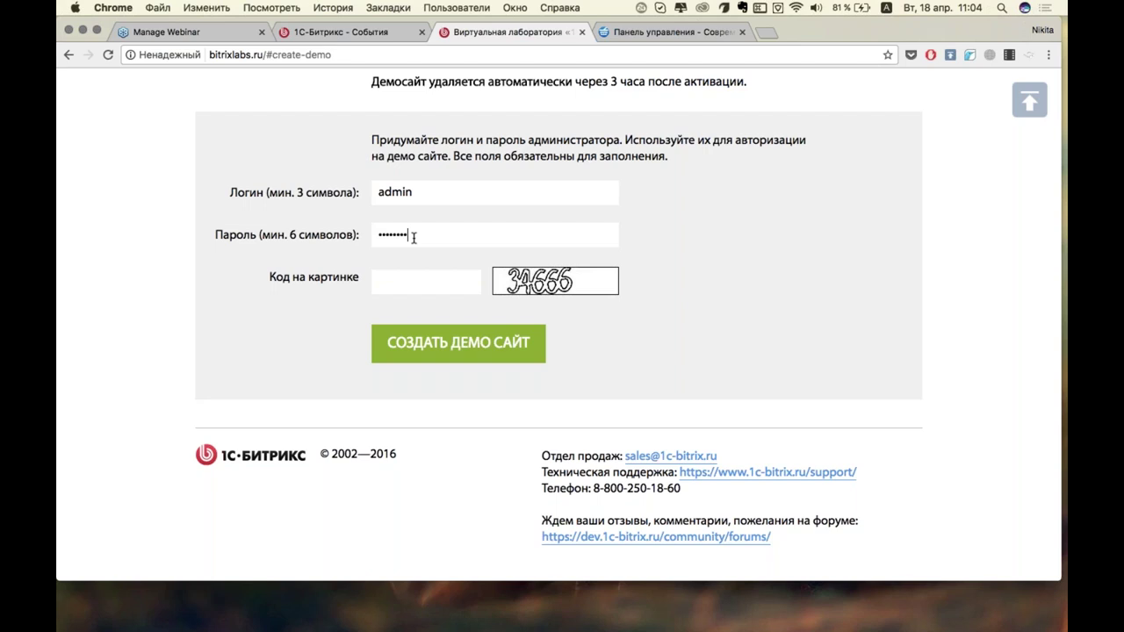
# Enter the picture verification code, create the demo site, and log in to it full screen.
pyautogui.click(413, 283)
pyautogui.write('34666')
pyautogui.press('BackSpace')
pyautogui.write('6')
pyautogui.press('Return')
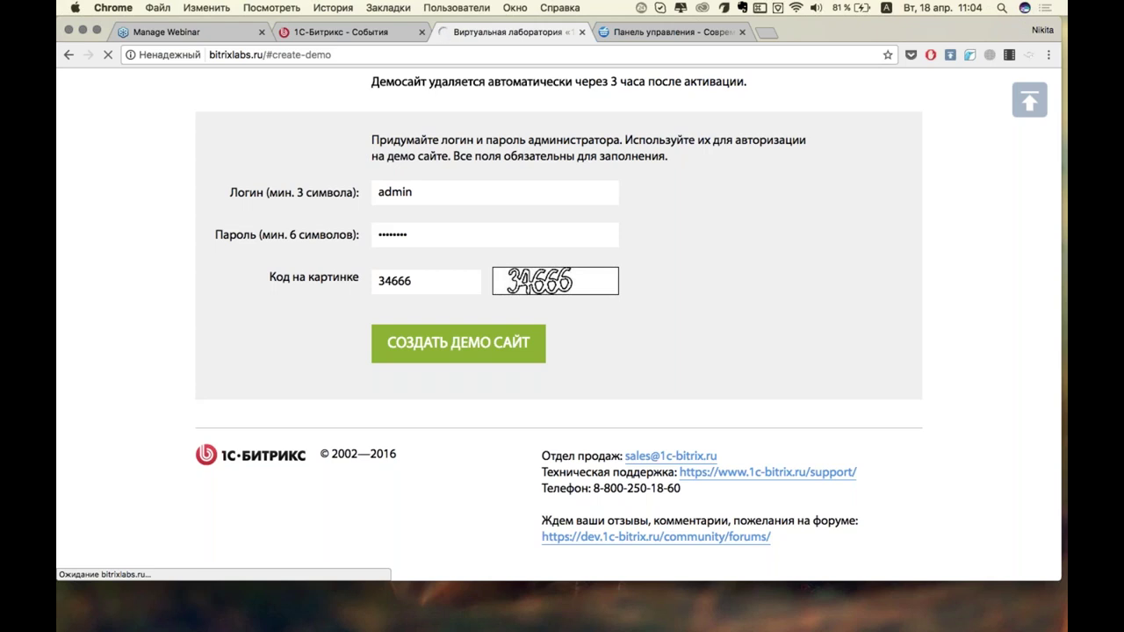
pyautogui.click(97, 30)
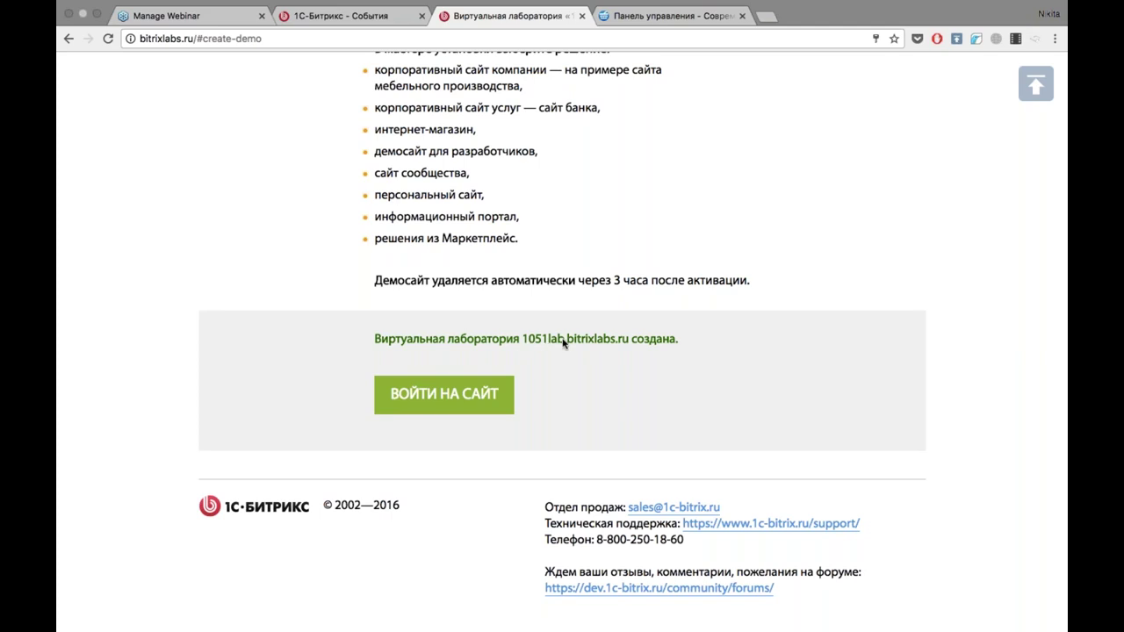
pyautogui.click(459, 390)
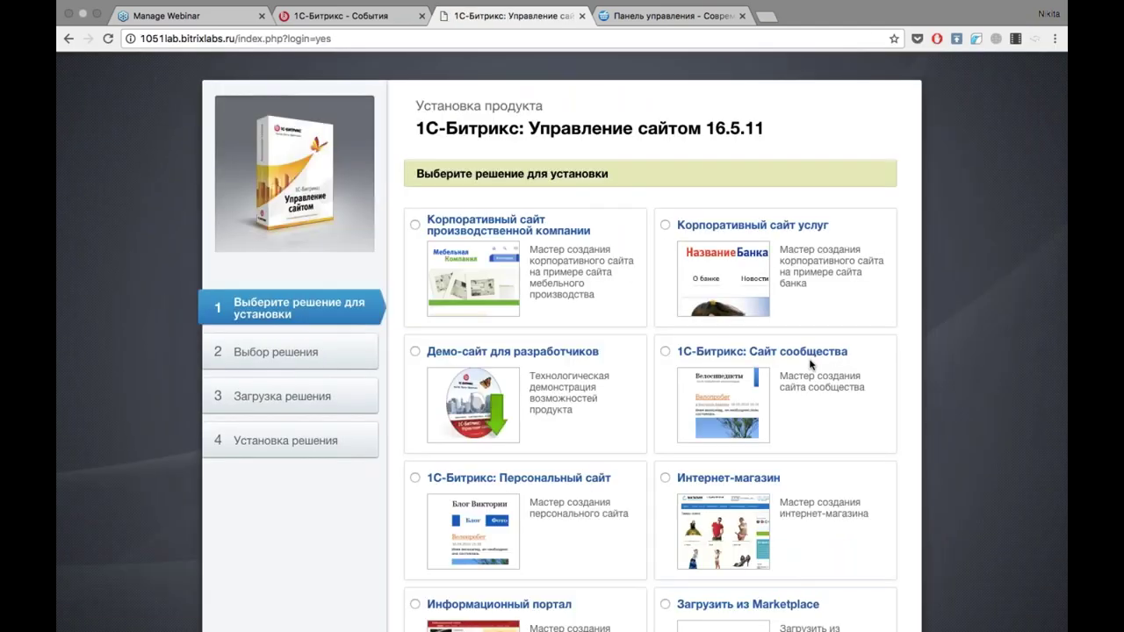
# Select the Интернет-магазин solution and continue to template selection.
pyautogui.scroll(-1, 1032, 274)
pyautogui.scroll(1, 1031, 274)
pyautogui.scroll(-3, 1032, 274)
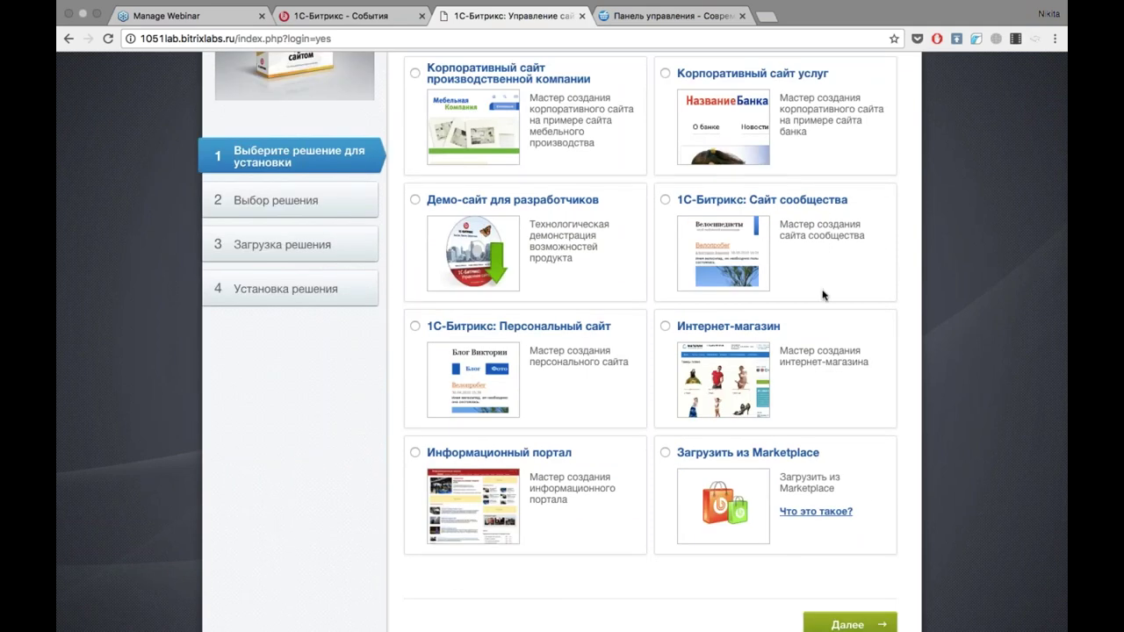
pyautogui.scroll(1, 541, 238)
pyautogui.scroll(2, 541, 238)
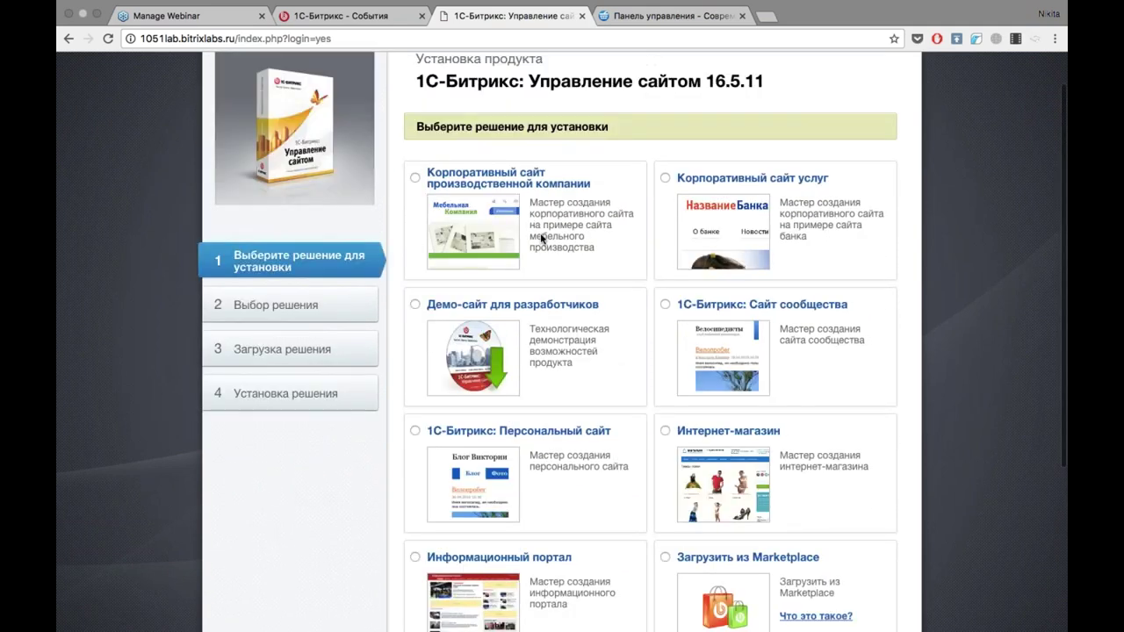
pyautogui.scroll(-1, 541, 238)
pyautogui.scroll(-2, 541, 237)
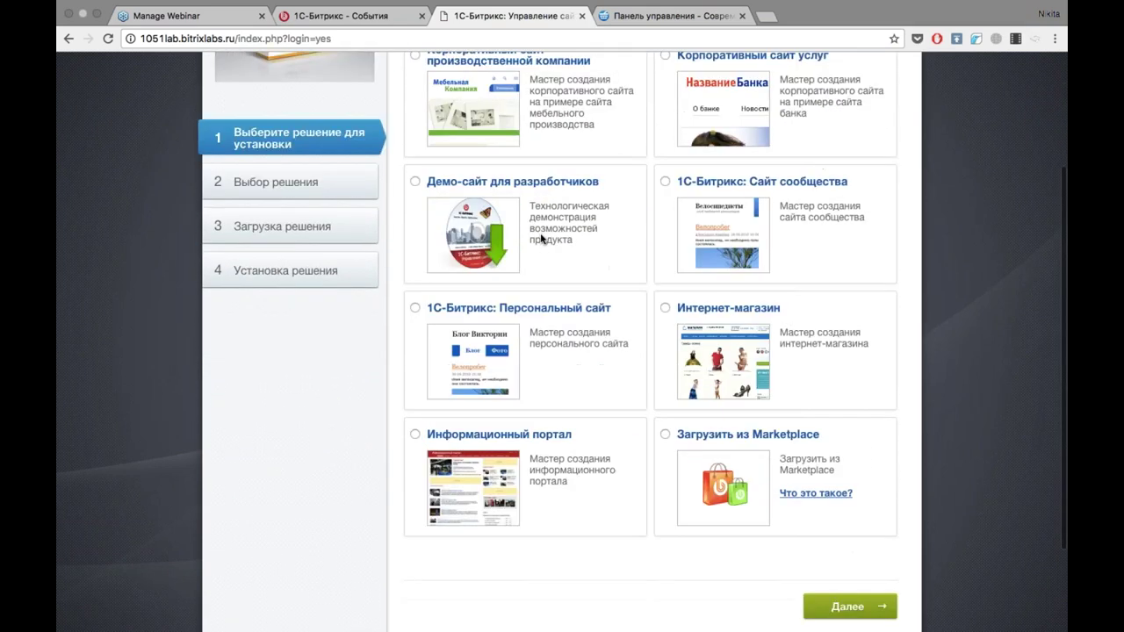
pyautogui.click(665, 299)
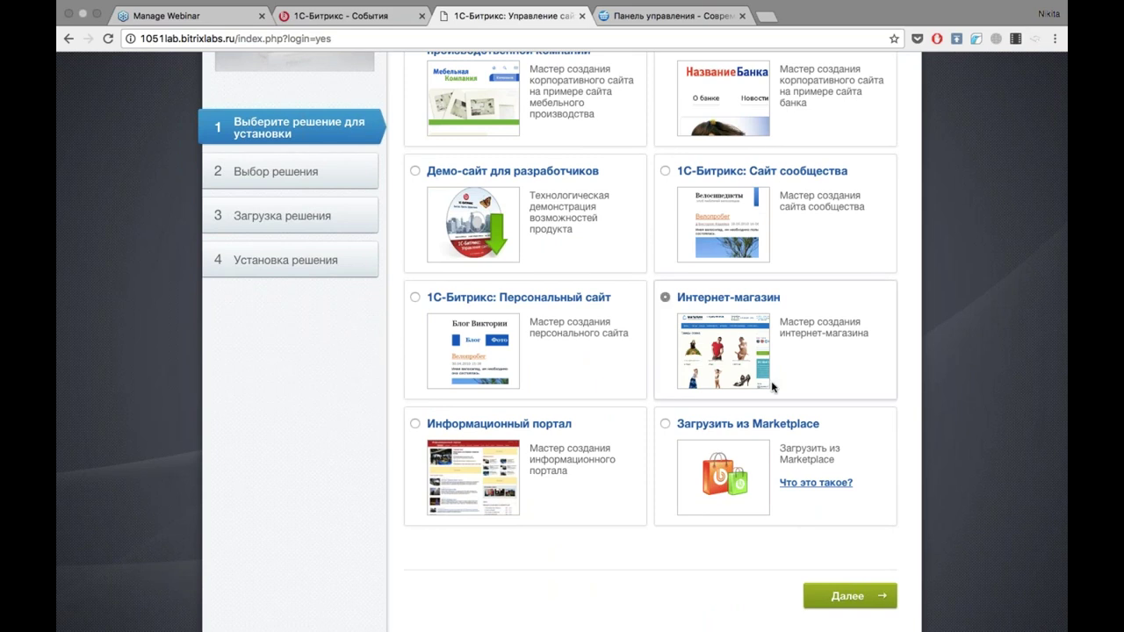
pyautogui.click(866, 596)
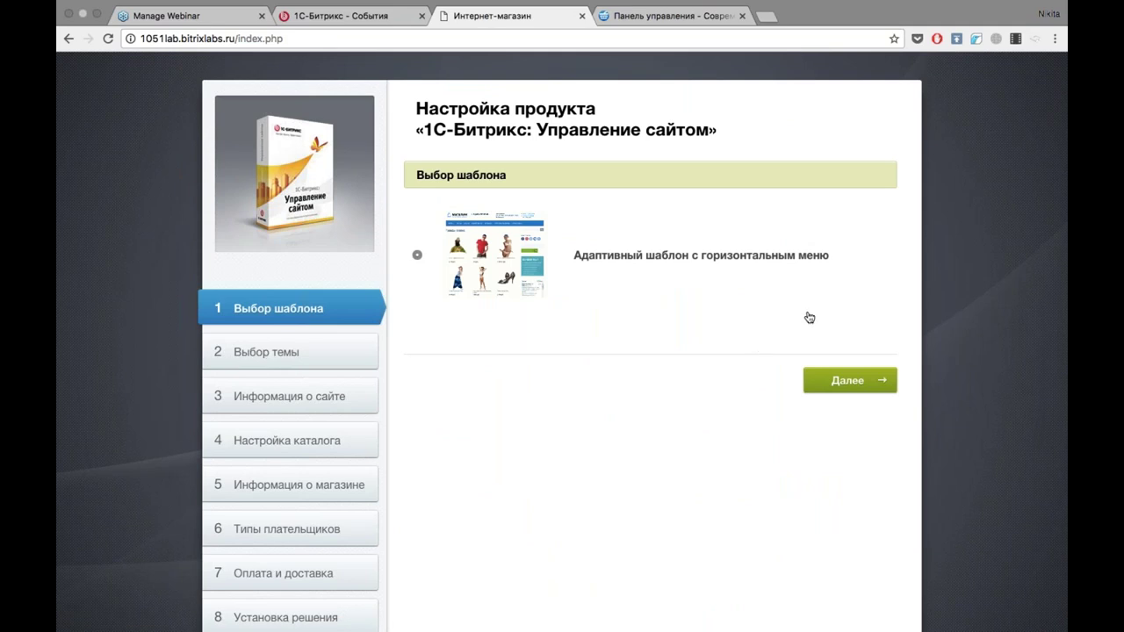
# Accept the adaptive template, preview the colour themes, and choose 2. Синий.
pyautogui.click(860, 389)
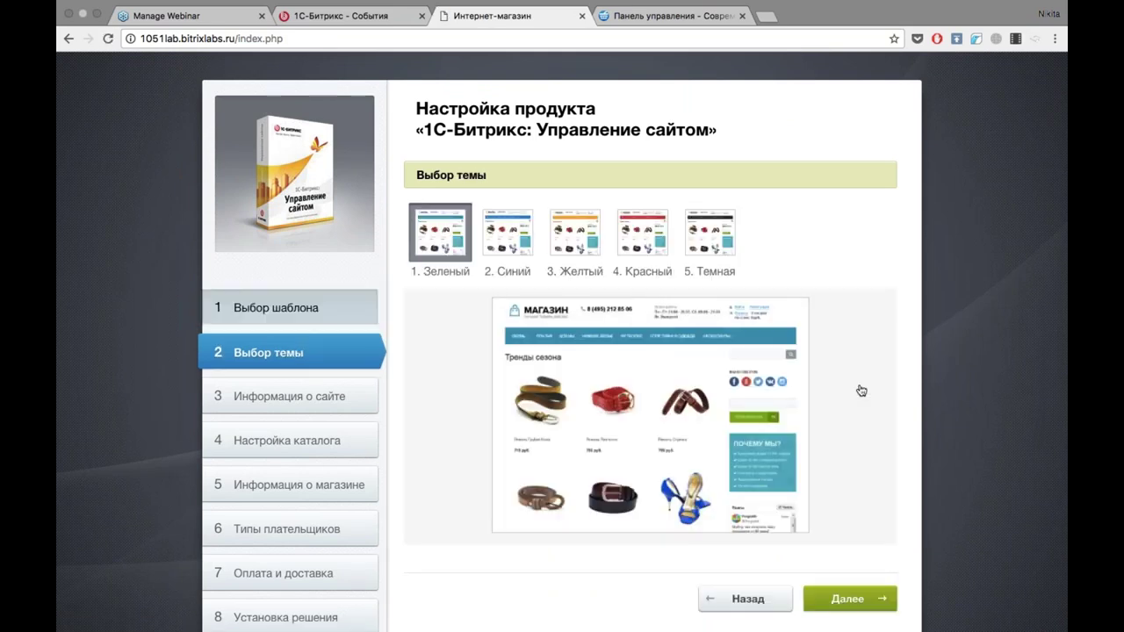
pyautogui.click(508, 233)
pyautogui.click(573, 239)
pyautogui.click(639, 252)
pyautogui.click(710, 249)
pyautogui.click(492, 249)
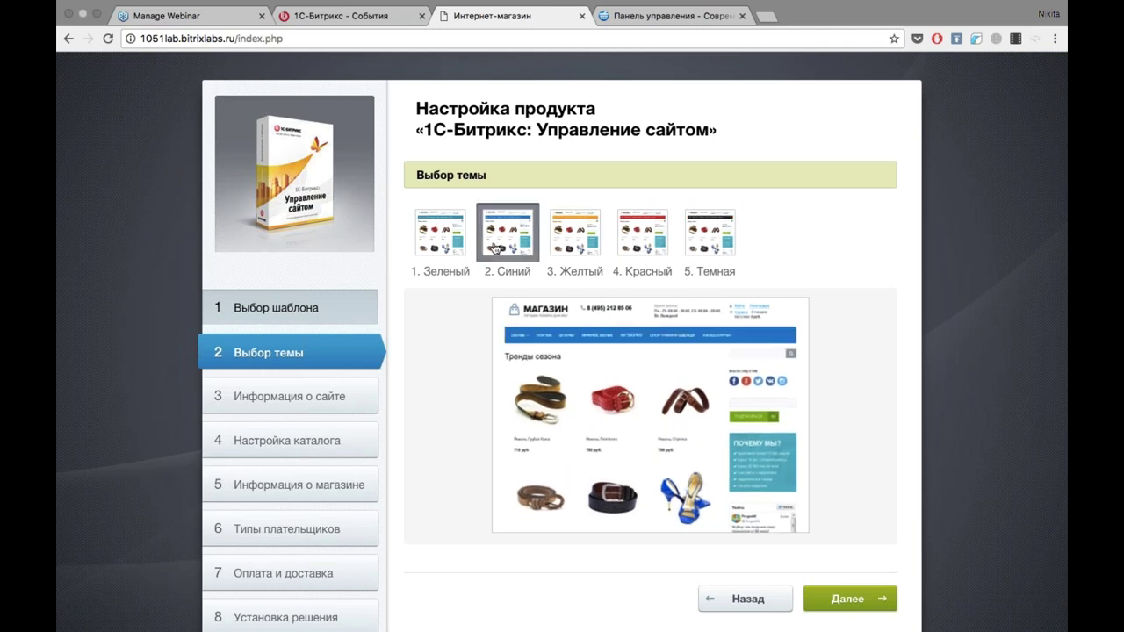
pyautogui.scroll(-1, 812, 335)
pyautogui.scroll(-2, 812, 332)
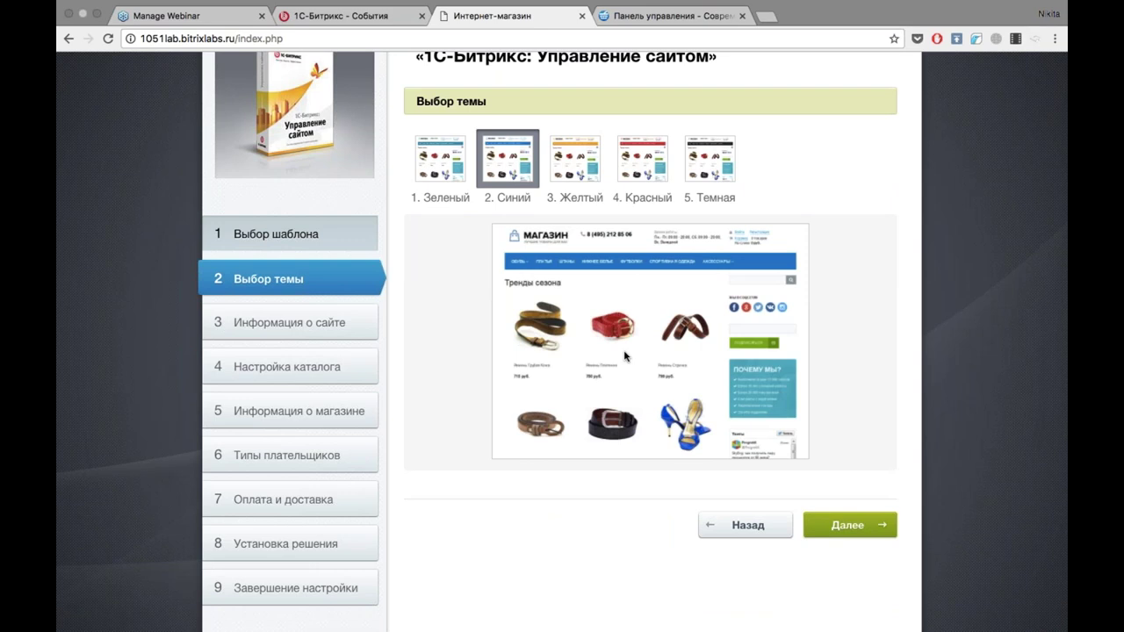
# Keep the Современная Одежда+ site details, untick mobile app installation, and submit.
pyautogui.click(851, 528)
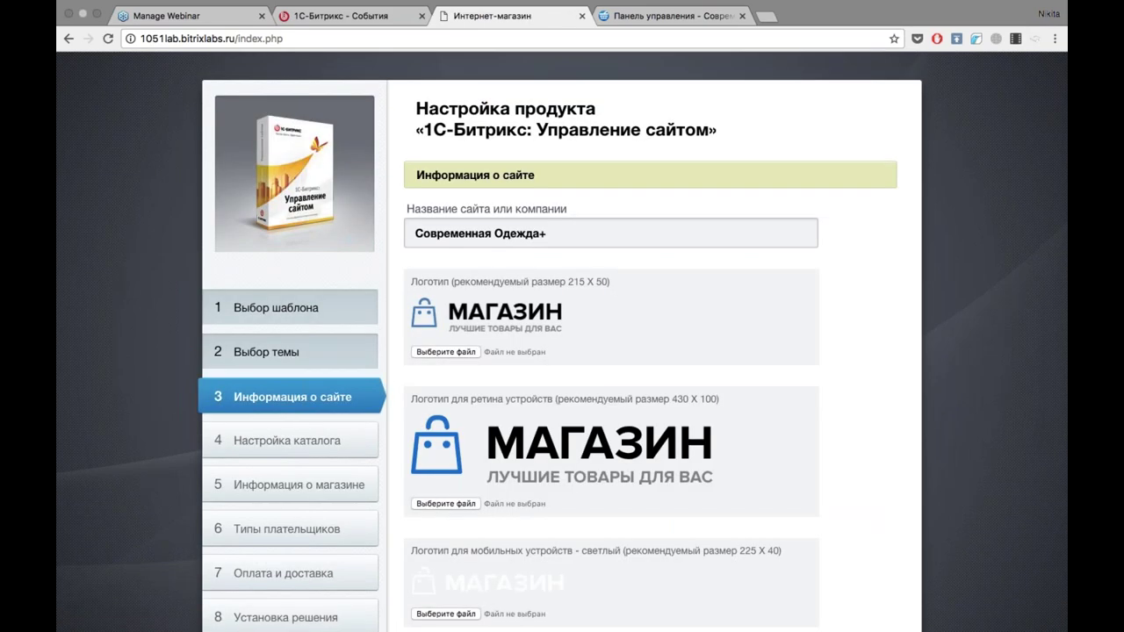
pyautogui.scroll(-1, 562, 343)
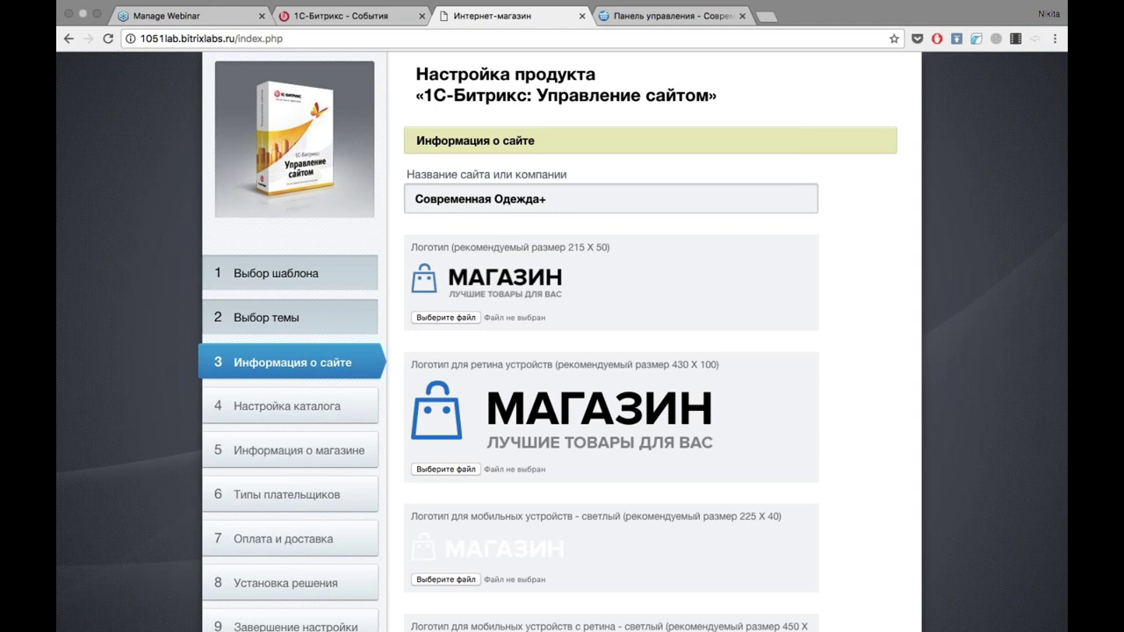
pyautogui.scroll(-5, 767, 305)
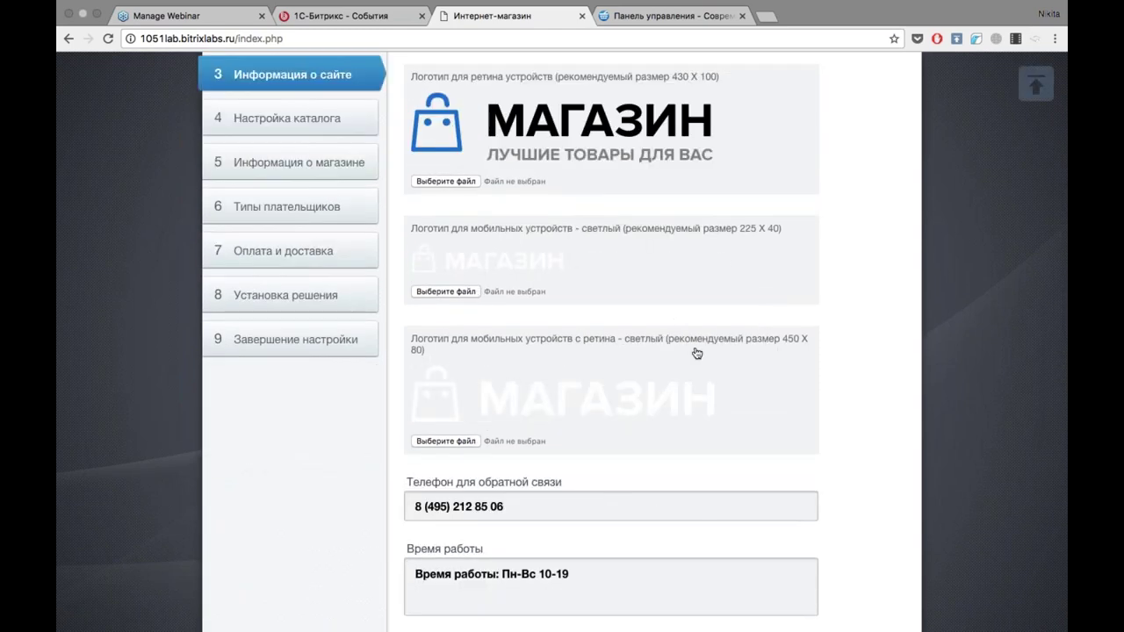
pyautogui.scroll(-5, 710, 343)
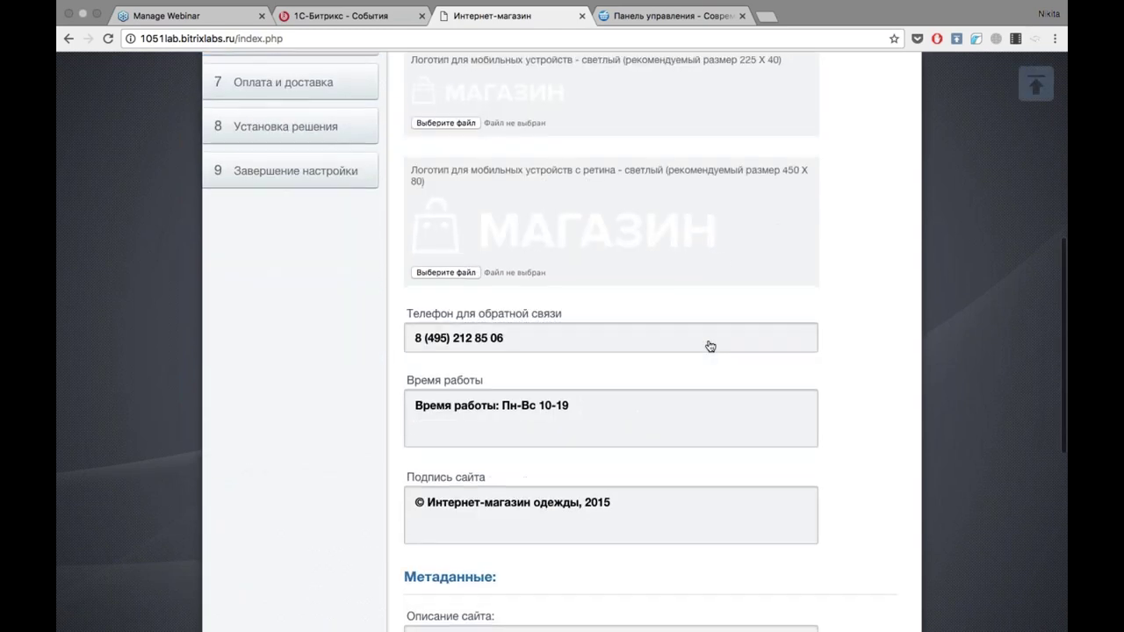
pyautogui.scroll(-7, 302, 364)
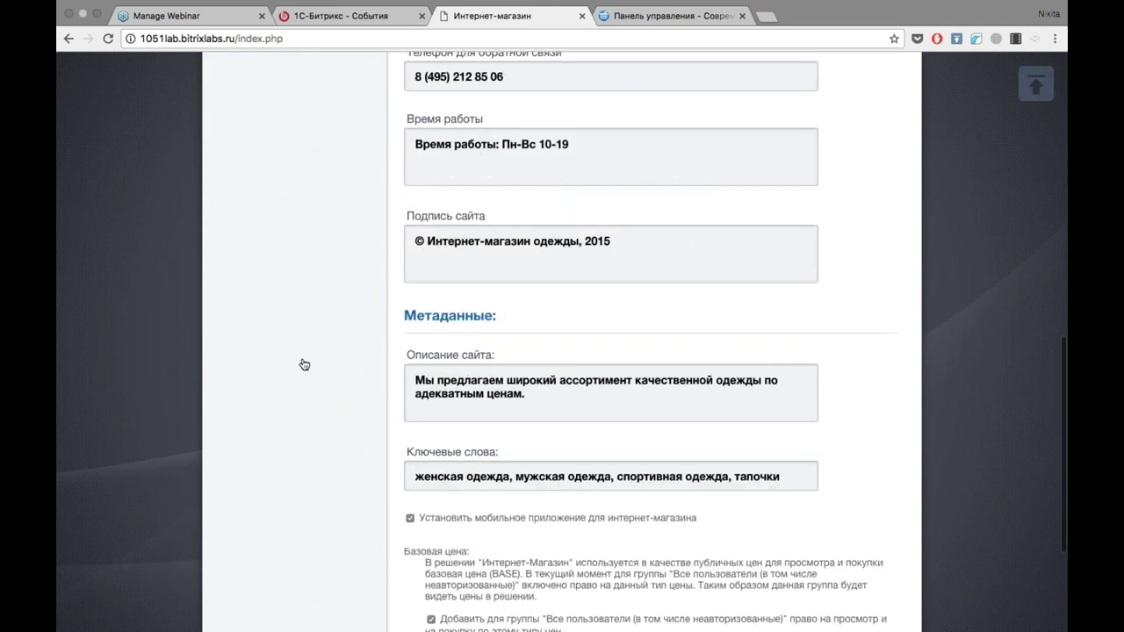
pyautogui.scroll(-2, 743, 451)
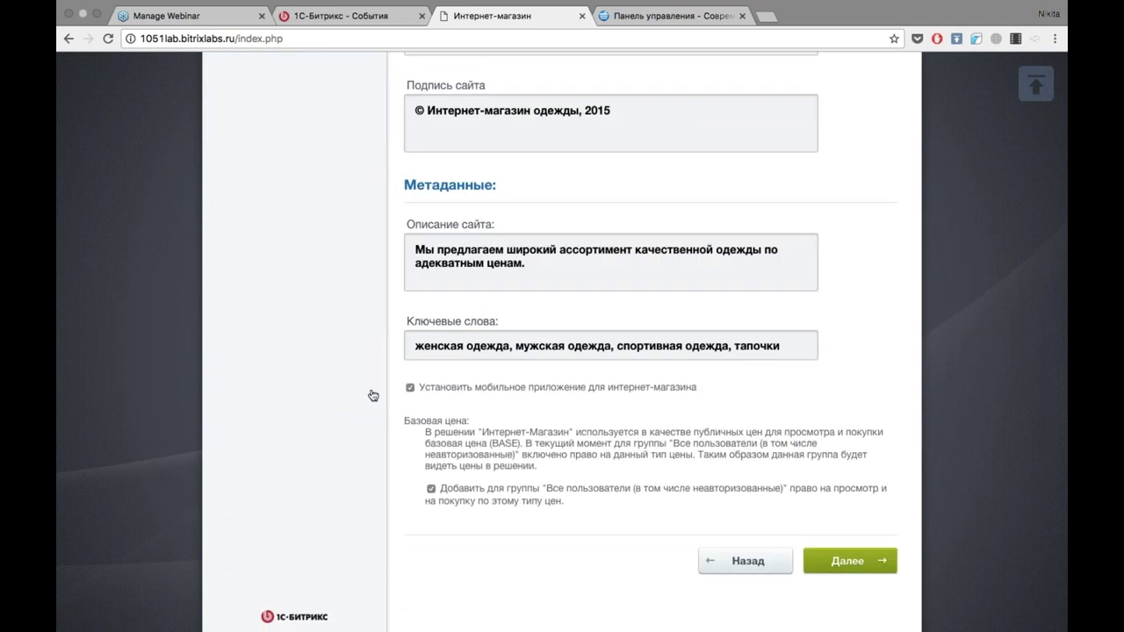
pyautogui.click(410, 389)
pyautogui.click(842, 562)
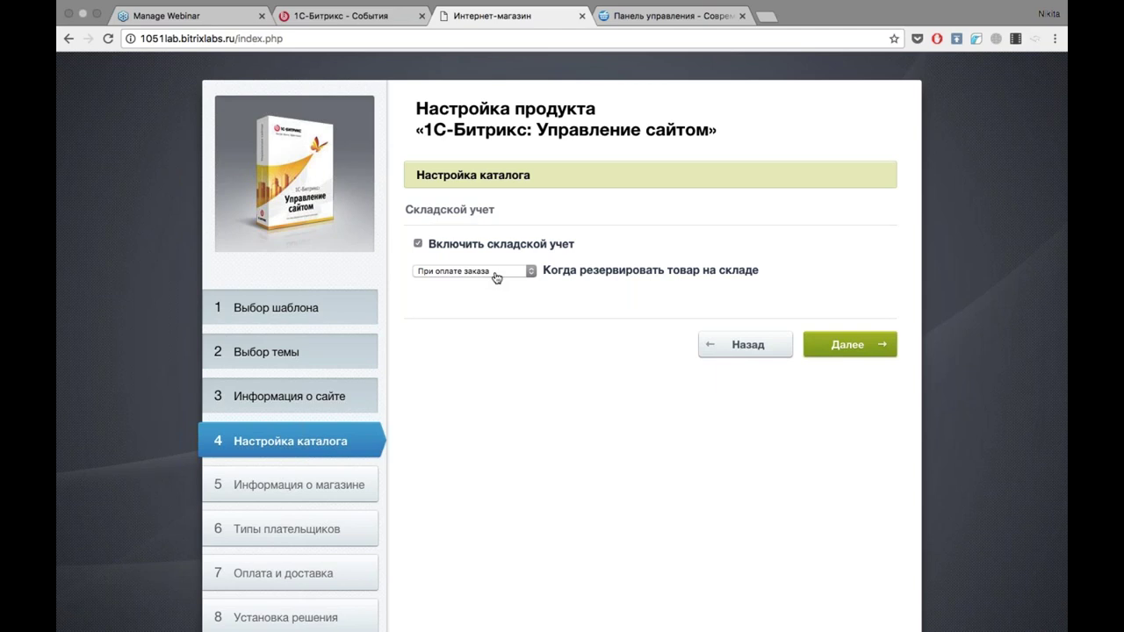
# Keep stock reservation at При оплате заказа and continue to store information.
pyautogui.click(497, 278)
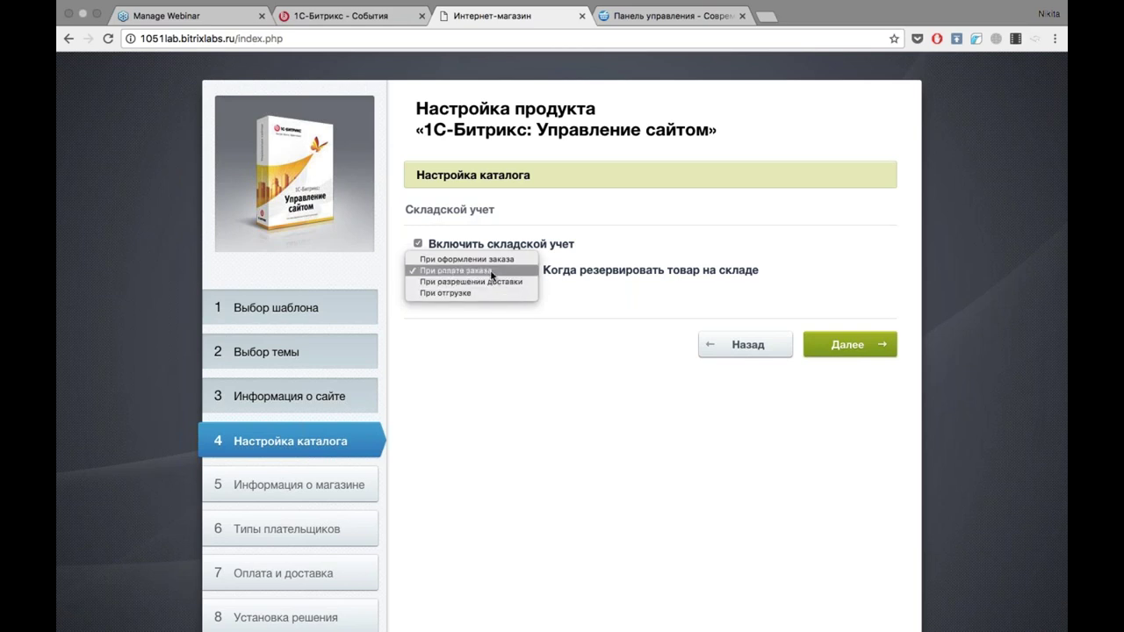
pyautogui.click(490, 270)
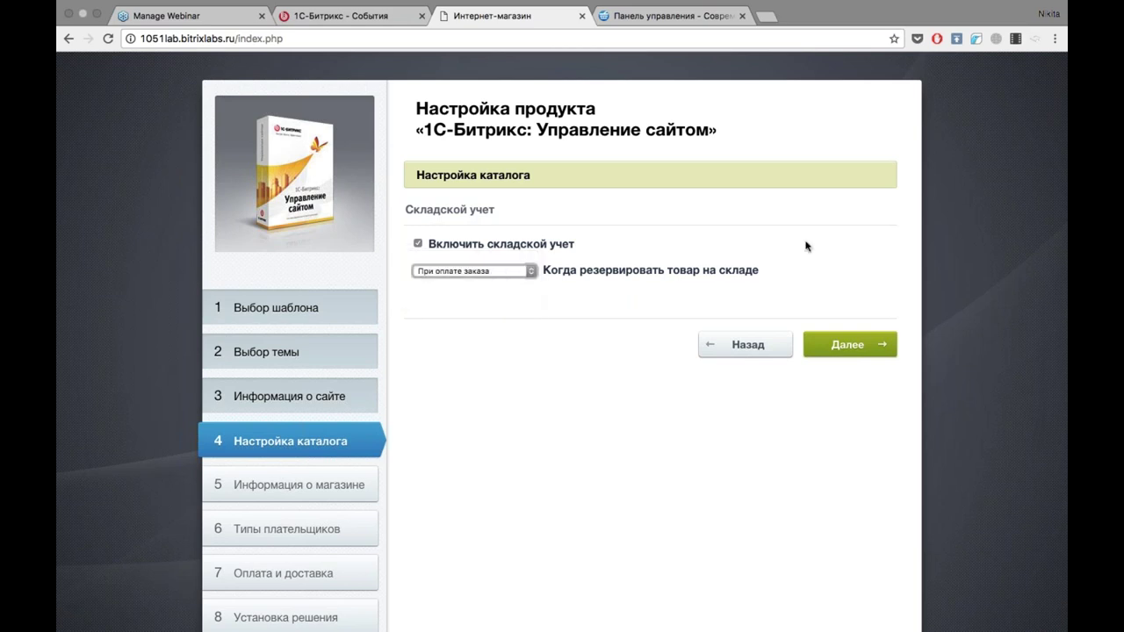
pyautogui.click(844, 345)
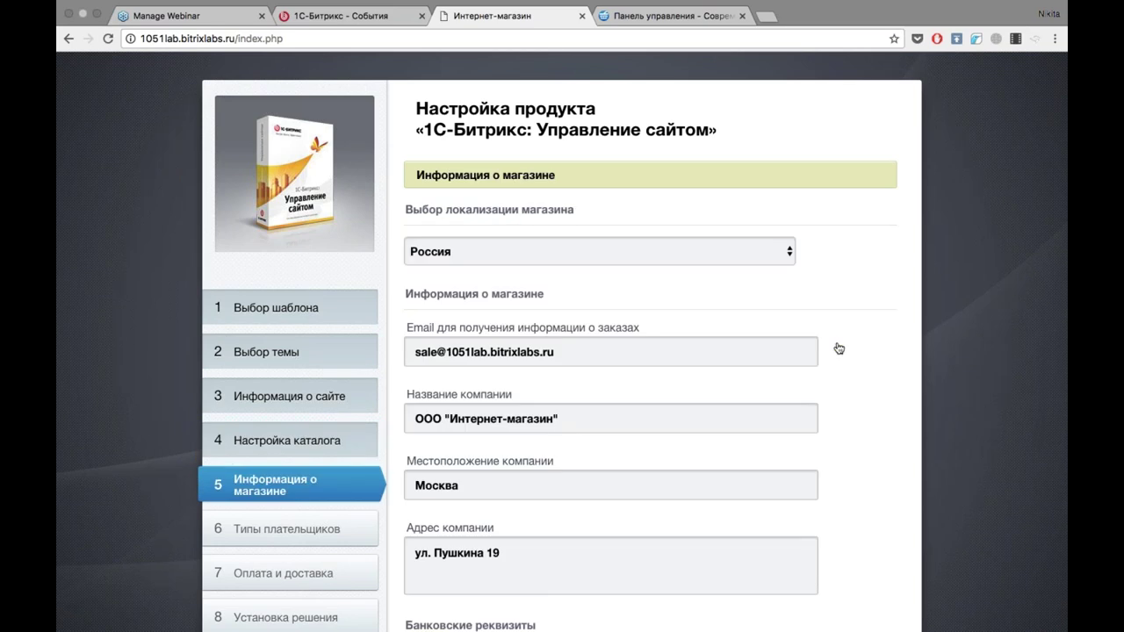
# Keep Россия as the store country with default company and bank details.
pyautogui.click(623, 258)
pyautogui.click(621, 256)
pyautogui.click(651, 261)
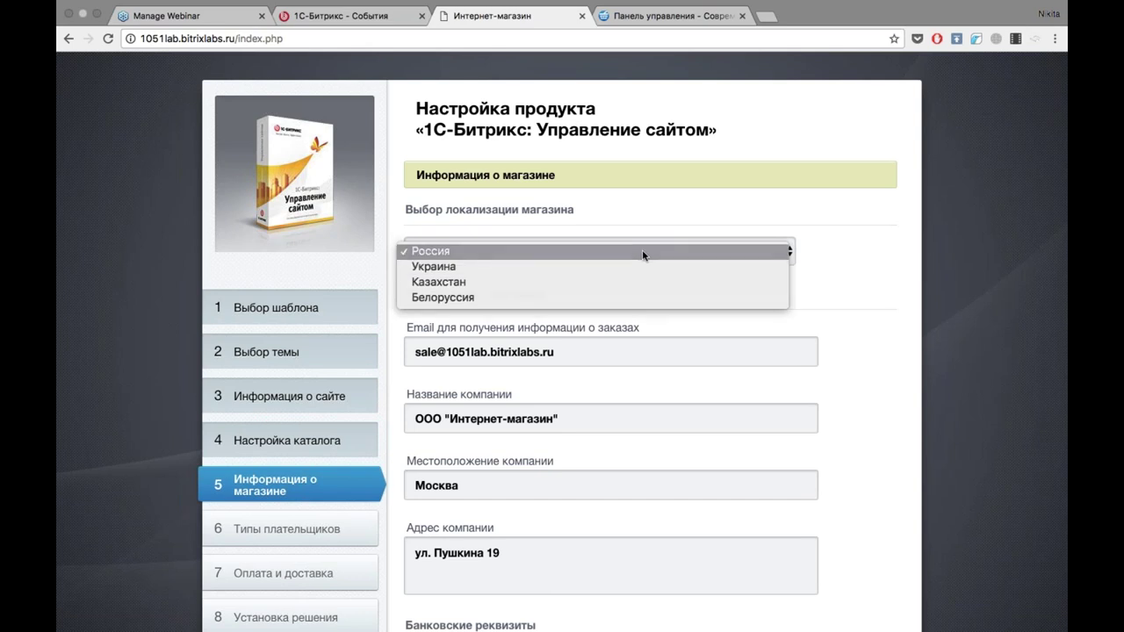
pyautogui.click(642, 250)
pyautogui.scroll(-3, 801, 219)
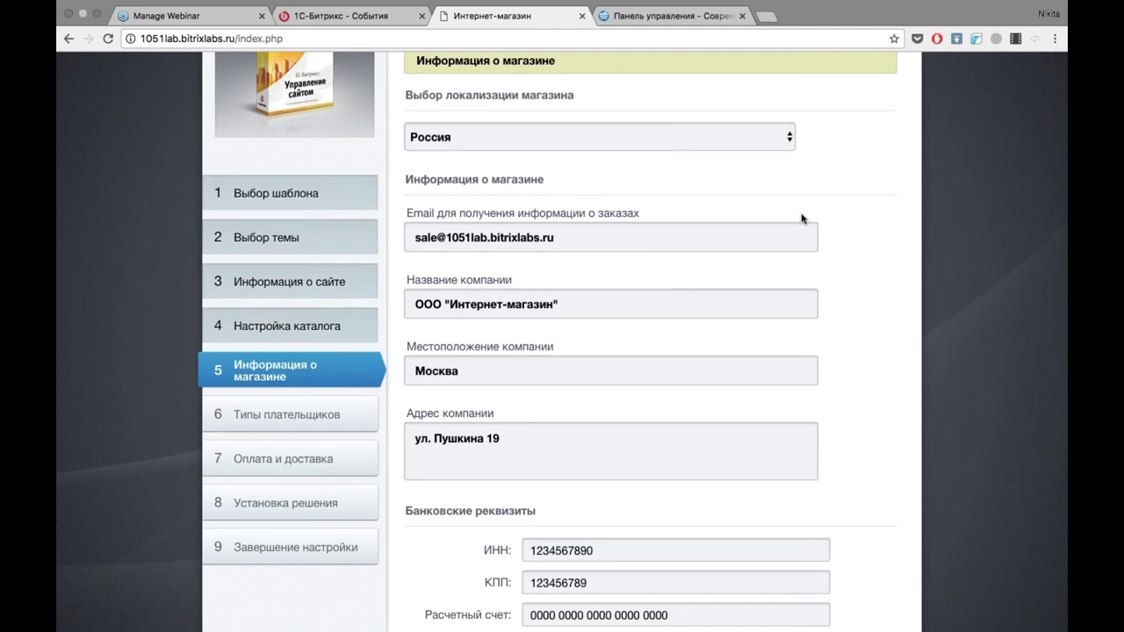
pyautogui.scroll(-10, 801, 219)
pyautogui.scroll(3, 801, 219)
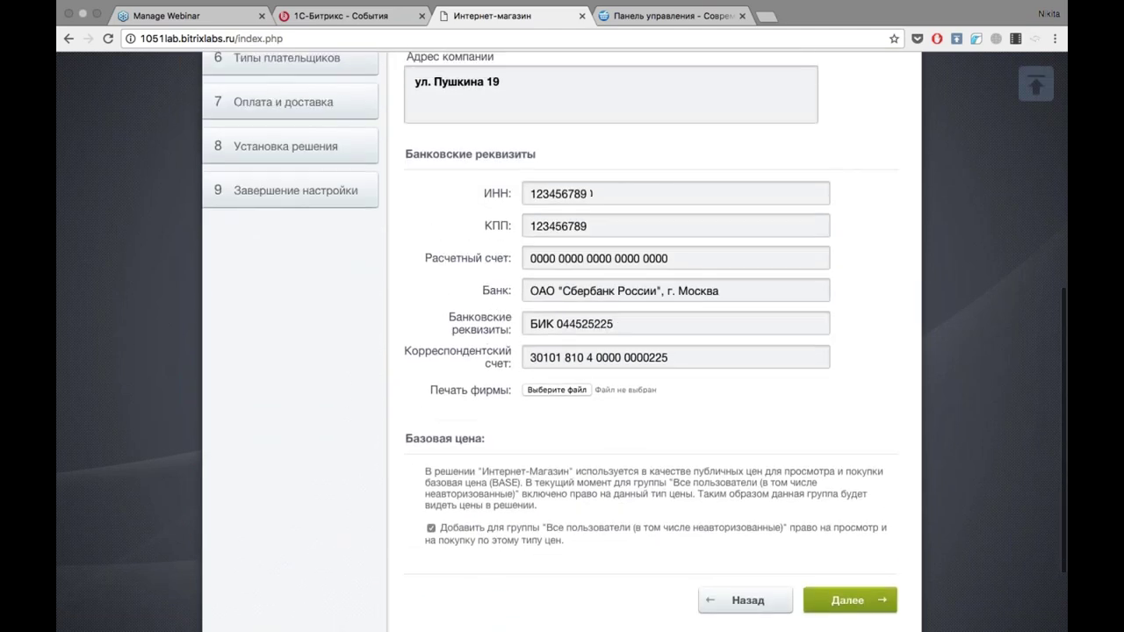
pyautogui.scroll(-3, 801, 218)
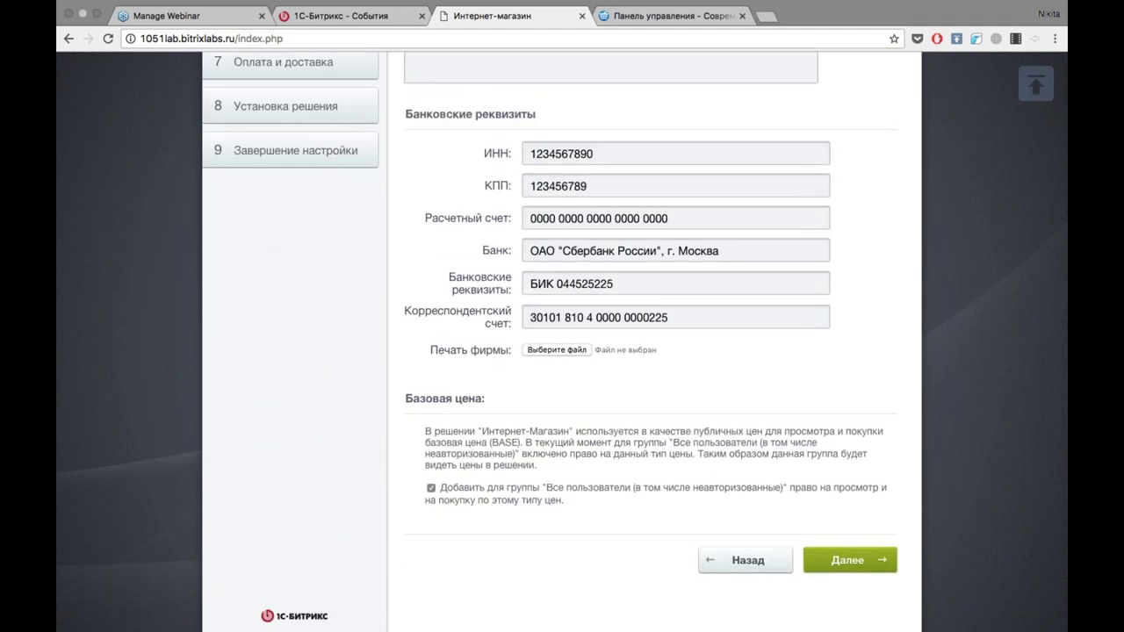
pyautogui.click(851, 560)
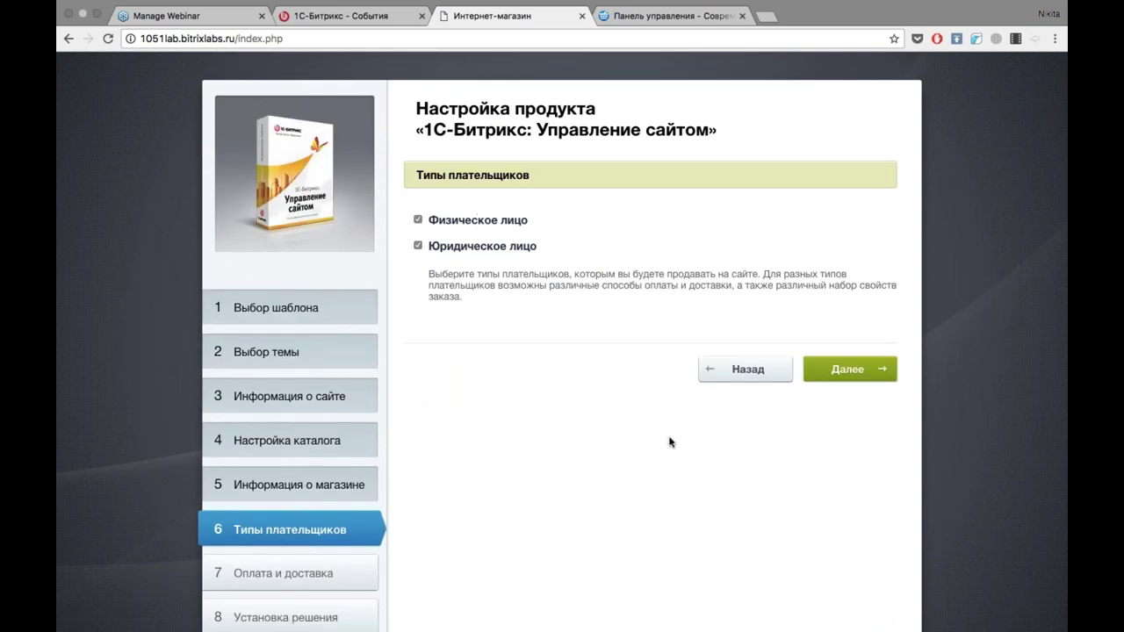
# Revisit store information, then accept both payer types and continue.
pyautogui.click(746, 369)
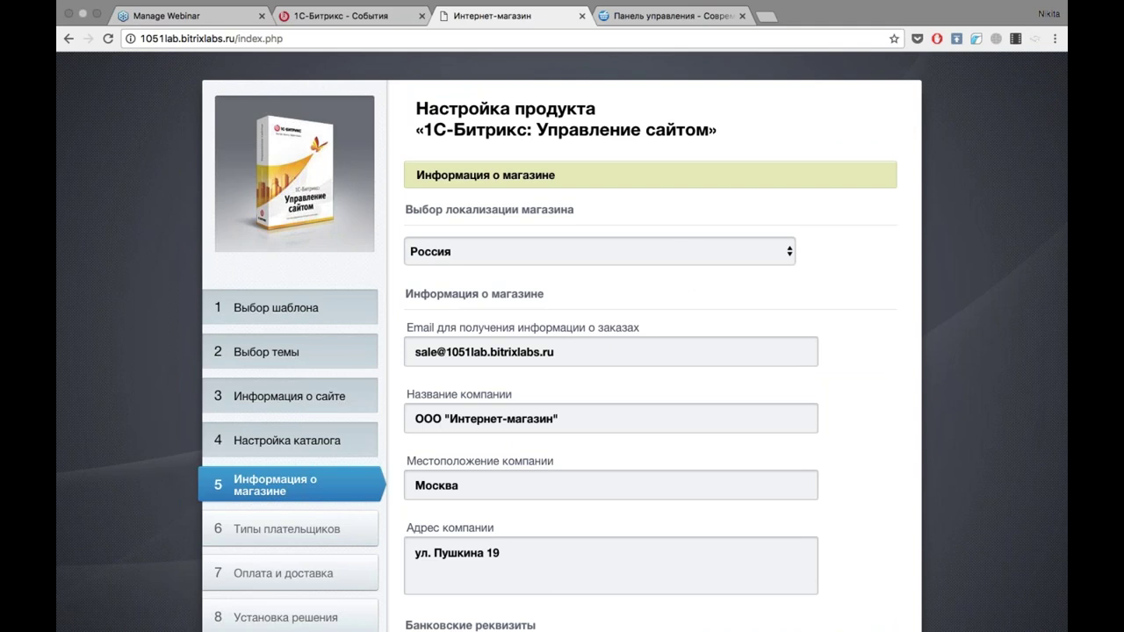
pyautogui.scroll(-10, 852, 359)
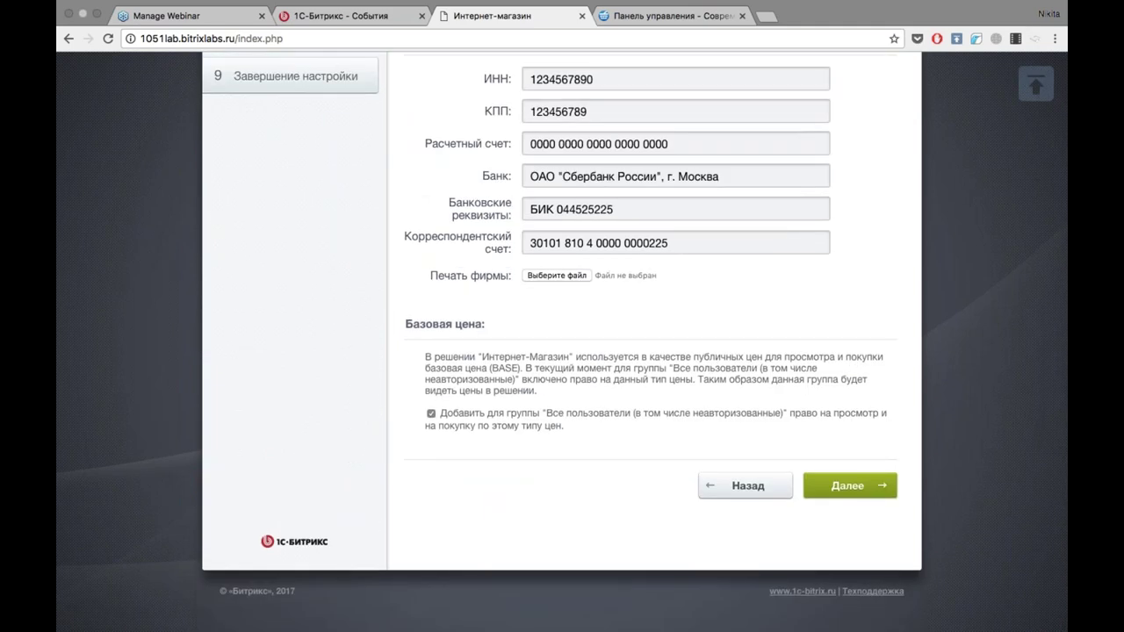
pyautogui.click(852, 492)
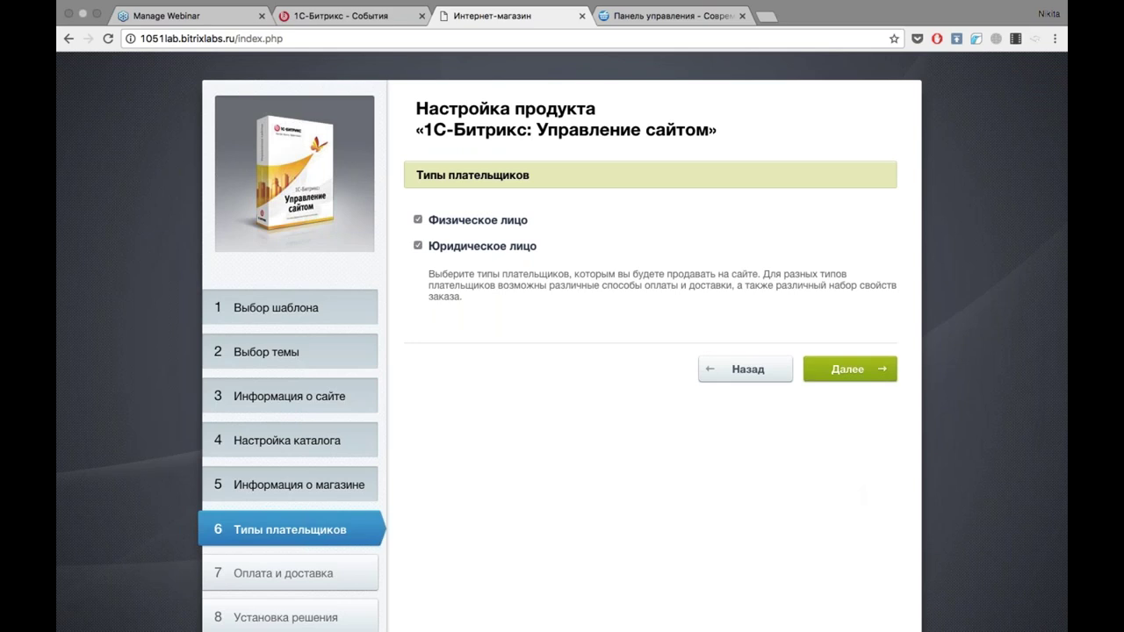
pyautogui.click(847, 370)
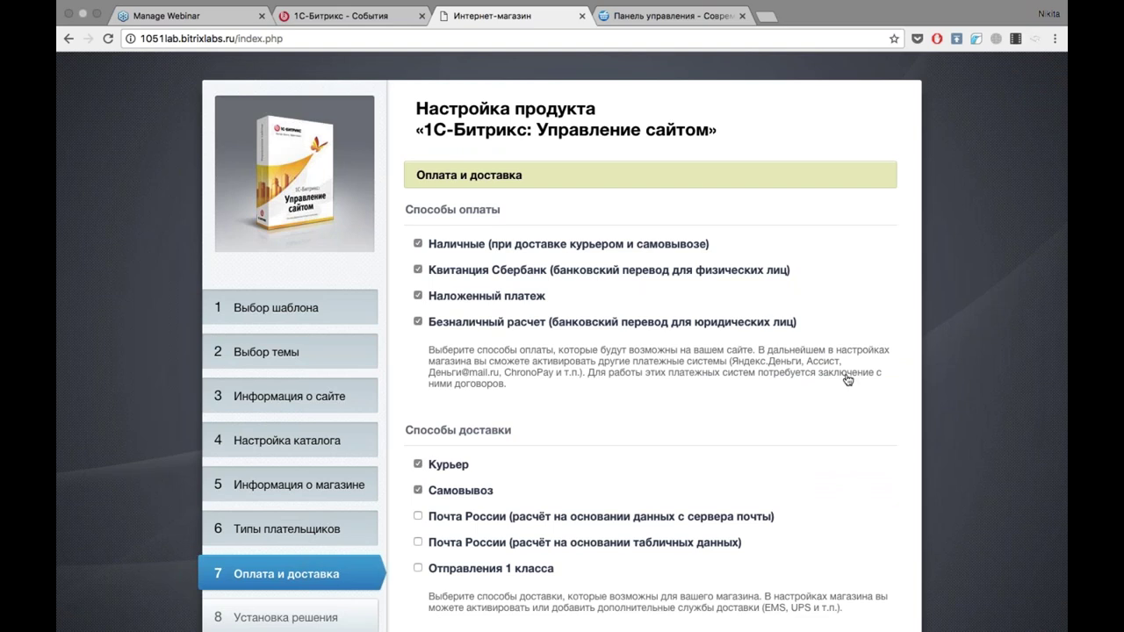
# Tick Отправления 1 класса under delivery methods alongside Курьер and Самовывоз.
pyautogui.scroll(-2, 848, 379)
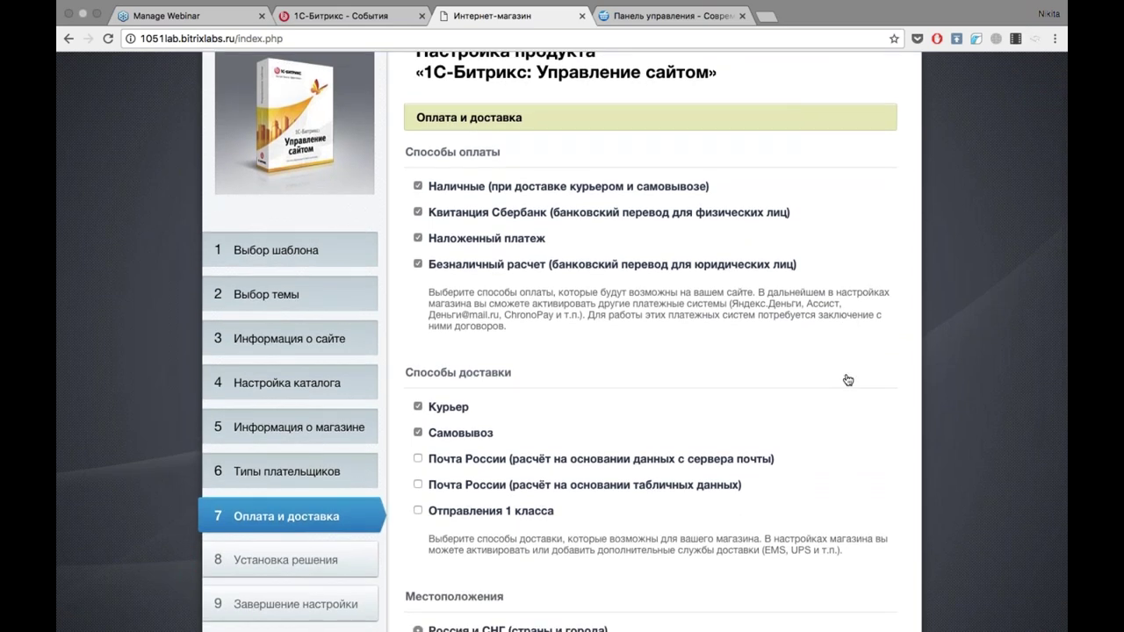
pyautogui.scroll(-1, 847, 379)
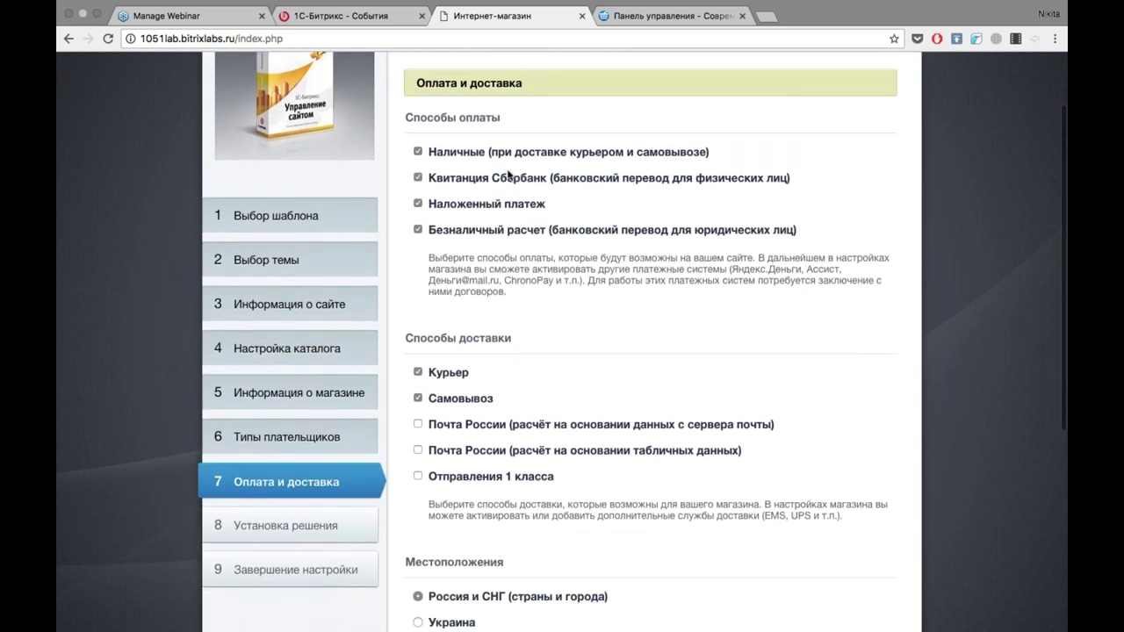
pyautogui.scroll(-1, 507, 174)
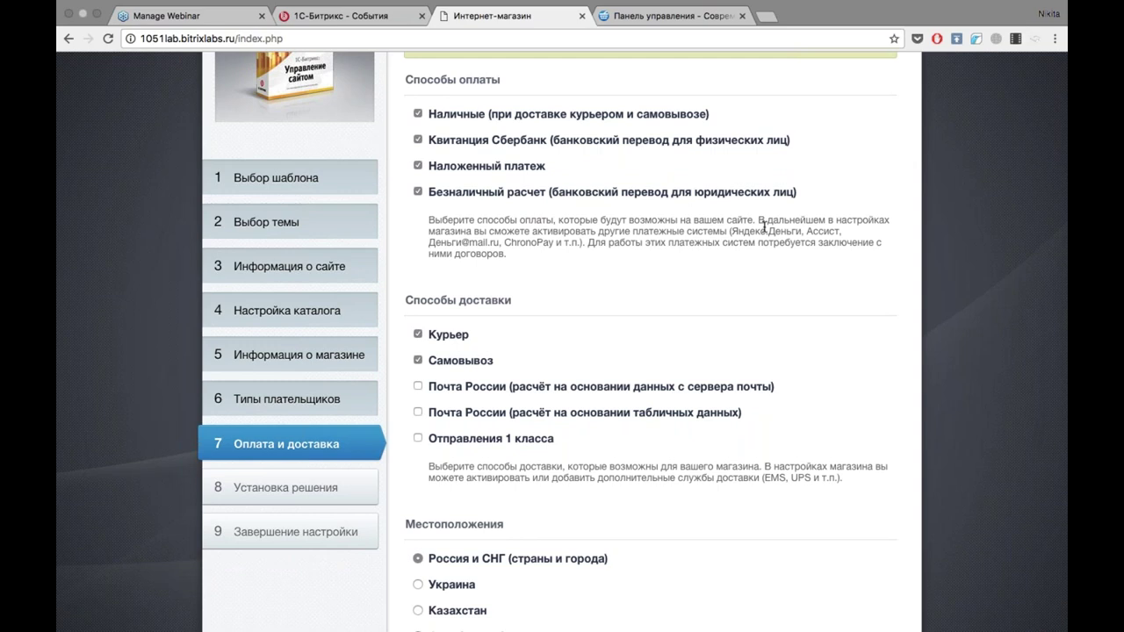
pyautogui.scroll(-2, 679, 309)
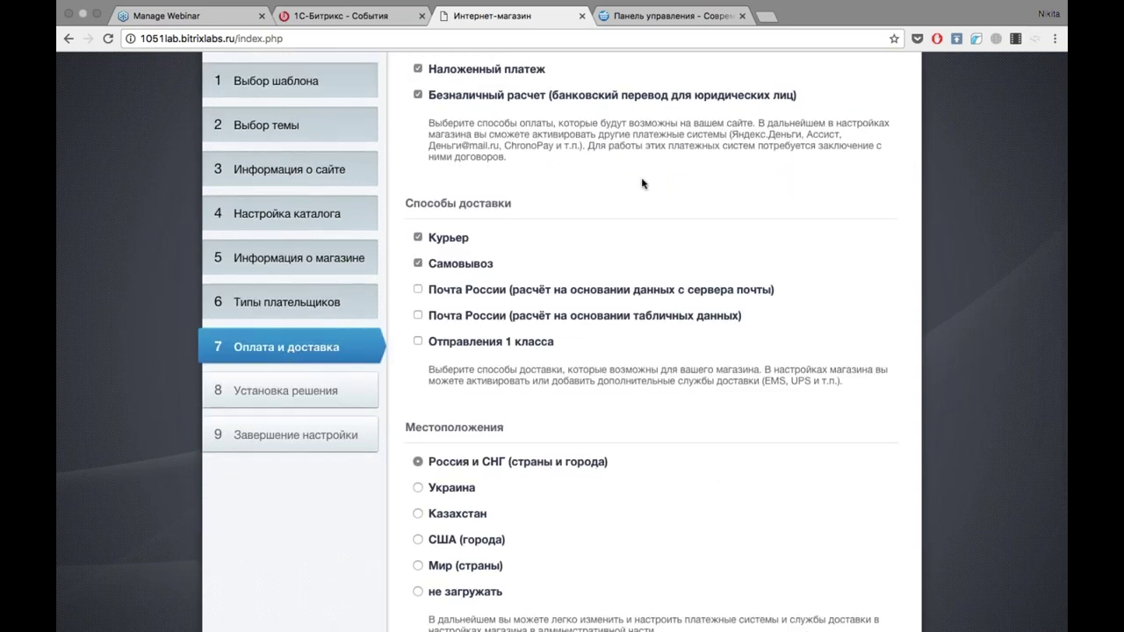
pyautogui.scroll(2, 640, 177)
pyautogui.scroll(-4, 642, 179)
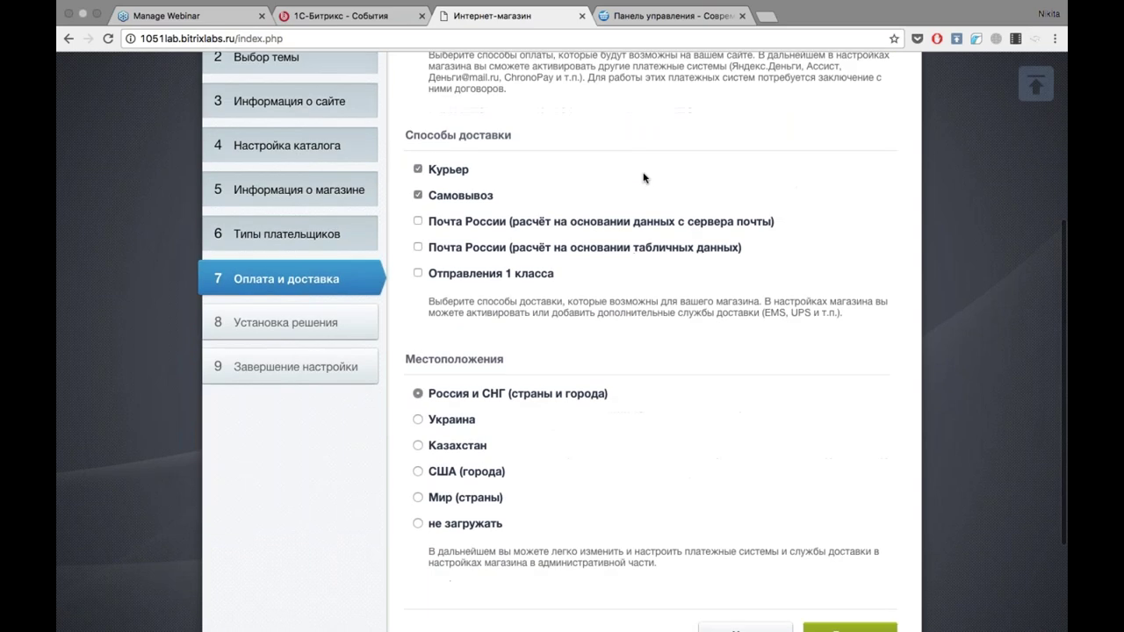
pyautogui.scroll(1, 562, 170)
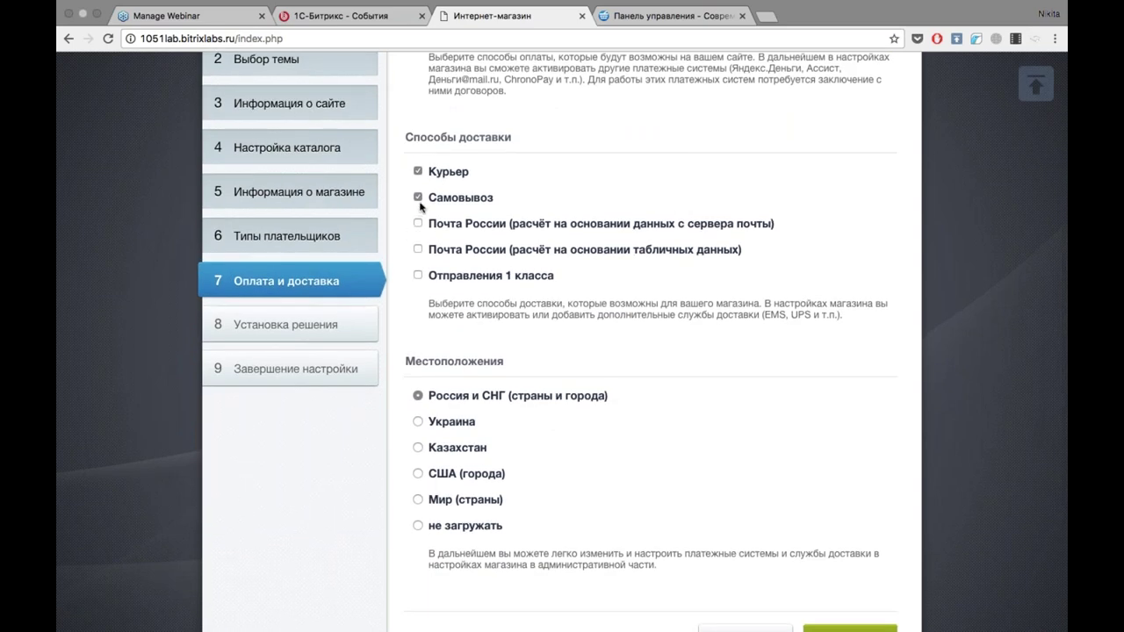
pyautogui.click(418, 276)
pyautogui.scroll(-2, 797, 305)
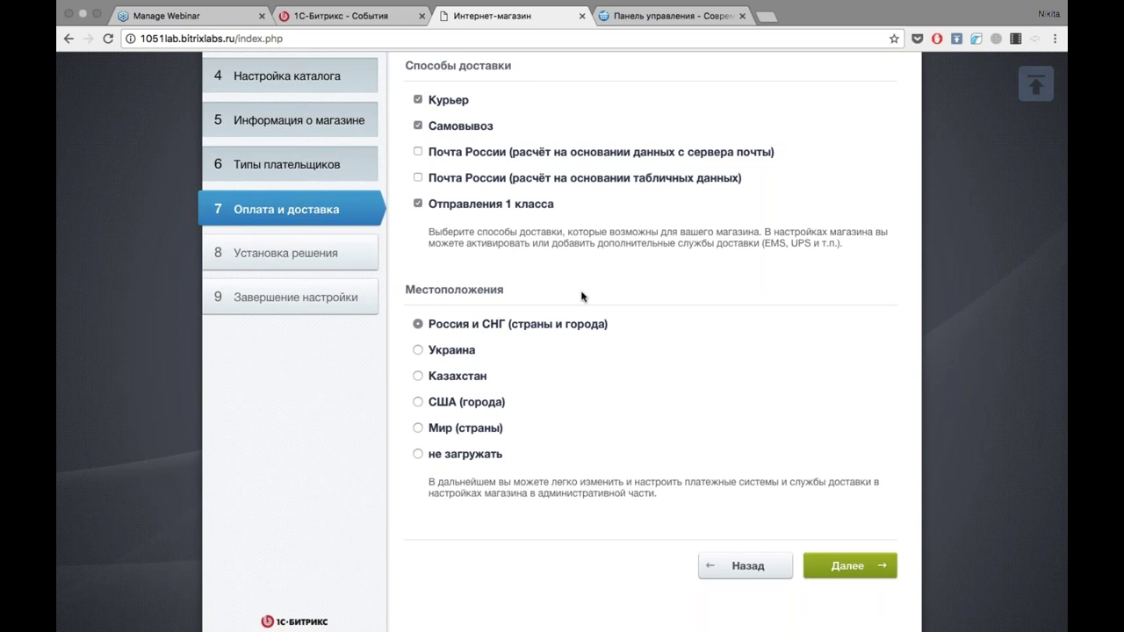
# Run the installation and, once complete, go to the new МАГАЗИН store site.
pyautogui.click(881, 573)
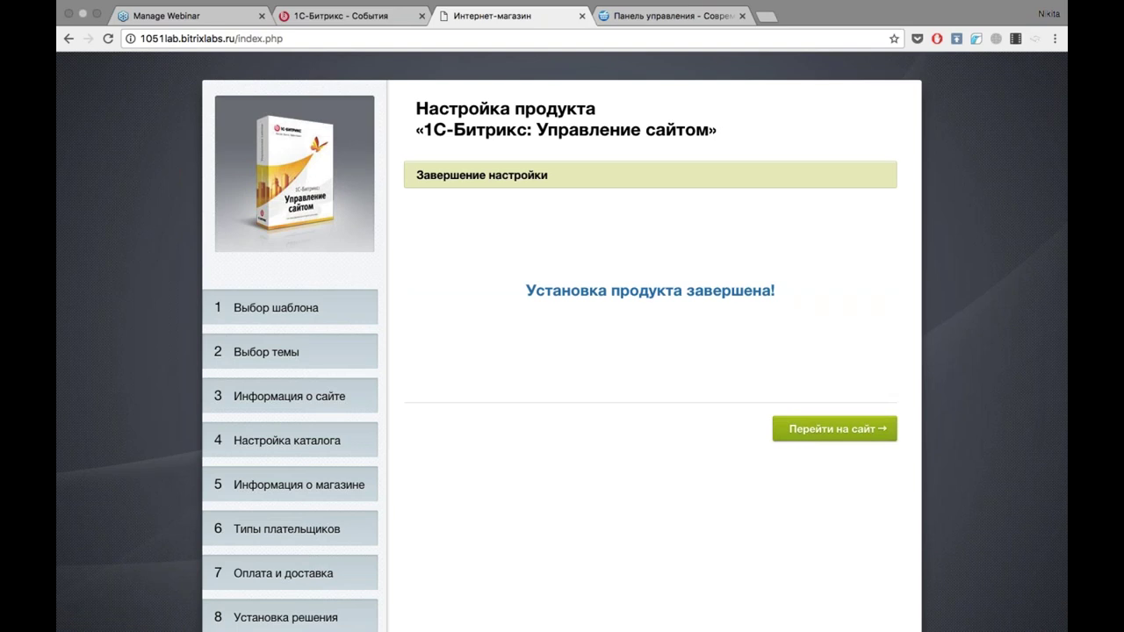
pyautogui.click(814, 432)
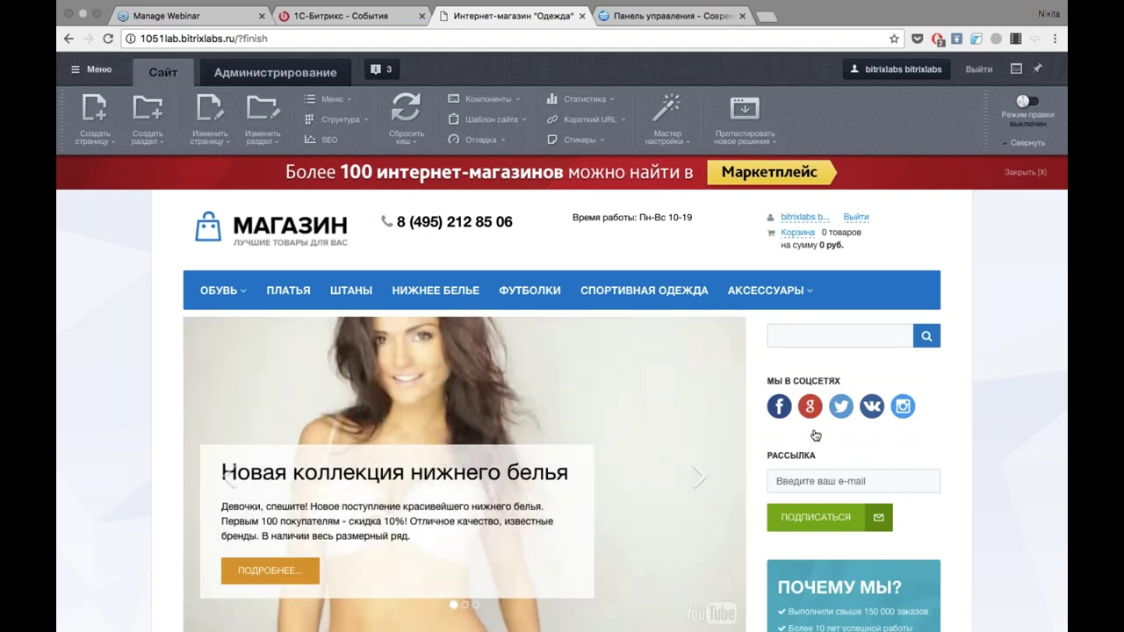
# Browse the storefront and advance the main slider to the next slide.
pyautogui.scroll(-3, 815, 436)
pyautogui.scroll(-5, 852, 579)
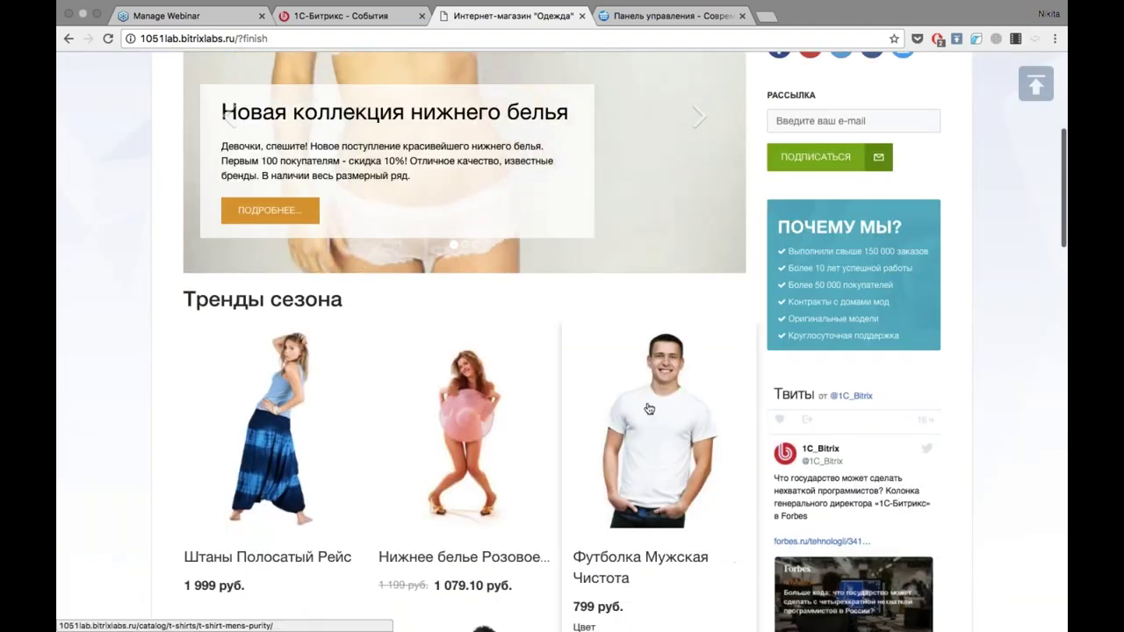
pyautogui.scroll(-1, 697, 383)
pyautogui.scroll(10, 697, 383)
pyautogui.click(698, 379)
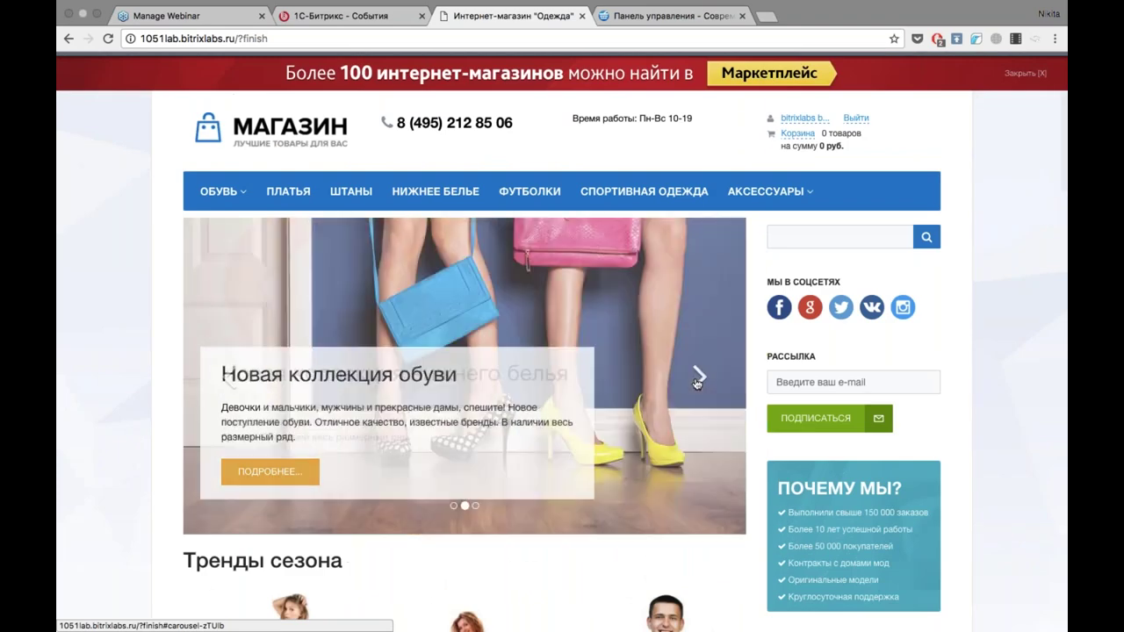
# Close the red Marketplace banner and collapse the admin toolbar with Свернуть.
pyautogui.scroll(-1, 571, 443)
pyautogui.scroll(3, 571, 447)
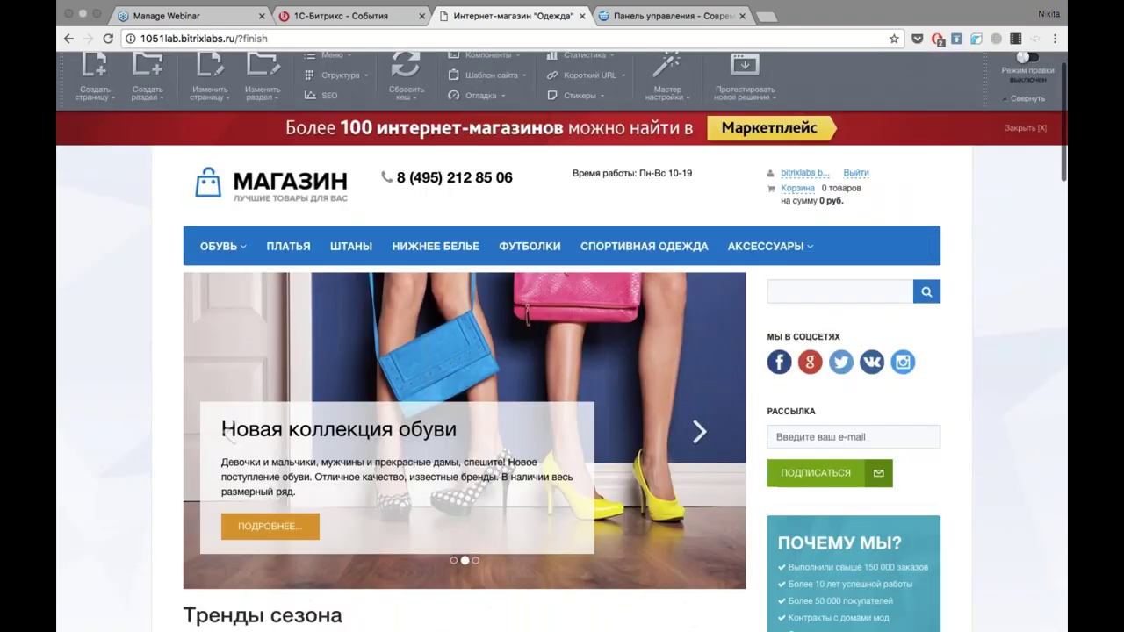
pyautogui.click(1024, 129)
pyautogui.scroll(1, 1013, 138)
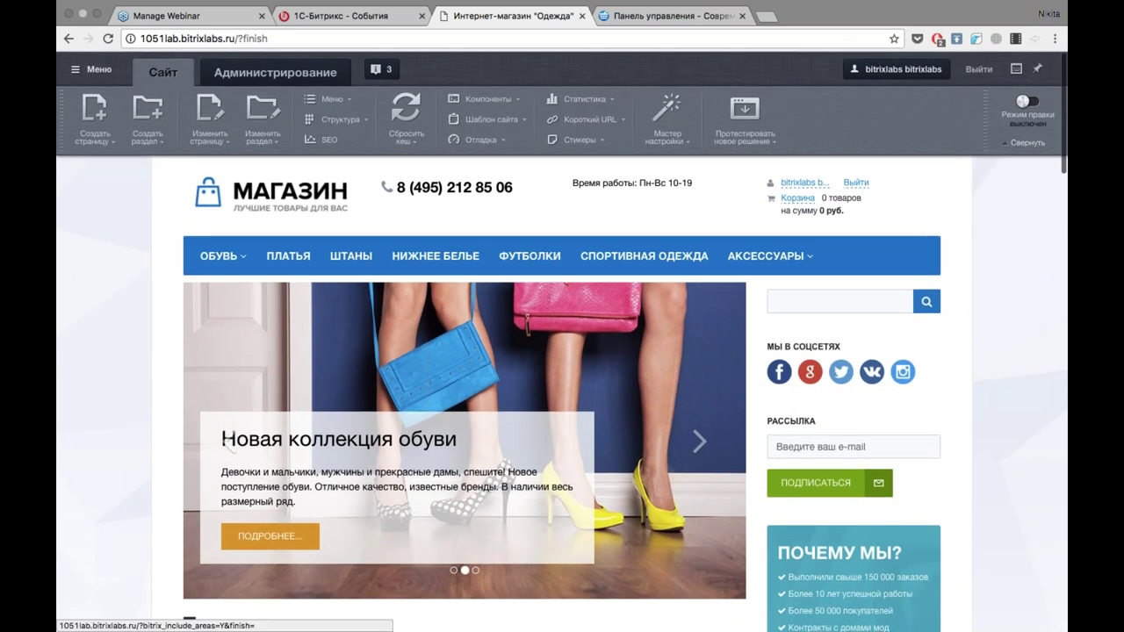
pyautogui.click(1027, 142)
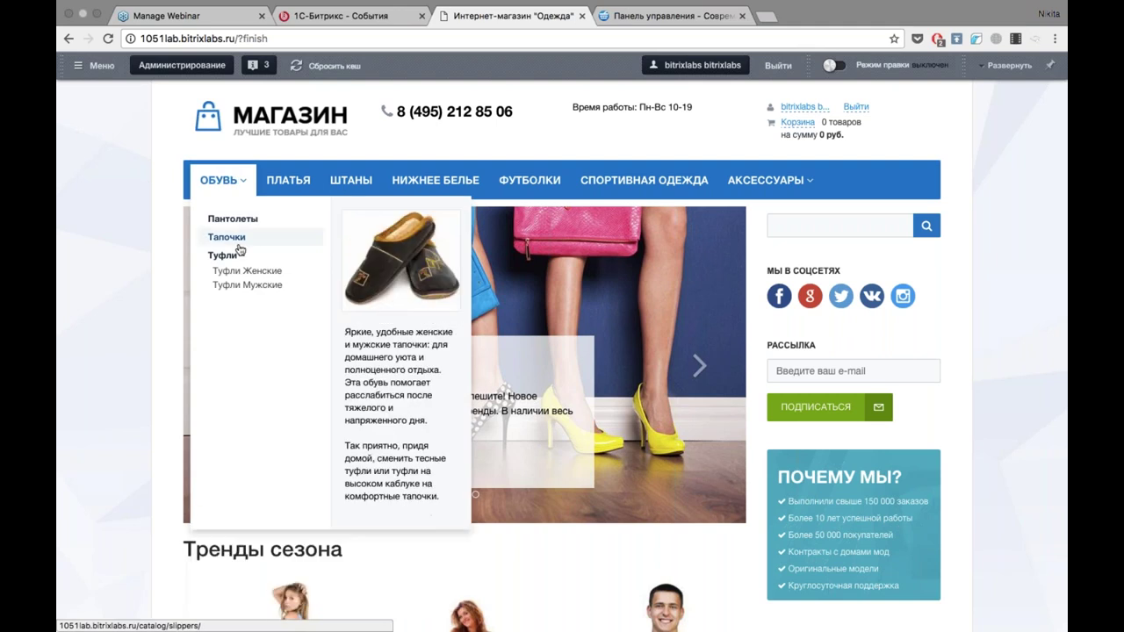
pyautogui.moveTo(230, 187)
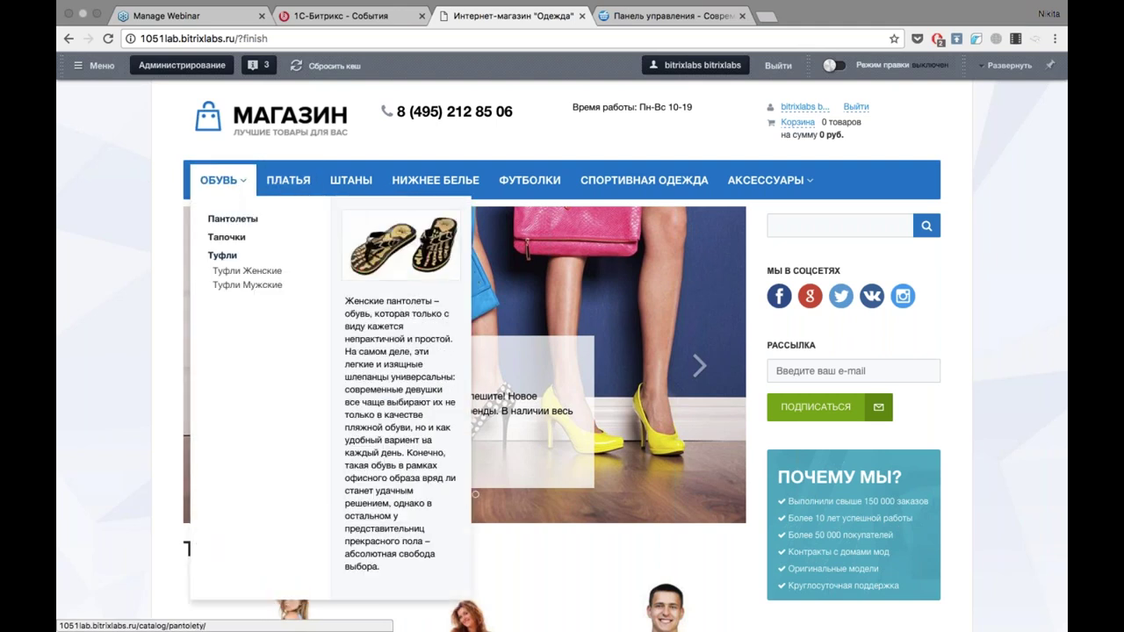
pyautogui.moveTo(302, 238)
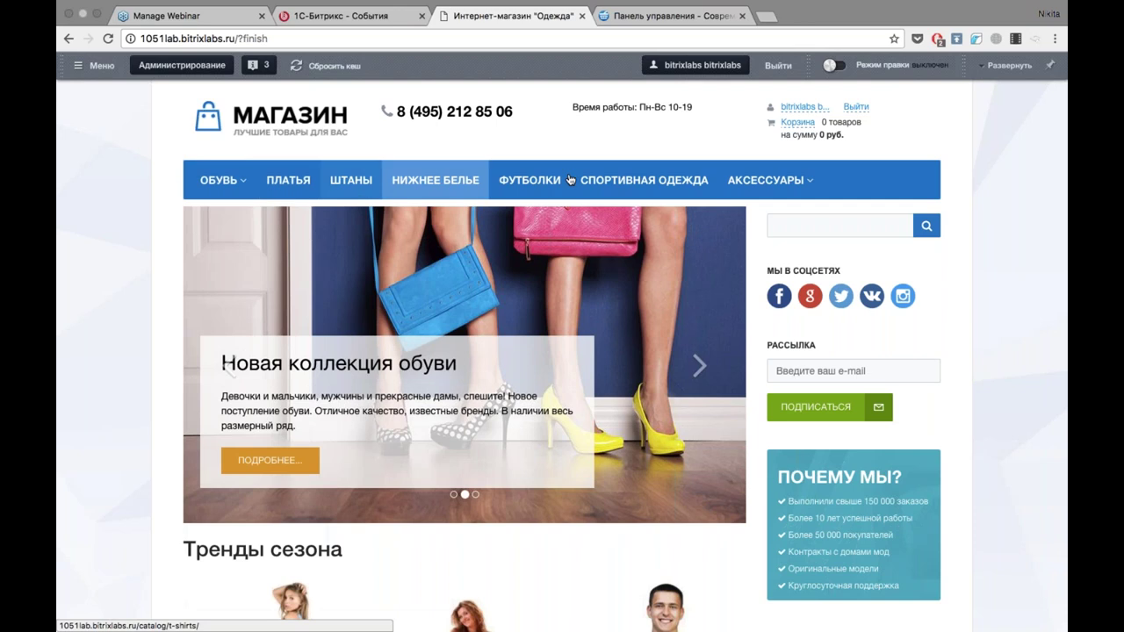
pyautogui.moveTo(768, 299)
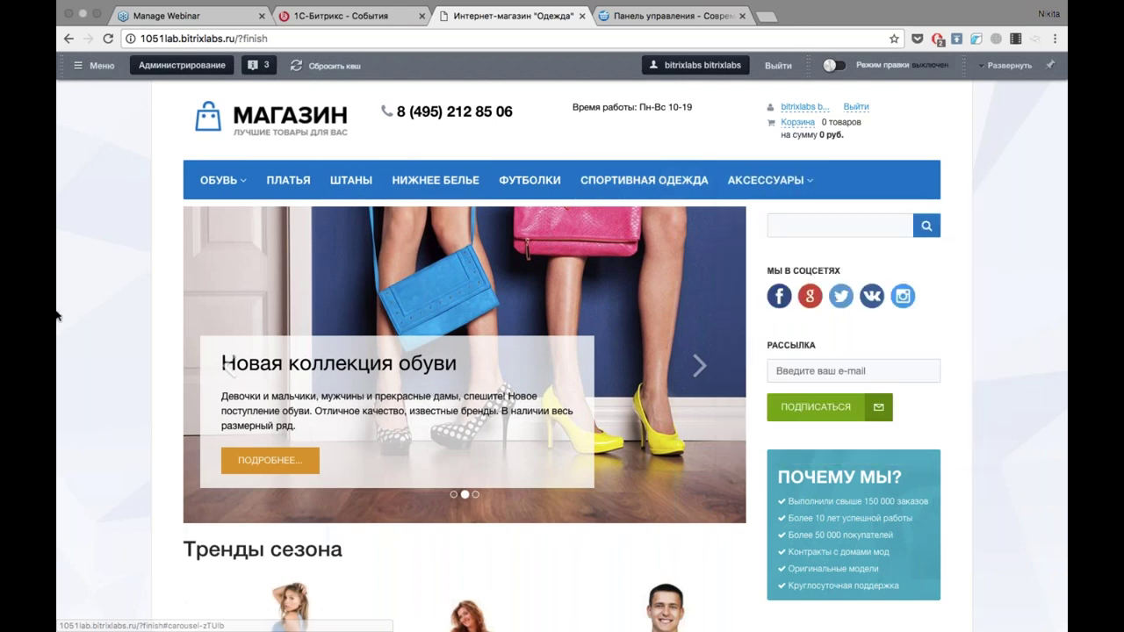
pyautogui.scroll(-2, 56, 322)
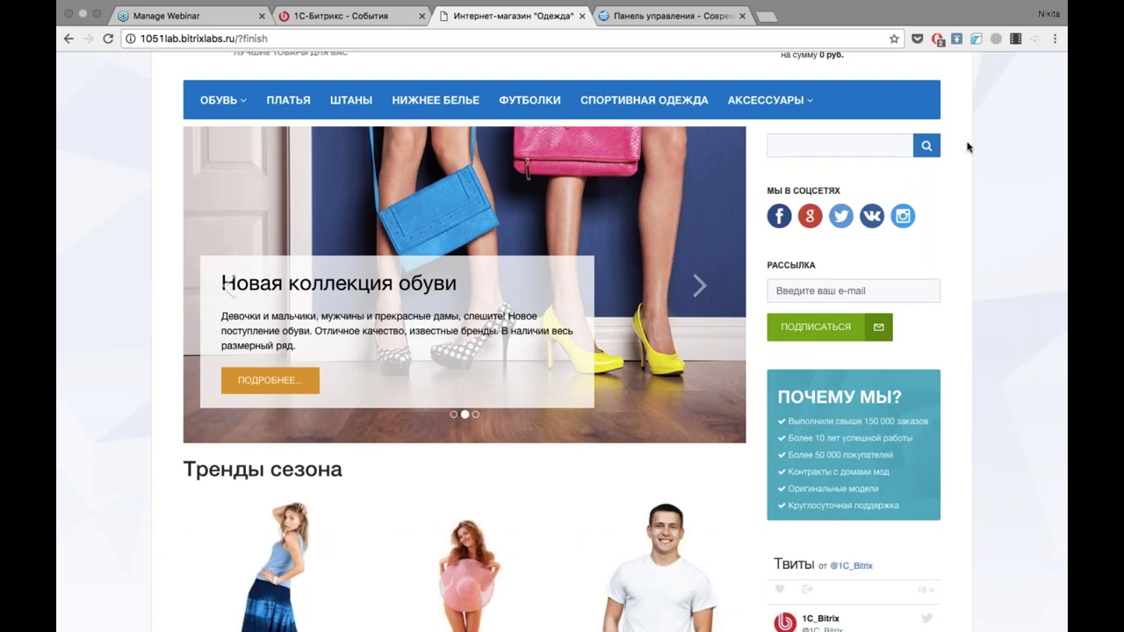
# Search the store for 'штаны' to get three trouser suggestions.
pyautogui.click(826, 145)
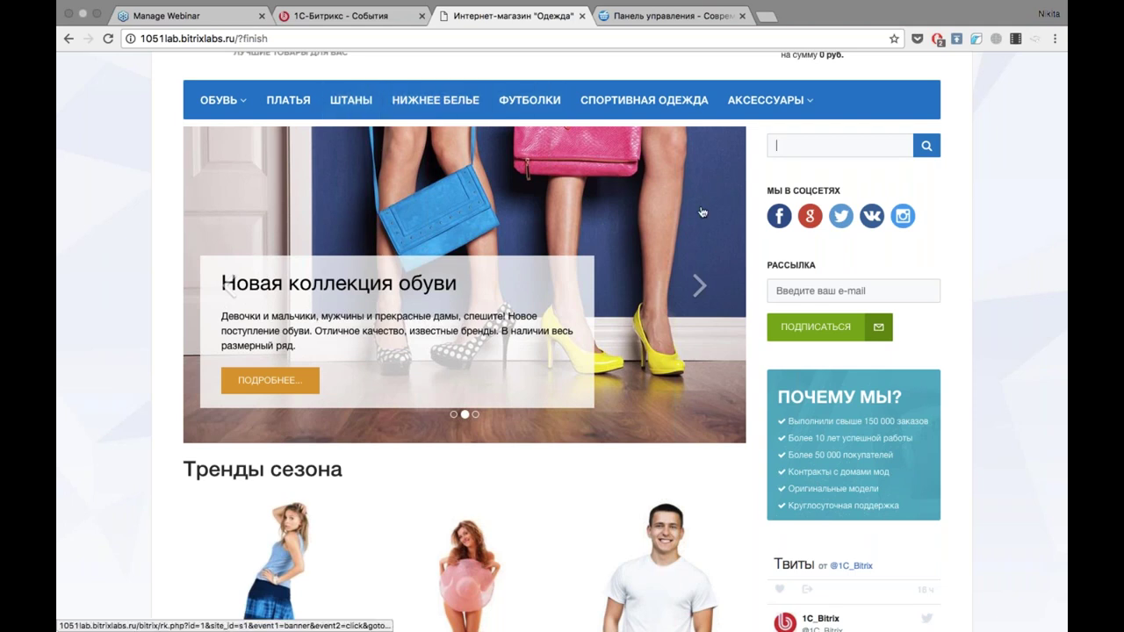
pyautogui.click(812, 146)
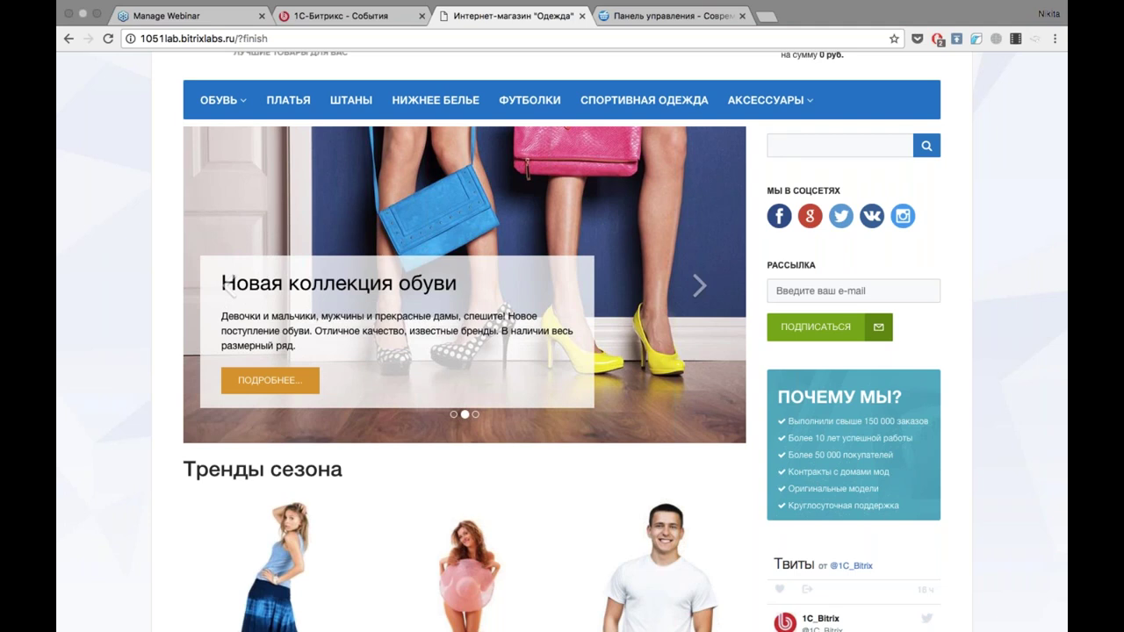
pyautogui.write('штаны')
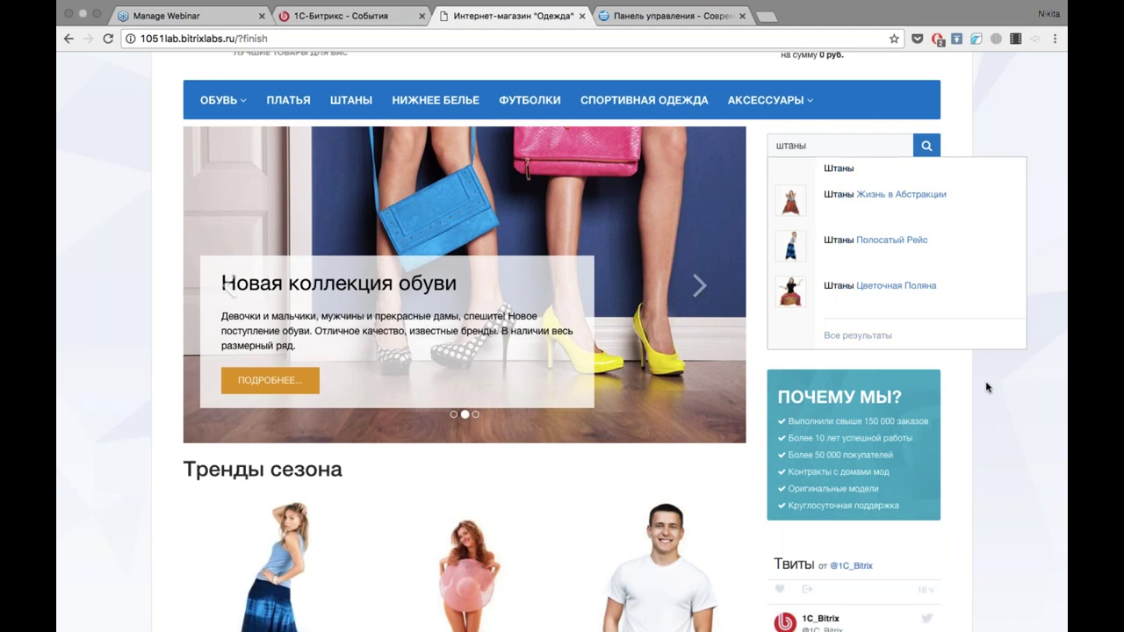
pyautogui.scroll(-1, 987, 387)
# Try different sizes on the striped trousers and pink underwear in the search results.
pyautogui.scroll(-3, 987, 387)
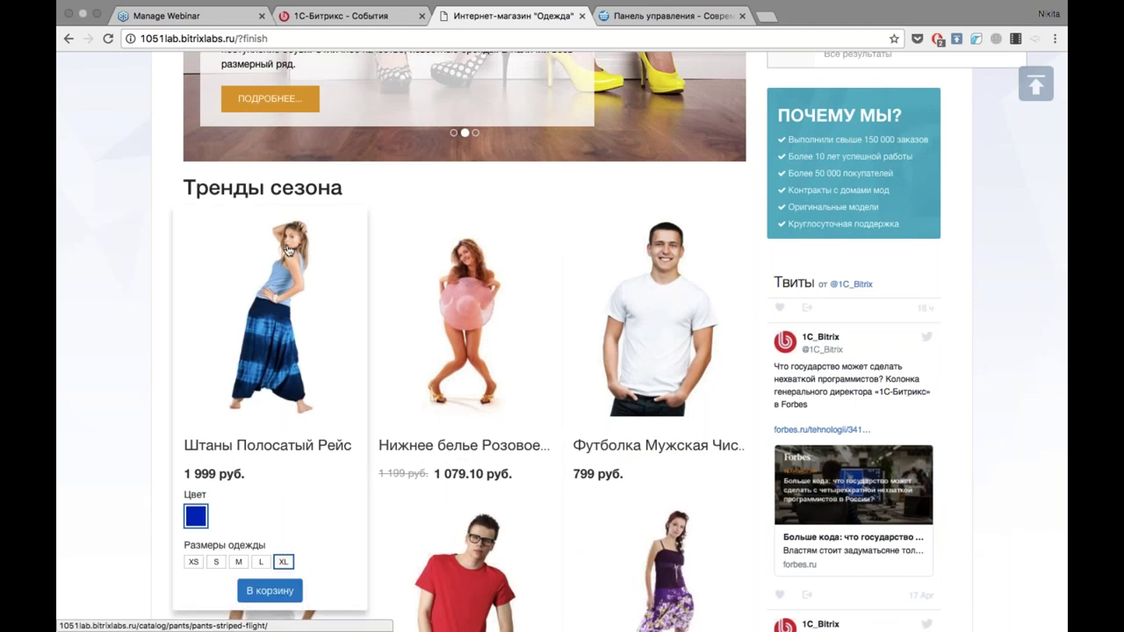
pyautogui.scroll(-1, 149, 319)
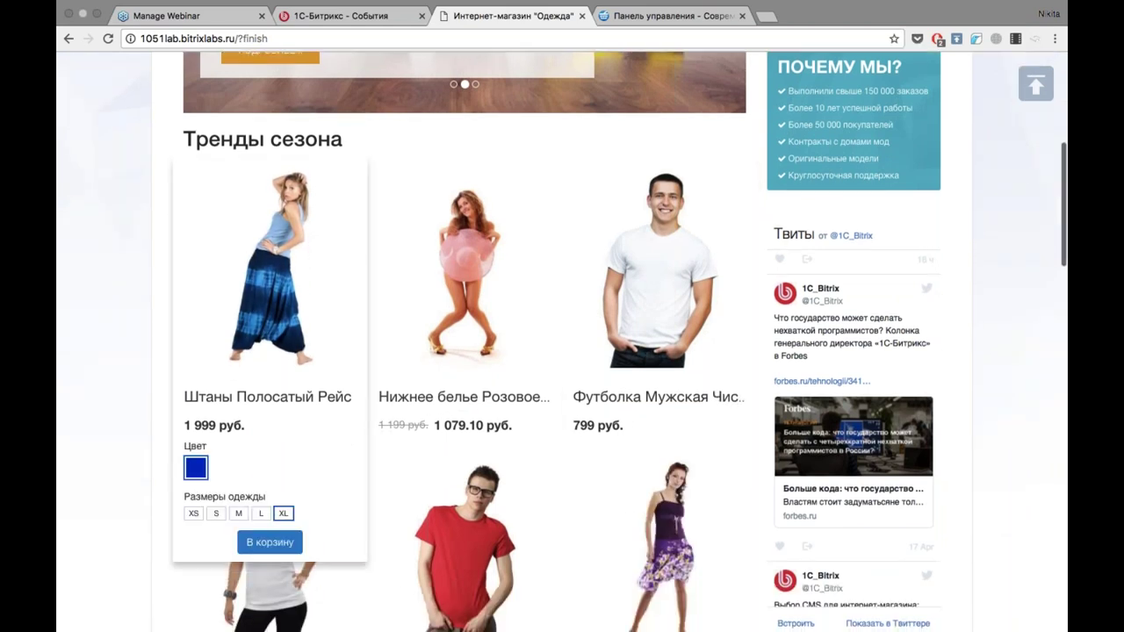
pyautogui.click(212, 518)
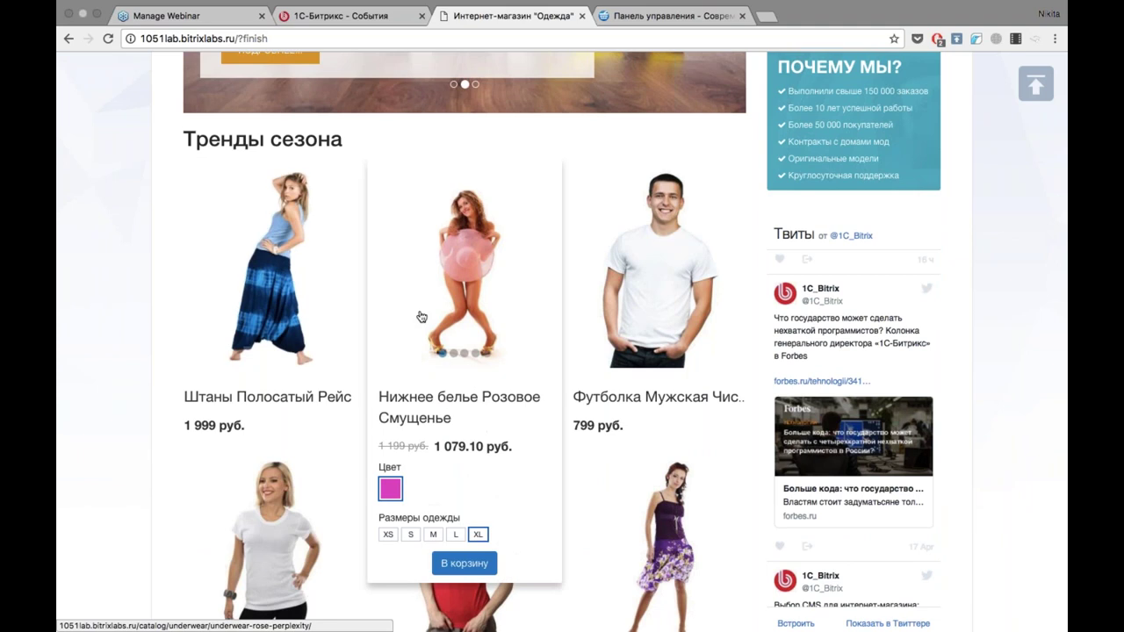
pyautogui.click(410, 534)
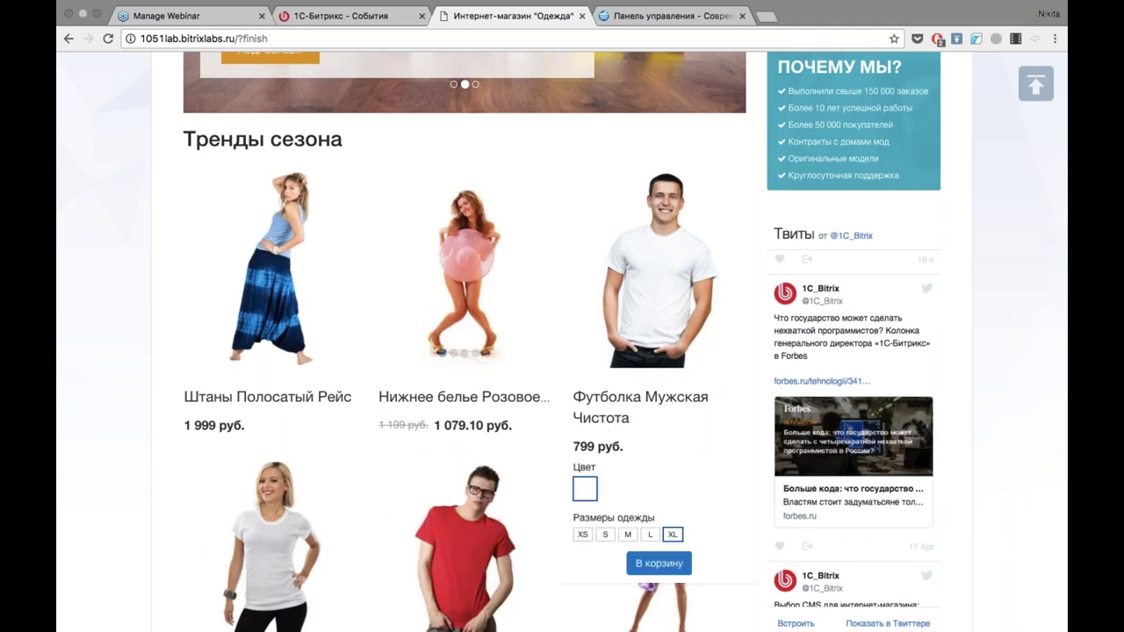
pyautogui.scroll(5, 1003, 296)
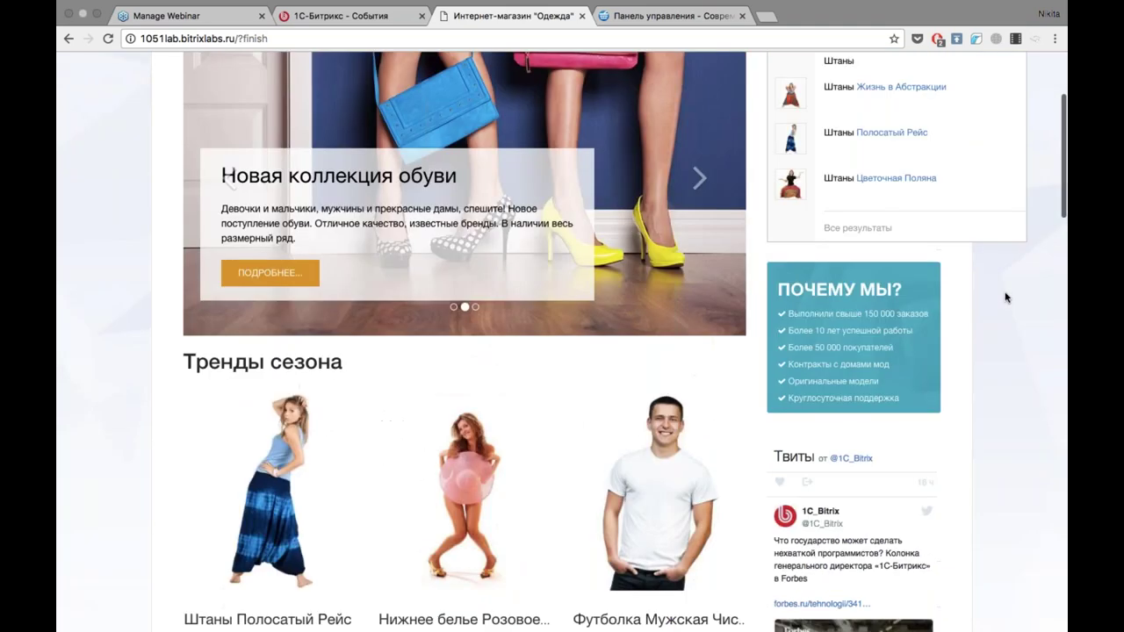
pyautogui.rightClick(1006, 389)
pyautogui.click(1004, 322)
# Scroll through the remaining results and open the Платья catalogue section.
pyautogui.scroll(-1, 1002, 345)
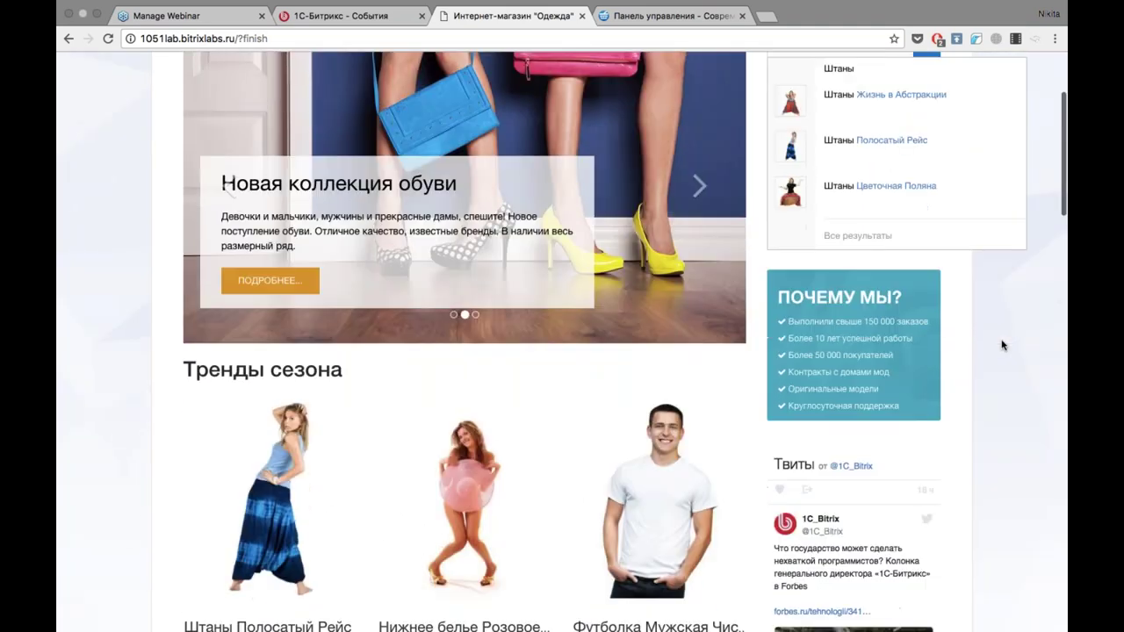
pyautogui.scroll(-3, 1004, 345)
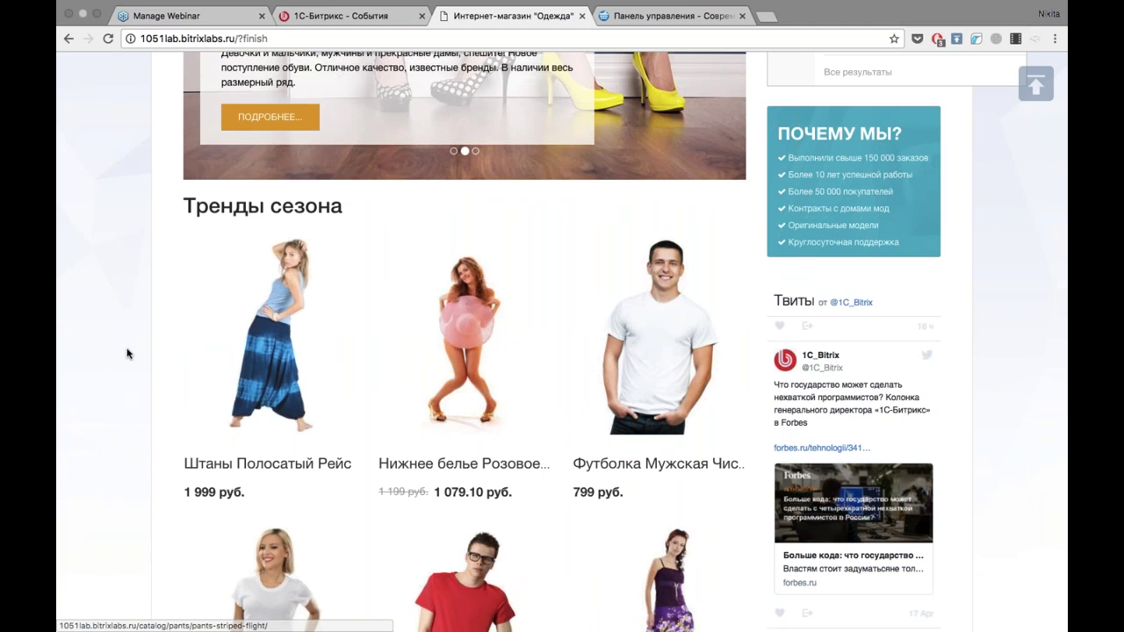
pyautogui.scroll(-4, 127, 353)
pyautogui.scroll(-8, 127, 352)
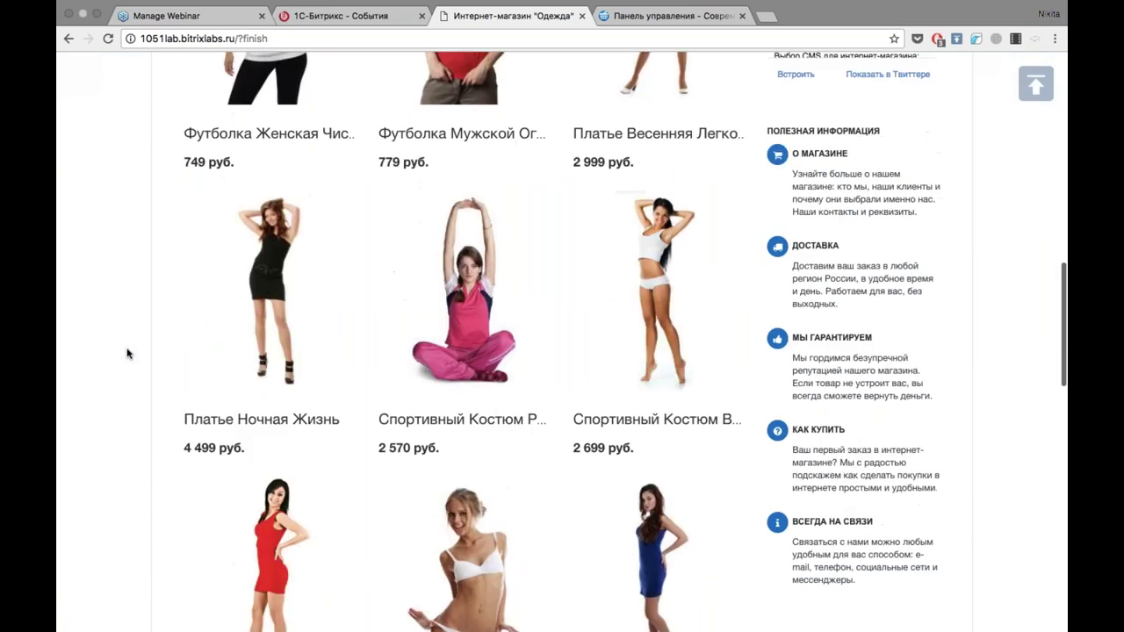
pyautogui.scroll(-9, 853, 349)
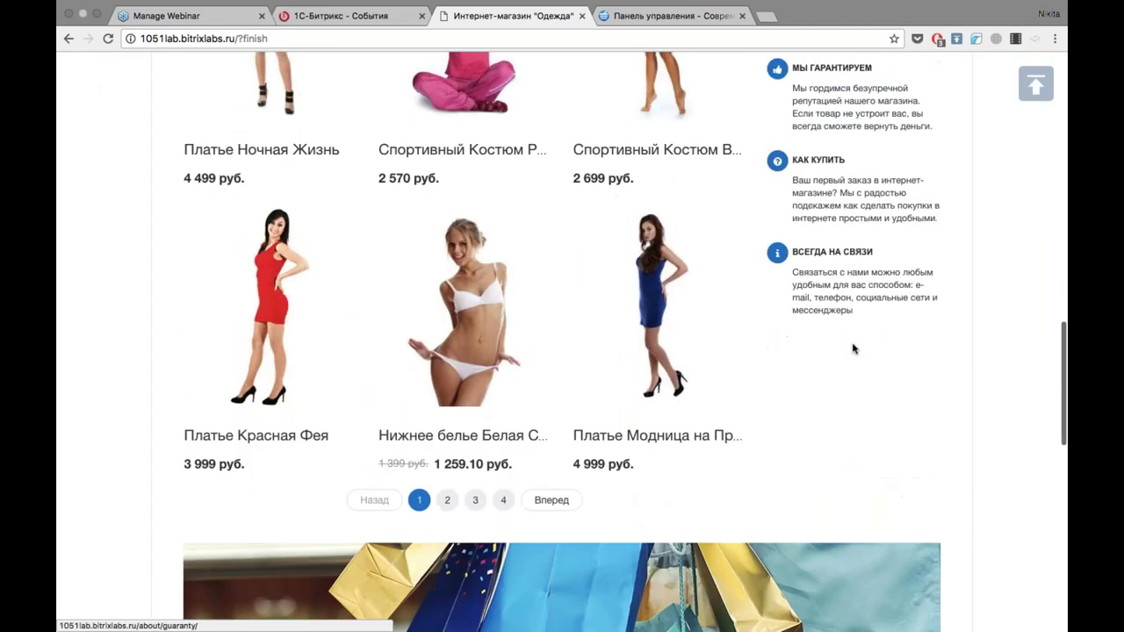
pyautogui.scroll(-7, 852, 349)
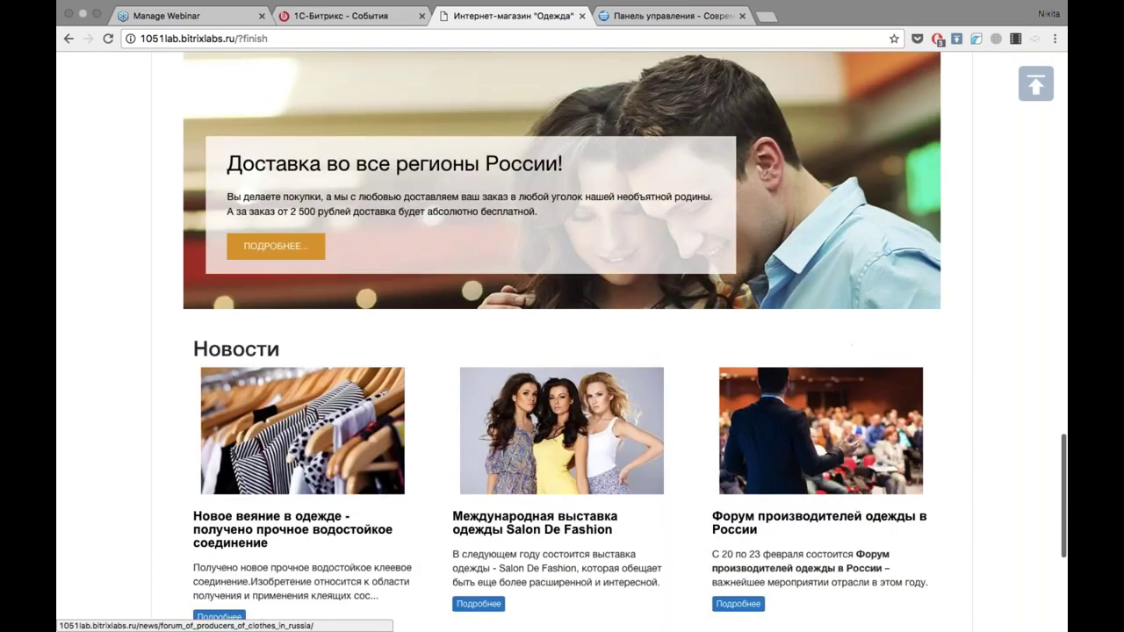
pyautogui.scroll(3, 439, 288)
pyautogui.scroll(-3, 439, 288)
pyautogui.scroll(-7, 439, 288)
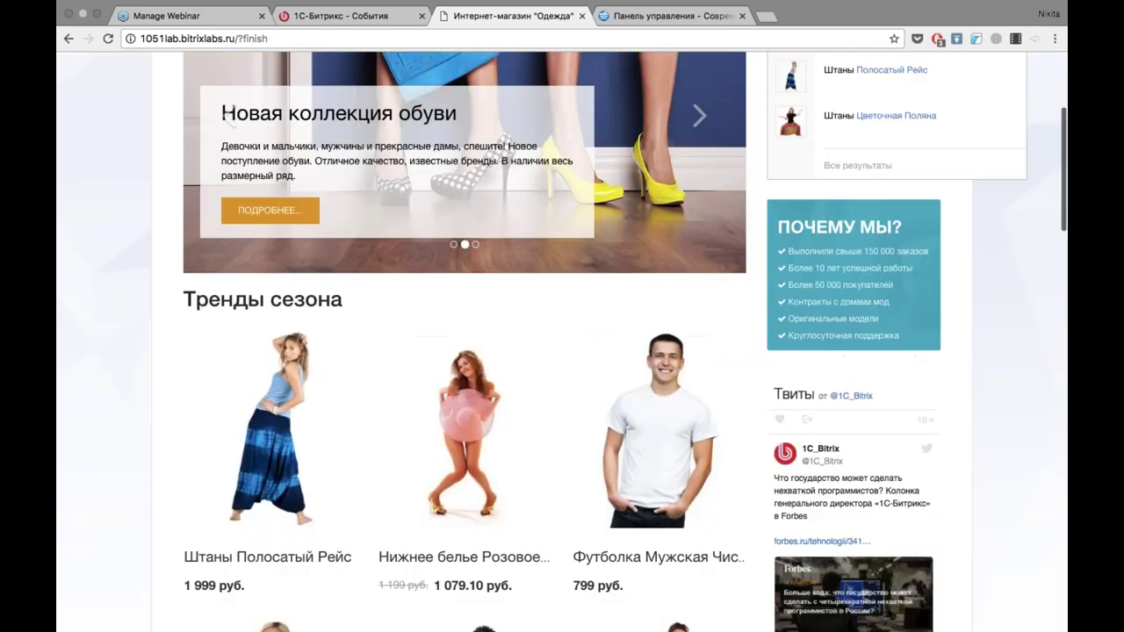
pyautogui.scroll(3, 1031, 336)
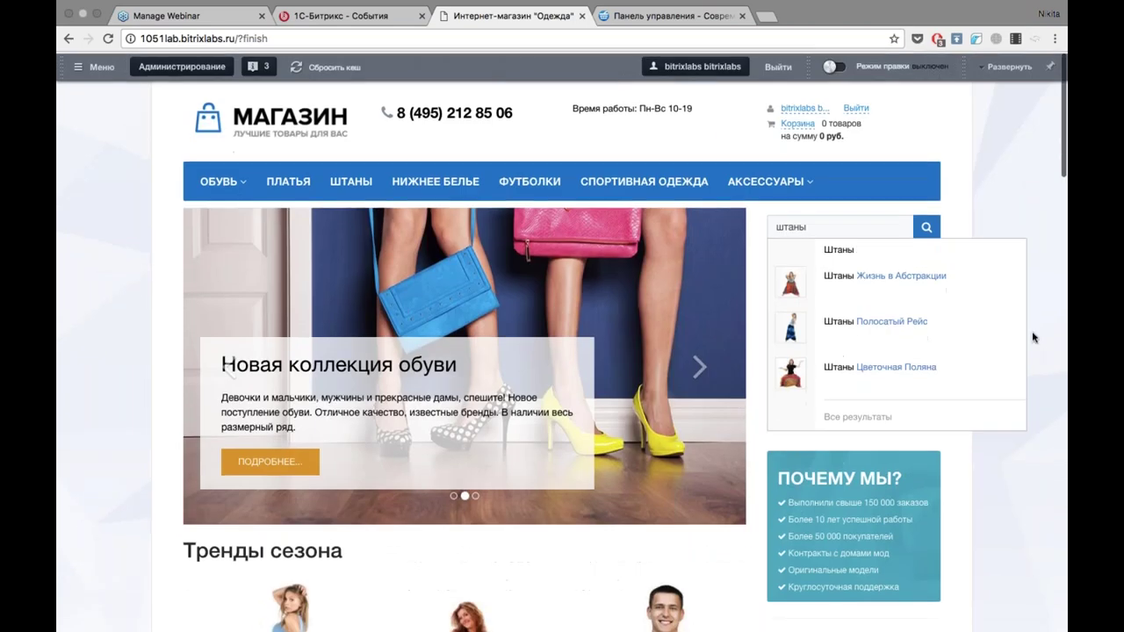
pyautogui.scroll(-5, 1060, 500)
pyautogui.scroll(5, 1058, 536)
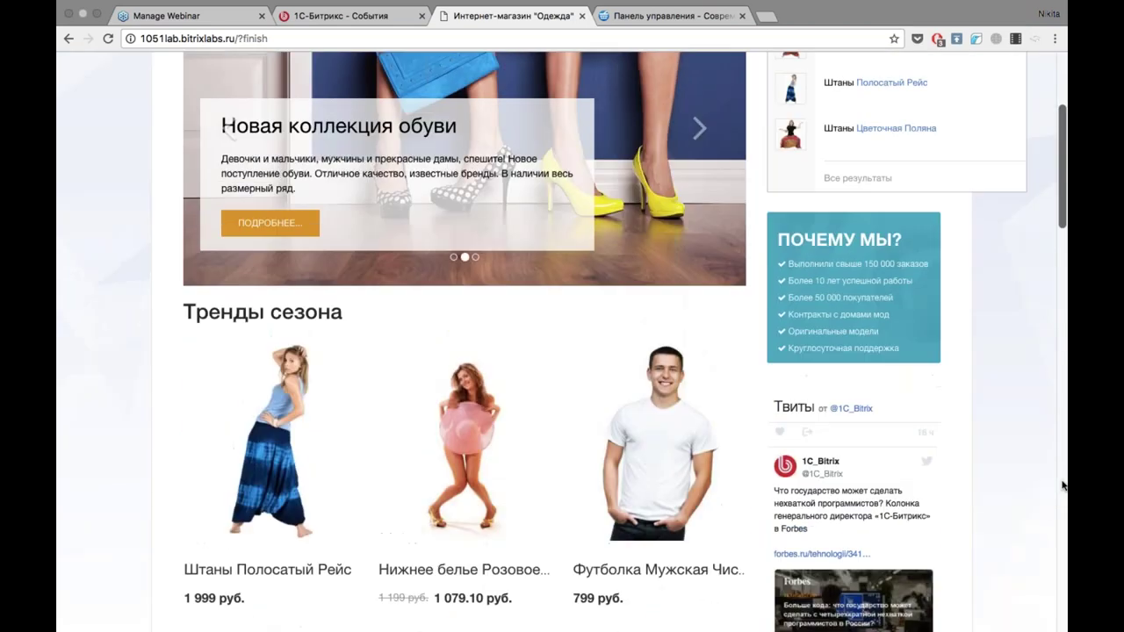
pyautogui.click(288, 178)
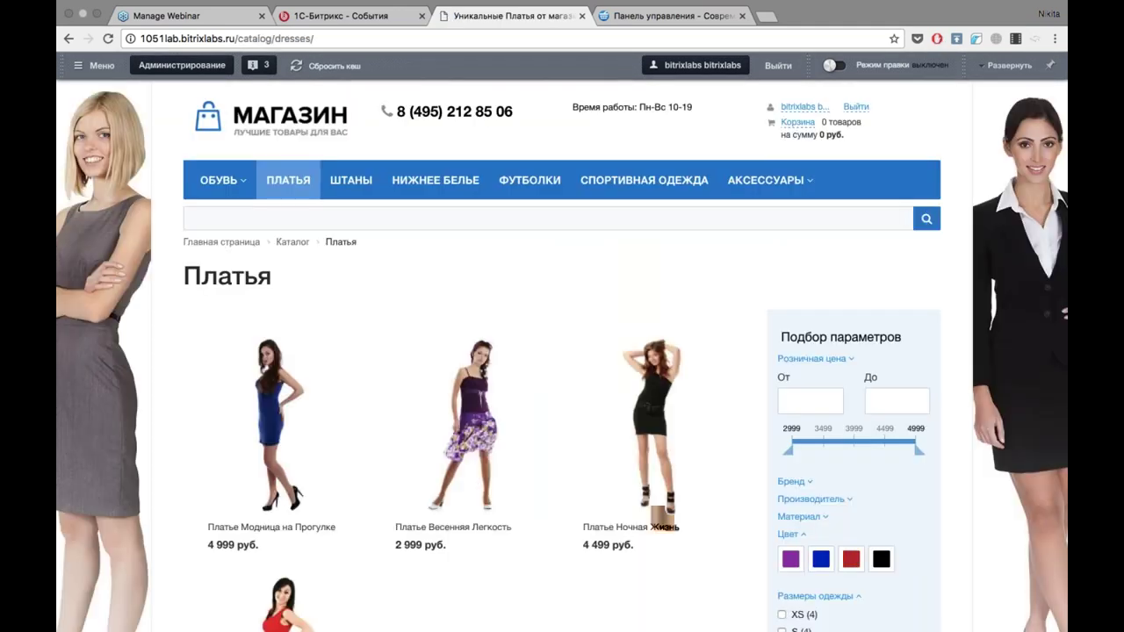
# Filter the dresses to blue and red colours in size L.
pyautogui.scroll(-3, 603, 294)
pyautogui.scroll(2, 602, 294)
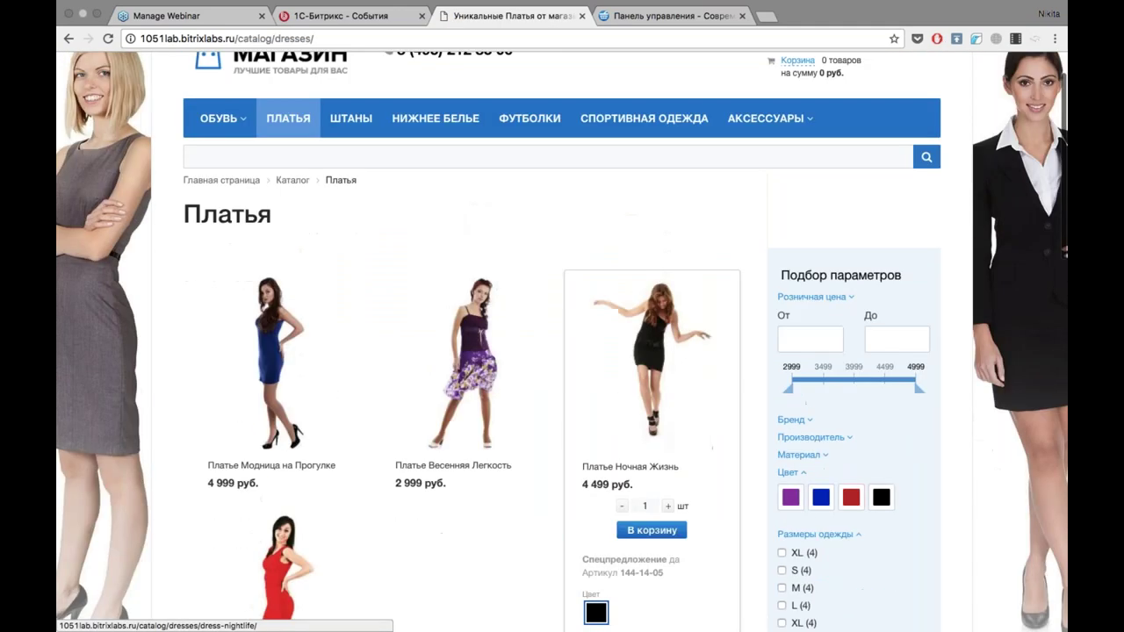
pyautogui.scroll(-1, 652, 395)
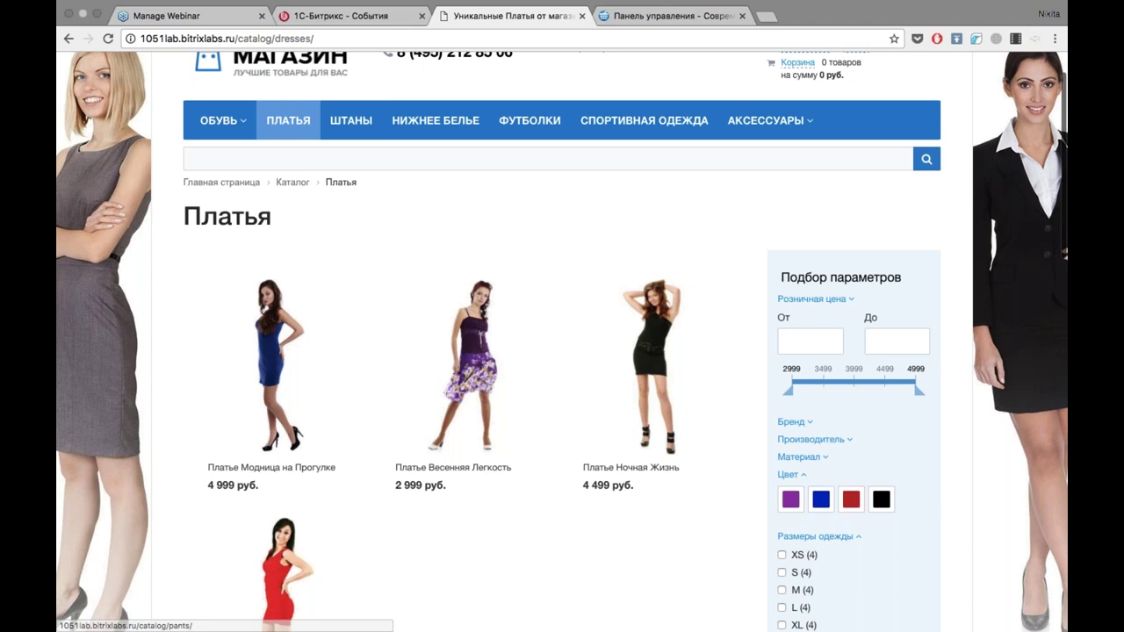
pyautogui.scroll(-3, 943, 287)
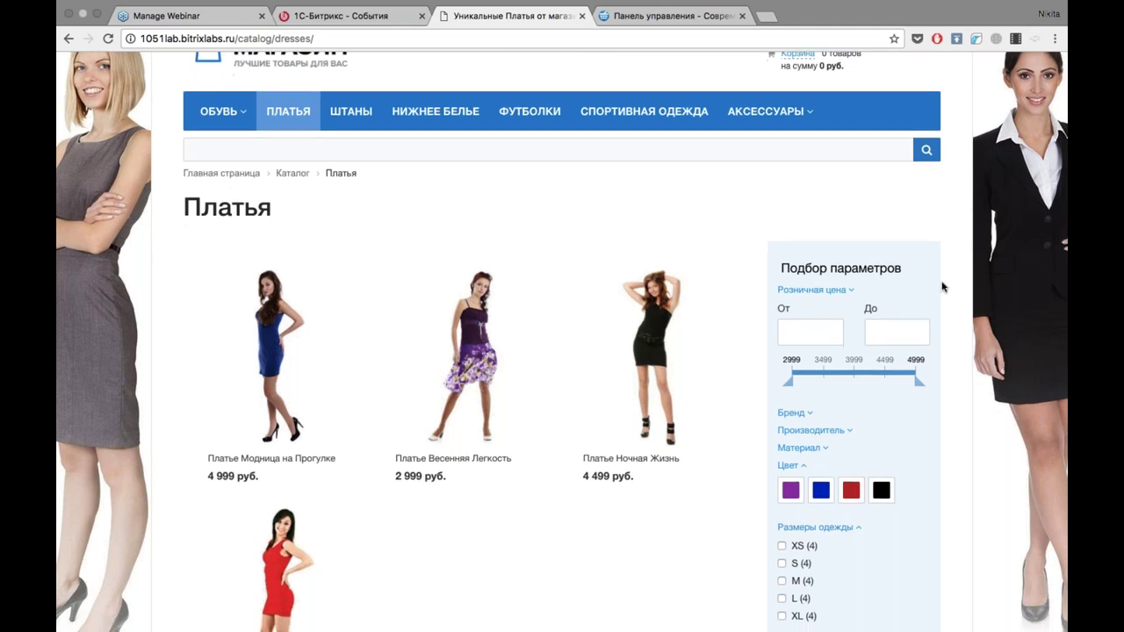
pyautogui.click(821, 375)
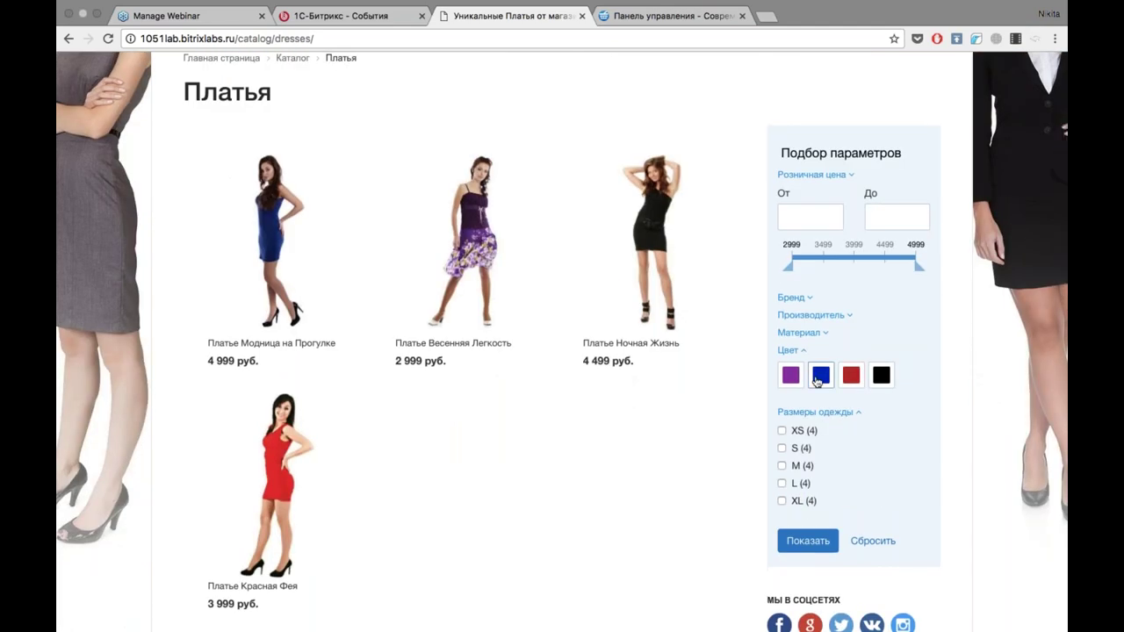
pyautogui.click(851, 375)
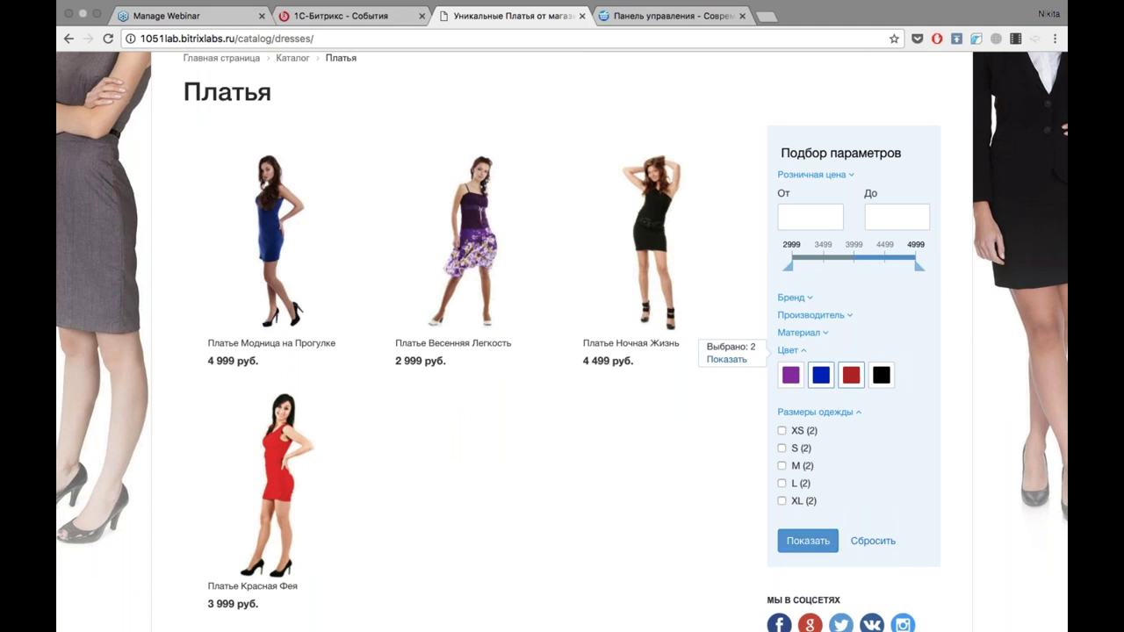
pyautogui.click(782, 483)
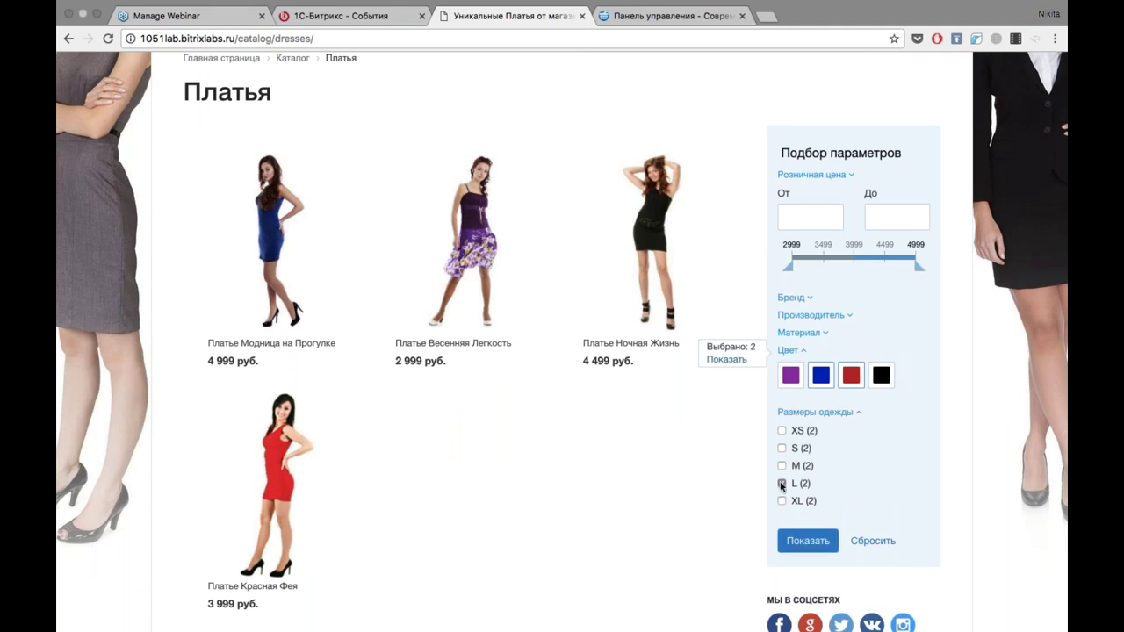
pyautogui.click(801, 540)
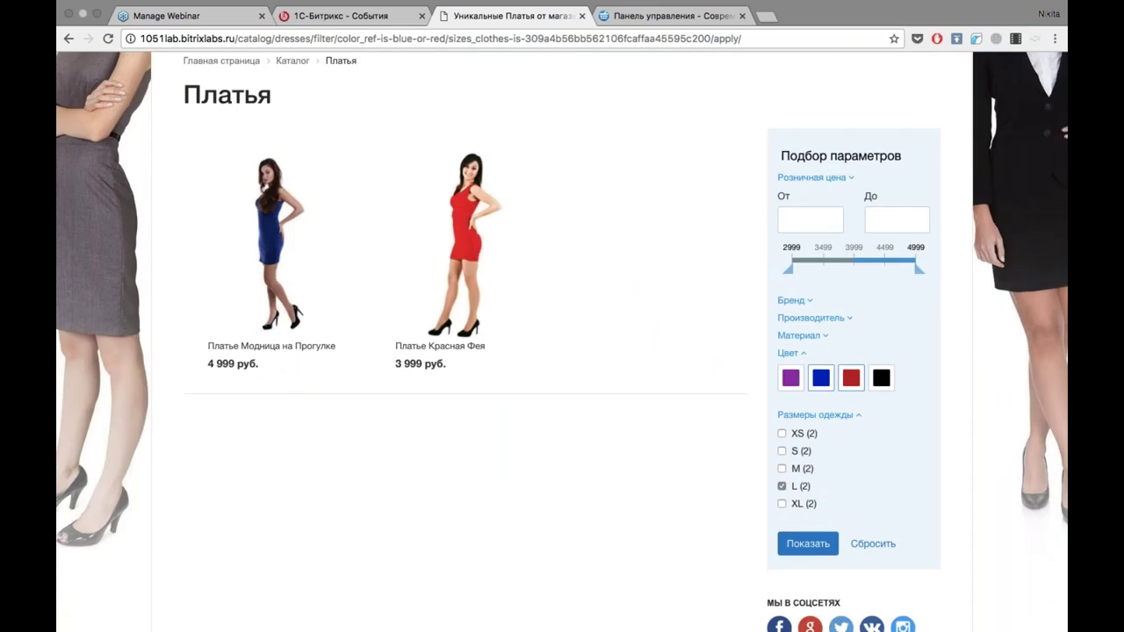
# Open the Платье Красная Фея product page from the filtered results.
pyautogui.moveTo(463, 283)
pyautogui.scroll(-3, 685, 252)
pyautogui.scroll(4, 683, 255)
pyautogui.click(463, 283)
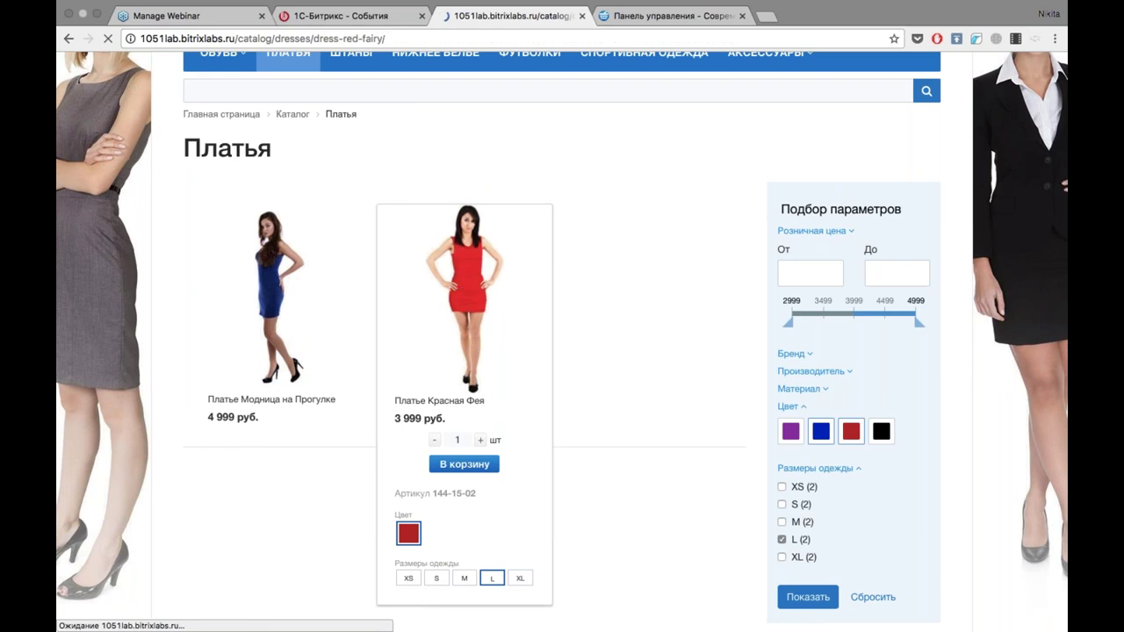
# View the dress's second, third and fourth photos, ending on the back view.
pyautogui.scroll(-4, 562, 351)
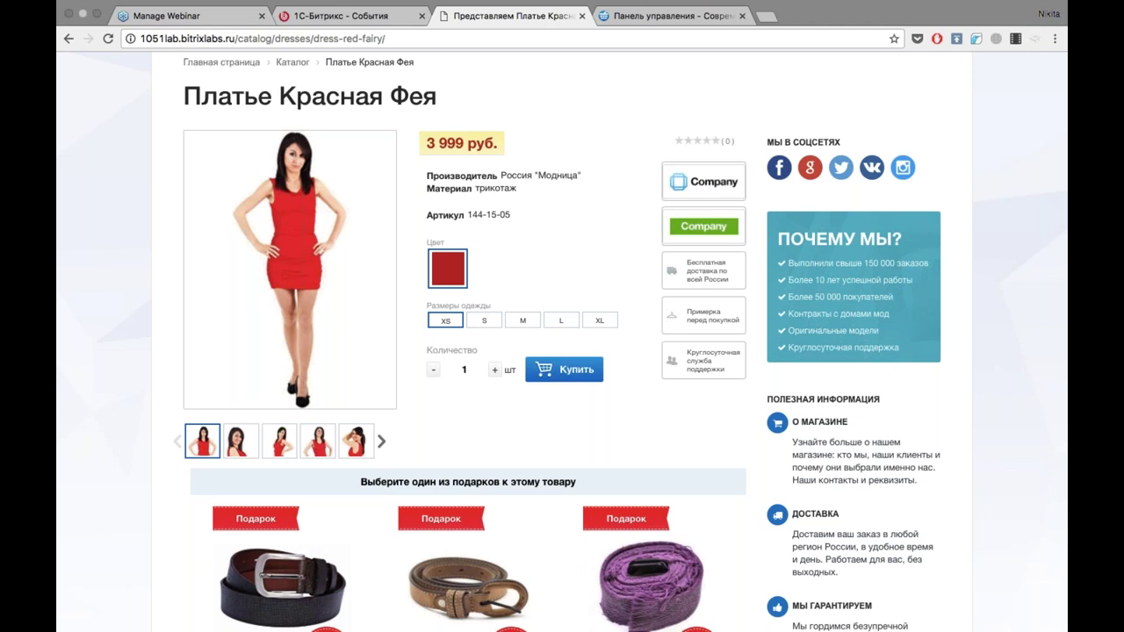
pyautogui.scroll(-1, 562, 343)
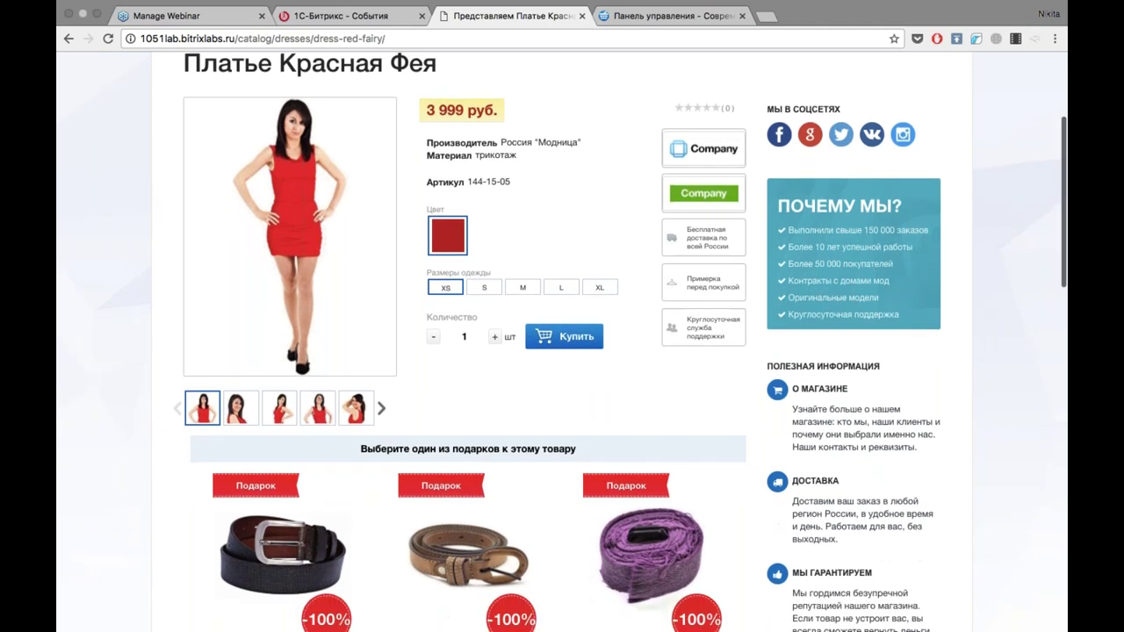
pyautogui.scroll(-1, 97, 255)
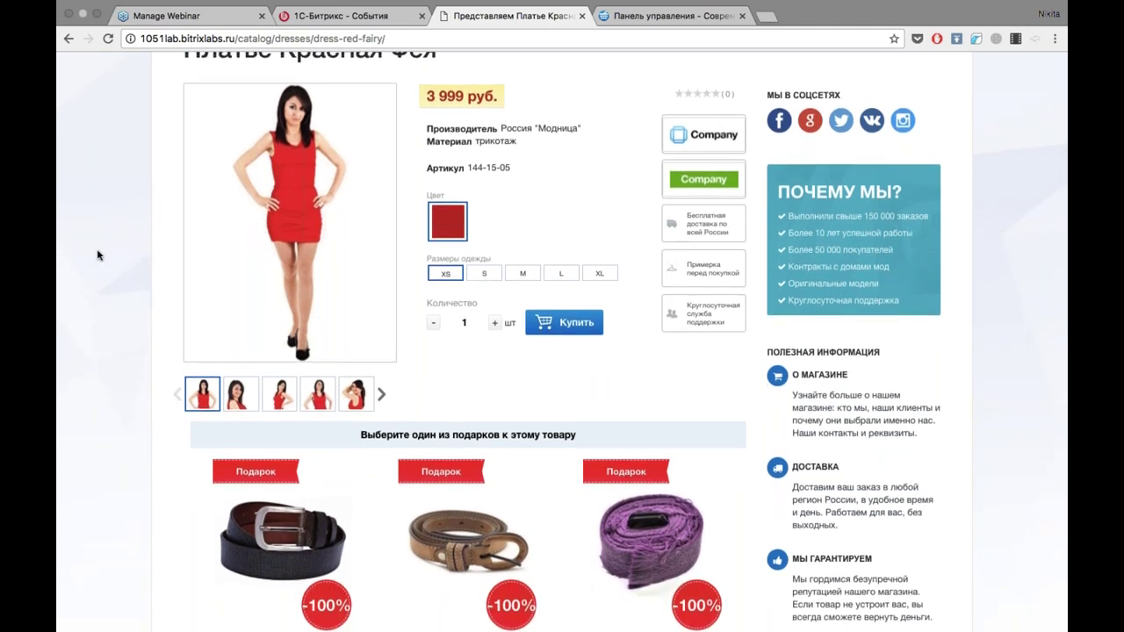
pyautogui.scroll(-1, 98, 255)
pyautogui.click(242, 372)
pyautogui.click(280, 364)
pyautogui.click(319, 365)
pyautogui.click(355, 363)
# Scroll over the product page to review the 3 999 руб. price and gift belts.
pyautogui.scroll(3, 355, 365)
pyautogui.scroll(-5, 562, 343)
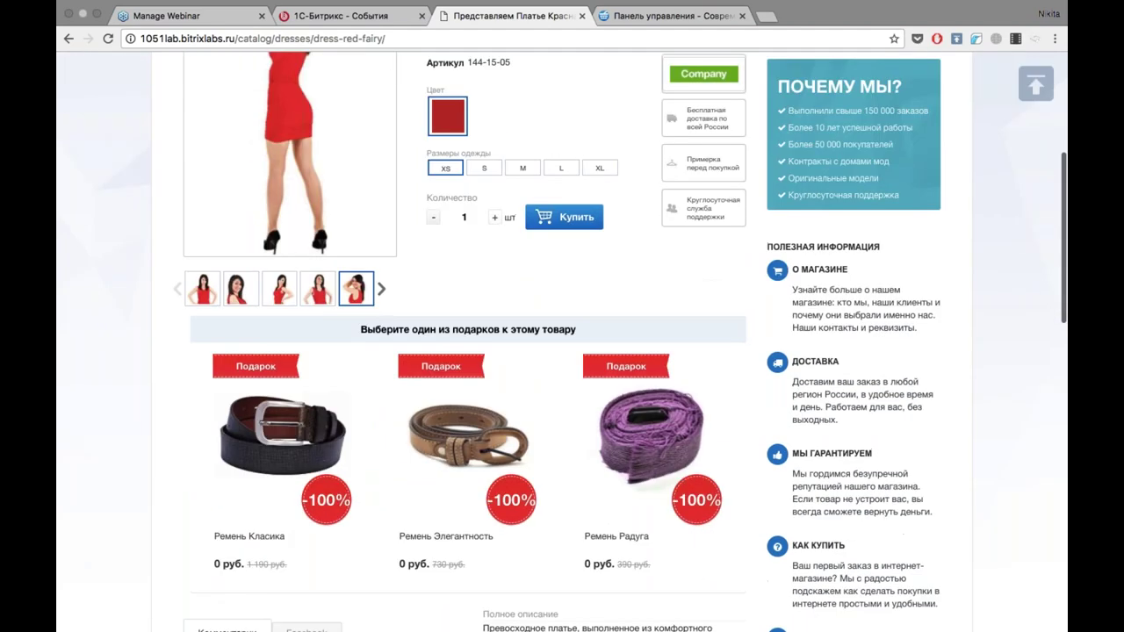
pyautogui.scroll(-2, 478, 290)
pyautogui.scroll(3, 149, 258)
pyautogui.scroll(-4, 148, 261)
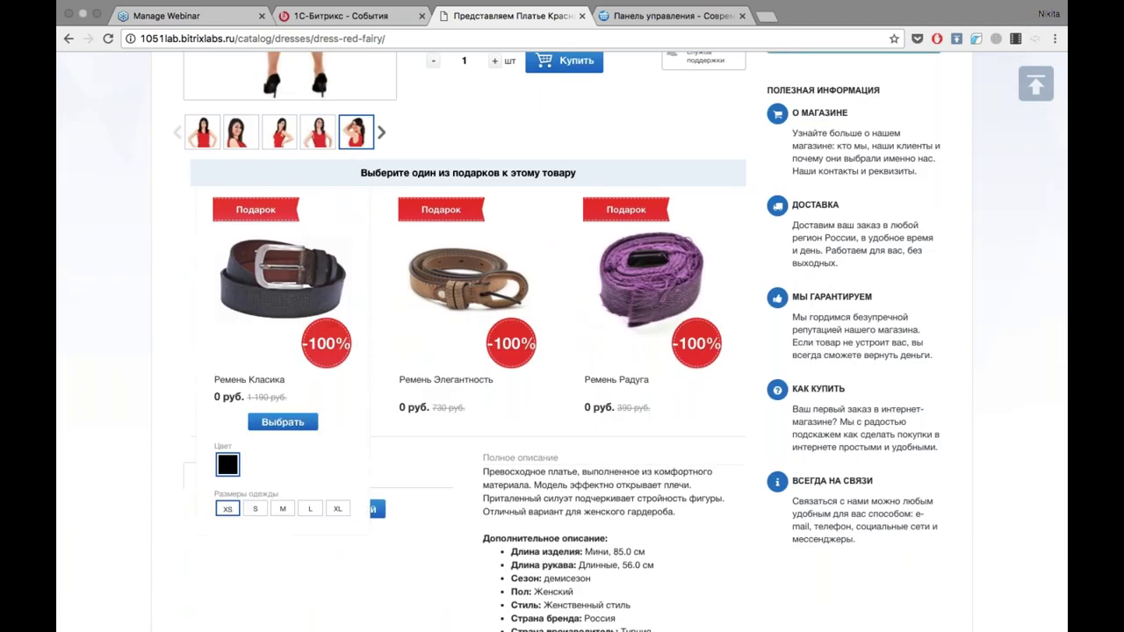
pyautogui.scroll(5, 183, 261)
pyautogui.scroll(-2, 562, 342)
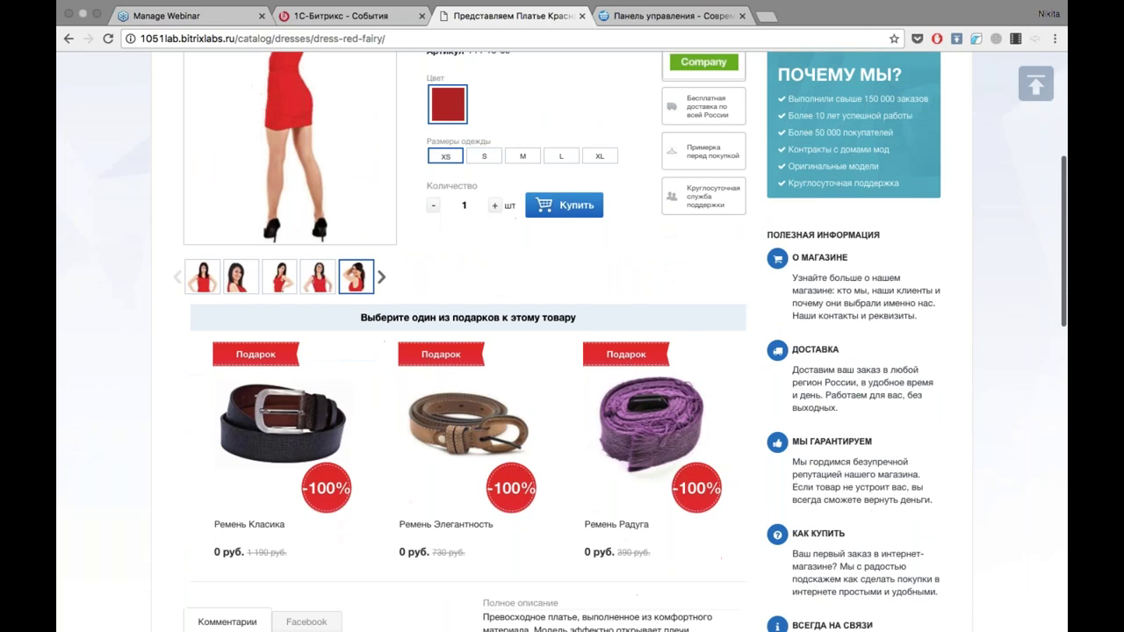
pyautogui.scroll(-3, 58, 377)
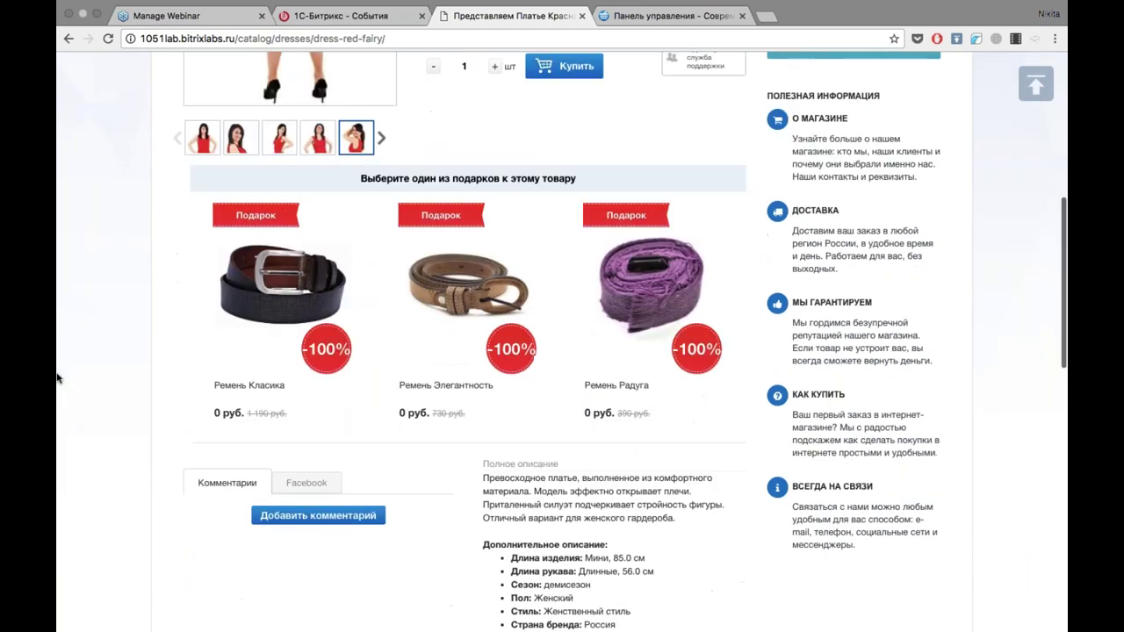
pyautogui.moveTo(220, 281)
pyautogui.scroll(3, 562, 343)
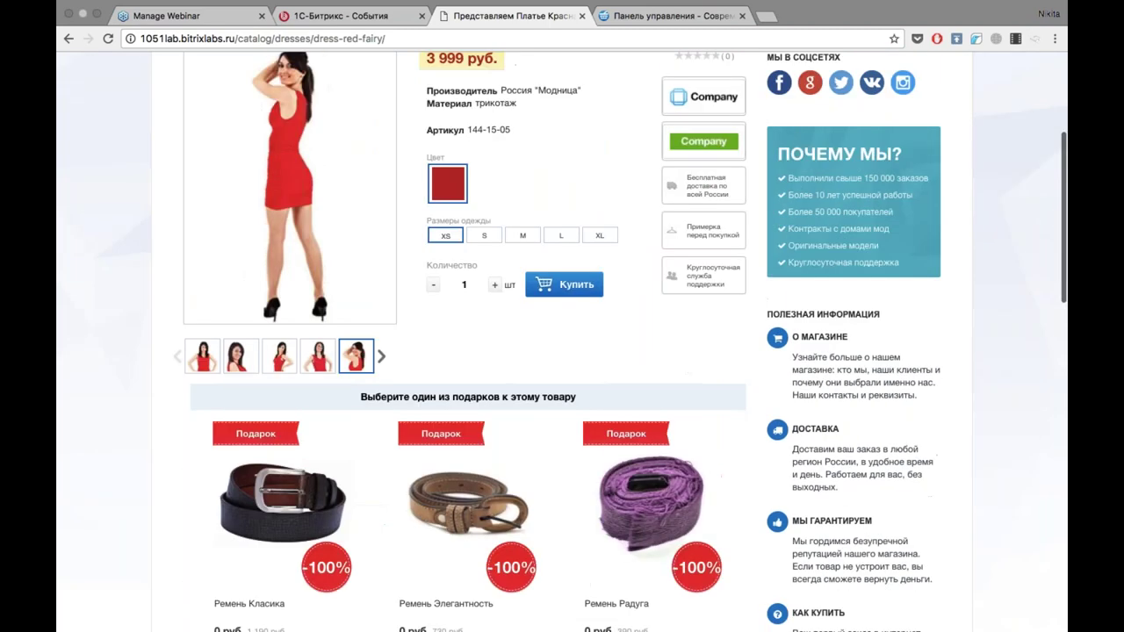
pyautogui.scroll(-2, 562, 342)
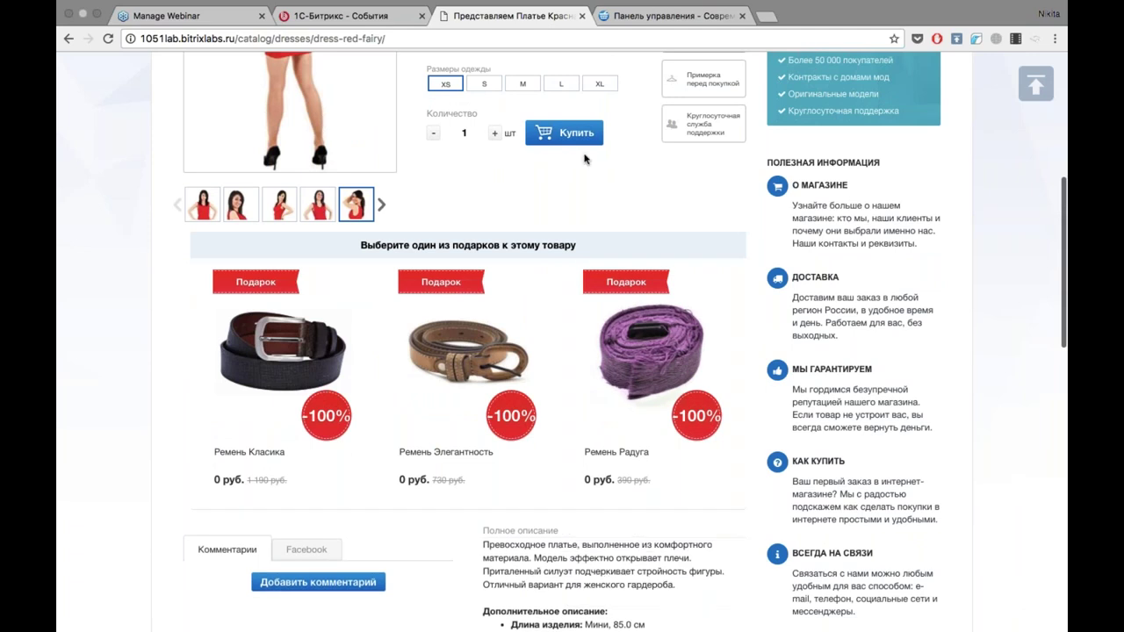
# Raise the dress quantity to 2 and choose Ремень Элегантность as the free gift.
pyautogui.scroll(-1, 585, 159)
pyautogui.moveTo(468, 289)
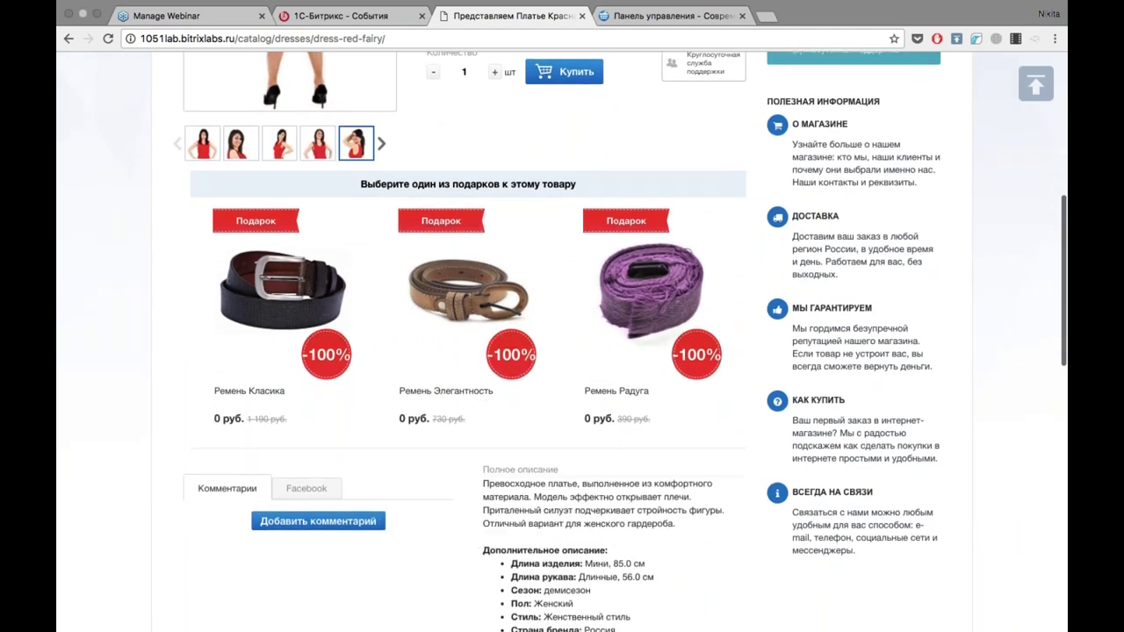
pyautogui.scroll(3, 490, 294)
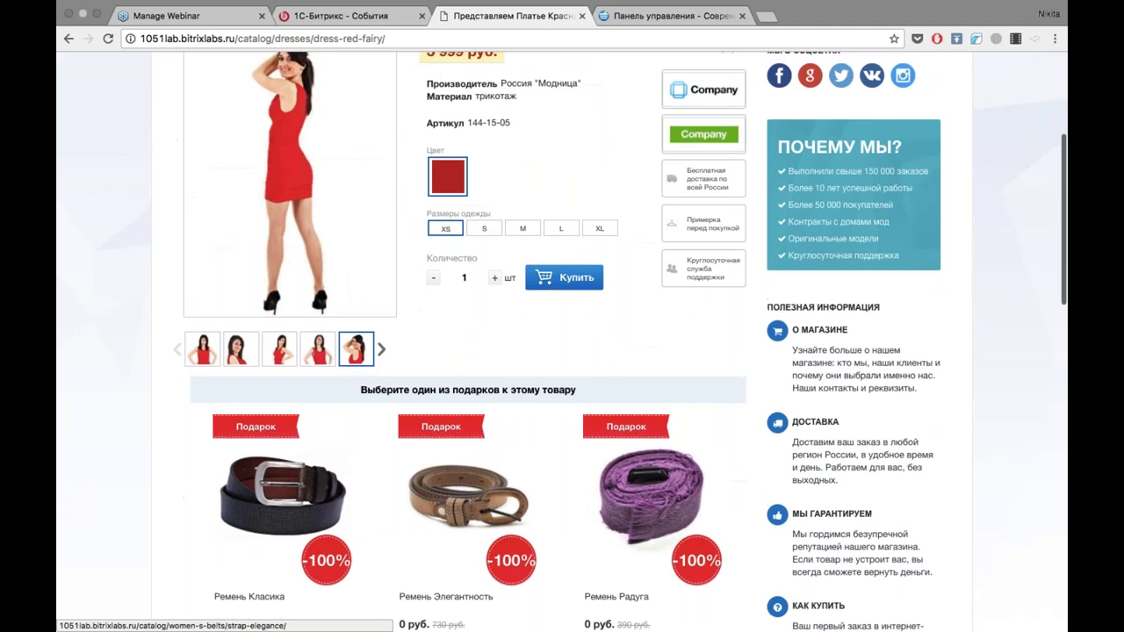
pyautogui.click(494, 279)
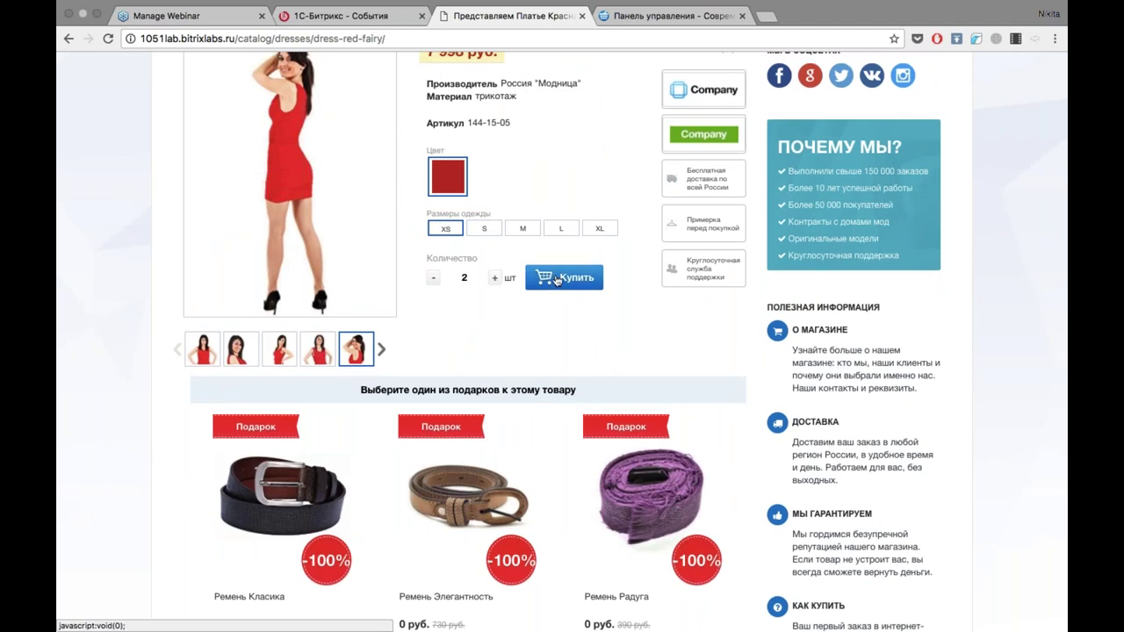
pyautogui.scroll(-1, 562, 329)
pyautogui.moveTo(468, 448)
pyautogui.click(471, 595)
# Check the cart, then add Платье Красная Фея to it and return to the product page.
pyautogui.click(588, 430)
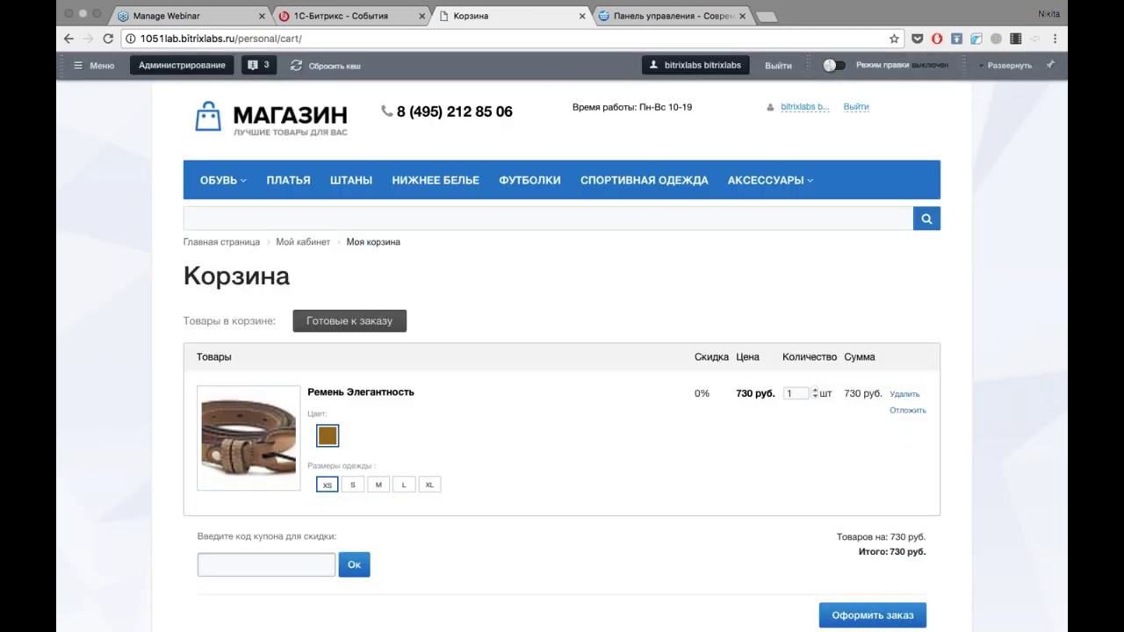
pyautogui.click(68, 38)
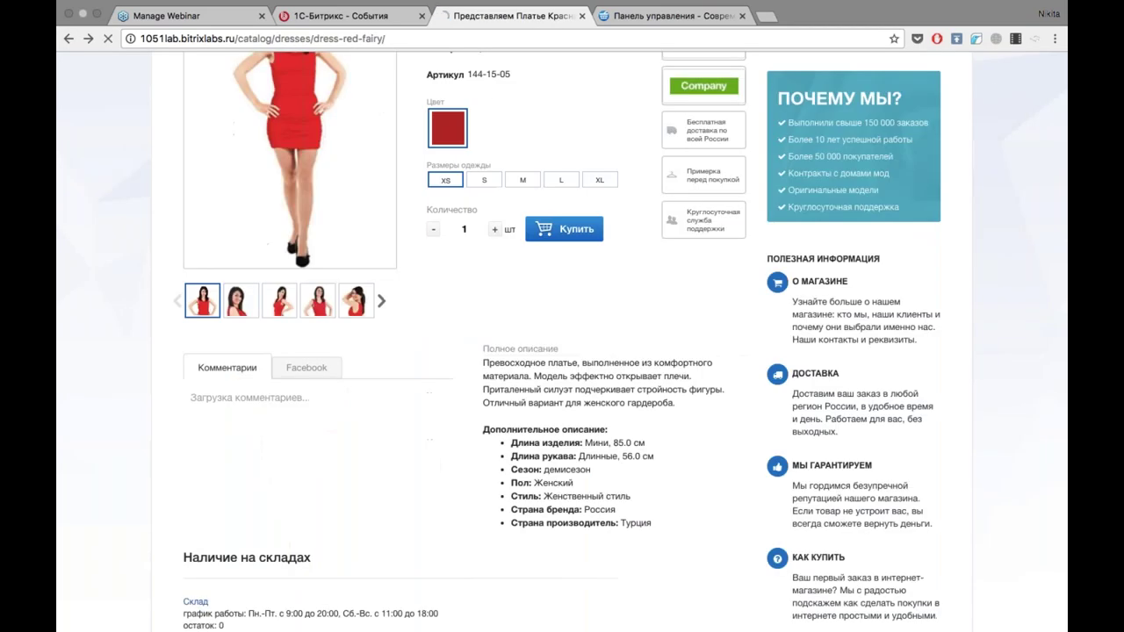
pyautogui.click(554, 231)
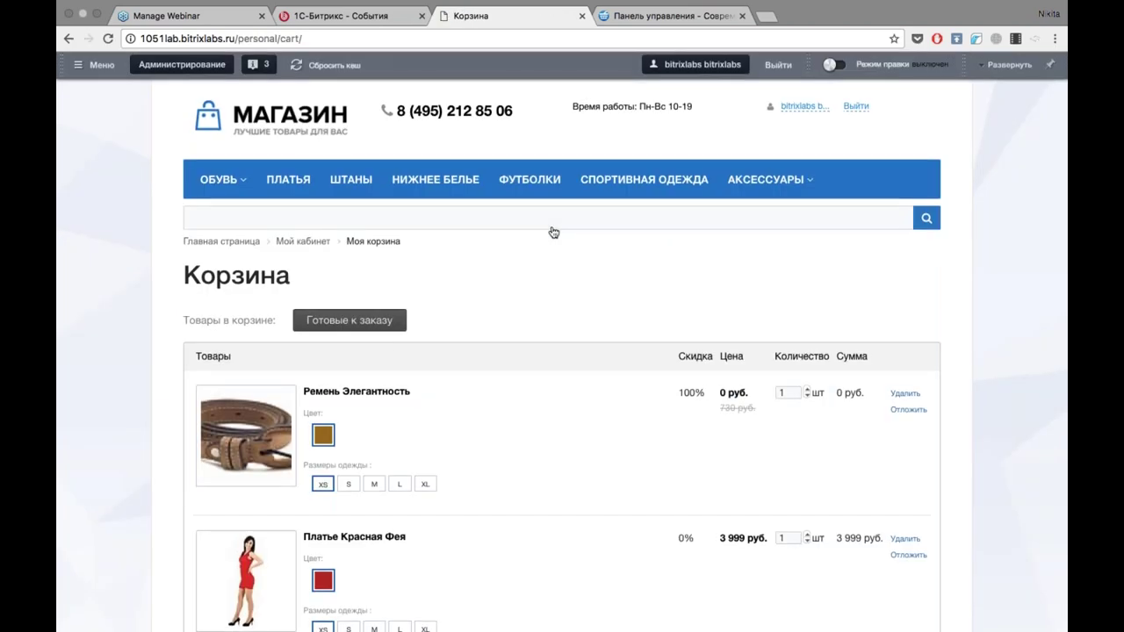
pyautogui.scroll(-1, 553, 231)
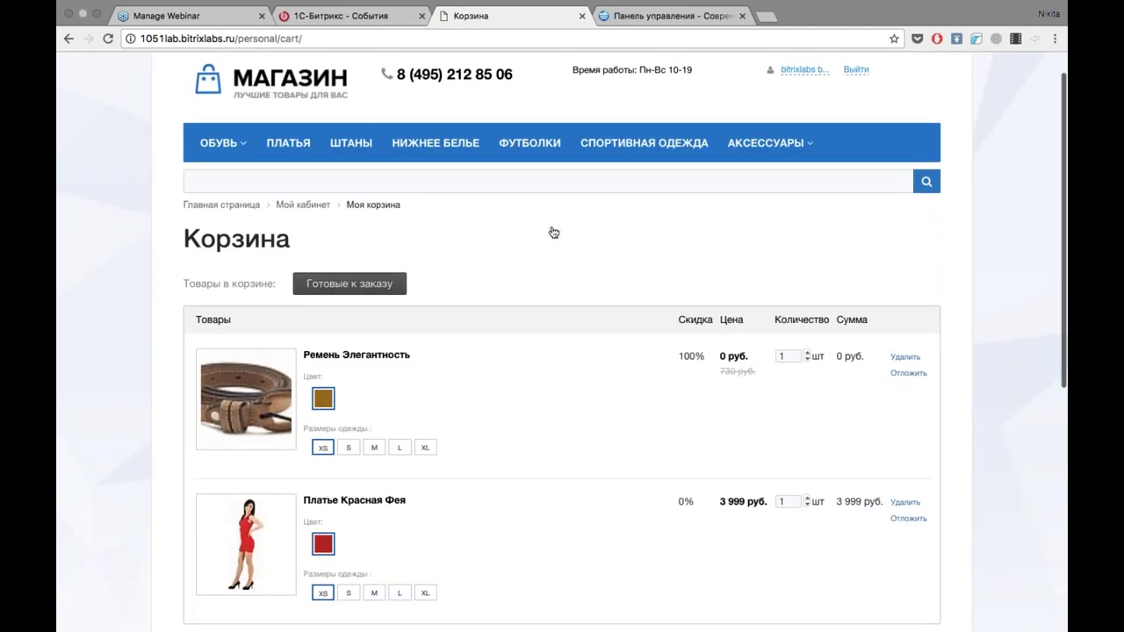
pyautogui.click(70, 39)
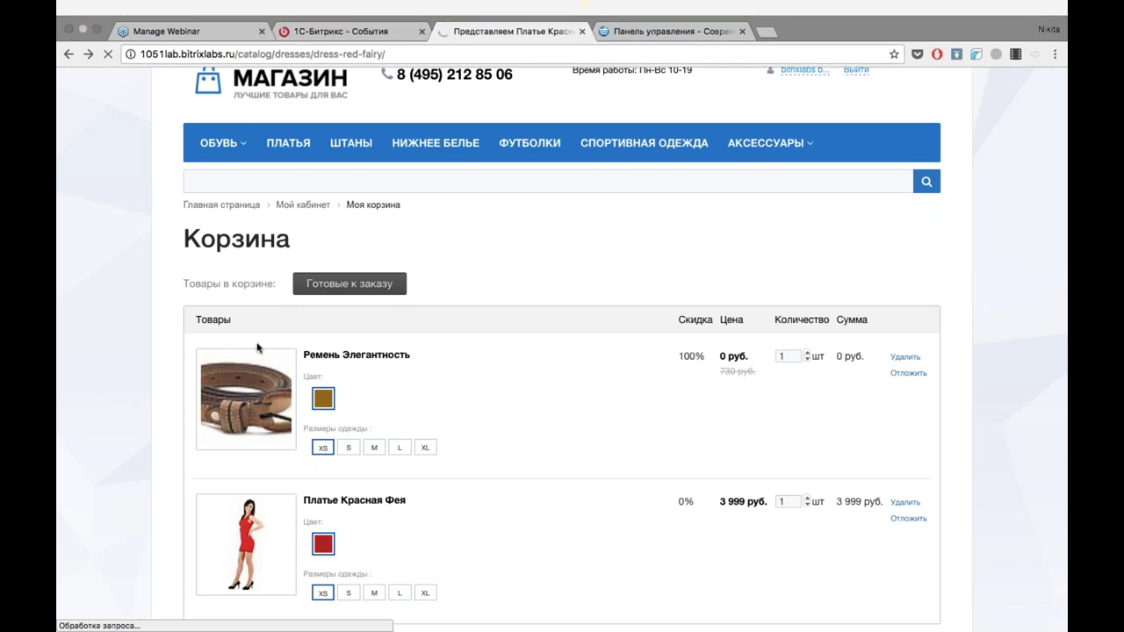
pyautogui.scroll(-5, 112, 246)
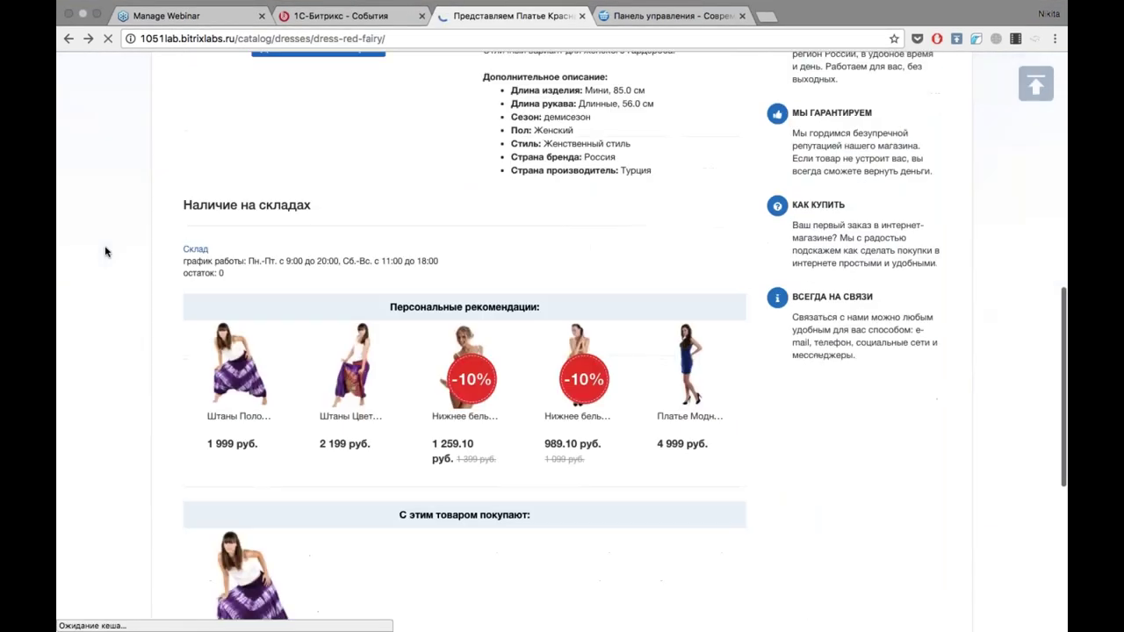
pyautogui.scroll(3, 111, 221)
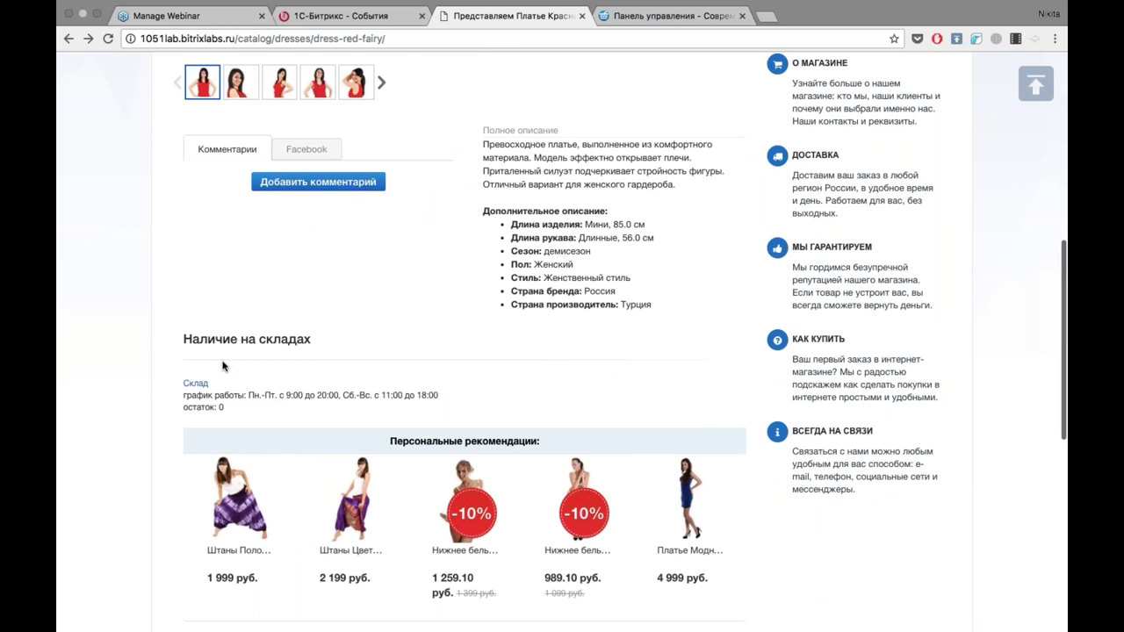
pyautogui.scroll(-3, 246, 386)
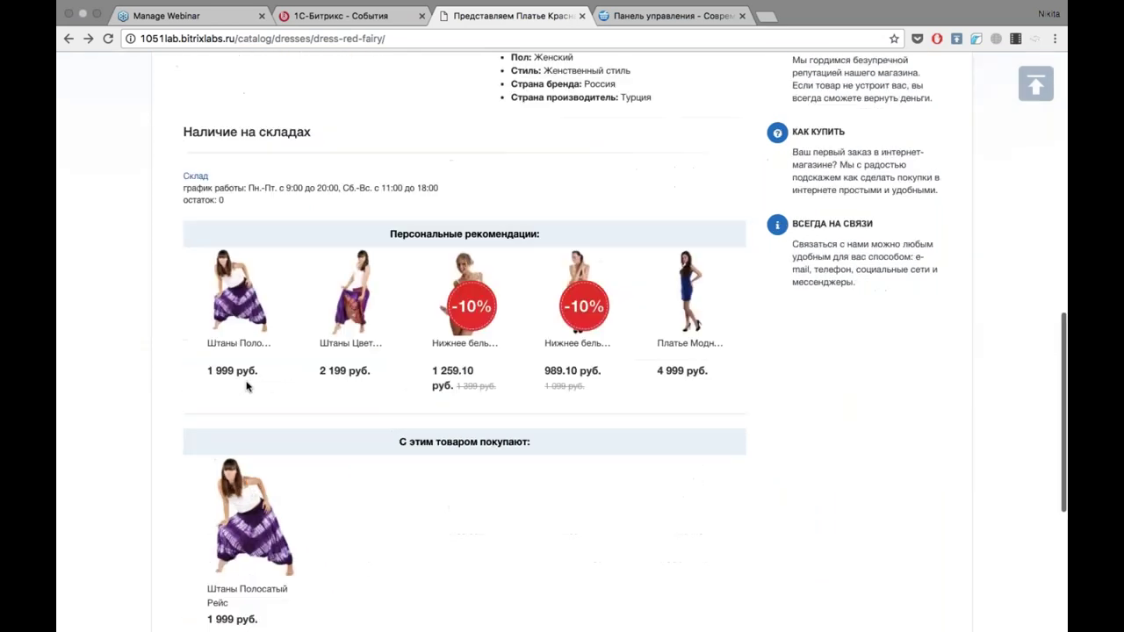
pyautogui.scroll(-1, 247, 387)
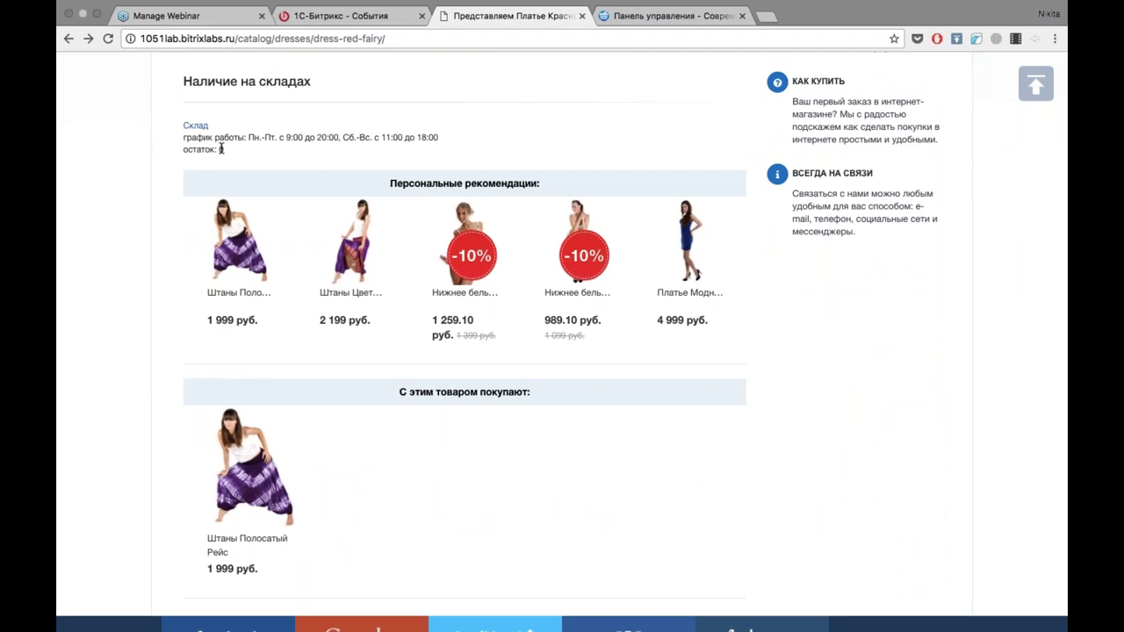
pyautogui.scroll(-1, 535, 101)
pyautogui.scroll(2, 203, 118)
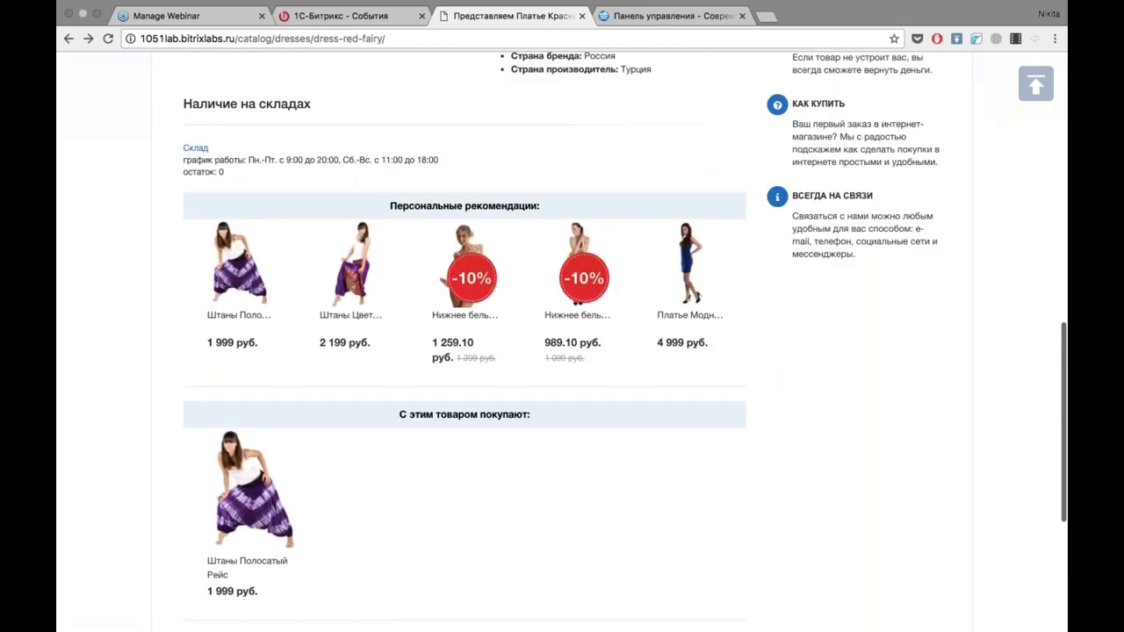
pyautogui.scroll(3, 195, 336)
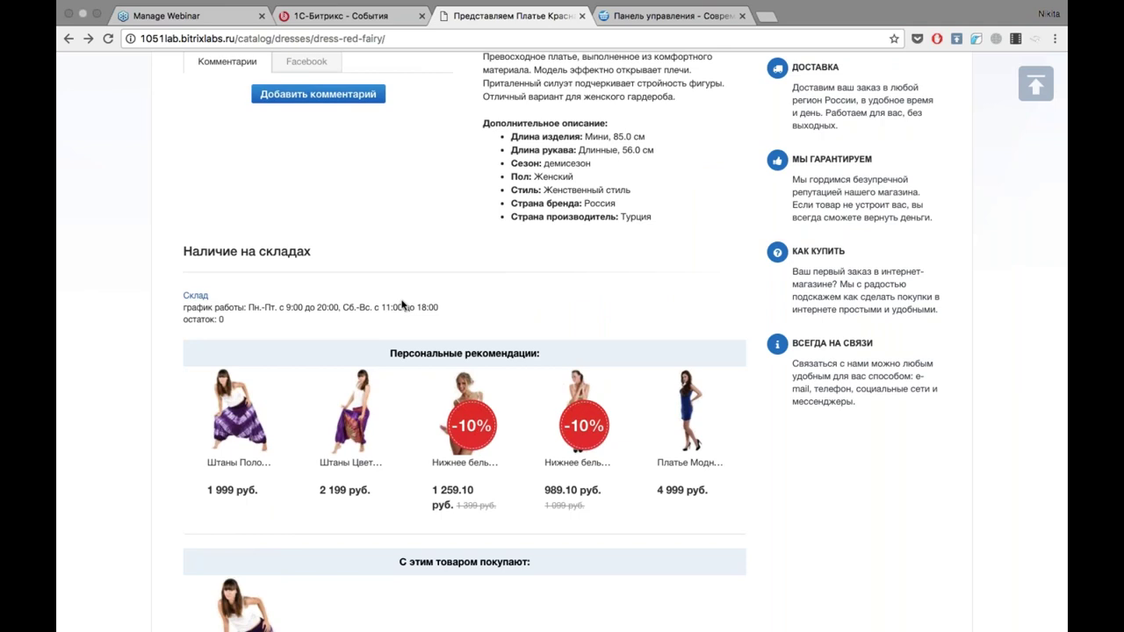
pyautogui.scroll(-4, 402, 305)
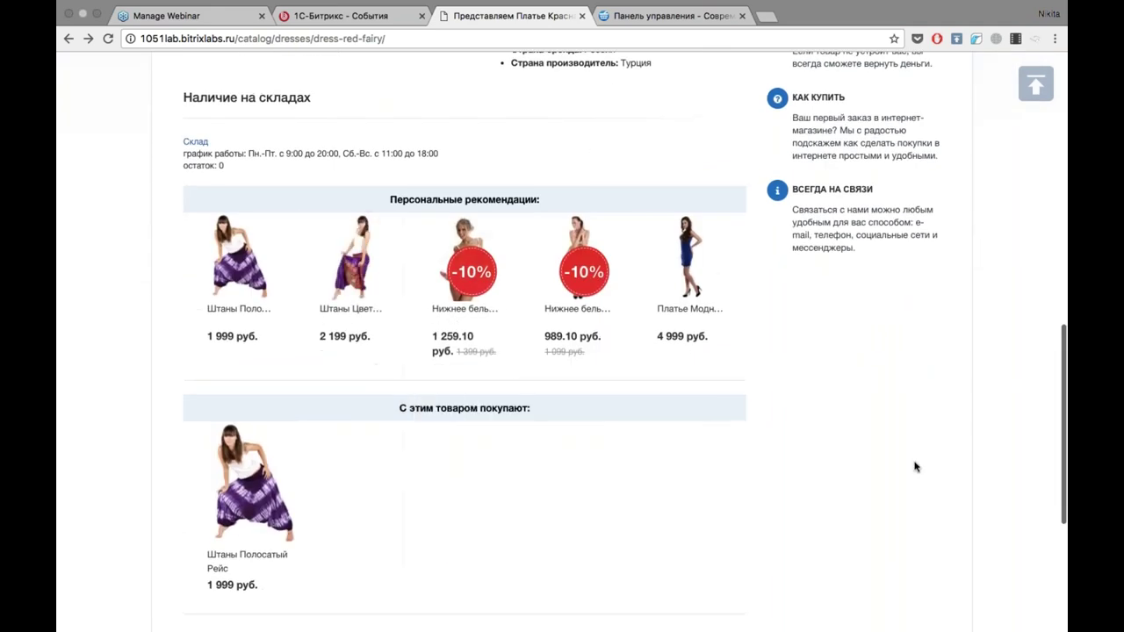
pyautogui.scroll(-1, 917, 455)
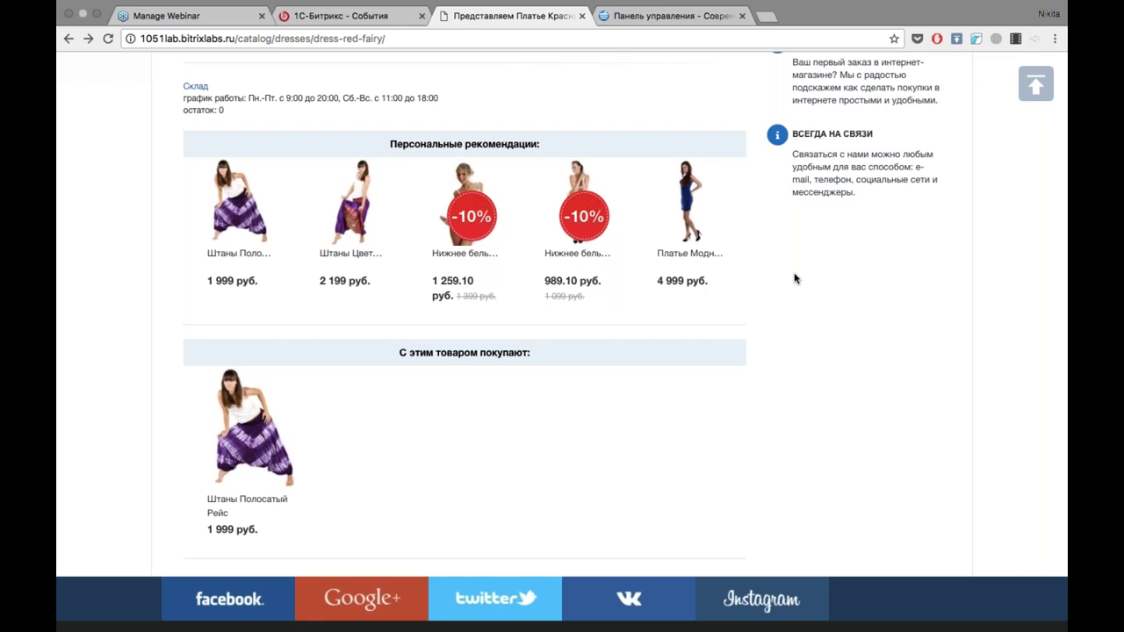
# Switch the Платье Красная Фея comments to the Facebook tab, showing 0 комментариев.
pyautogui.scroll(-2, 794, 279)
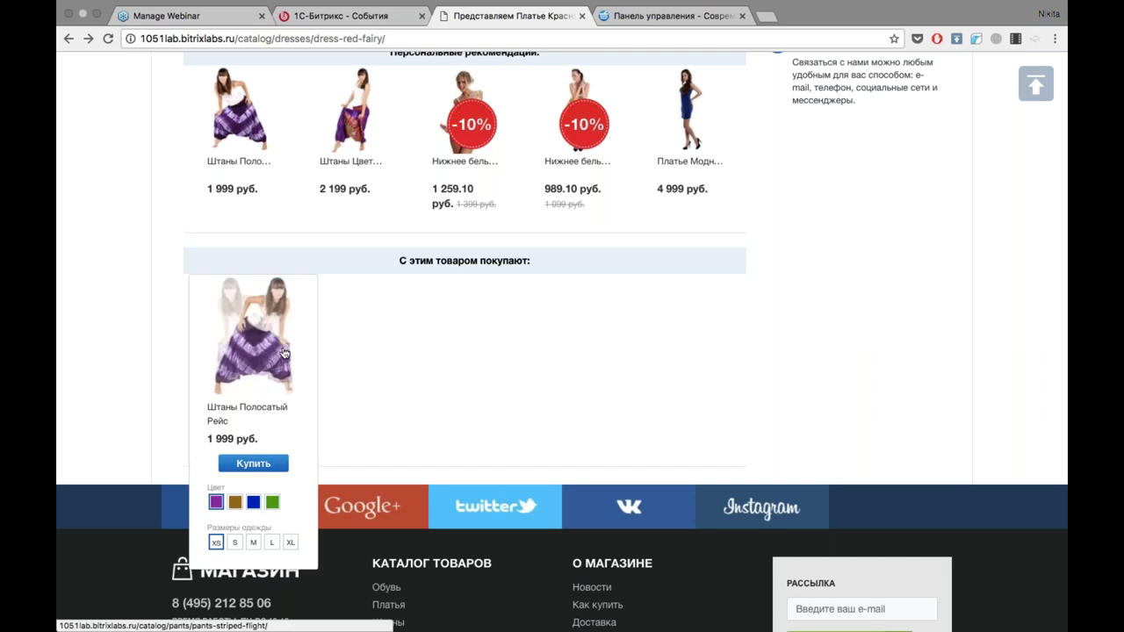
pyautogui.scroll(-2, 468, 385)
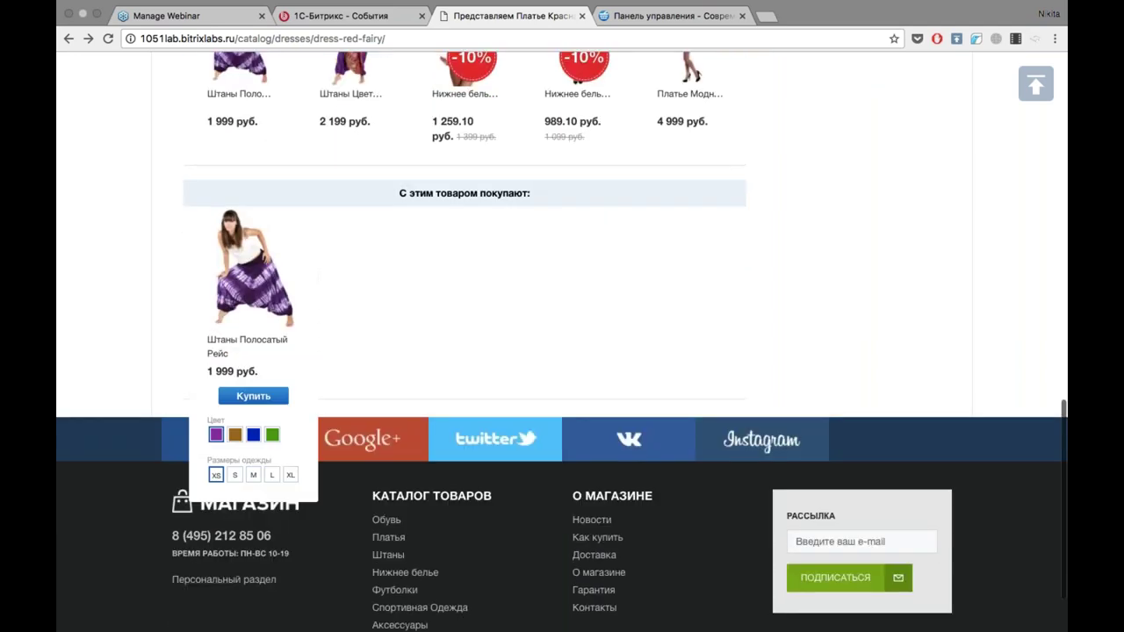
pyautogui.scroll(-2, 431, 293)
pyautogui.scroll(4, 431, 293)
pyautogui.scroll(2, 431, 293)
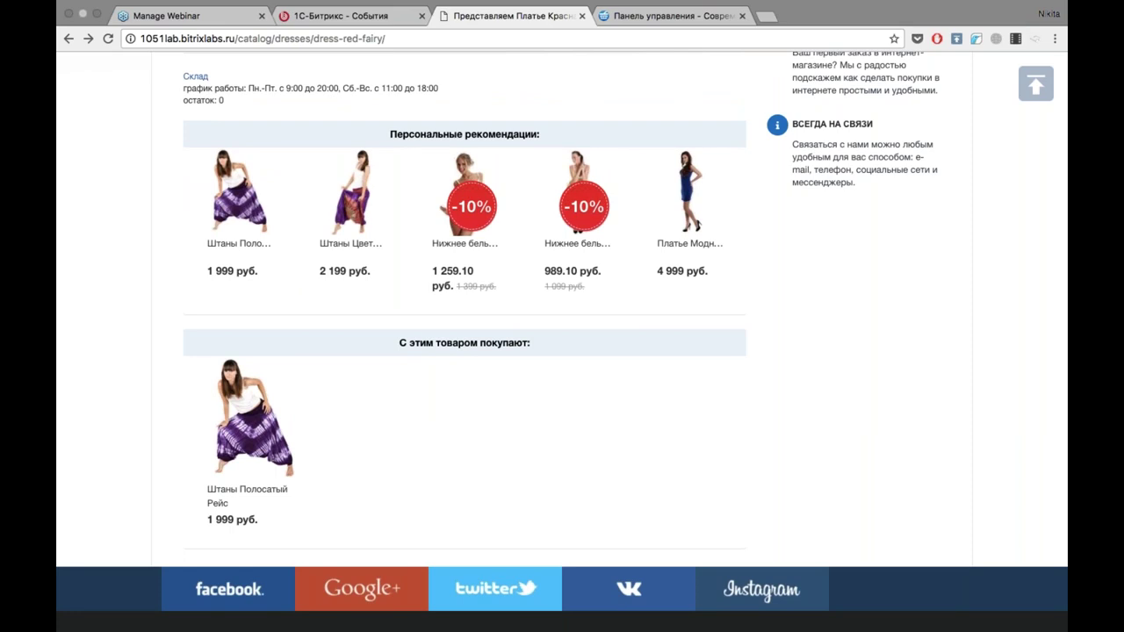
pyautogui.scroll(-3, 562, 395)
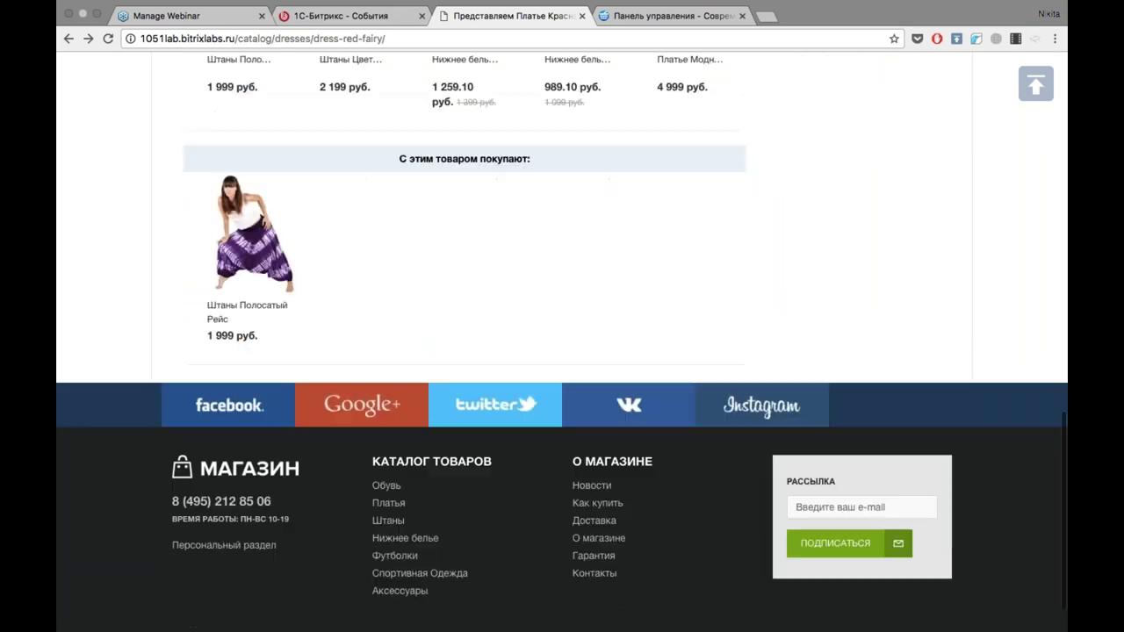
pyautogui.scroll(5, 562, 395)
pyautogui.scroll(4, 603, 398)
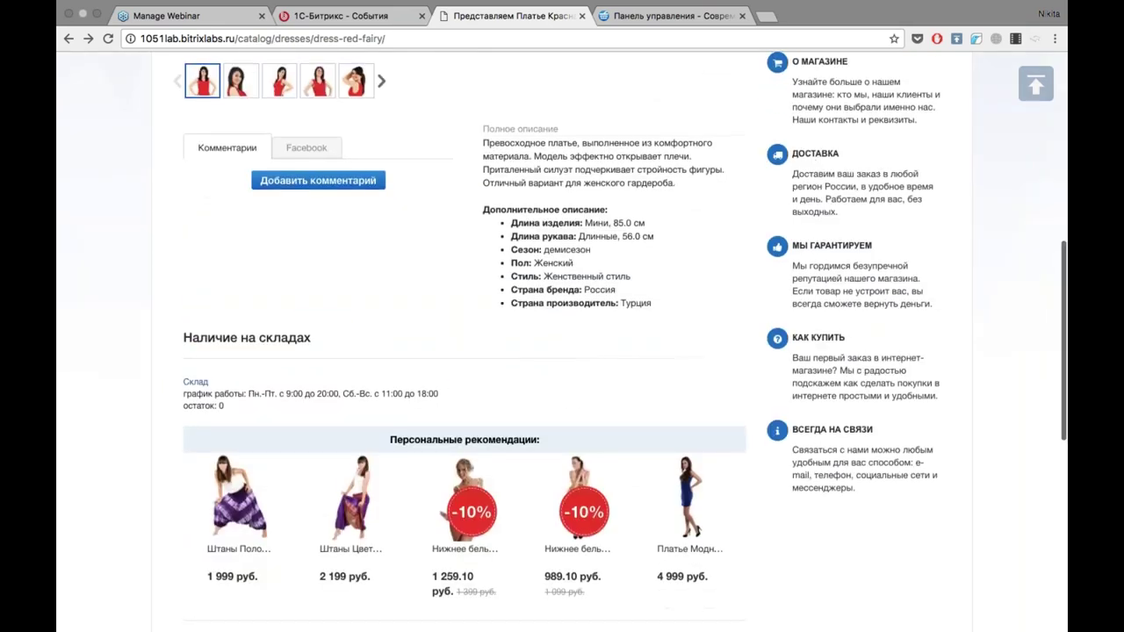
pyautogui.click(305, 228)
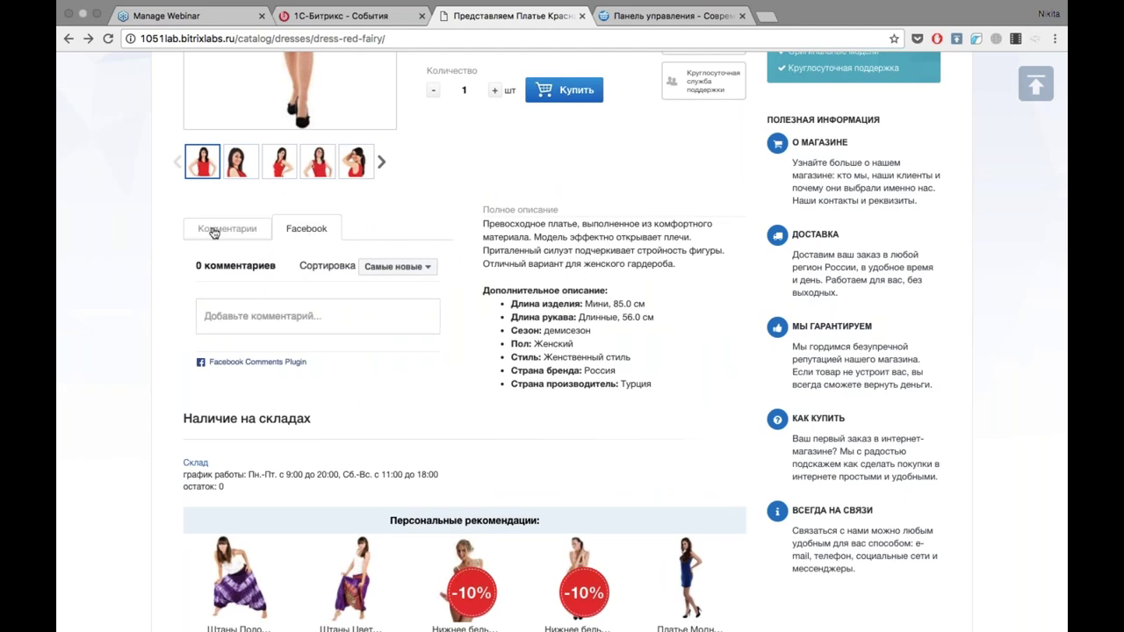
# Toggle between the Facebook and Комментарии tabs, finishing on Комментарии at the page top.
pyautogui.click(215, 230)
pyautogui.click(337, 228)
pyautogui.click(228, 228)
pyautogui.click(294, 228)
pyautogui.click(211, 235)
pyautogui.scroll(2, 468, 243)
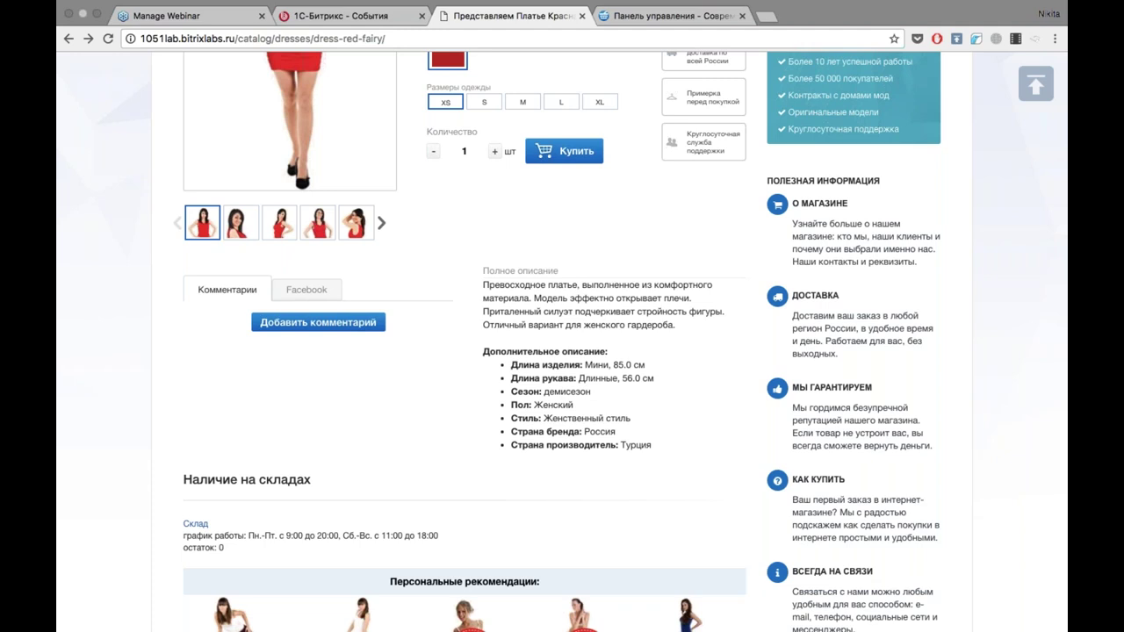
pyautogui.scroll(5, 595, 342)
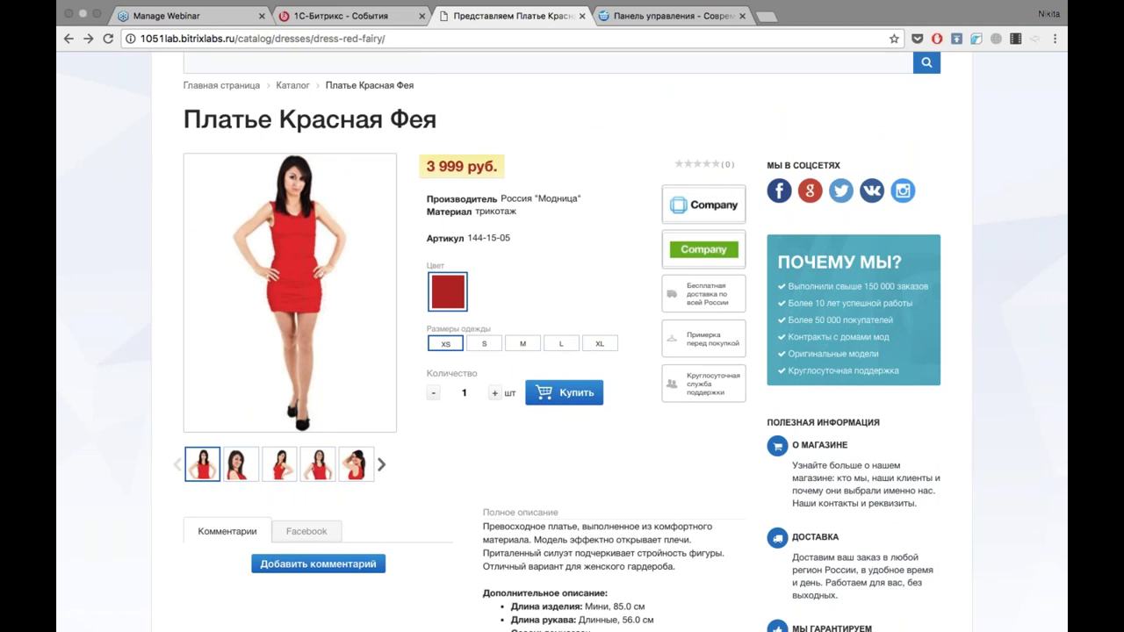
pyautogui.scroll(3, 562, 343)
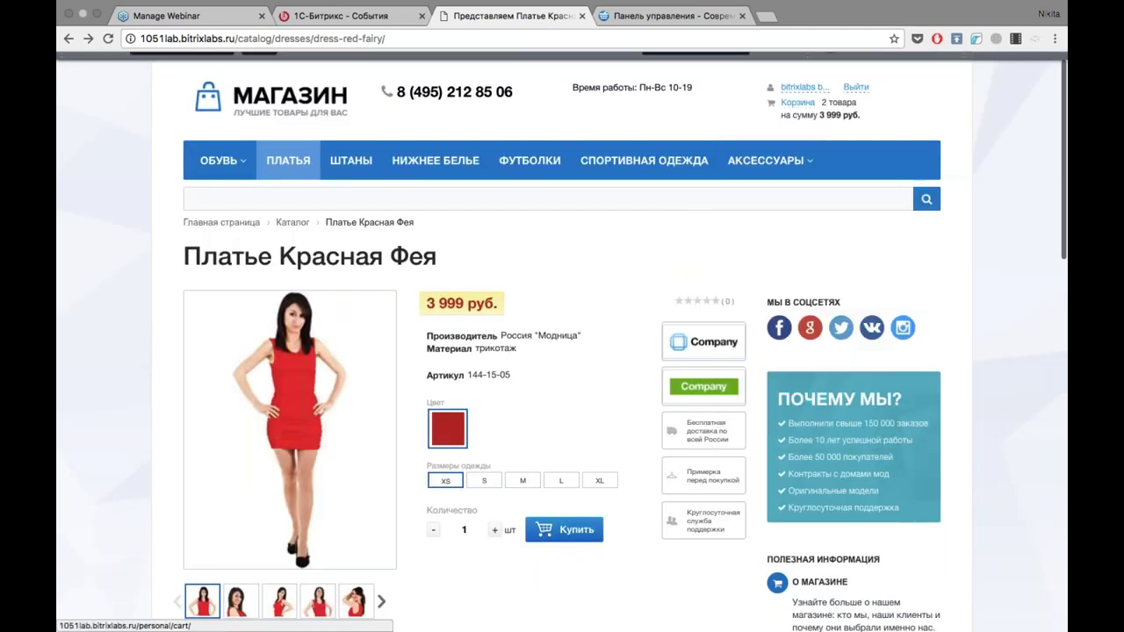
# Change Платье Красная Фея to size M in the cart and proceed to checkout.
pyautogui.click(797, 102)
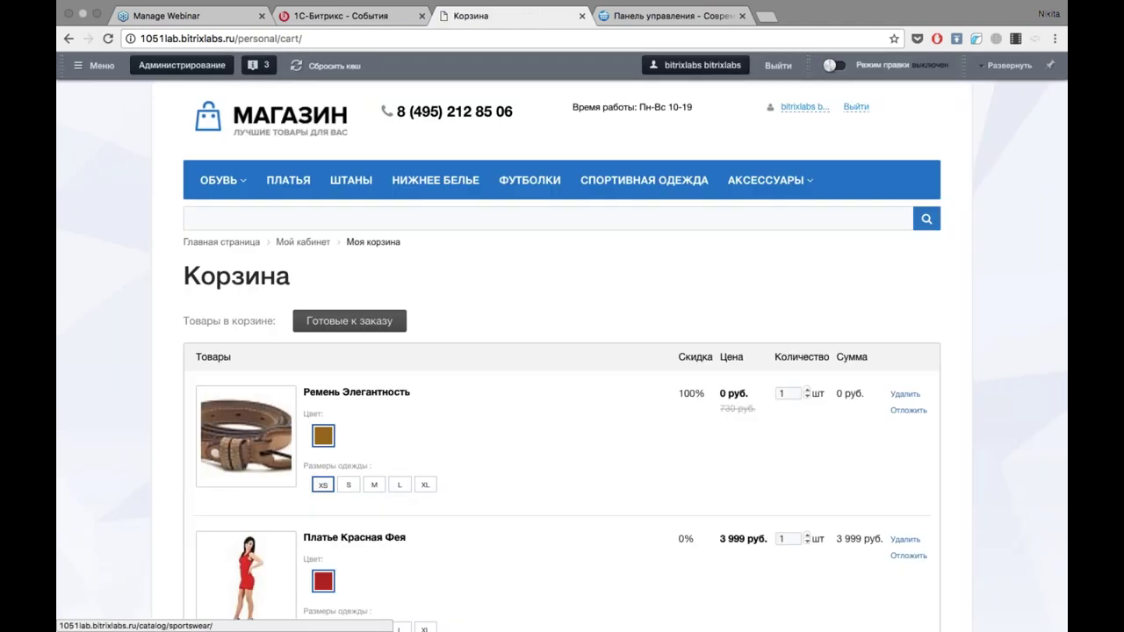
pyautogui.scroll(-5, 562, 351)
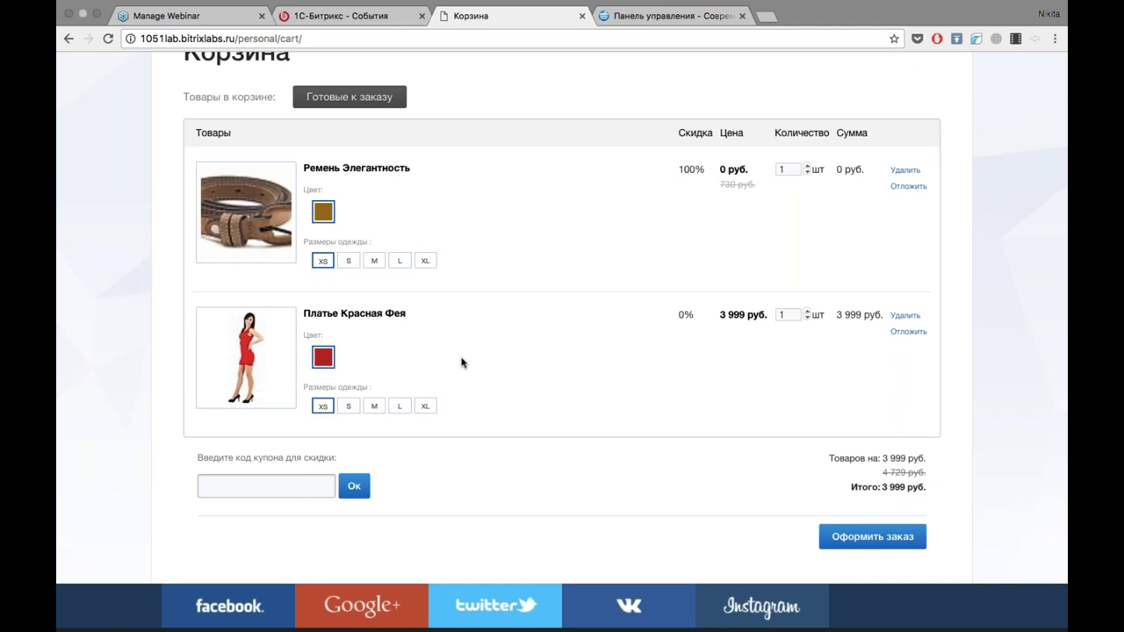
pyautogui.click(374, 405)
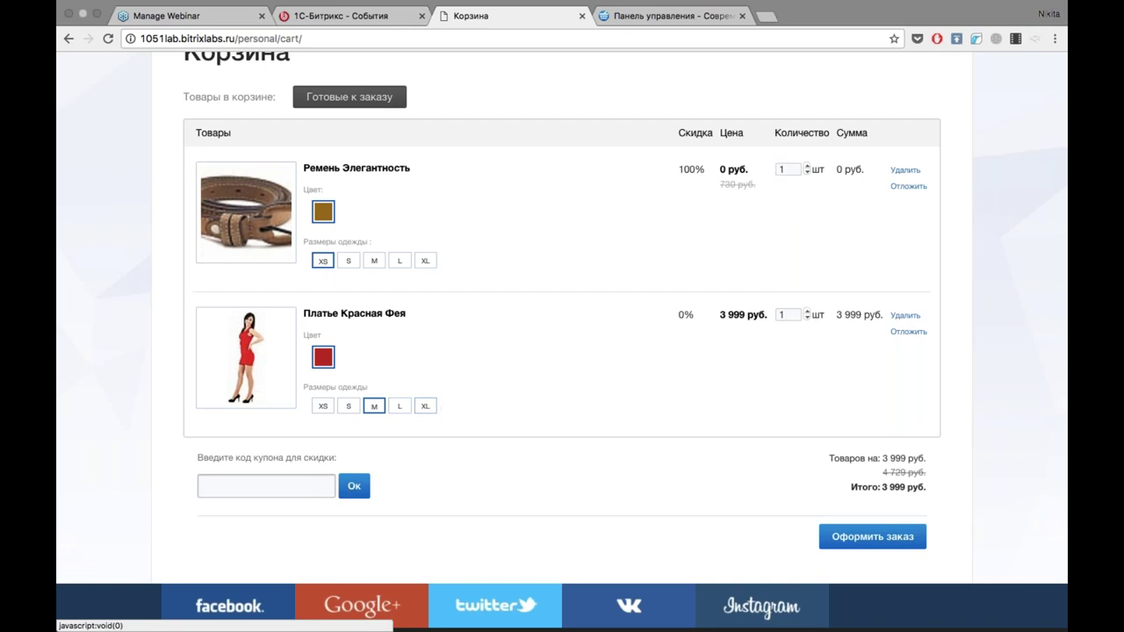
pyautogui.scroll(-1, 562, 339)
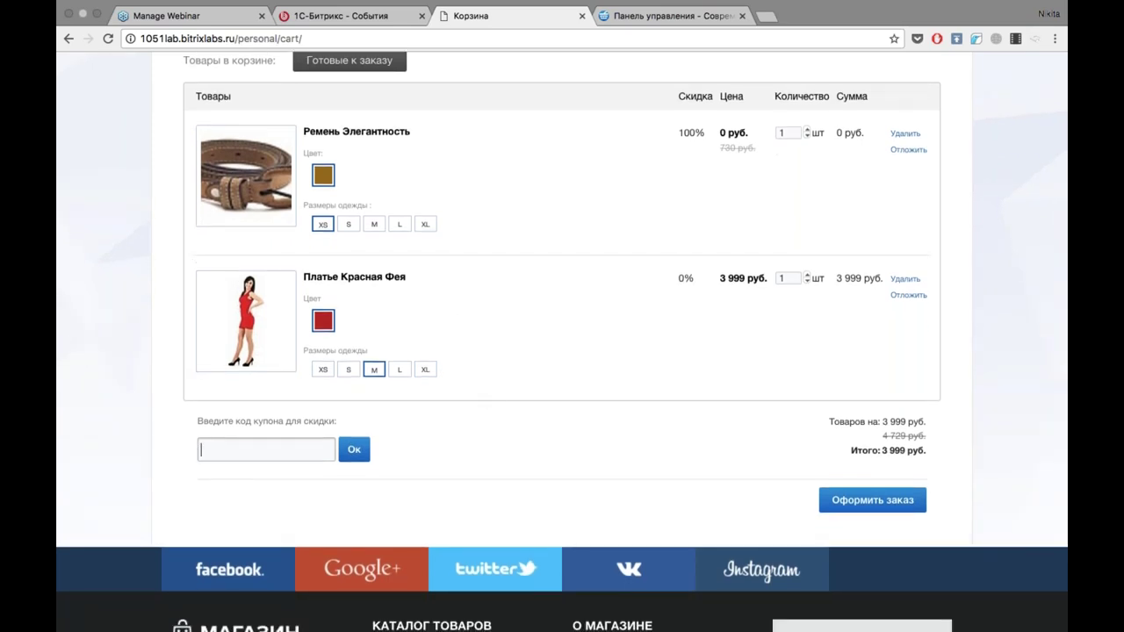
pyautogui.click(892, 505)
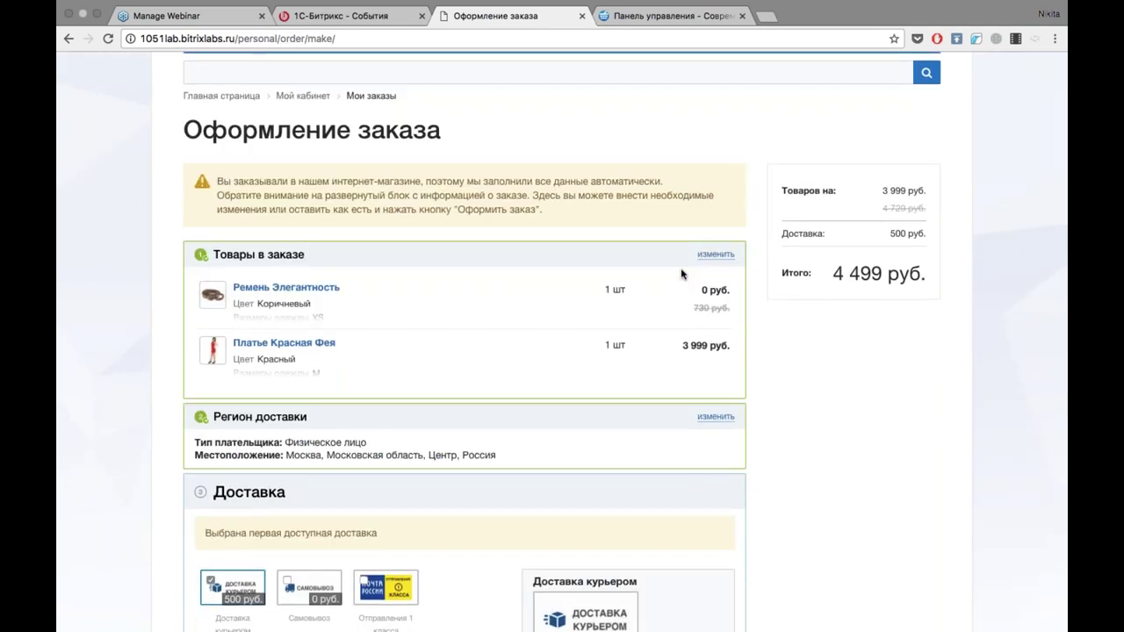
# Review the checkout: dress, free belt, courier delivery to Москва, total 4 499 руб.
pyautogui.scroll(1, 680, 274)
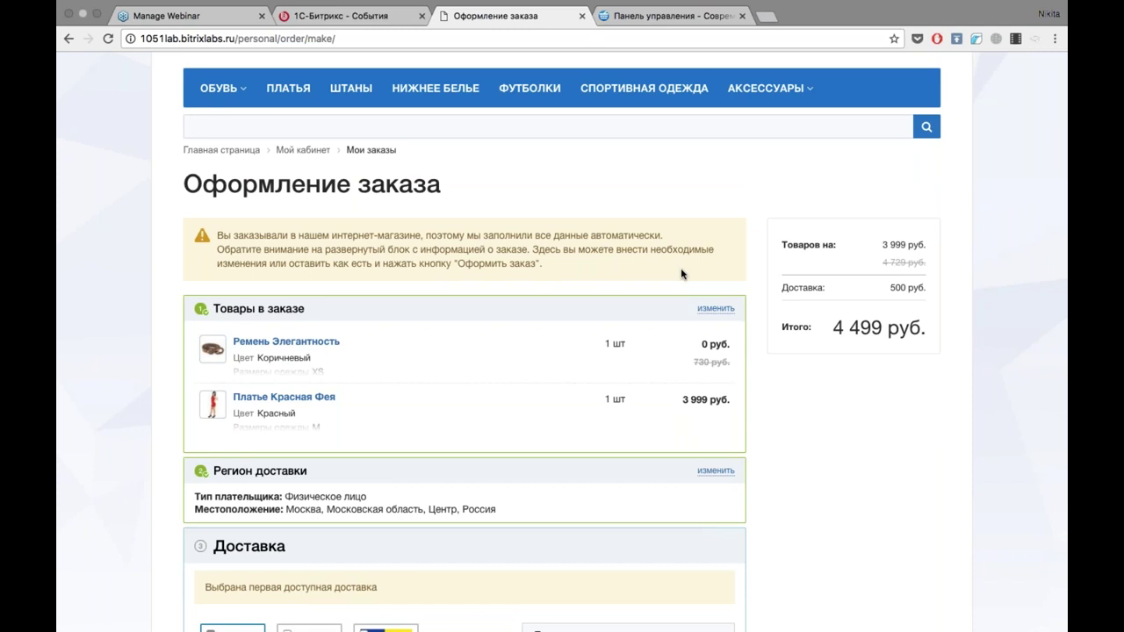
pyautogui.scroll(-2, 681, 272)
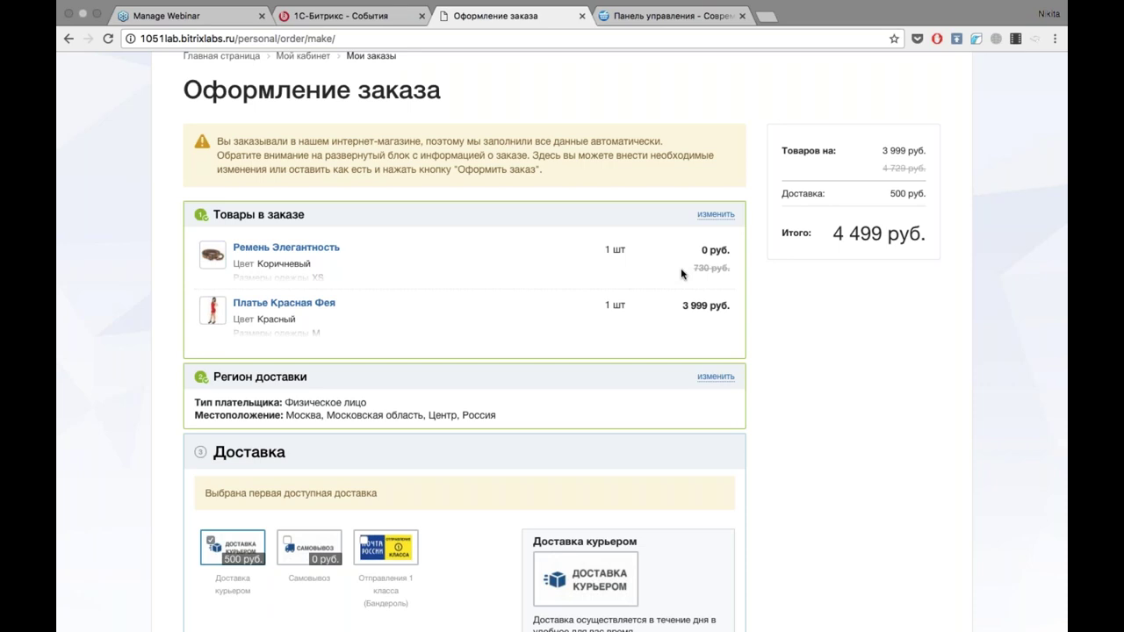
pyautogui.scroll(-2, 682, 274)
pyautogui.scroll(-4, 681, 273)
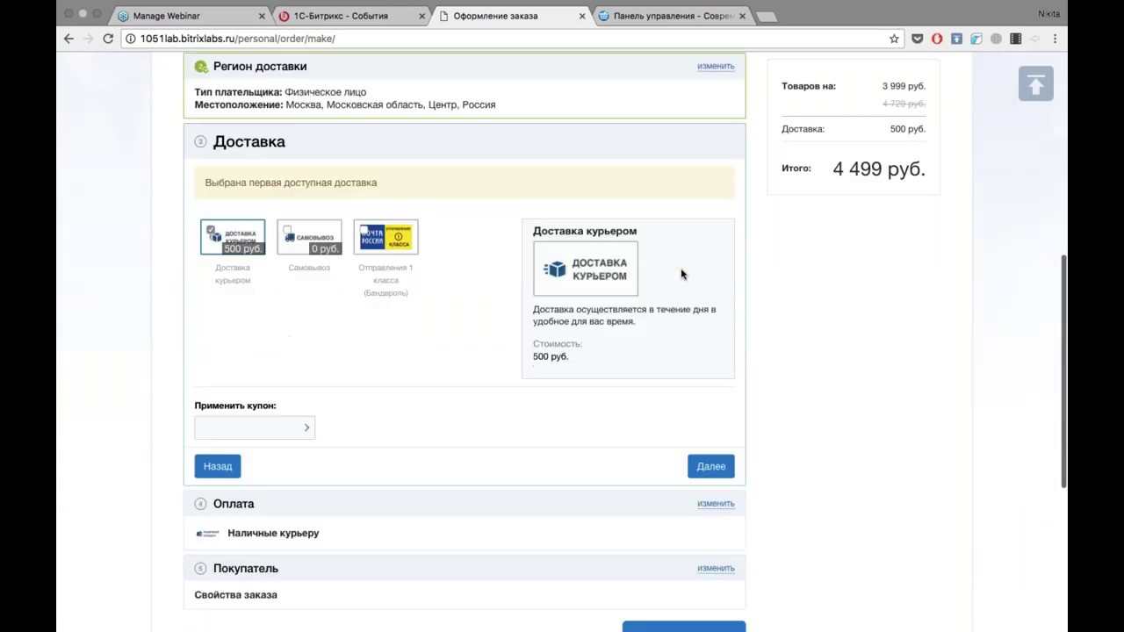
pyautogui.scroll(6, 681, 275)
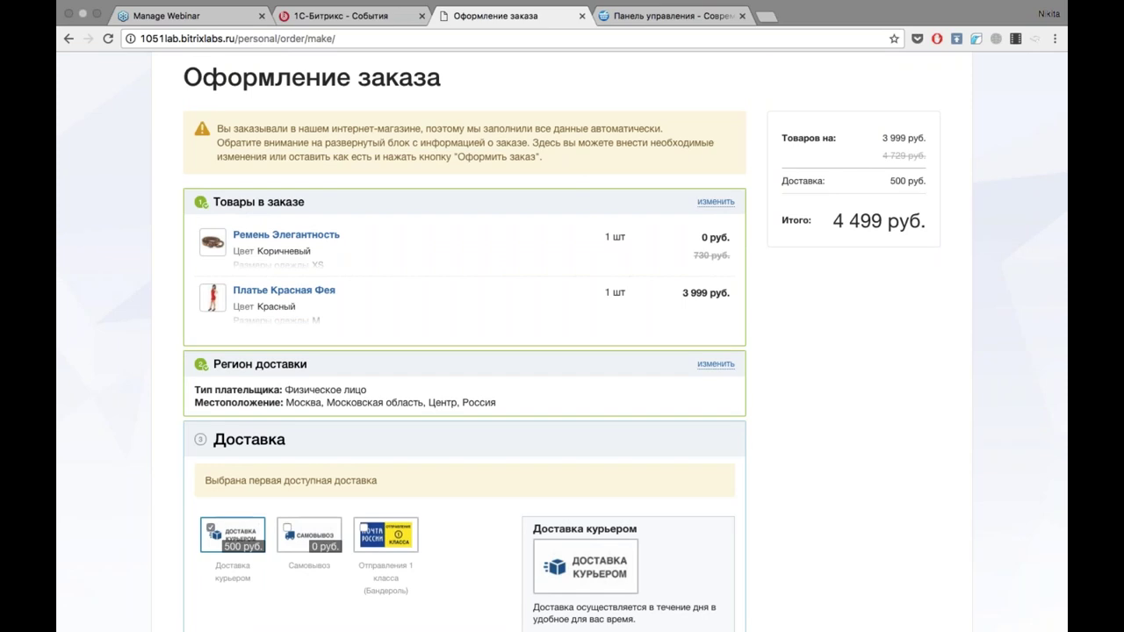
pyautogui.scroll(2, 395, 309)
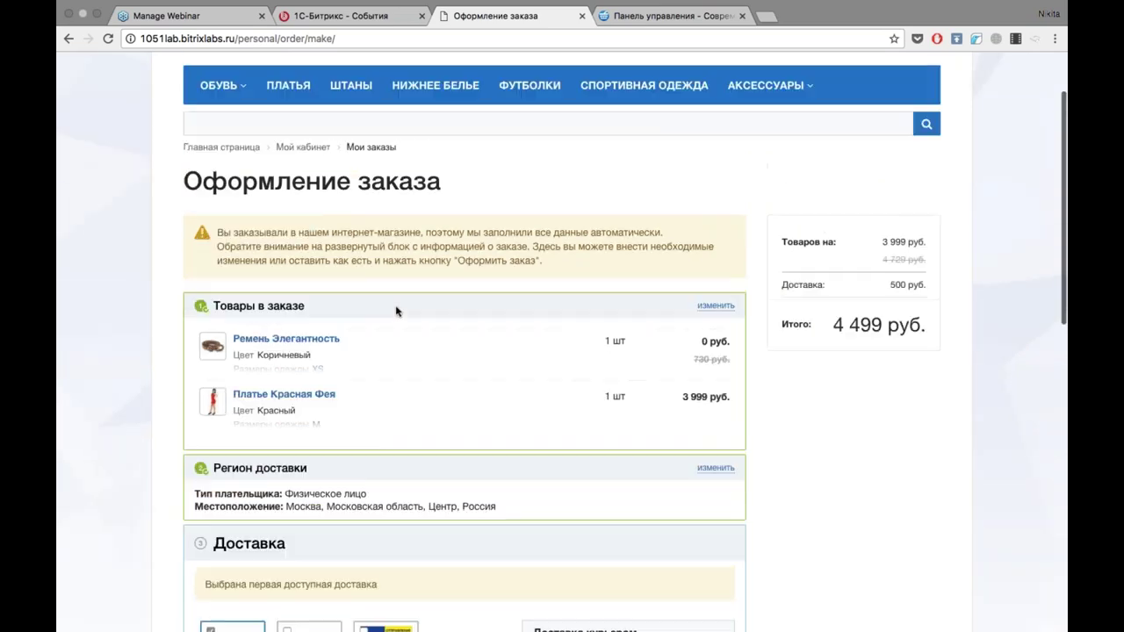
pyautogui.scroll(-3, 133, 382)
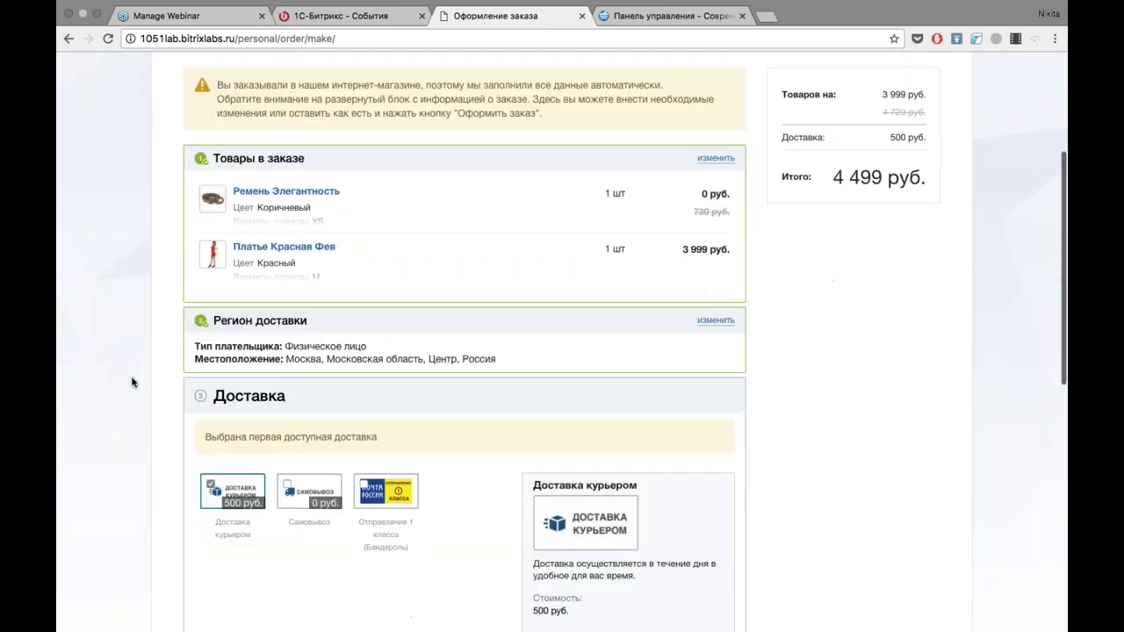
# Confirm the delivery region, try Почта России, then keep courier delivery at 500 руб.
pyautogui.click(715, 321)
pyautogui.scroll(-5, 562, 342)
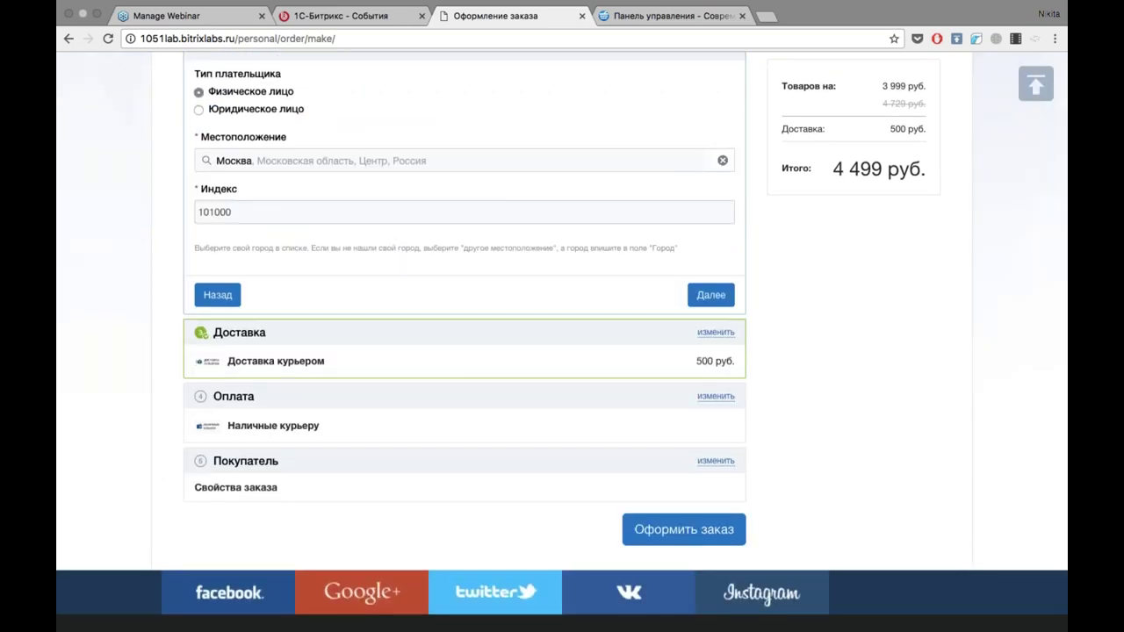
pyautogui.click(707, 295)
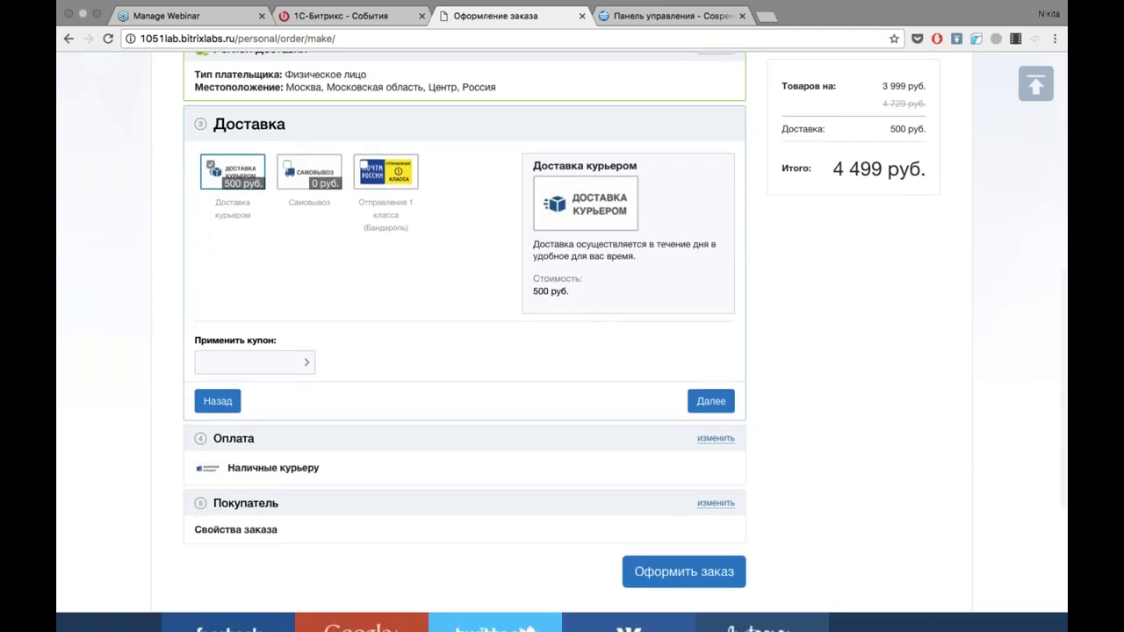
pyautogui.click(384, 185)
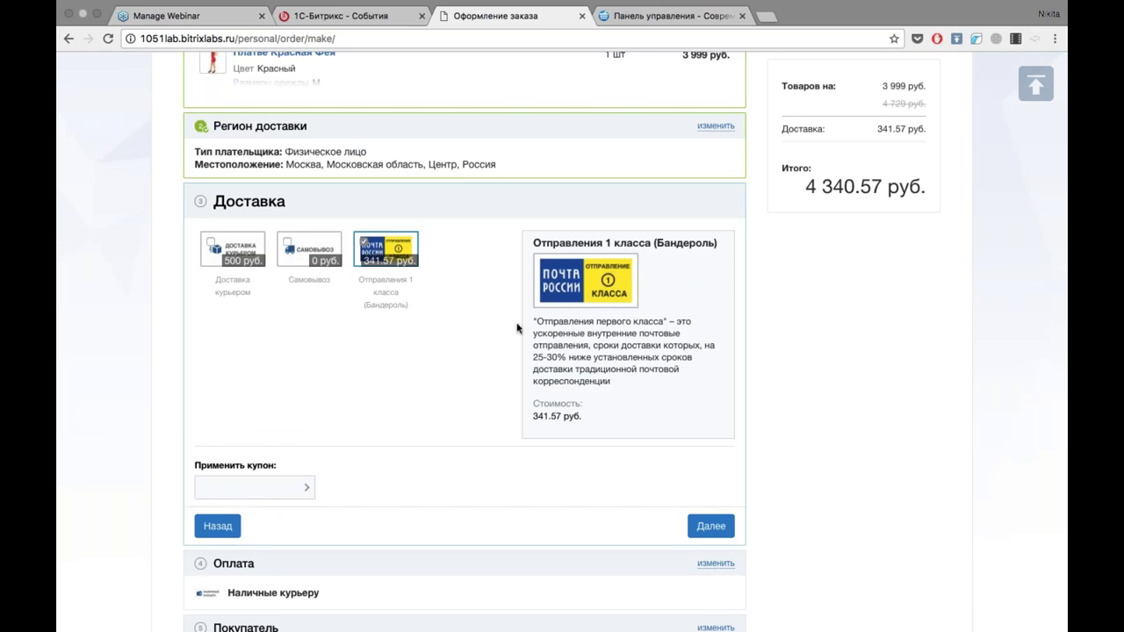
pyautogui.scroll(4, 517, 329)
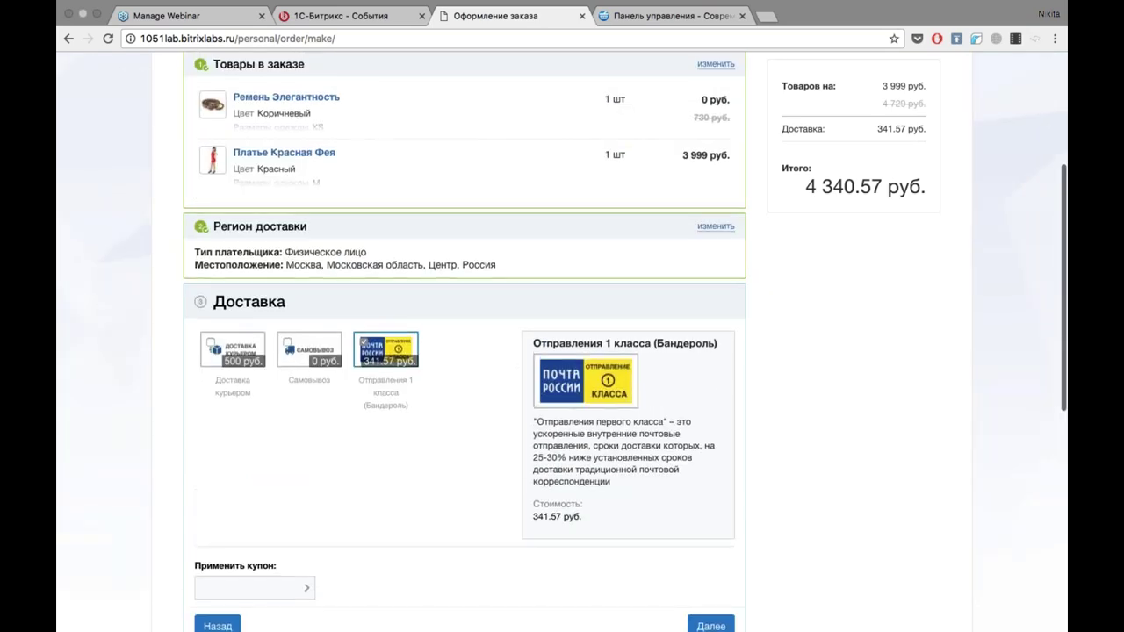
pyautogui.scroll(-3, 517, 328)
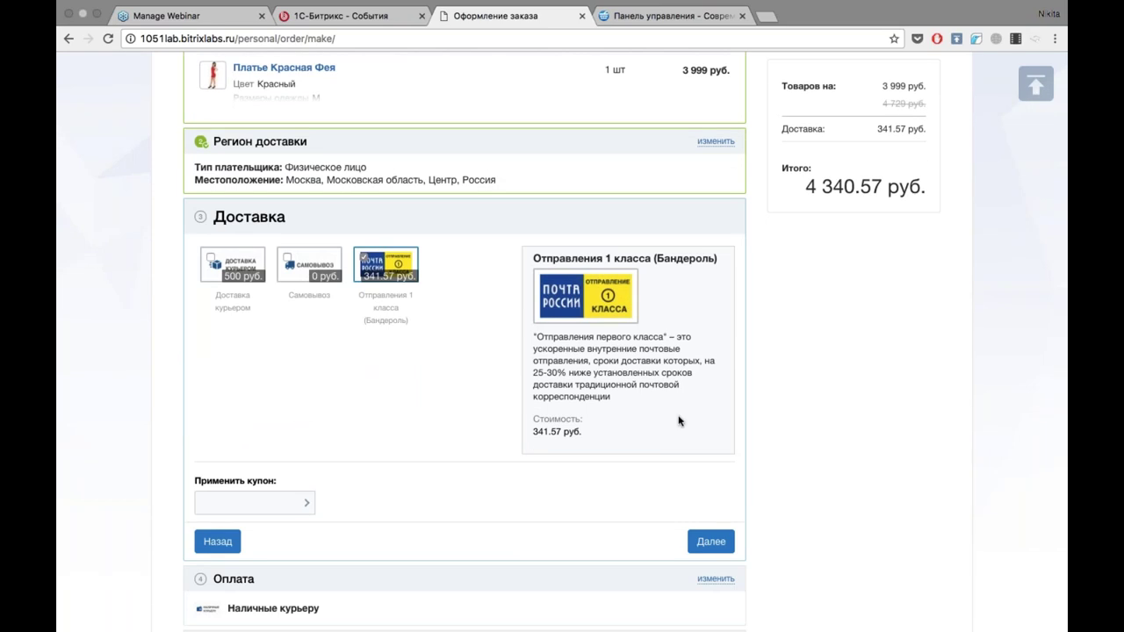
pyautogui.click(241, 270)
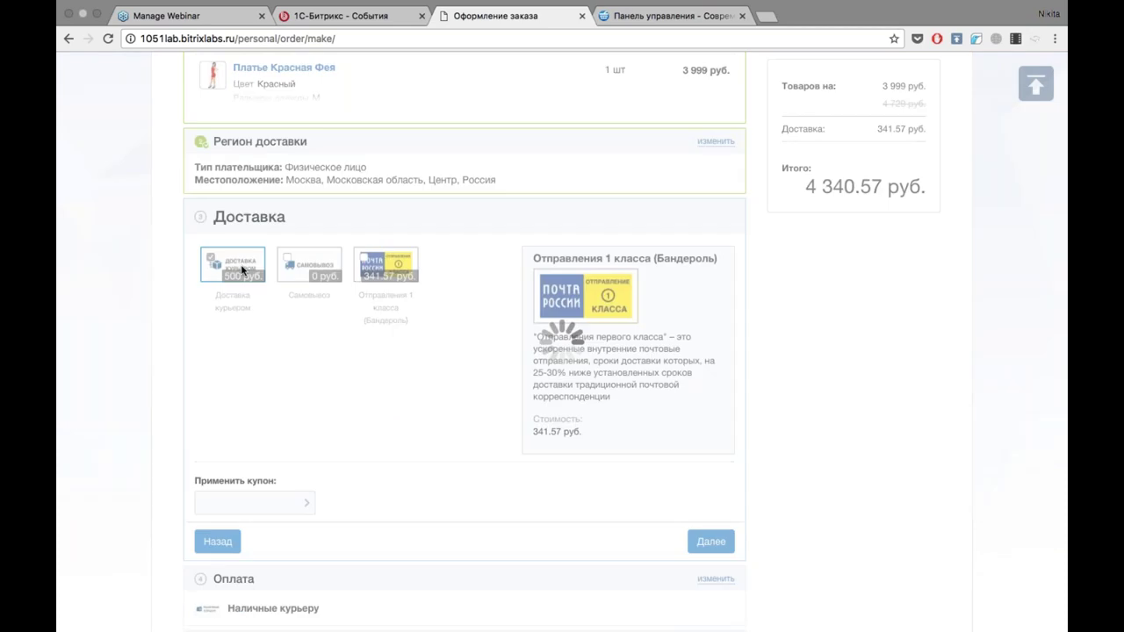
pyautogui.scroll(-3, 242, 271)
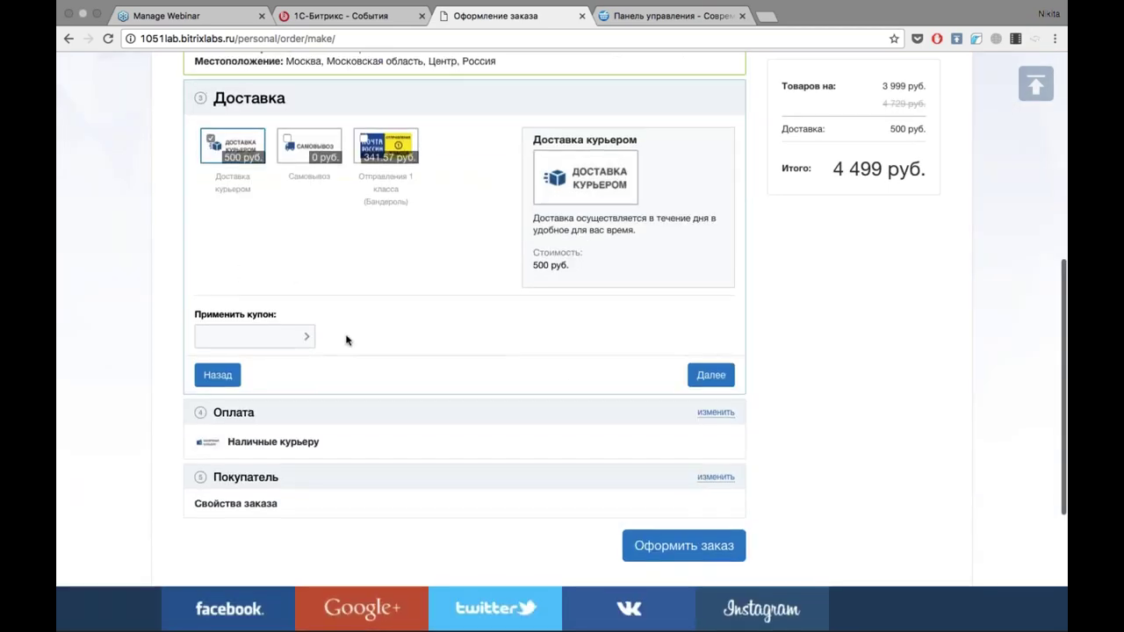
pyautogui.click(713, 379)
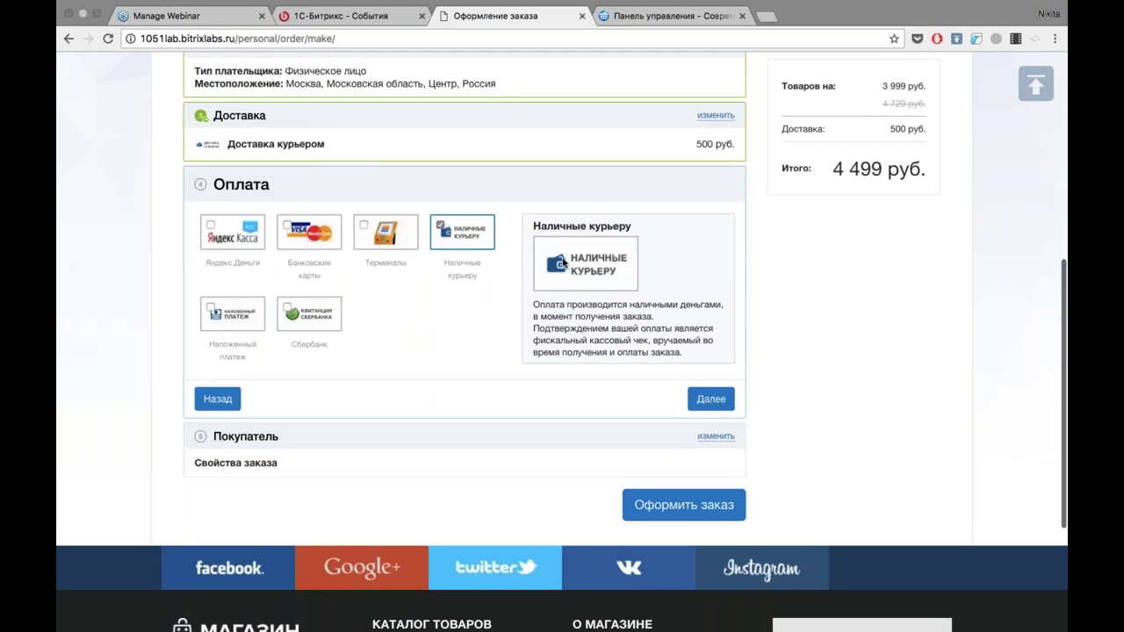
# Choose Яндекс.Деньги via Яндекс.Касса as the order's payment method.
pyautogui.click(242, 243)
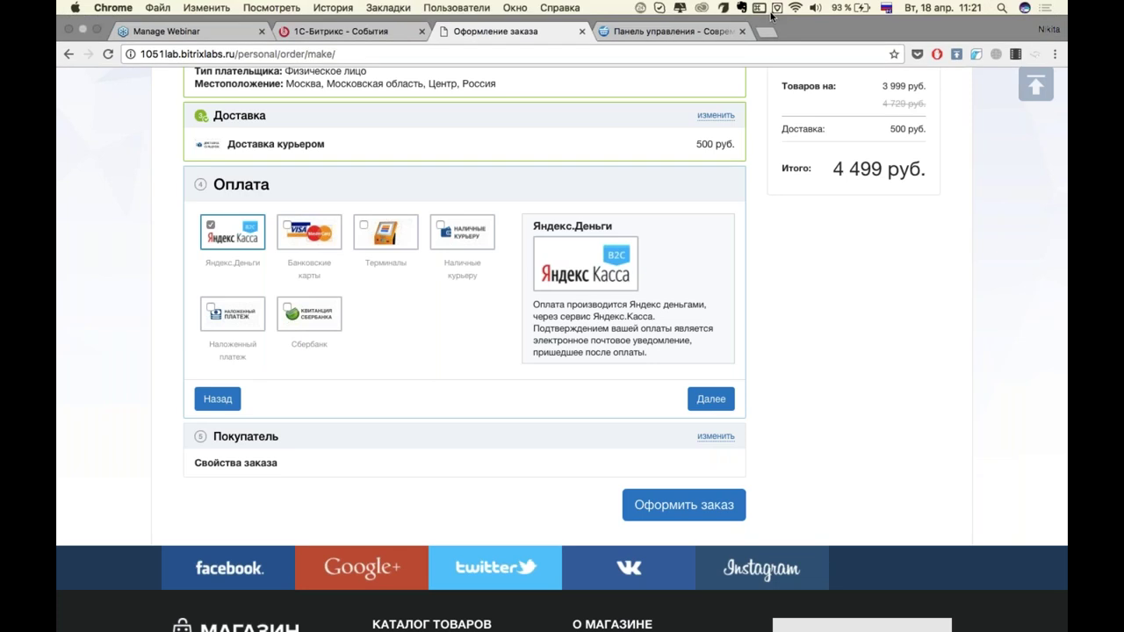
# Load kassy54fz.ru in a new Chrome tab.
pyautogui.click(775, 36)
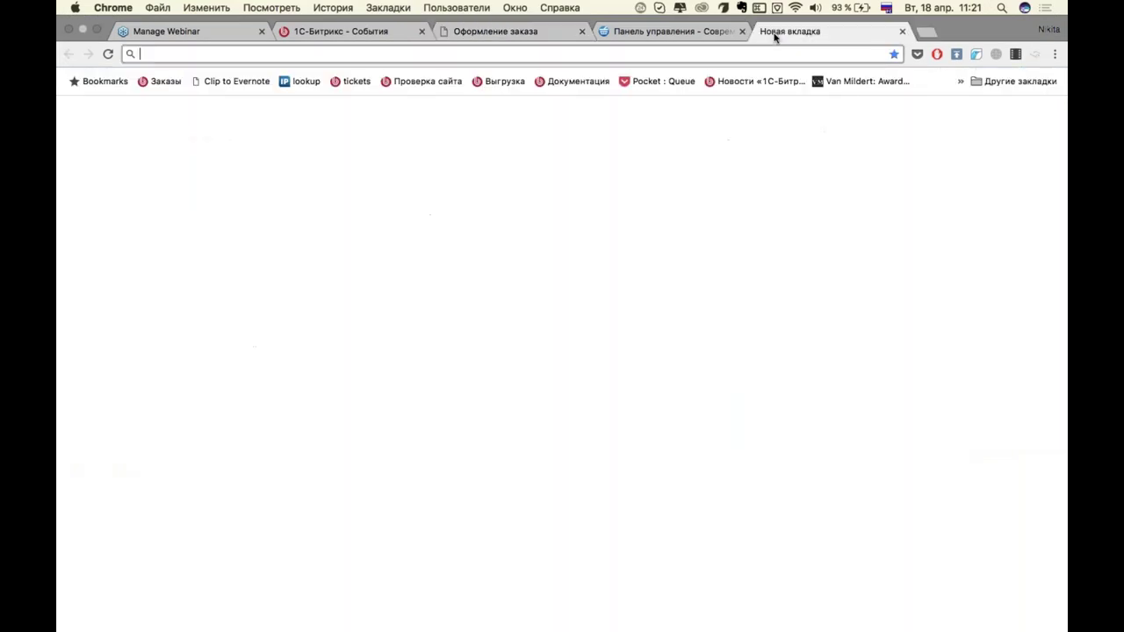
pyautogui.write('лф')
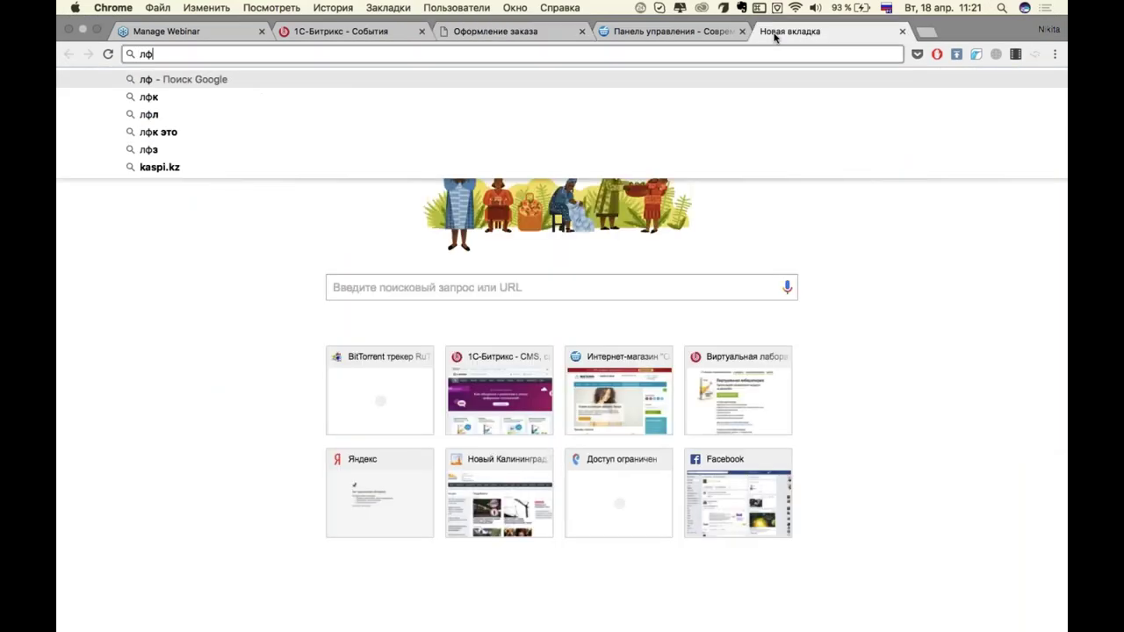
pyautogui.press('BackSpace')
pyautogui.press('BackSpace')
pyautogui.hotkey('ctrl', 'space')
pyautogui.write('kassy')
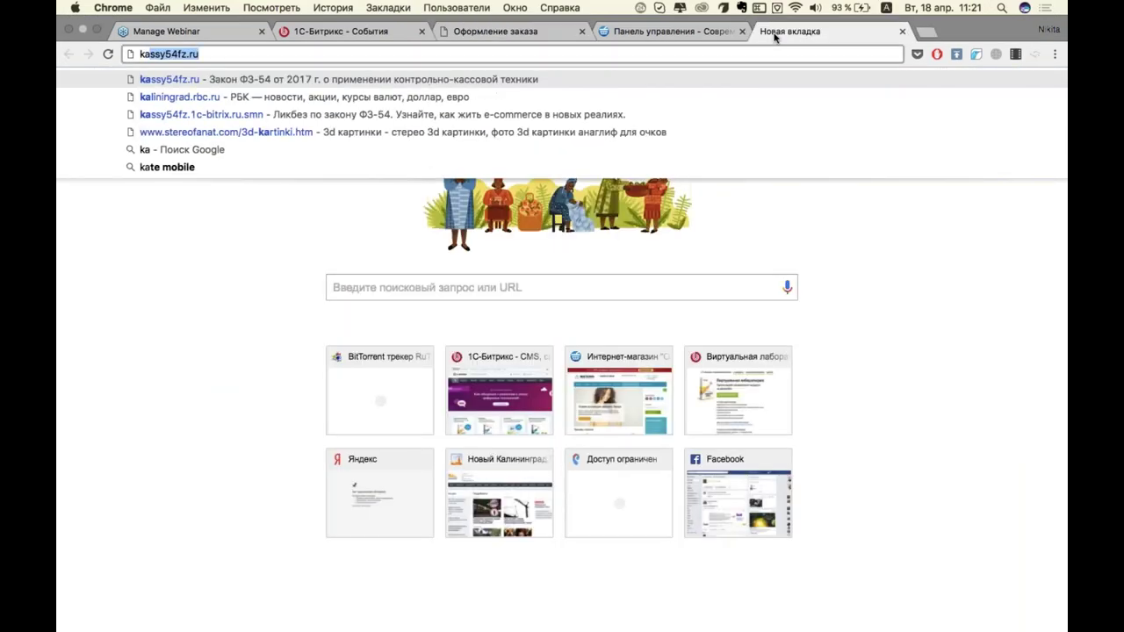
pyautogui.press('Return')
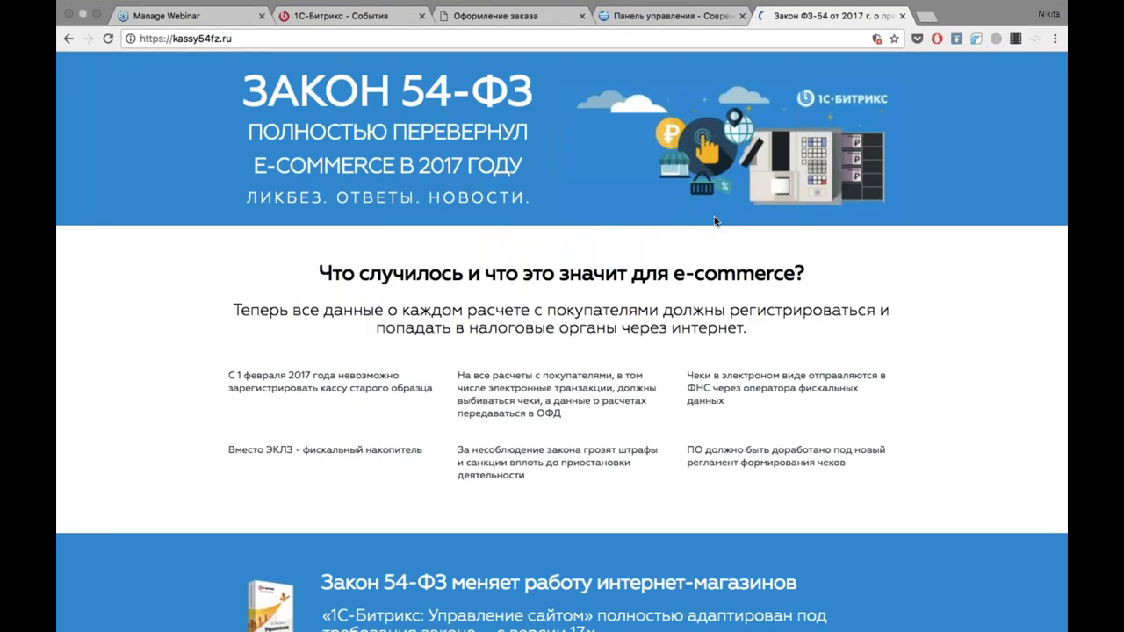
# Scroll through the 54-ФЗ site, then close it and return to the Оформление заказа tab.
pyautogui.scroll(-3, 853, 346)
pyautogui.scroll(2, 854, 347)
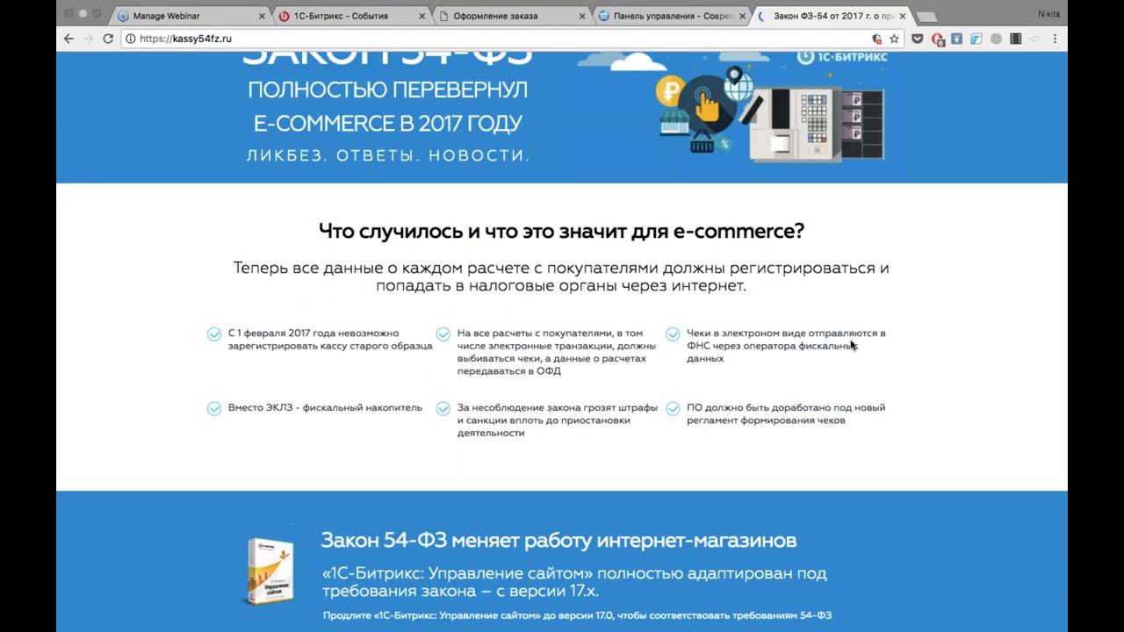
pyautogui.scroll(1, 562, 342)
pyautogui.scroll(-5, 562, 342)
pyautogui.scroll(-15, 562, 342)
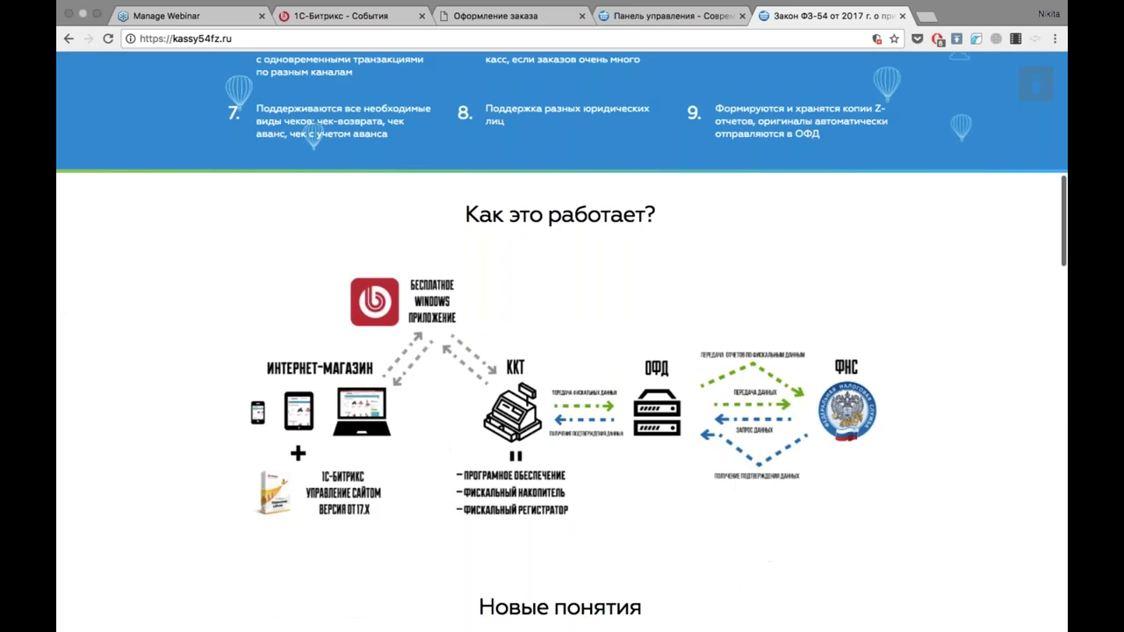
pyautogui.scroll(-10, 785, 412)
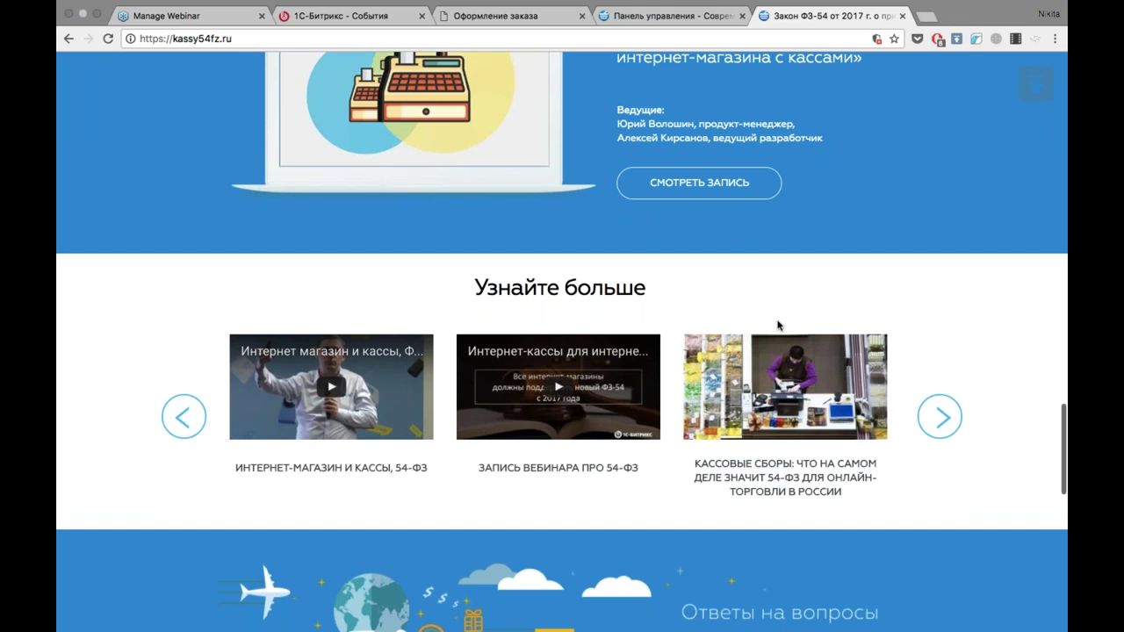
pyautogui.scroll(-5, 778, 322)
pyautogui.scroll(-20, 777, 325)
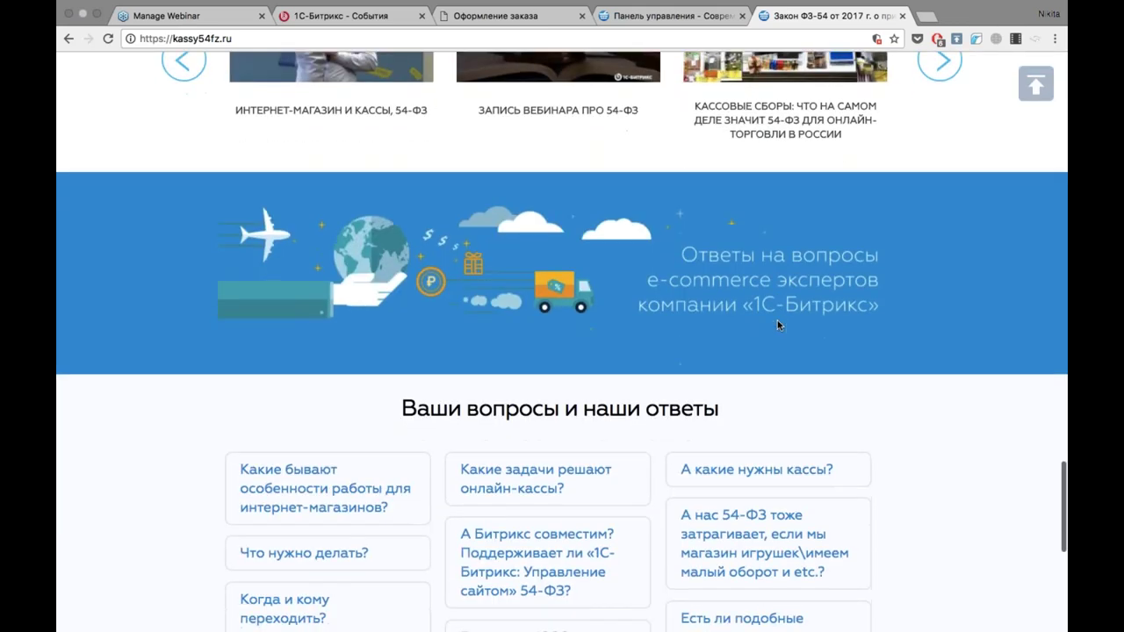
pyautogui.scroll(20, 777, 325)
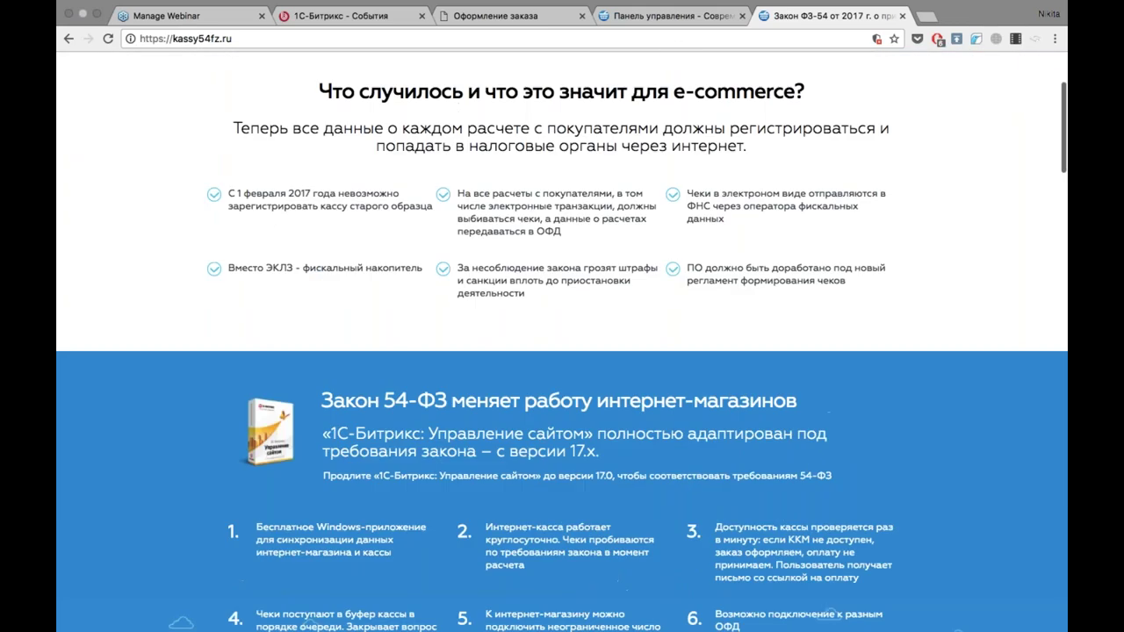
pyautogui.click(898, 31)
pyautogui.click(496, 16)
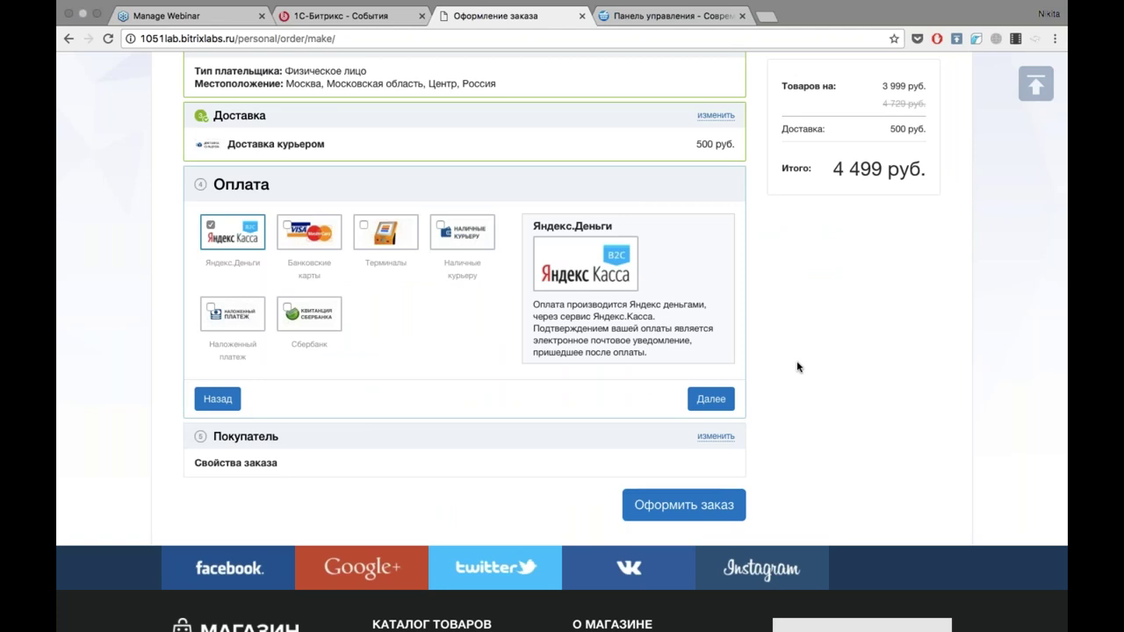
# Select Сбербанк as the payment method and continue to the Покупатель step.
pyautogui.click(316, 319)
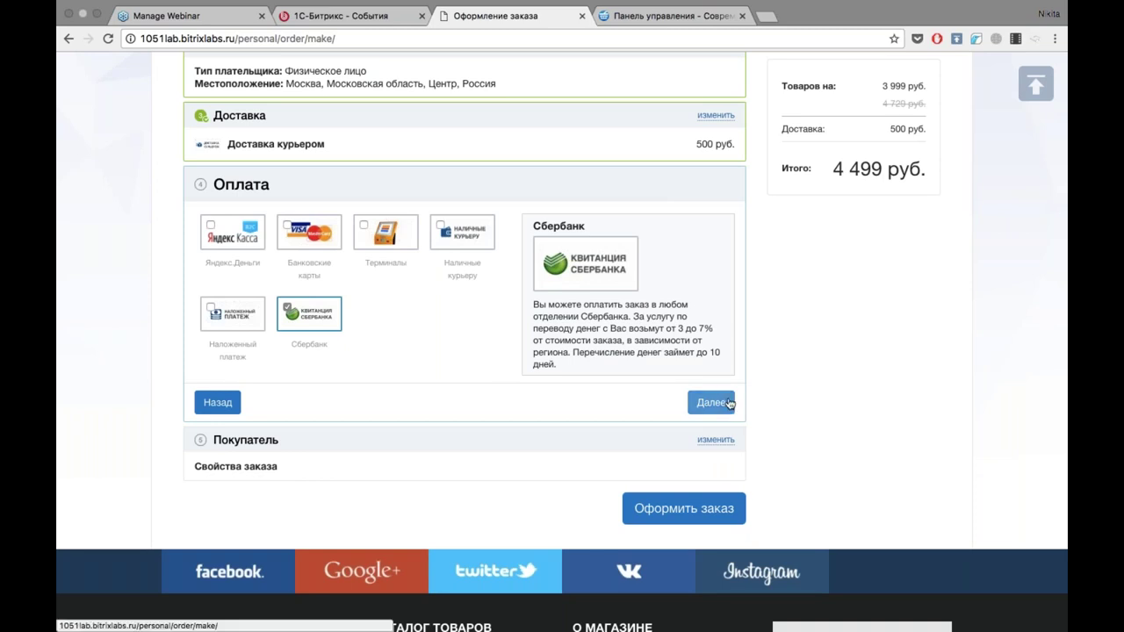
pyautogui.scroll(-3, 876, 391)
pyautogui.scroll(2, 877, 391)
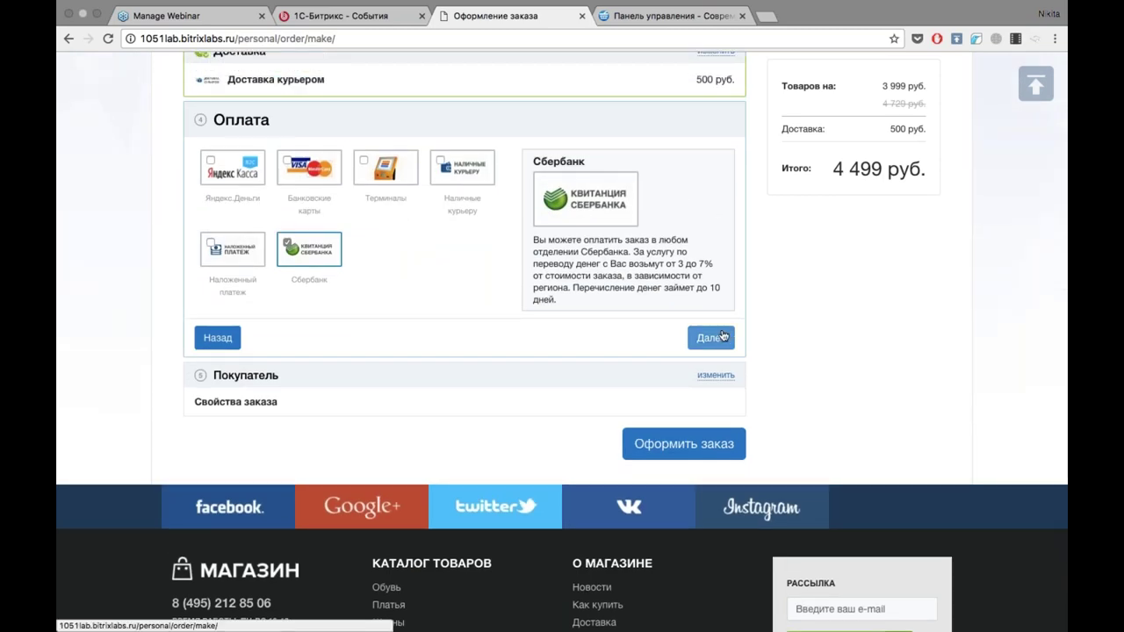
pyautogui.click(712, 337)
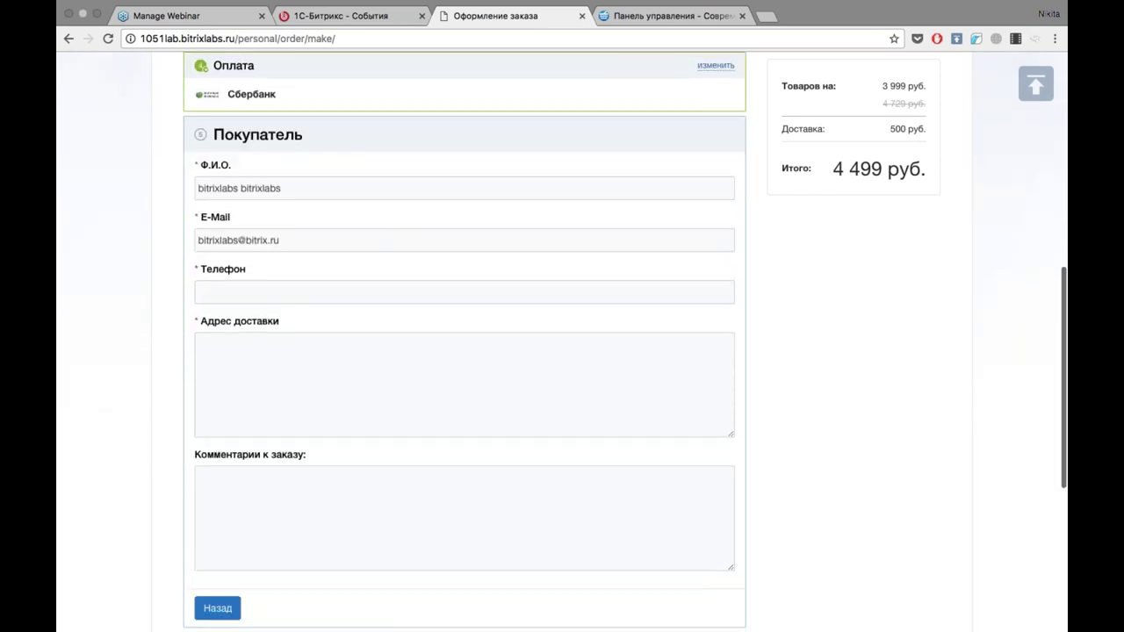
# Enter the buyer's phone number and delivery address.
pyautogui.scroll(-2, 285, 193)
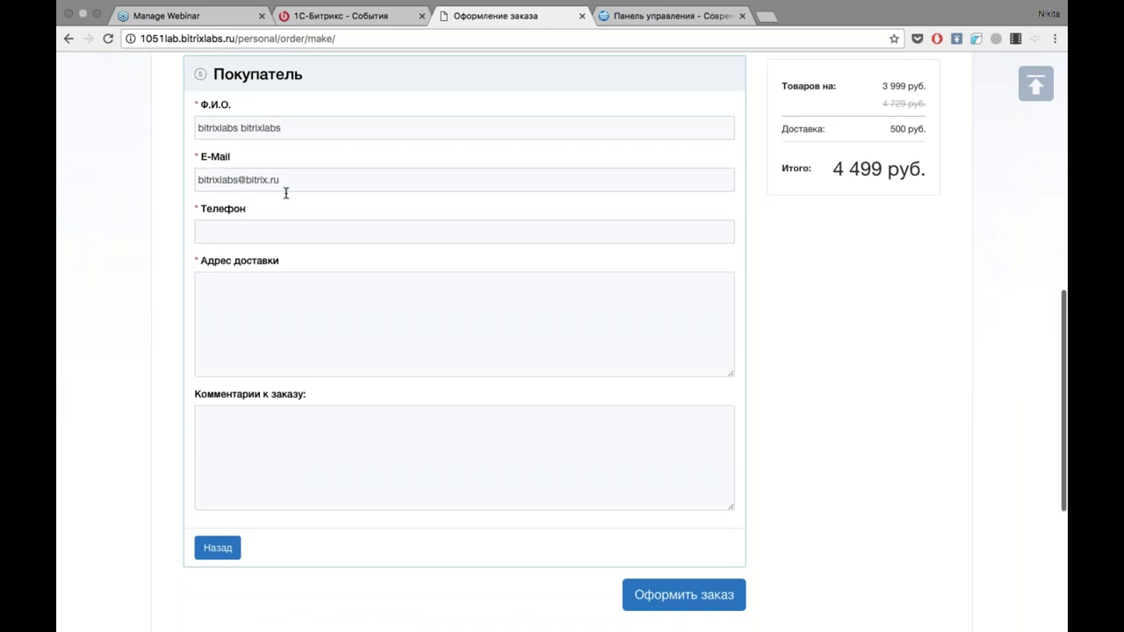
pyautogui.click(285, 231)
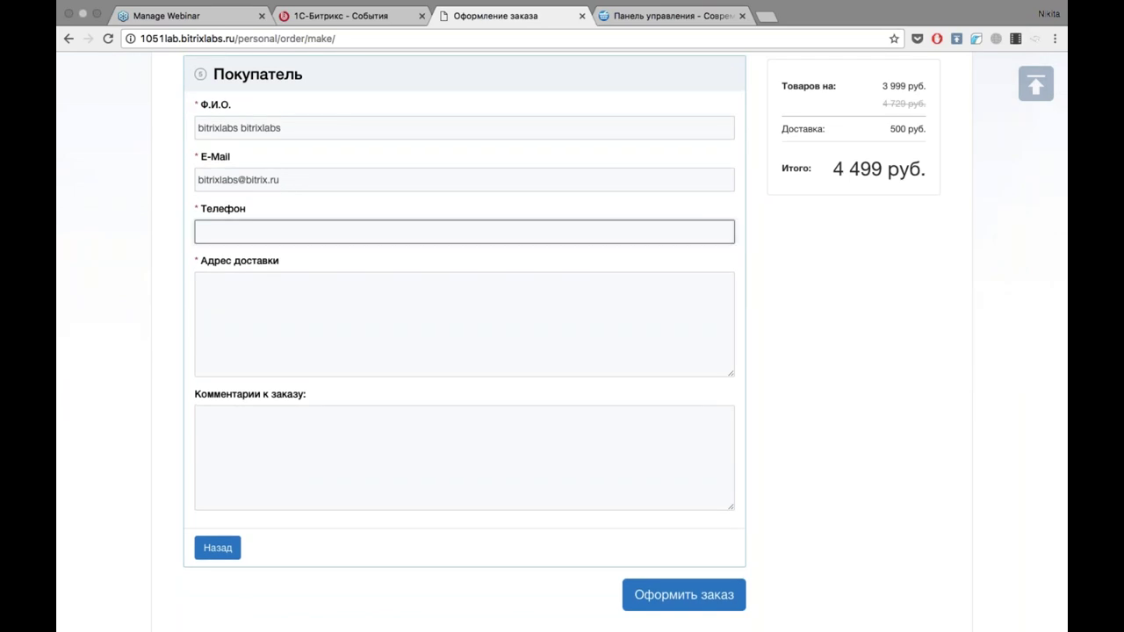
pyautogui.write('2128506')
pyautogui.click(262, 340)
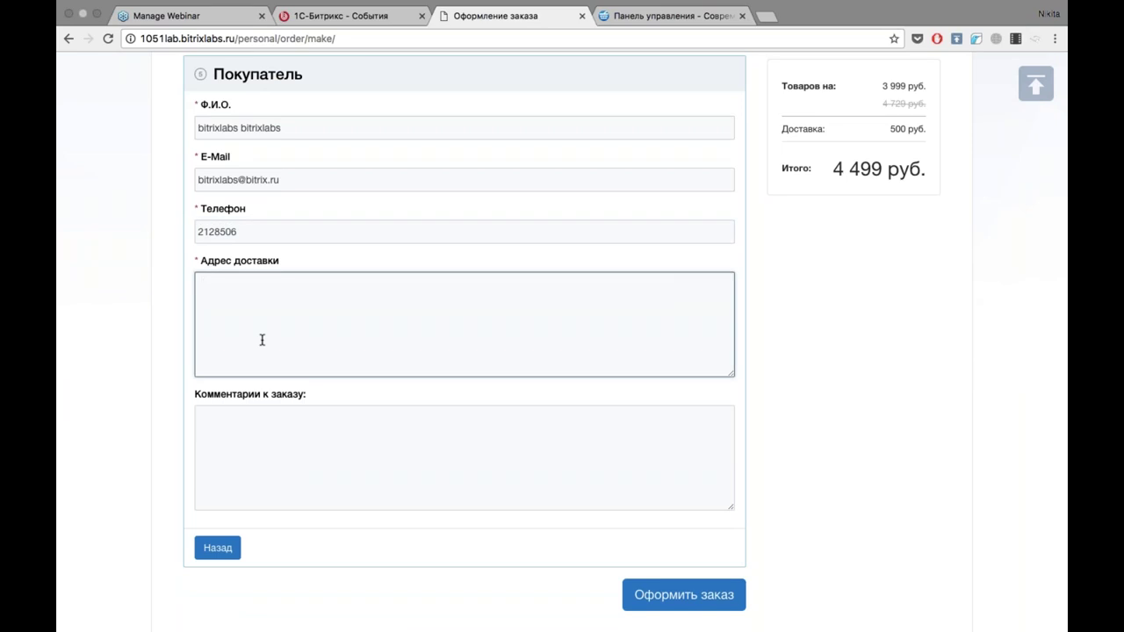
# Add the order comment 'Доставка только после 18.00'.
pyautogui.scroll(-2, 261, 339)
pyautogui.click(288, 388)
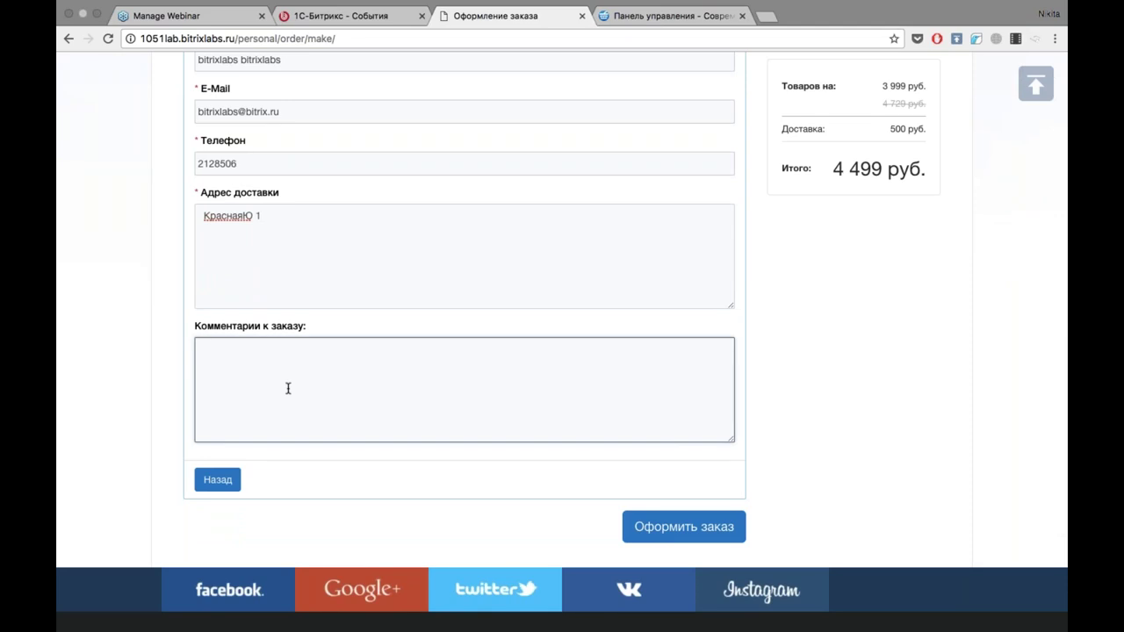
pyautogui.write('Д')
pyautogui.press('BackSpace')
pyautogui.write('Доставка только после')
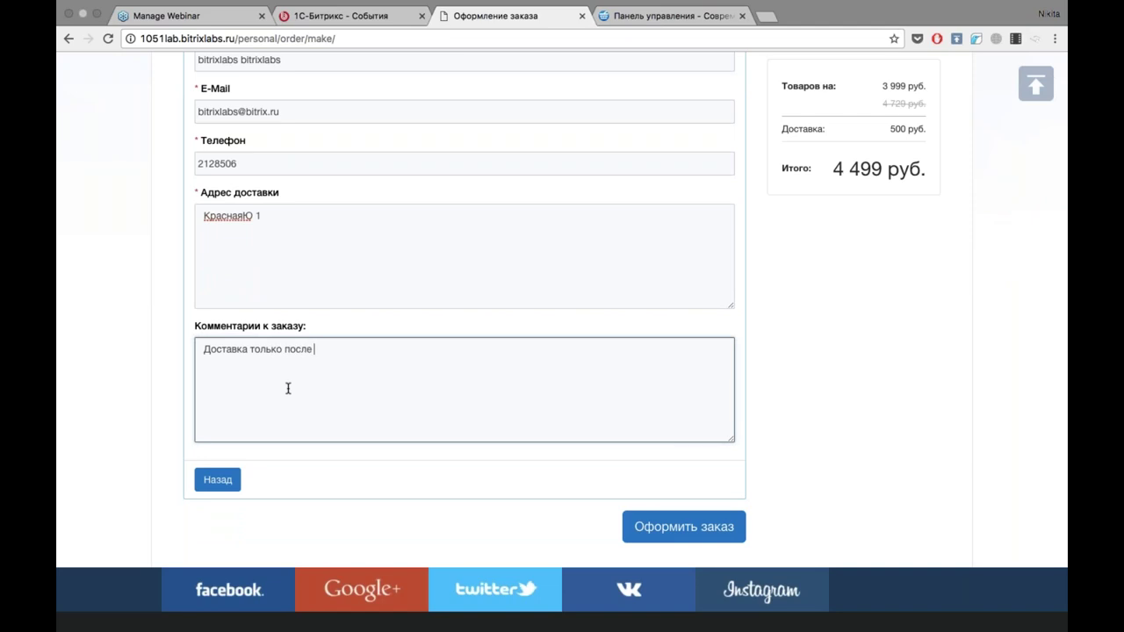
pyautogui.write(' 18.00')
pyautogui.scroll(10, 352, 399)
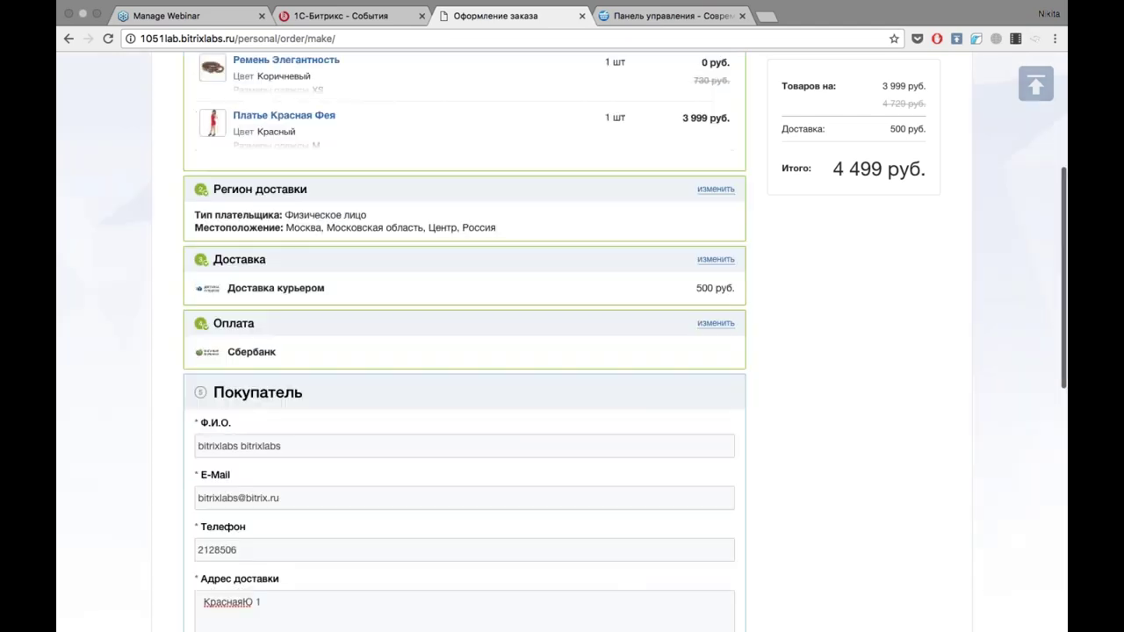
pyautogui.scroll(-10, 562, 342)
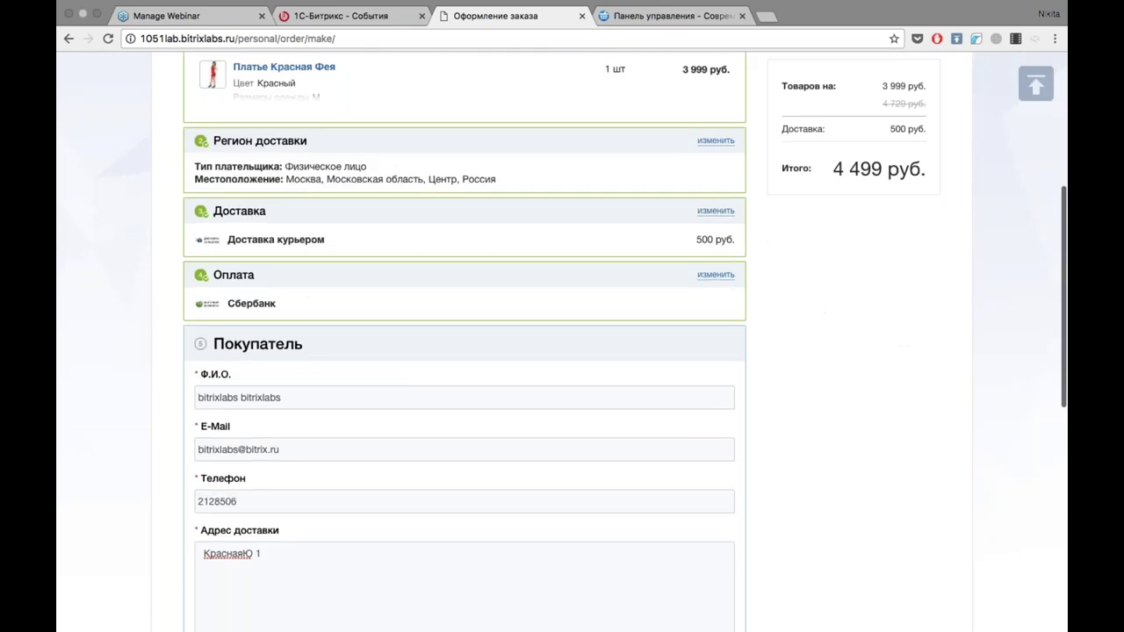
# Place the order, view its blocked Сбербанк Квитанция pop-up, close it, and open Мои заказы.
pyautogui.click(684, 546)
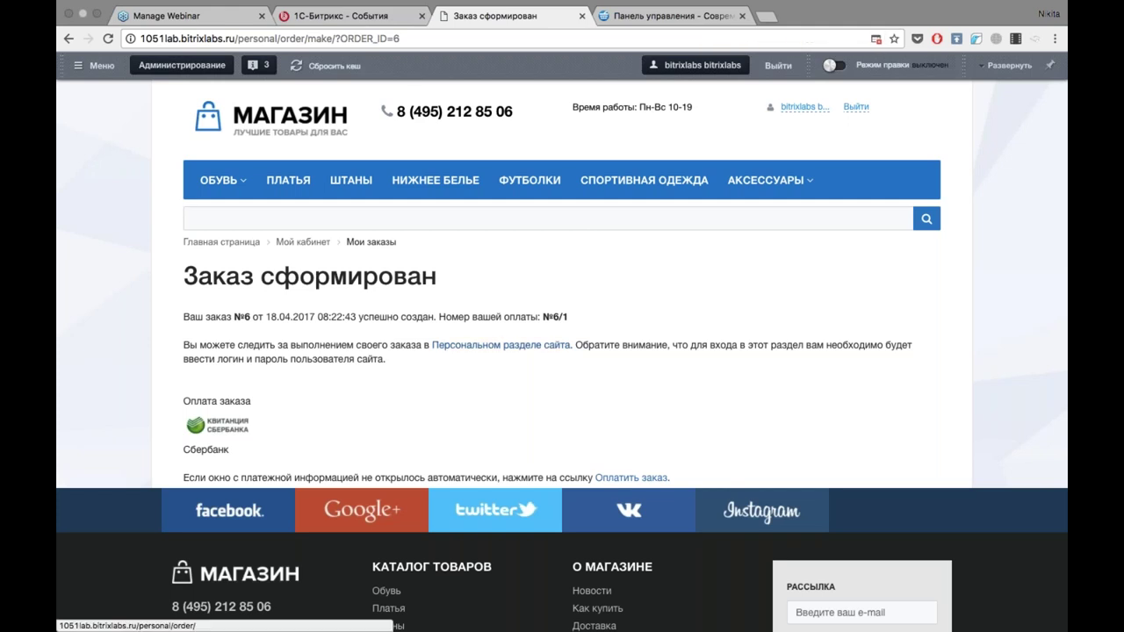
pyautogui.click(875, 39)
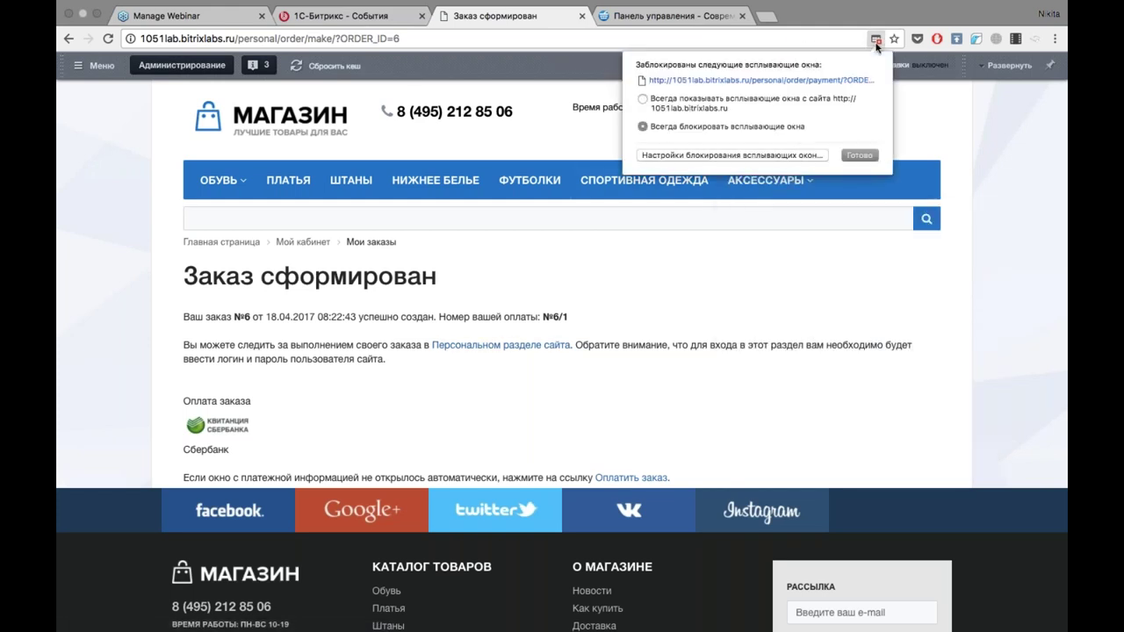
pyautogui.click(816, 79)
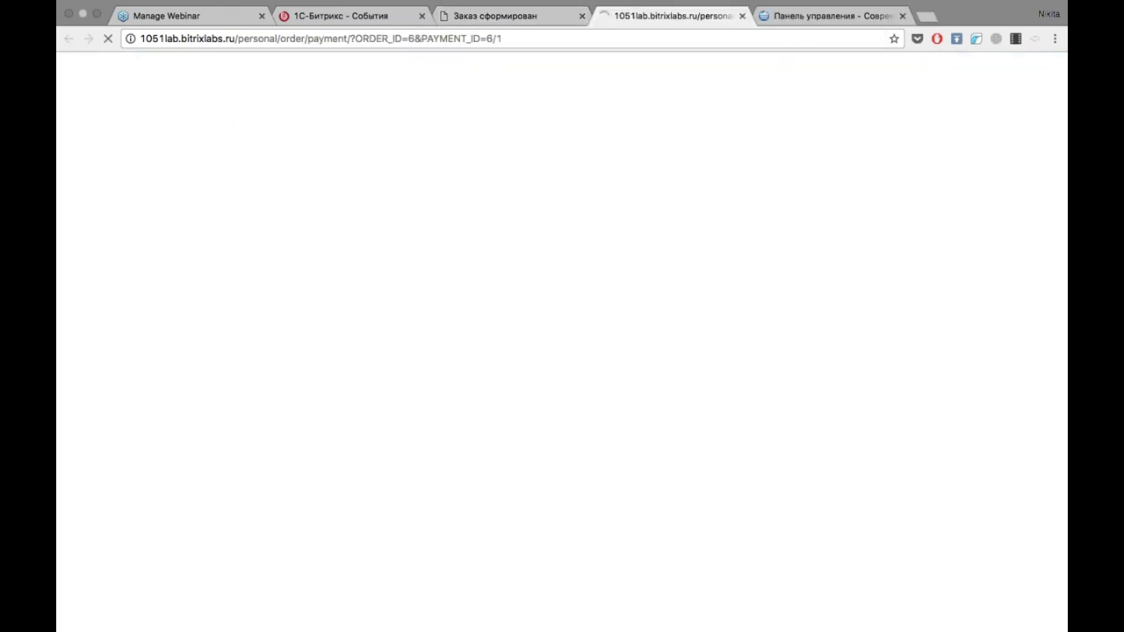
pyautogui.scroll(-2, 520, 269)
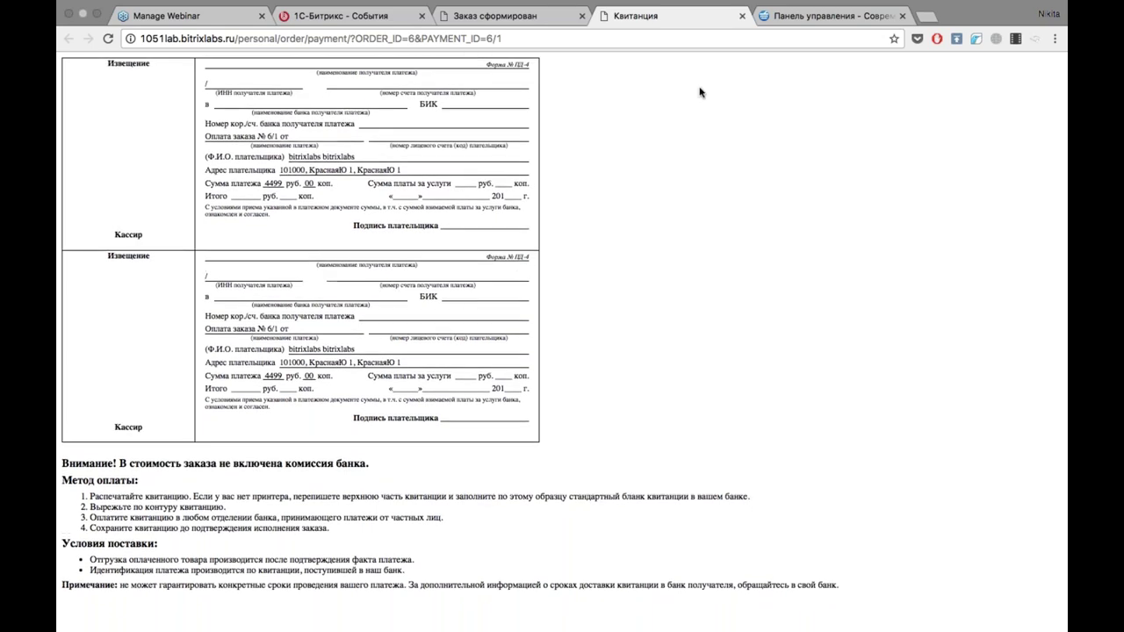
pyautogui.click(742, 16)
pyautogui.scroll(-2, 173, 351)
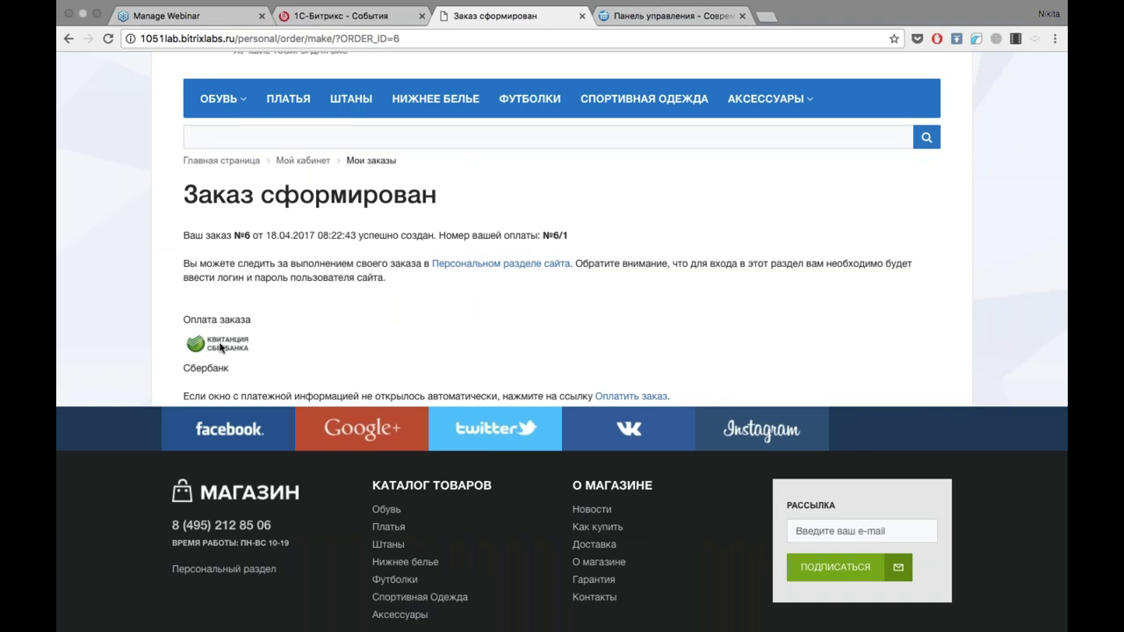
pyautogui.click(456, 264)
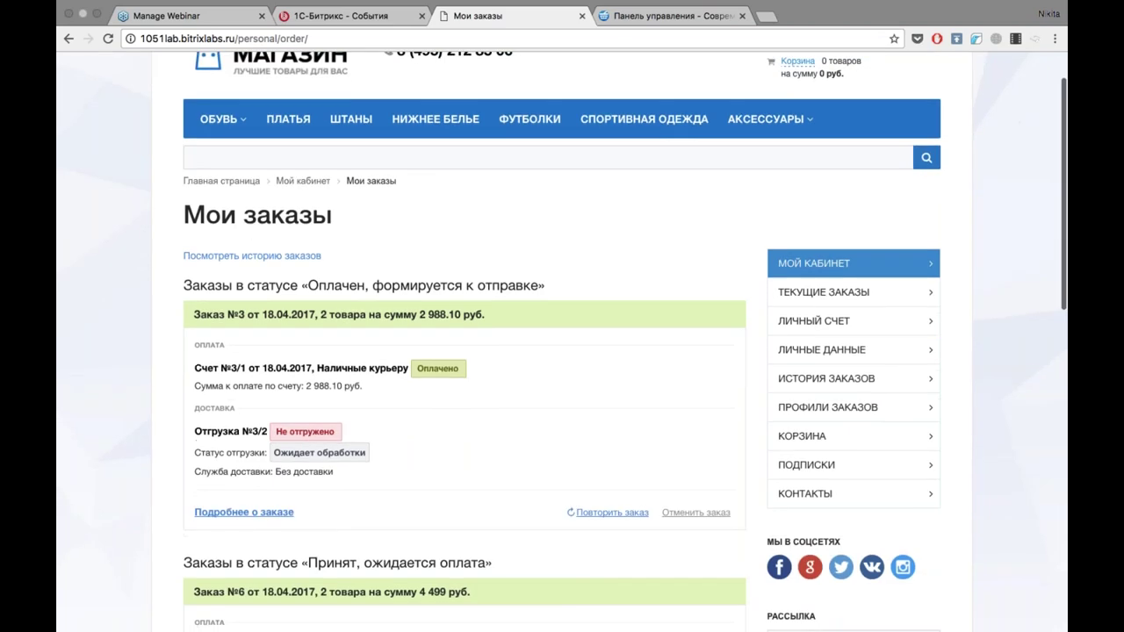
# Open the paid order's details and expand its shipment contents and extra order information.
pyautogui.scroll(-2, 562, 351)
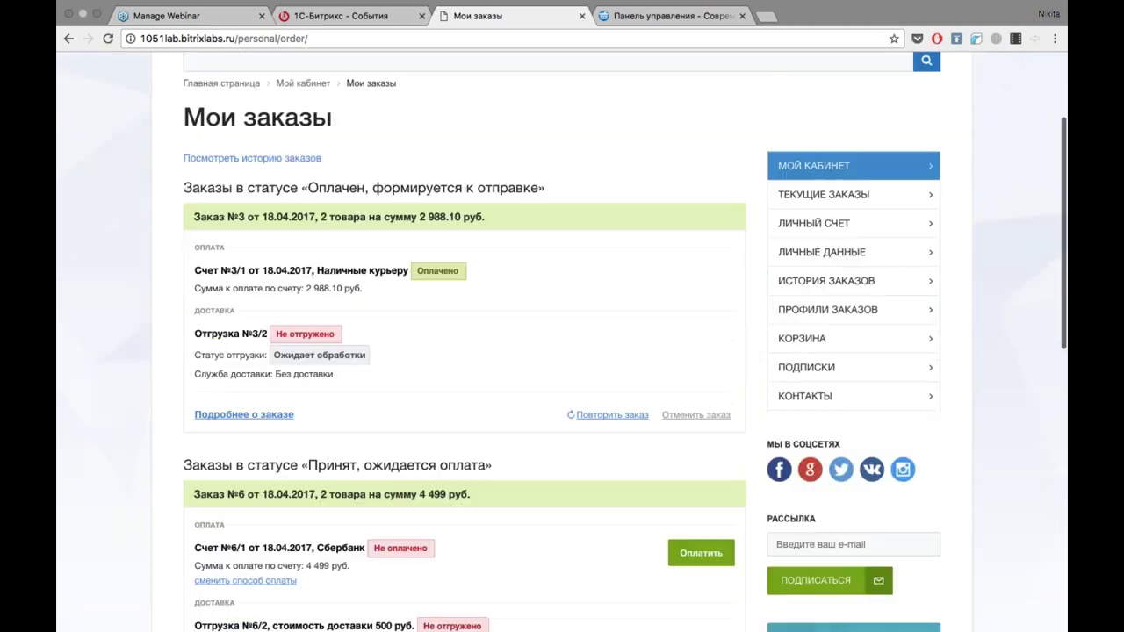
pyautogui.click(273, 420)
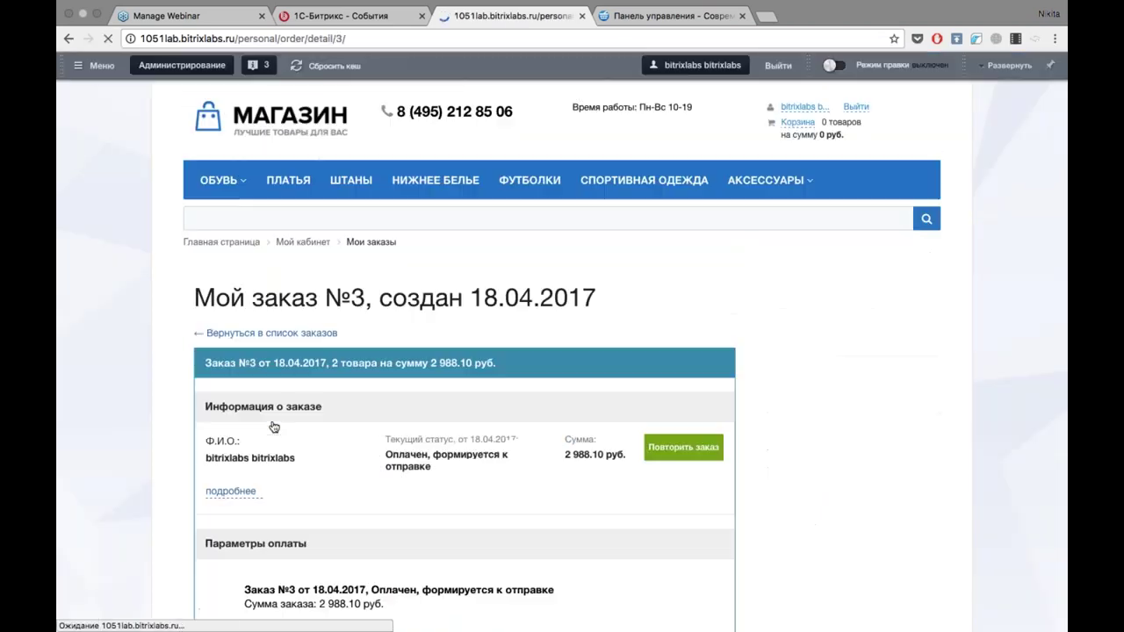
pyautogui.scroll(-2, 273, 426)
pyautogui.scroll(-5, 274, 426)
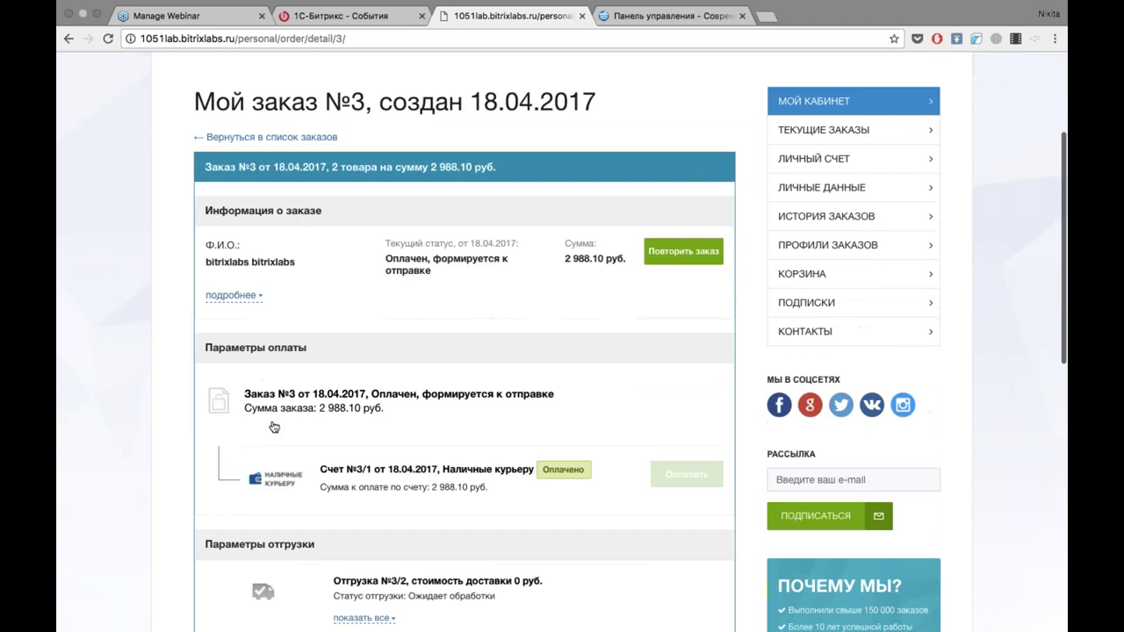
pyautogui.scroll(-3, 273, 427)
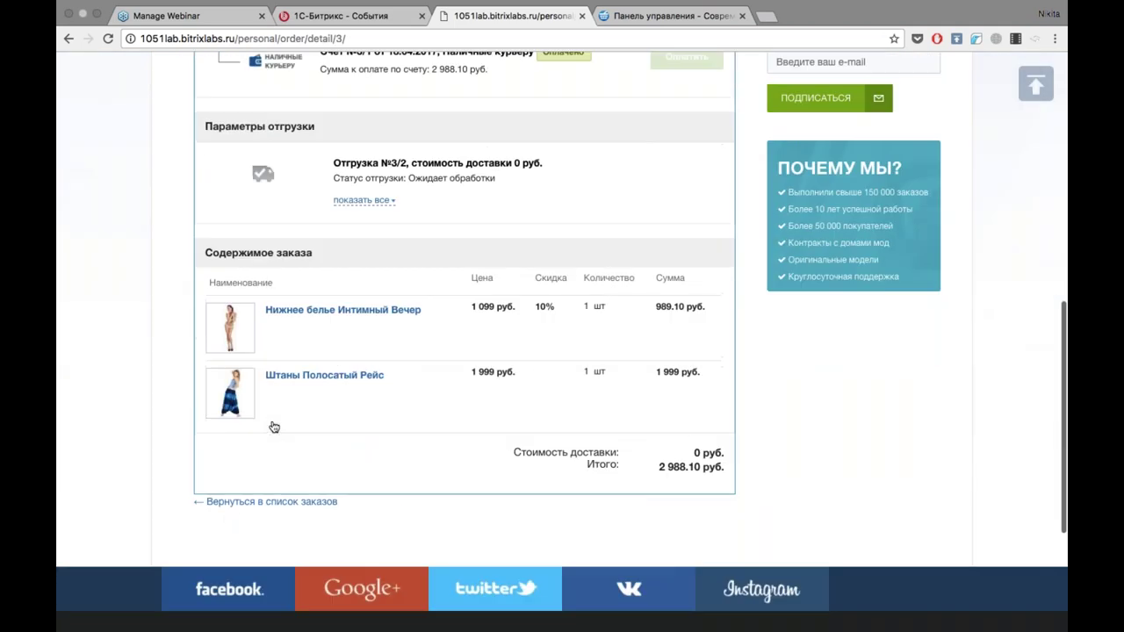
pyautogui.scroll(4, 273, 427)
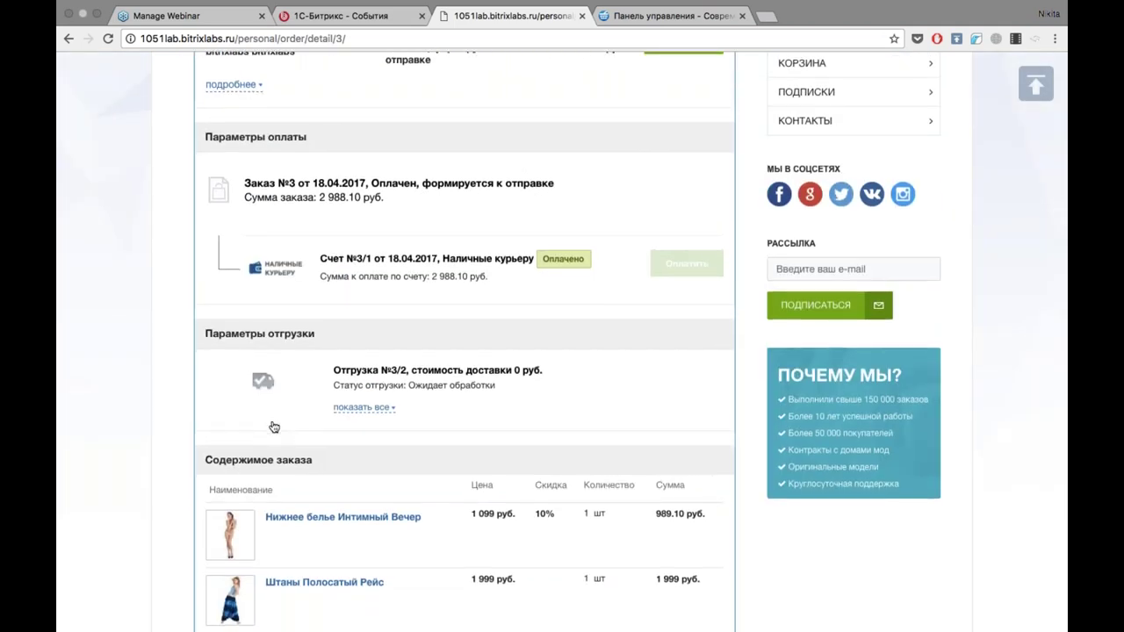
pyautogui.click(376, 410)
pyautogui.scroll(-2, 378, 416)
pyautogui.scroll(4, 378, 416)
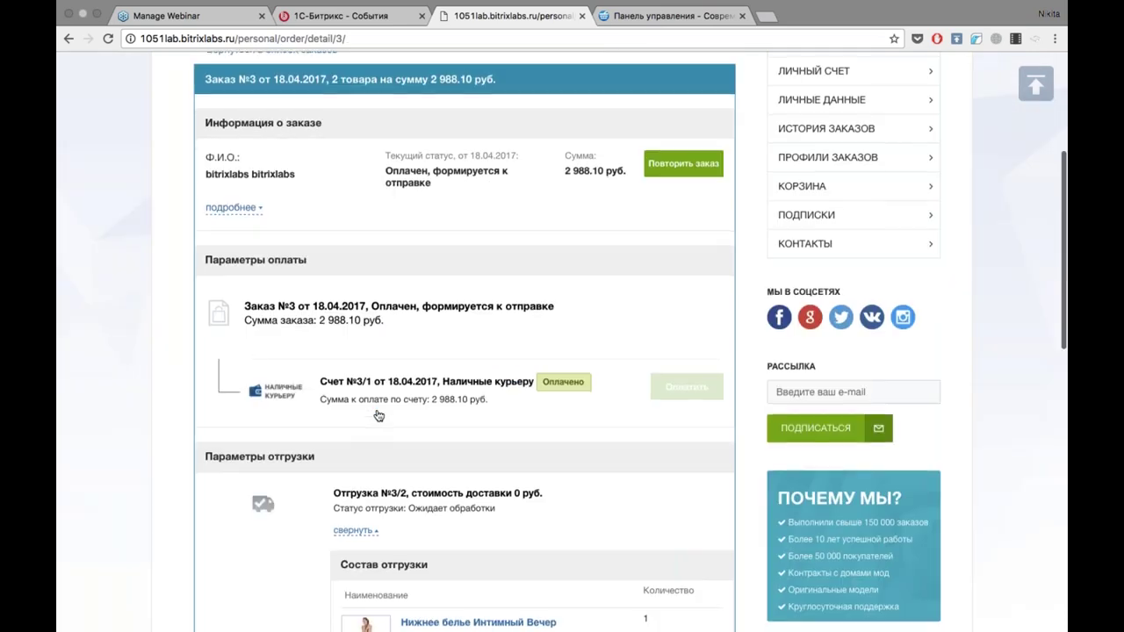
pyautogui.click(237, 209)
pyautogui.scroll(-5, 244, 216)
pyautogui.scroll(-7, 562, 343)
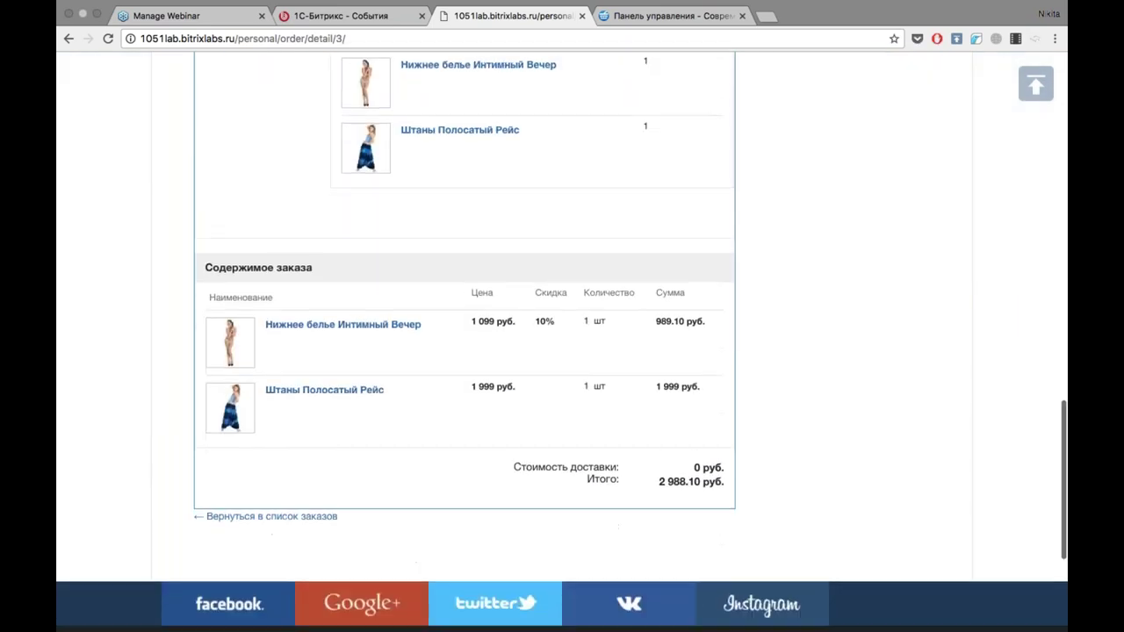
pyautogui.scroll(10, 562, 342)
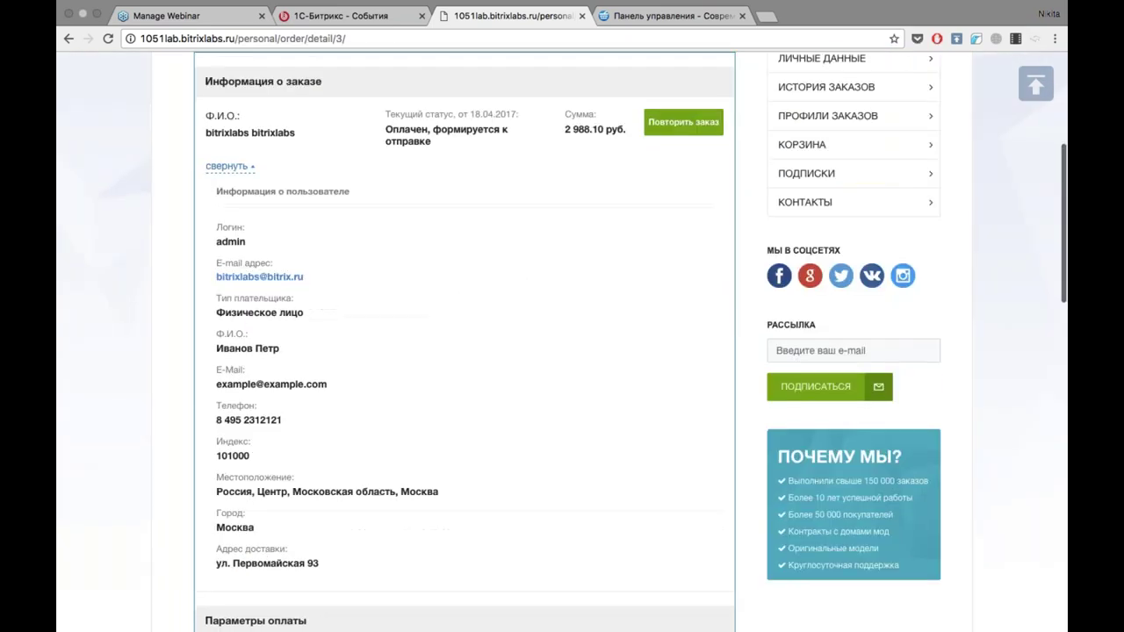
pyautogui.scroll(-4, 509, 209)
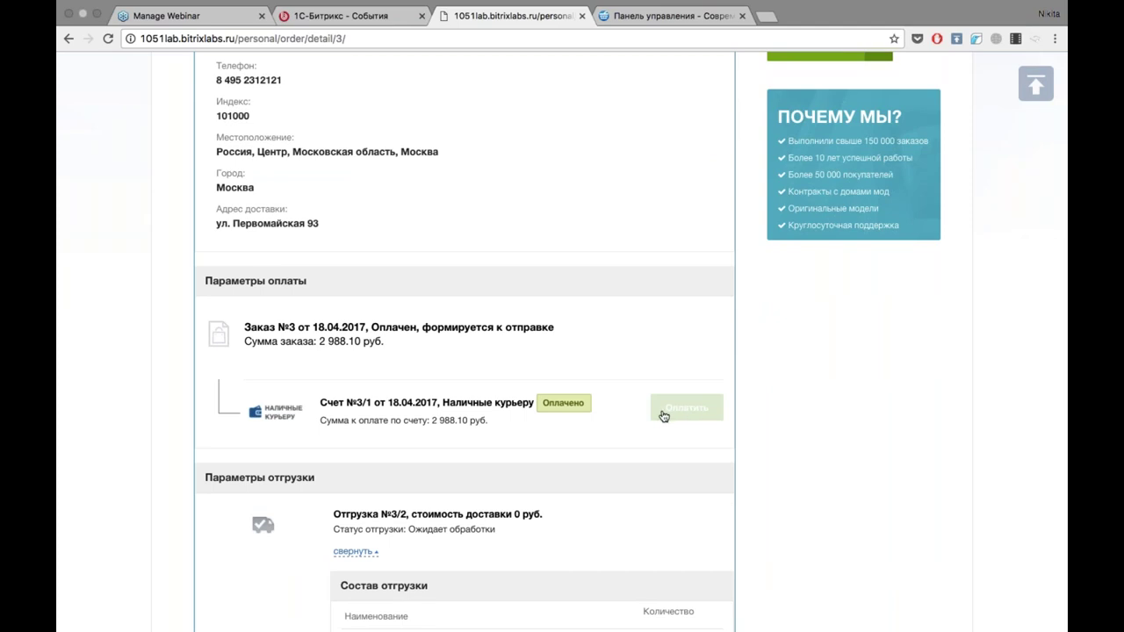
pyautogui.scroll(8, 664, 416)
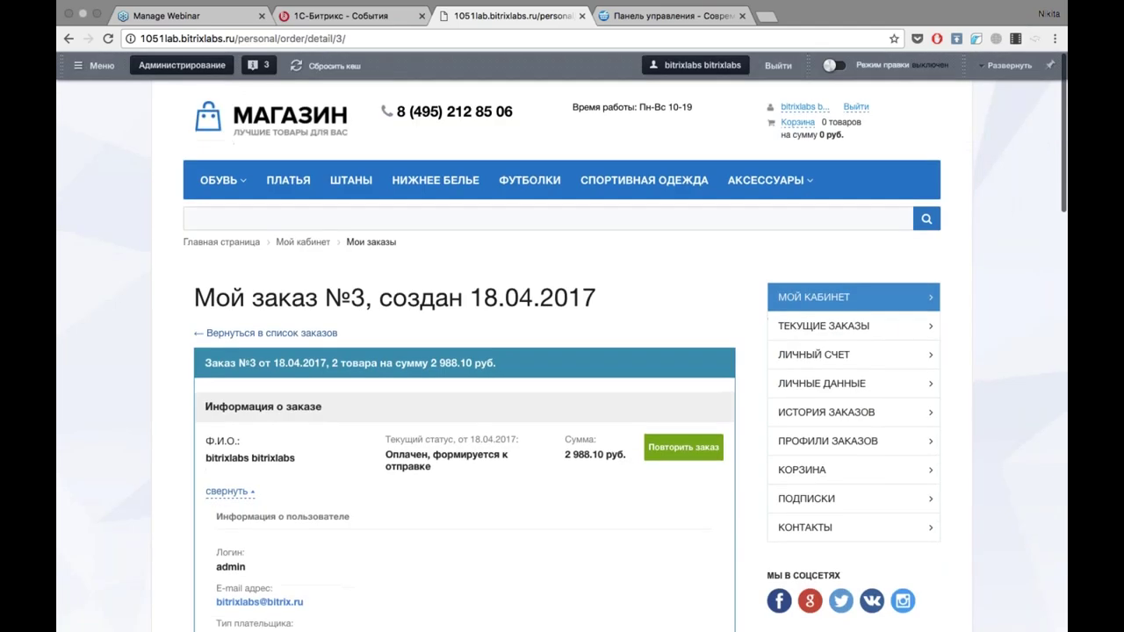
# Return to Мои заказы, open the unpaid Сбербанк order's Квитанция, then close it.
pyautogui.click(268, 333)
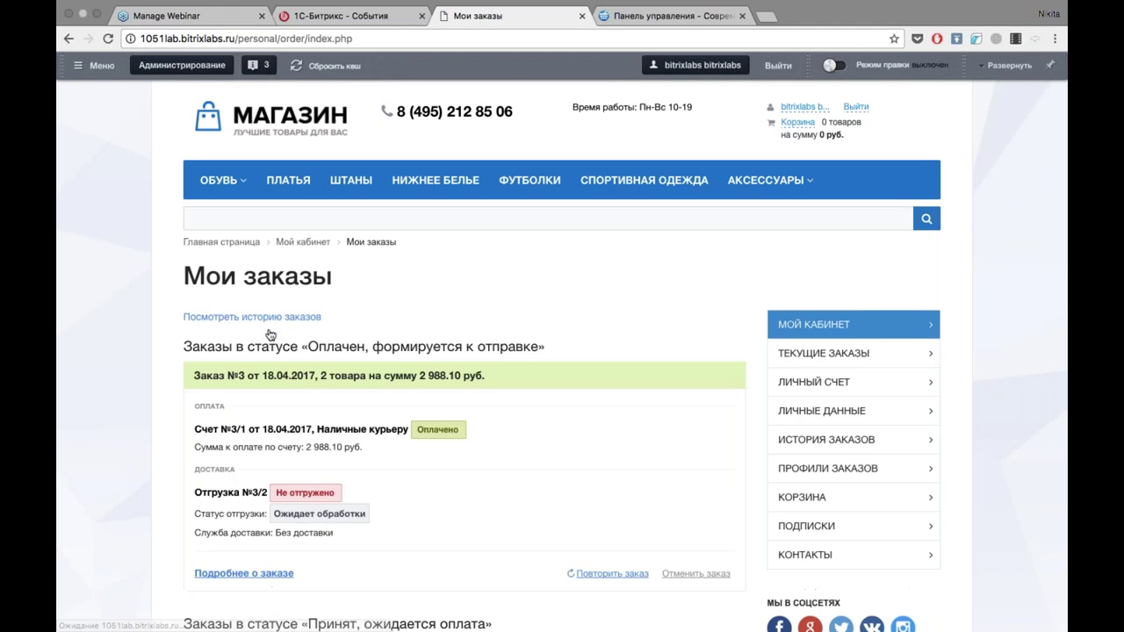
pyautogui.scroll(-3, 527, 308)
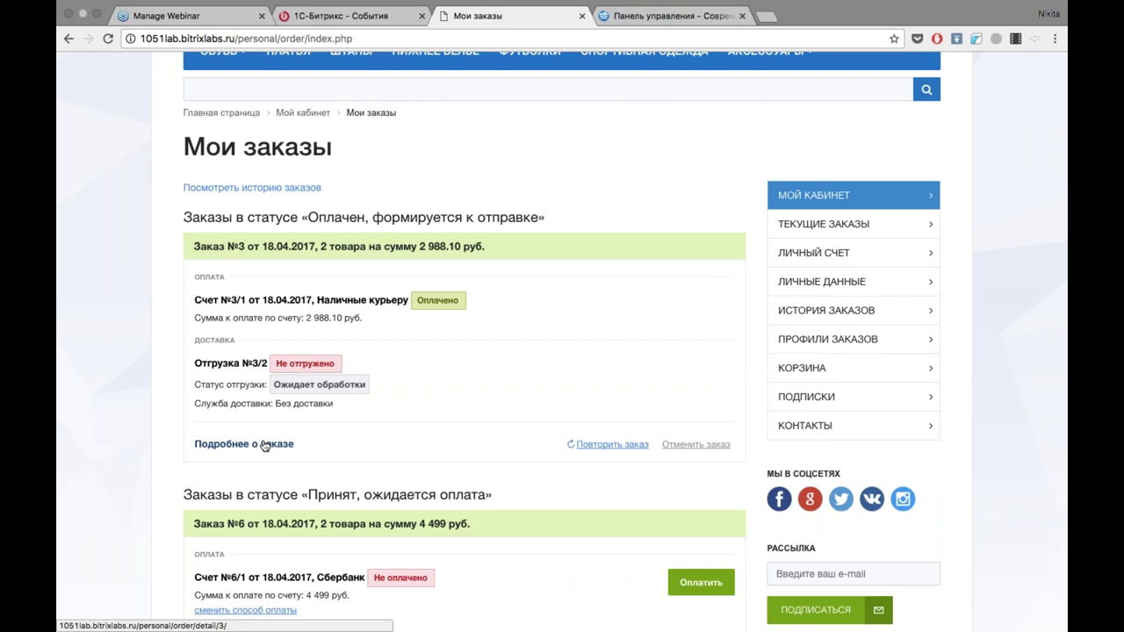
pyautogui.scroll(-4, 264, 446)
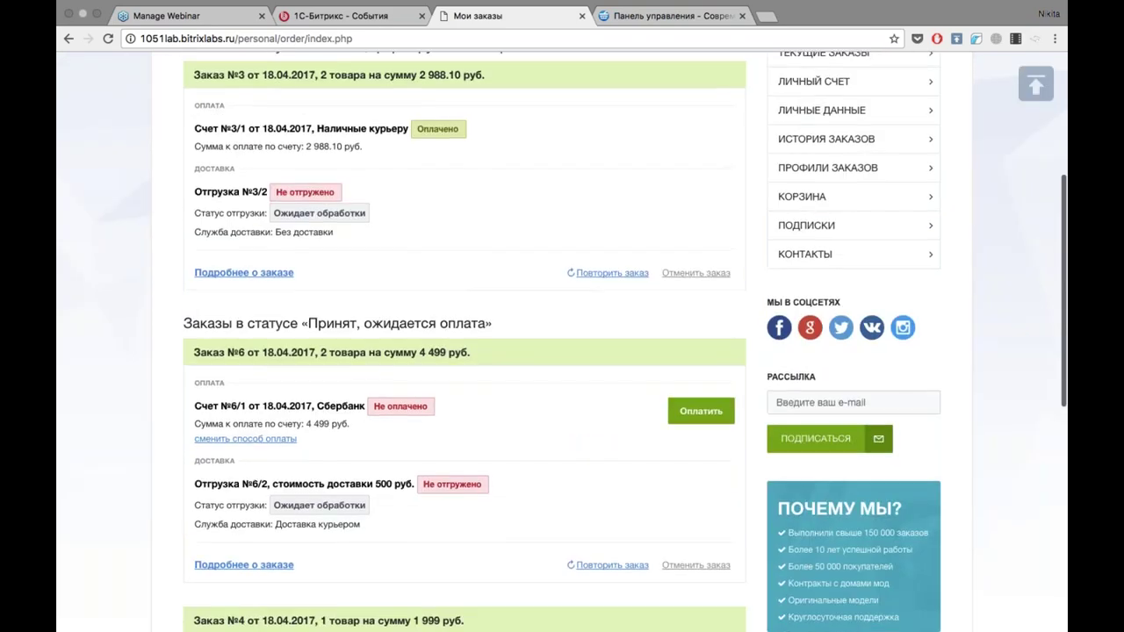
pyautogui.click(701, 411)
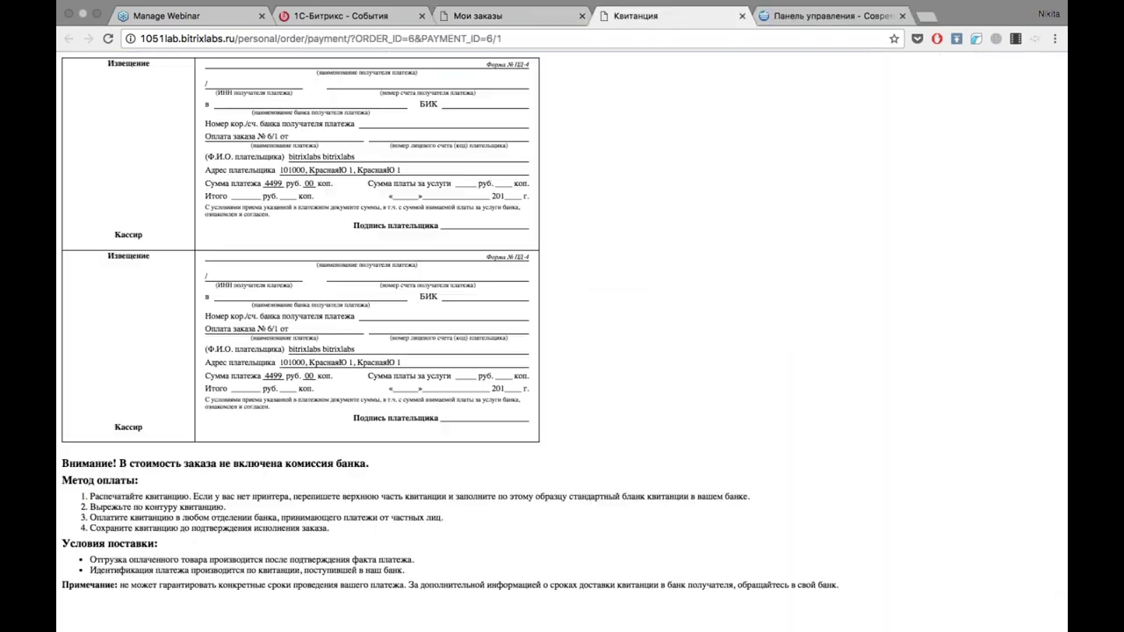
pyautogui.hotkey('ctrl', 'shift', 'Tab')
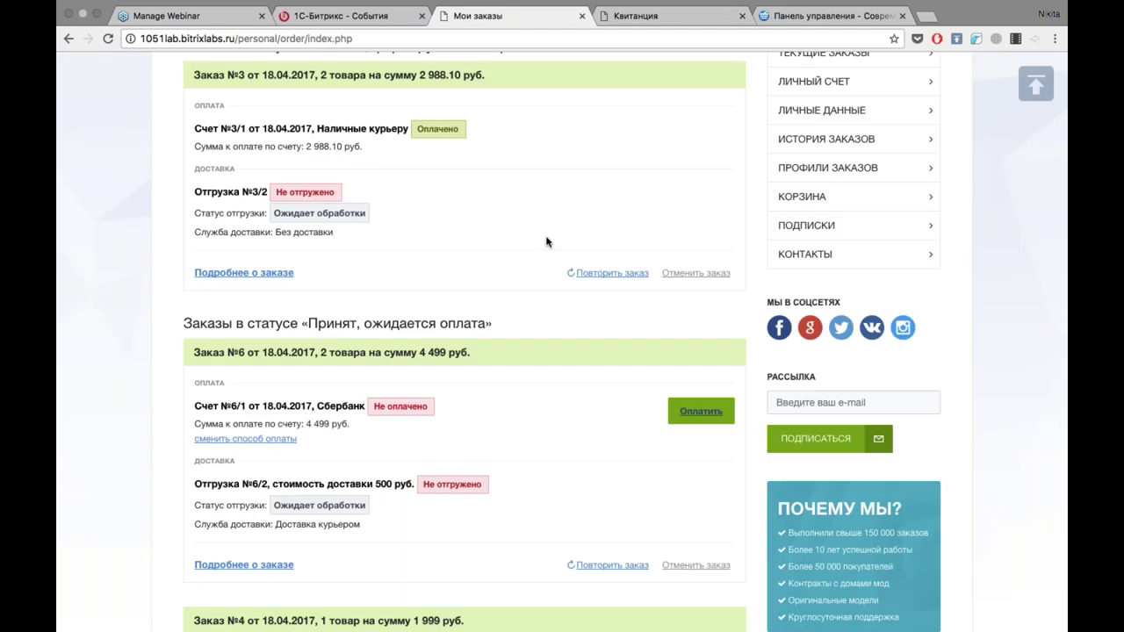
pyautogui.scroll(1, 546, 242)
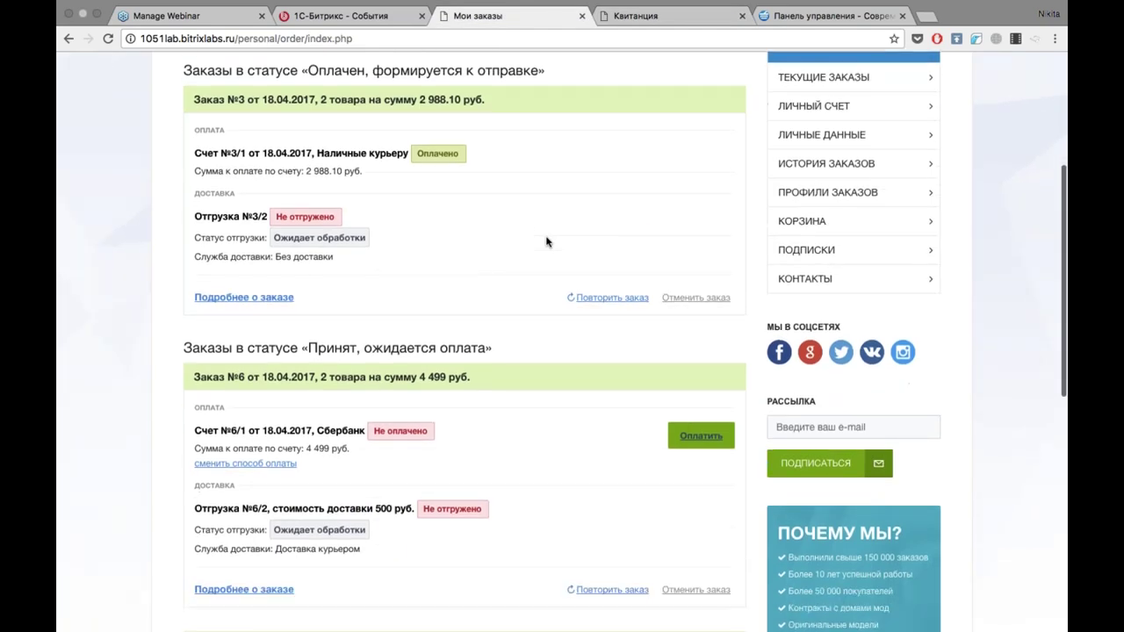
pyautogui.scroll(-4, 452, 190)
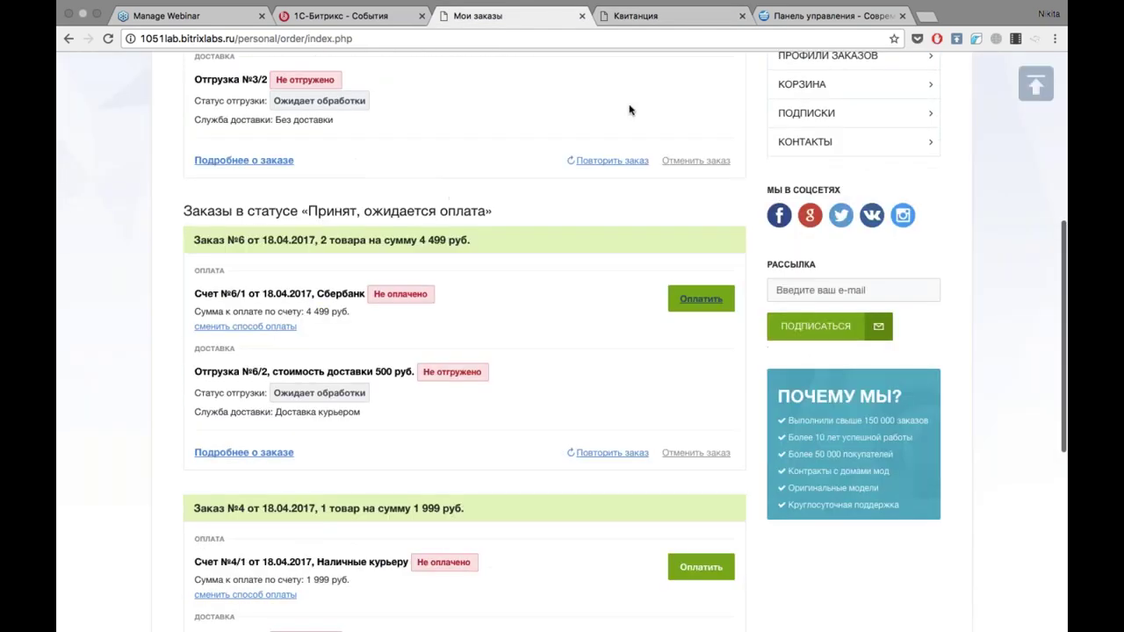
pyautogui.moveTo(634, 7)
pyautogui.click(628, 40)
pyautogui.click(742, 32)
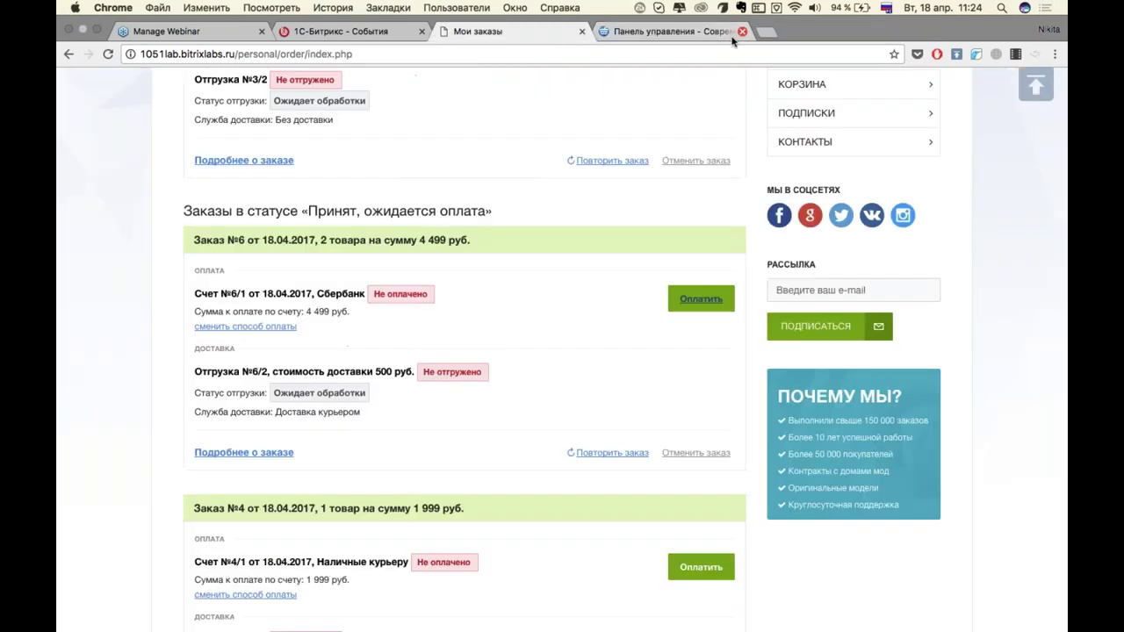
pyautogui.scroll(-5, 594, 258)
pyautogui.scroll(5, 593, 258)
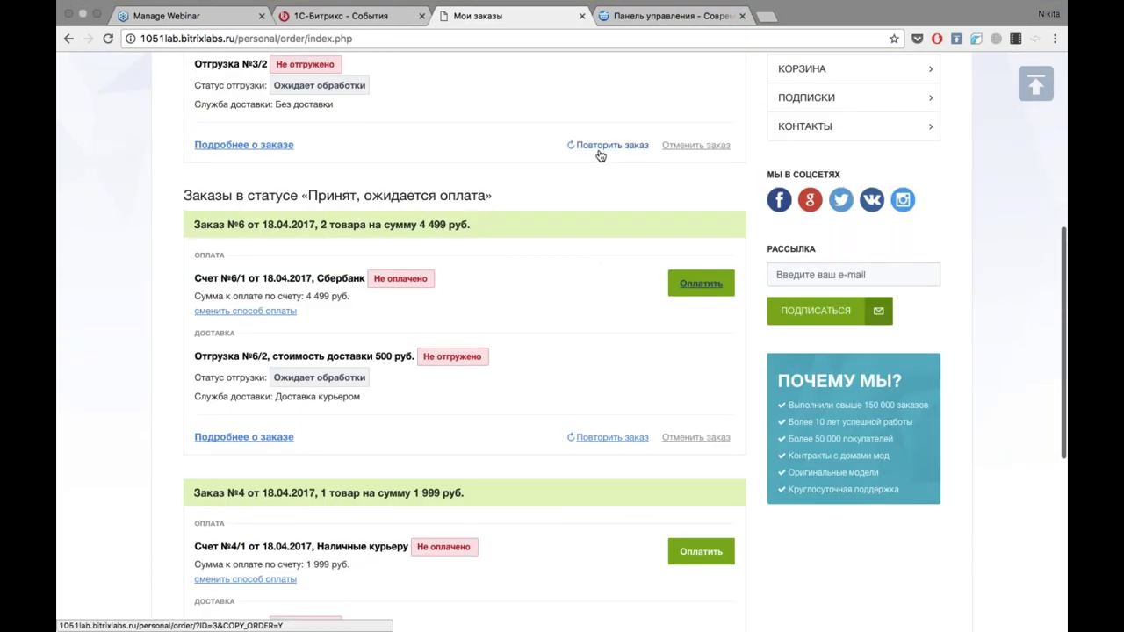
pyautogui.scroll(5, 556, 239)
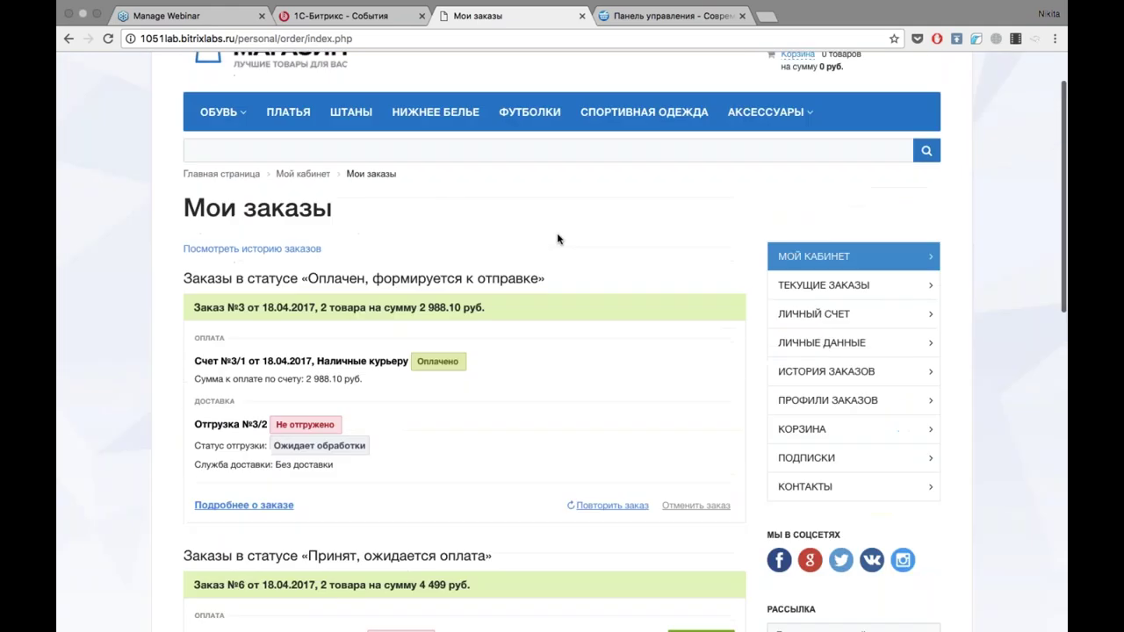
pyautogui.scroll(1, 366, 210)
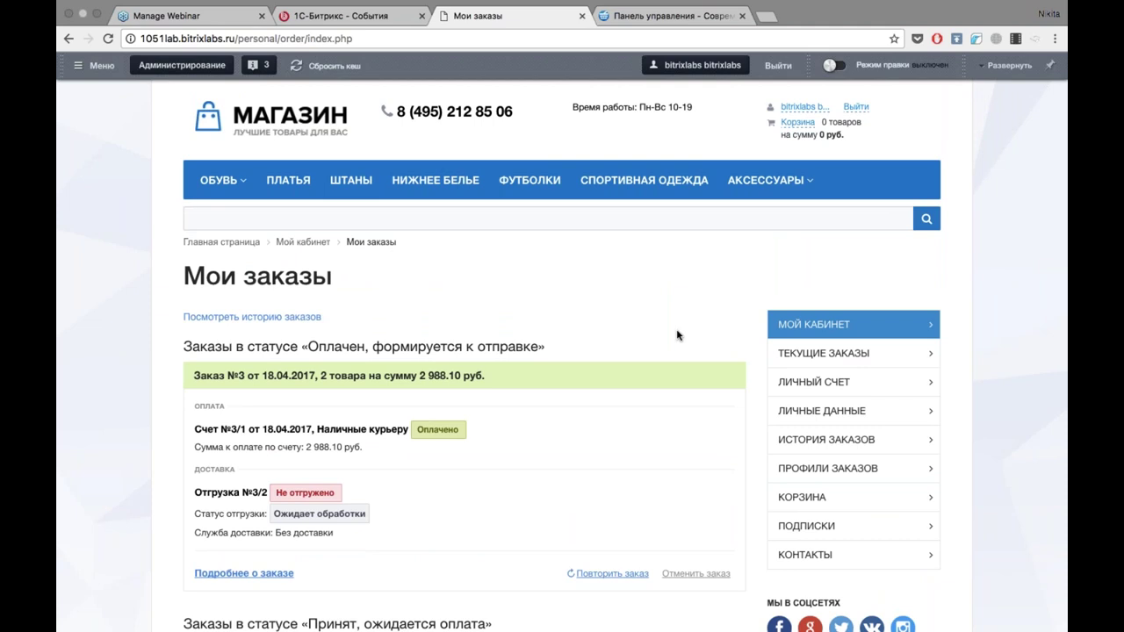
# Go to the store home page via the МАГАЗИН logo and exit Chrome's full screen.
pyautogui.click(255, 129)
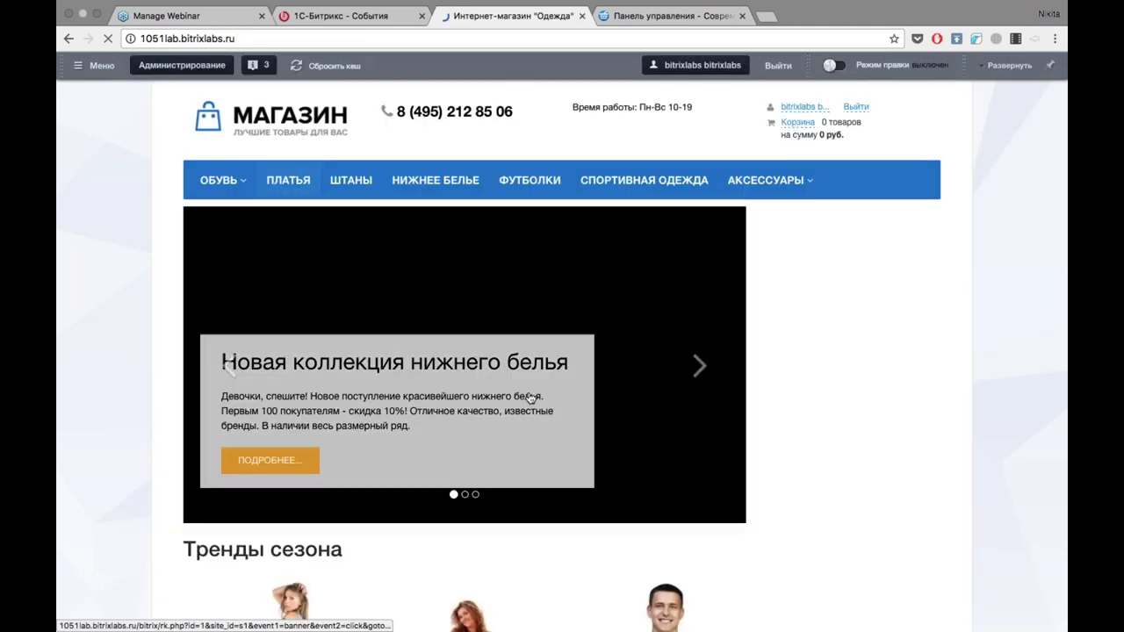
pyautogui.press('F12')
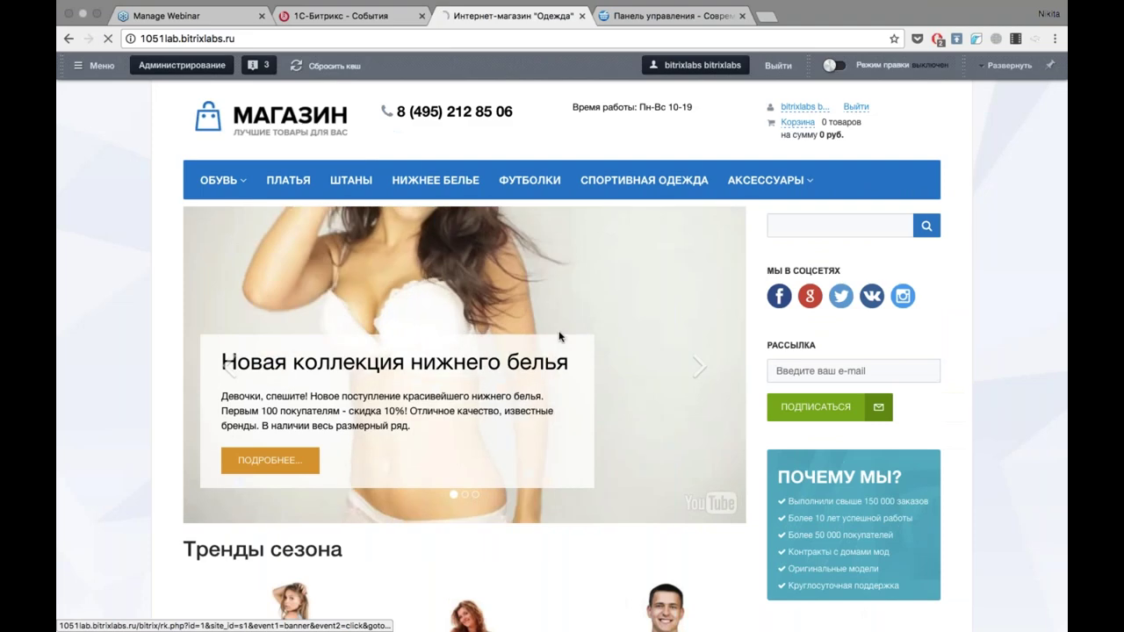
pyautogui.moveTo(403, 4)
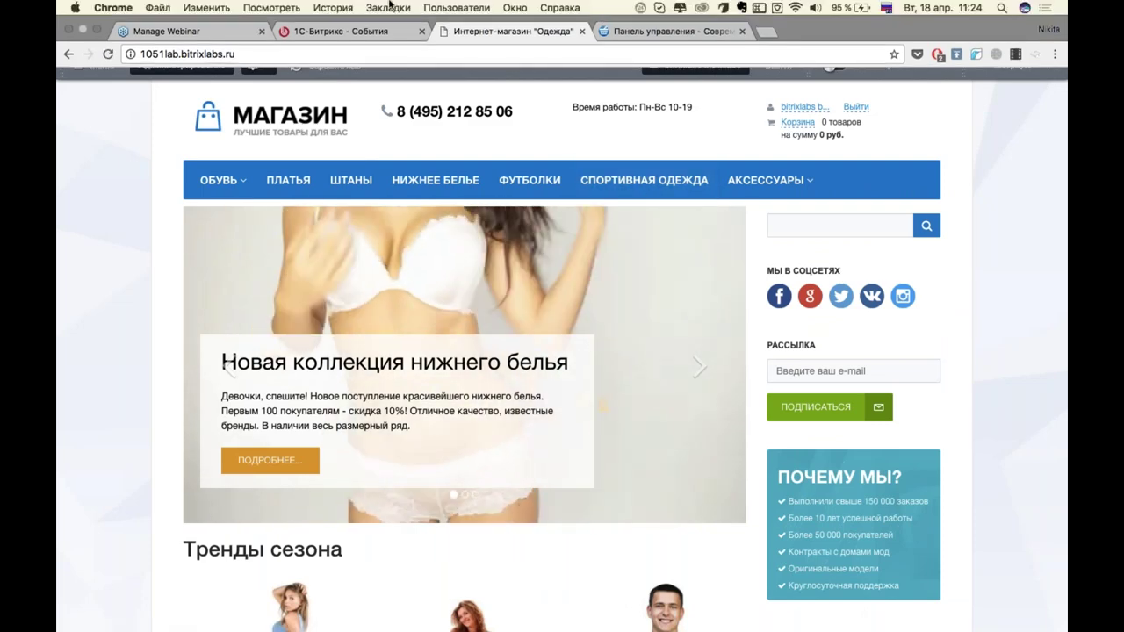
pyautogui.click(514, 8)
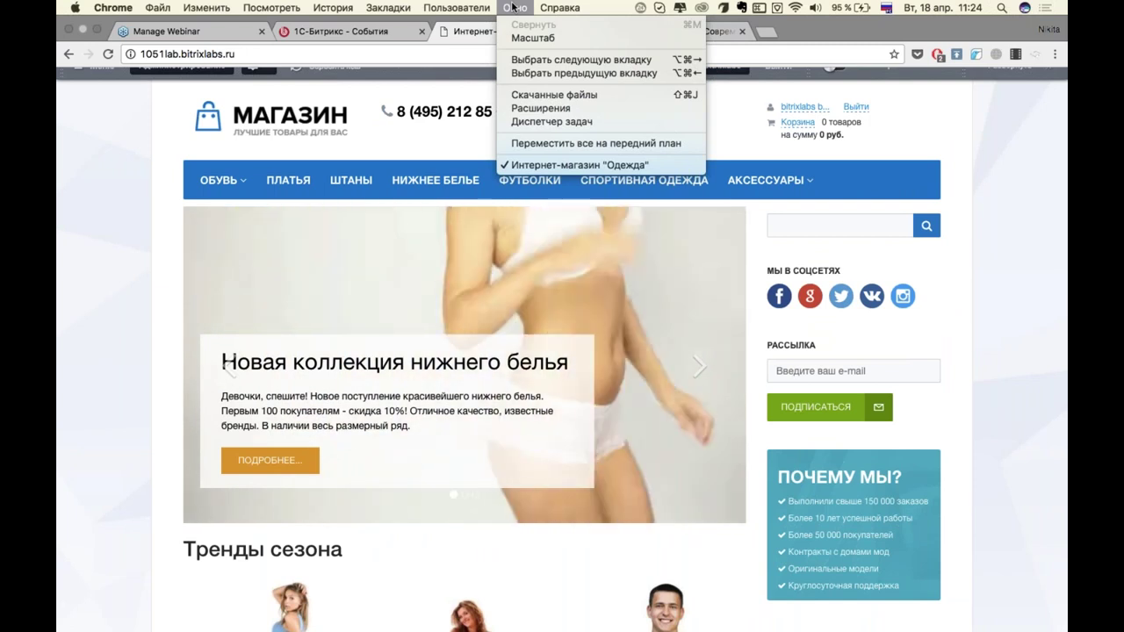
pyautogui.moveTo(387, 7)
pyautogui.click(129, 115)
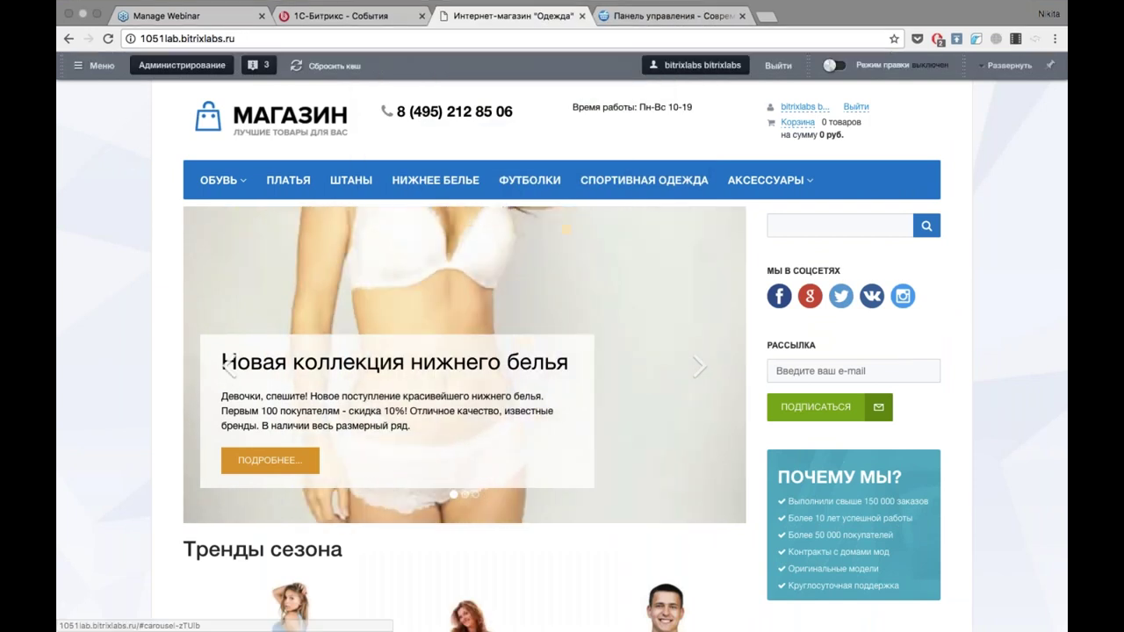
pyautogui.click(97, 16)
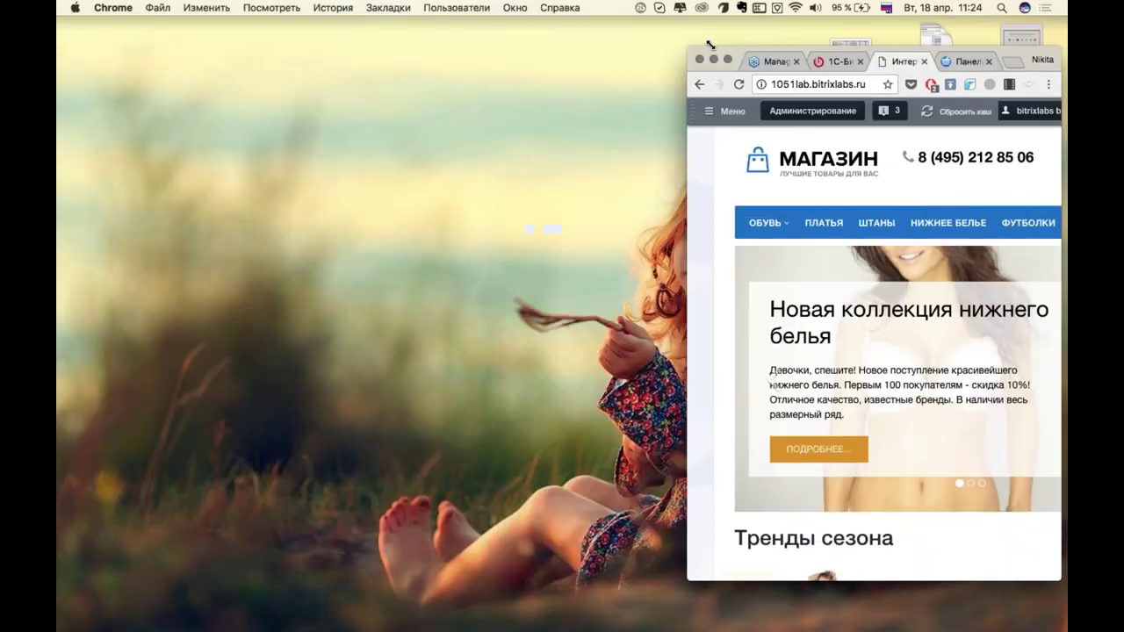
# Shrink Chrome to phone width, scroll the mobile product layout, then restore full screen.
pyautogui.moveTo(709, 44); pyautogui.dragTo(781, 93)
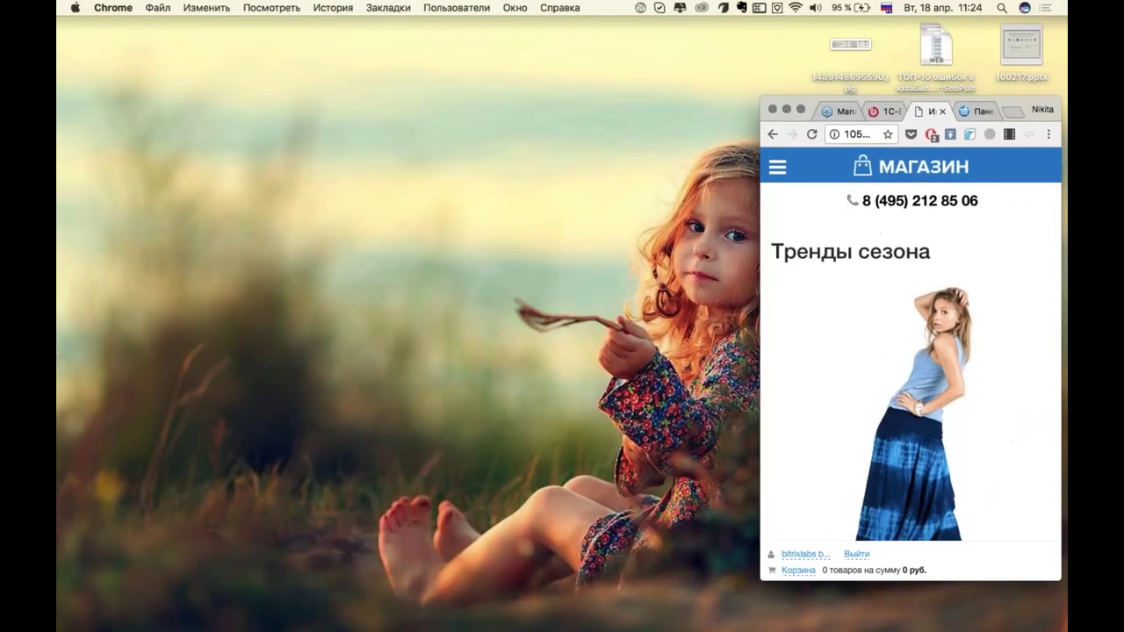
pyautogui.moveTo(1007, 103); pyautogui.dragTo(848, 62)
pyautogui.scroll(-5, 751, 325)
pyautogui.scroll(-6, 751, 325)
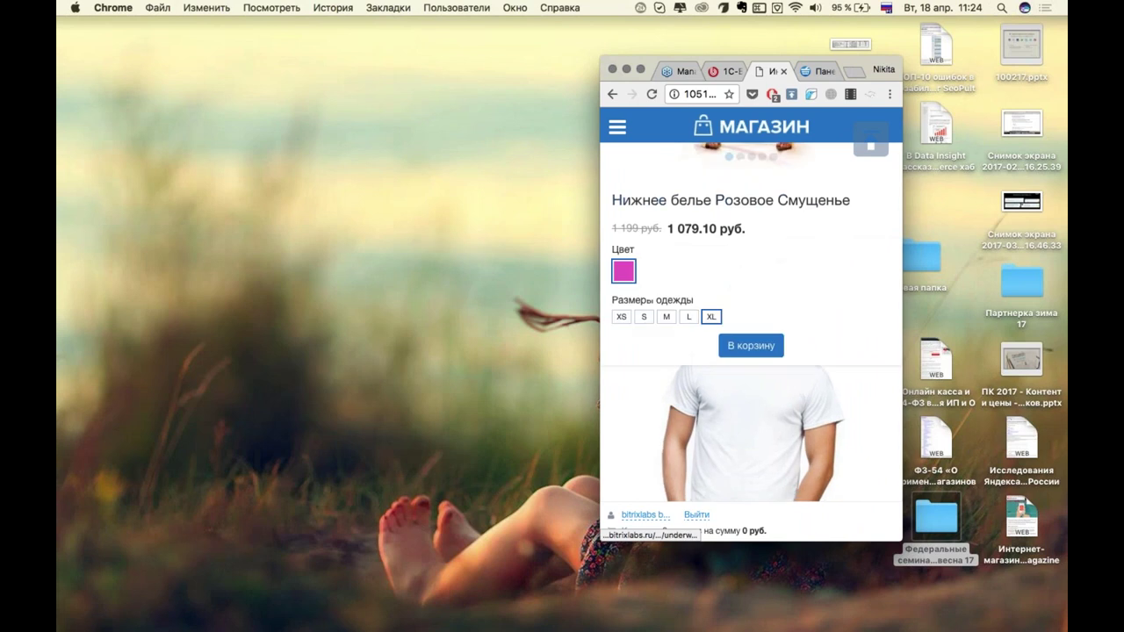
pyautogui.scroll(-2, 811, 360)
pyautogui.scroll(-10, 811, 360)
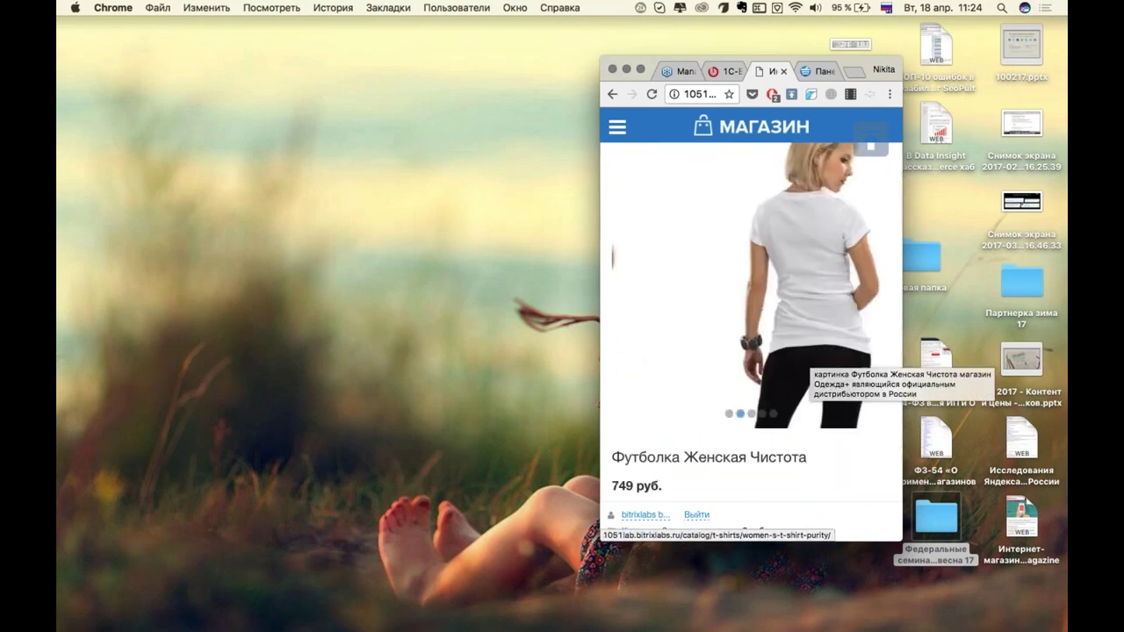
pyautogui.scroll(-4, 811, 360)
pyautogui.scroll(-6, 751, 342)
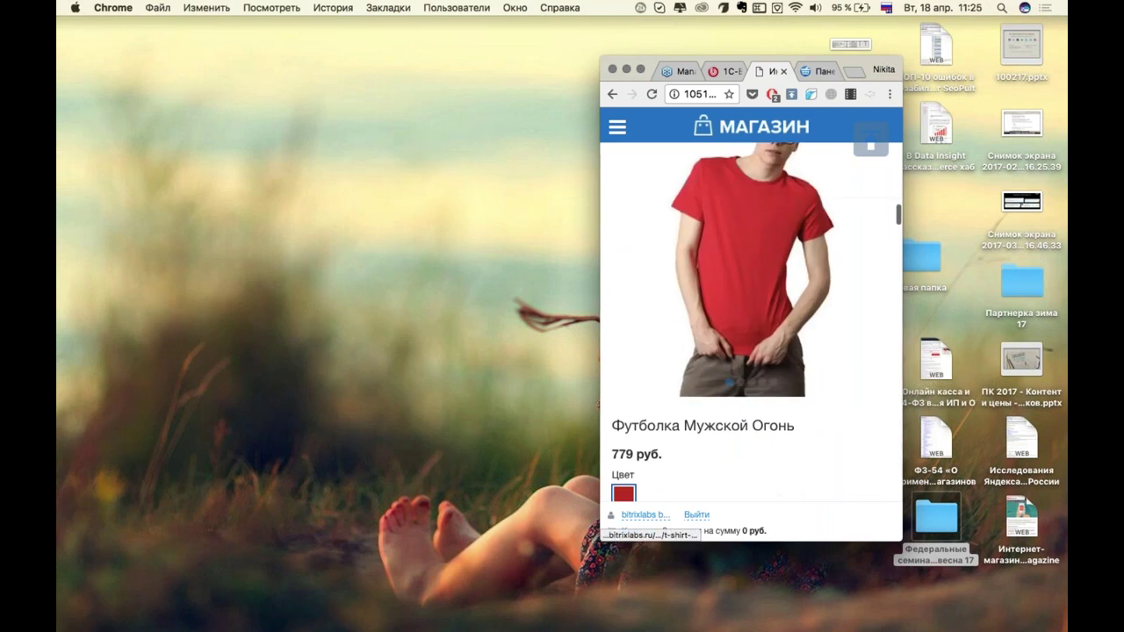
pyautogui.click(640, 69)
pyautogui.scroll(15, 539, 322)
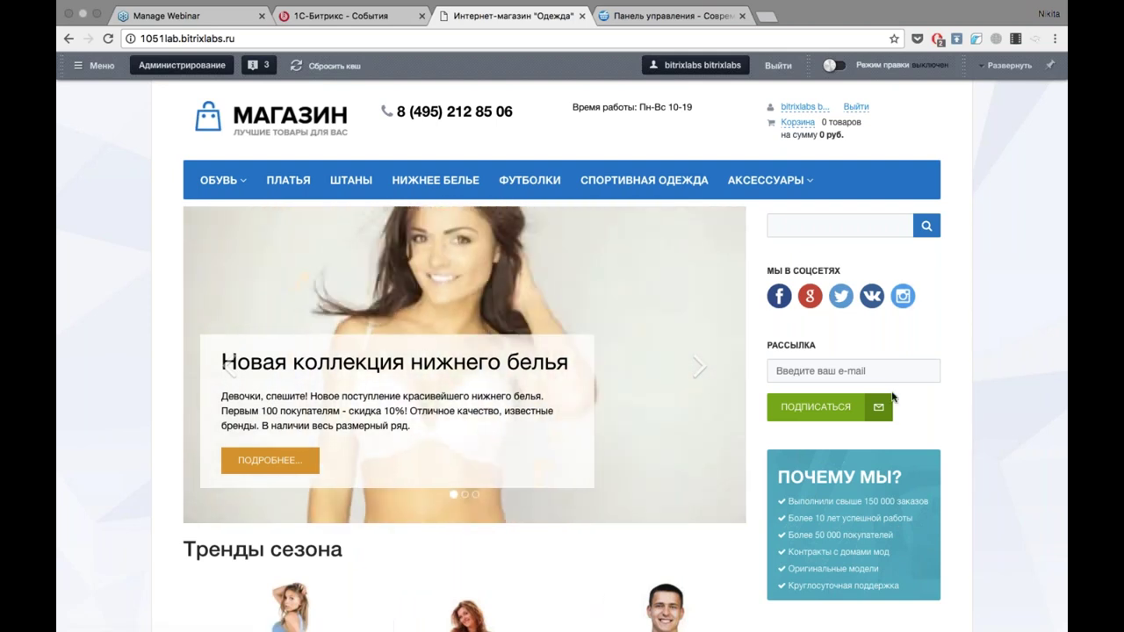
pyautogui.scroll(-5, 699, 363)
pyautogui.scroll(-5, 667, 364)
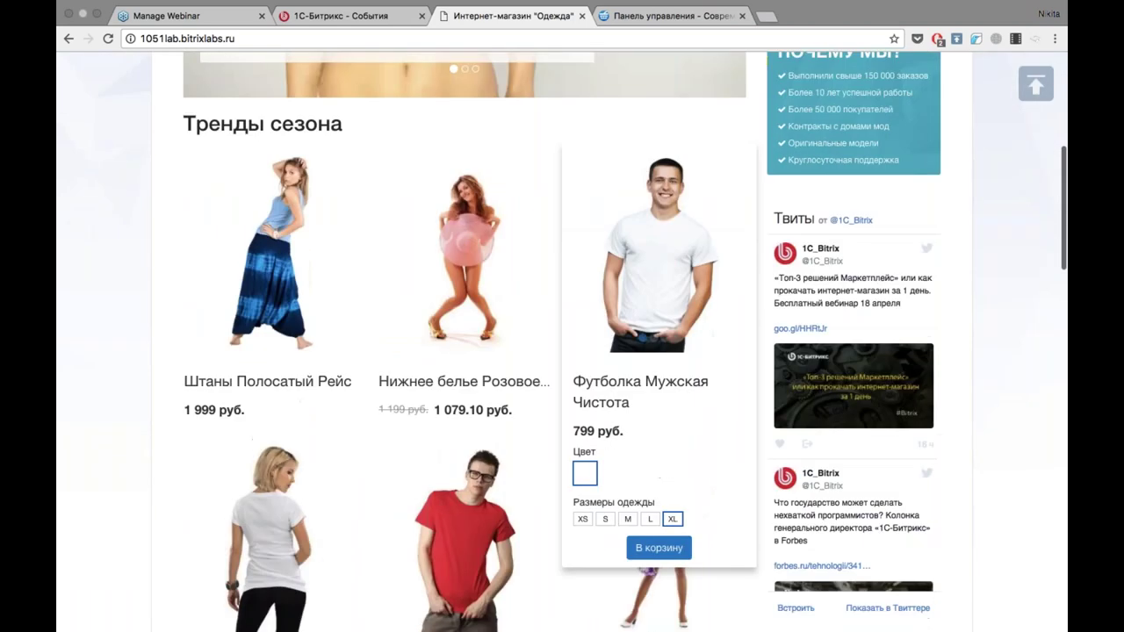
pyautogui.scroll(-1, 979, 363)
pyautogui.scroll(-2, 980, 363)
pyautogui.scroll(2, 980, 363)
pyautogui.scroll(-1, 979, 363)
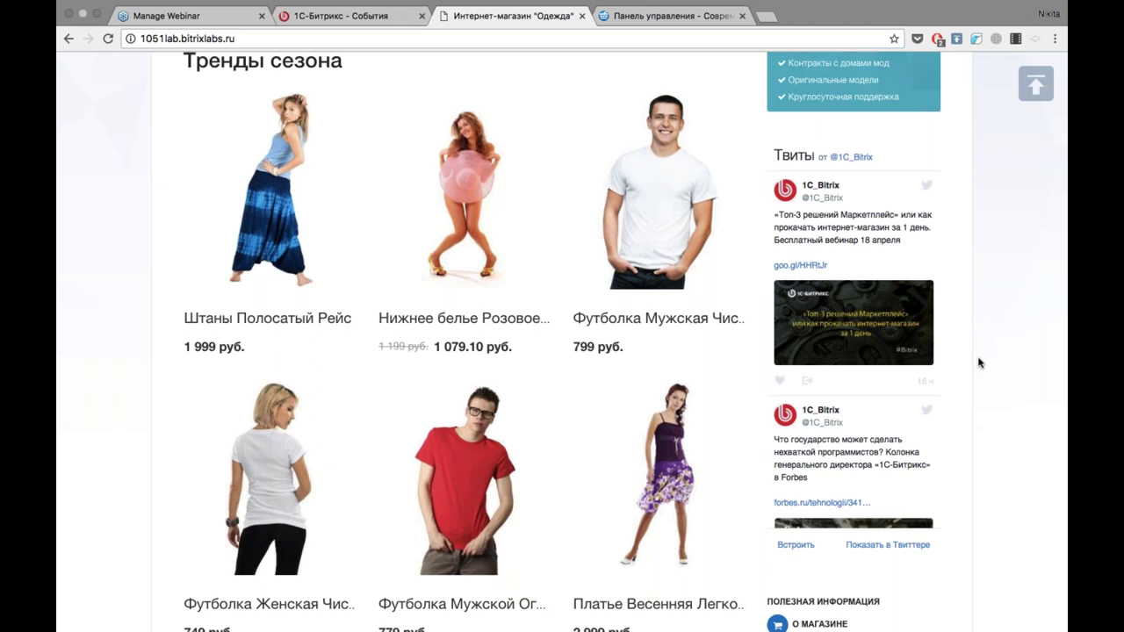
pyautogui.moveTo(464, 219)
pyautogui.scroll(3, 463, 264)
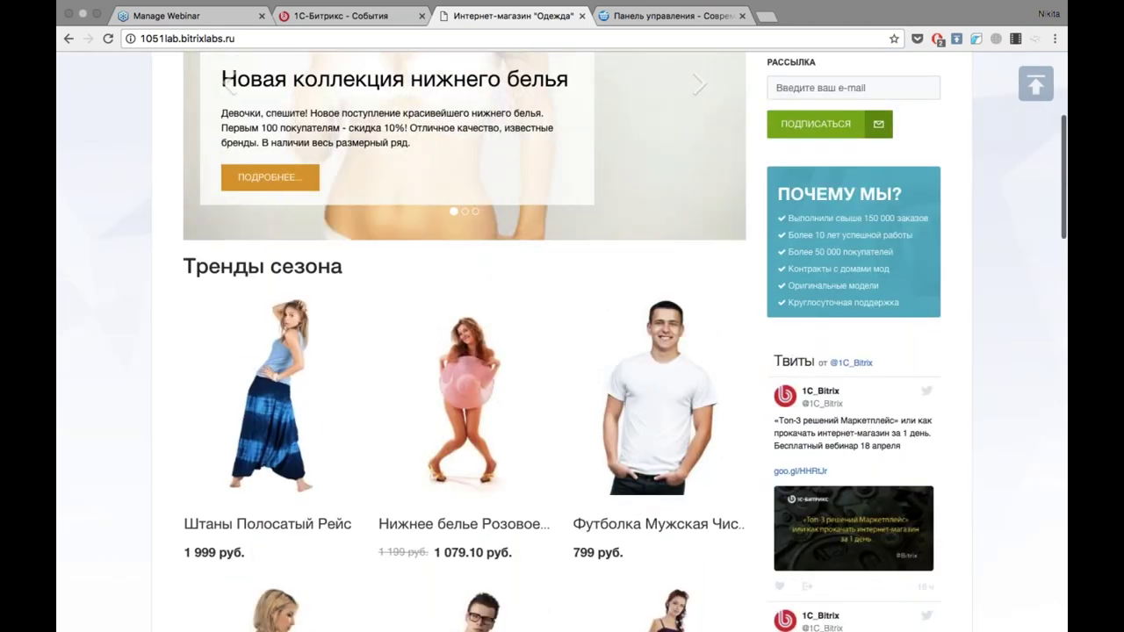
pyautogui.scroll(3, 133, 163)
pyautogui.scroll(-2, 133, 162)
pyautogui.scroll(5, 134, 163)
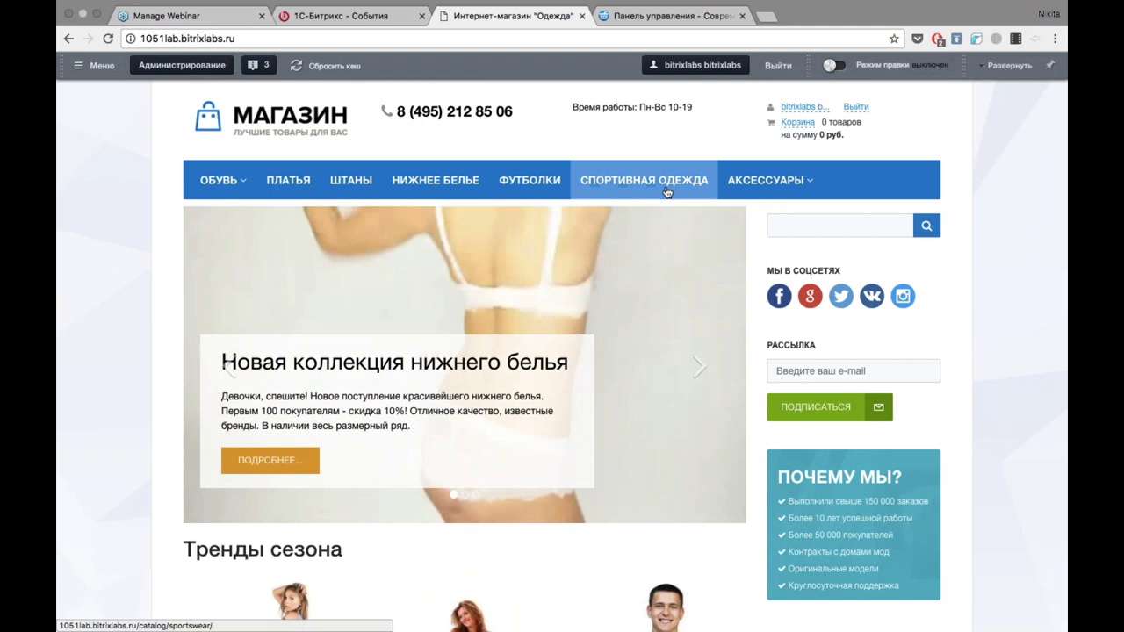
pyautogui.moveTo(770, 195)
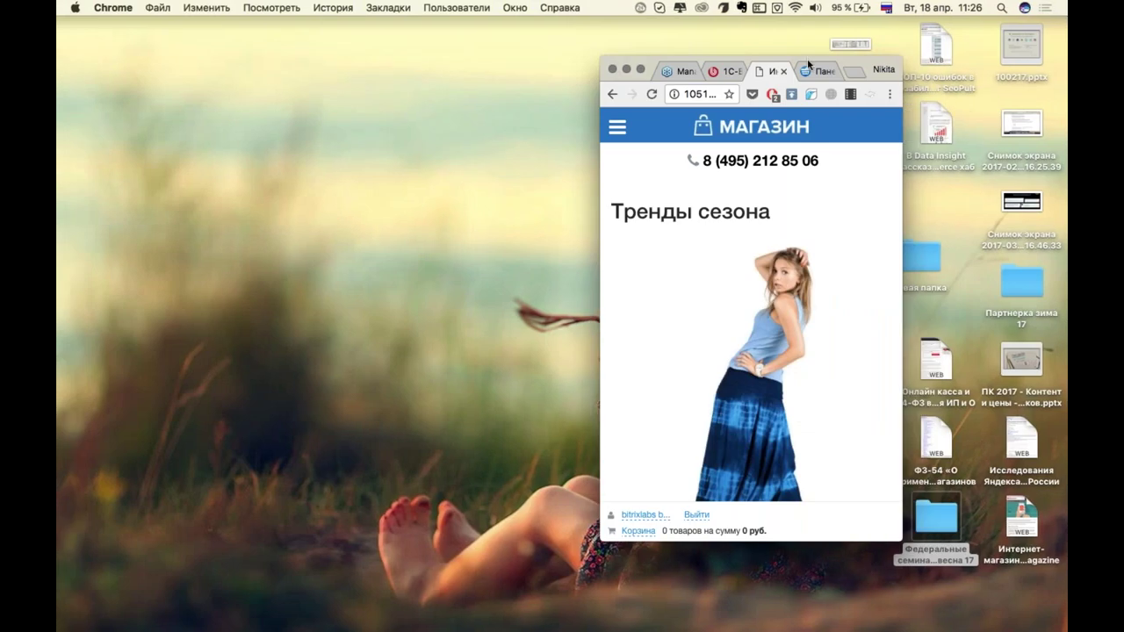
# Move Chrome to the top-left, enlarge it with ctrl+alt+Return, and stretch it taller.
pyautogui.moveTo(807, 56); pyautogui.dragTo(271, 26)
pyautogui.hotkey('ctrl', 'alt', 'Return')
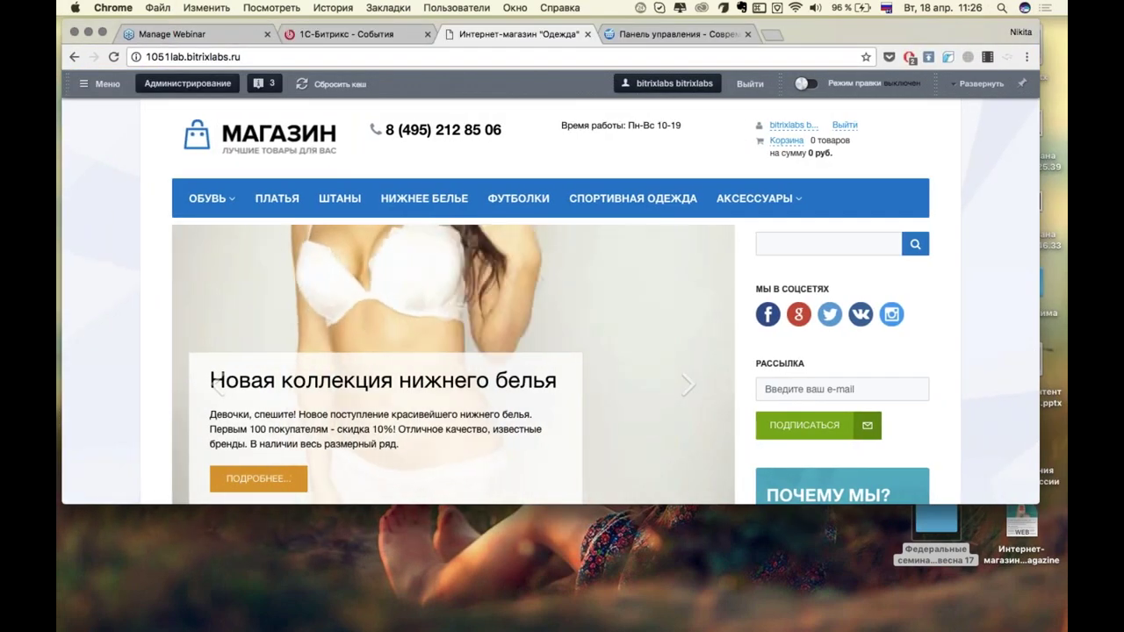
pyautogui.moveTo(691, 504); pyautogui.dragTo(690, 627)
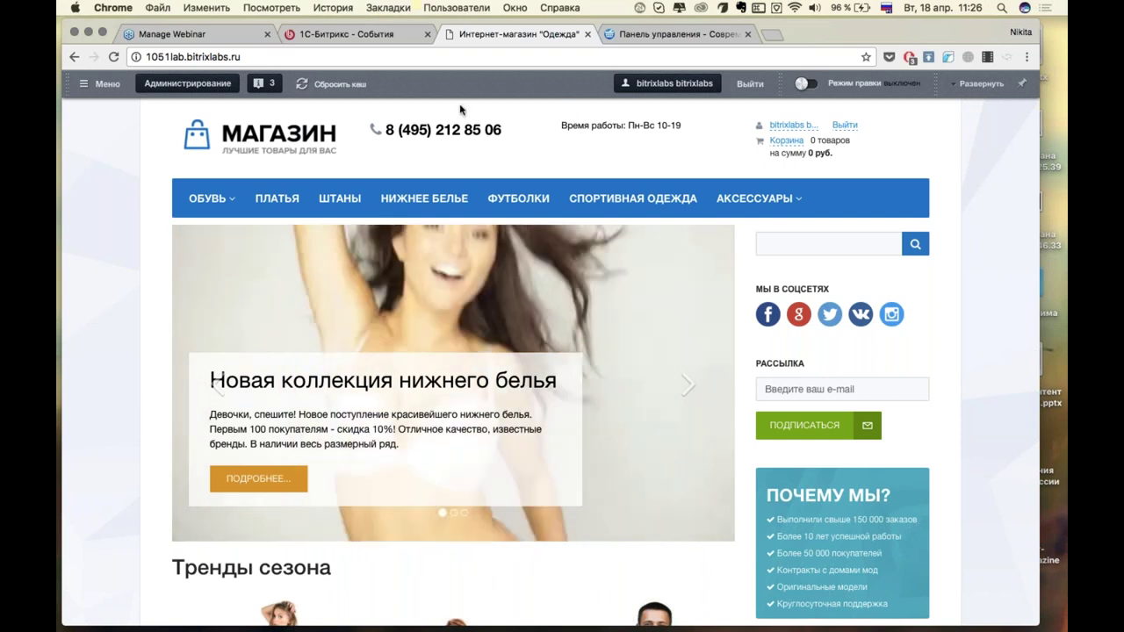
# Switch on Режим правки and update the header phone number in the telephone.php include area.
pyautogui.click(988, 83)
pyautogui.click(687, 460)
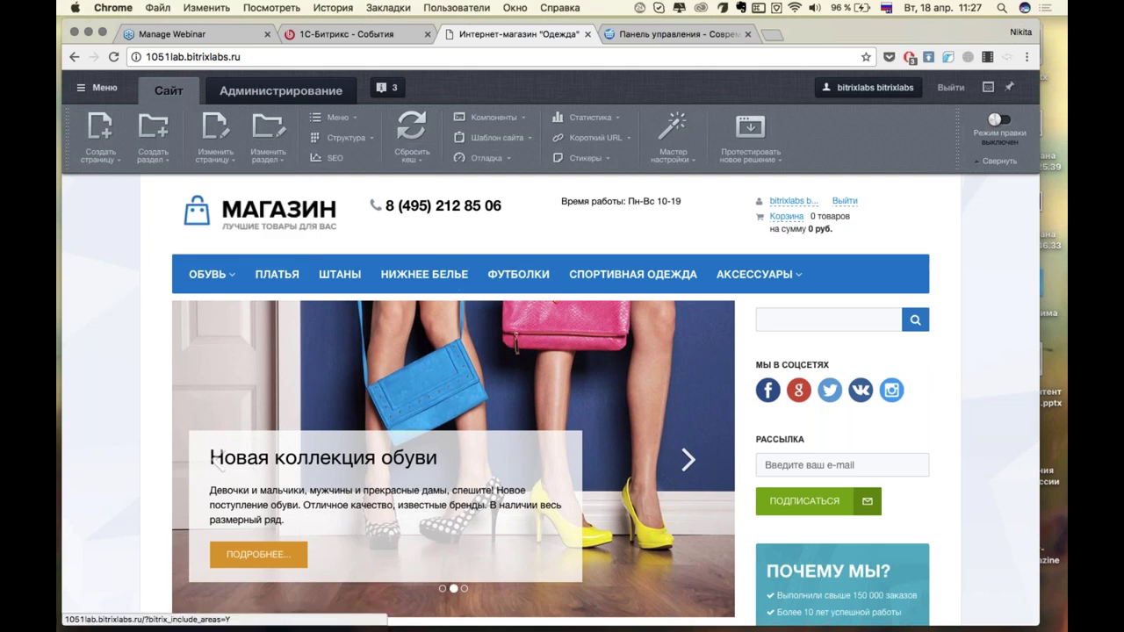
pyautogui.click(994, 119)
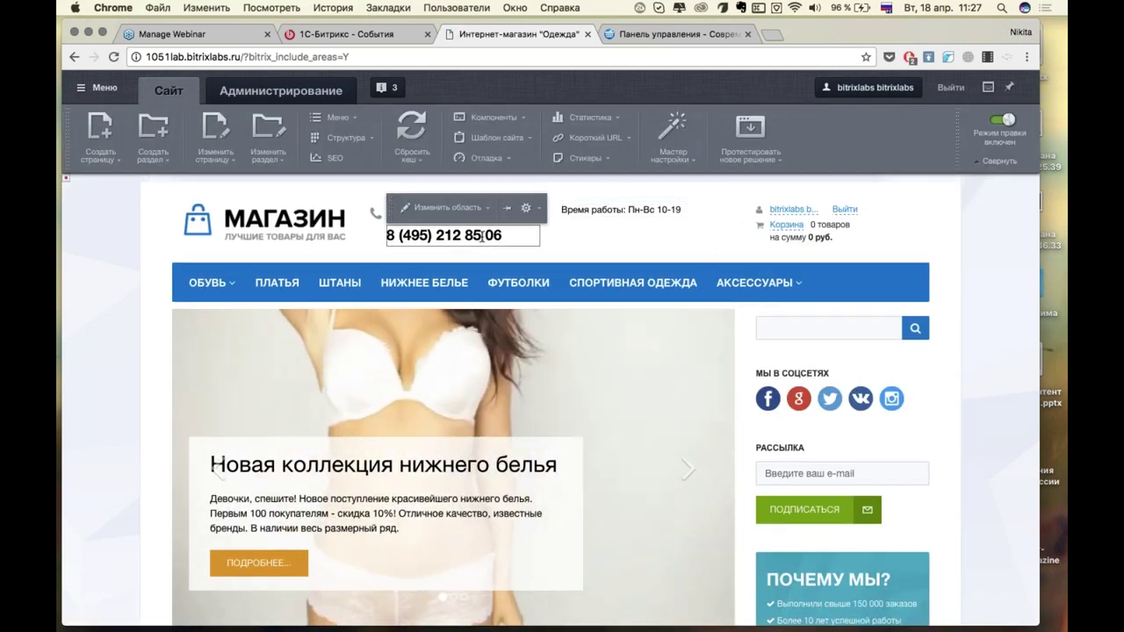
pyautogui.click(446, 207)
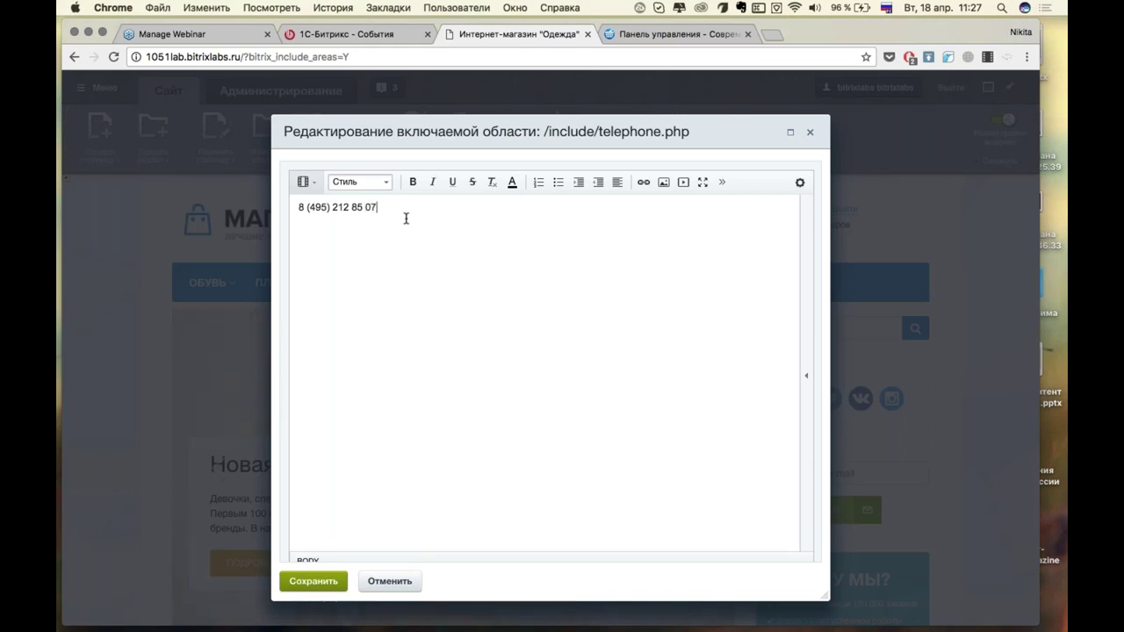
pyautogui.click(313, 582)
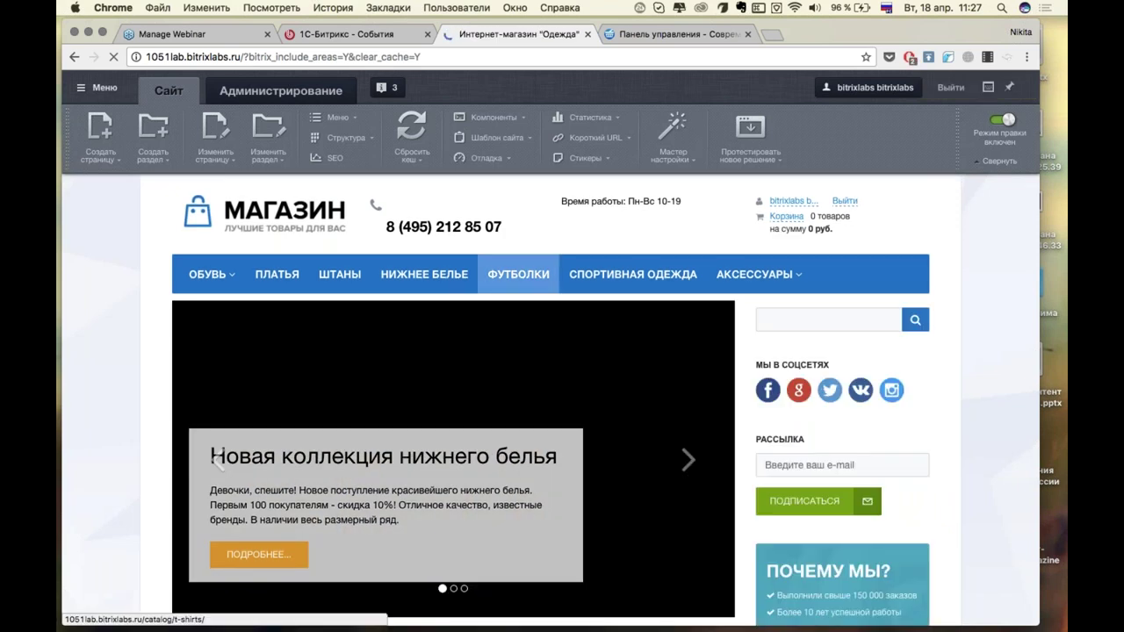
pyautogui.scroll(-3, 514, 244)
pyautogui.scroll(-2, 480, 351)
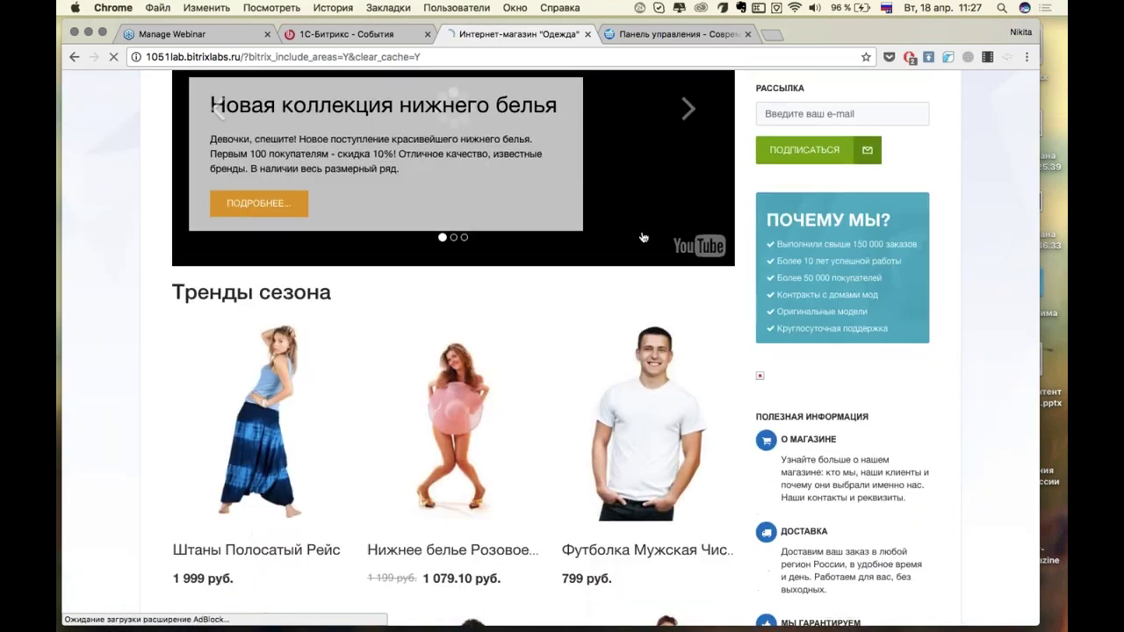
pyautogui.moveTo(480, 352)
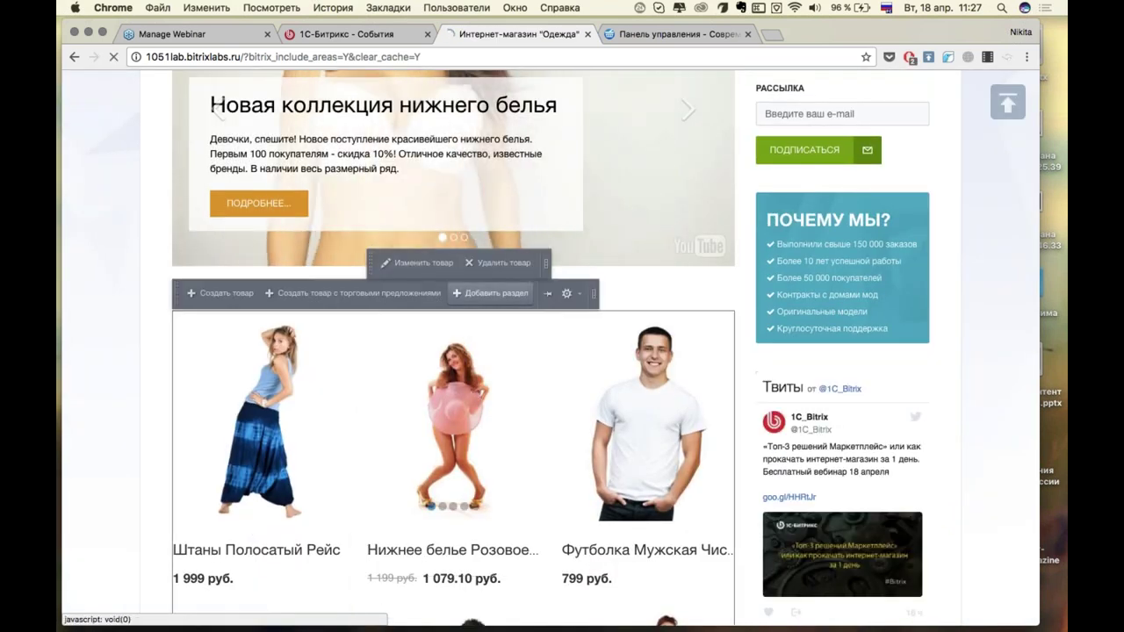
# Open Нижнее белье Розовое Смущенье for editing and assign only the Нижнее белье section.
pyautogui.click(403, 261)
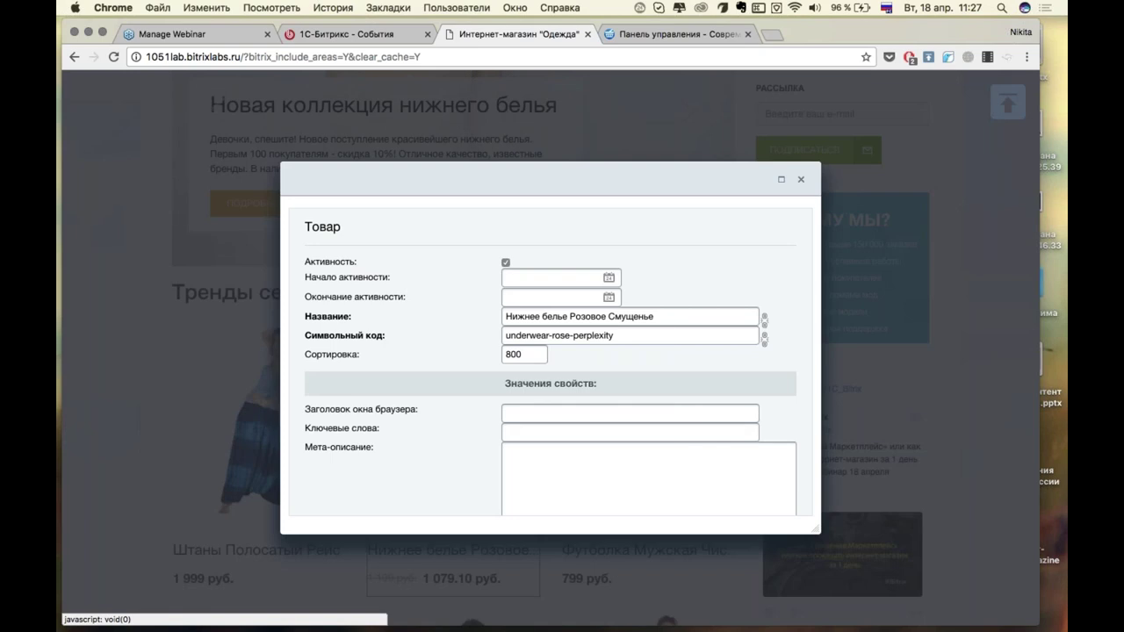
pyautogui.scroll(-5, 716, 316)
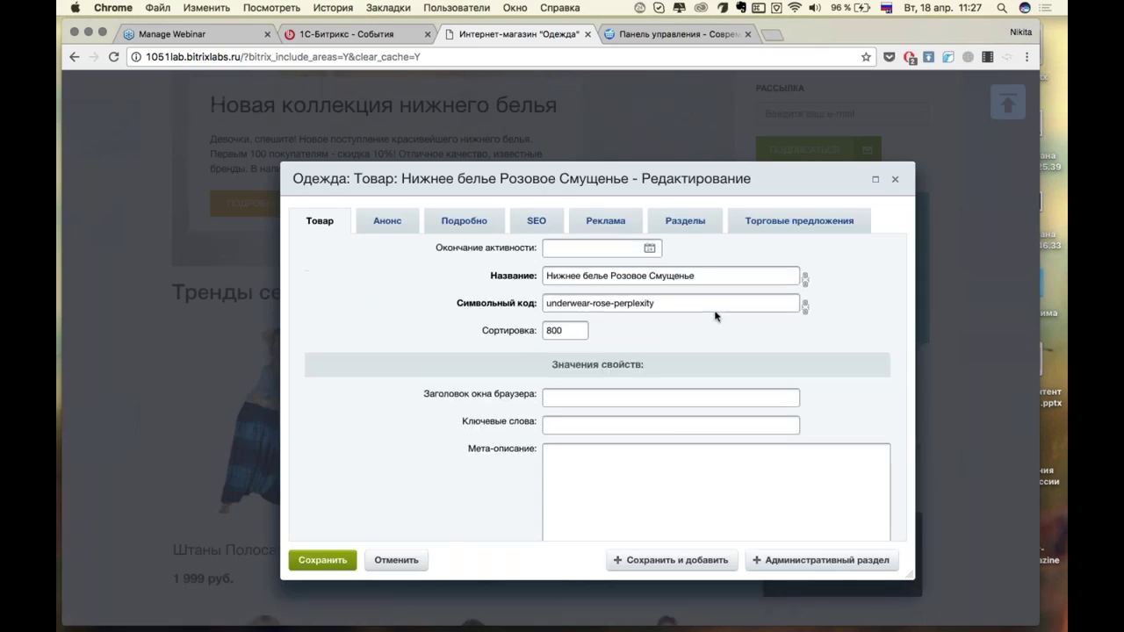
pyautogui.scroll(-10, 716, 316)
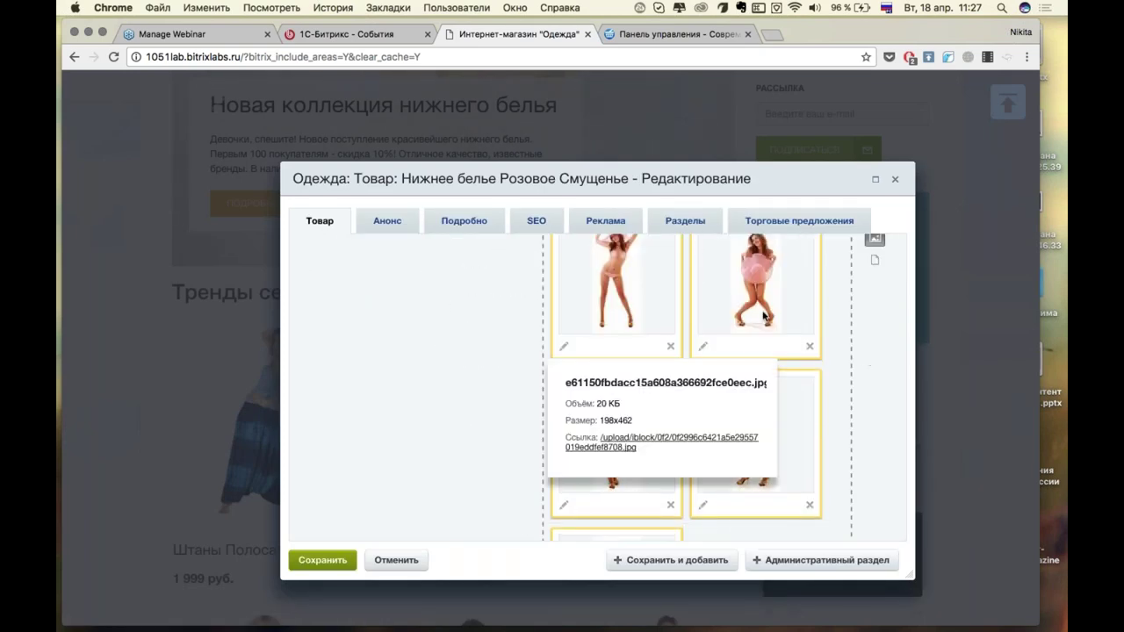
pyautogui.click(688, 230)
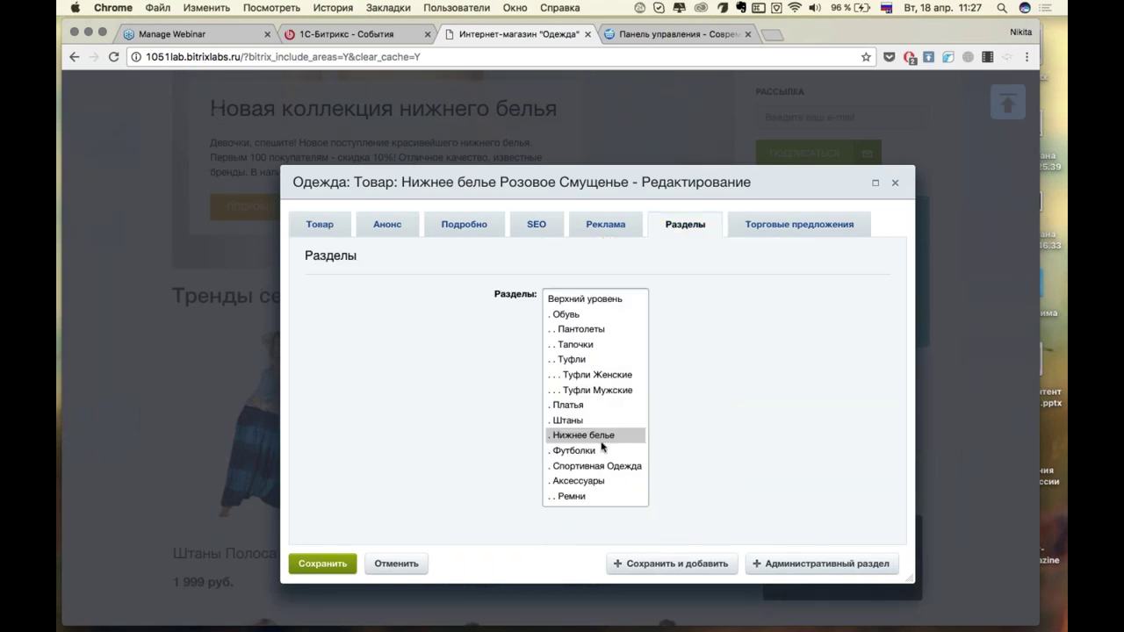
pyautogui.click(606, 437)
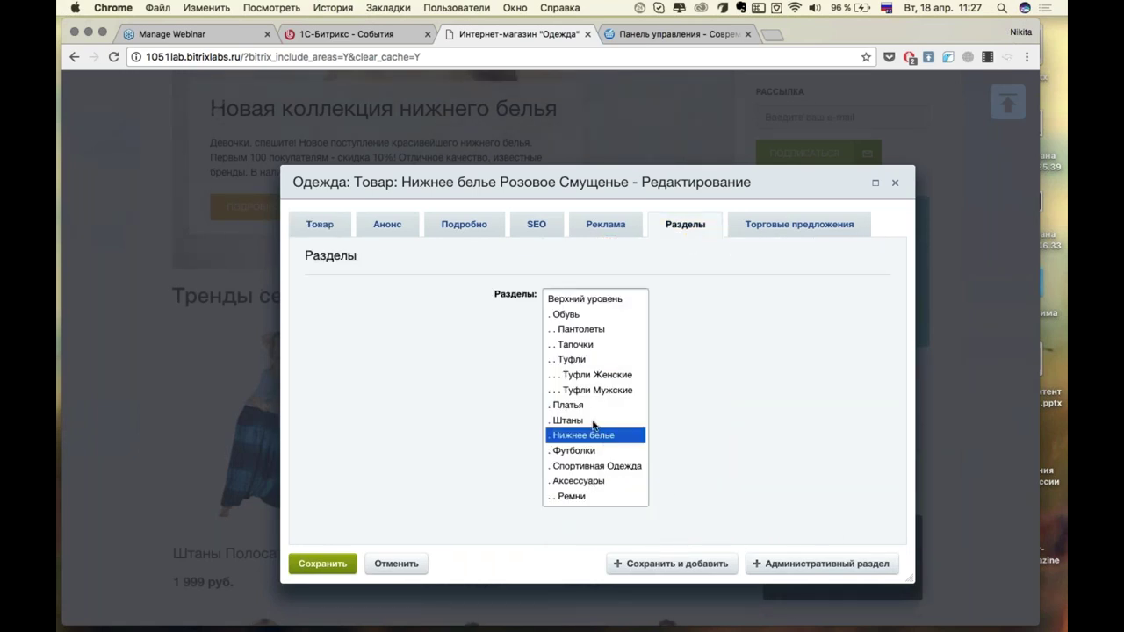
pyautogui.click(594, 423)
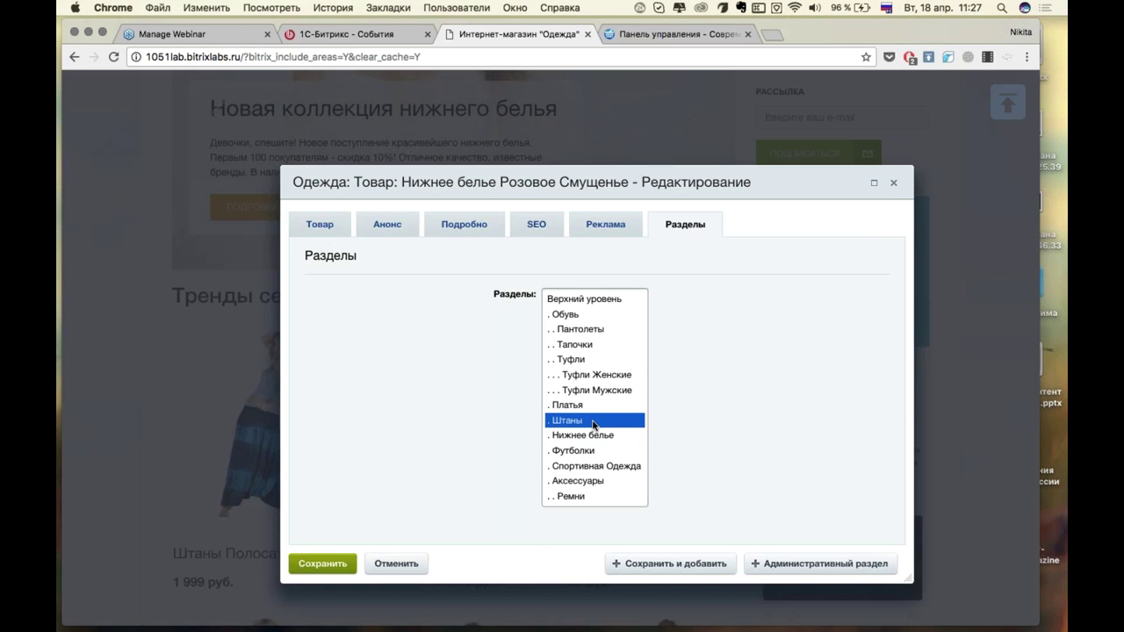
pyautogui.keyDown('super'); pyautogui.click(582, 438); pyautogui.keyUp('super')
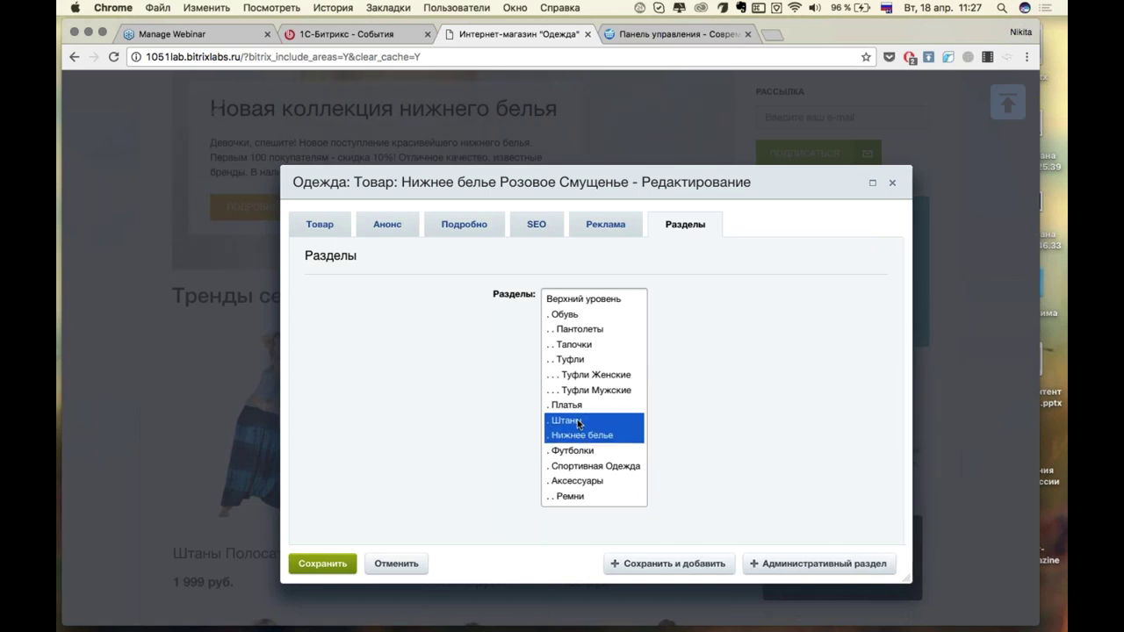
pyautogui.click(576, 419)
pyautogui.click(571, 435)
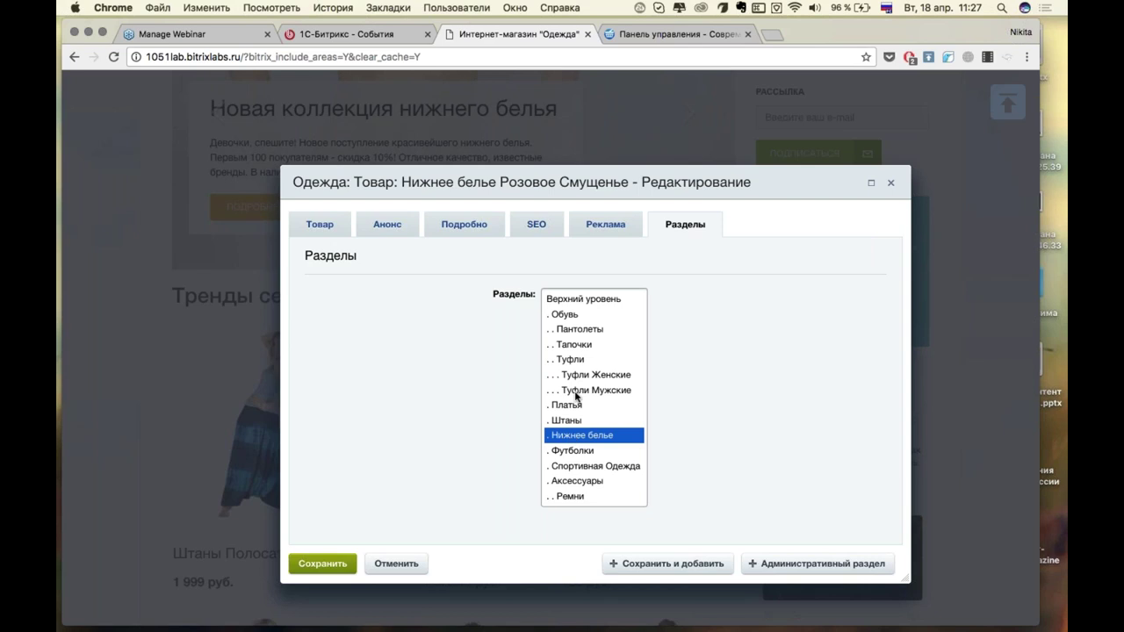
# Review the advertising, SEO, detail and announcement tabs, then save the product.
pyautogui.click(625, 233)
pyautogui.click(667, 228)
pyautogui.click(574, 232)
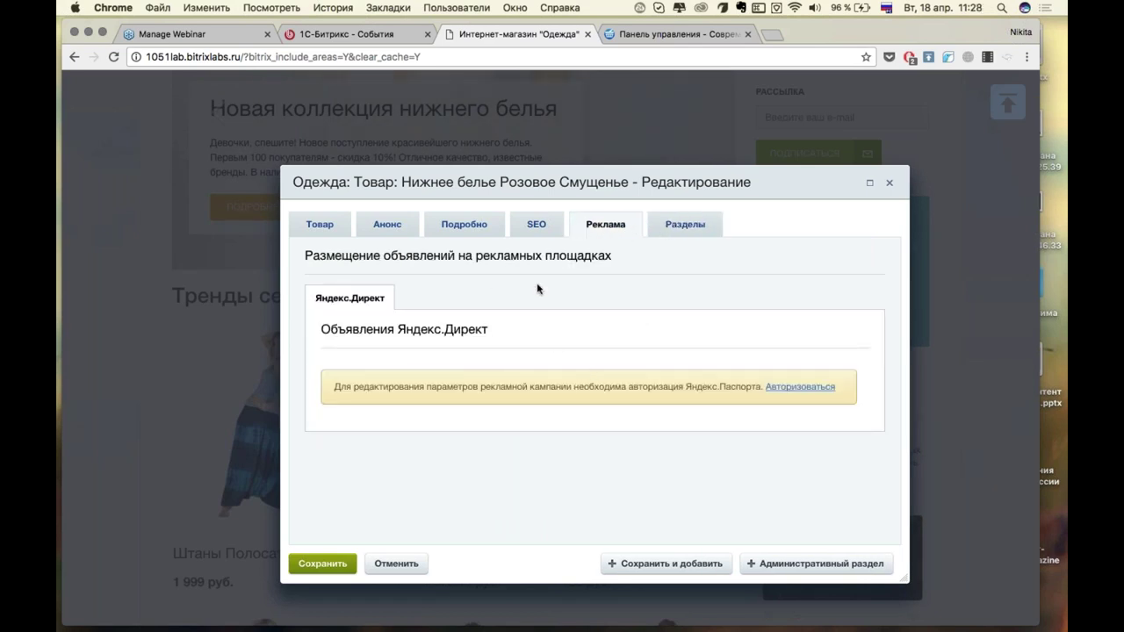
pyautogui.click(532, 231)
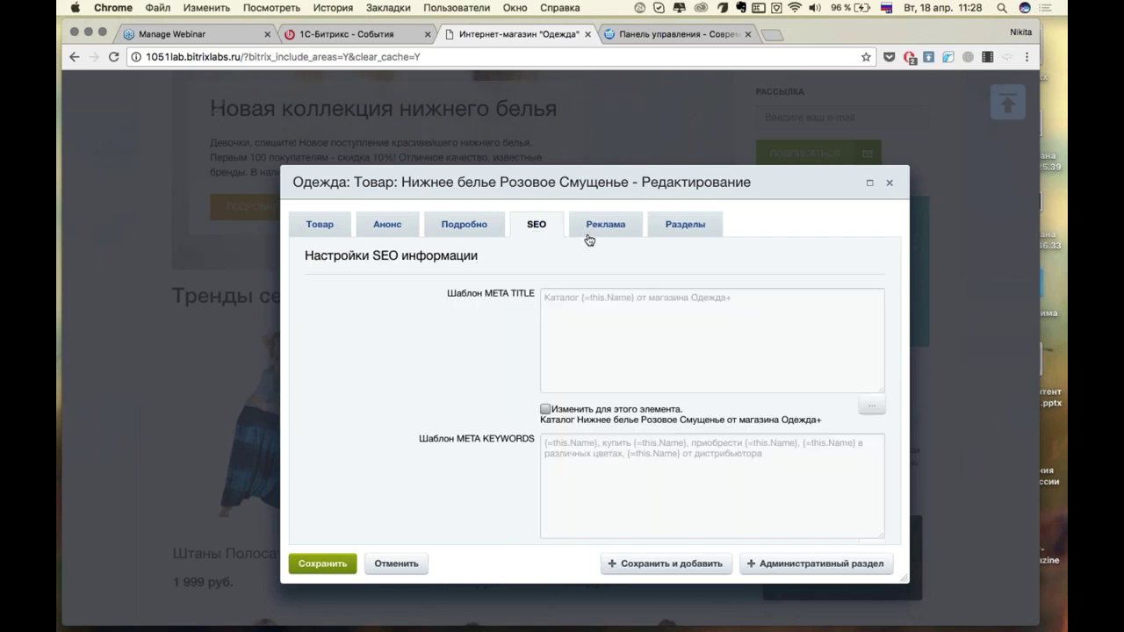
pyautogui.click(462, 230)
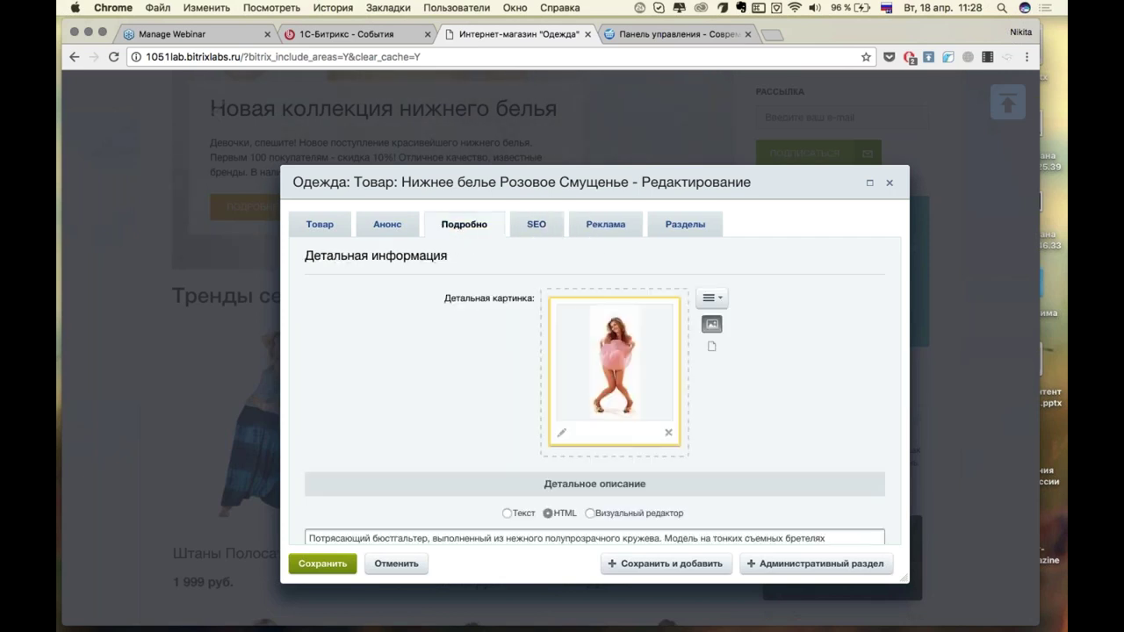
pyautogui.scroll(-2, 420, 252)
pyautogui.click(388, 224)
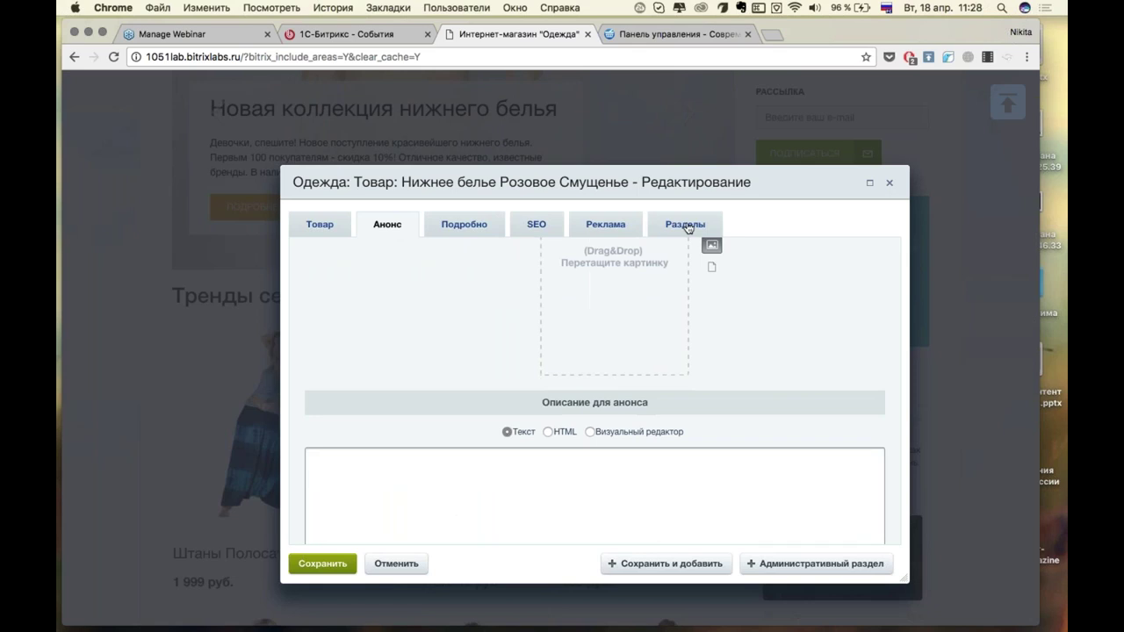
pyautogui.click(685, 225)
pyautogui.scroll(-4, 699, 350)
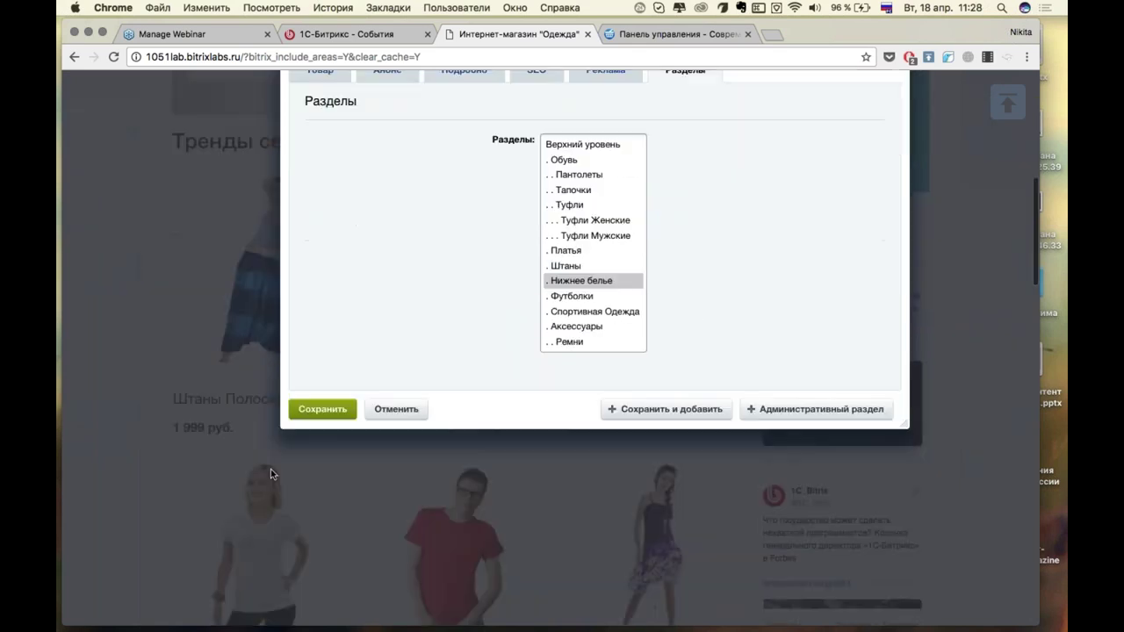
pyautogui.click(320, 414)
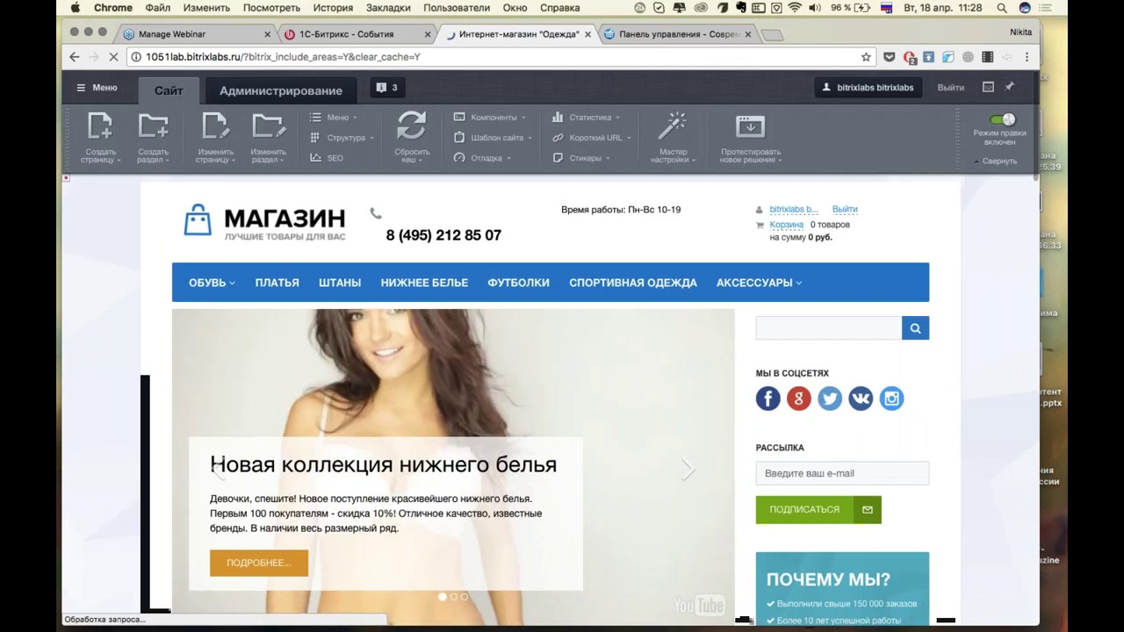
# Go to the О магазине page from the footer and open its /about/index.php content in the visual editor.
pyautogui.scroll(-20, 551, 326)
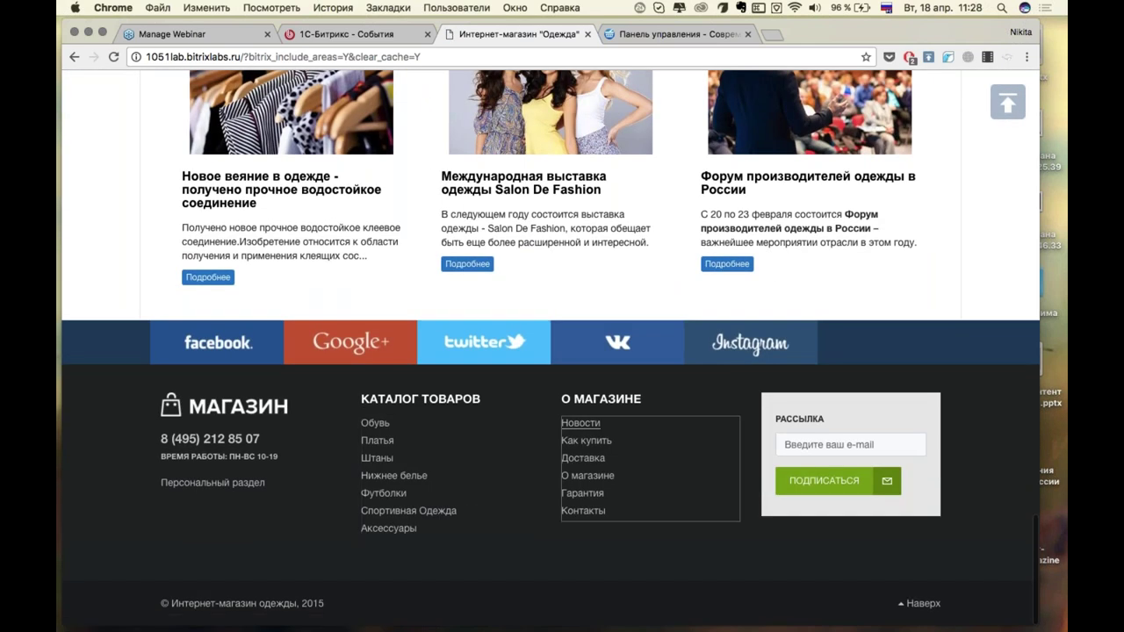
pyautogui.moveTo(615, 398)
pyautogui.moveTo(594, 443)
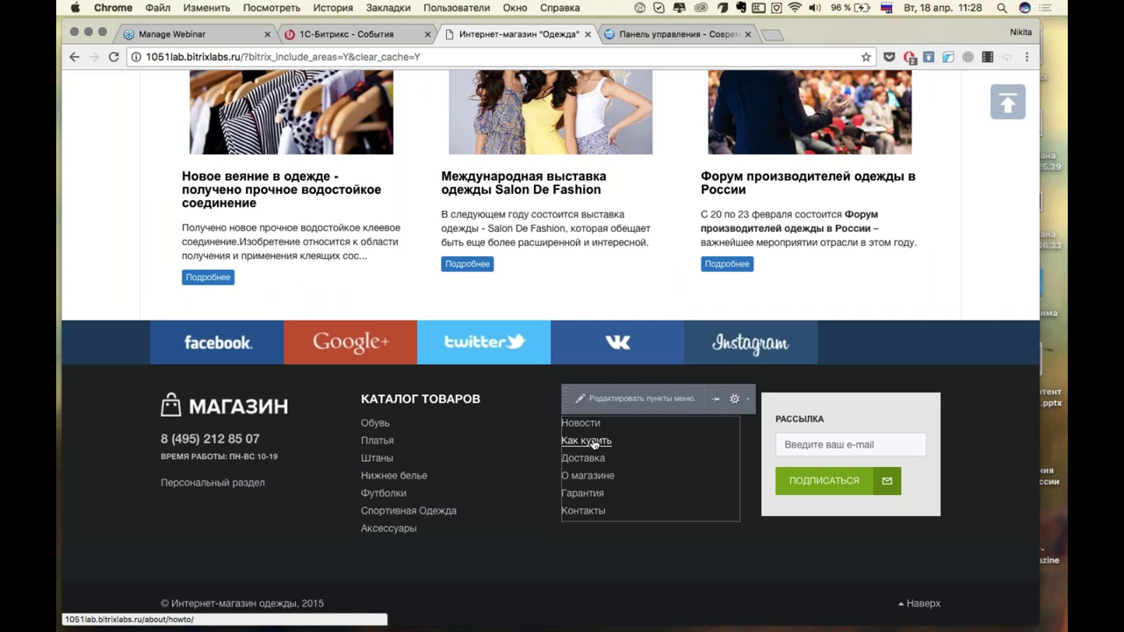
pyautogui.click(579, 477)
pyautogui.scroll(-4, 419, 304)
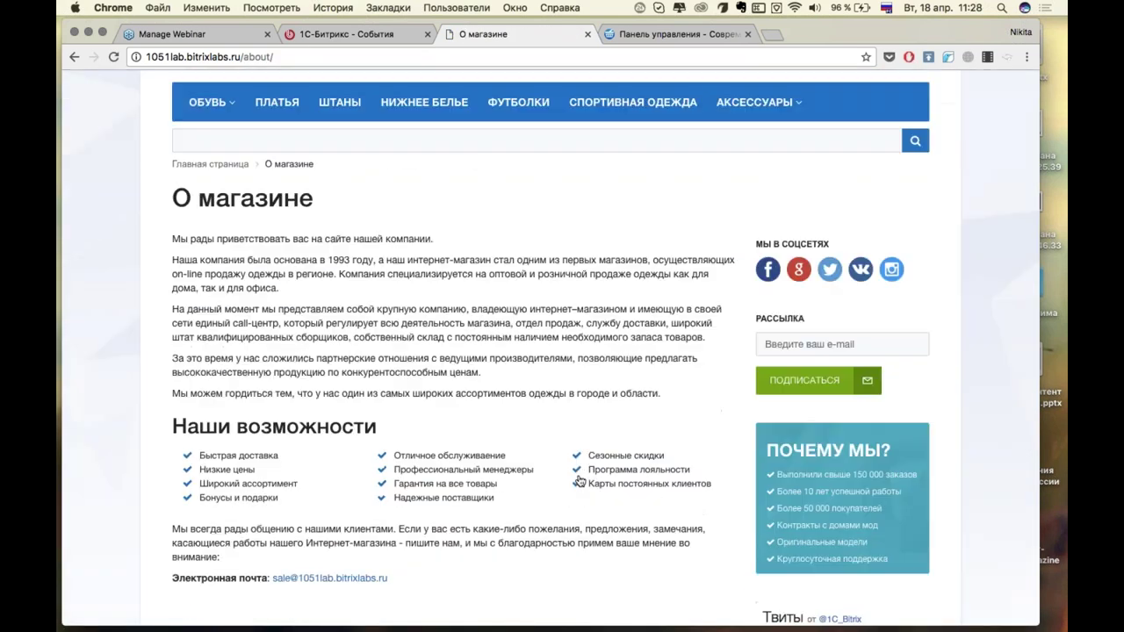
pyautogui.moveTo(247, 252)
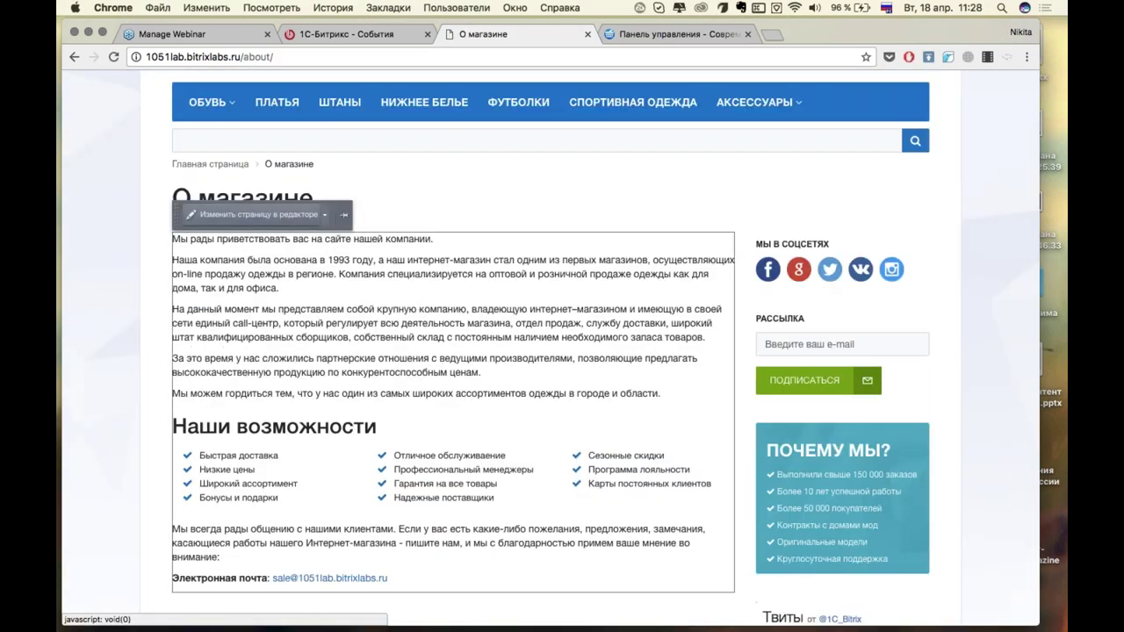
pyautogui.click(249, 216)
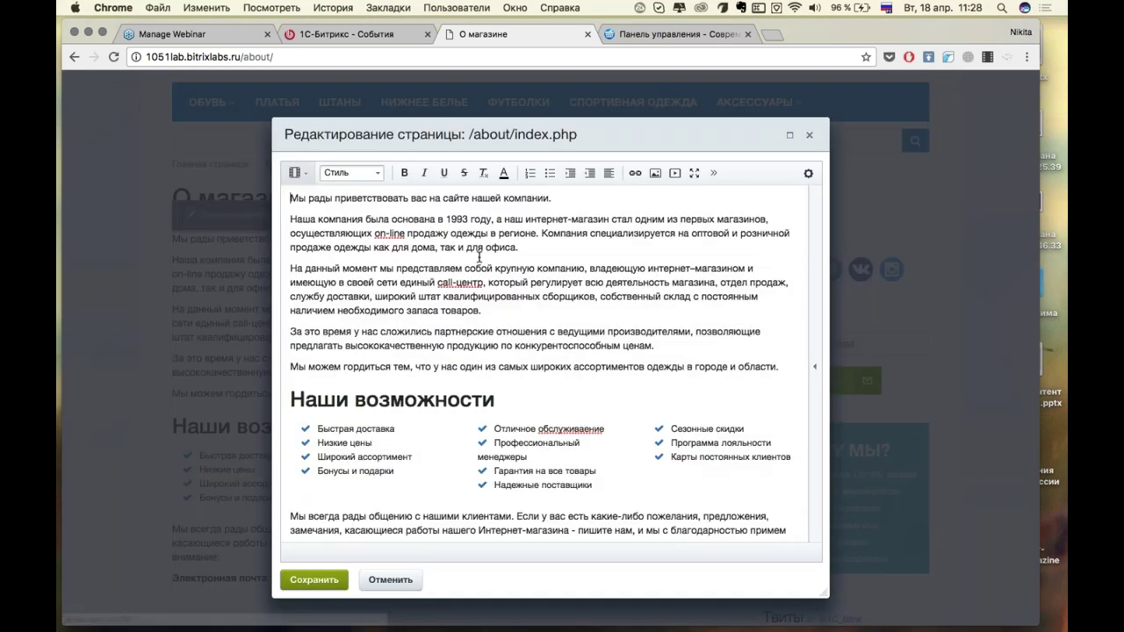
# Show the components panel and bold the opening words of 'Наша компания была основана'.
pyautogui.click(818, 357)
pyautogui.scroll(1, 525, 264)
pyautogui.scroll(-3, 421, 386)
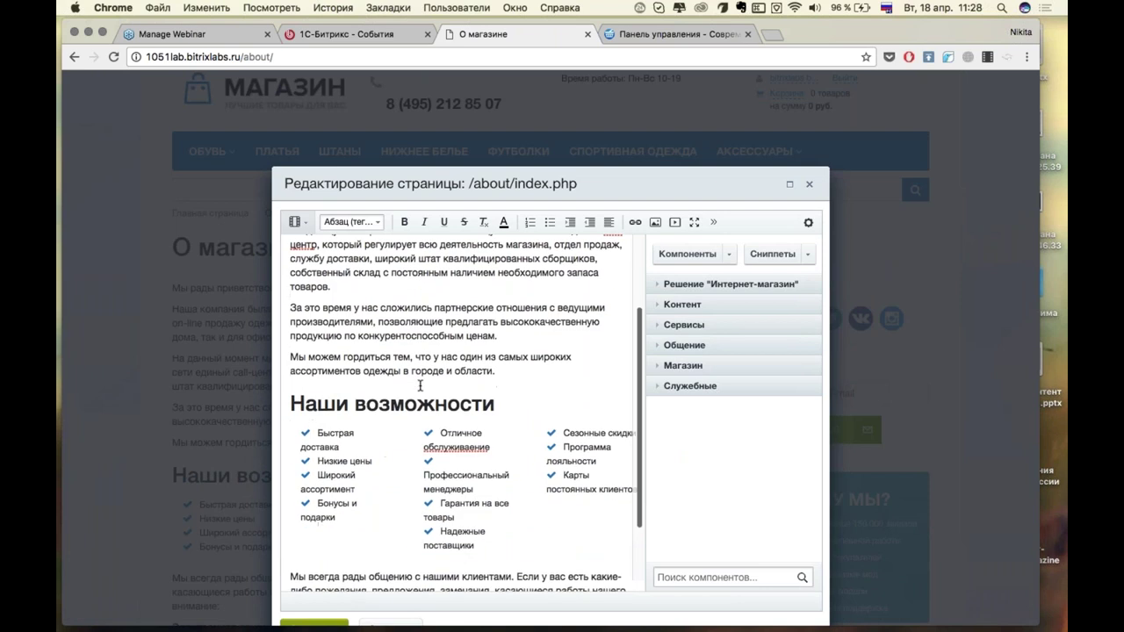
pyautogui.scroll(3, 421, 386)
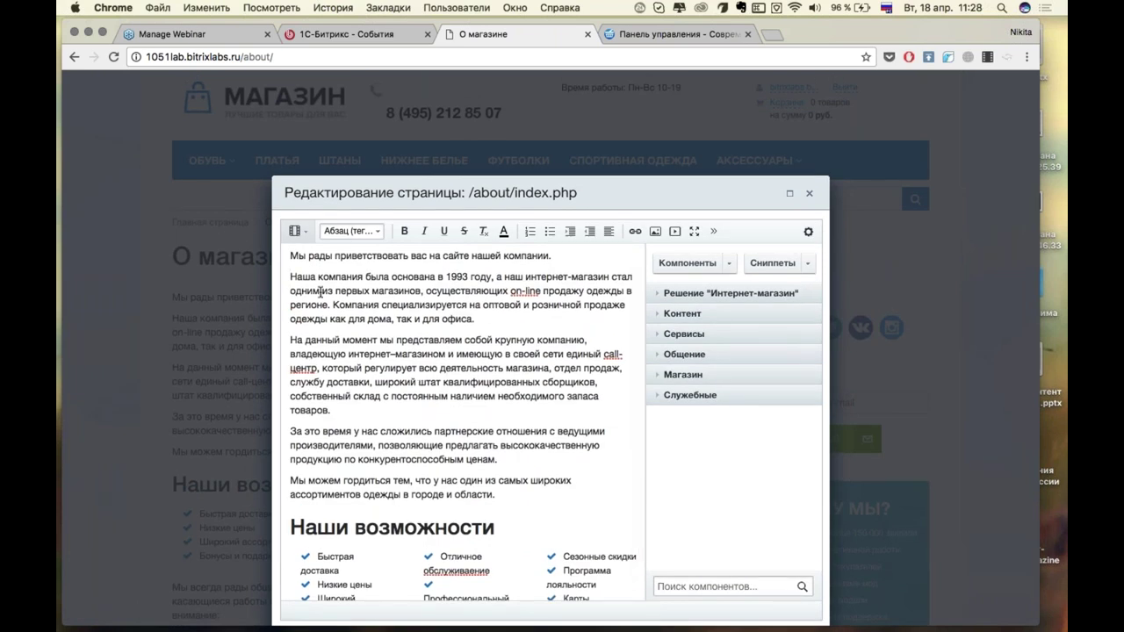
pyautogui.moveTo(303, 277); pyautogui.dragTo(414, 280)
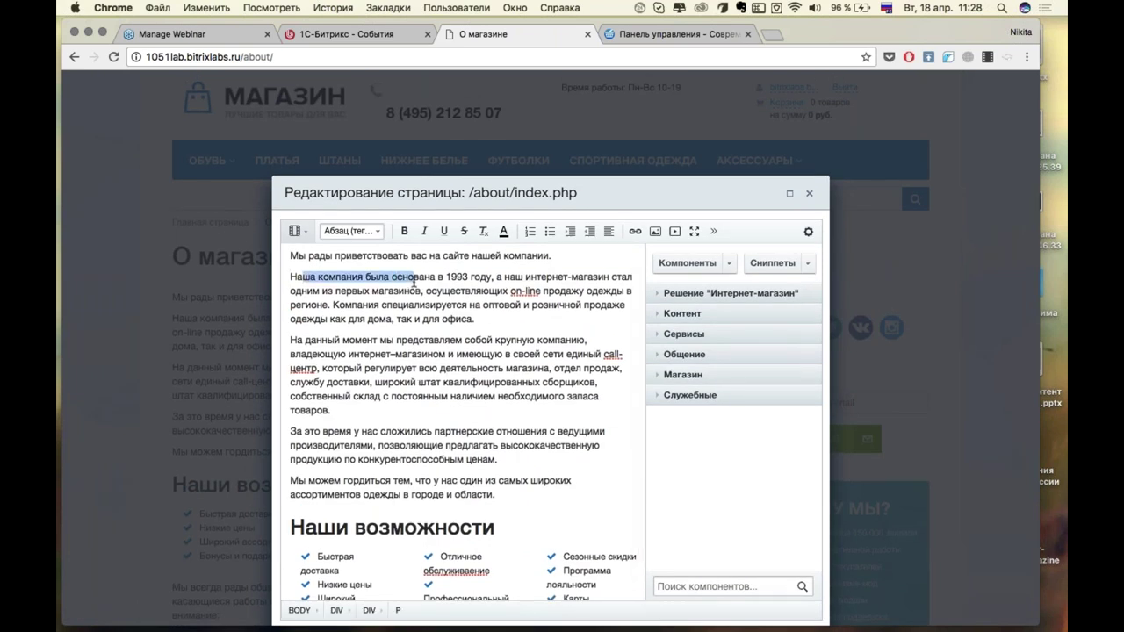
pyautogui.click(404, 231)
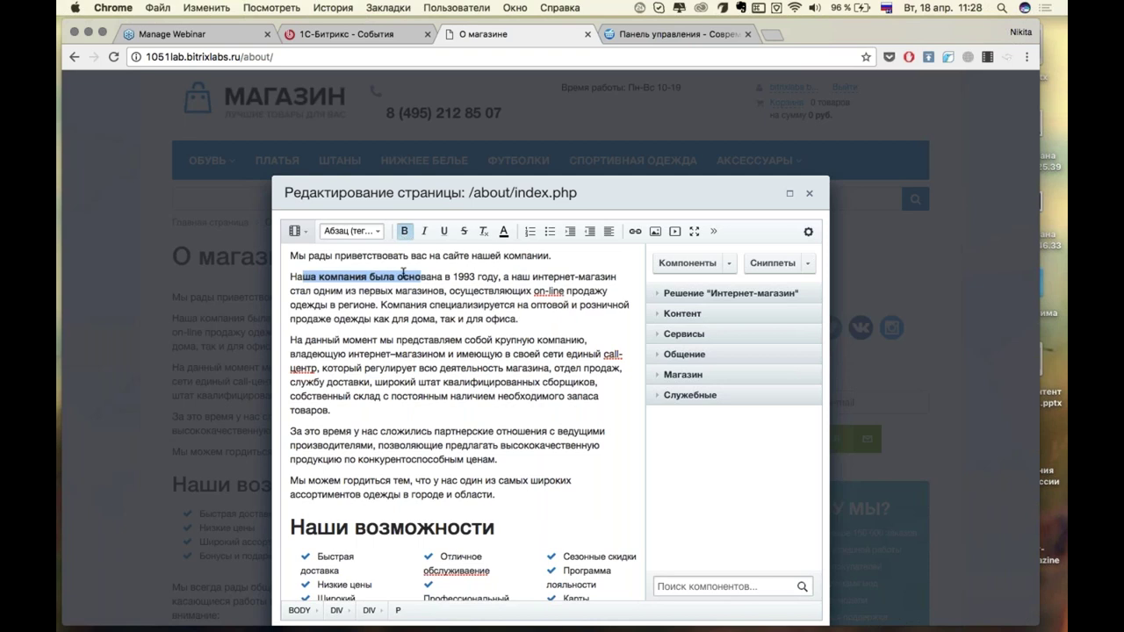
pyautogui.click(425, 264)
# Insert an empty paragraph after the greeting line and expand the Магазин component group.
pyautogui.click(555, 255)
pyautogui.press('Return')
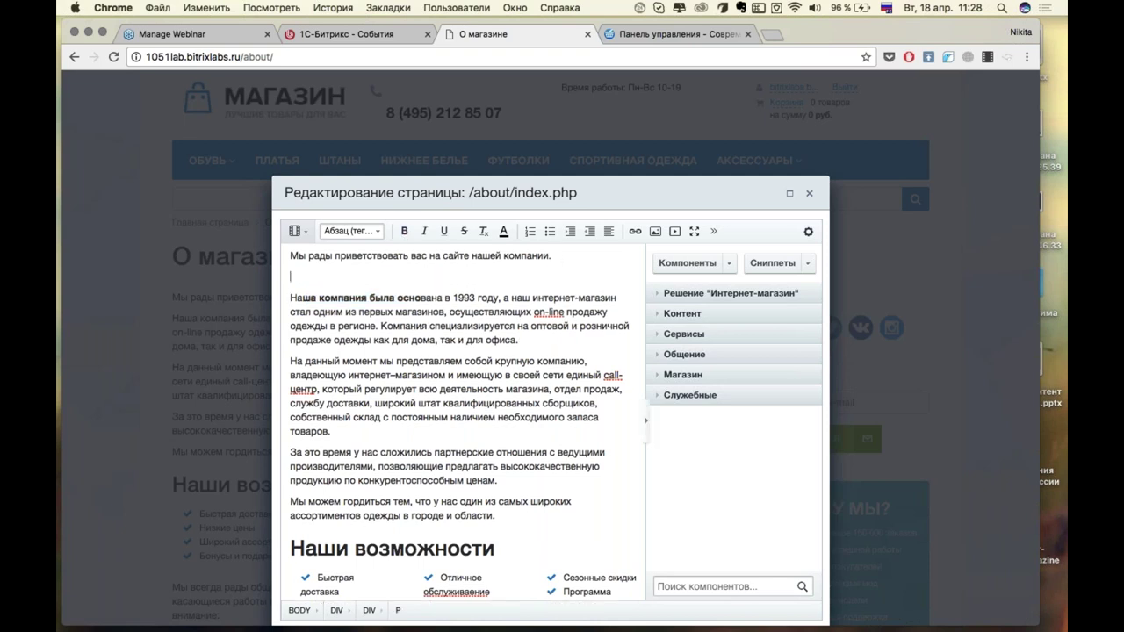
pyautogui.click(663, 375)
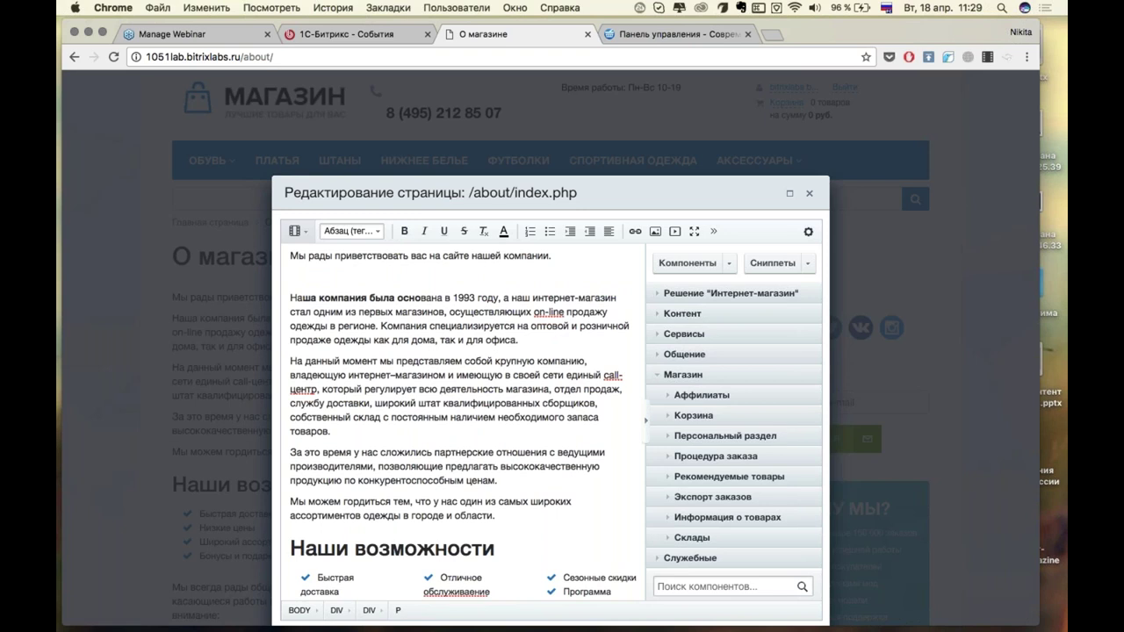
# Drag Склады > Информация о складе into the page text and accept its default settings.
pyautogui.click(666, 537)
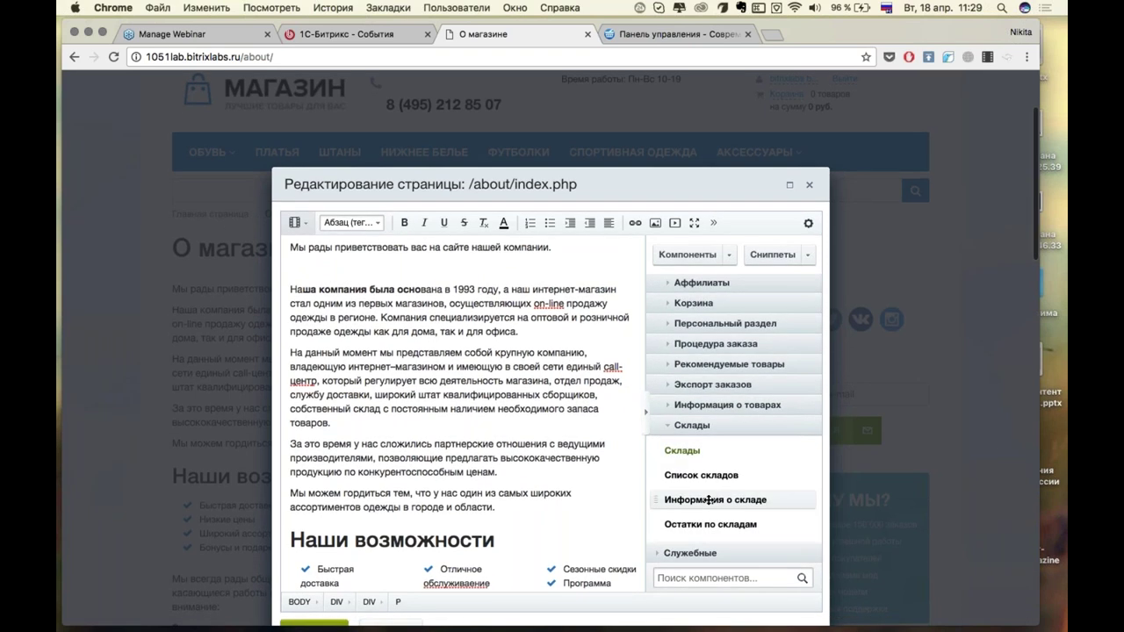
pyautogui.moveTo(709, 499); pyautogui.dragTo(496, 292)
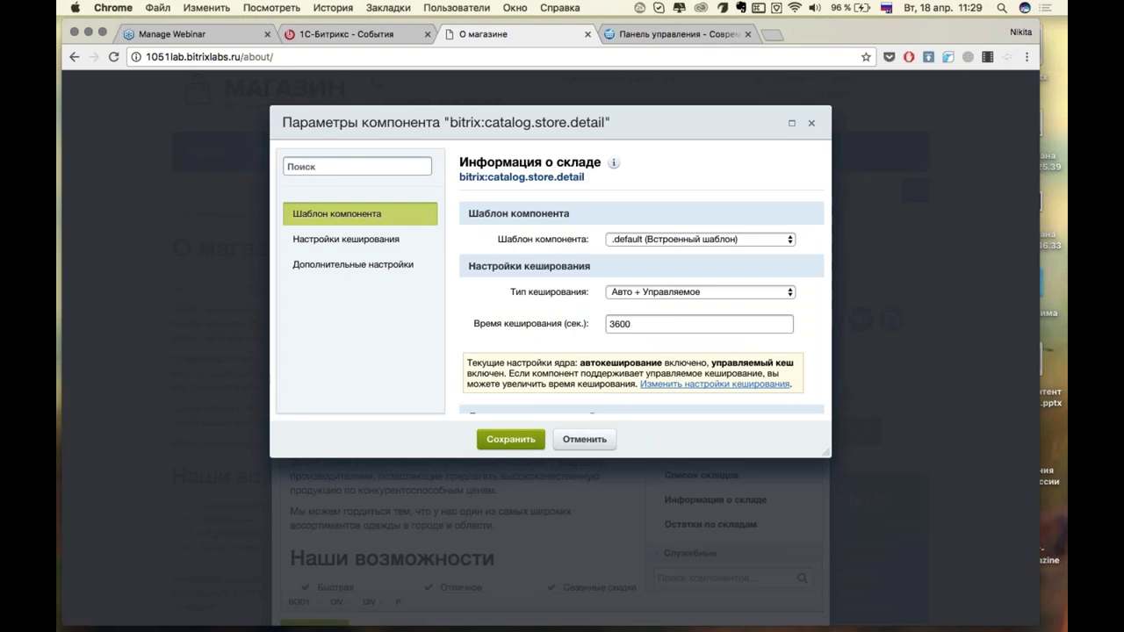
pyautogui.scroll(-3, 600, 248)
pyautogui.scroll(3, 597, 247)
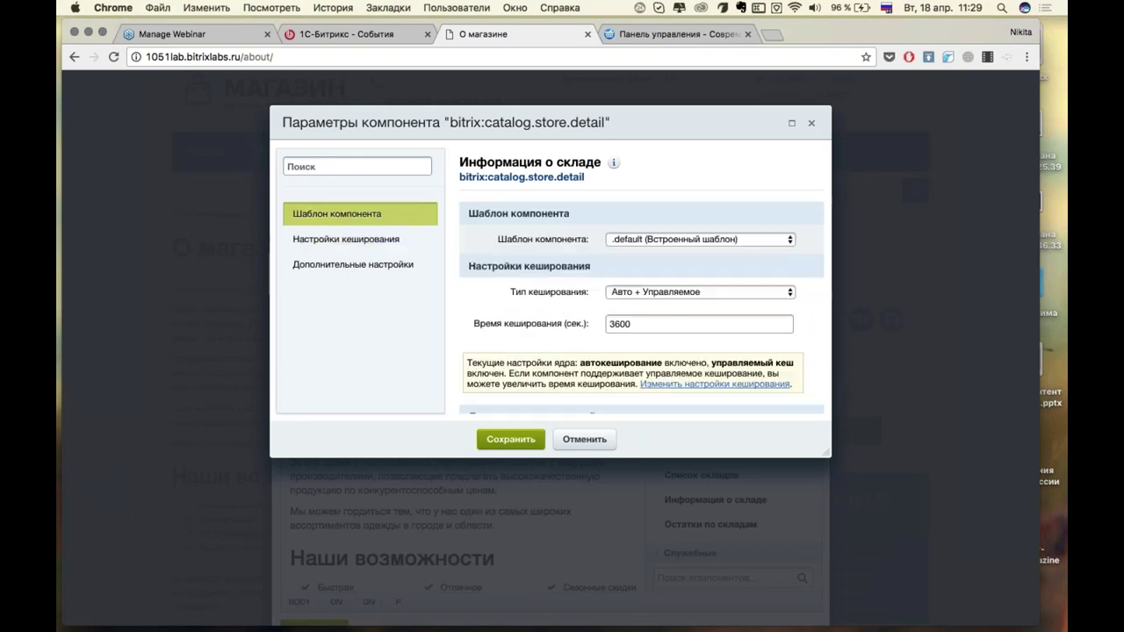
pyautogui.scroll(-4, 597, 248)
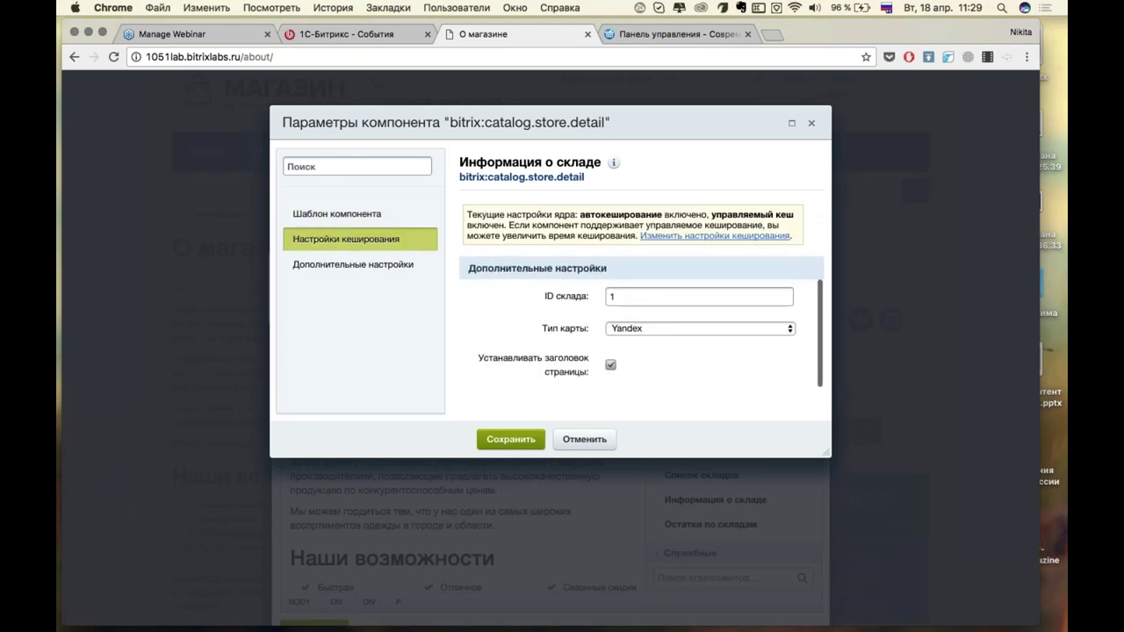
pyautogui.click(518, 442)
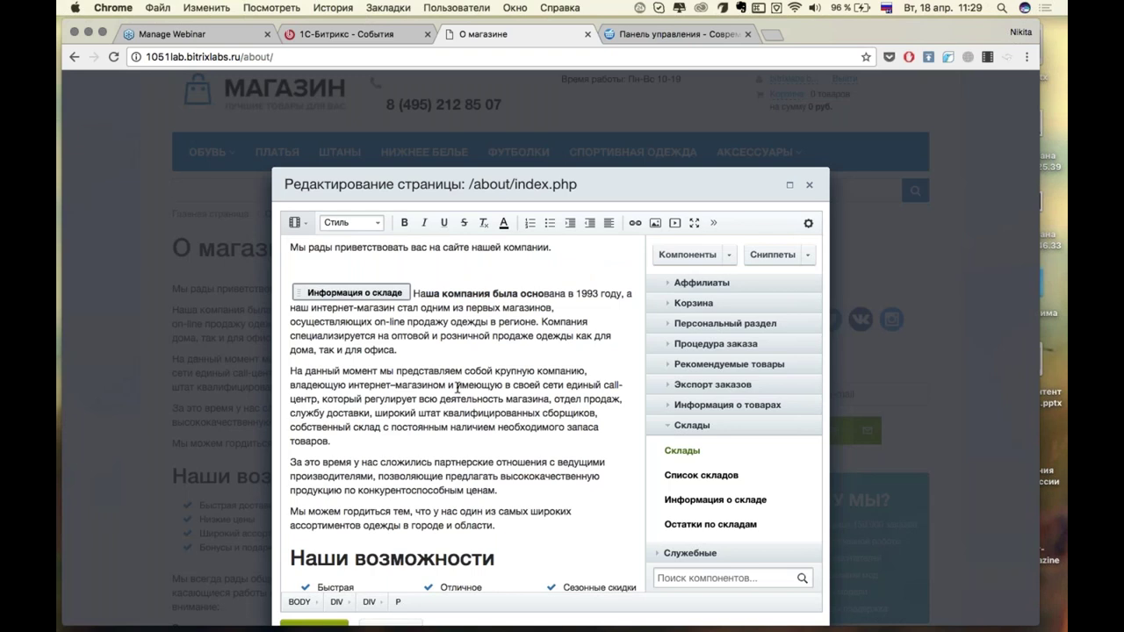
# Try repositioning the inserted store component, then delete it and the leftover empty line.
pyautogui.click(414, 296)
pyautogui.click(414, 296)
pyautogui.click(414, 296)
pyautogui.click(414, 296)
pyautogui.click(414, 296)
pyautogui.press('Return')
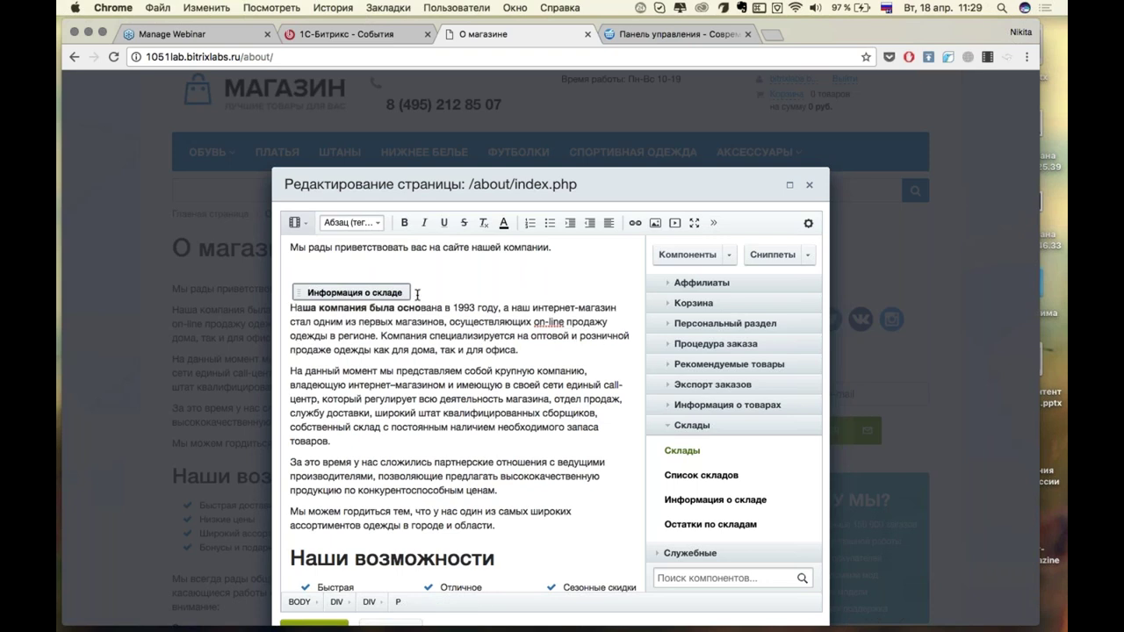
pyautogui.press('Up')
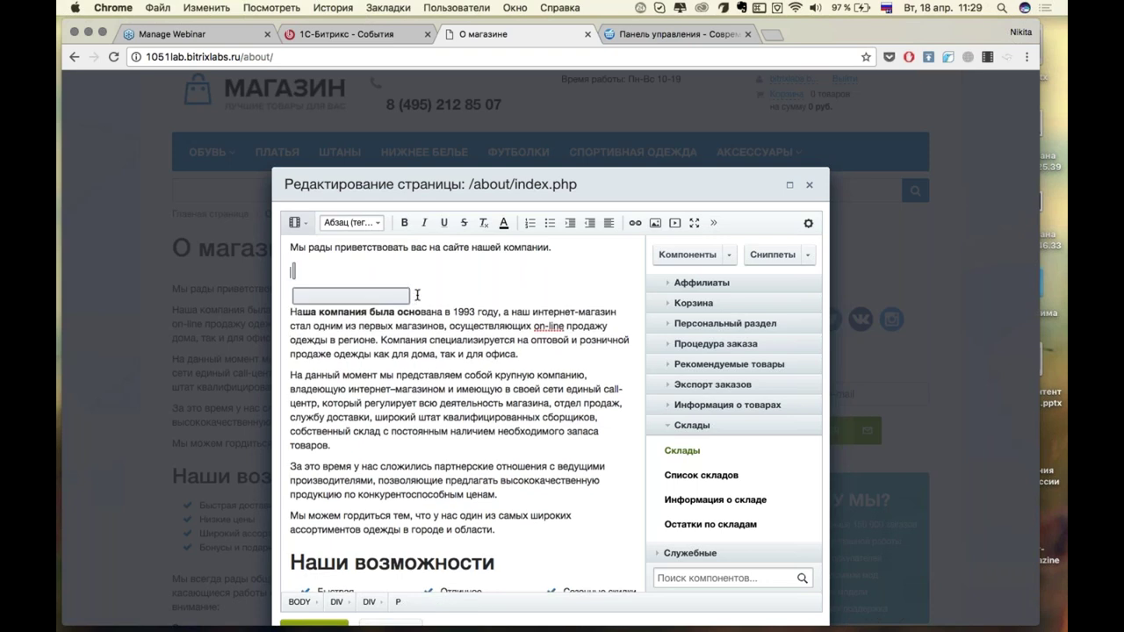
pyautogui.press('BackSpace')
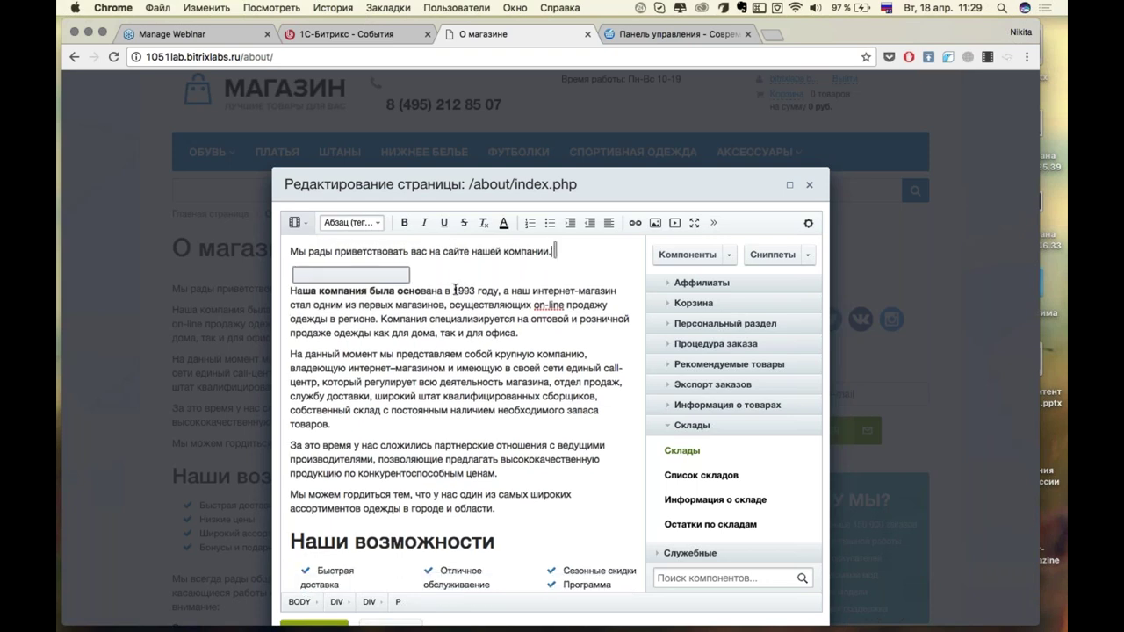
pyautogui.click(454, 273)
pyautogui.press('BackSpace')
# Add a new line after the welcome sentence and re-insert Информация о складе with default settings.
pyautogui.press('Return')
pyautogui.press('Return')
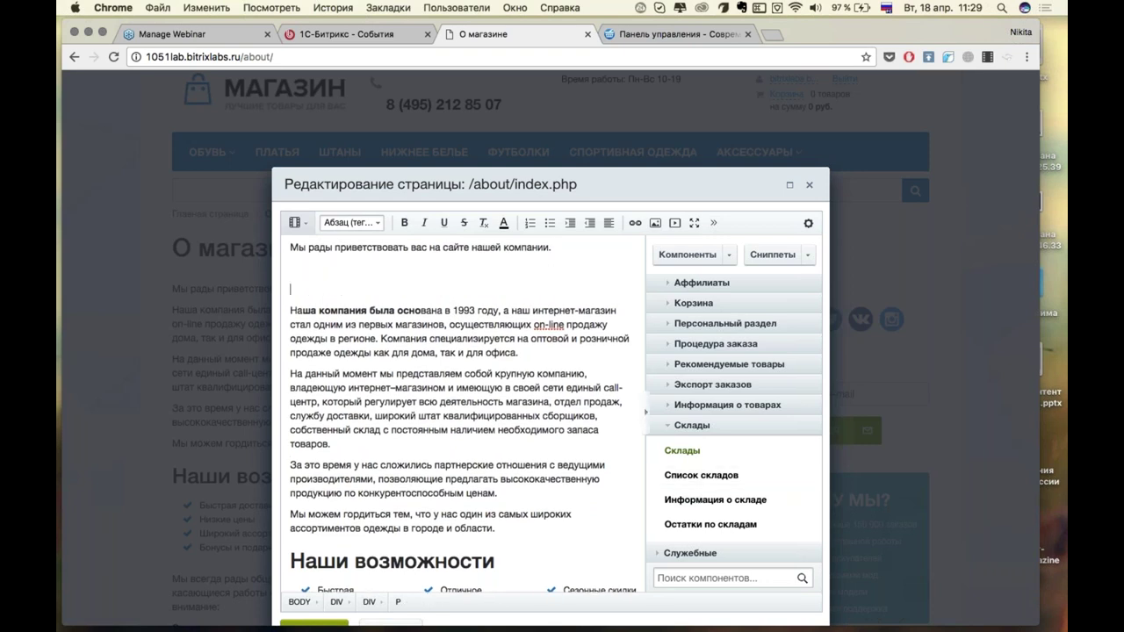
pyautogui.moveTo(703, 500); pyautogui.dragTo(372, 280)
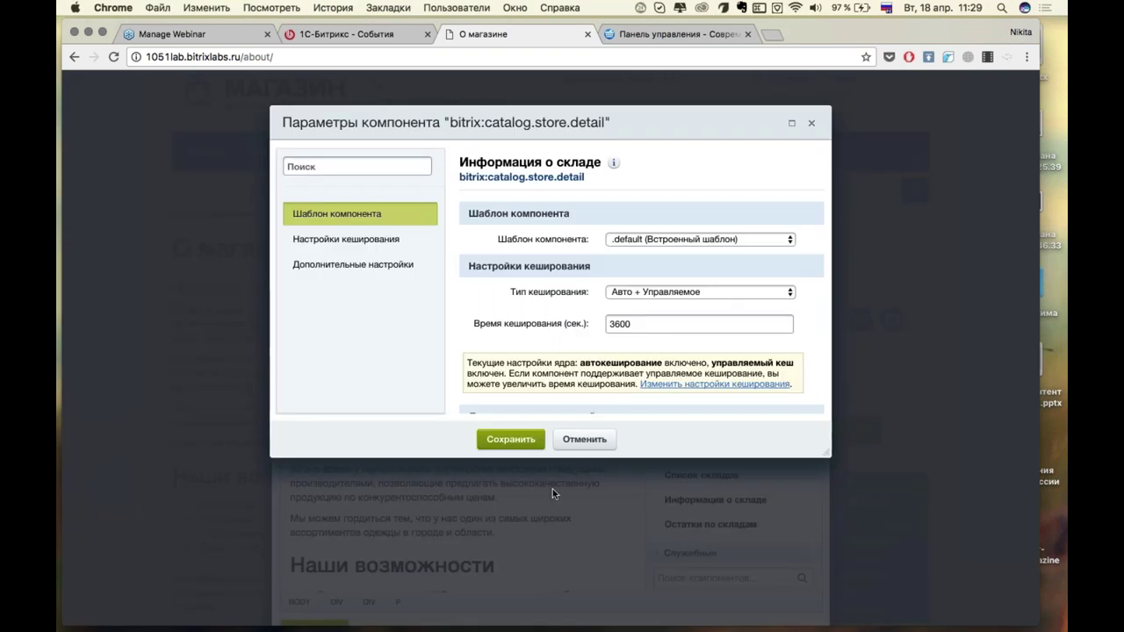
pyautogui.click(514, 444)
pyautogui.scroll(-5, 461, 395)
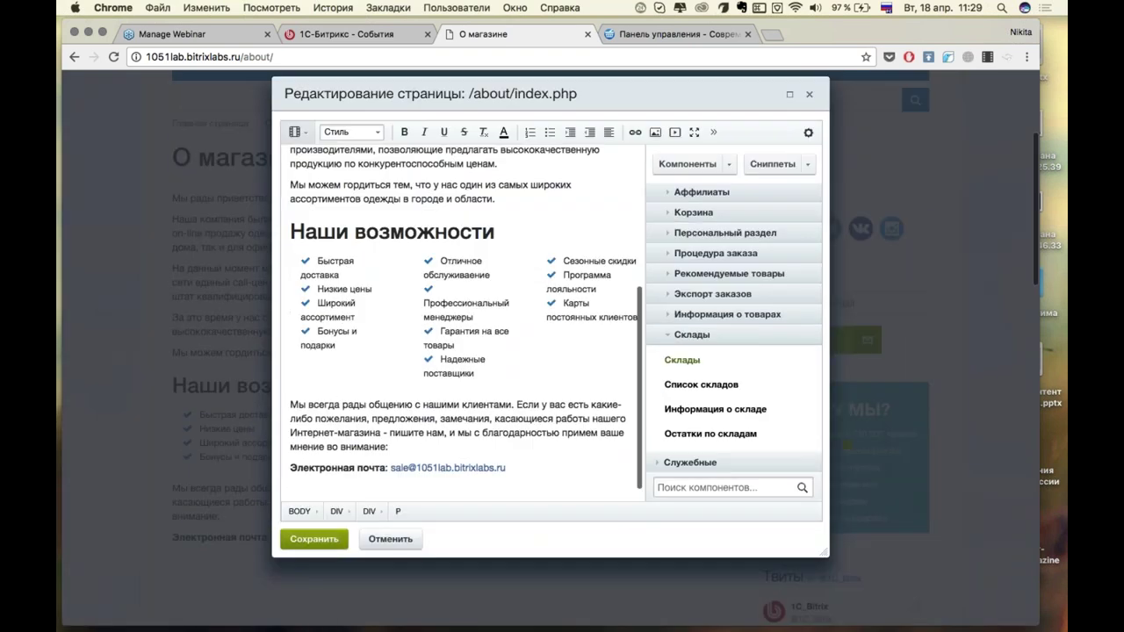
# Save the About page, review its Склад (пр. Московский д. 51) details and map, then go to admin.
pyautogui.click(313, 539)
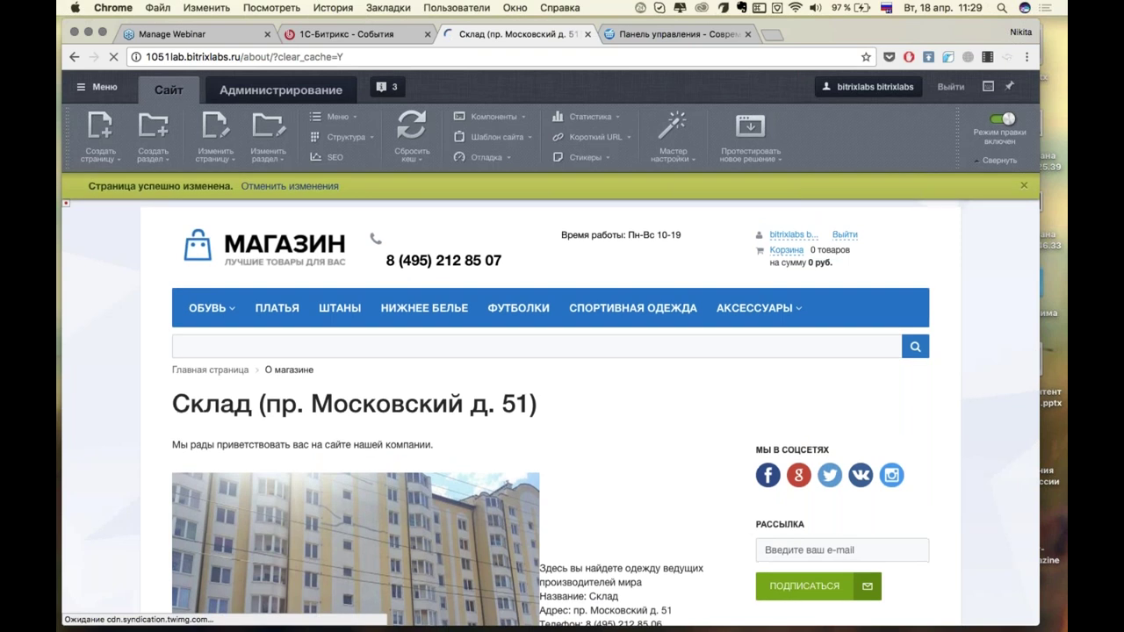
pyautogui.scroll(-5, 452, 351)
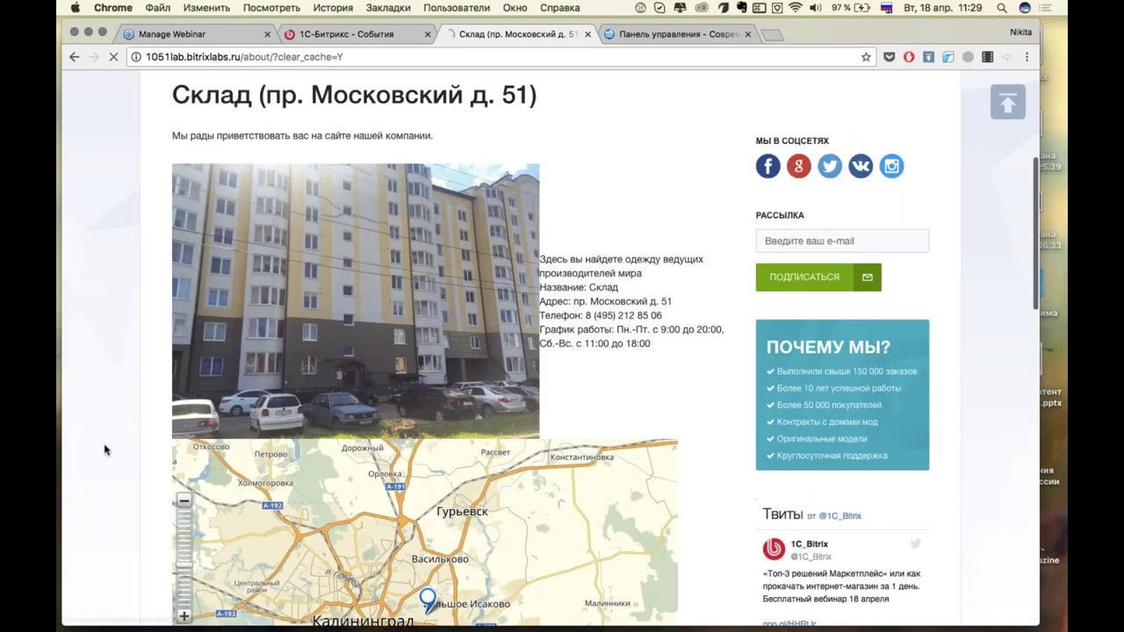
pyautogui.scroll(-2, 105, 451)
pyautogui.scroll(-5, 105, 451)
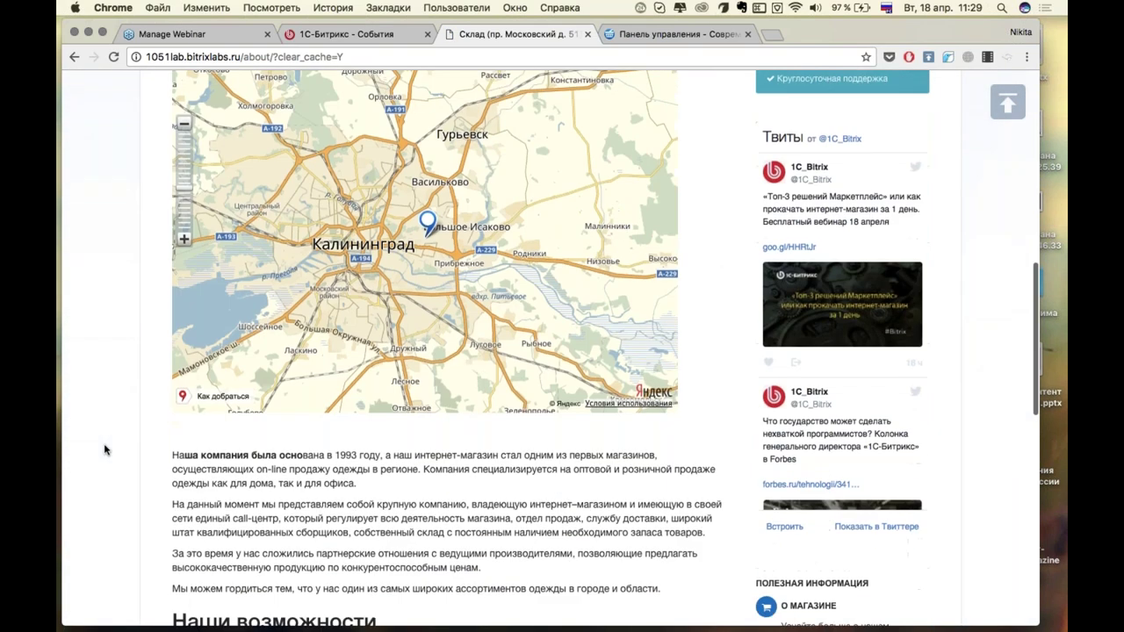
pyautogui.scroll(-1, 104, 451)
pyautogui.moveTo(429, 200)
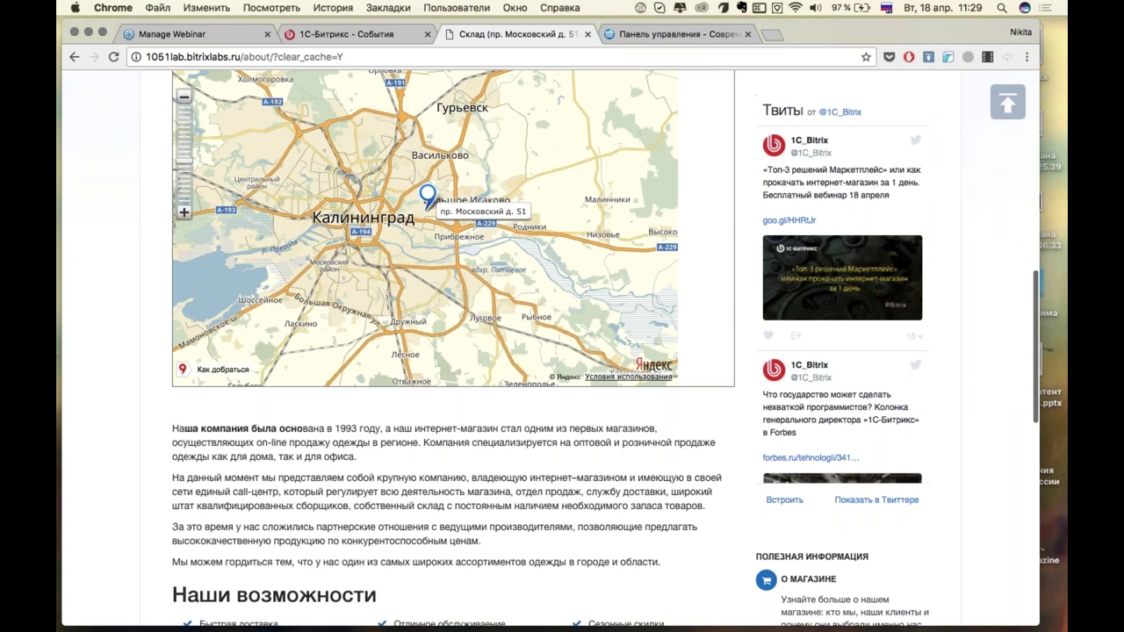
pyautogui.scroll(-2, 428, 200)
pyautogui.scroll(-4, 429, 200)
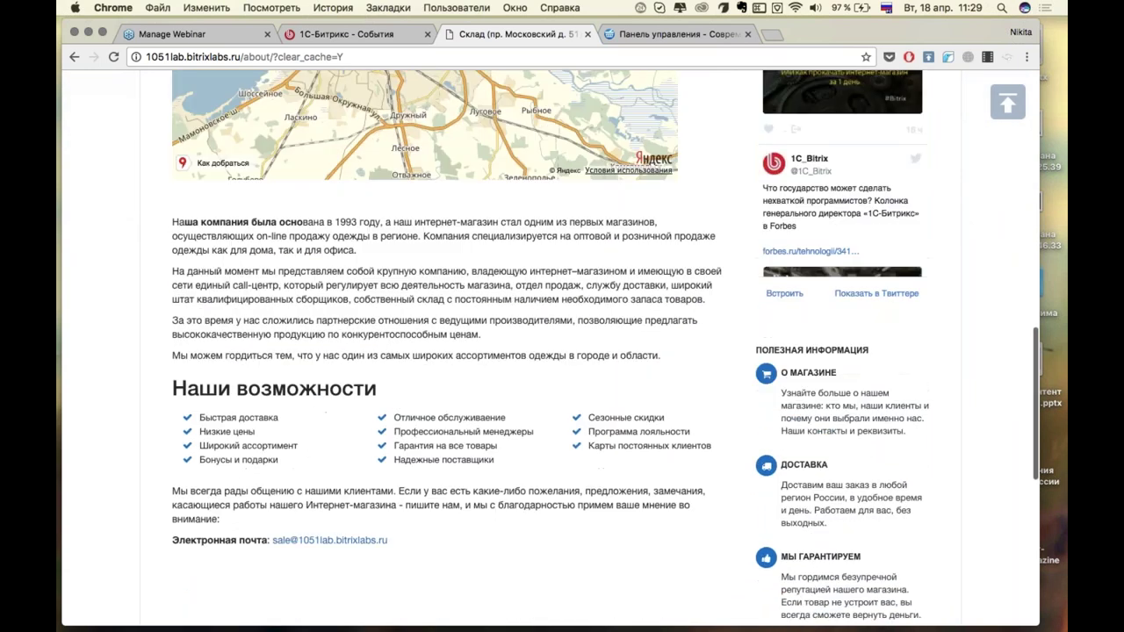
pyautogui.scroll(-2, 428, 200)
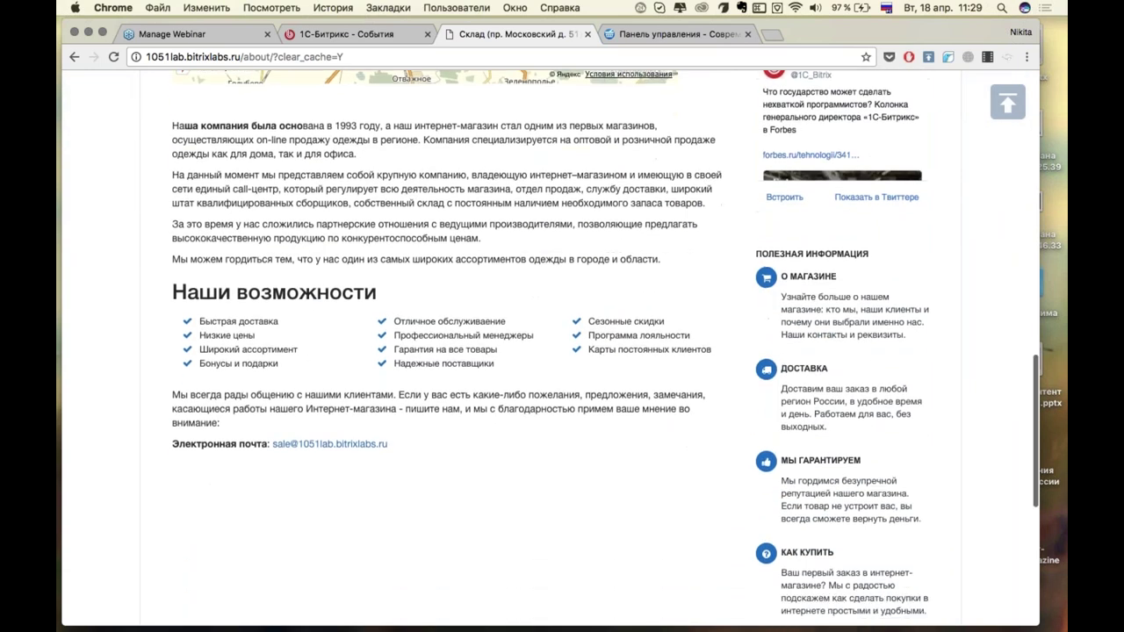
pyautogui.scroll(-4, 595, 469)
pyautogui.scroll(9, 594, 472)
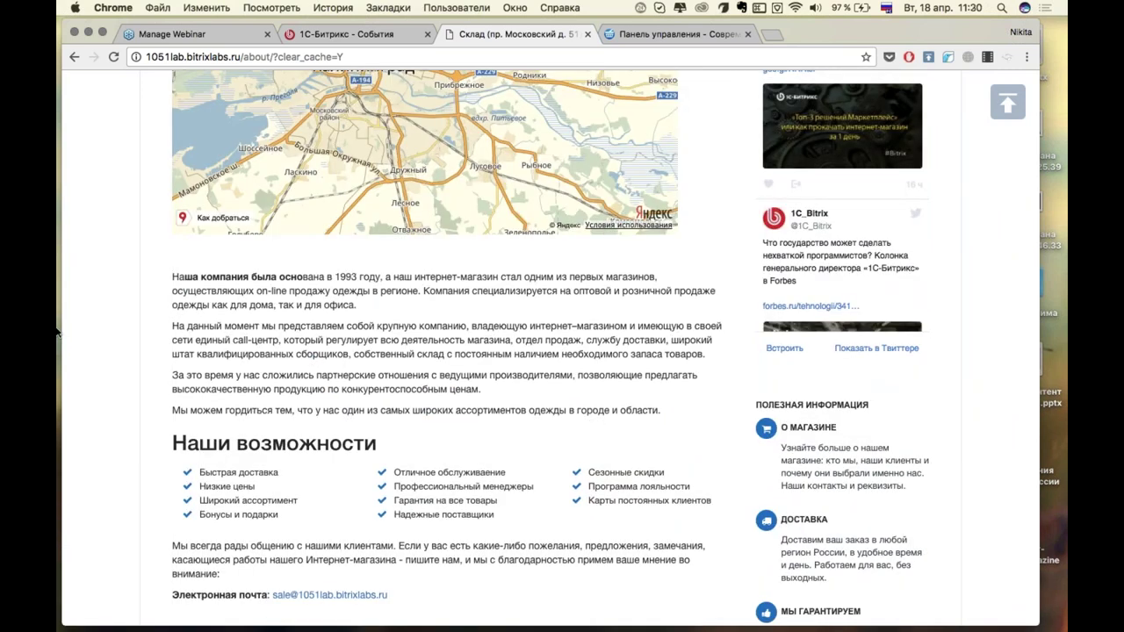
pyautogui.press('super+r')
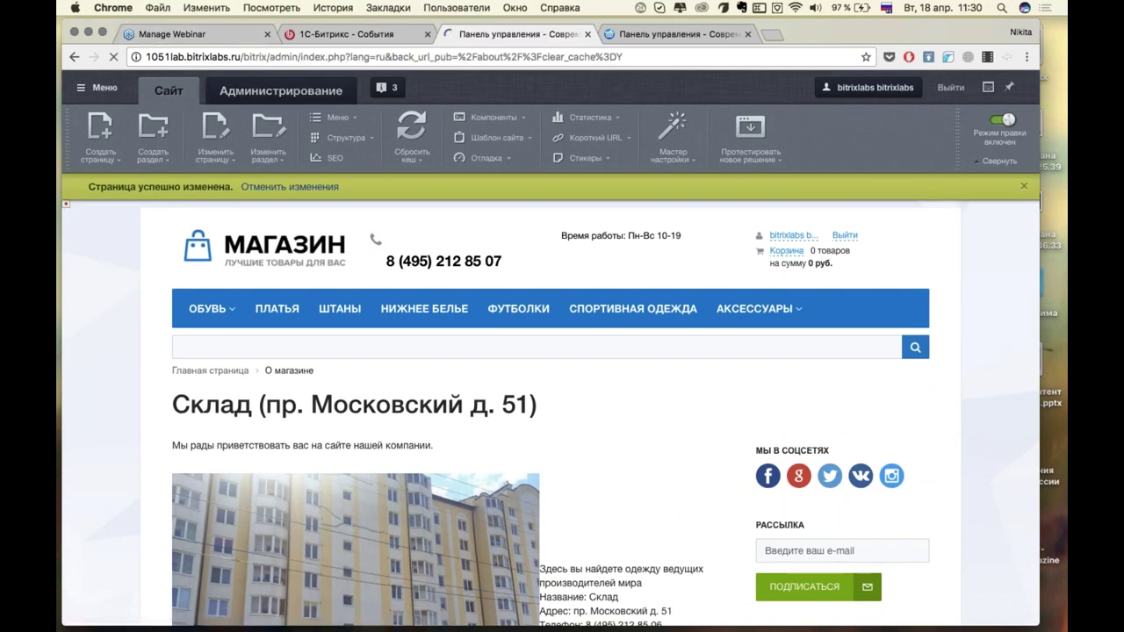
# Return to the admin panel tab and close the Битрикс24 - Единая авторизация prompt.
pyautogui.hotkey('ctrl', 'shift', 'Tab')
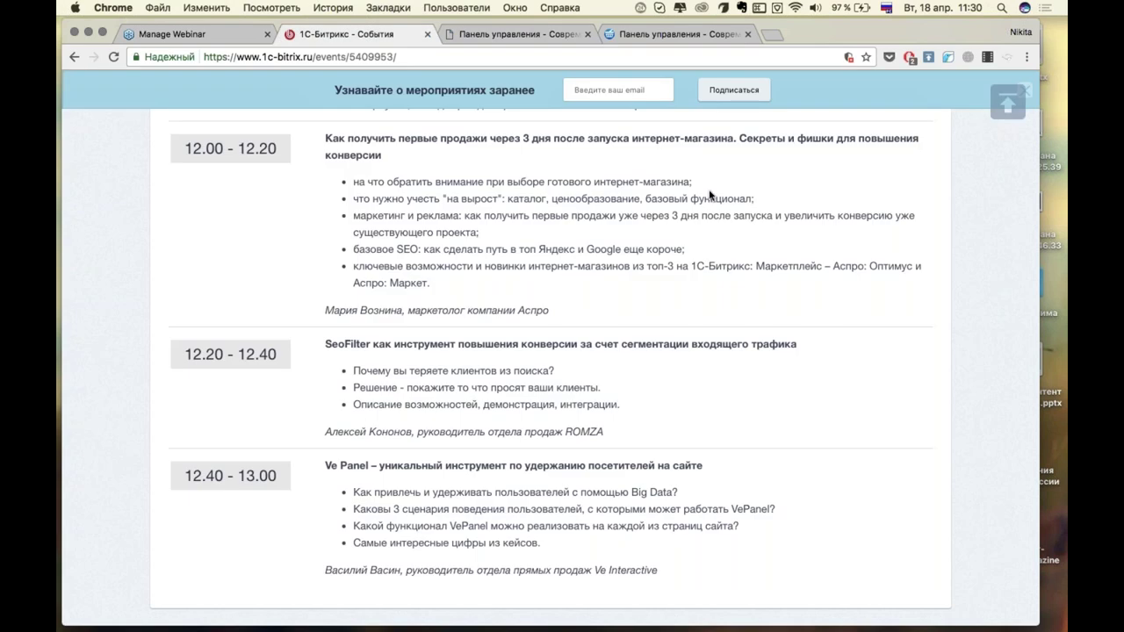
pyautogui.scroll(5, 640, 181)
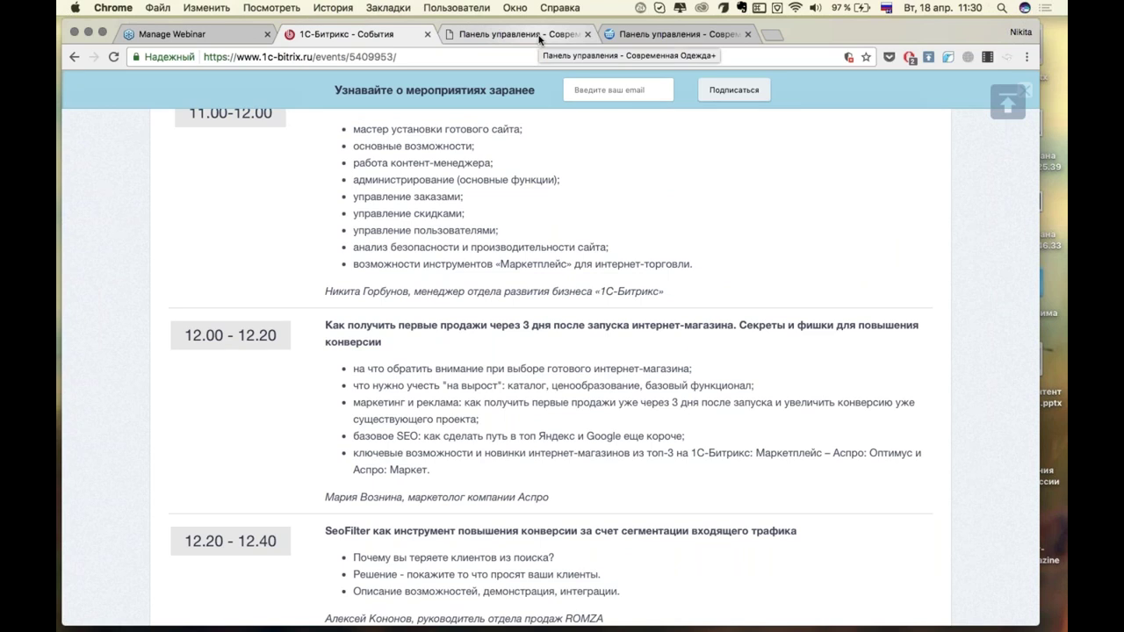
pyautogui.click(536, 36)
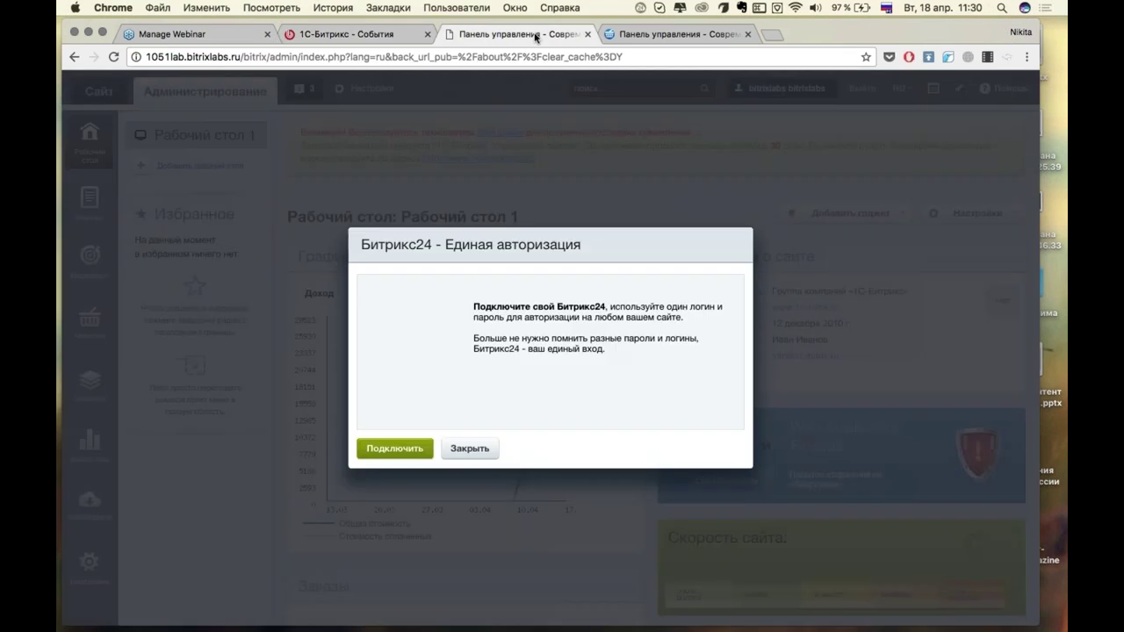
pyautogui.click(469, 448)
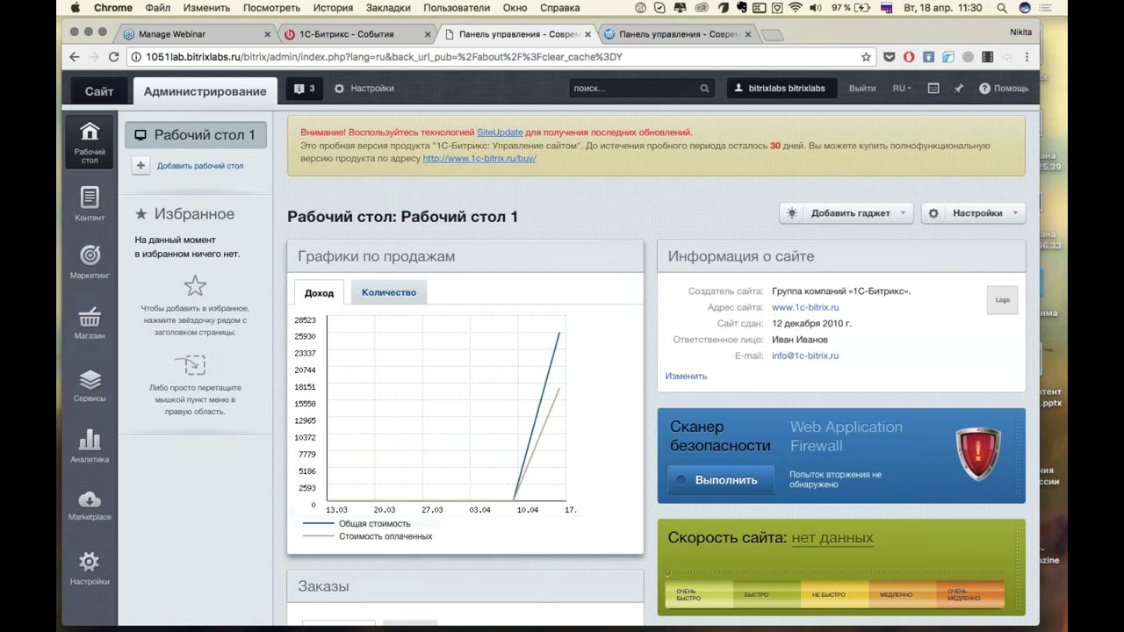
# Go full screen and drag Заказы and Складской учет from the Магазин menu into Избранное.
pyautogui.scroll(-2, 551, 350)
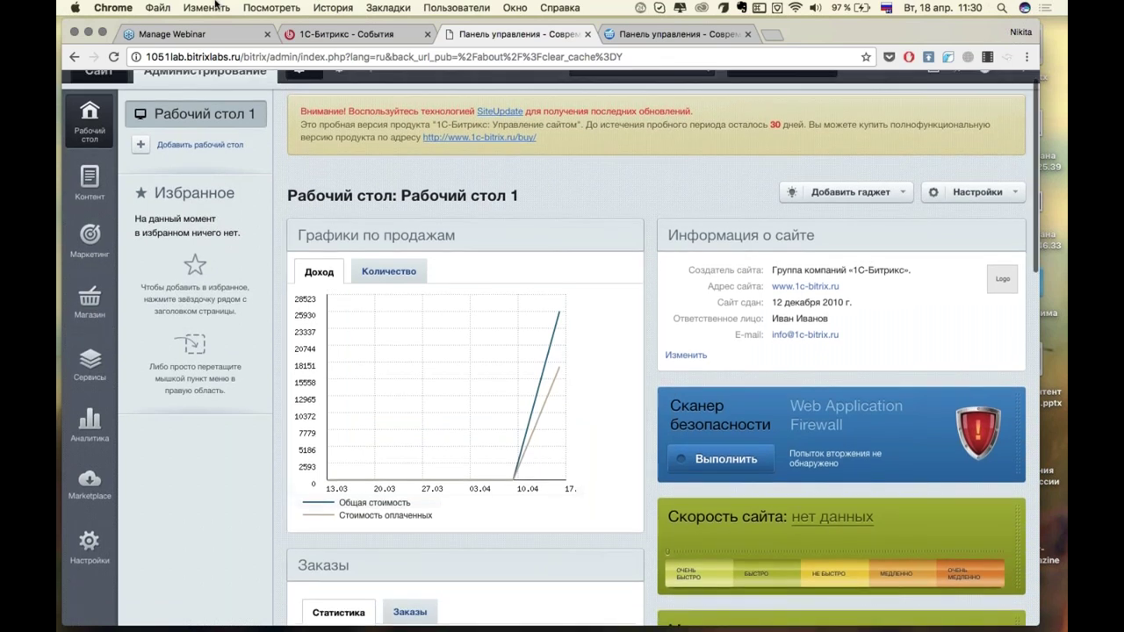
pyautogui.click(104, 33)
pyautogui.scroll(2, 556, 269)
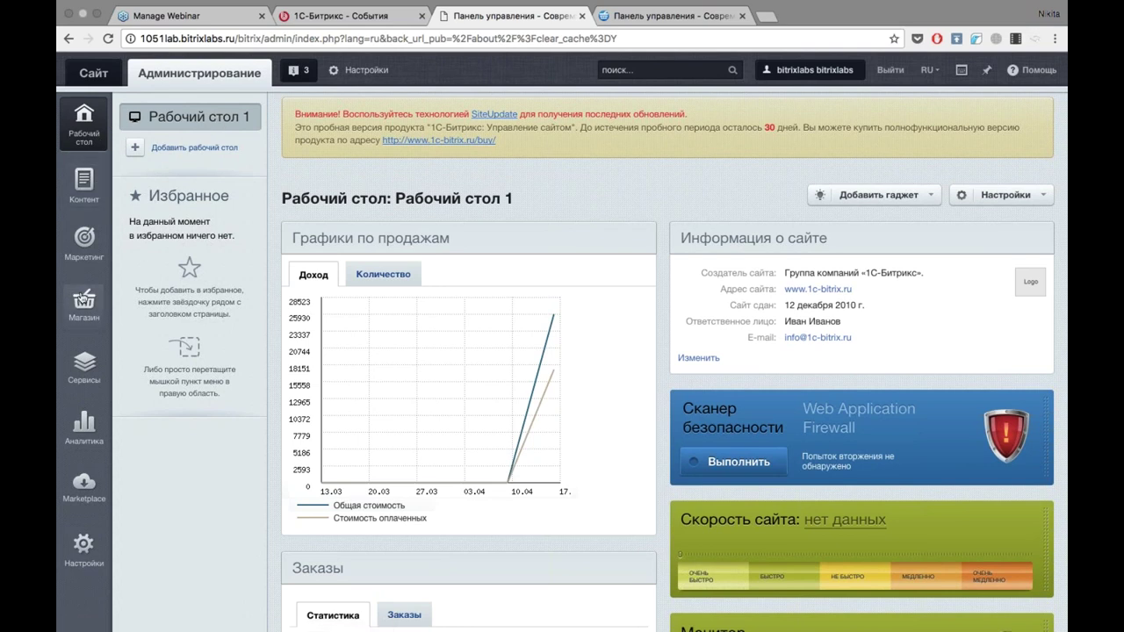
pyautogui.moveTo(85, 303)
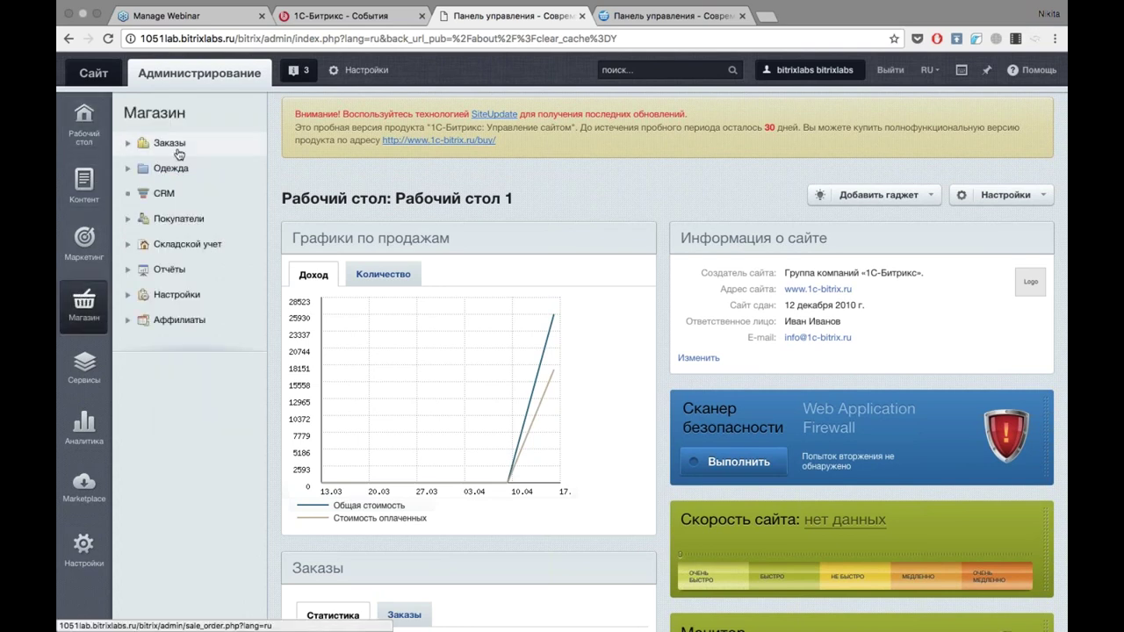
pyautogui.moveTo(84, 367)
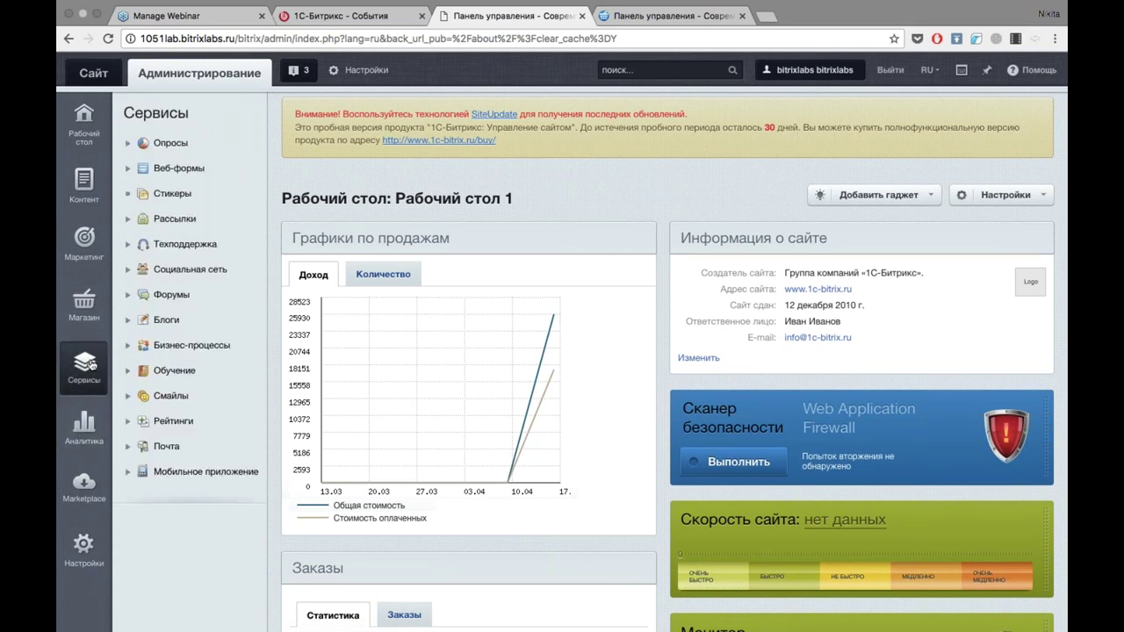
pyautogui.moveTo(83, 546)
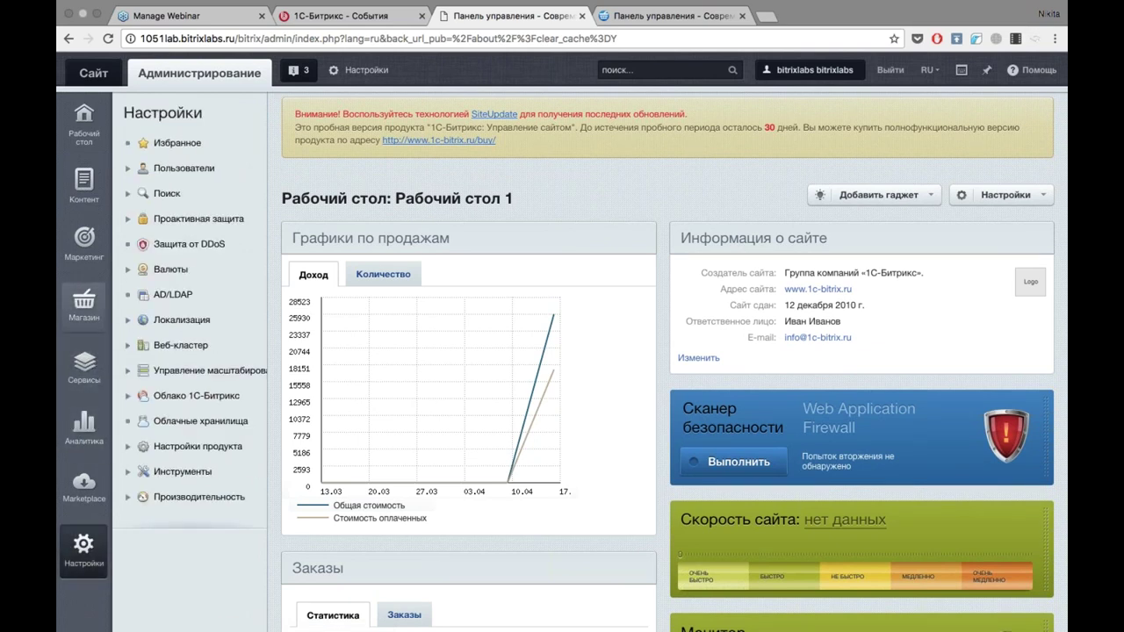
pyautogui.moveTo(87, 240)
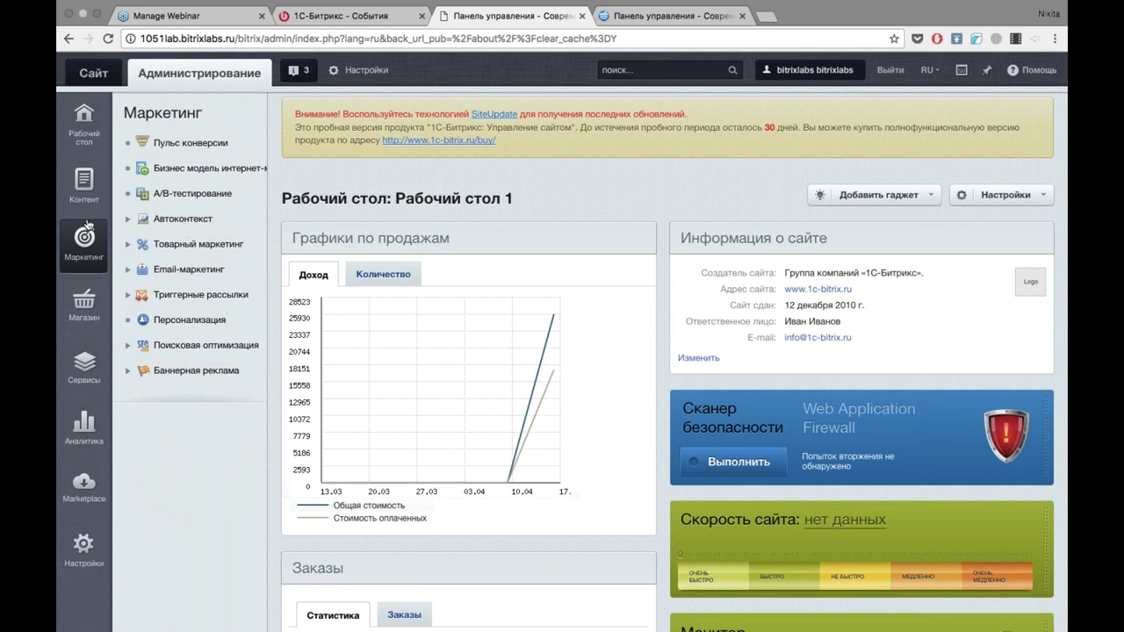
pyautogui.moveTo(86, 188)
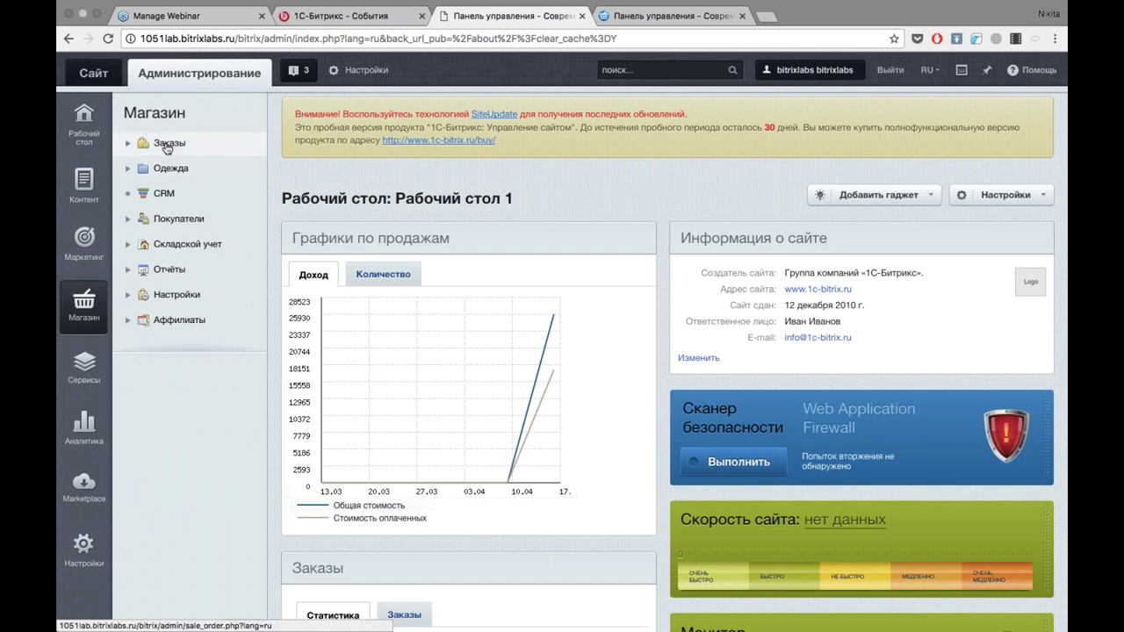
pyautogui.moveTo(166, 147); pyautogui.dragTo(878, 351)
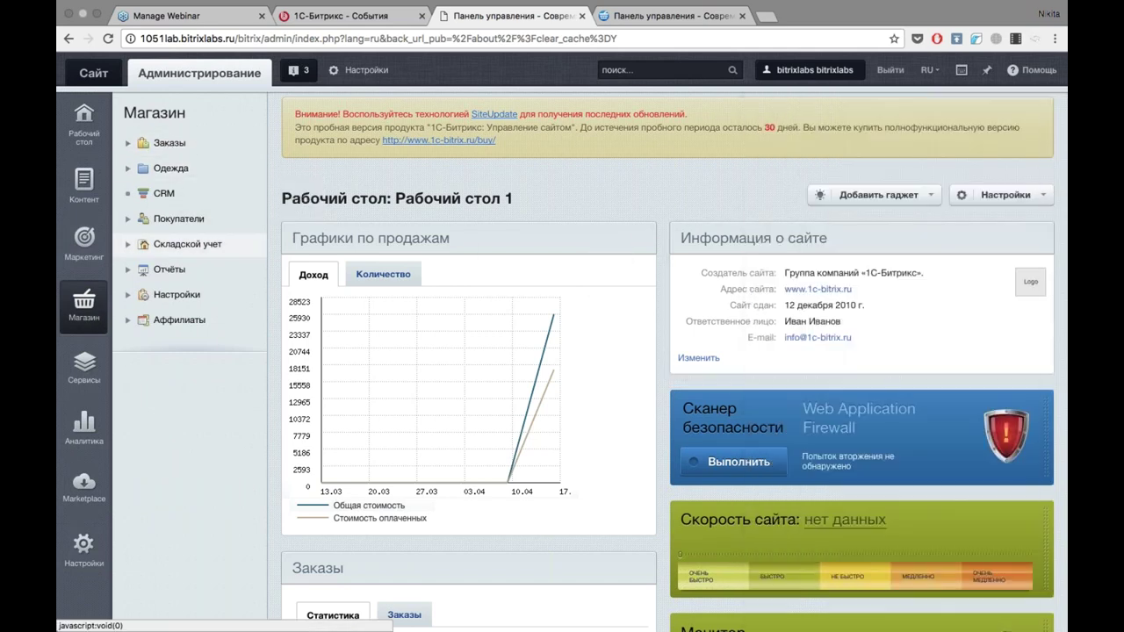
pyautogui.moveTo(161, 252); pyautogui.dragTo(878, 290)
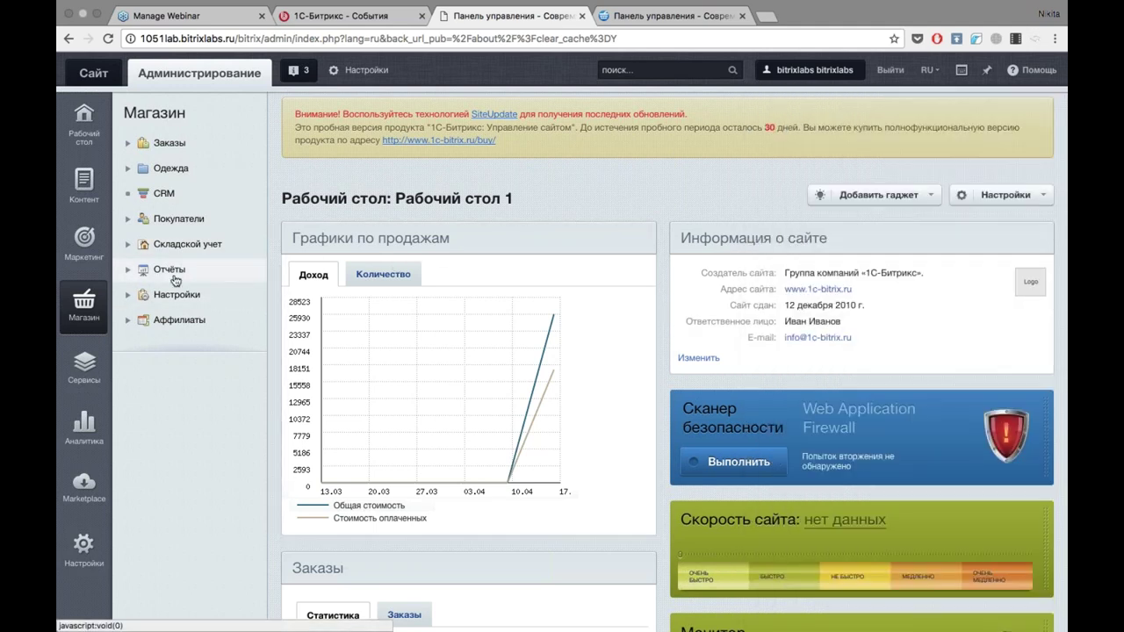
# Open the Отчёты sales report list and create the standard (типовые) reports.
pyautogui.click(173, 275)
pyautogui.click(165, 297)
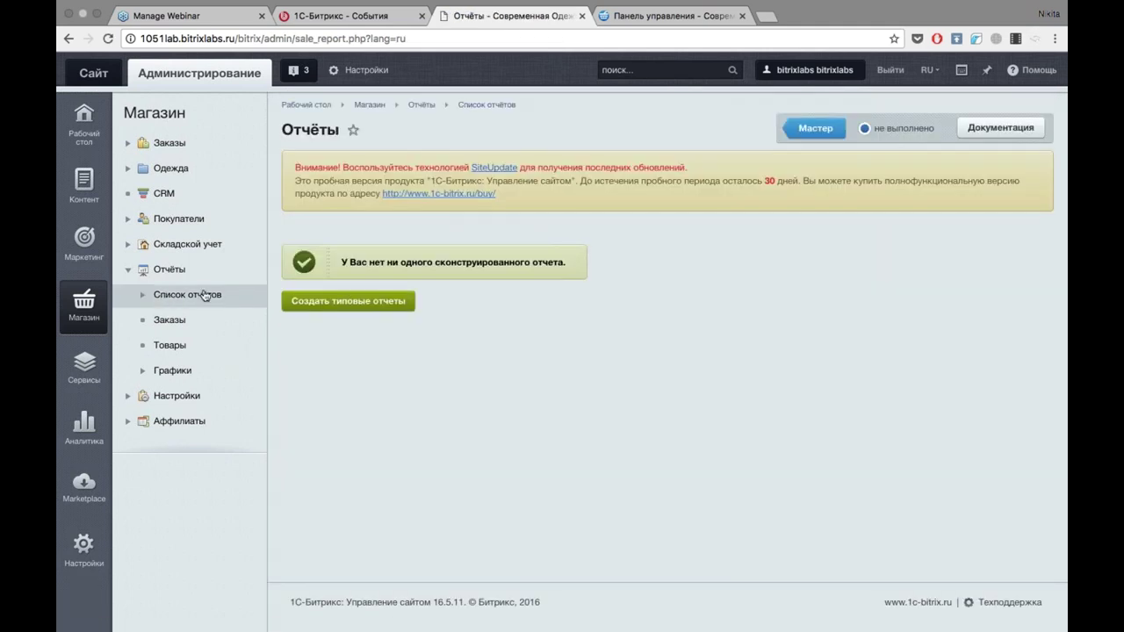
pyautogui.click(349, 303)
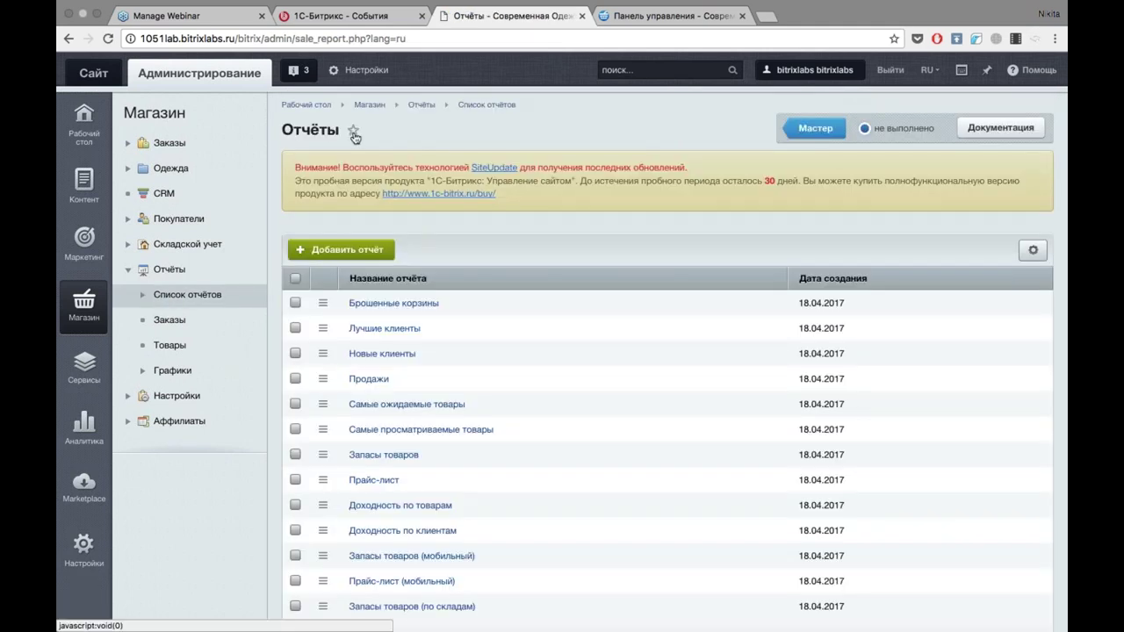
# Add the Отчёты page to favourites and return to Рабочий стол 1.
pyautogui.click(354, 131)
pyautogui.moveTo(79, 118)
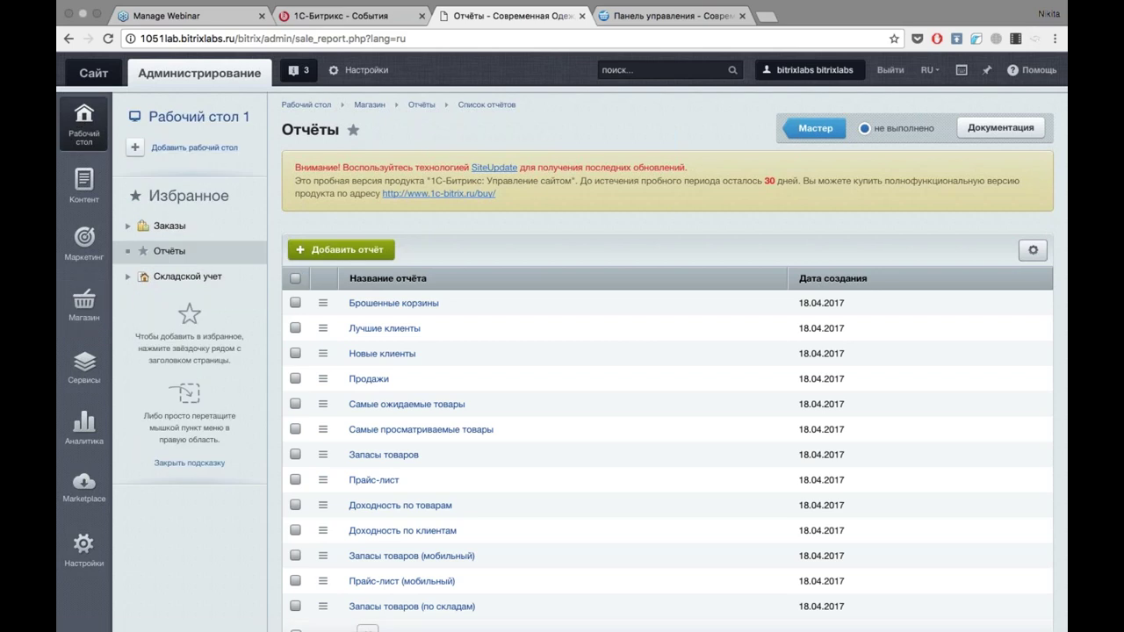
pyautogui.click(220, 117)
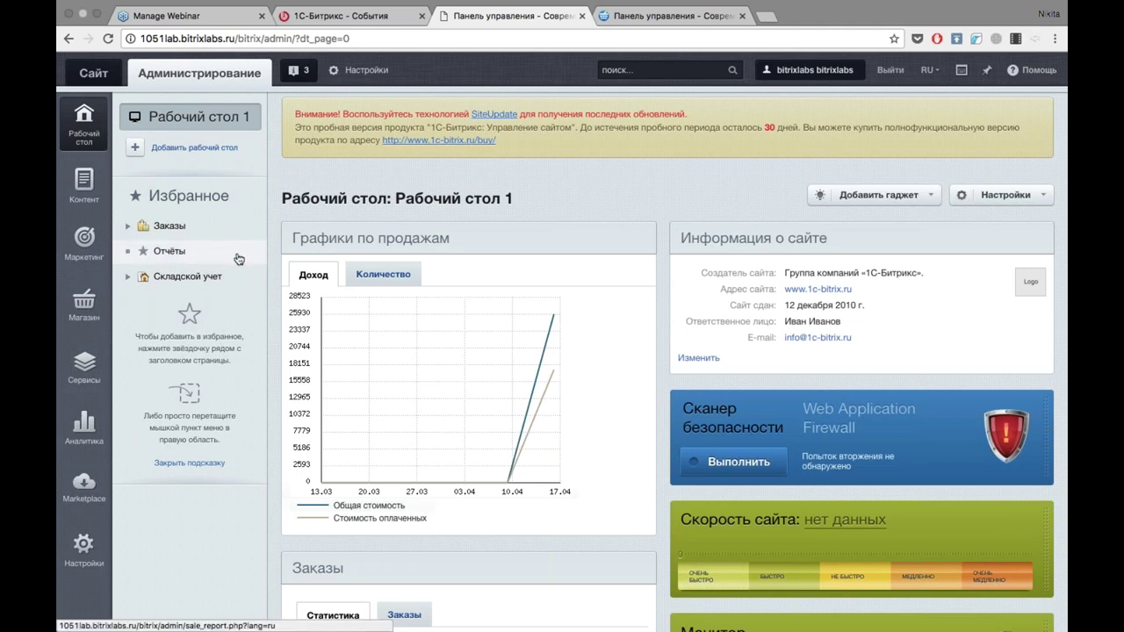
# Drag the Информация о сайте gadget above Графики по продажам in the left column.
pyautogui.scroll(-1, 861, 308)
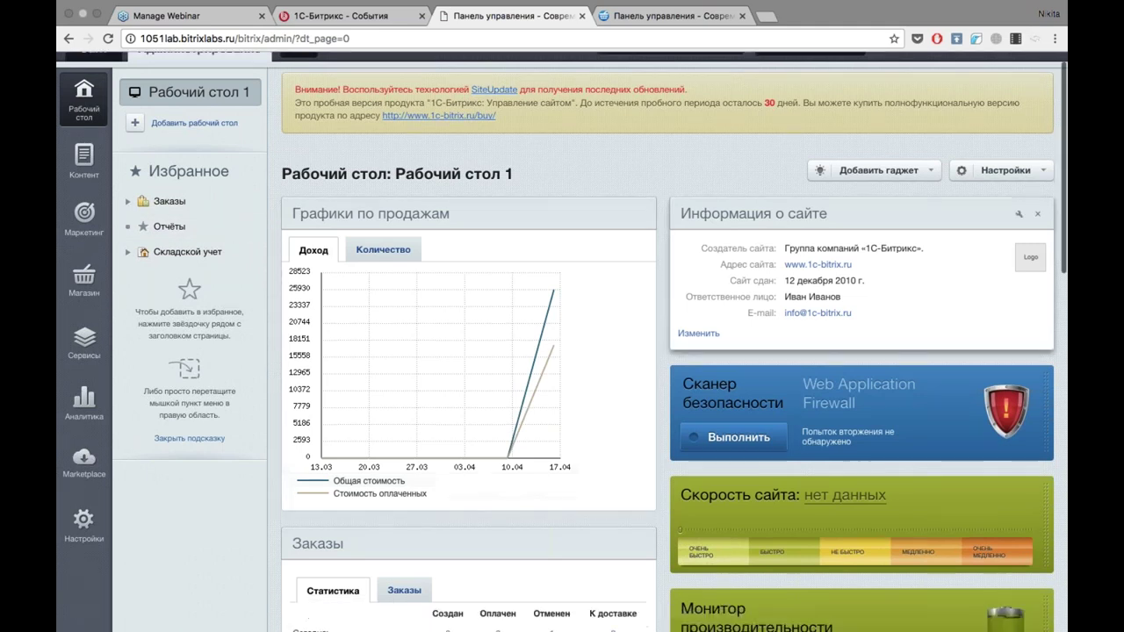
pyautogui.scroll(-3, 629, 179)
pyautogui.scroll(-4, 629, 179)
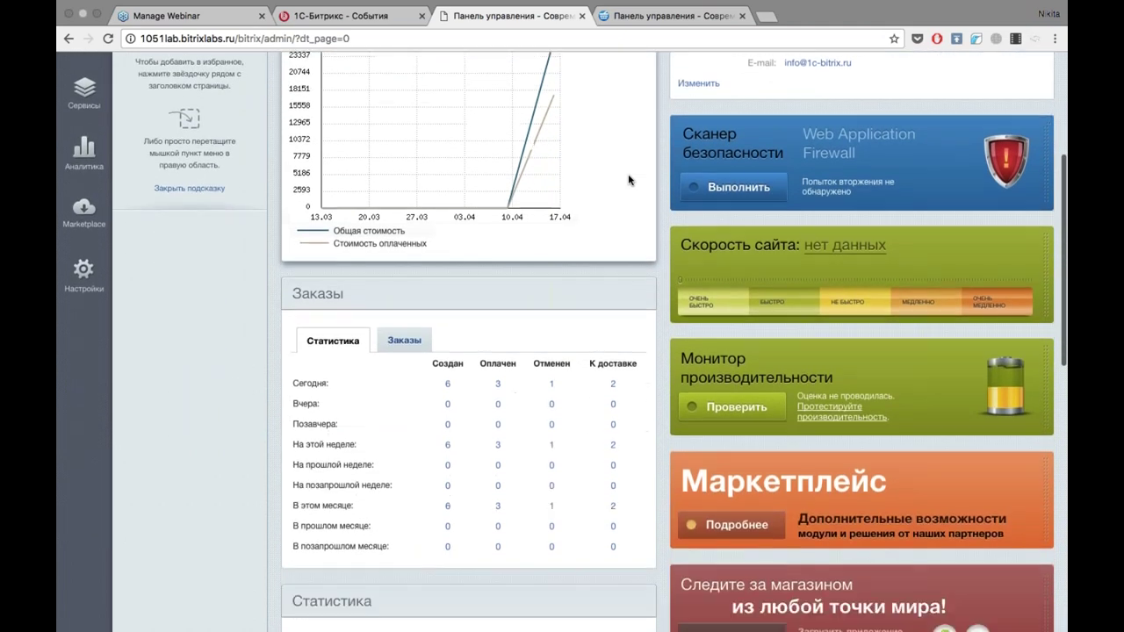
pyautogui.scroll(2, 628, 179)
pyautogui.scroll(1, 629, 179)
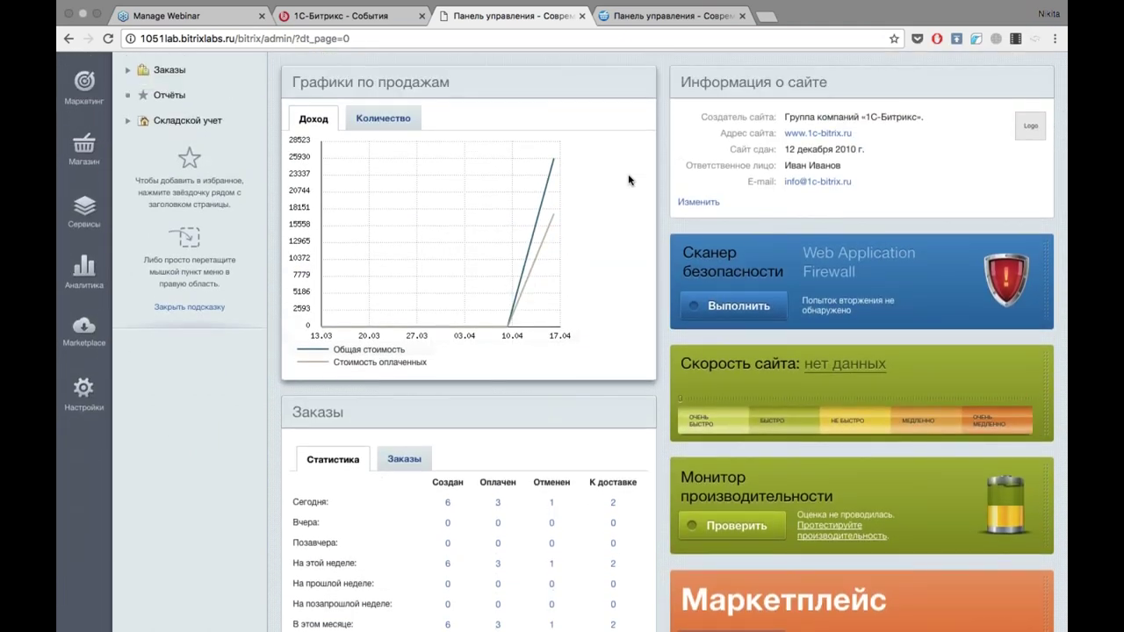
pyautogui.scroll(-4, 628, 180)
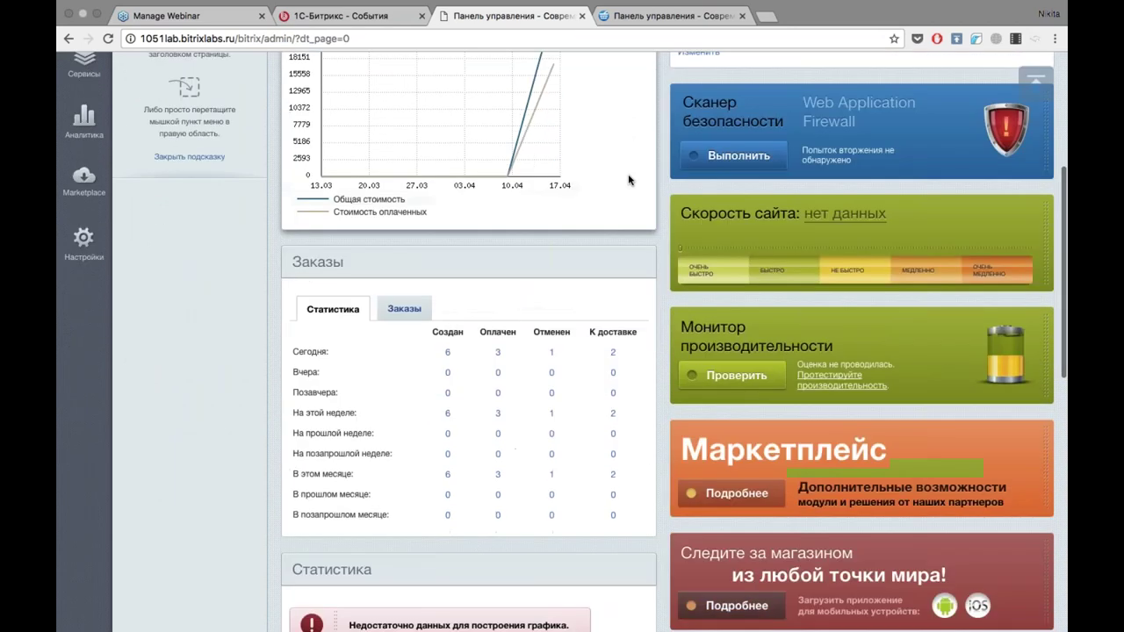
pyautogui.scroll(-5, 628, 179)
pyautogui.scroll(-4, 629, 179)
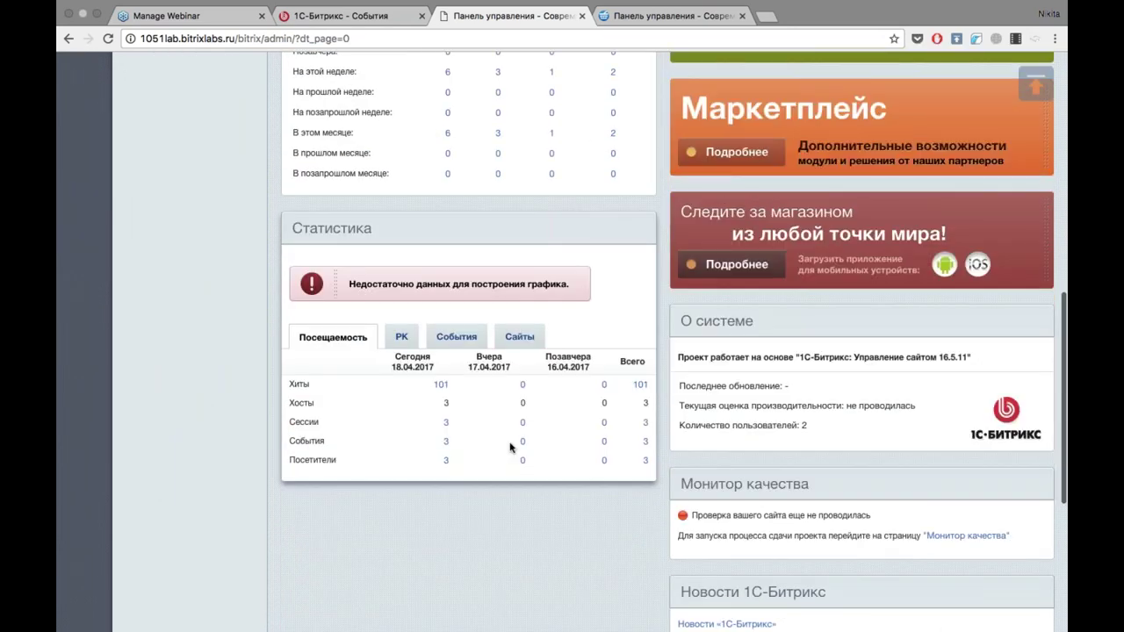
pyautogui.scroll(4, 509, 447)
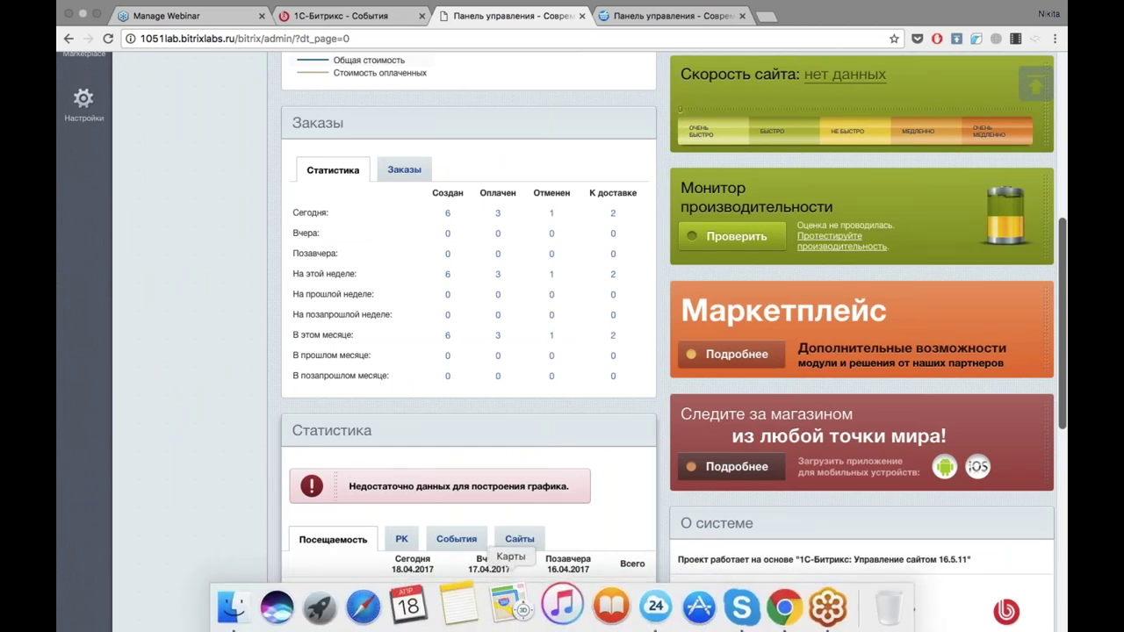
pyautogui.scroll(6, 610, 319)
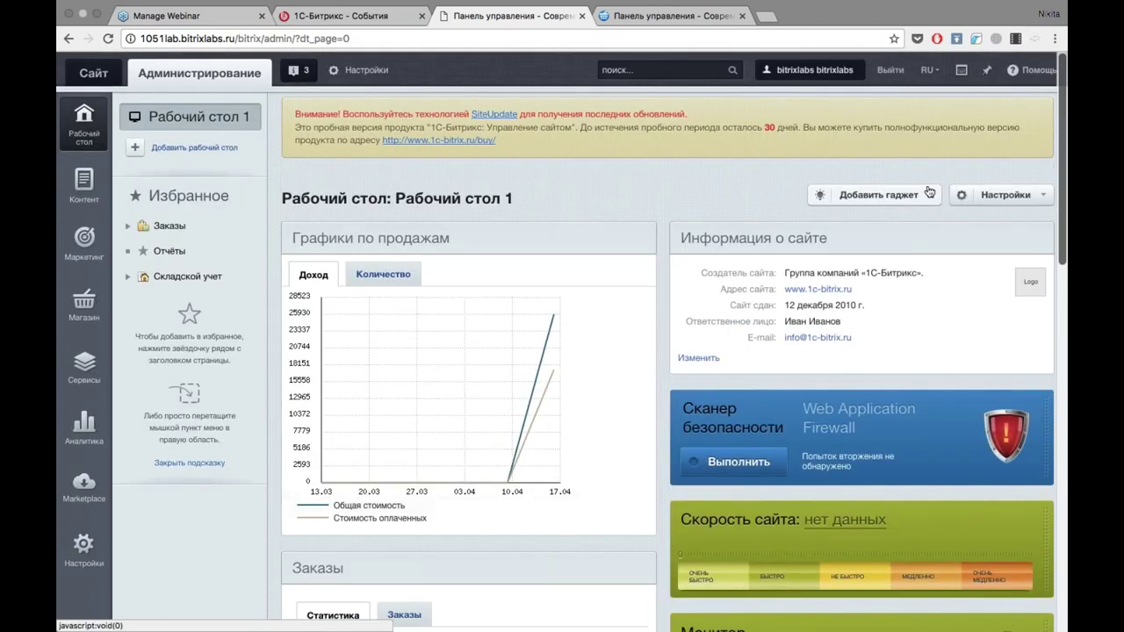
pyautogui.click(889, 193)
pyautogui.moveTo(724, 238); pyautogui.dragTo(456, 264)
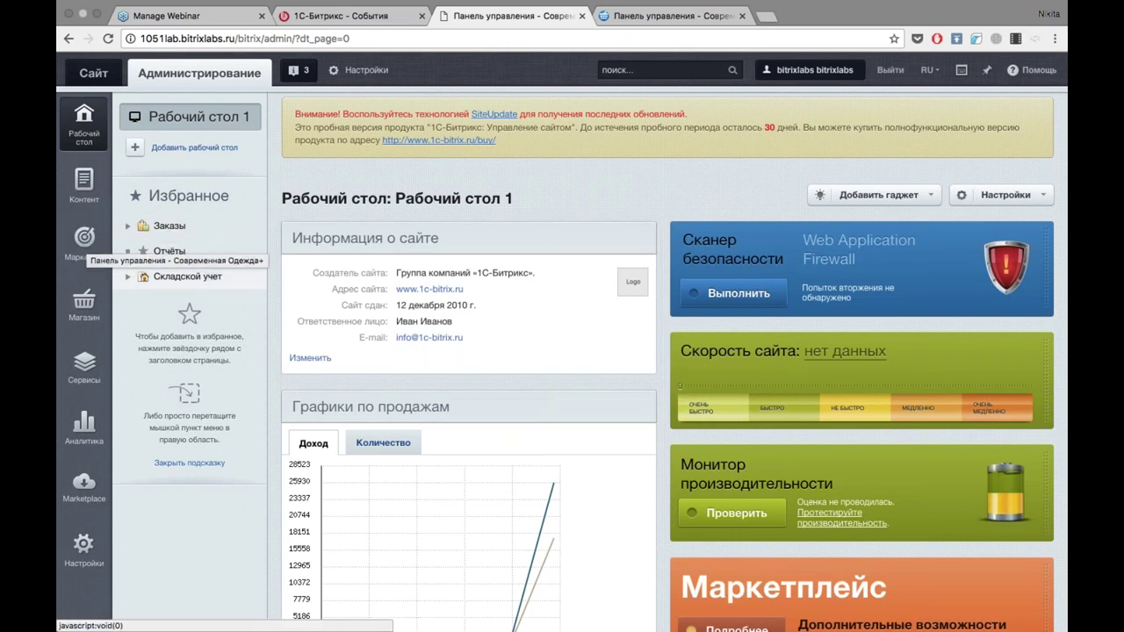
# Open the Одежда catalog's Список товаров from the Магазин menu.
pyautogui.click(88, 314)
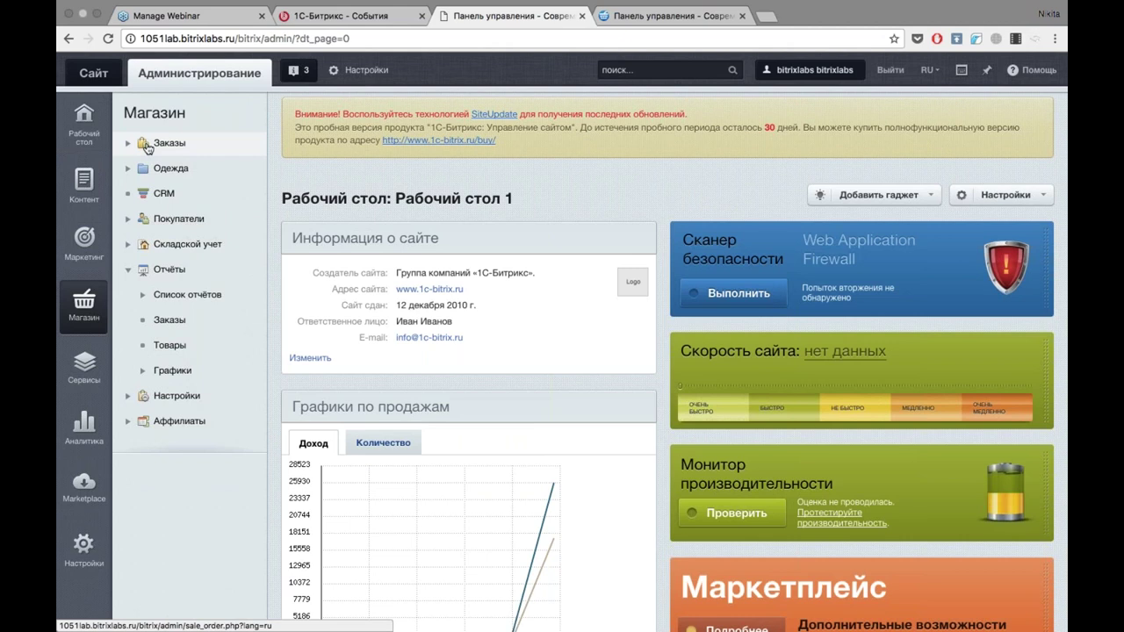
pyautogui.click(140, 160)
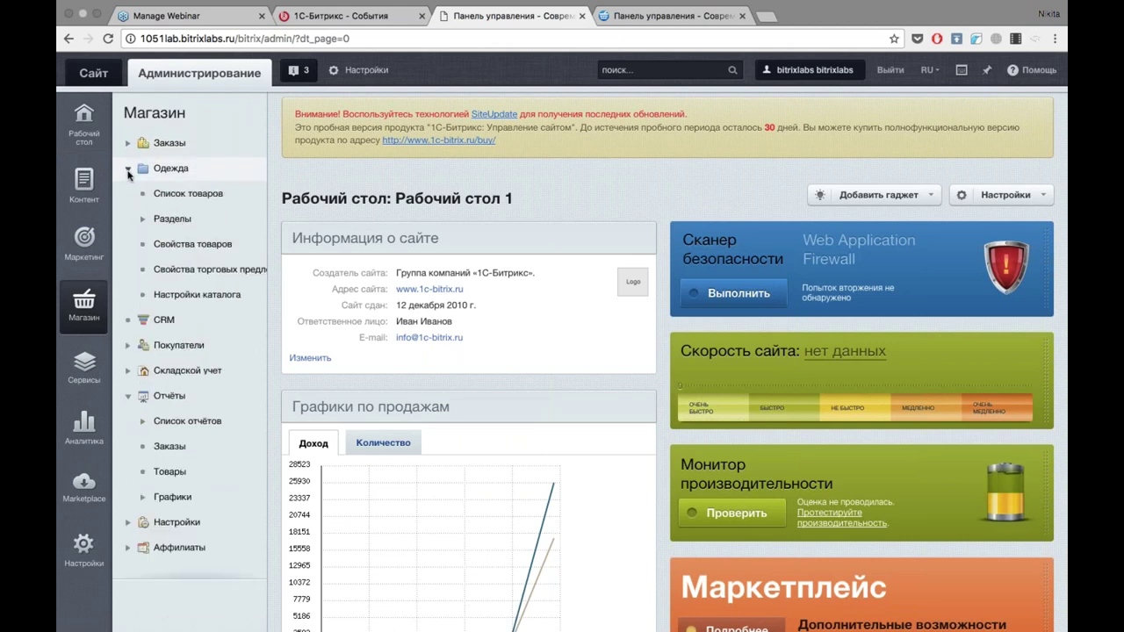
pyautogui.click(161, 201)
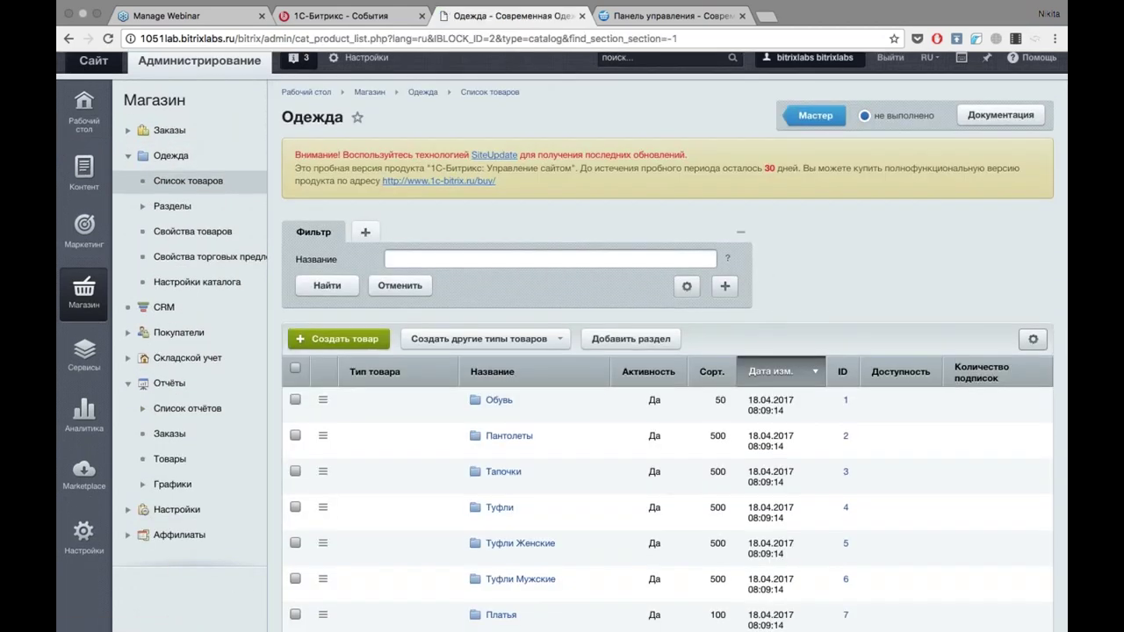
pyautogui.scroll(-5, 668, 352)
pyautogui.scroll(2, 667, 296)
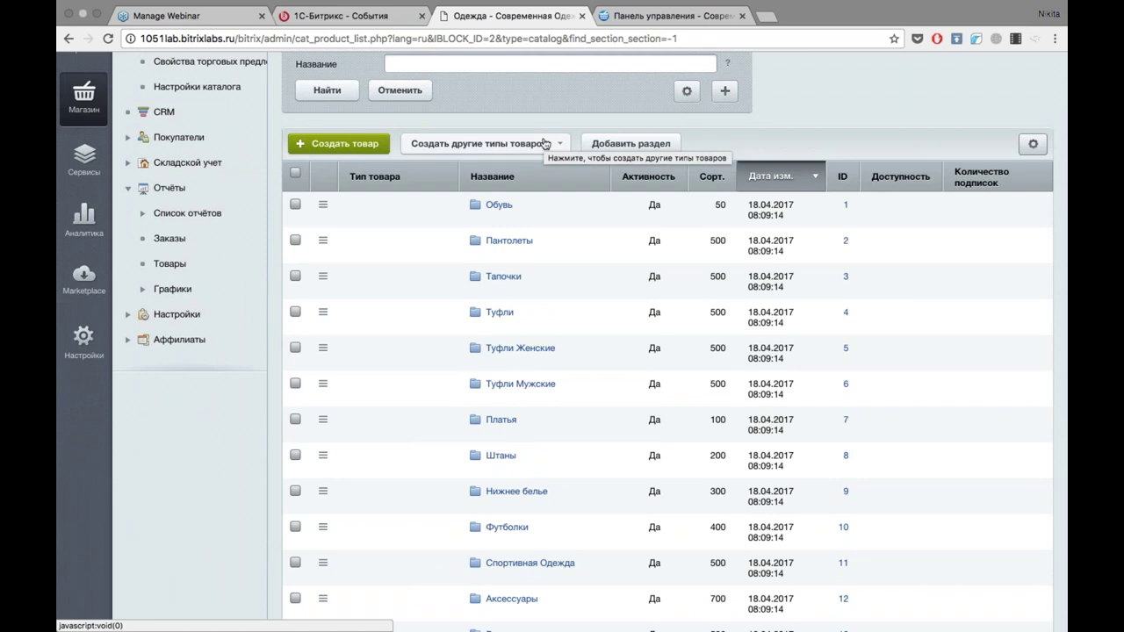
# Check the Создать другие типы товаров dropdown options, then close it and browse the list.
pyautogui.click(546, 144)
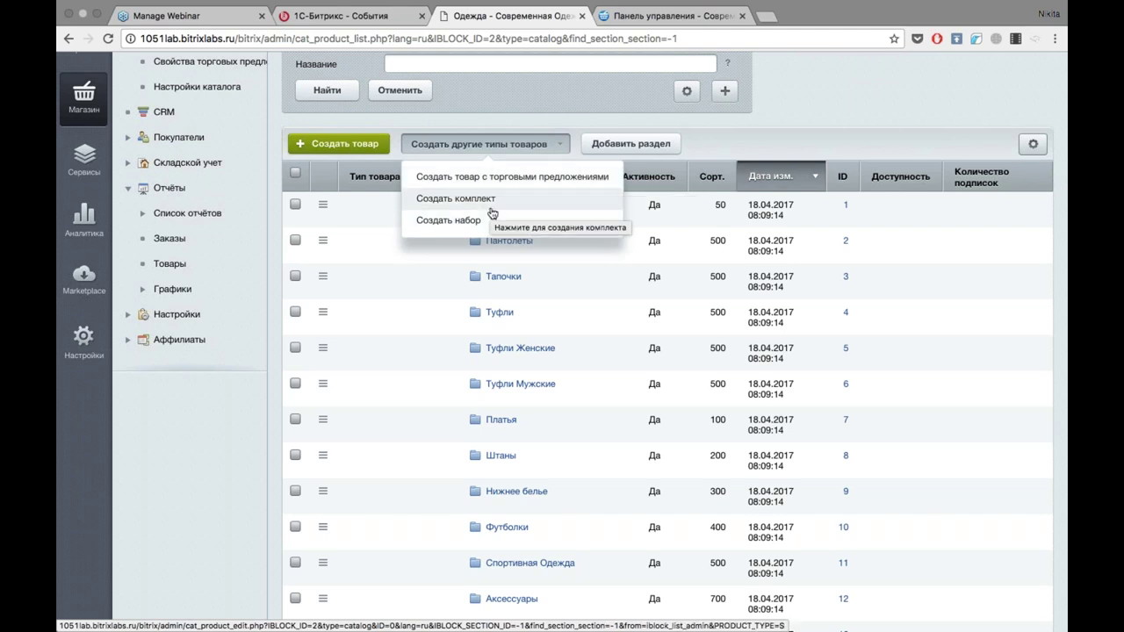
pyautogui.click(444, 259)
pyautogui.scroll(-1, 444, 261)
pyautogui.scroll(-5, 444, 263)
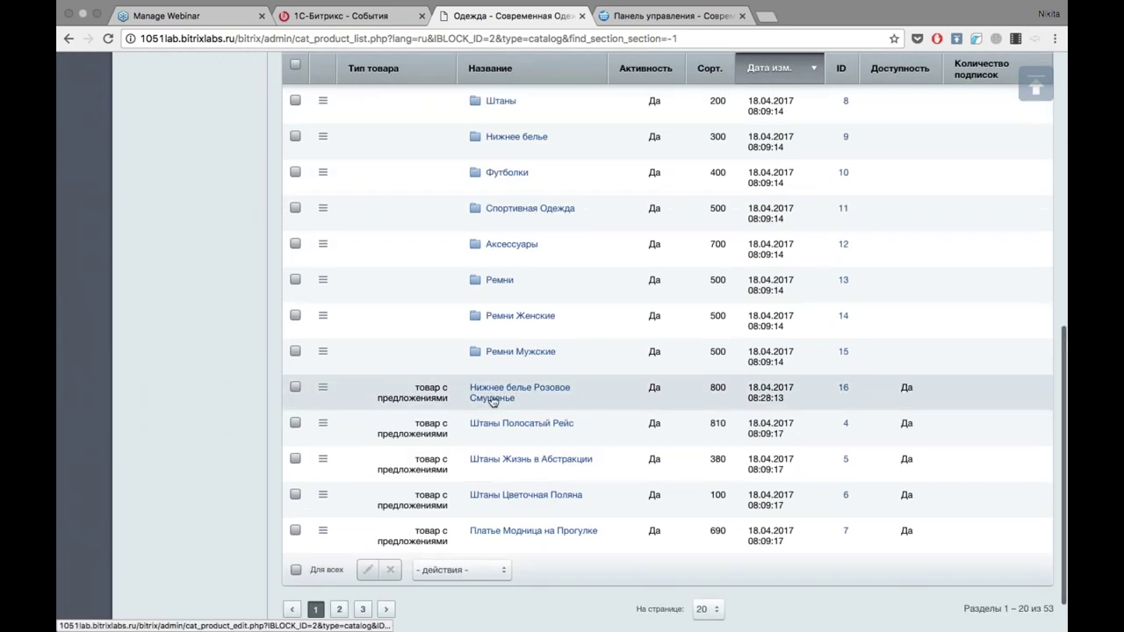
# Open Штаны Полосатый Рейс for editing and view its SEO meta-template settings.
pyautogui.click(500, 429)
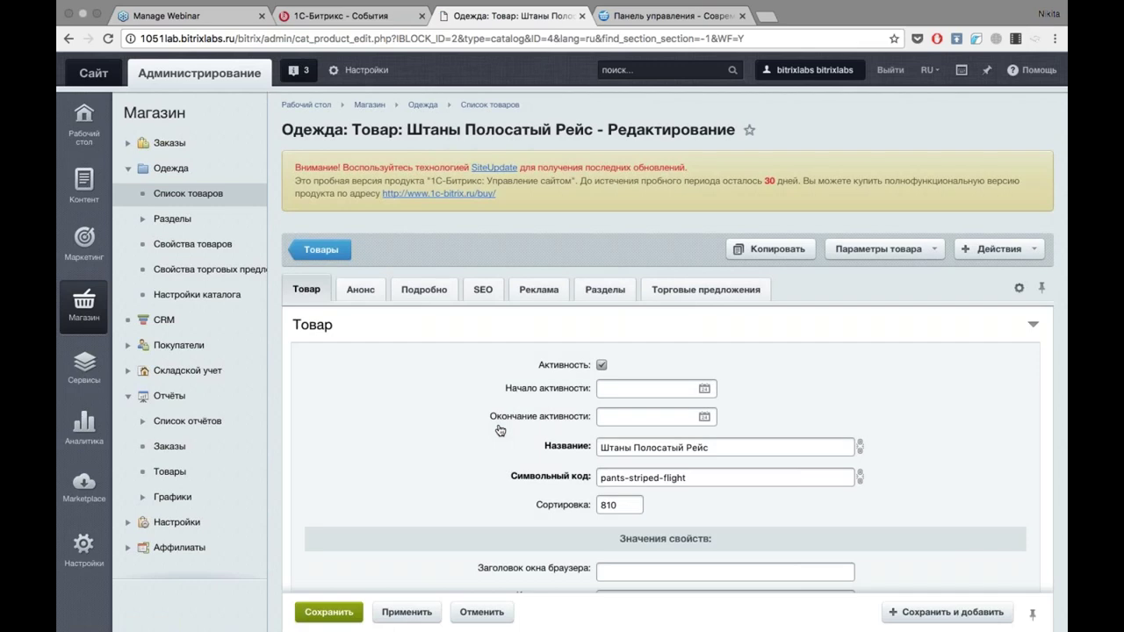
pyautogui.scroll(-5, 499, 430)
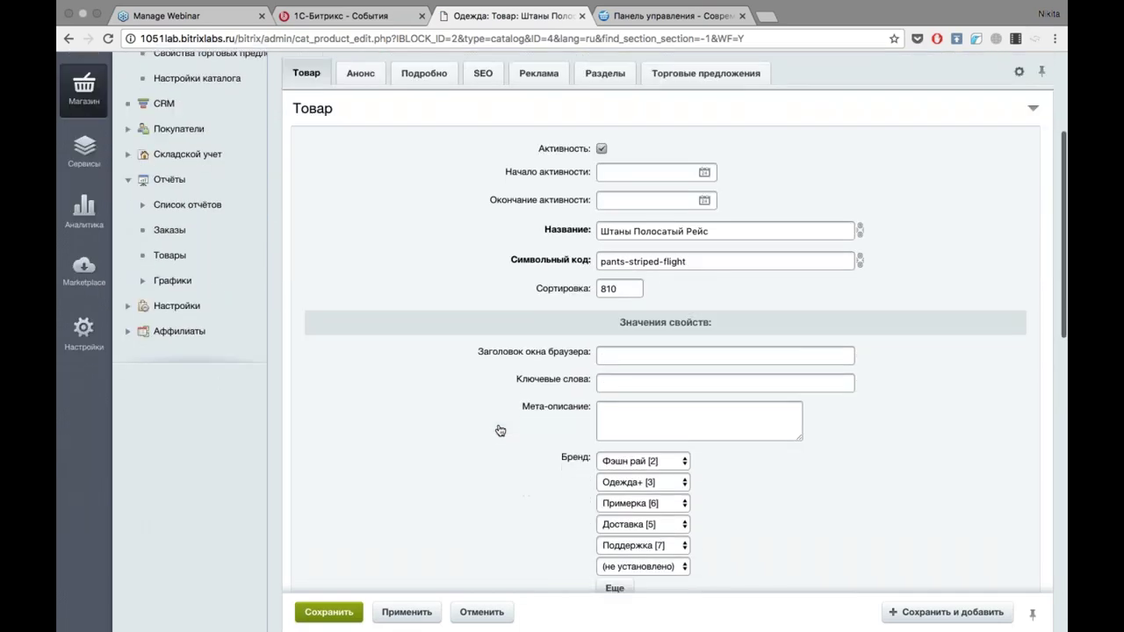
pyautogui.scroll(-2, 500, 431)
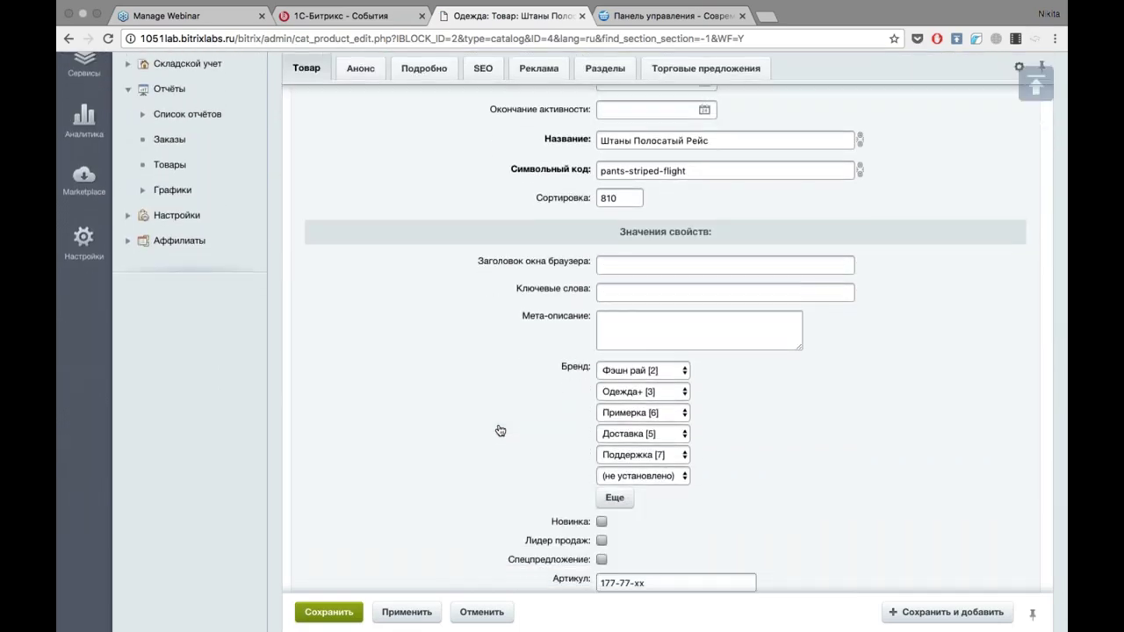
pyautogui.scroll(3, 500, 430)
pyautogui.scroll(-4, 500, 430)
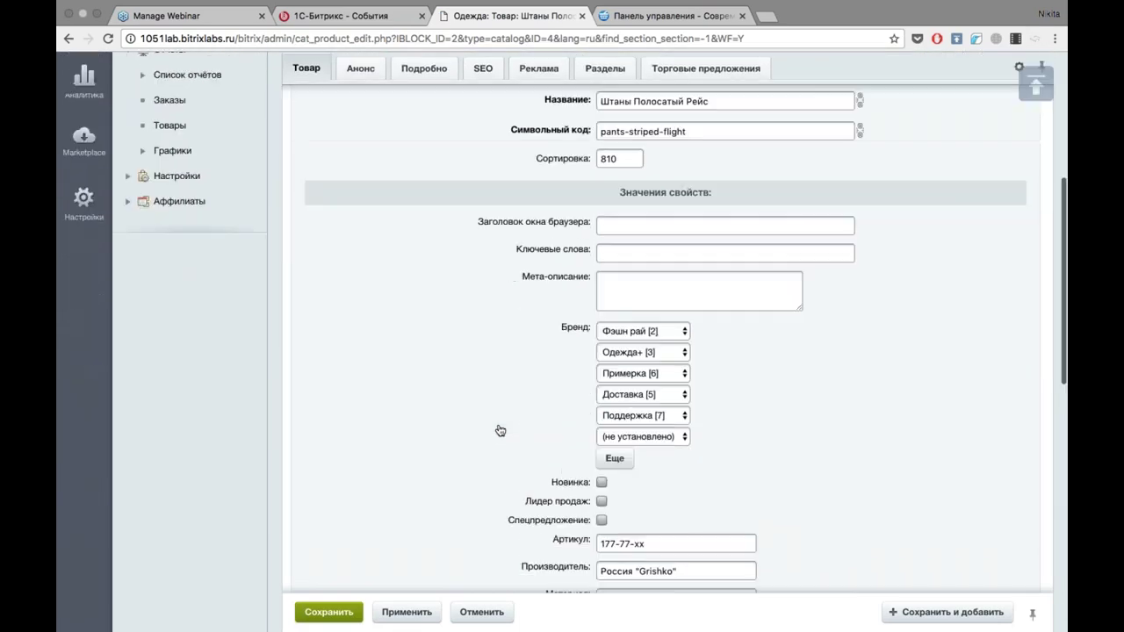
pyautogui.scroll(-8, 499, 429)
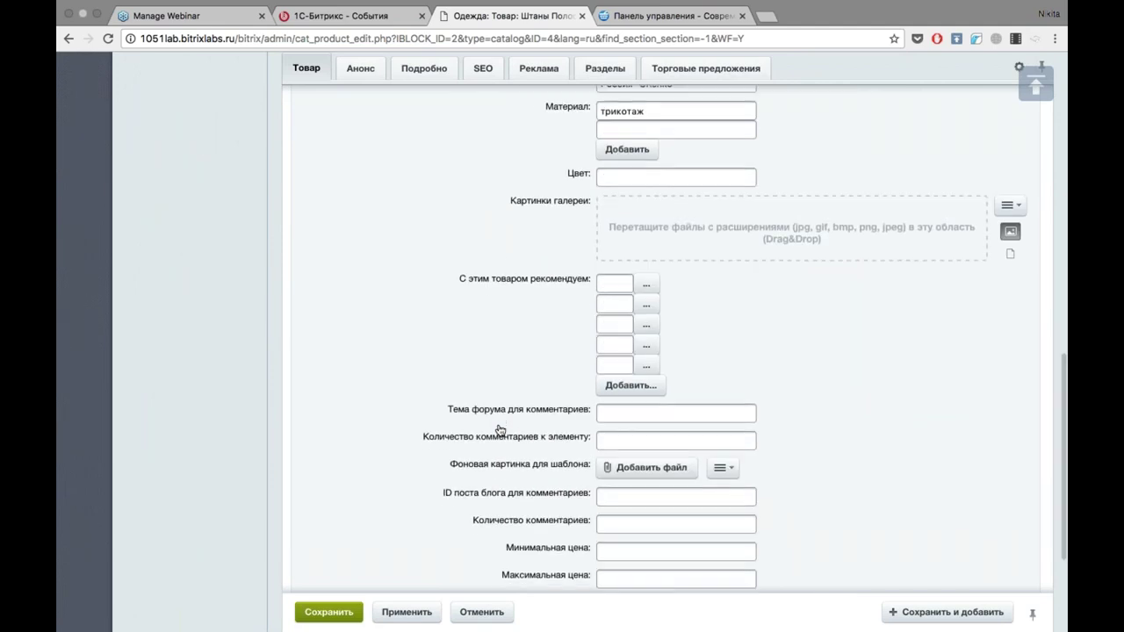
pyautogui.scroll(-1, 499, 430)
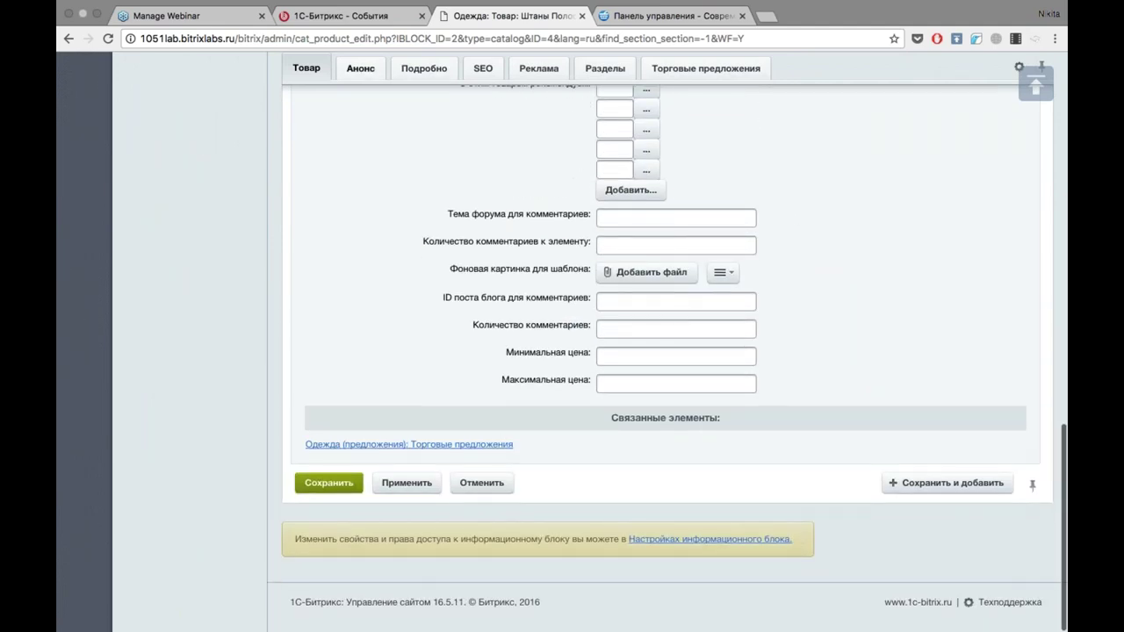
pyautogui.click(482, 69)
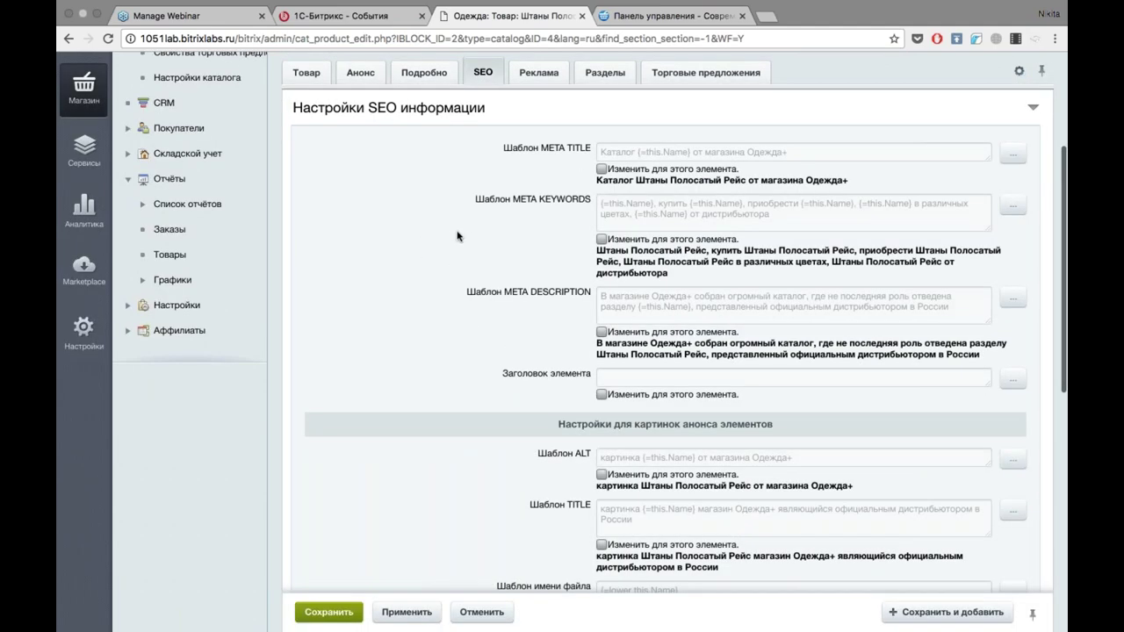
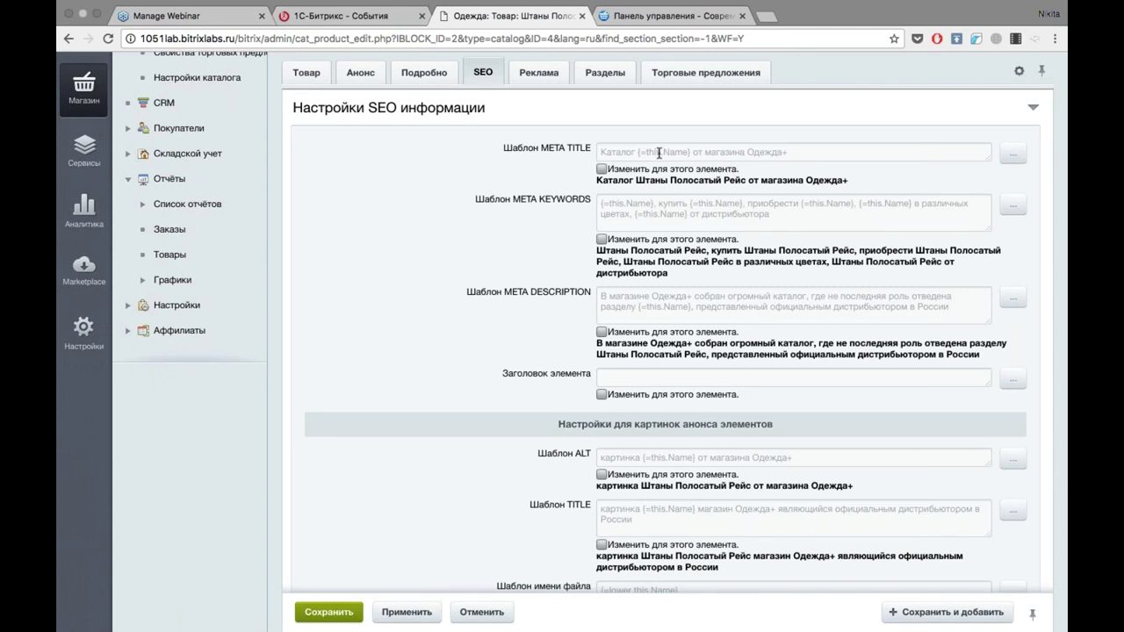
# Try a product-specific META TITLE template, then revert it to the inherited template.
pyautogui.click(659, 153)
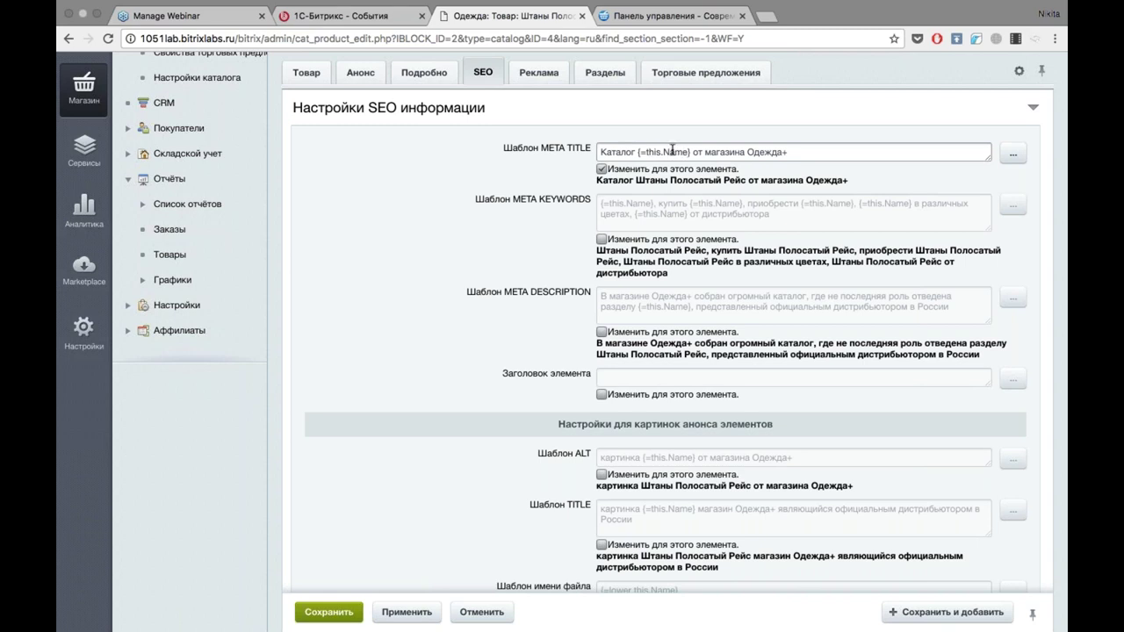
pyautogui.click(602, 169)
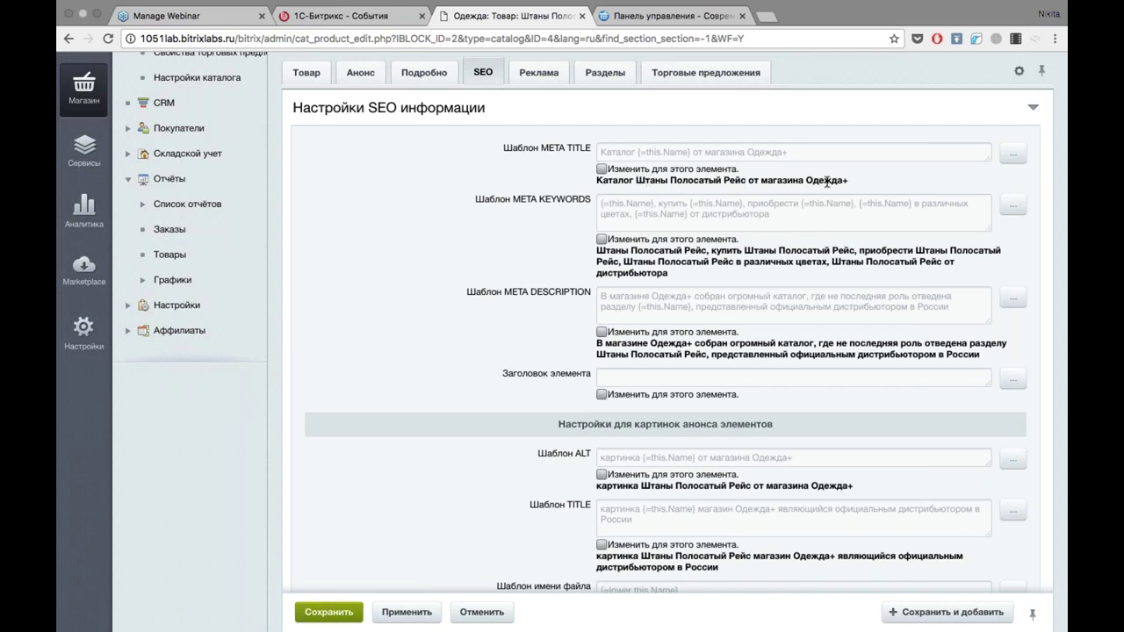
pyautogui.click(602, 169)
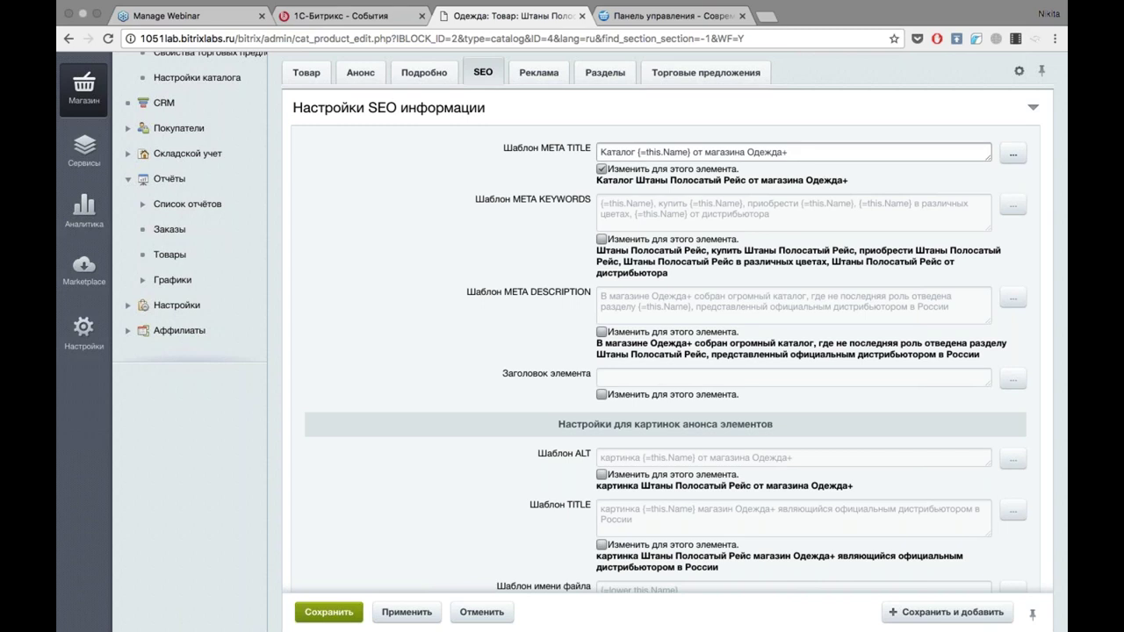
pyautogui.click(815, 157)
pyautogui.click(1016, 158)
pyautogui.moveTo(1001, 186)
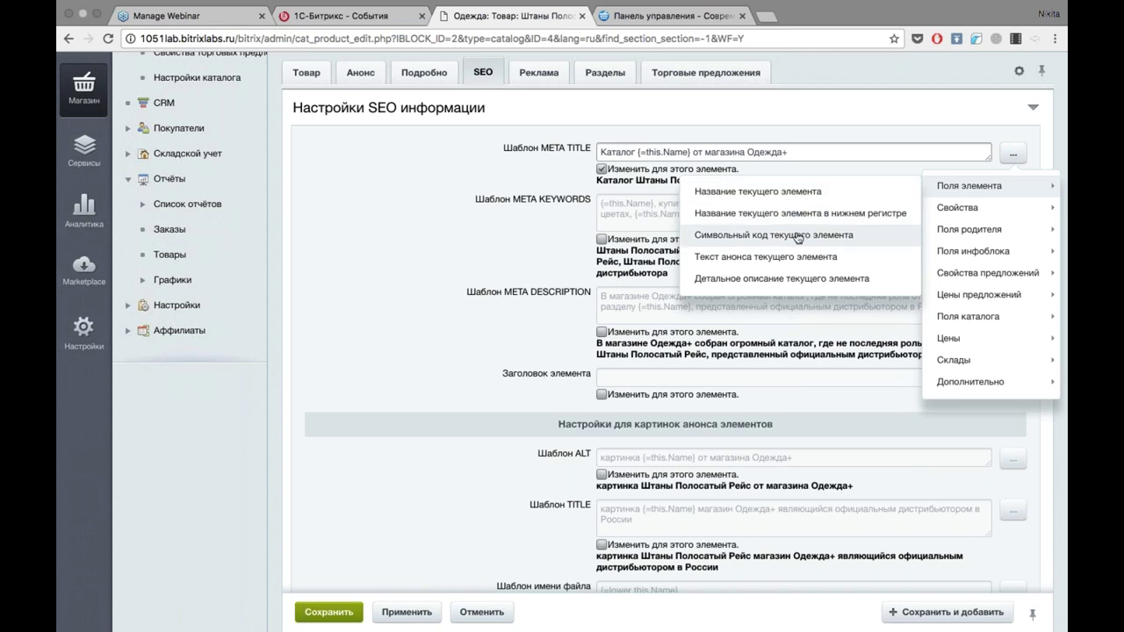
pyautogui.press('Escape')
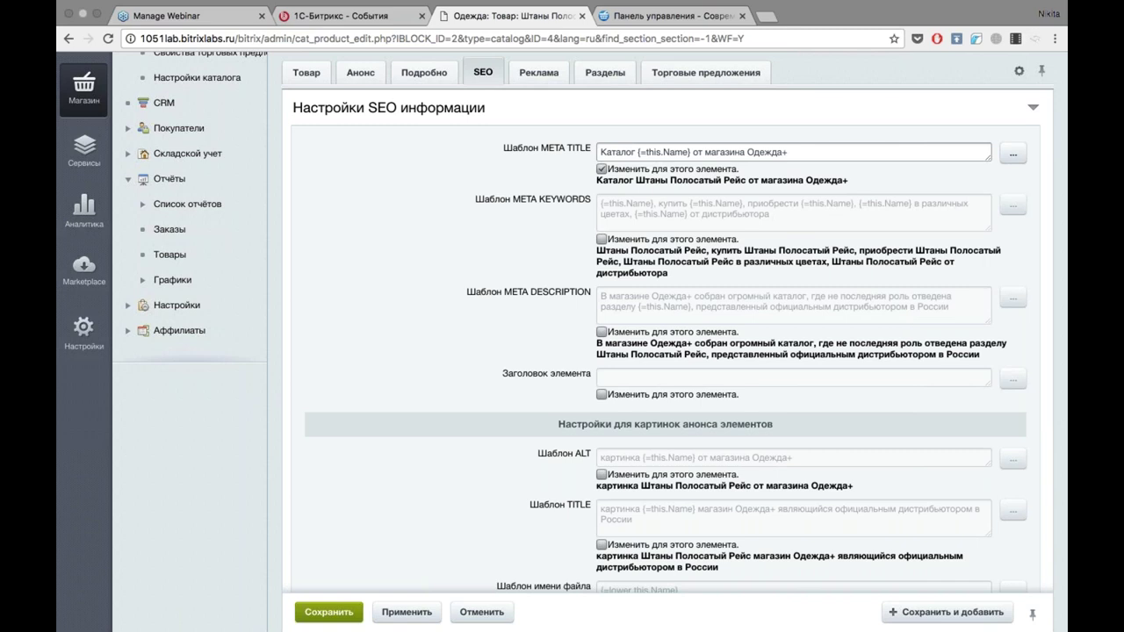
pyautogui.click(601, 169)
pyautogui.scroll(-5, 711, 199)
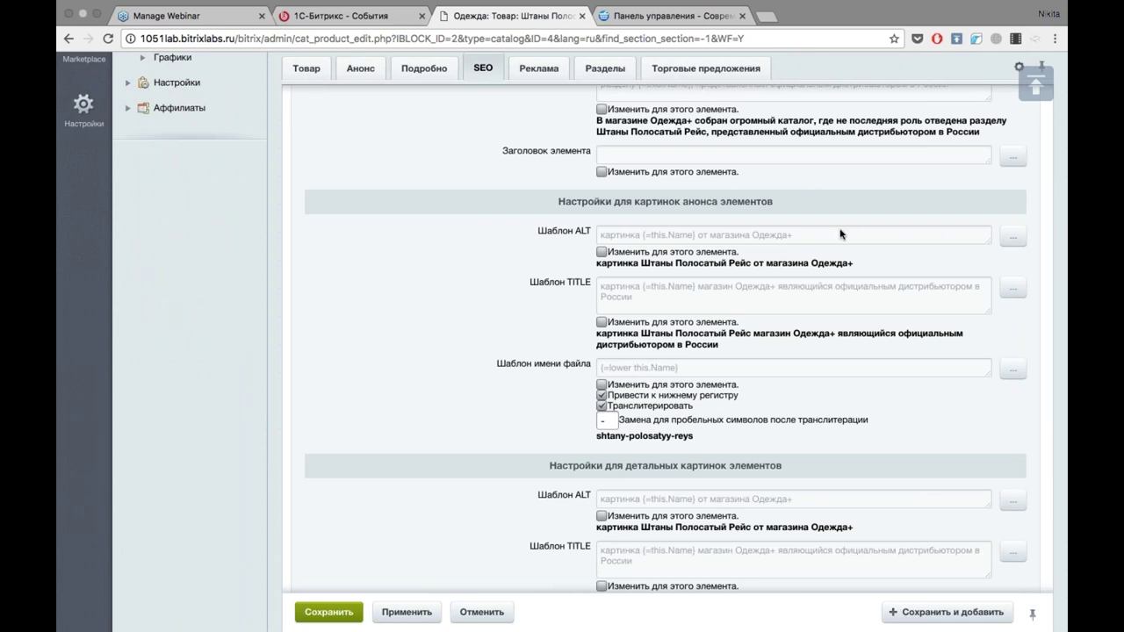
pyautogui.scroll(-7, 434, 251)
pyautogui.scroll(12, 433, 251)
pyautogui.scroll(5, 433, 251)
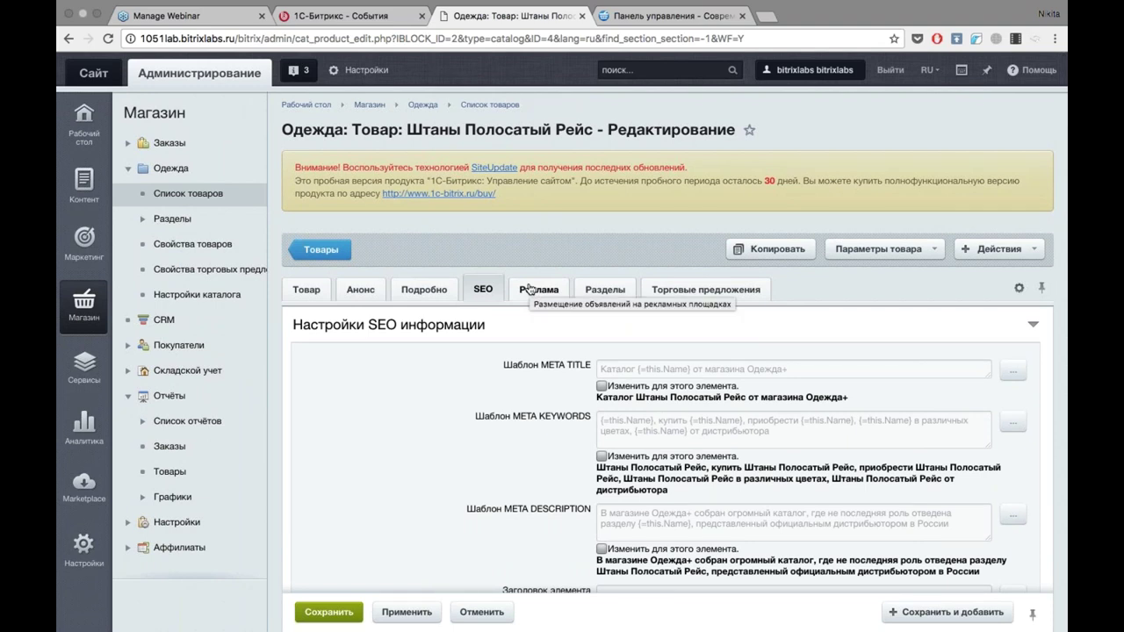
# Check the product's Реклама and Разделы settings, then list its Торговые предложения from ID 42.
pyautogui.click(530, 290)
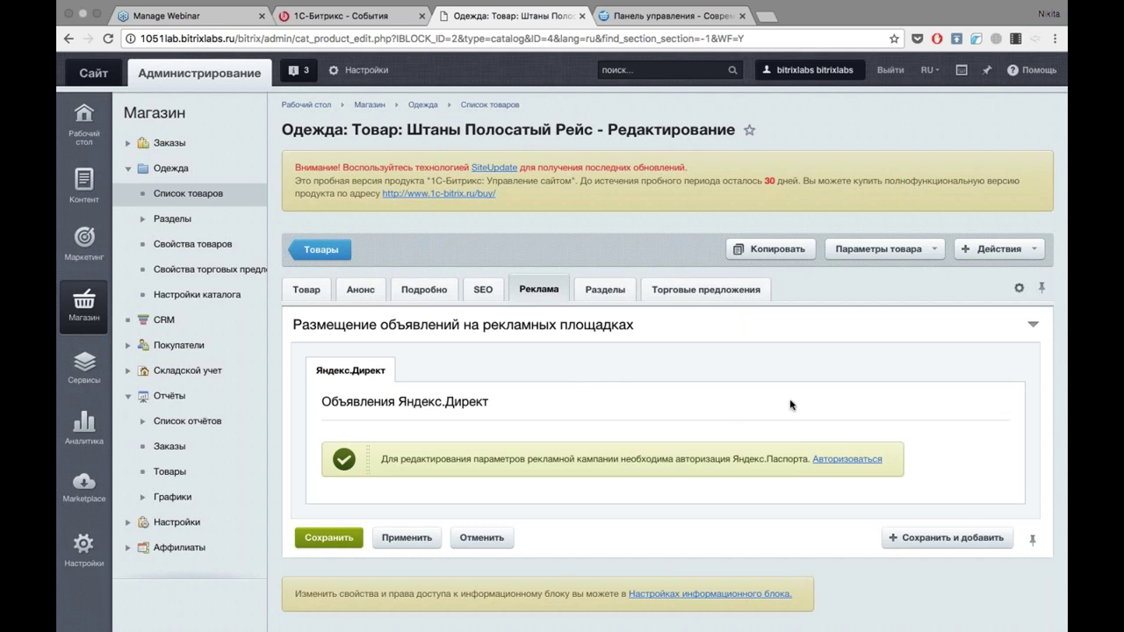
pyautogui.click(605, 289)
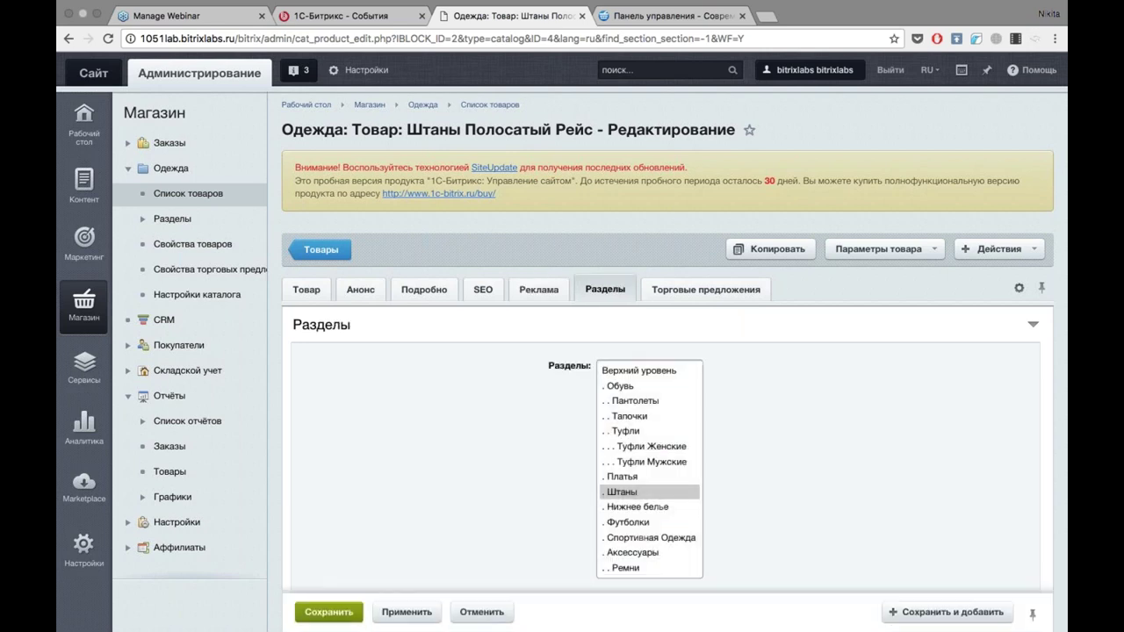
pyautogui.scroll(-3, 845, 438)
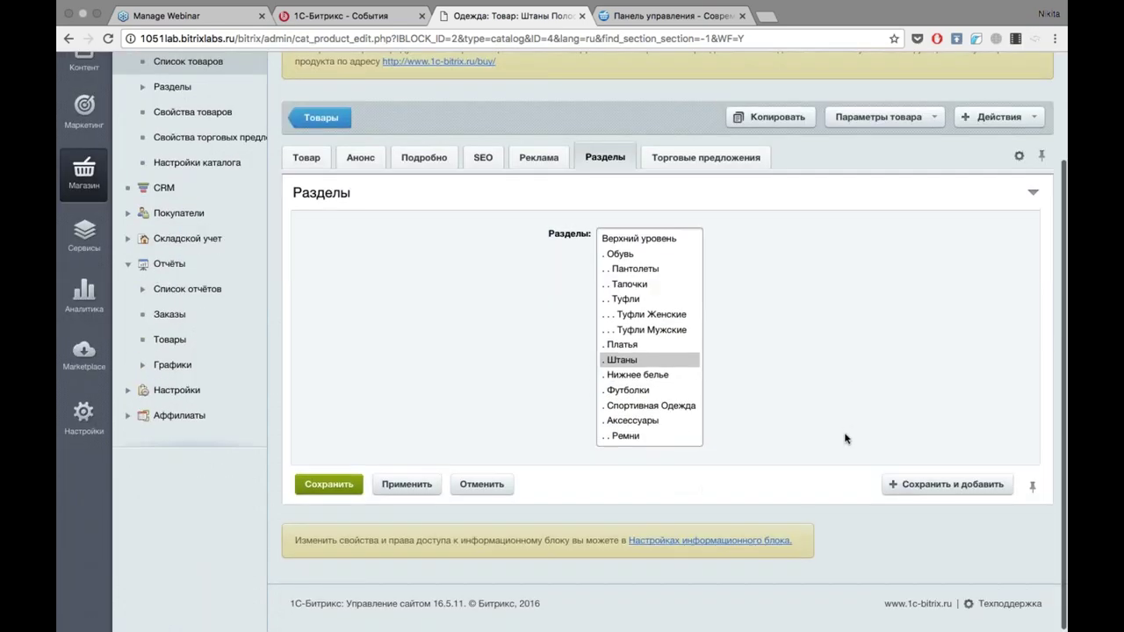
pyautogui.click(705, 157)
pyautogui.scroll(-2, 667, 351)
pyautogui.scroll(-5, 668, 352)
pyautogui.scroll(5, 667, 351)
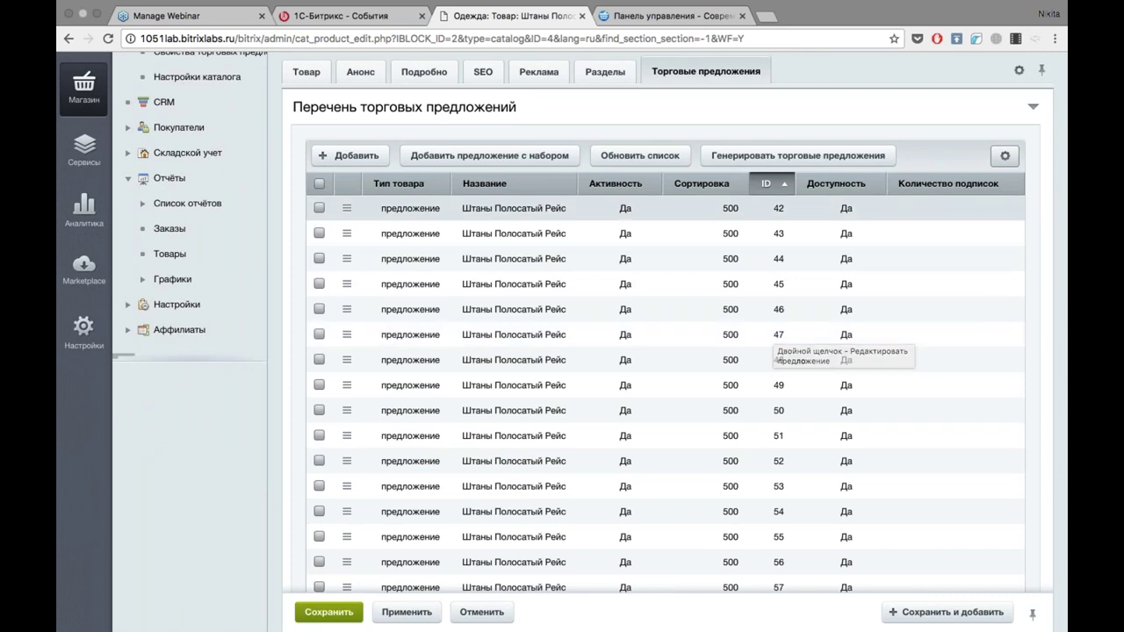
pyautogui.click(347, 211)
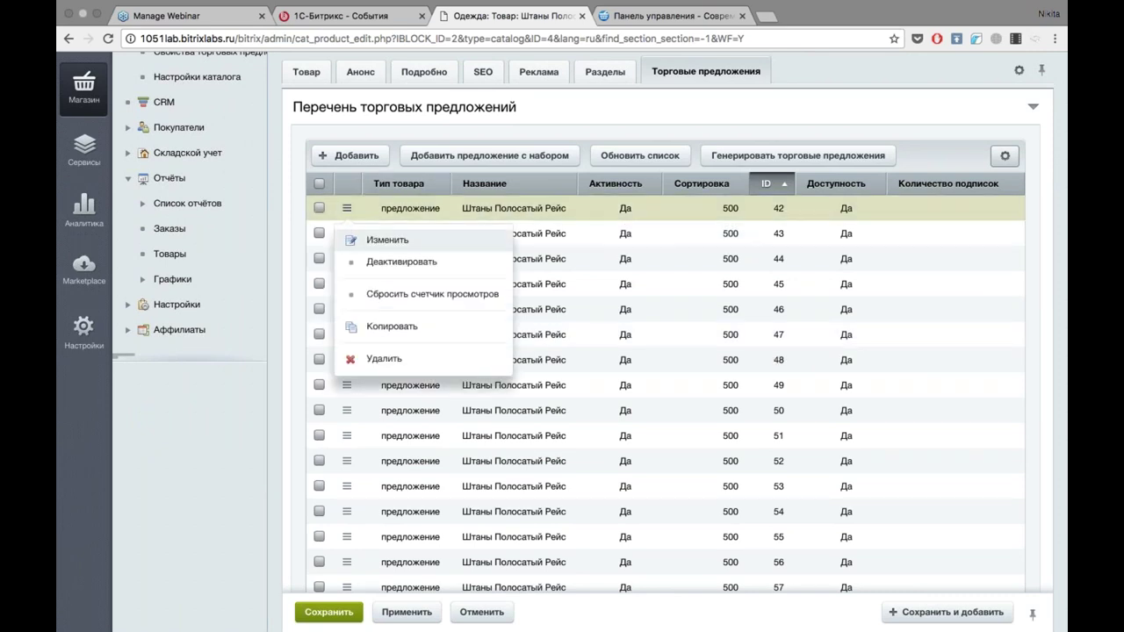
pyautogui.click(357, 240)
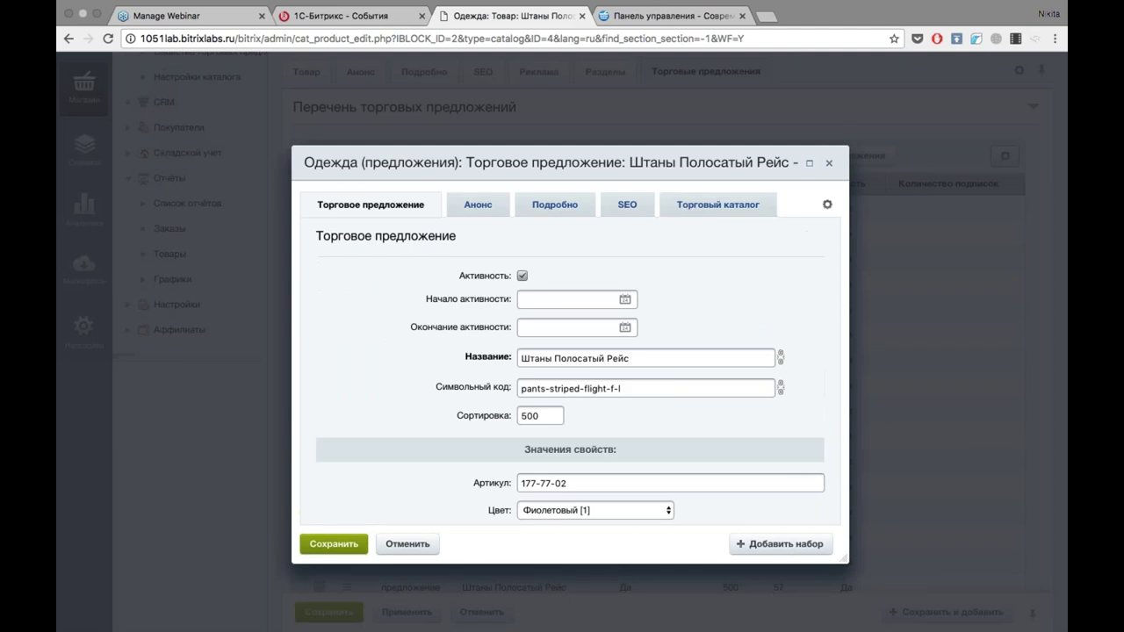
pyautogui.click(693, 205)
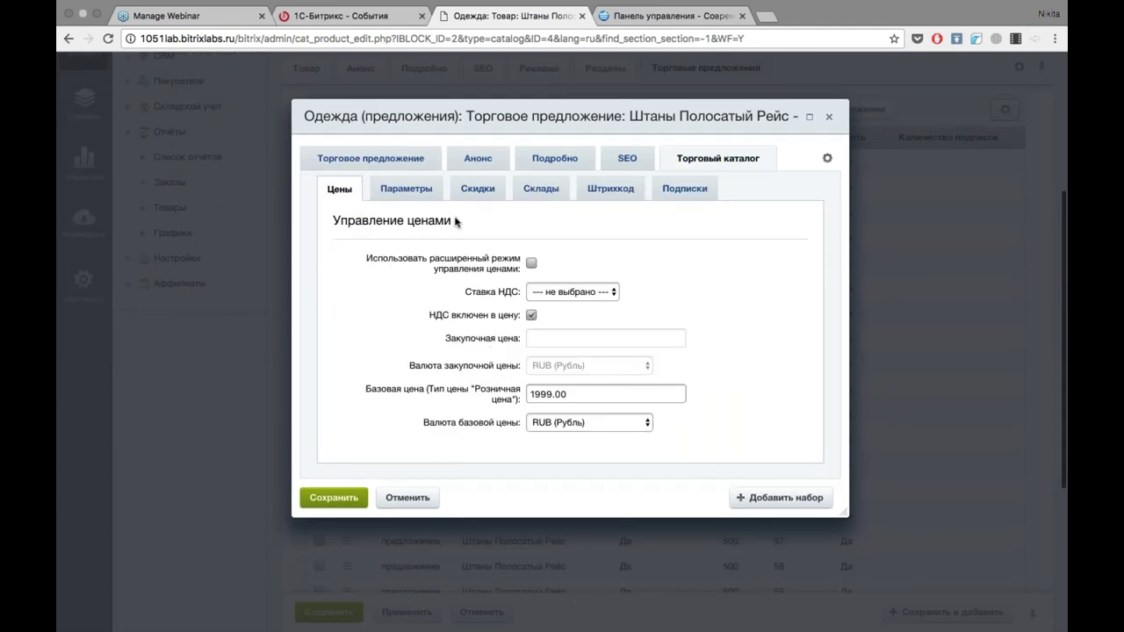
pyautogui.click(541, 190)
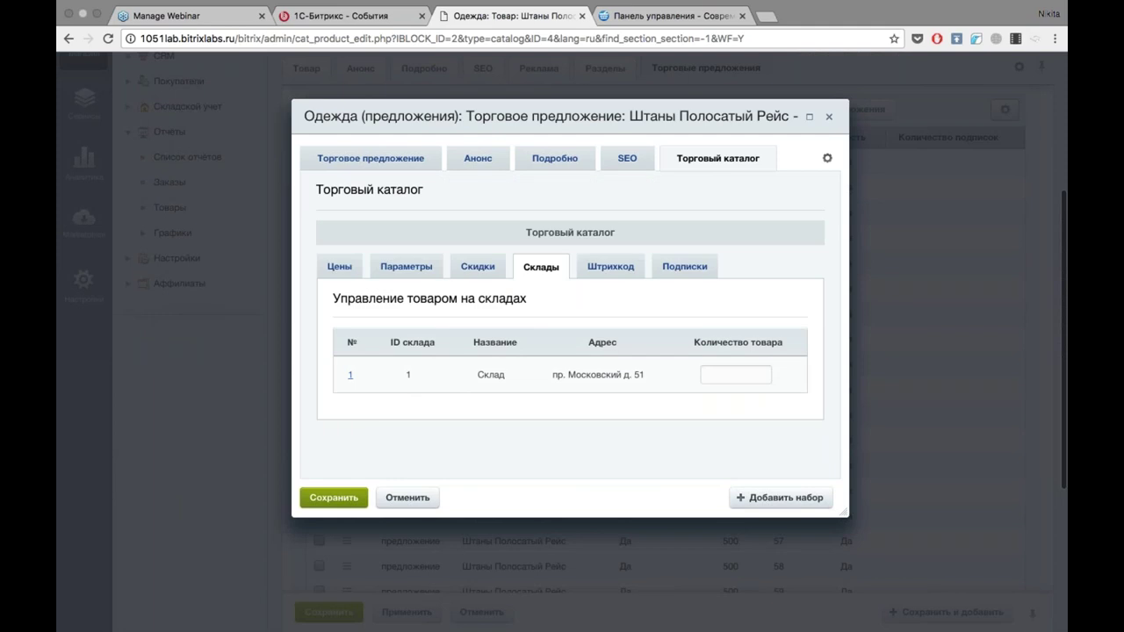
pyautogui.click(477, 266)
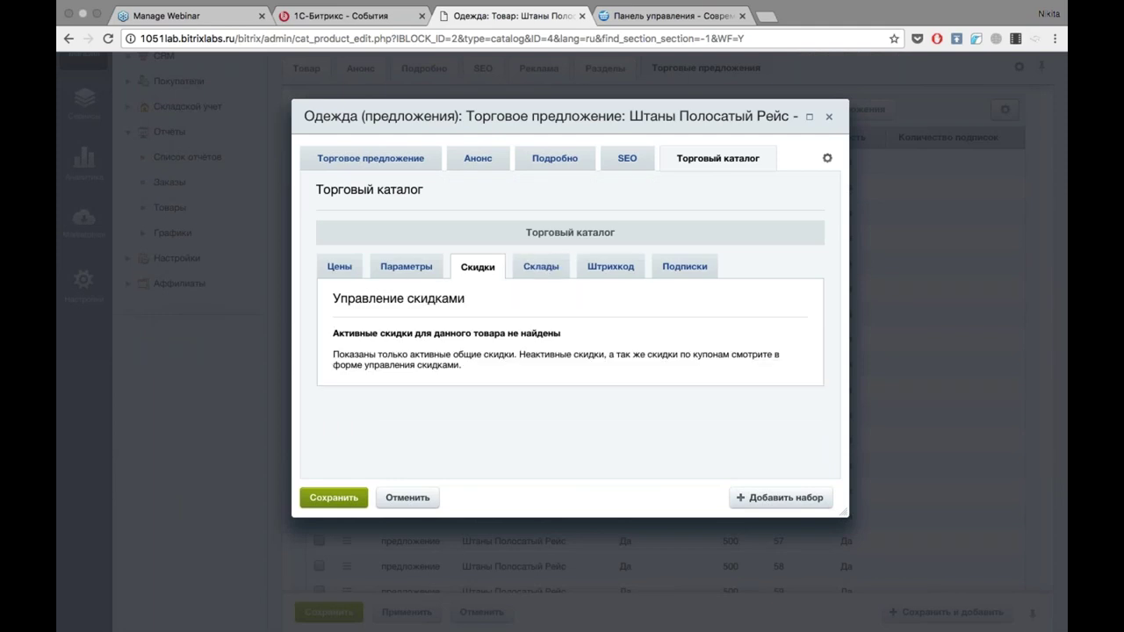
pyautogui.click(400, 269)
pyautogui.scroll(-1, 562, 317)
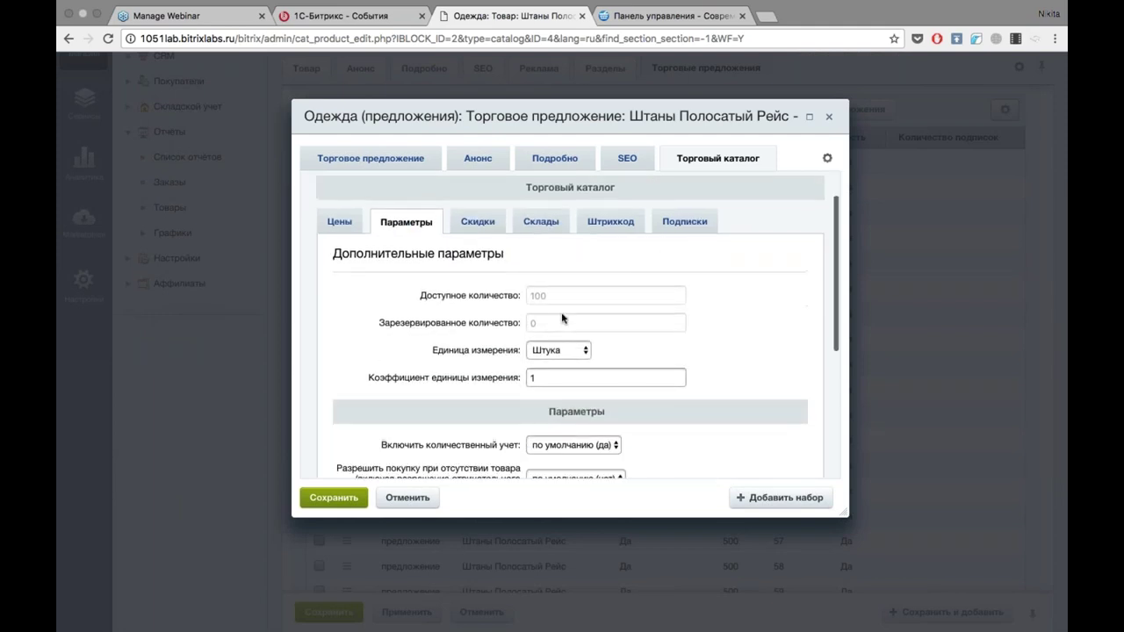
pyautogui.click(611, 221)
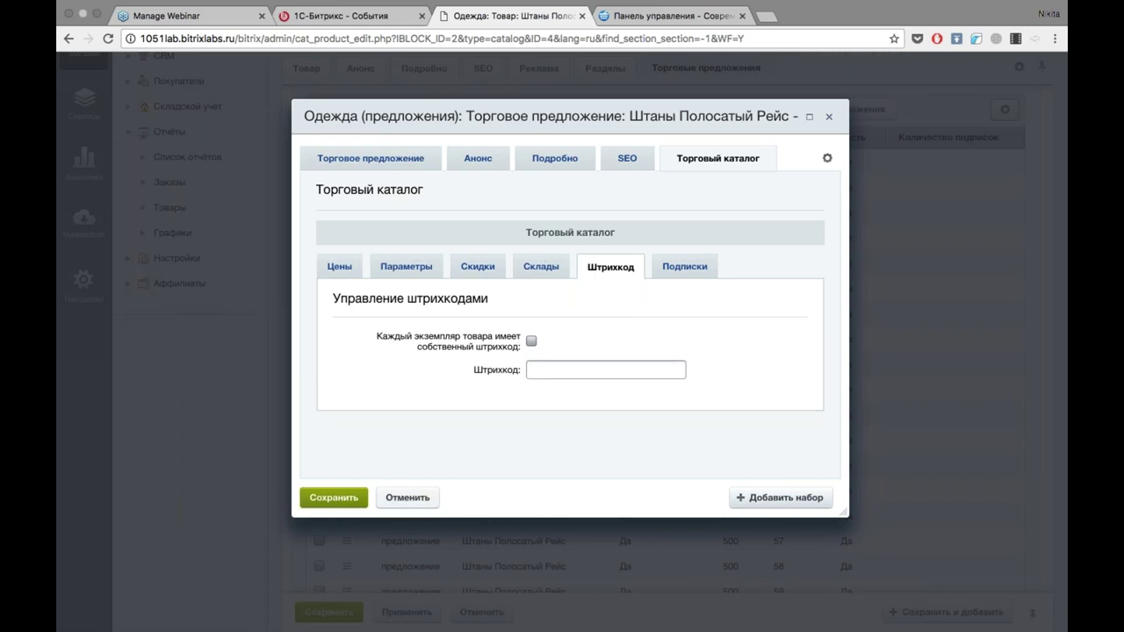
pyautogui.click(399, 497)
pyautogui.scroll(5, 176, 184)
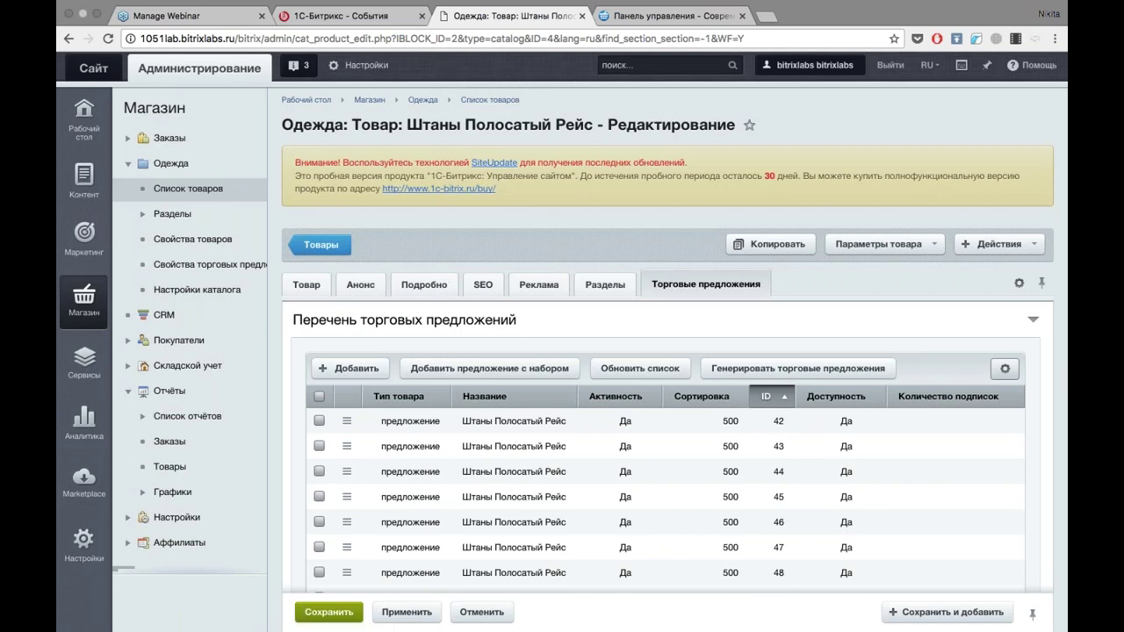
# Open Магазин > Заказы to show the orders list headed by order №6.
pyautogui.click(130, 139)
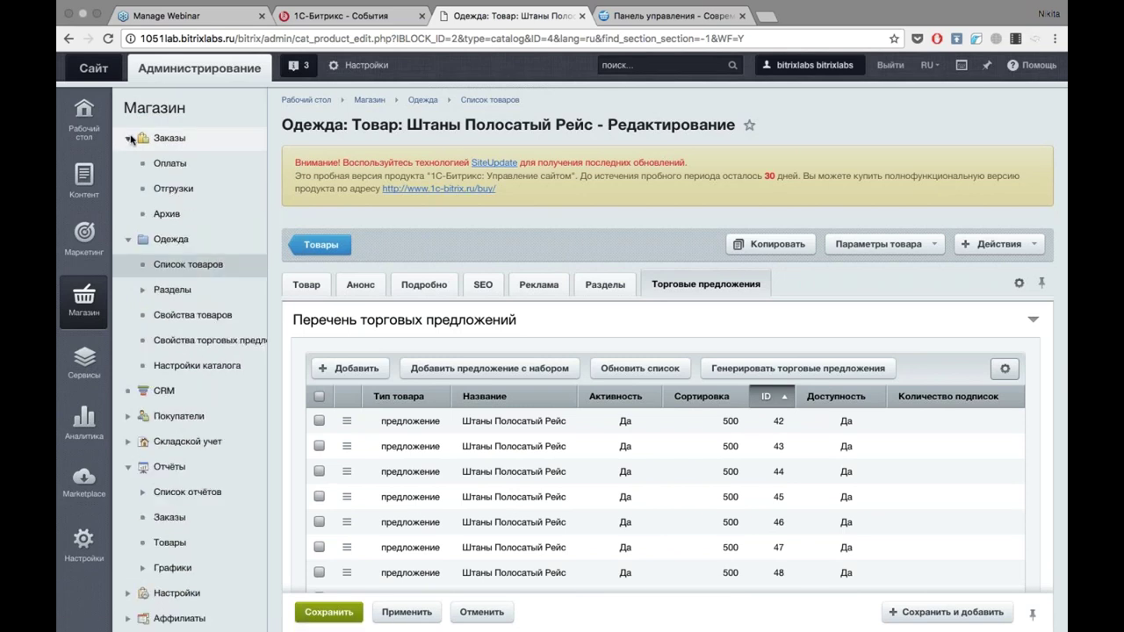
pyautogui.click(170, 142)
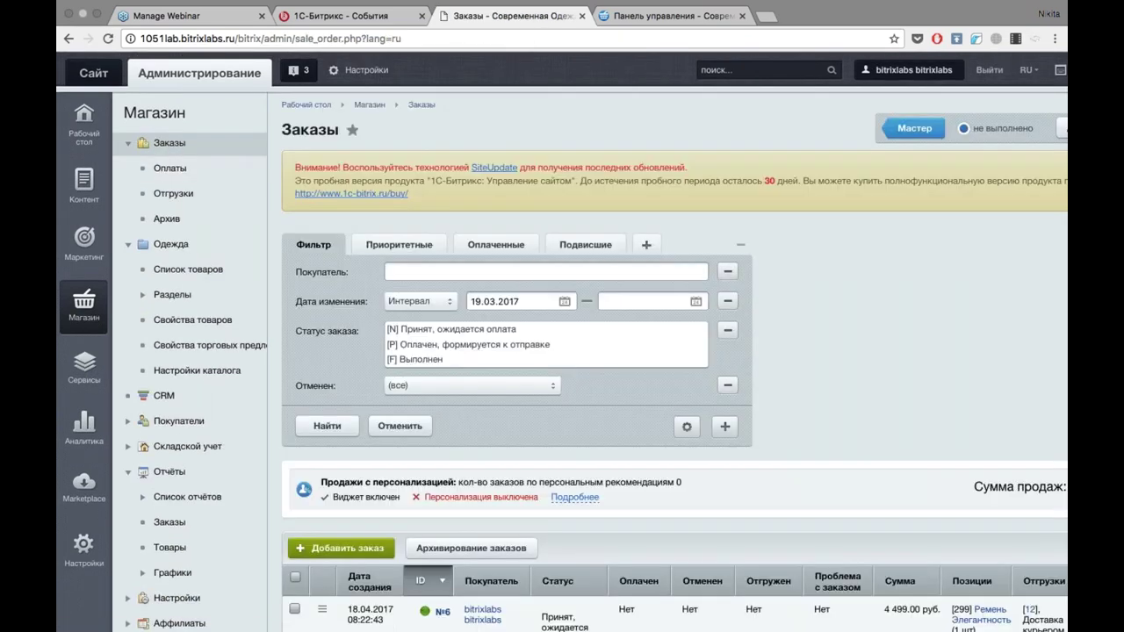
pyautogui.scroll(-3, 915, 289)
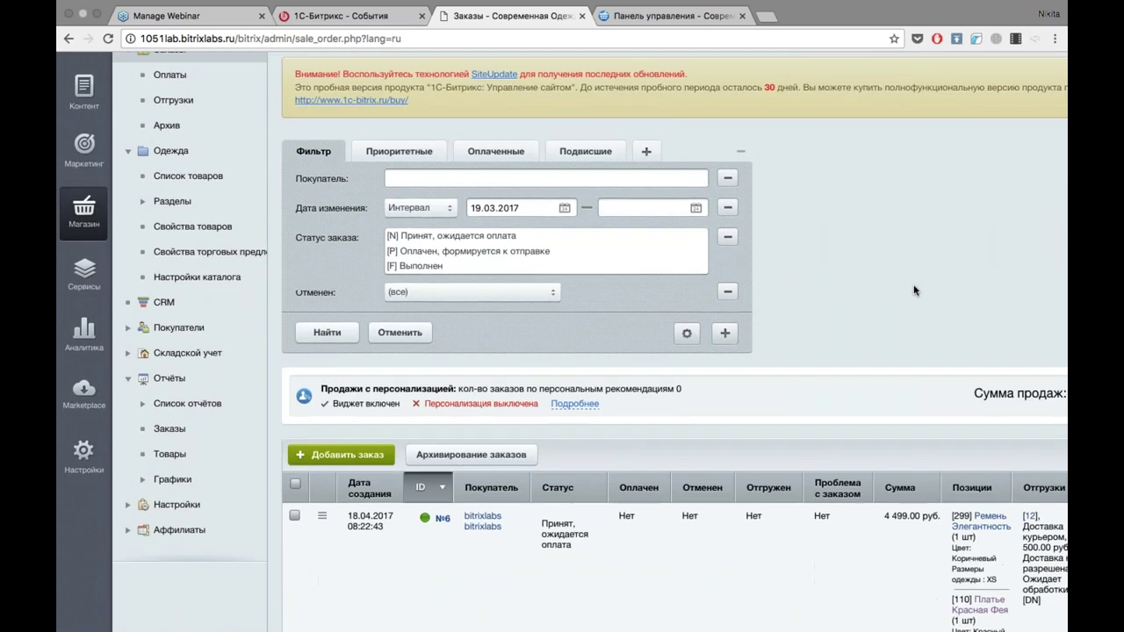
pyautogui.moveTo(832, 4)
pyautogui.scroll(-9, 876, 199)
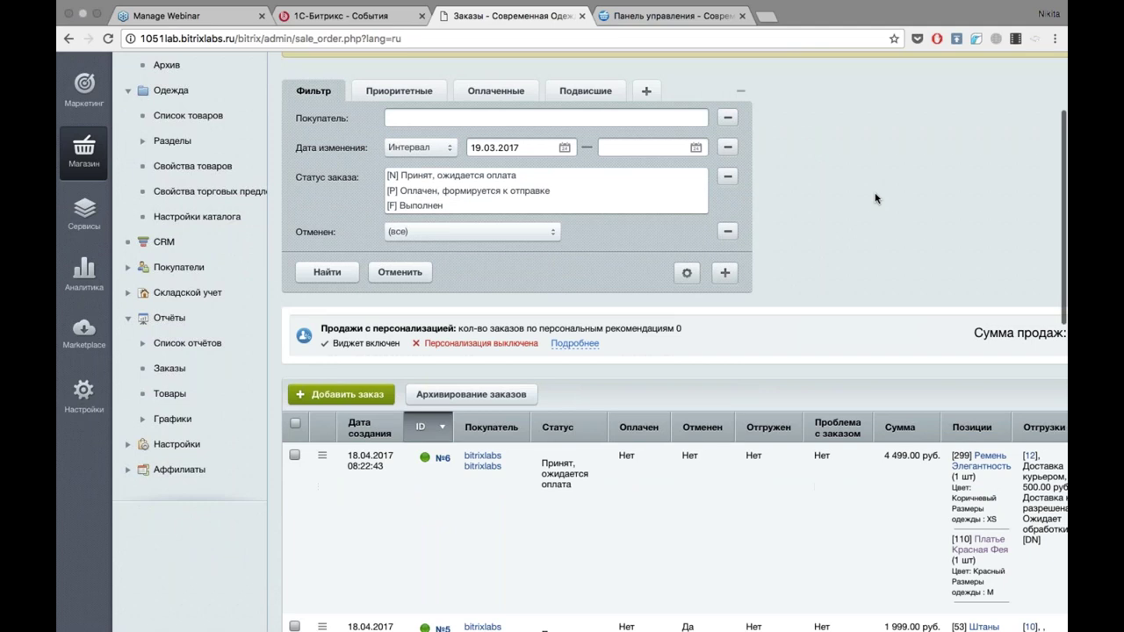
pyautogui.scroll(-3, 875, 198)
pyautogui.scroll(3, 875, 199)
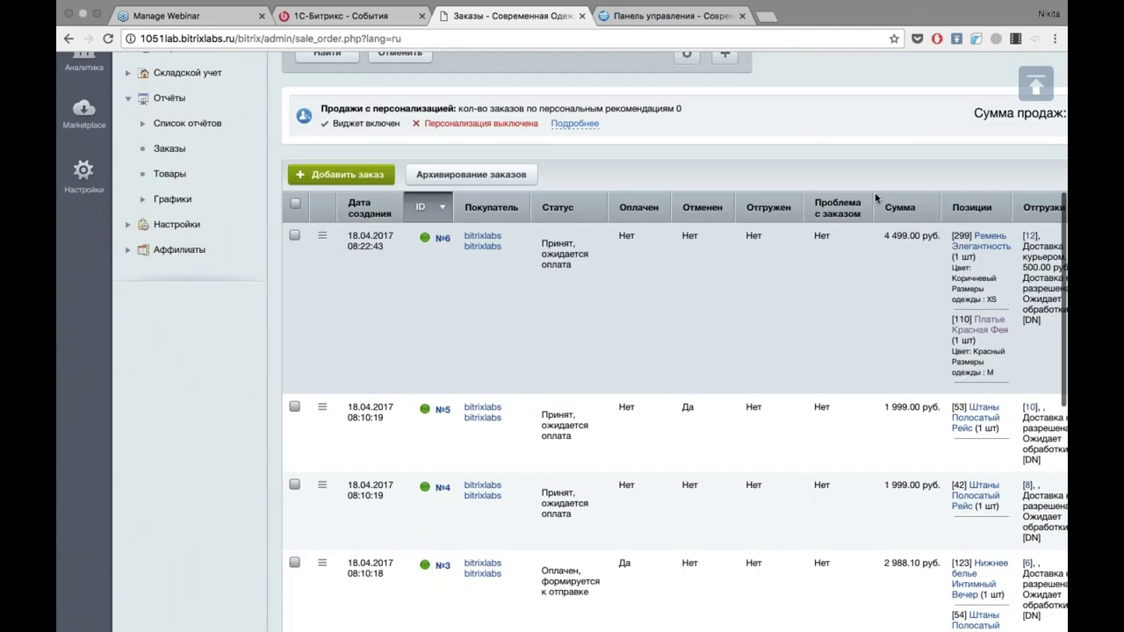
# Collapse the left admin menu so the orders table is wider.
pyautogui.click(270, 350)
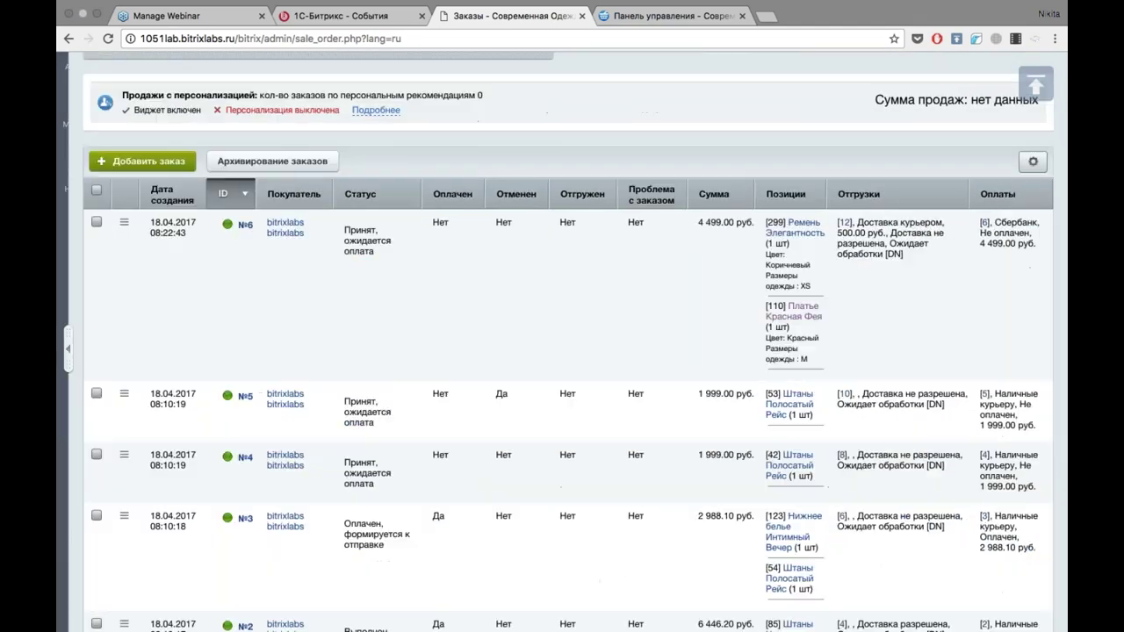
pyautogui.scroll(-5, 566, 302)
pyautogui.scroll(10, 565, 302)
pyautogui.scroll(-6, 565, 302)
pyautogui.scroll(-10, 565, 343)
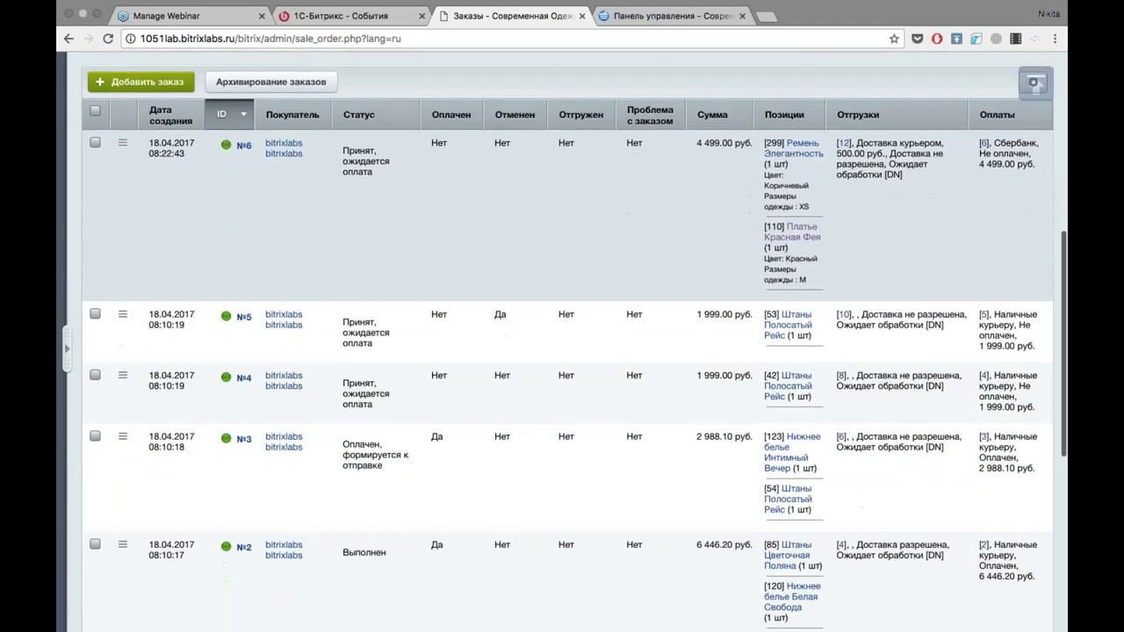
pyautogui.scroll(15, 565, 343)
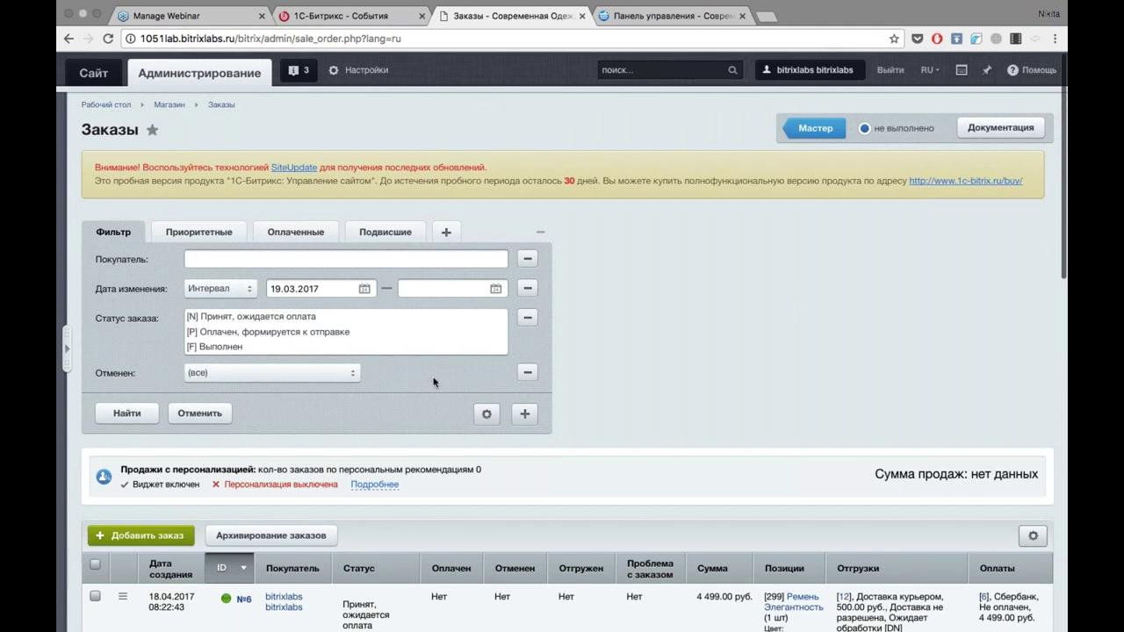
# Filter orders by Дата изменения set to Неделя / Текущая and search.
pyautogui.click(525, 414)
pyautogui.scroll(-3, 521, 420)
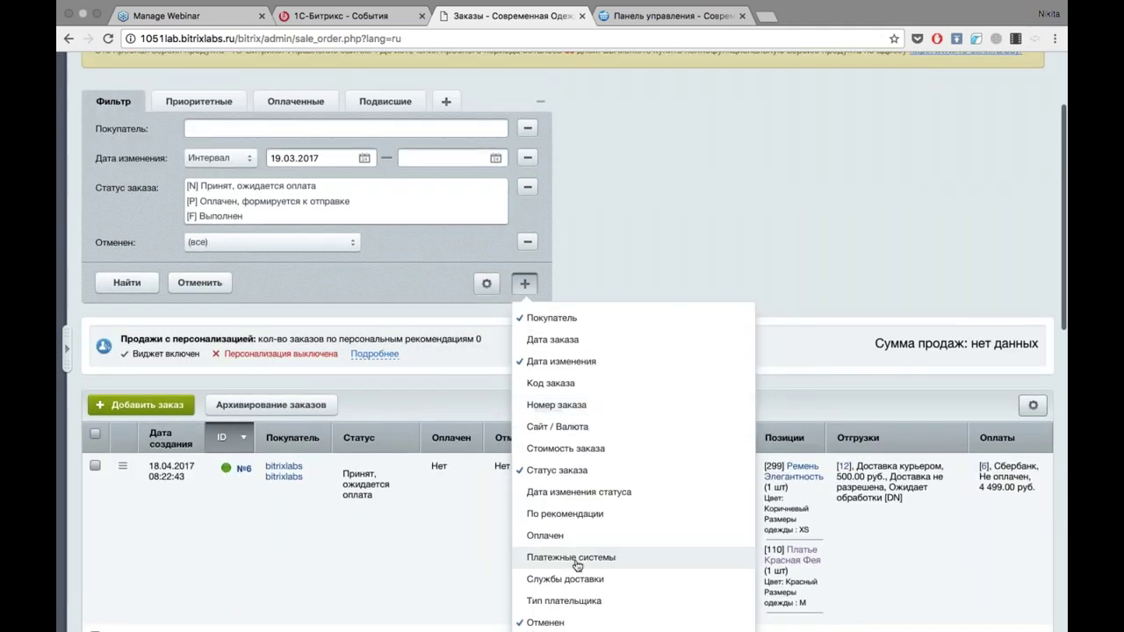
pyautogui.click(645, 156)
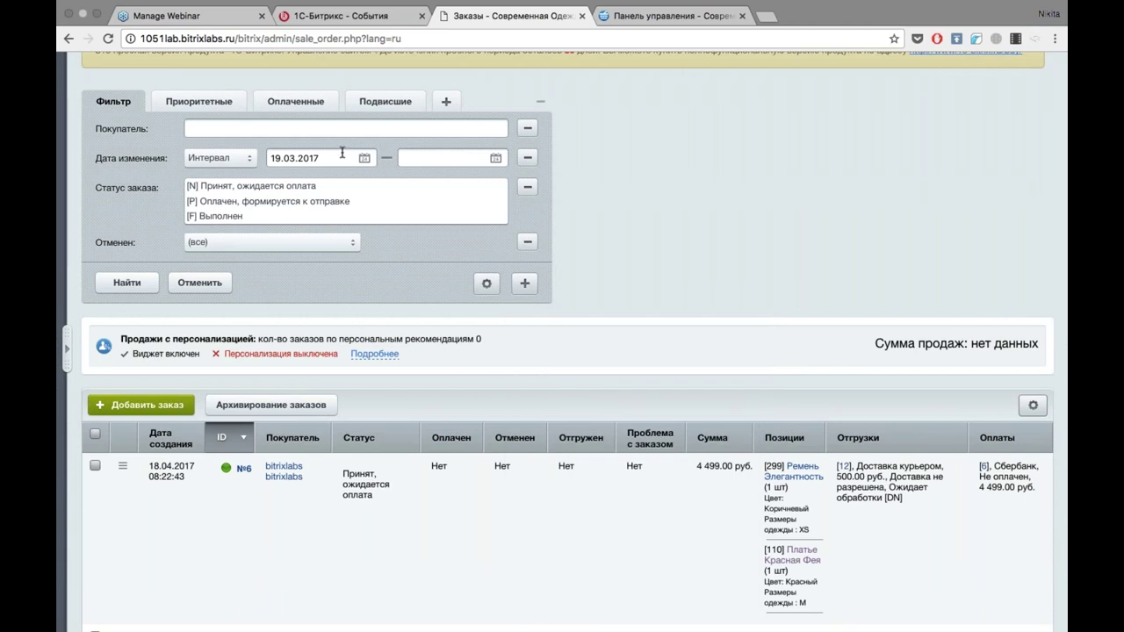
pyautogui.click(249, 159)
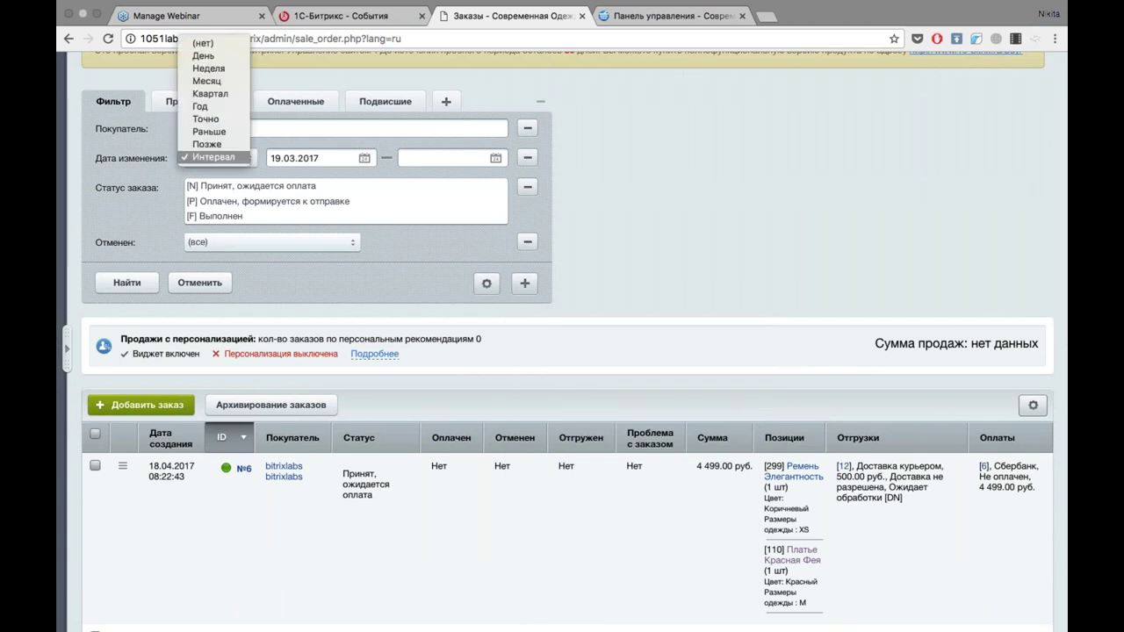
pyautogui.click(208, 69)
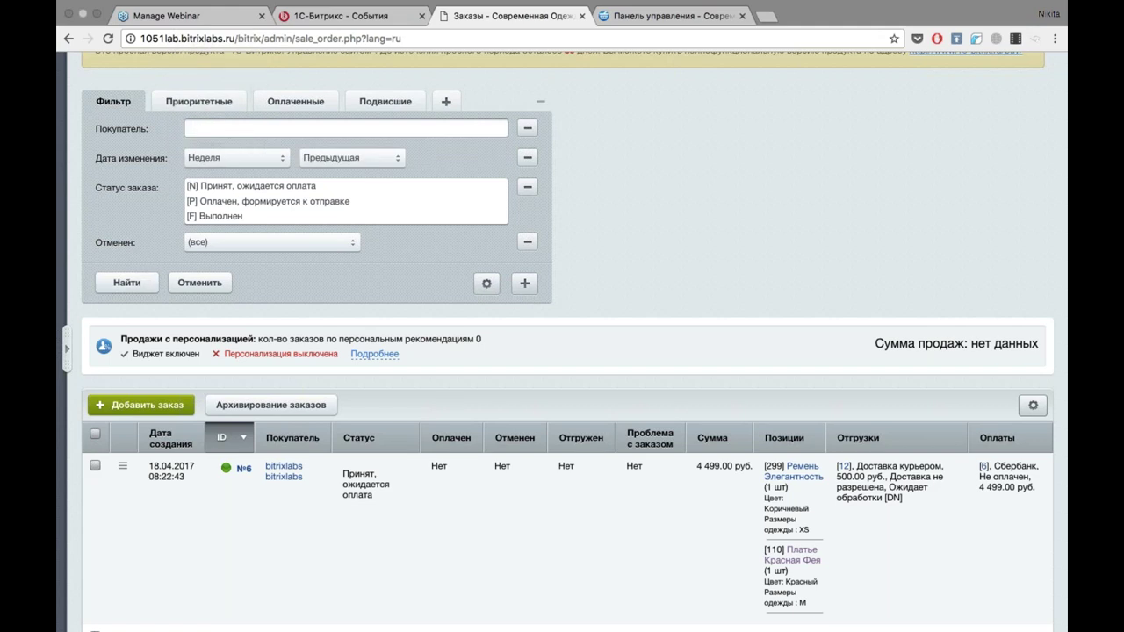
pyautogui.click(374, 163)
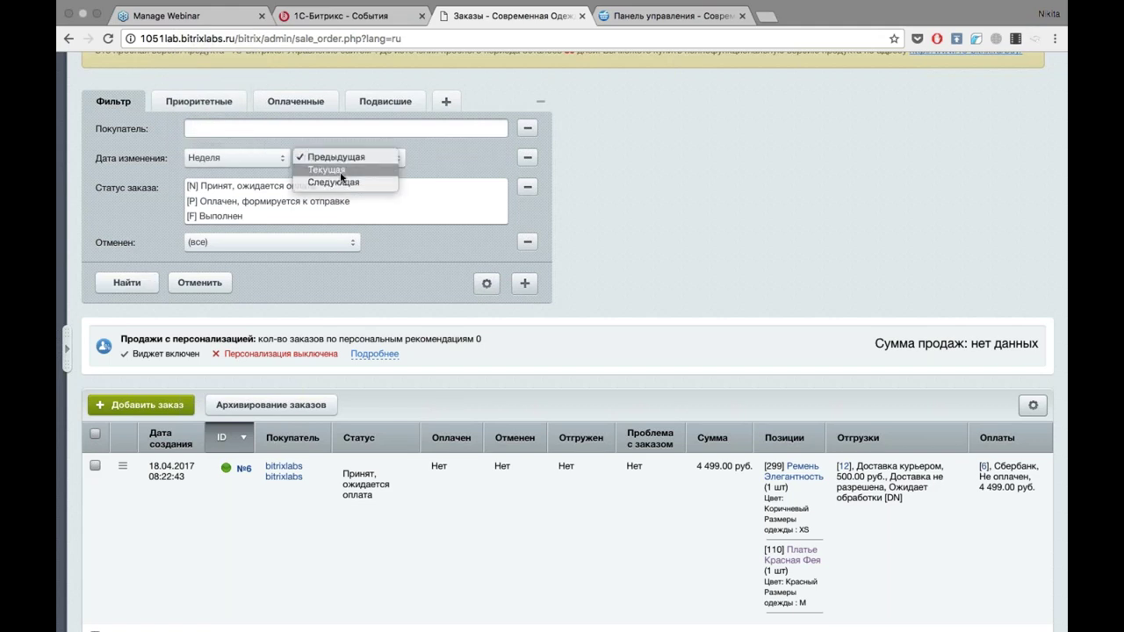
pyautogui.click(351, 155)
pyautogui.click(127, 282)
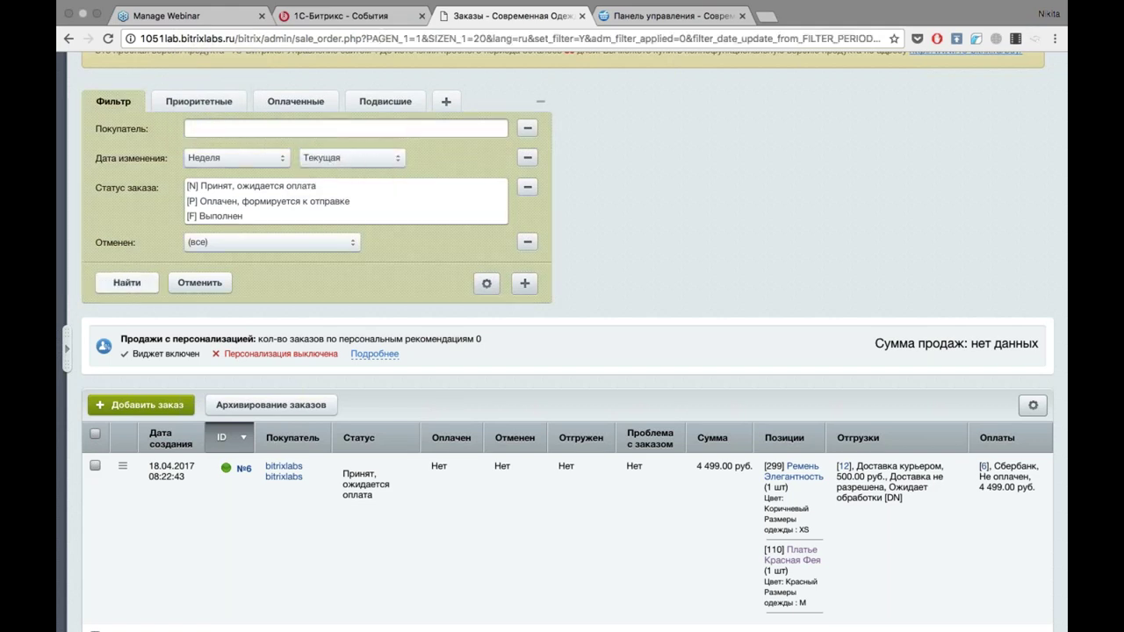
pyautogui.scroll(-10, 567, 342)
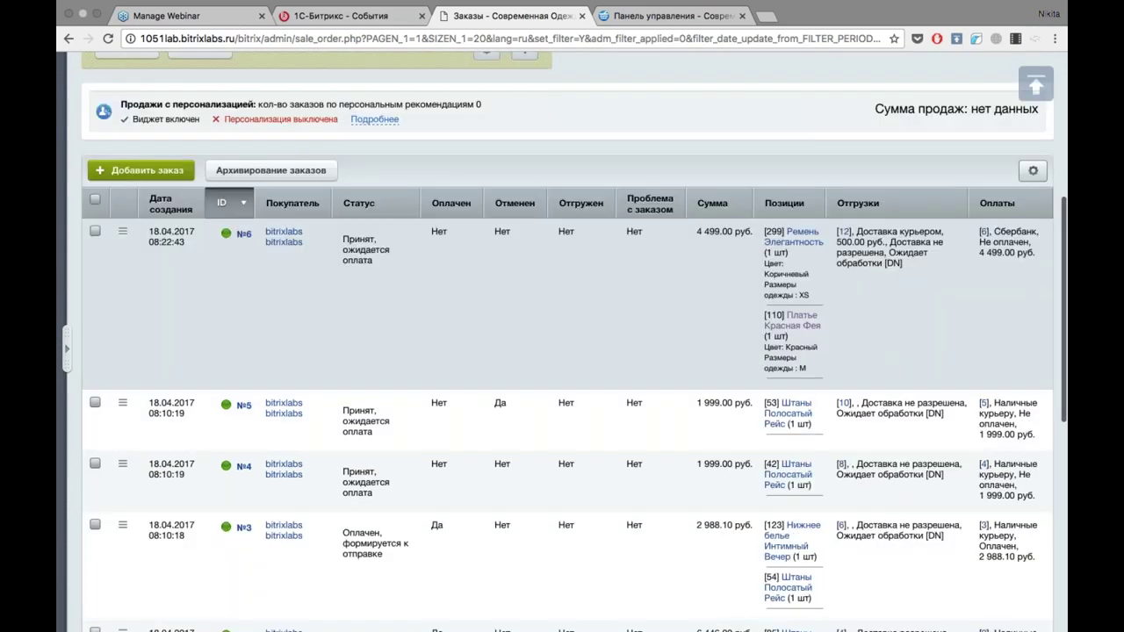
pyautogui.scroll(-5, 562, 342)
pyautogui.scroll(15, 561, 342)
pyautogui.scroll(-2, 562, 351)
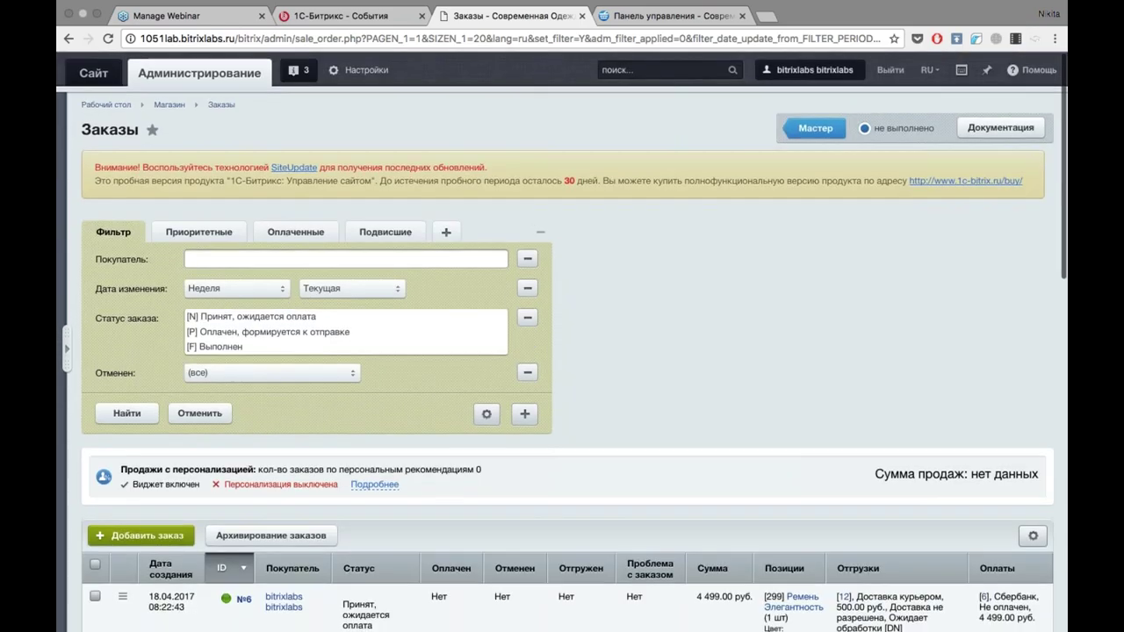
# Try the previous week, then switch the date filter back to the current week.
pyautogui.click(326, 290)
pyautogui.click(336, 275)
pyautogui.click(127, 413)
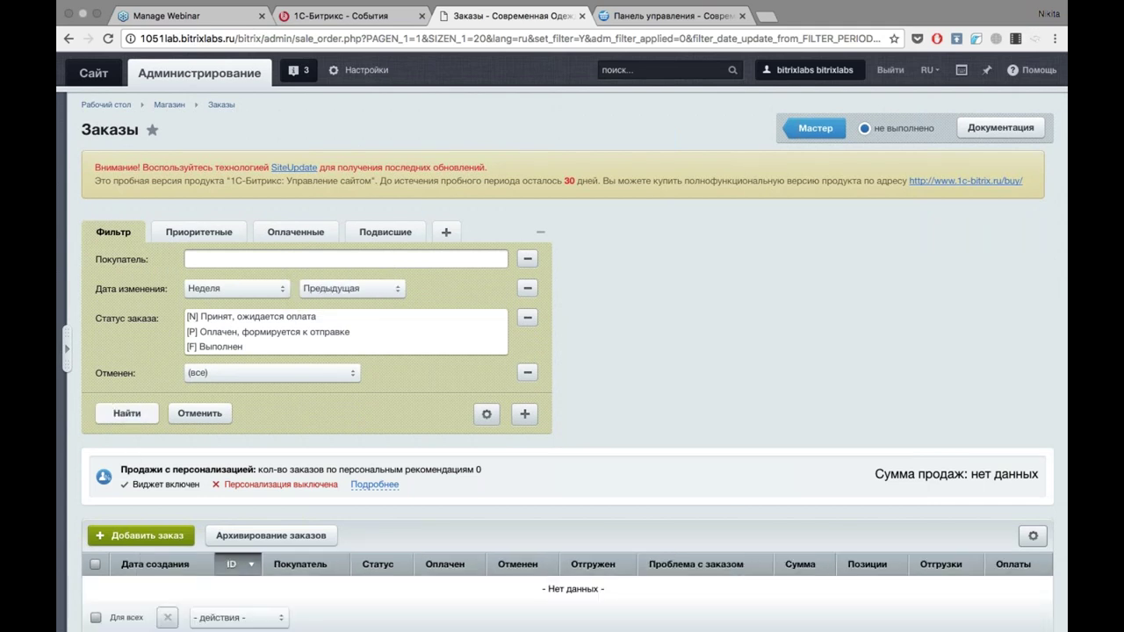
pyautogui.scroll(-3, 637, 358)
pyautogui.scroll(3, 638, 358)
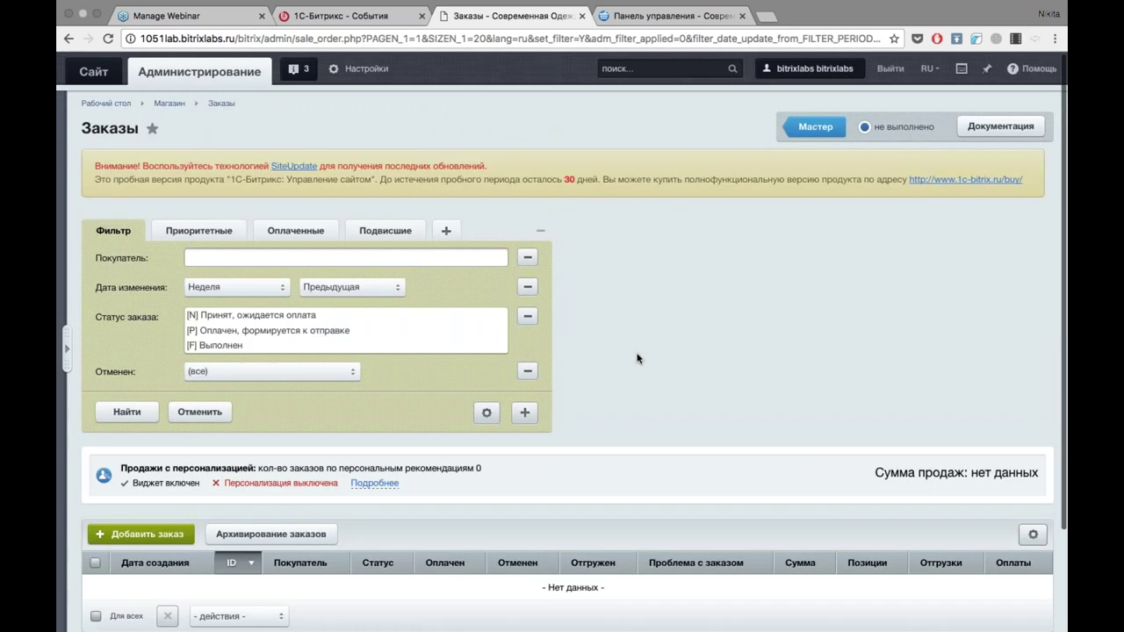
pyautogui.click(355, 291)
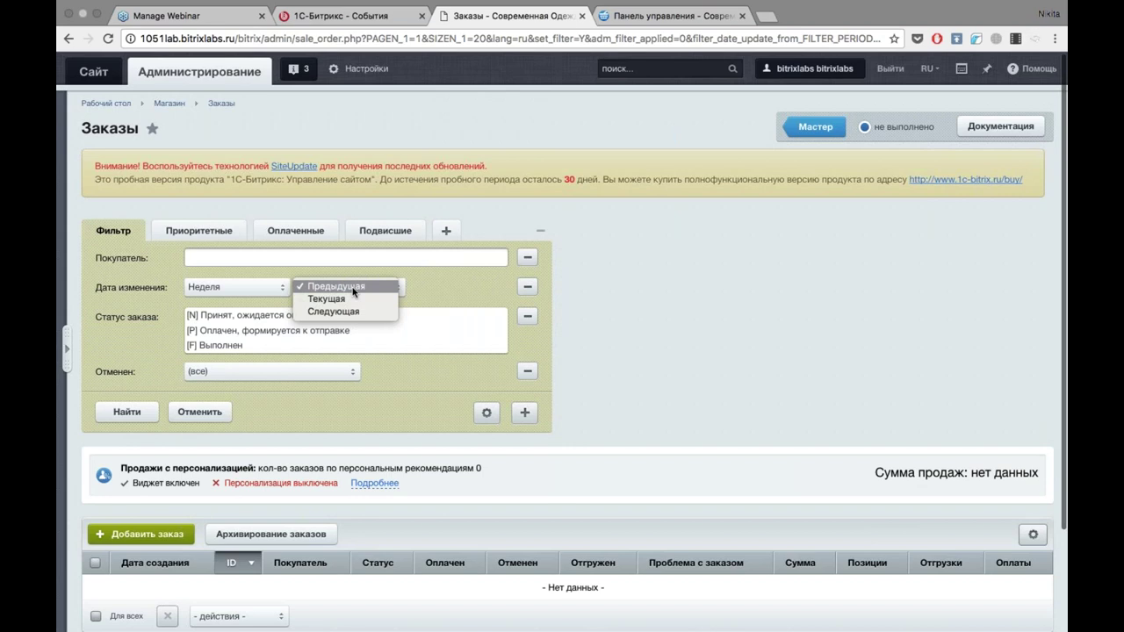
pyautogui.click(320, 298)
pyautogui.click(126, 412)
# Limit status to [N] Принят, ожидается оплата and search, leaving orders №4–№6.
pyautogui.click(245, 318)
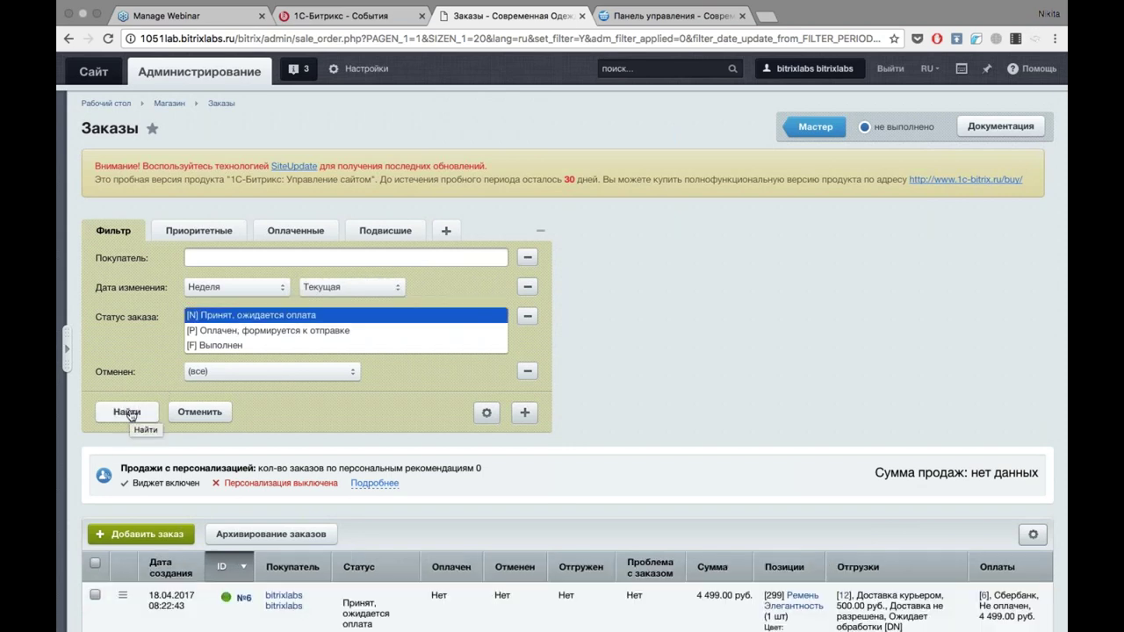
pyautogui.click(128, 412)
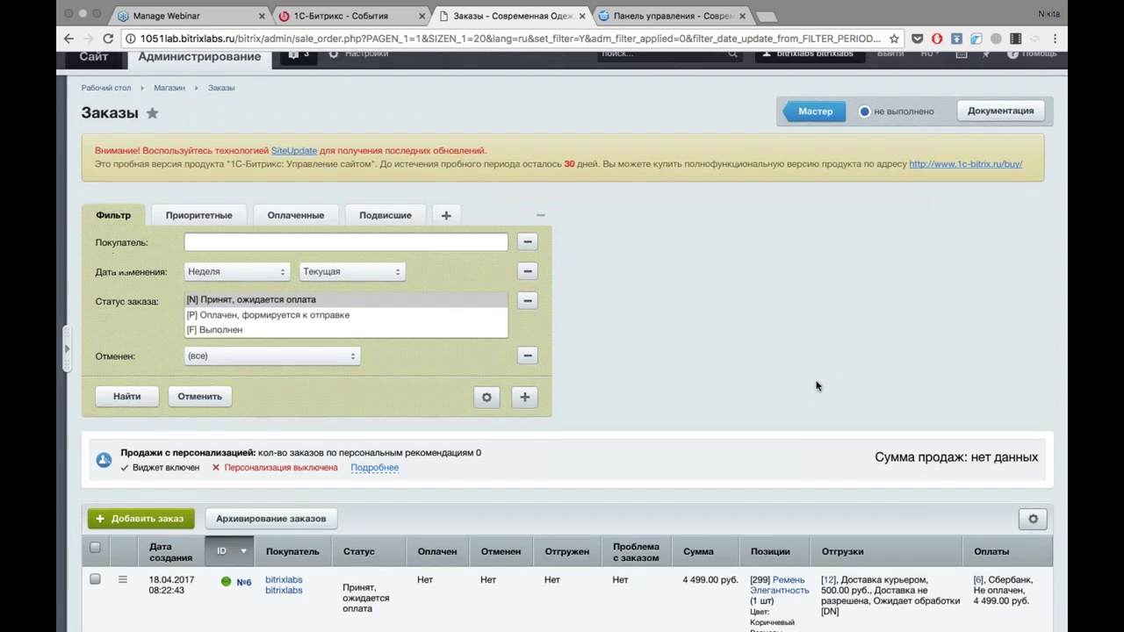
pyautogui.scroll(-3, 817, 386)
pyautogui.scroll(-5, 816, 386)
pyautogui.scroll(3, 816, 387)
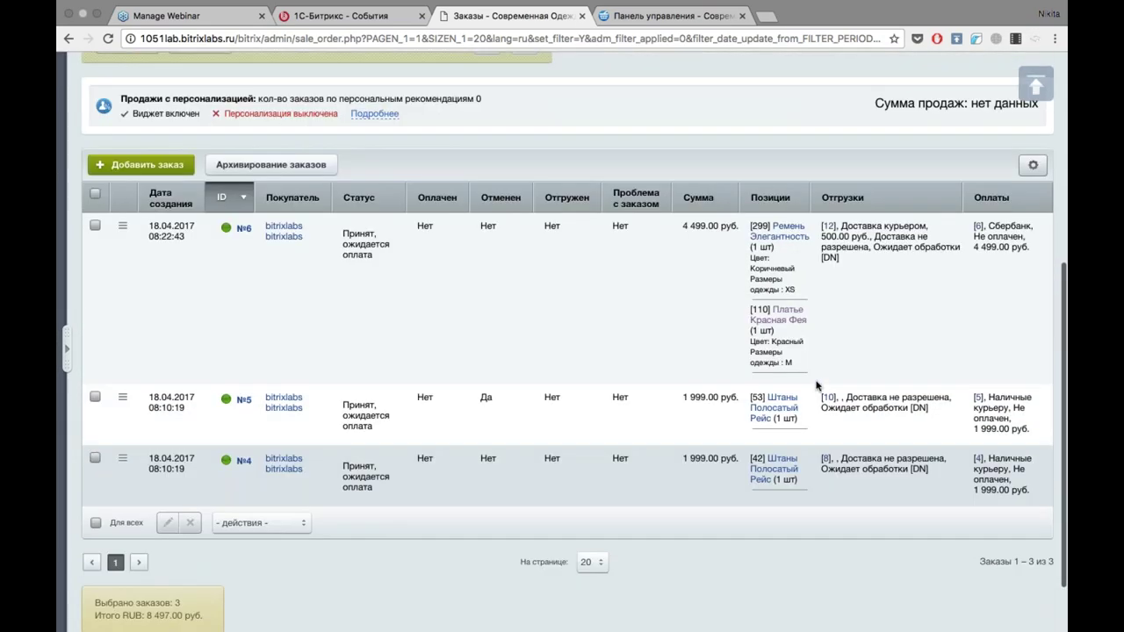
pyautogui.scroll(1, 817, 386)
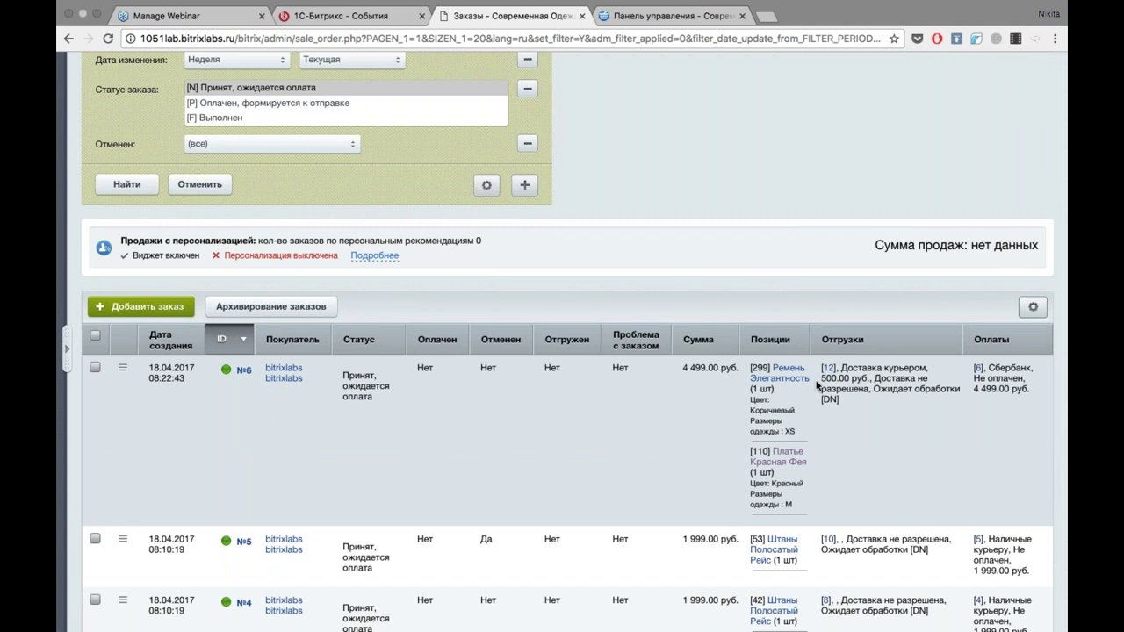
pyautogui.scroll(2, 817, 386)
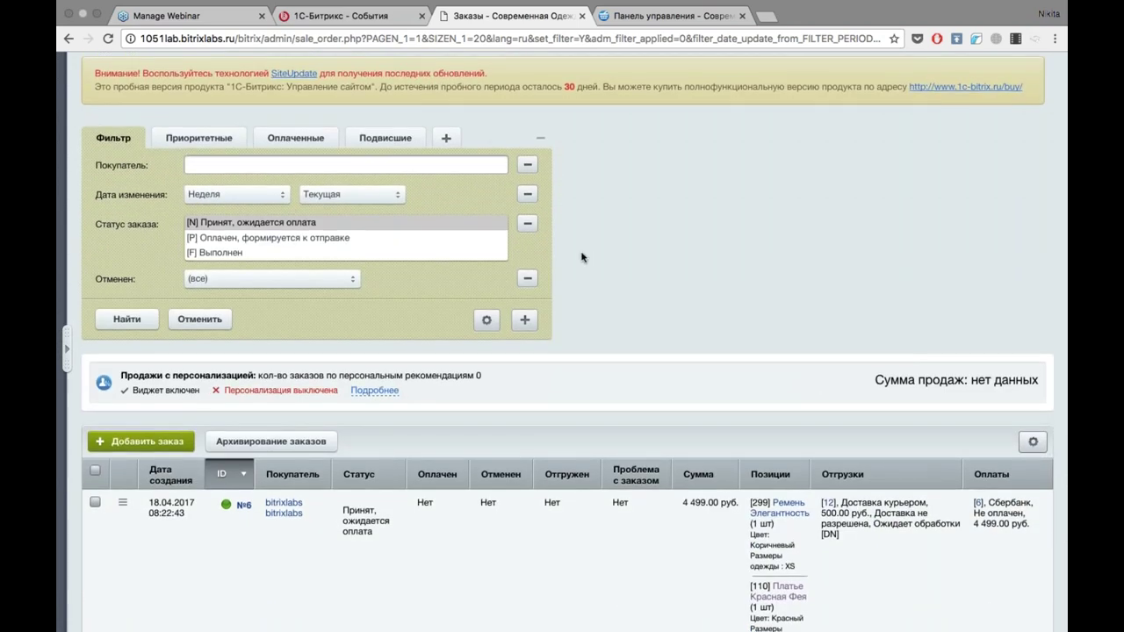
pyautogui.scroll(-3, 581, 257)
pyautogui.scroll(3, 582, 257)
pyautogui.scroll(-3, 582, 257)
# Sort by Отгружен, then by Дата создания ascending, giving №4, №5, №6.
pyautogui.scroll(1, 581, 264)
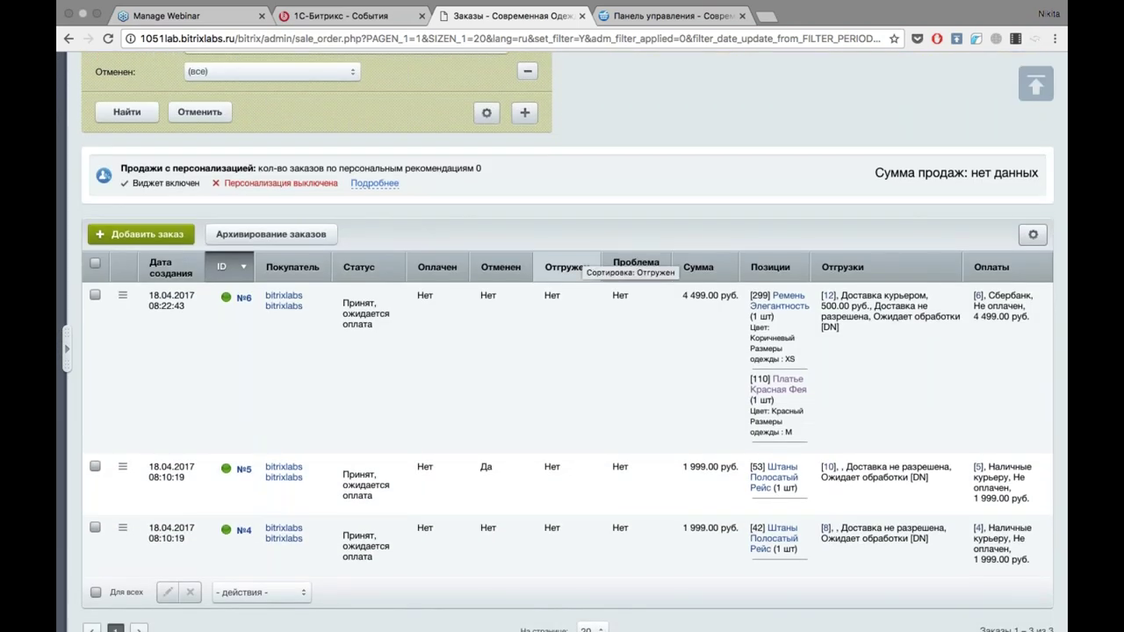
pyautogui.click(575, 267)
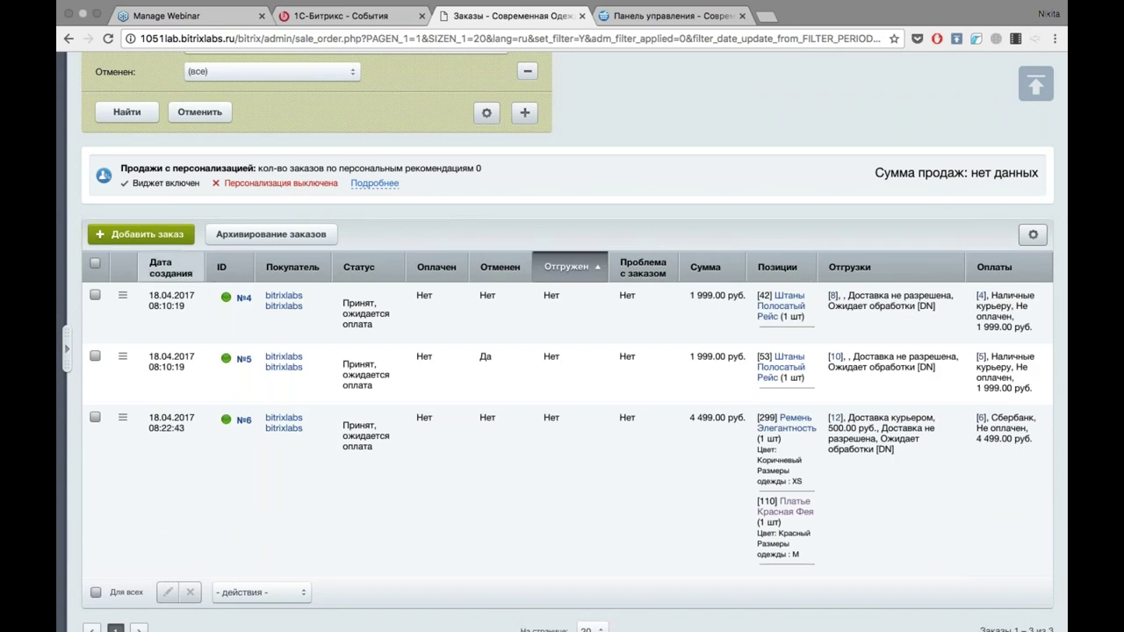
pyautogui.click(162, 278)
# Open the table's Настроить column settings and close them without changes.
pyautogui.click(1032, 235)
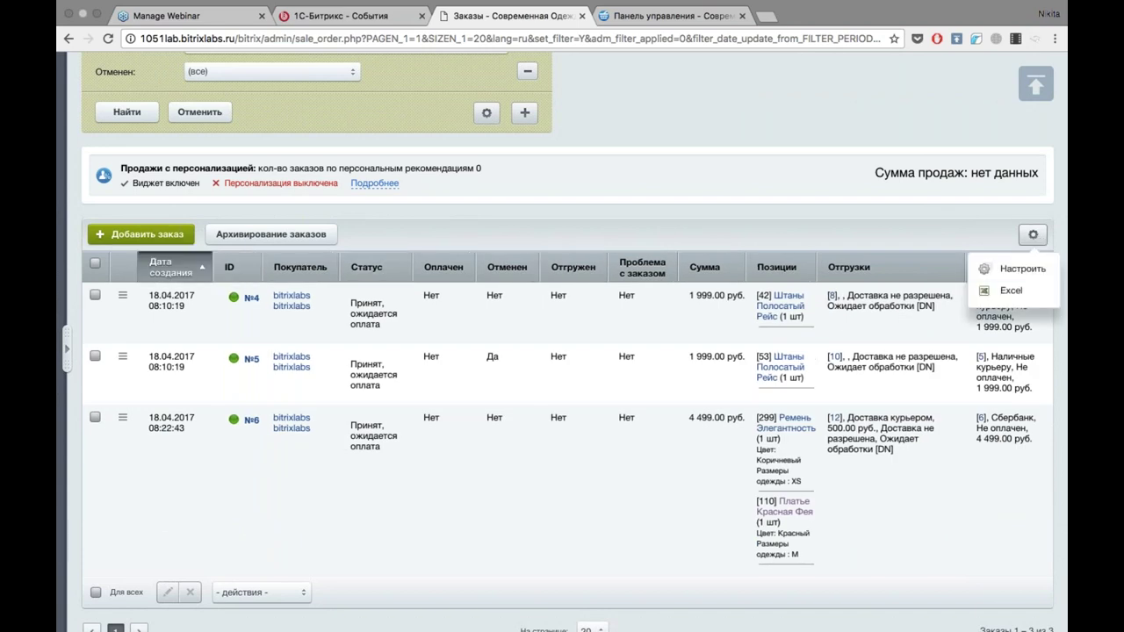
pyautogui.click(1018, 268)
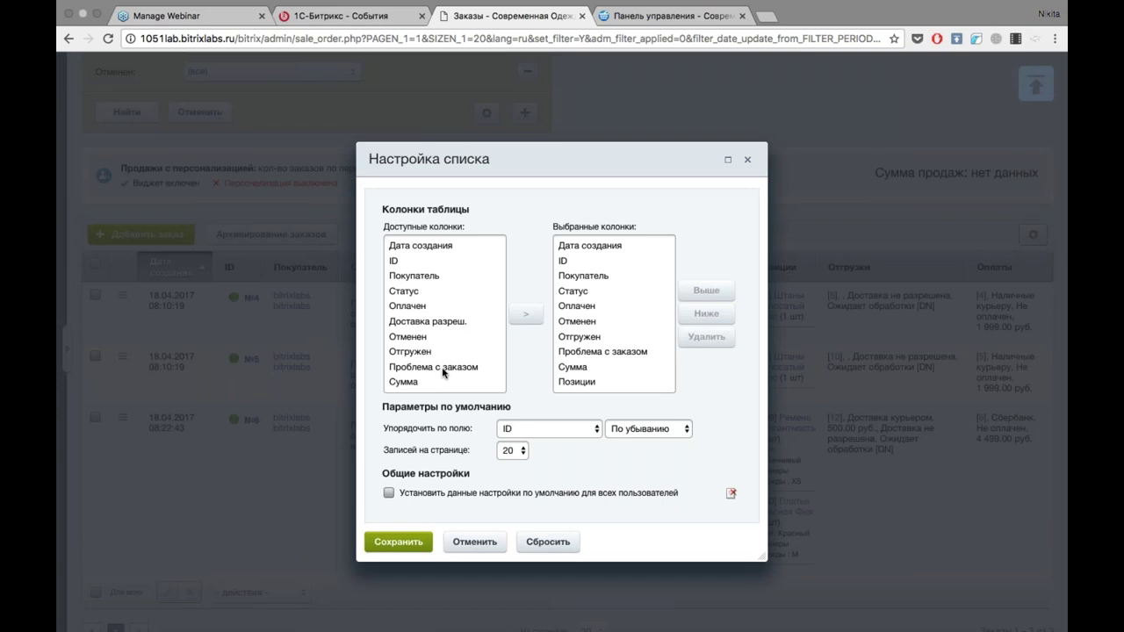
pyautogui.click(474, 541)
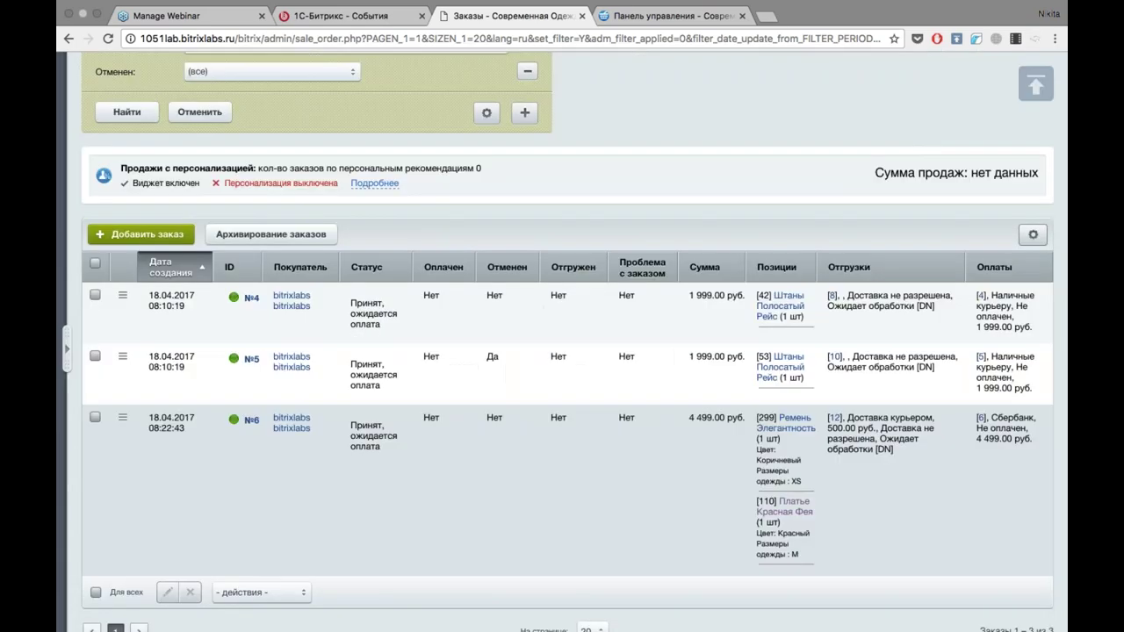
pyautogui.click(1032, 235)
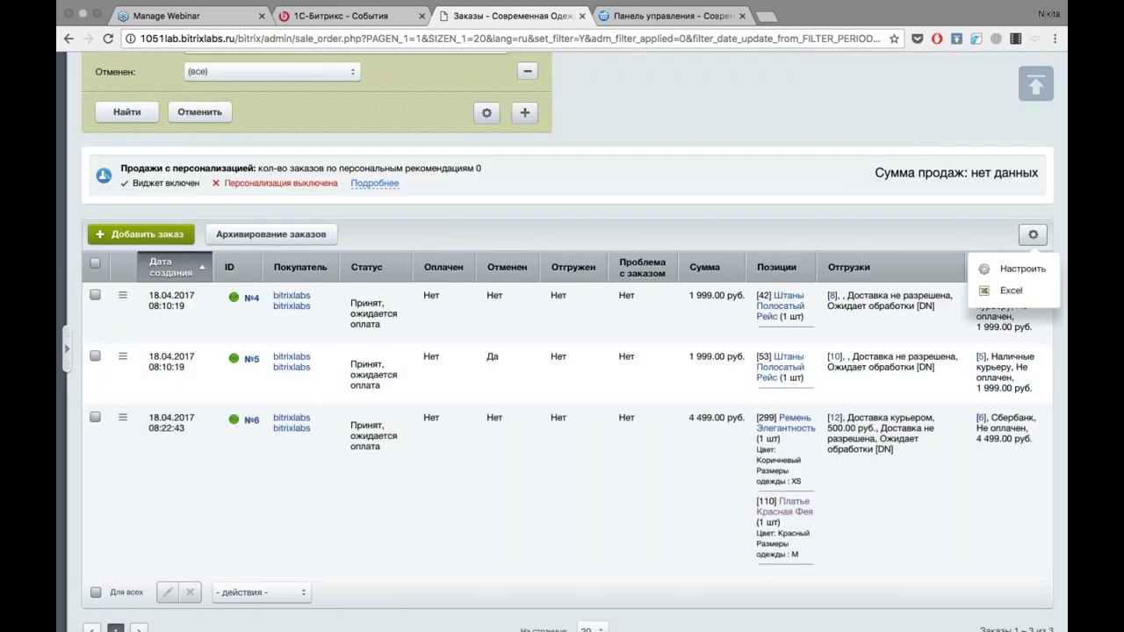
pyautogui.click(701, 131)
pyautogui.scroll(5, 702, 131)
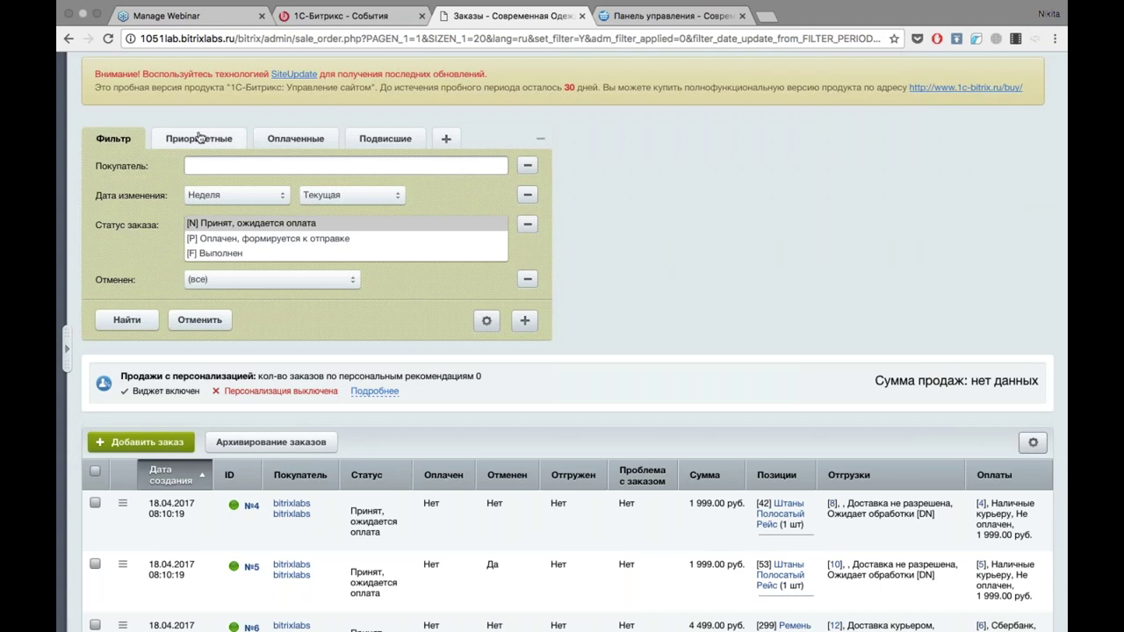
# Apply the Приоритетные filter with status Принят, ожидается оплата.
pyautogui.click(199, 138)
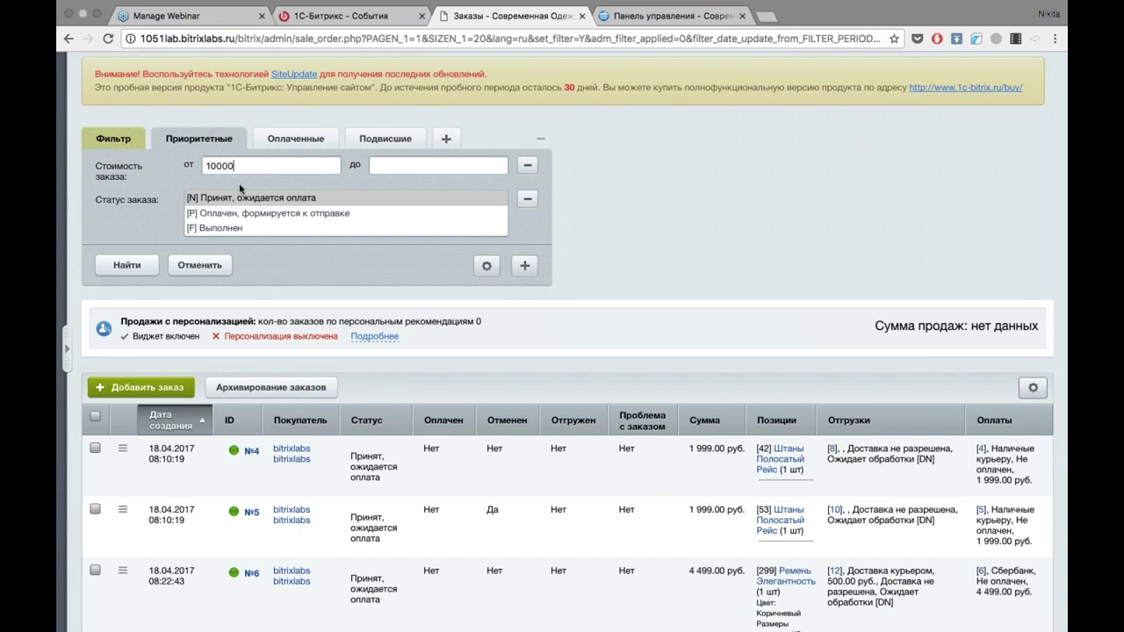
pyautogui.click(214, 201)
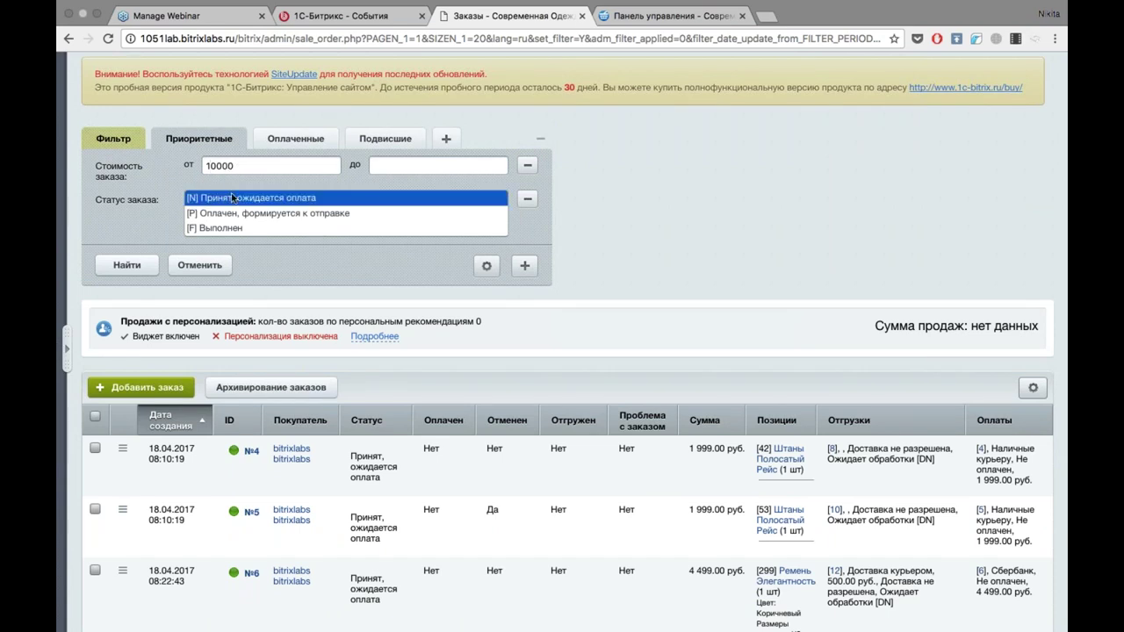
pyautogui.click(130, 267)
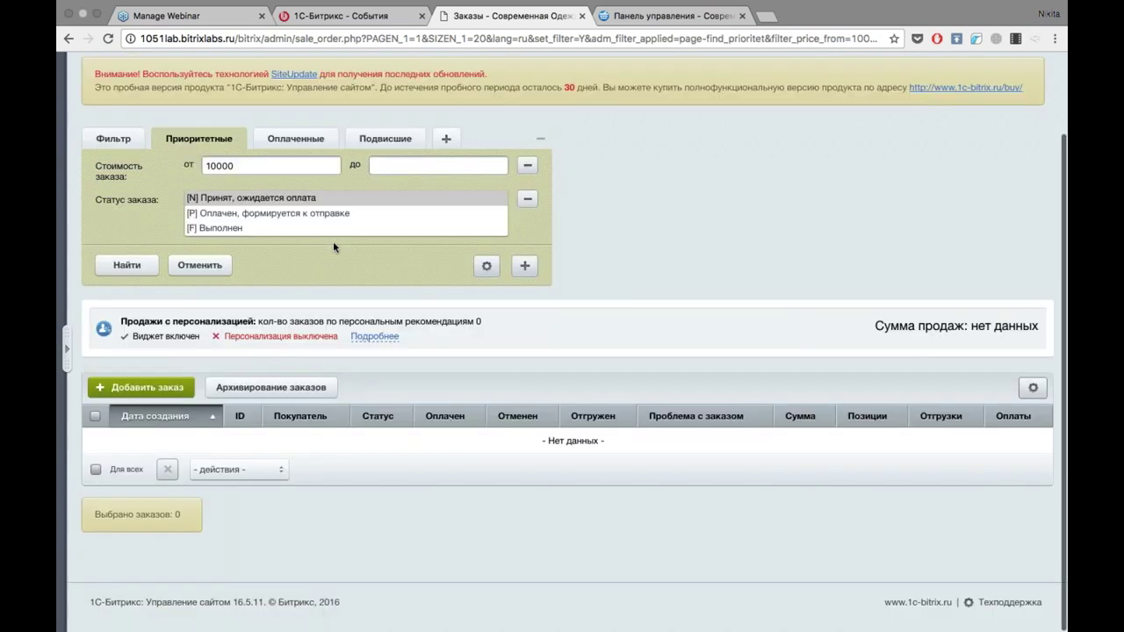
# Change the minimum order cost from 10000 to 2000 and search, leaving only order №6.
pyautogui.scroll(2, 637, 253)
pyautogui.click(257, 235)
pyautogui.press('BackSpace')
pyautogui.press('BackSpace')
pyautogui.press('BackSpace')
pyautogui.press('BackSpace')
pyautogui.press('BackSpace')
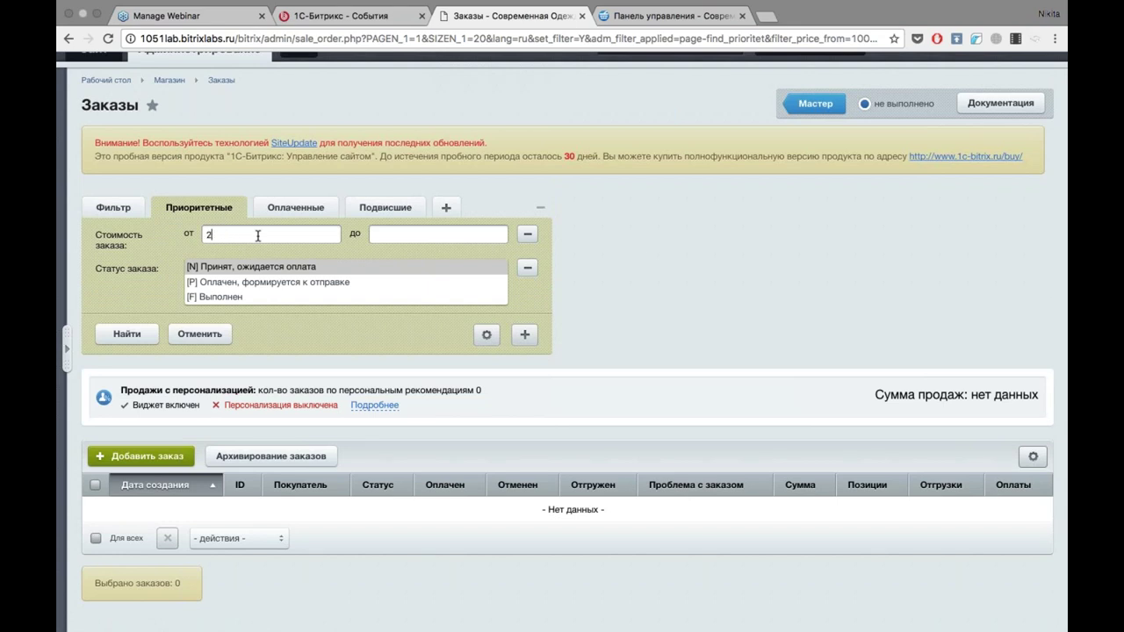
pyautogui.write('2000')
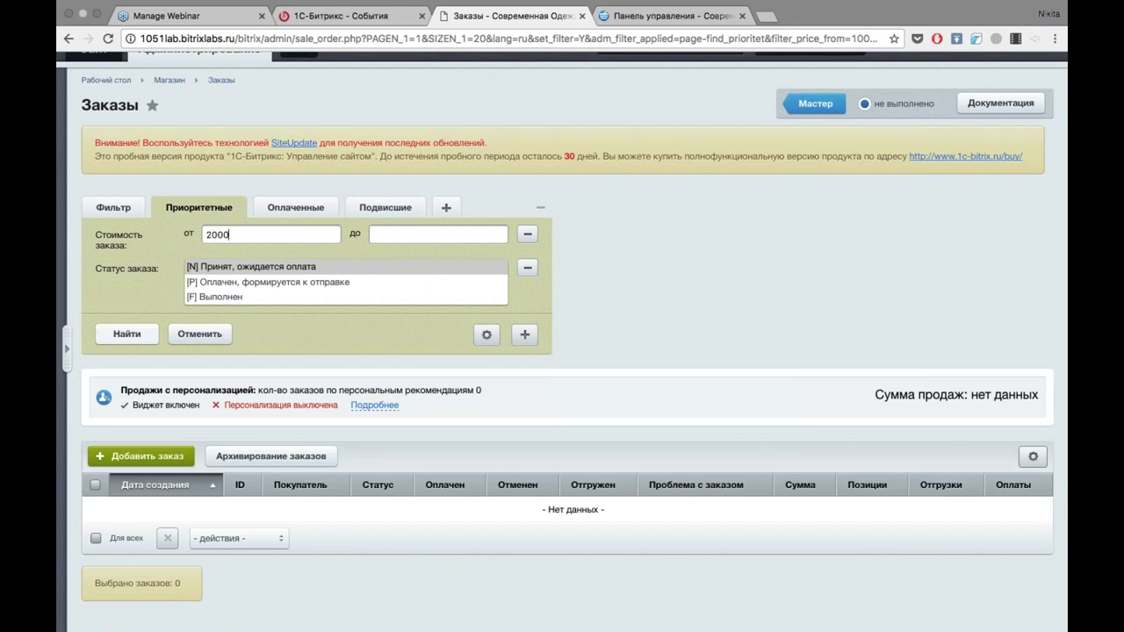
pyautogui.click(126, 333)
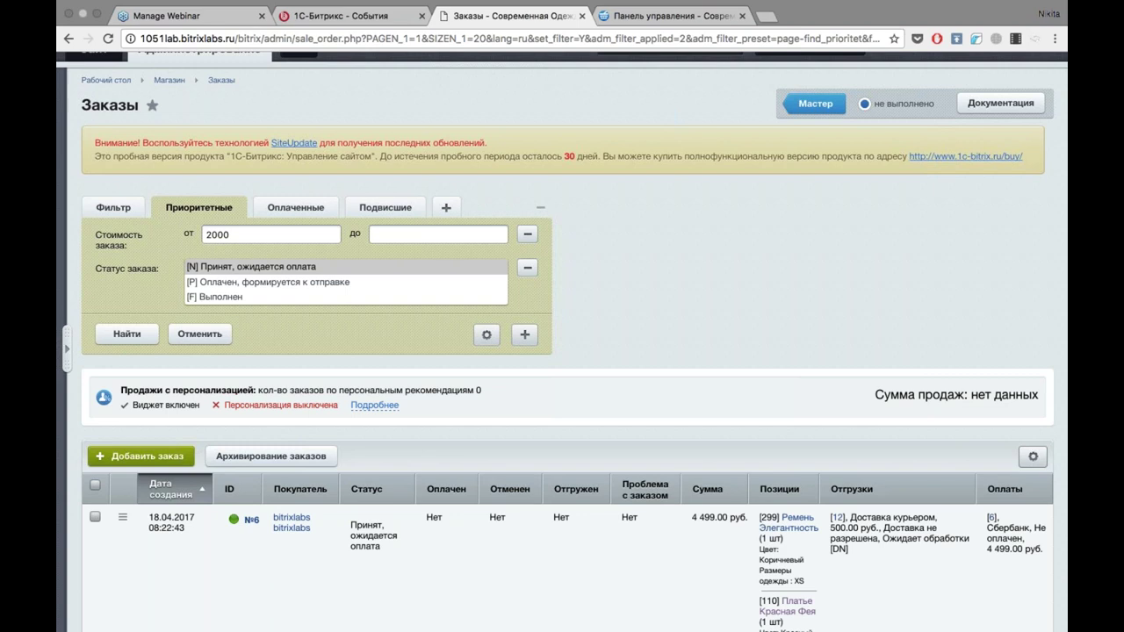
pyautogui.scroll(-5, 847, 270)
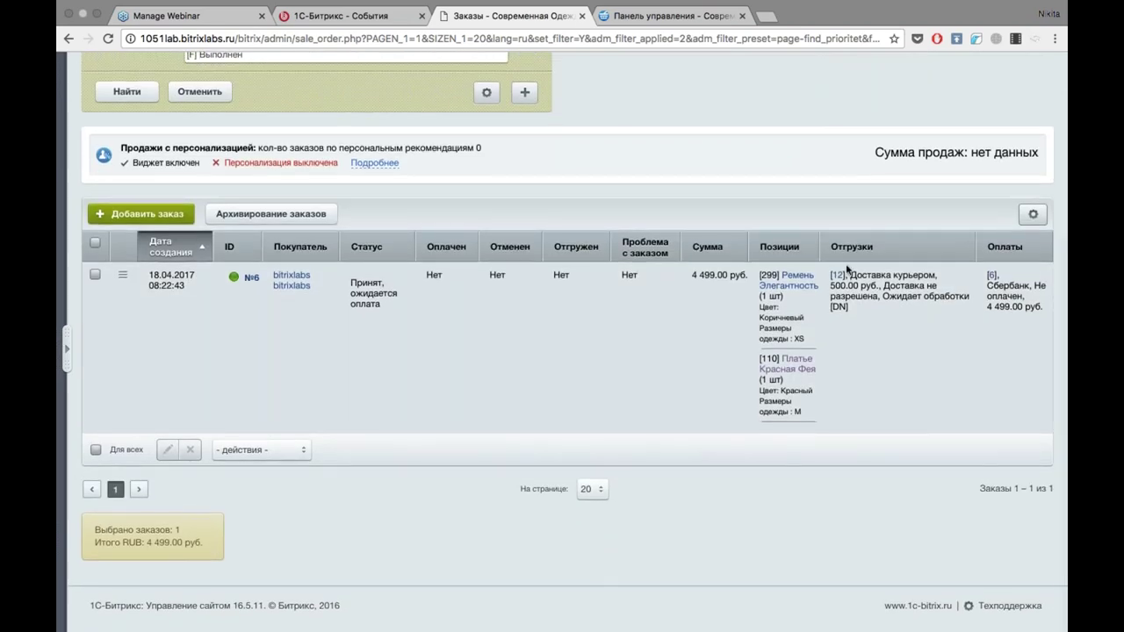
pyautogui.scroll(5, 470, 358)
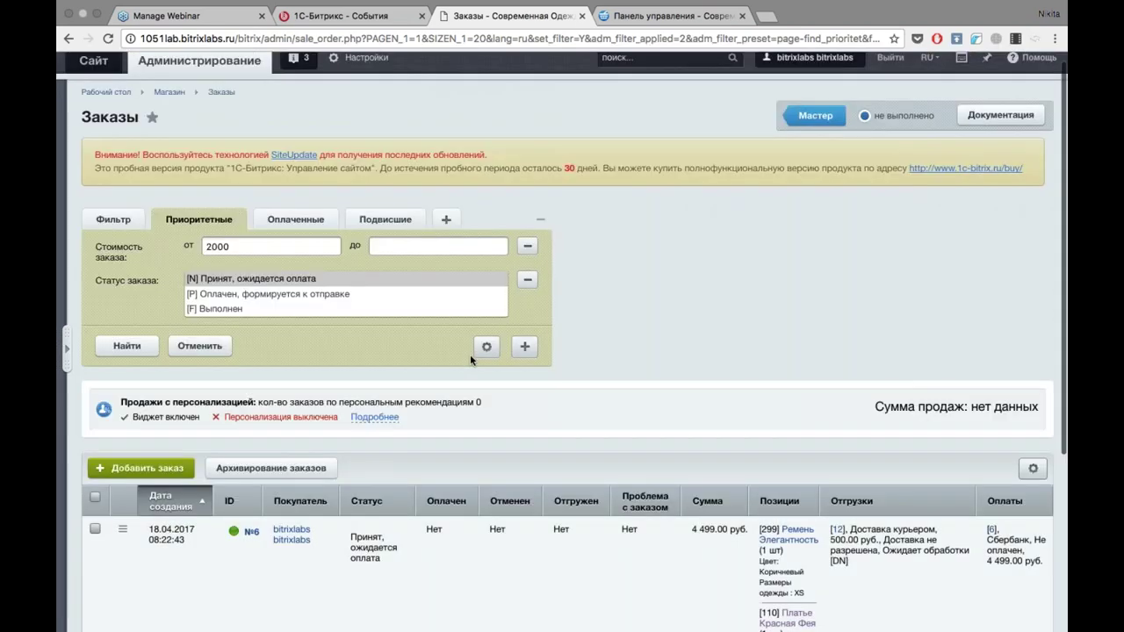
pyautogui.click(303, 221)
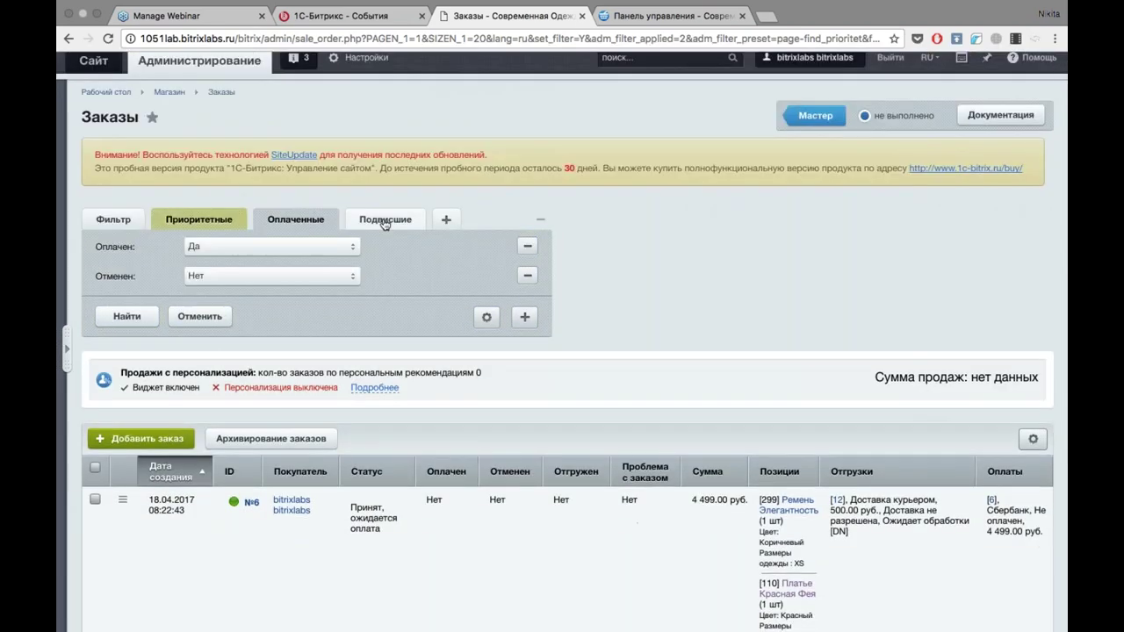
pyautogui.click(384, 223)
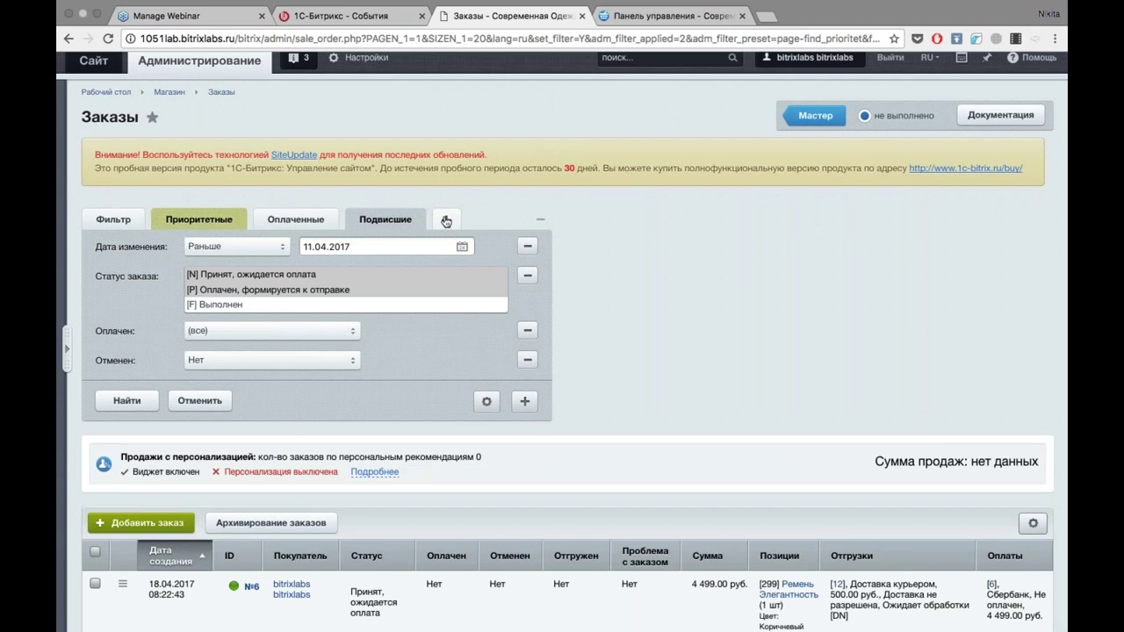
pyautogui.click(446, 221)
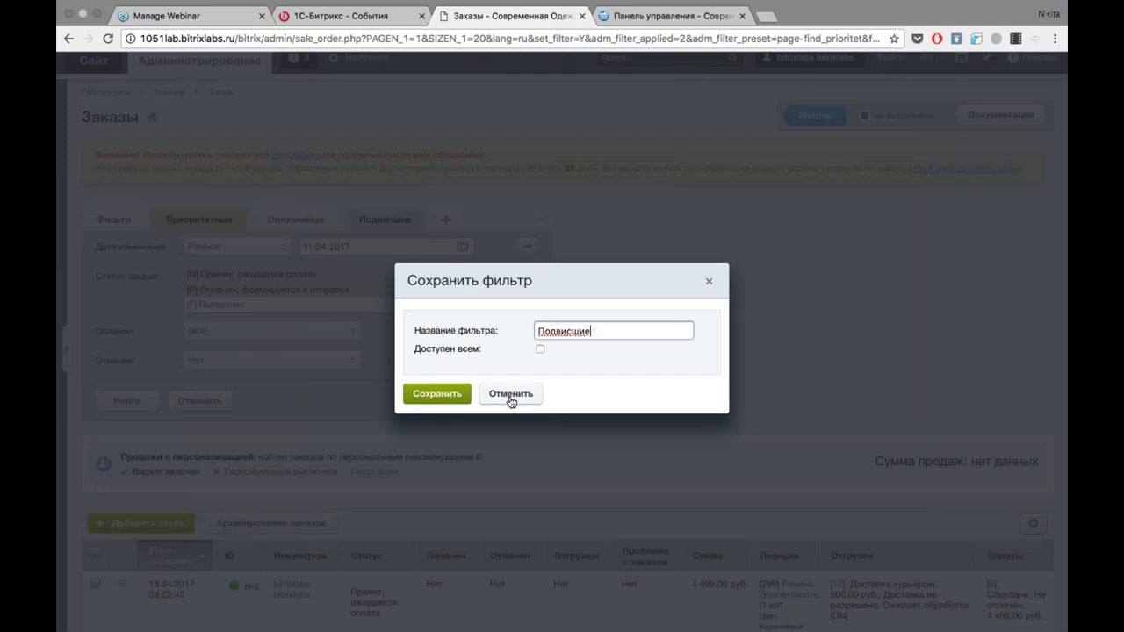
pyautogui.click(511, 394)
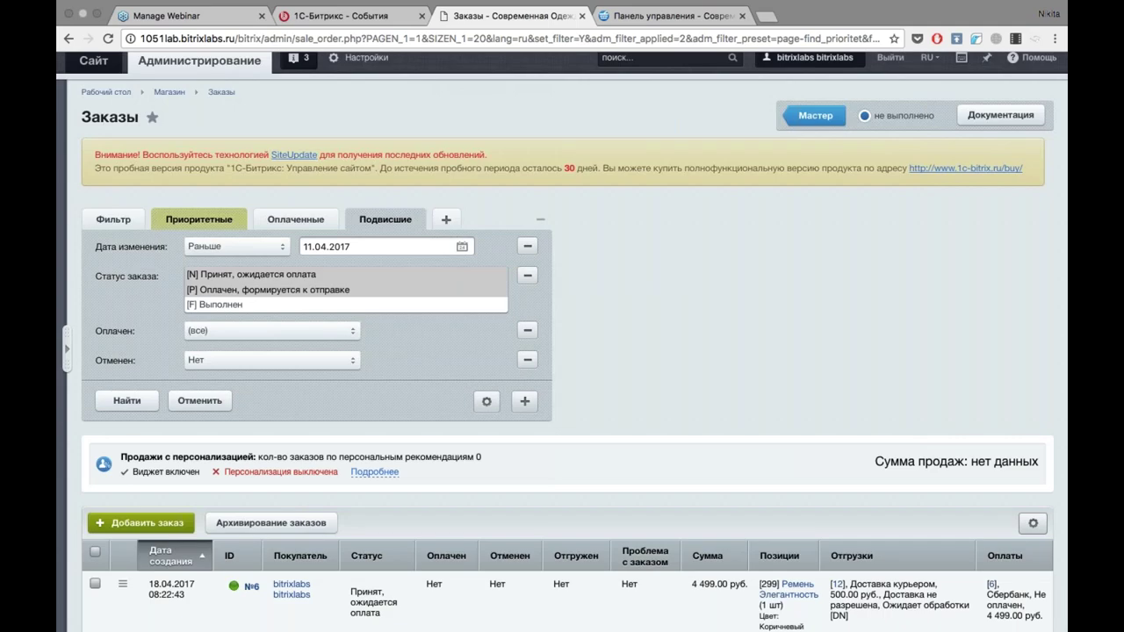
pyautogui.click(484, 405)
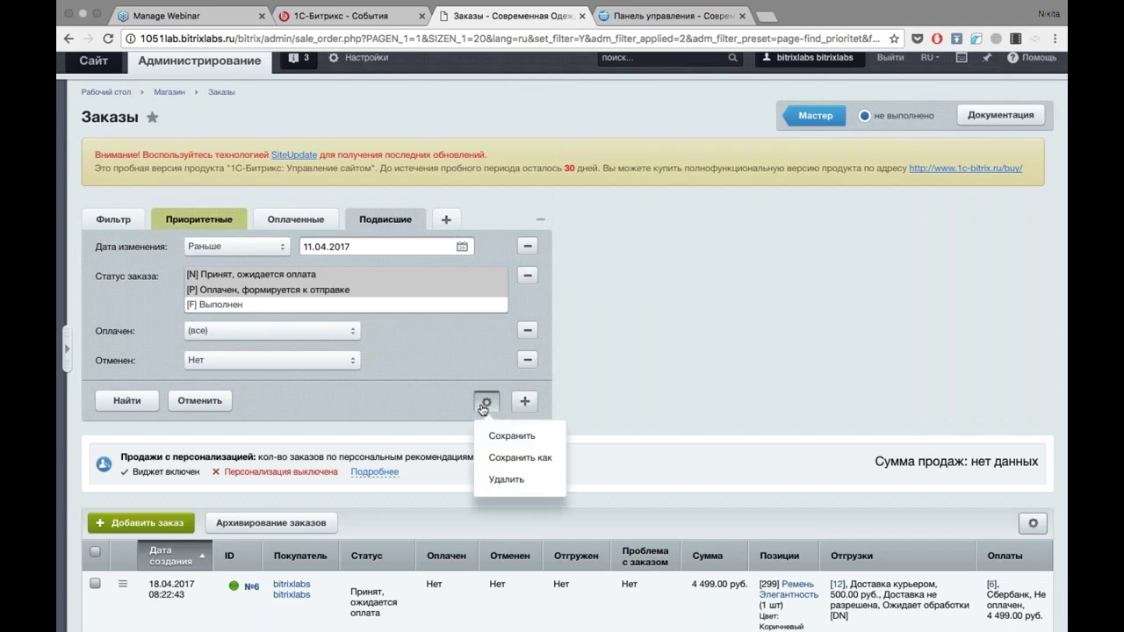
pyautogui.click(705, 282)
pyautogui.scroll(-1, 705, 282)
pyautogui.scroll(-2, 704, 283)
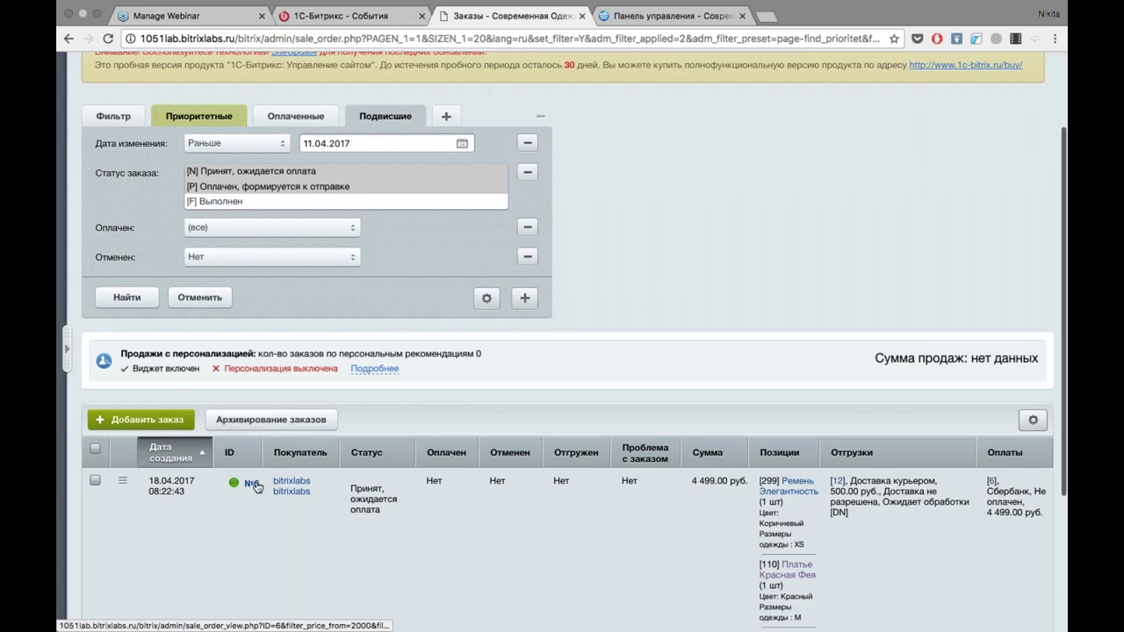
# Open order №6 and highlight the buyer's comment requesting delivery only after 18.00.
pyautogui.click(254, 484)
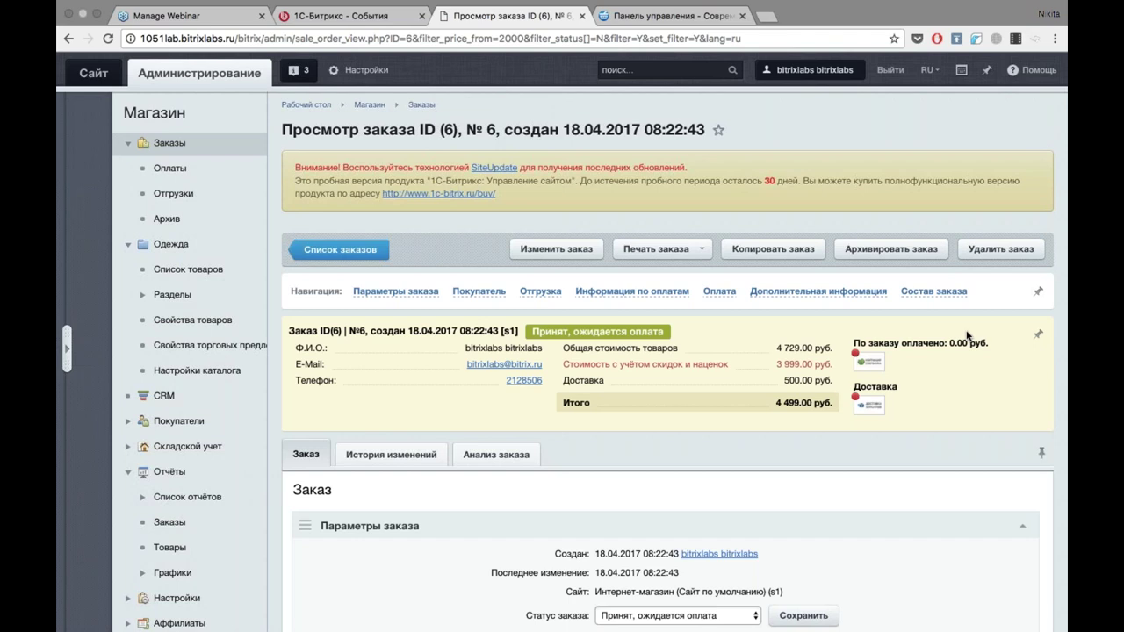
pyautogui.scroll(-3, 772, 384)
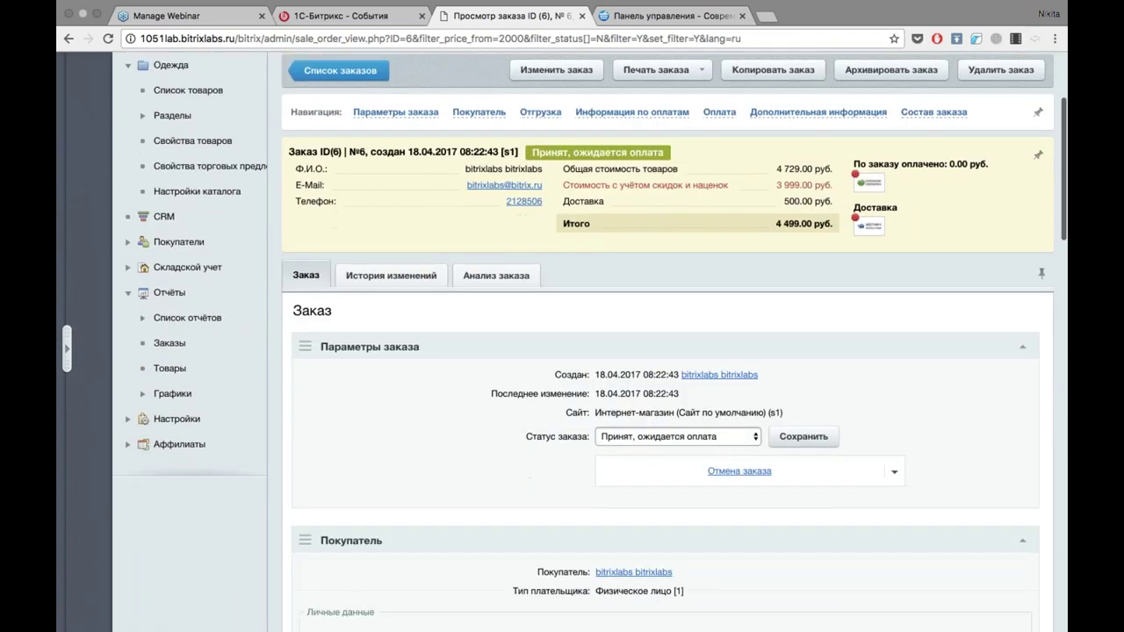
pyautogui.scroll(-6, 667, 343)
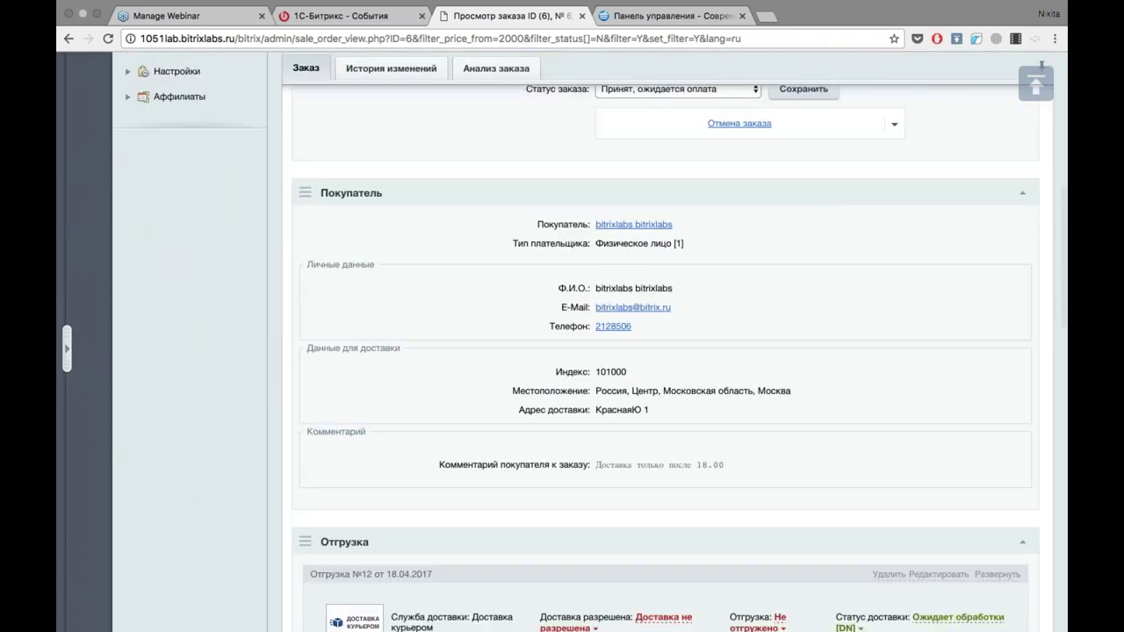
pyautogui.scroll(3, 667, 343)
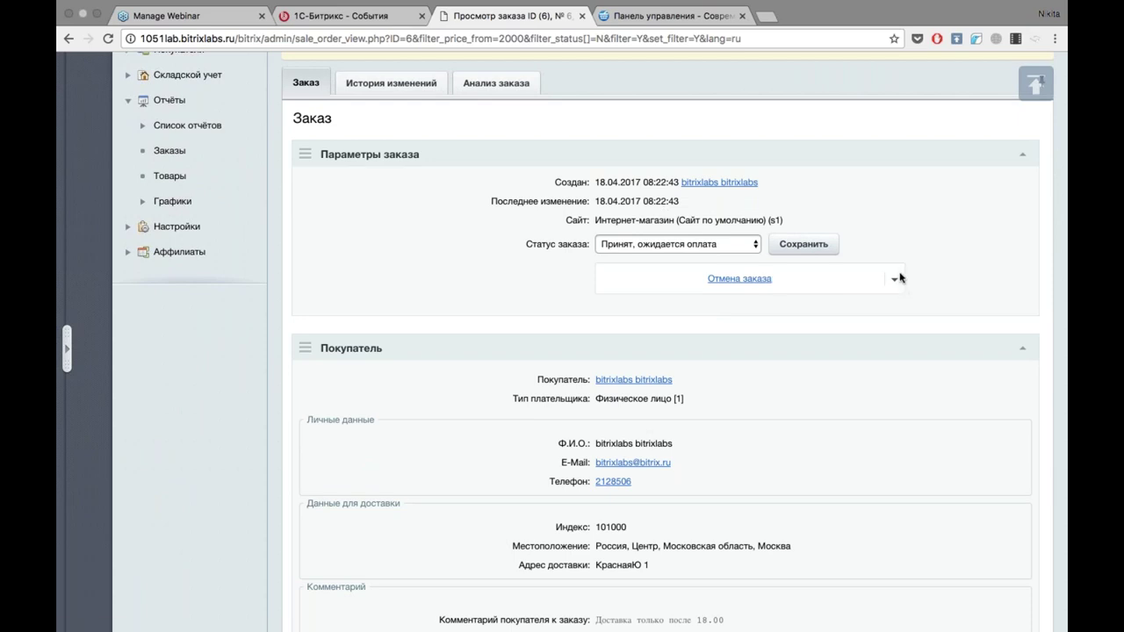
pyautogui.scroll(-5, 913, 264)
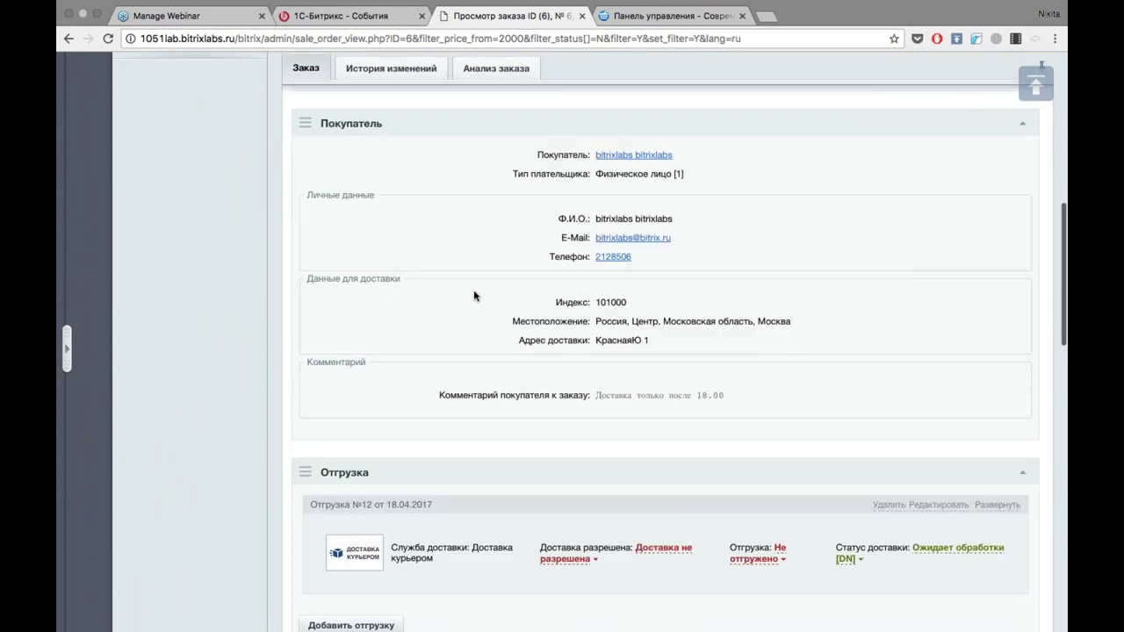
pyautogui.moveTo(597, 395); pyautogui.dragTo(745, 395)
pyautogui.scroll(-6, 745, 394)
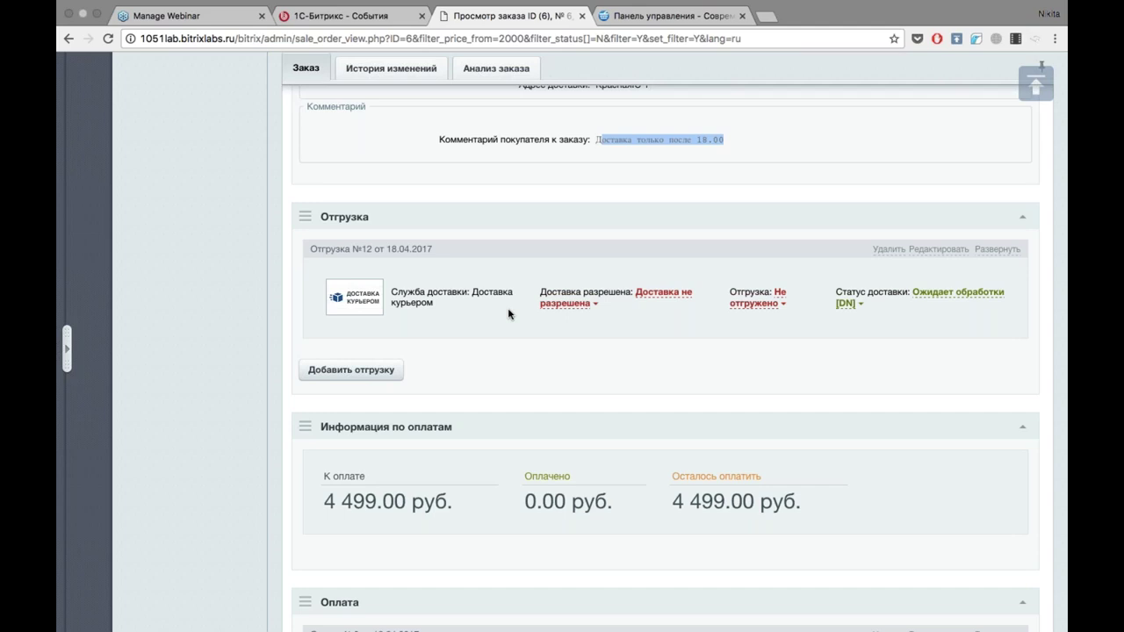
pyautogui.scroll(-5, 508, 313)
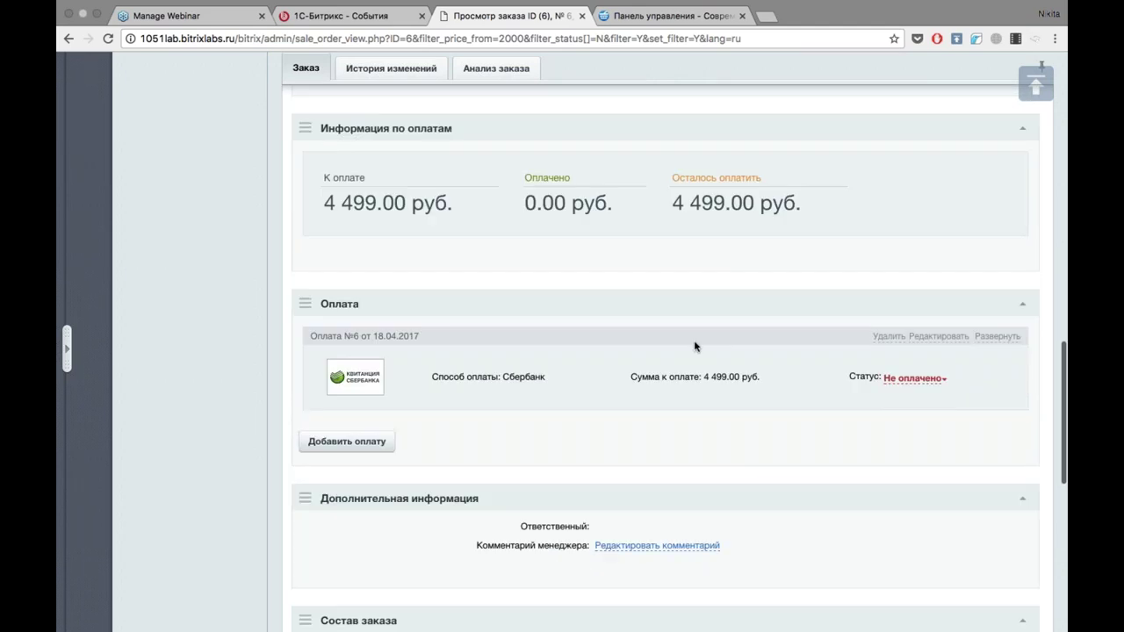
pyautogui.scroll(-3, 612, 379)
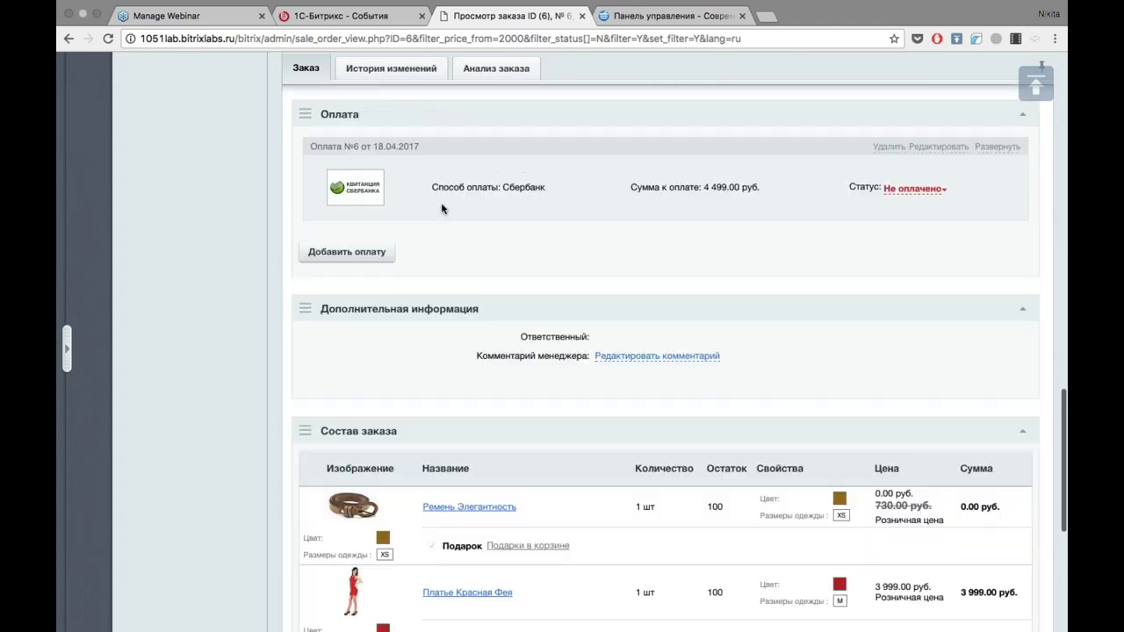
pyautogui.scroll(4, 444, 230)
pyautogui.scroll(-3, 430, 230)
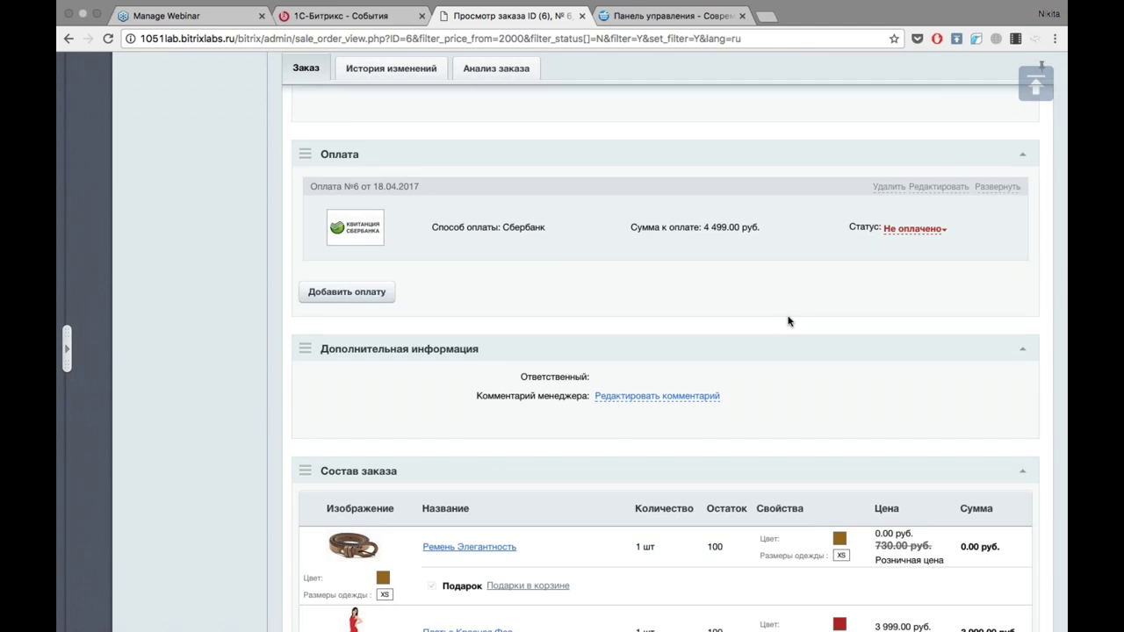
pyautogui.scroll(-2, 788, 321)
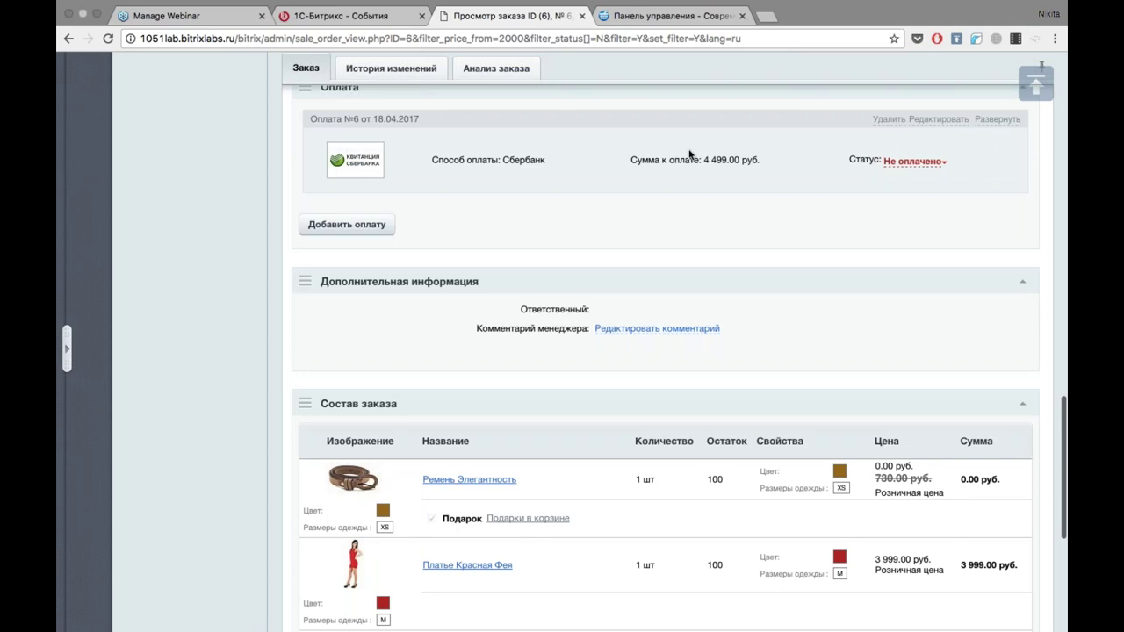
pyautogui.scroll(-1, 689, 154)
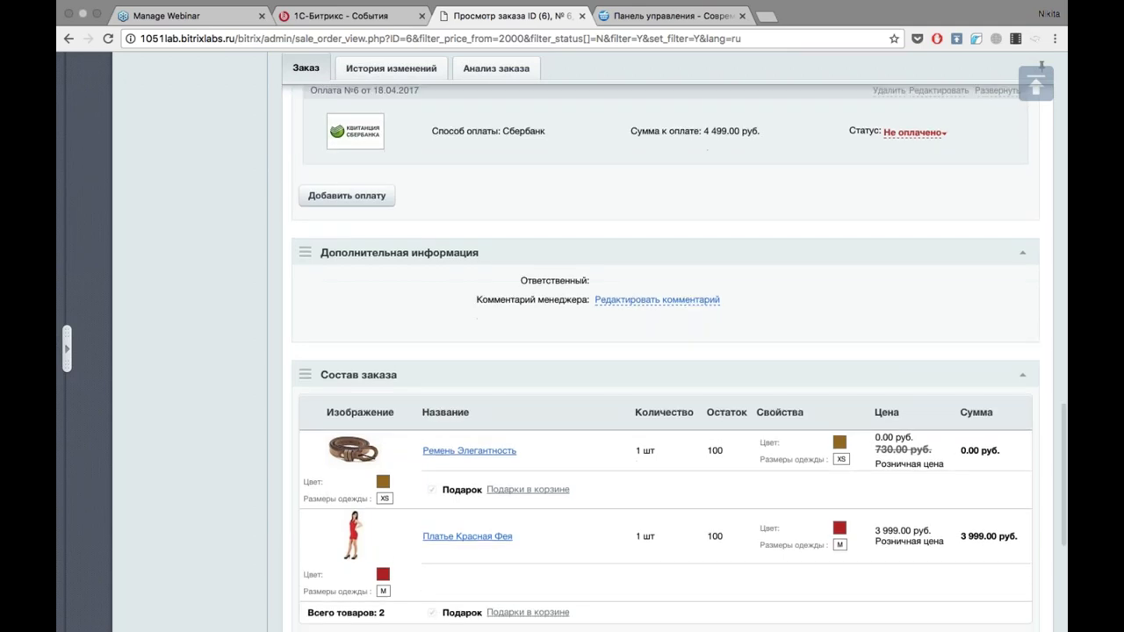
pyautogui.scroll(-3, 666, 356)
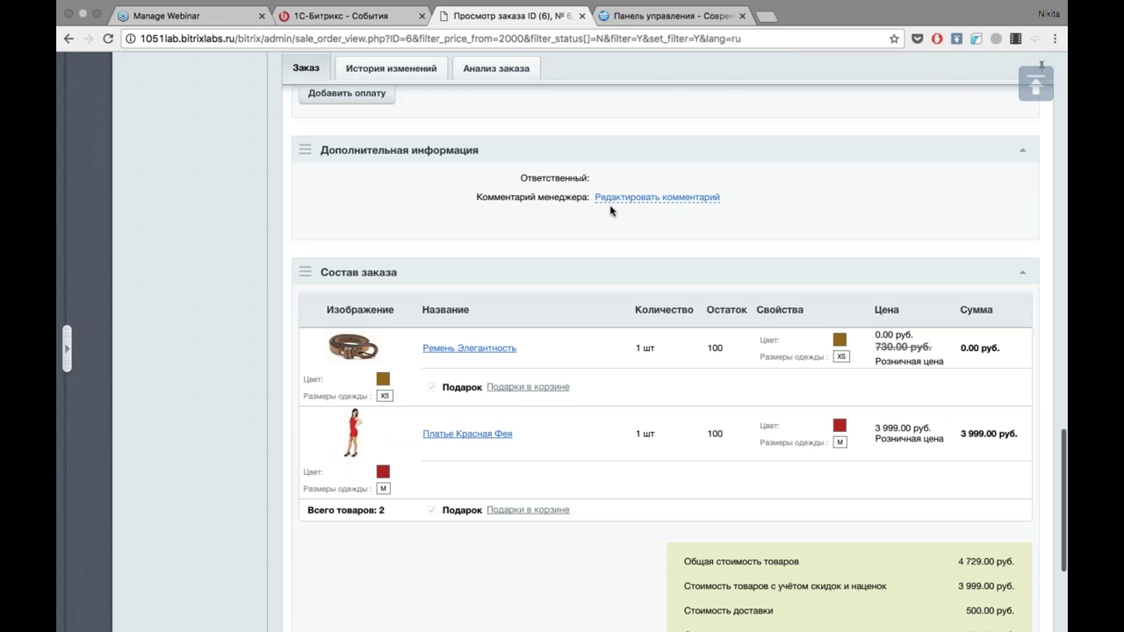
pyautogui.click(657, 196)
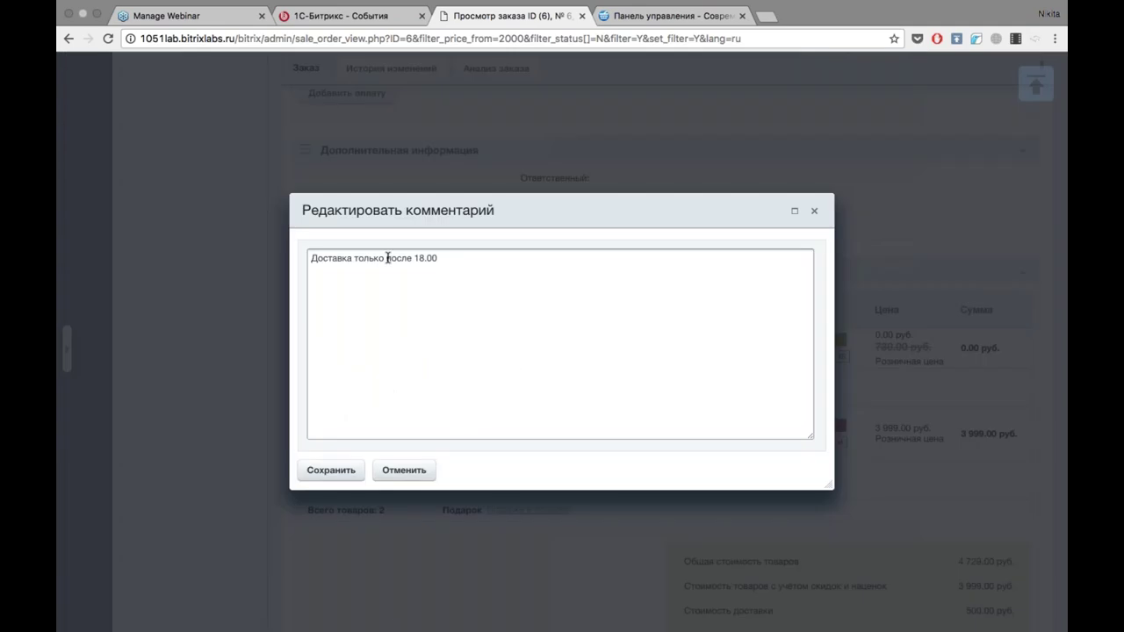
pyautogui.click(403, 470)
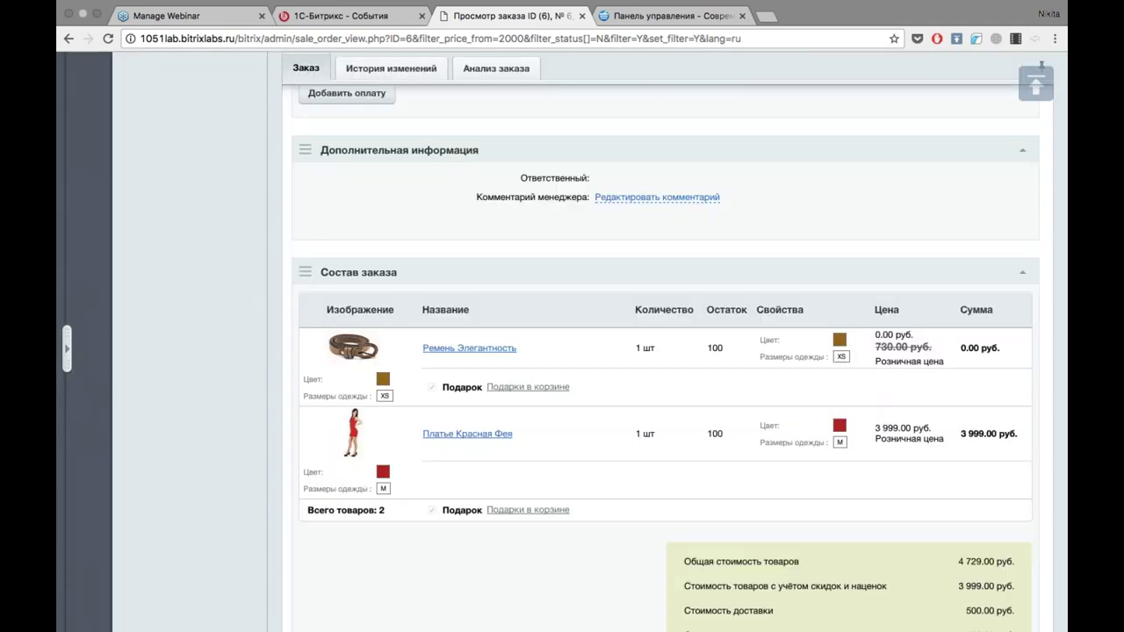
pyautogui.click(658, 198)
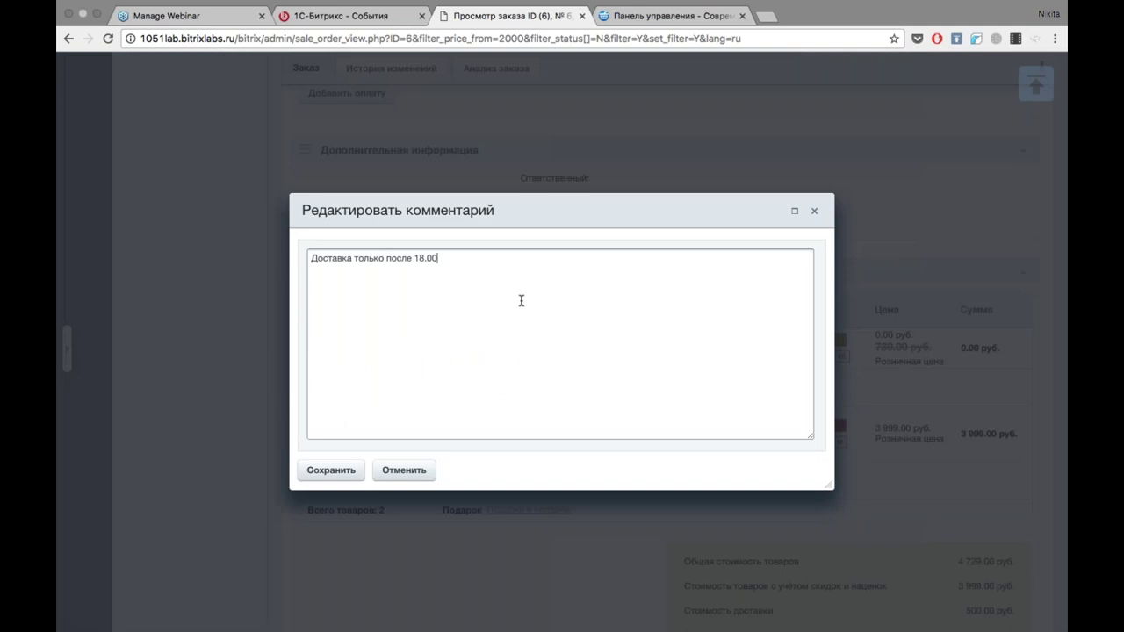
pyautogui.write('ываав')
pyautogui.click(331, 470)
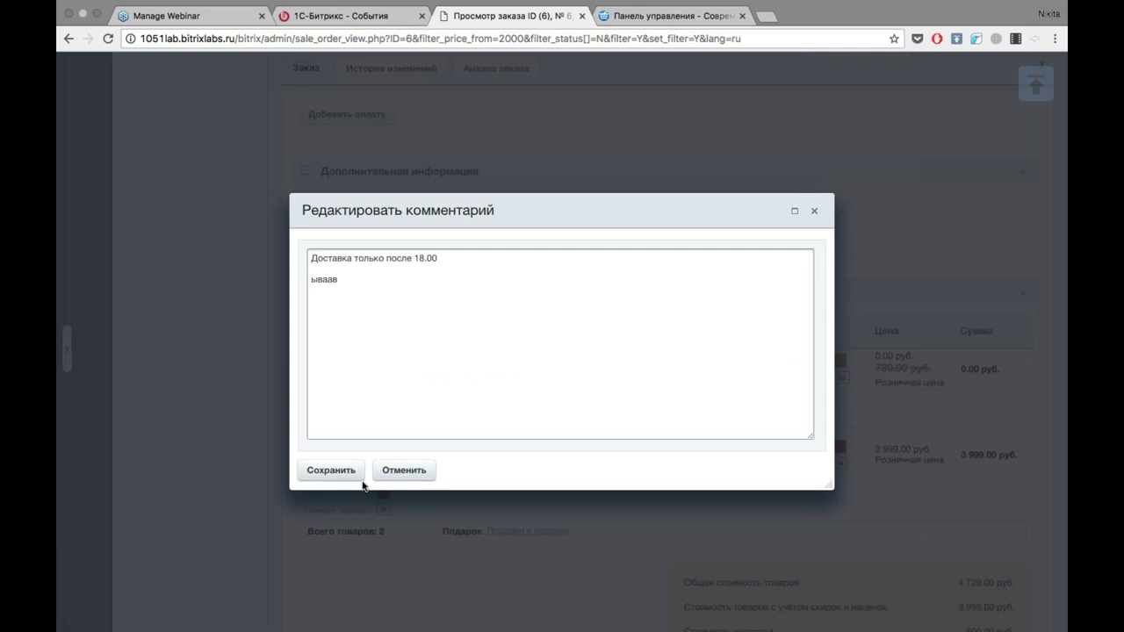
pyautogui.click(331, 471)
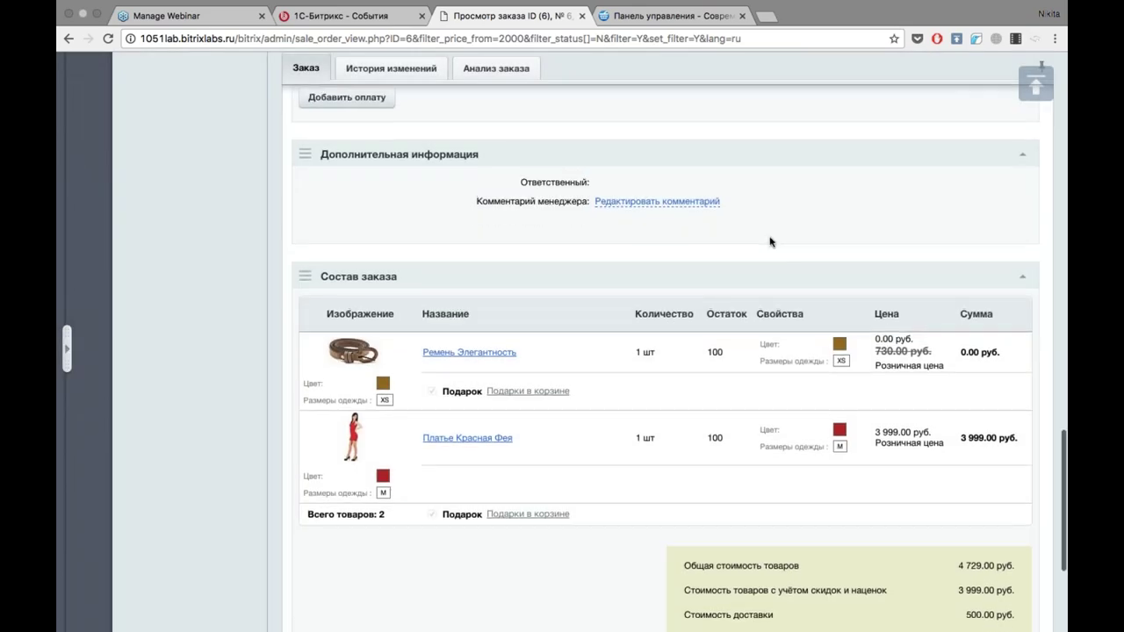
pyautogui.scroll(-2, 771, 242)
pyautogui.scroll(-1, 412, 283)
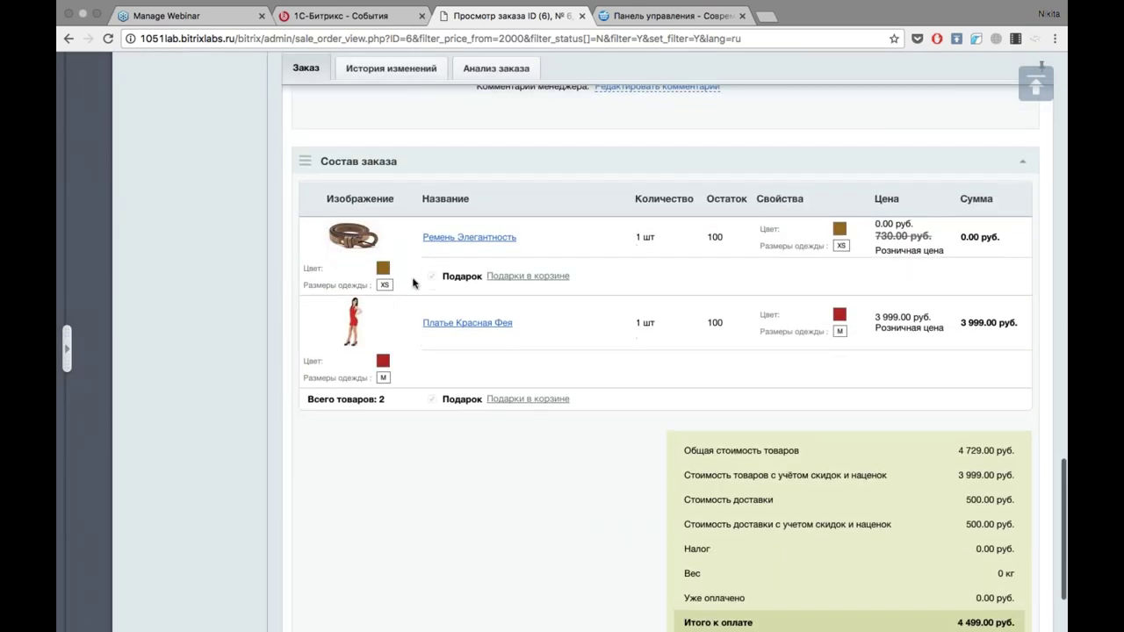
pyautogui.scroll(-1, 412, 283)
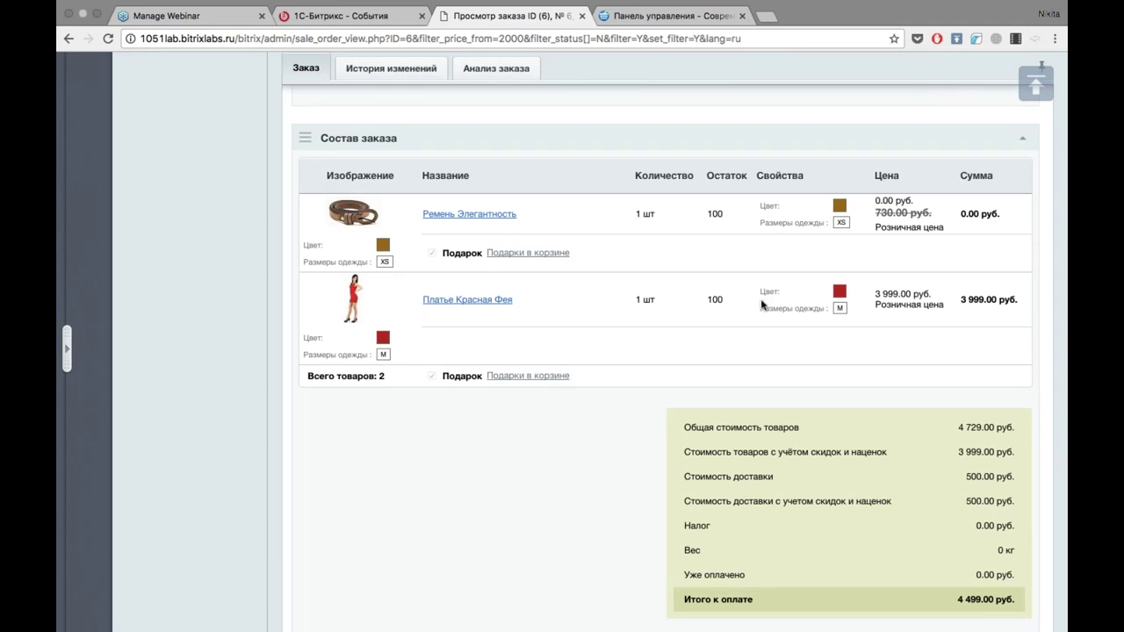
pyautogui.scroll(-2, 762, 304)
pyautogui.scroll(10, 762, 304)
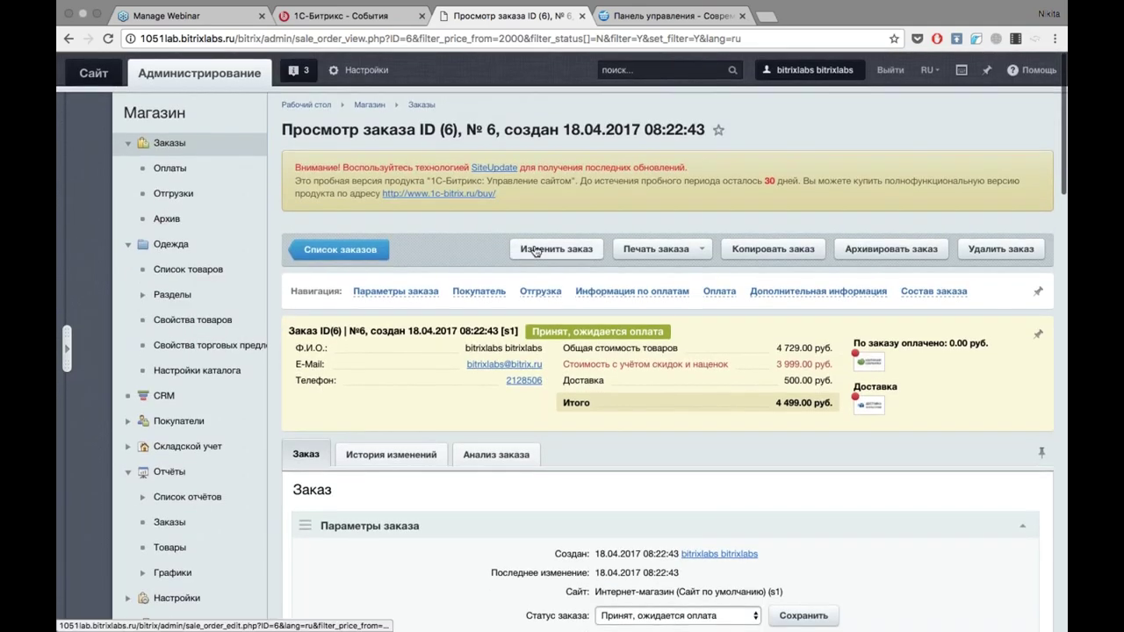
# Open order №6 in edit mode, scroll through items and totals, and cancel without saving.
pyautogui.click(535, 251)
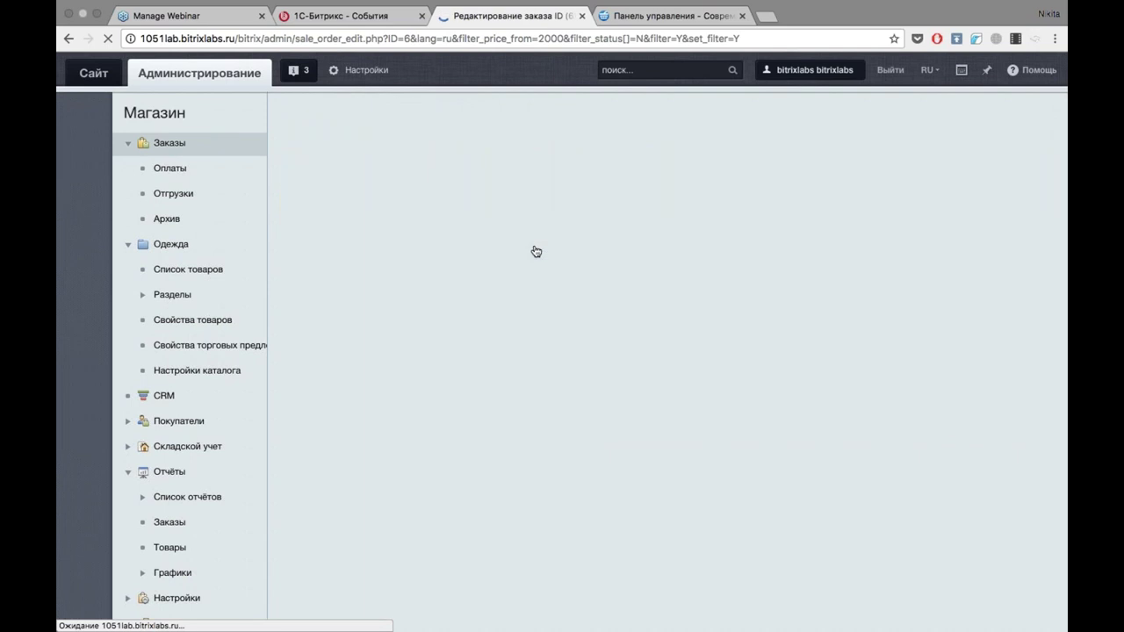
pyautogui.scroll(-15, 536, 251)
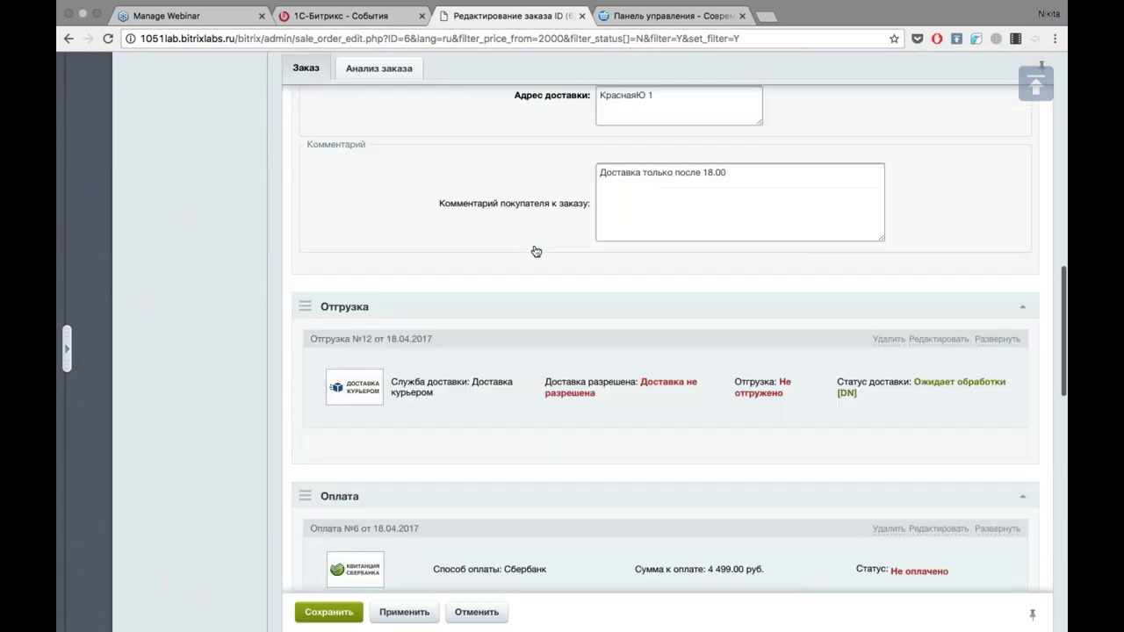
pyautogui.scroll(3, 535, 252)
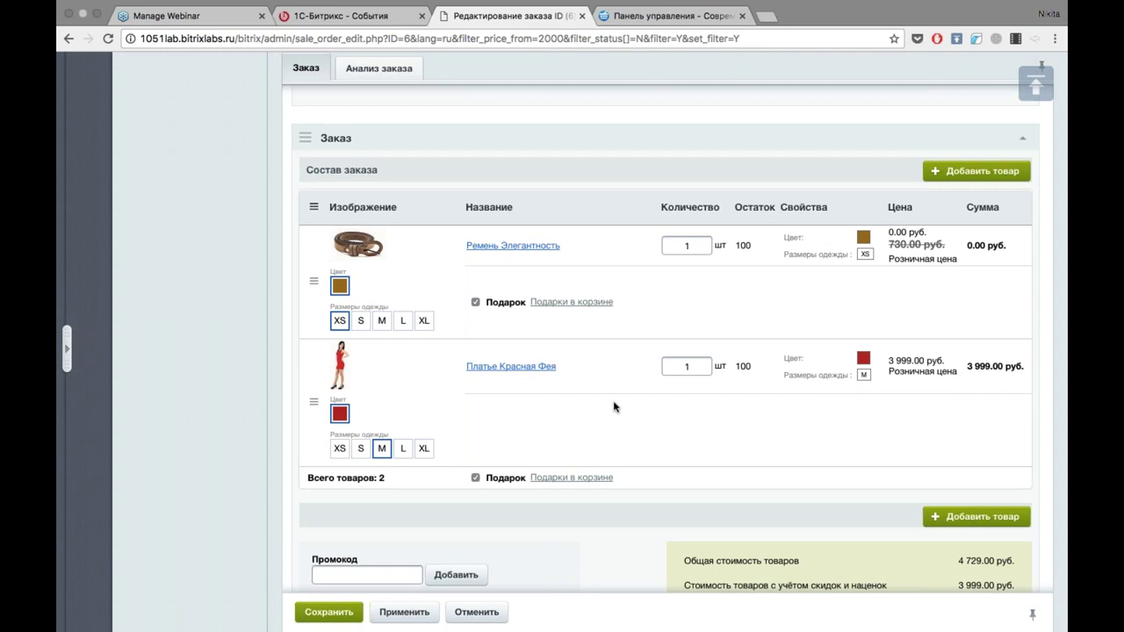
pyautogui.scroll(-3, 647, 391)
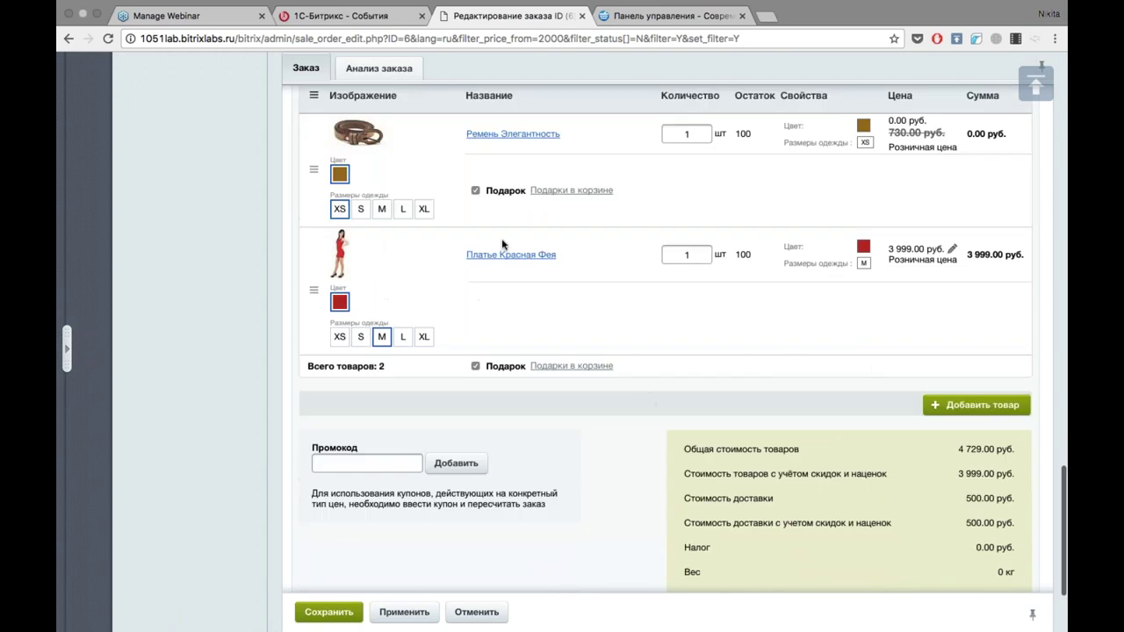
pyautogui.scroll(-3, 502, 238)
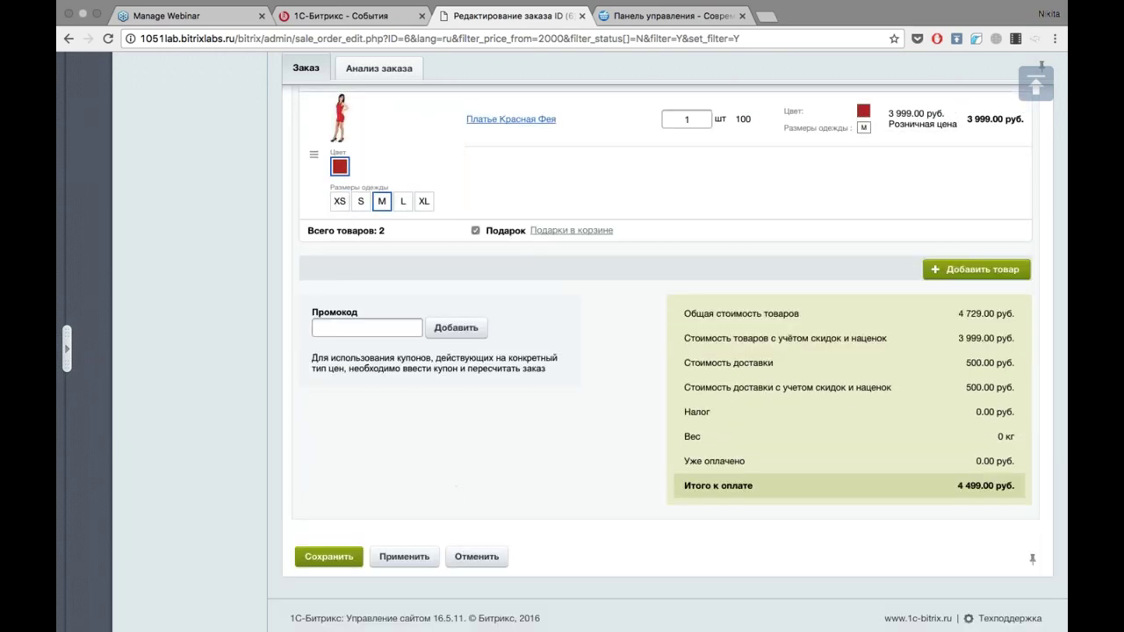
pyautogui.click(476, 556)
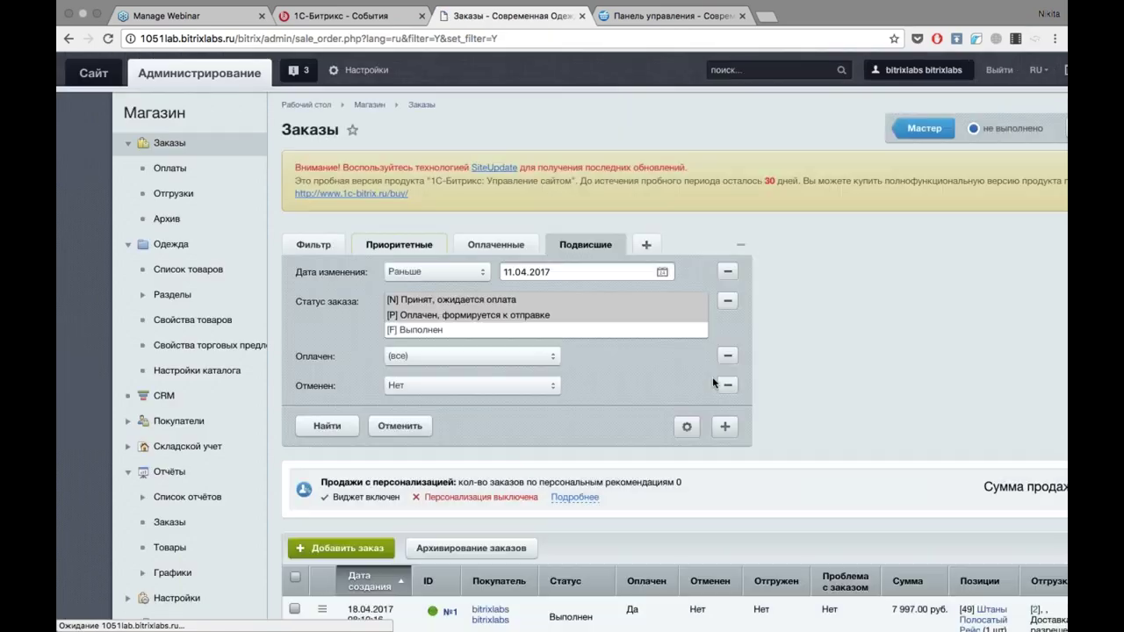
# Open order №6 from the Подвисшие list and scroll through its view page.
pyautogui.scroll(-3, 788, 378)
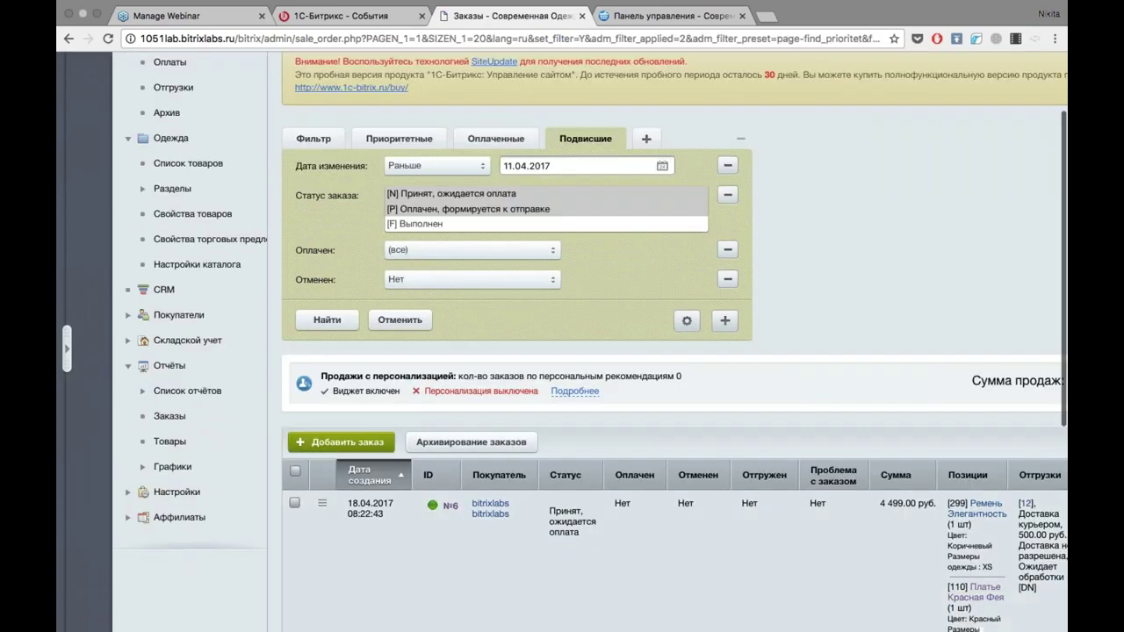
pyautogui.click(446, 508)
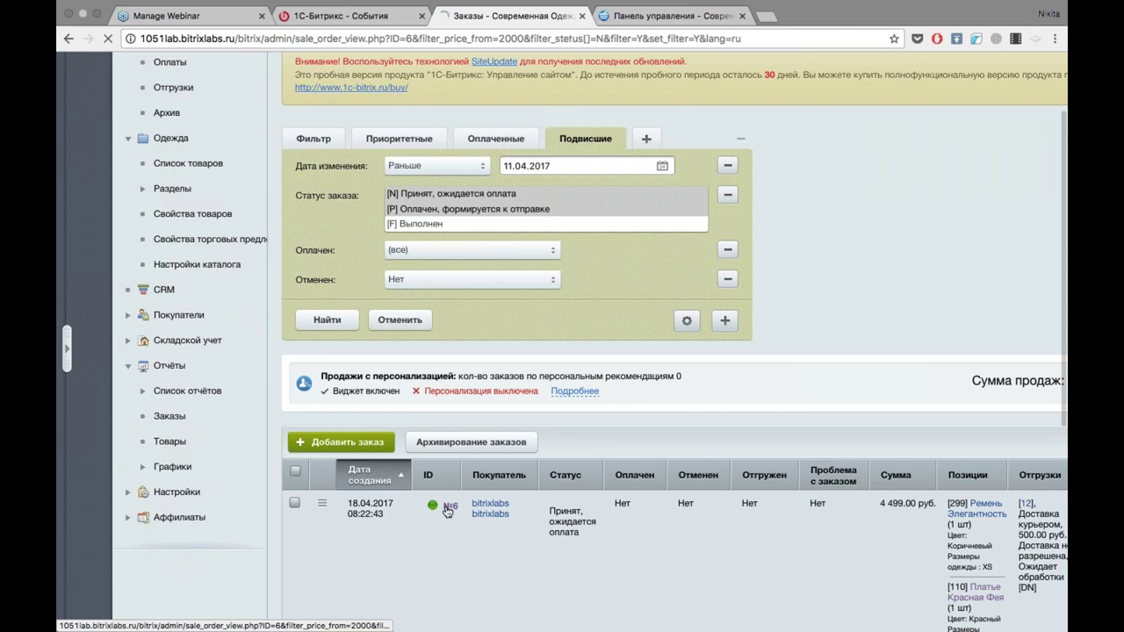
pyautogui.scroll(-3, 446, 511)
pyautogui.scroll(2, 668, 351)
pyautogui.scroll(-5, 1063, 394)
pyautogui.scroll(3, 1062, 394)
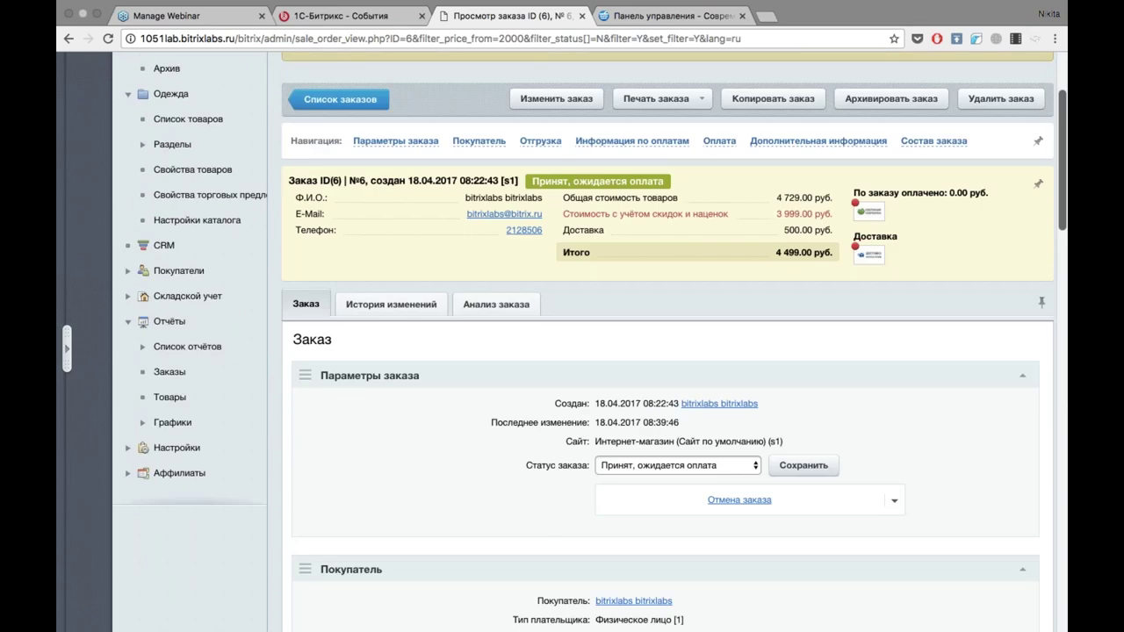
# Collapse the Параметры заказа, Покупатель and Отгрузка blocks and review payment information.
pyautogui.click(1023, 376)
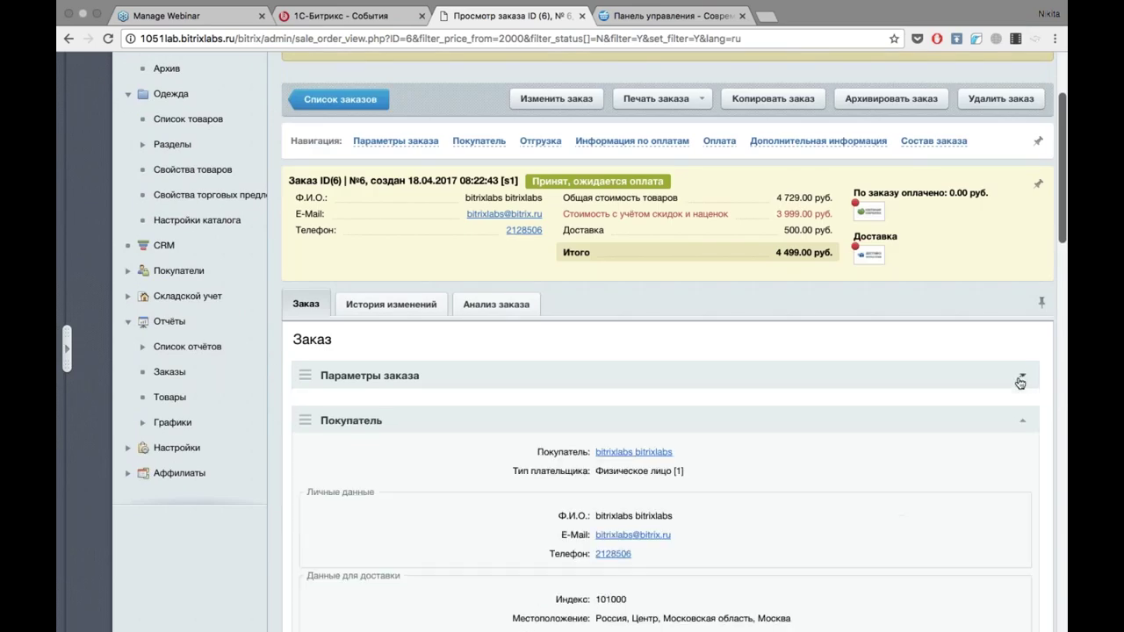
pyautogui.click(1022, 423)
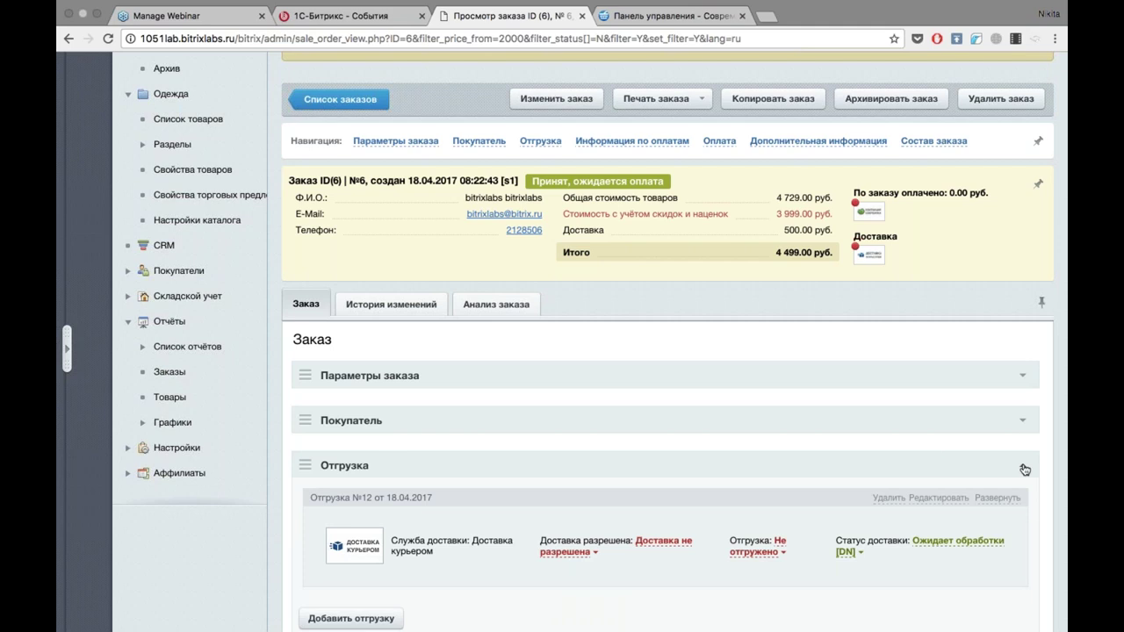
pyautogui.click(1024, 468)
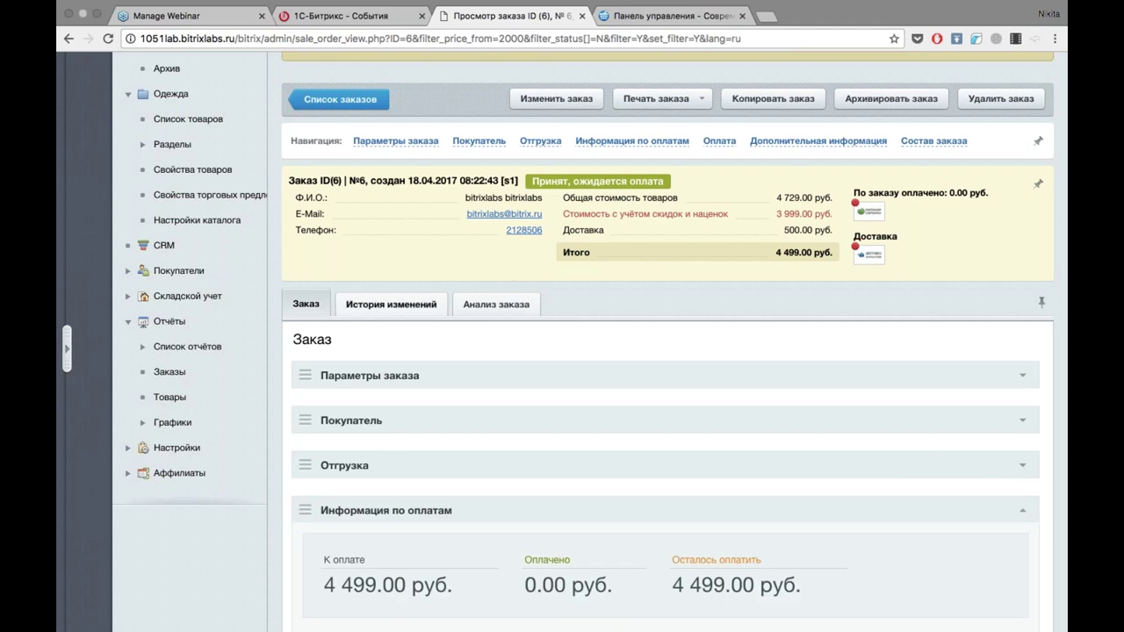
pyautogui.click(619, 142)
pyautogui.click(1036, 81)
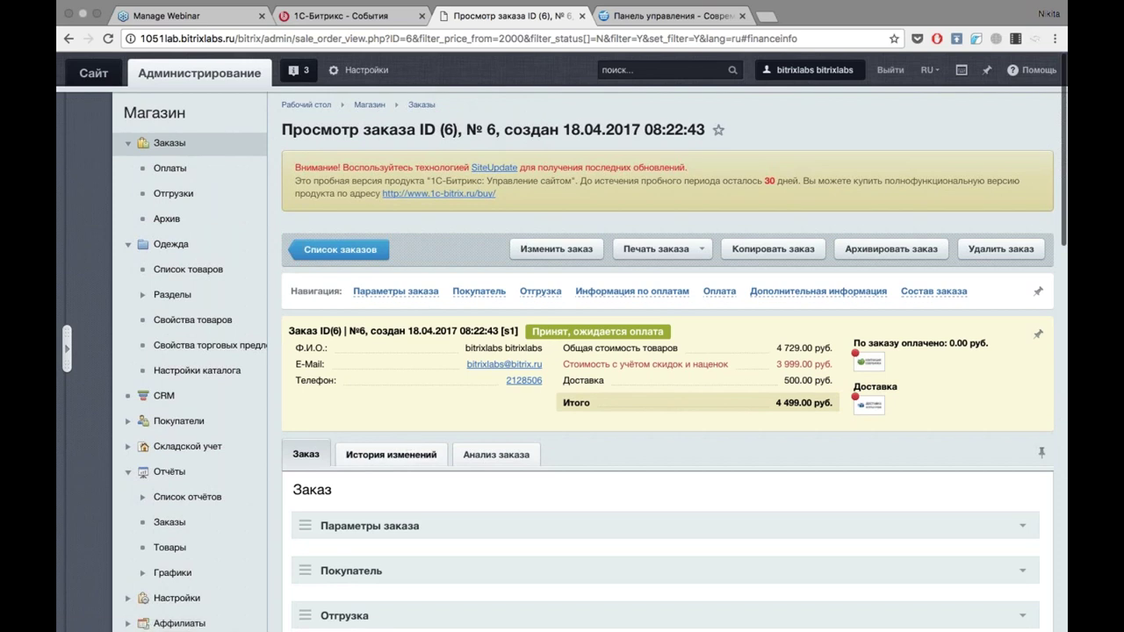
pyautogui.click(408, 450)
# Review order №6's change history, Анализ заказа and print forms, then return to the orders list.
pyautogui.scroll(-3, 408, 450)
pyautogui.scroll(-4, 667, 395)
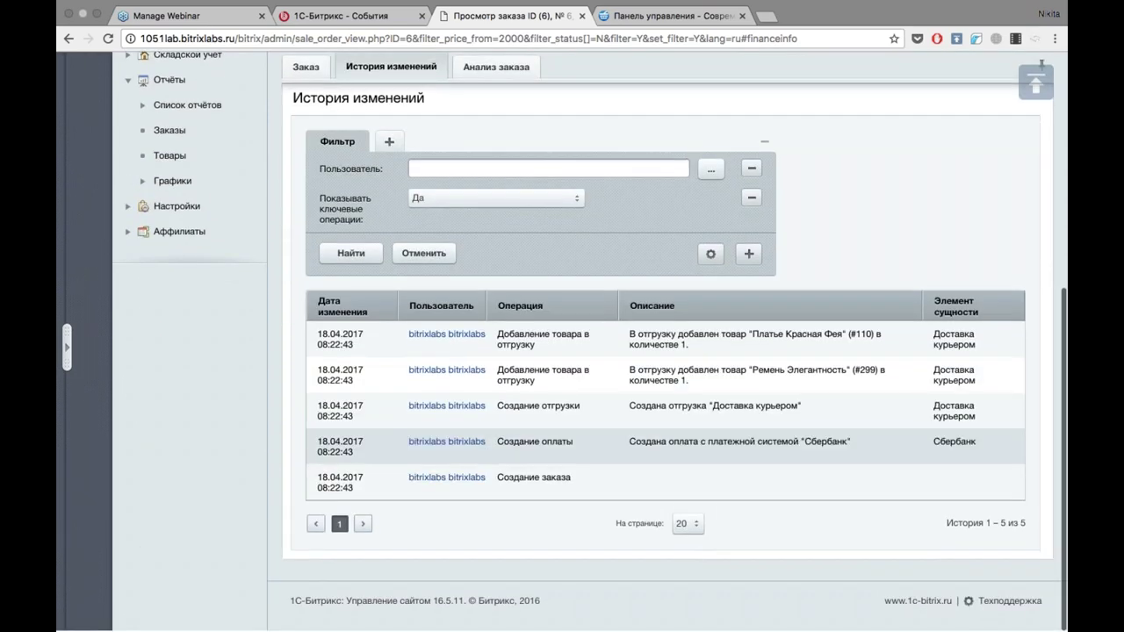
pyautogui.scroll(3, 667, 395)
pyautogui.scroll(-1, 667, 444)
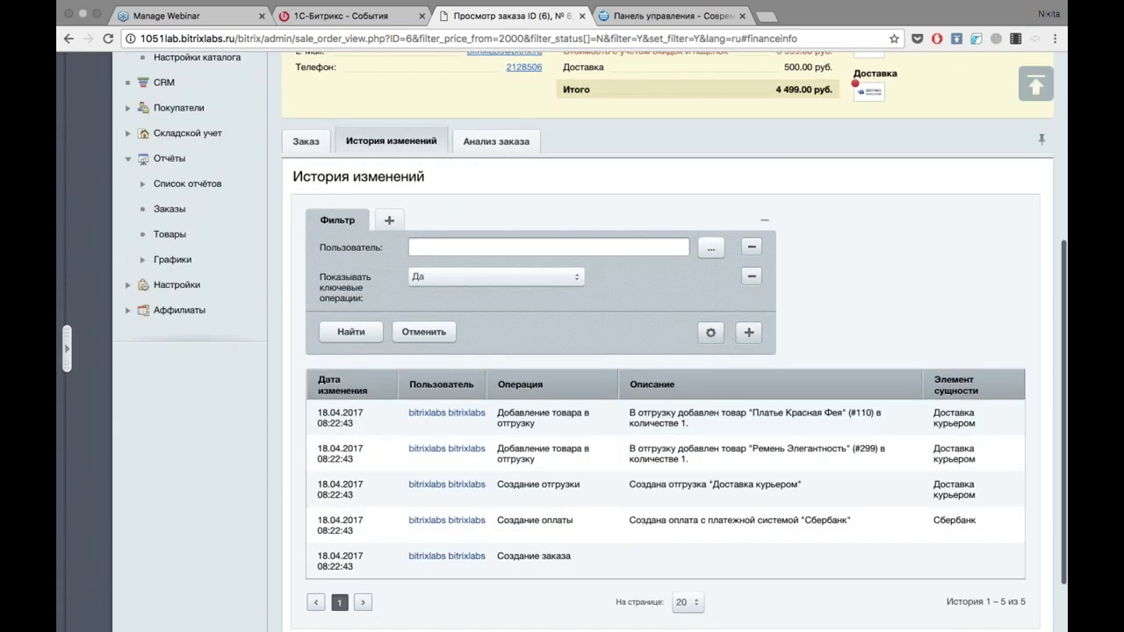
pyautogui.click(496, 140)
pyautogui.scroll(-2, 618, 254)
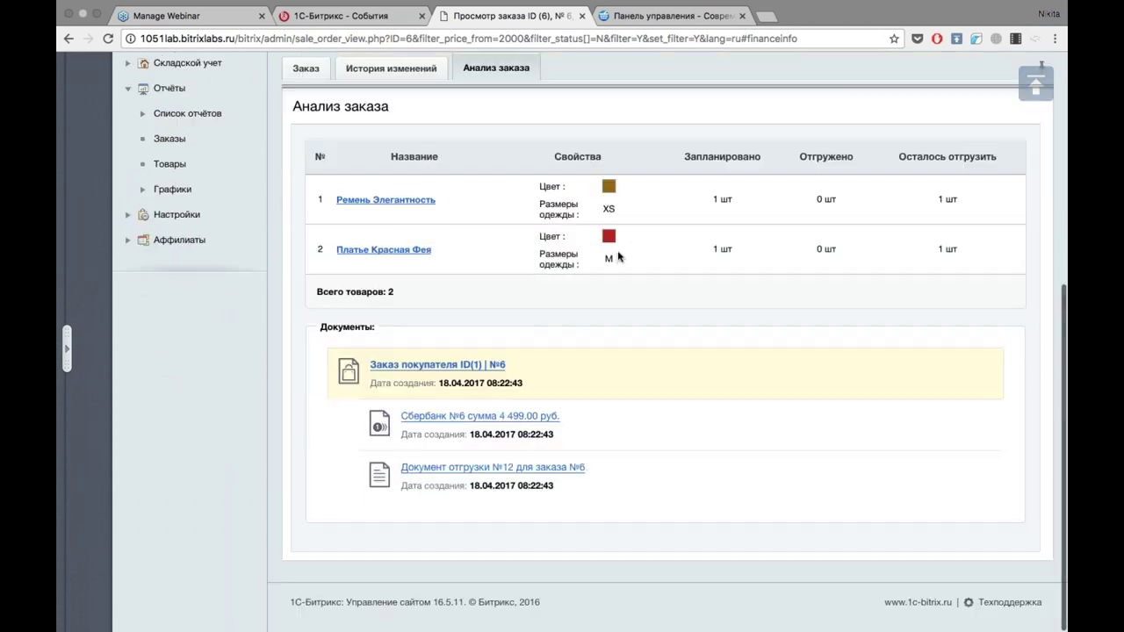
pyautogui.scroll(10, 618, 255)
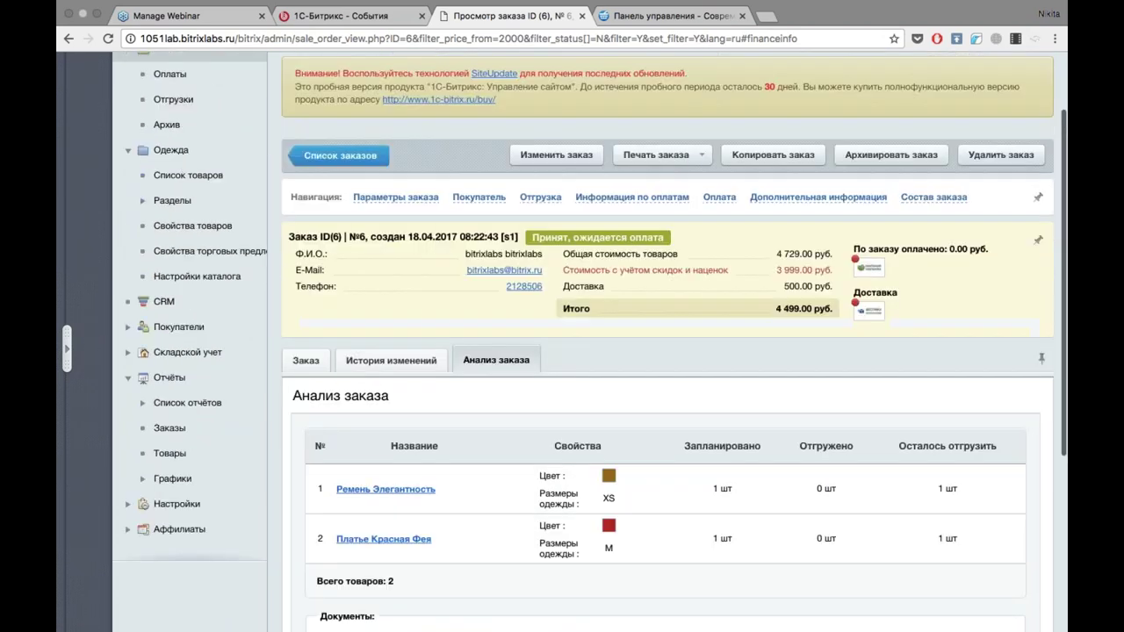
pyautogui.click(655, 155)
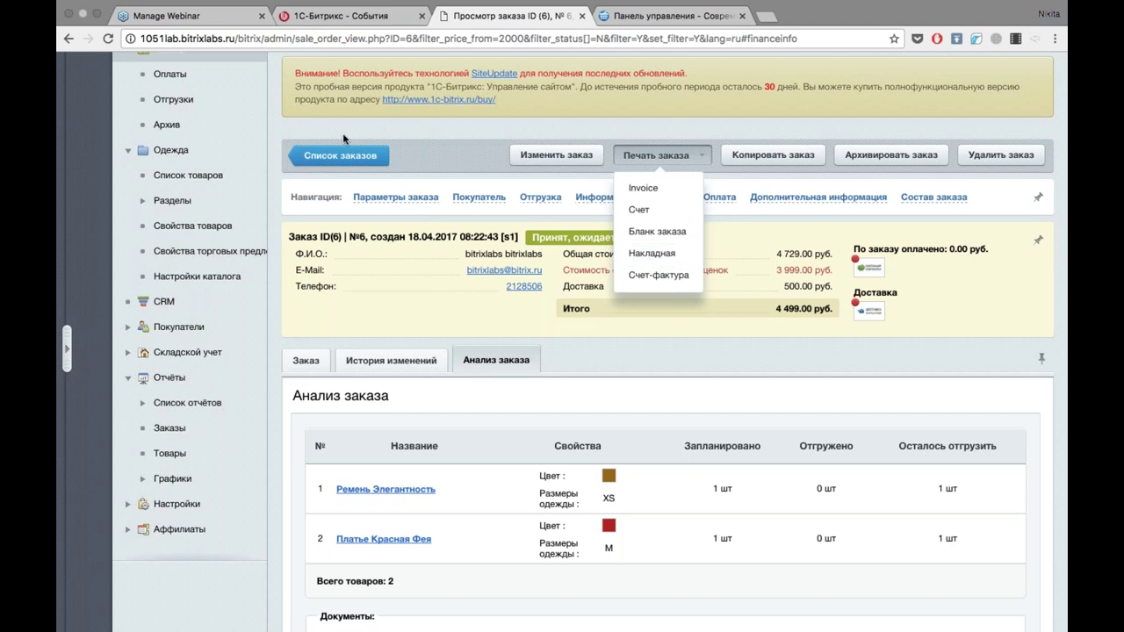
pyautogui.click(327, 157)
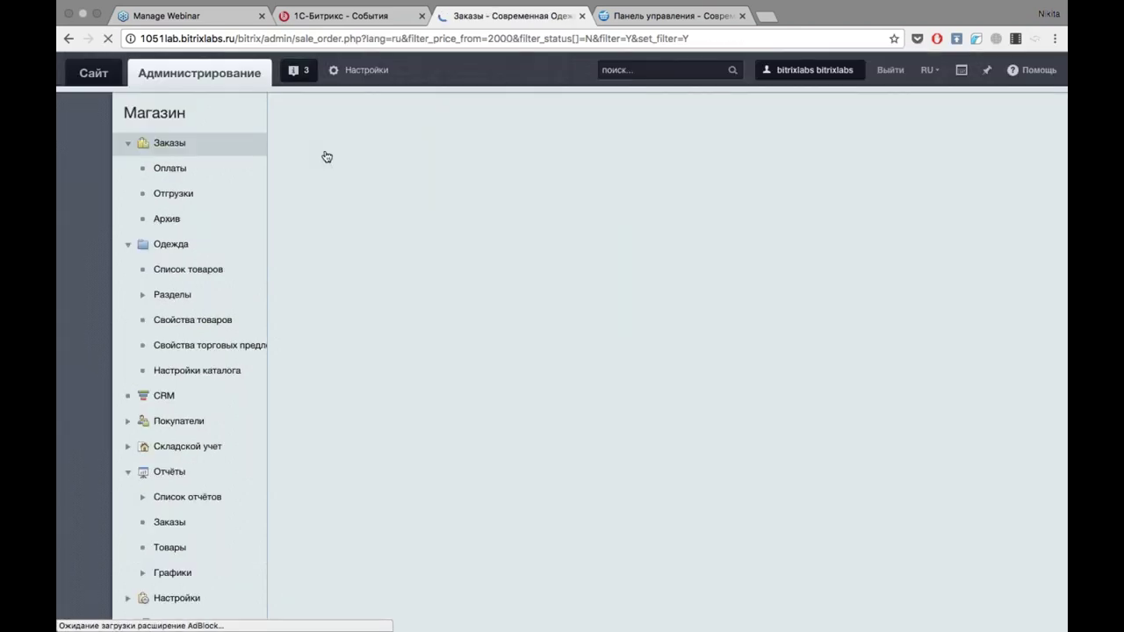
# Open Магазин > CRM and read the Интеграция с CRM overview of Bitrix24 integration.
pyautogui.click(186, 395)
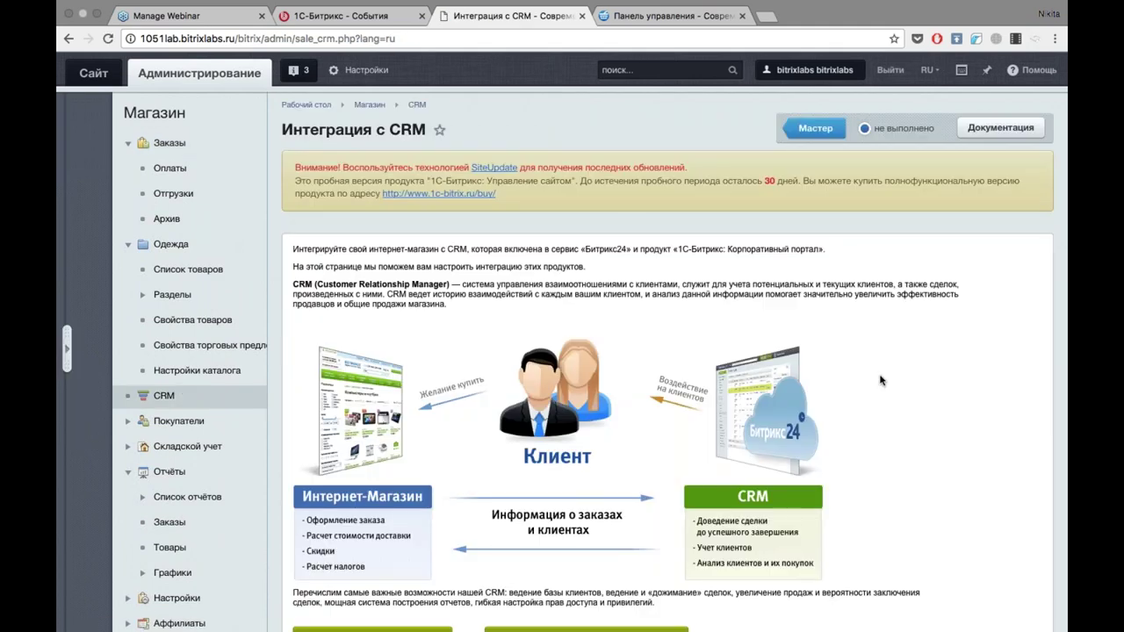
pyautogui.scroll(-3, 881, 380)
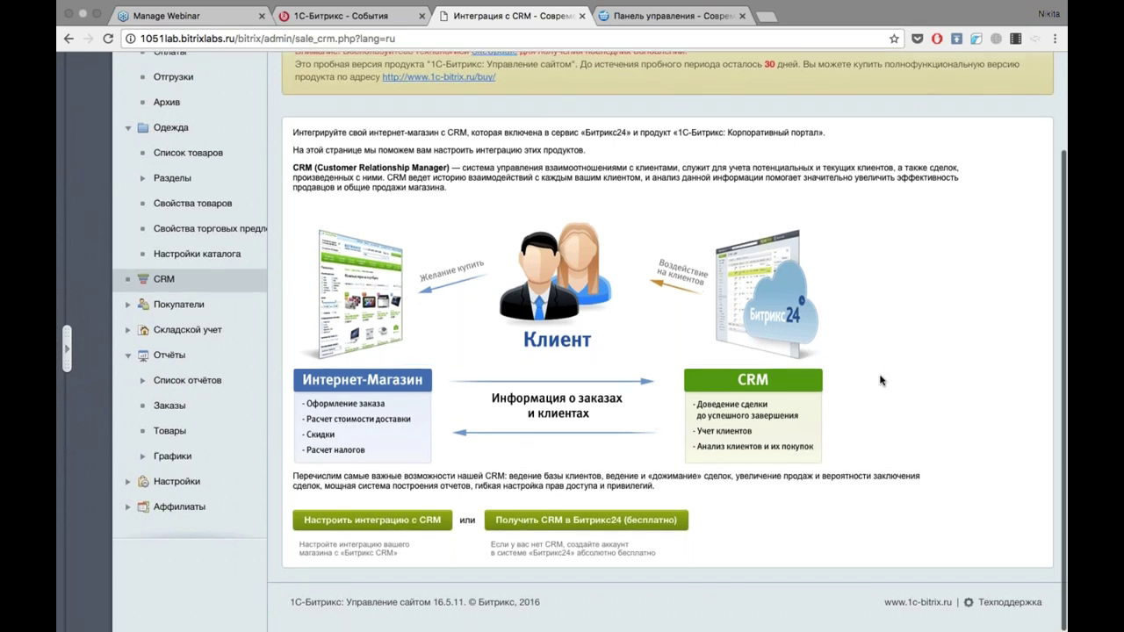
pyautogui.scroll(3, 881, 380)
pyautogui.scroll(-3, 667, 352)
pyautogui.scroll(3, 195, 211)
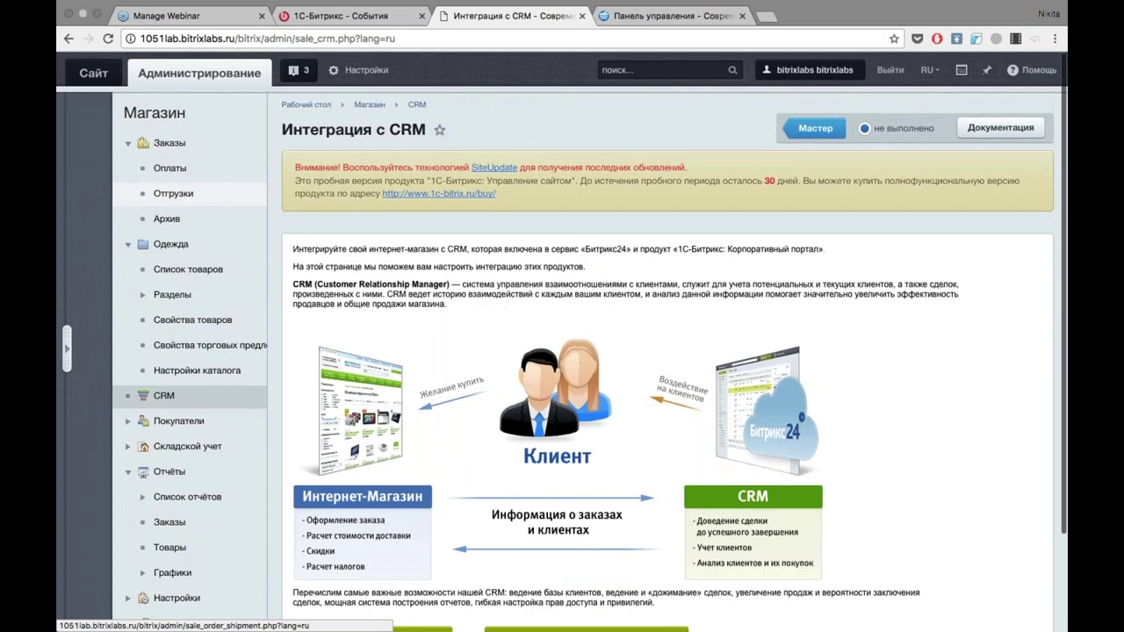
pyautogui.scroll(-1, 195, 211)
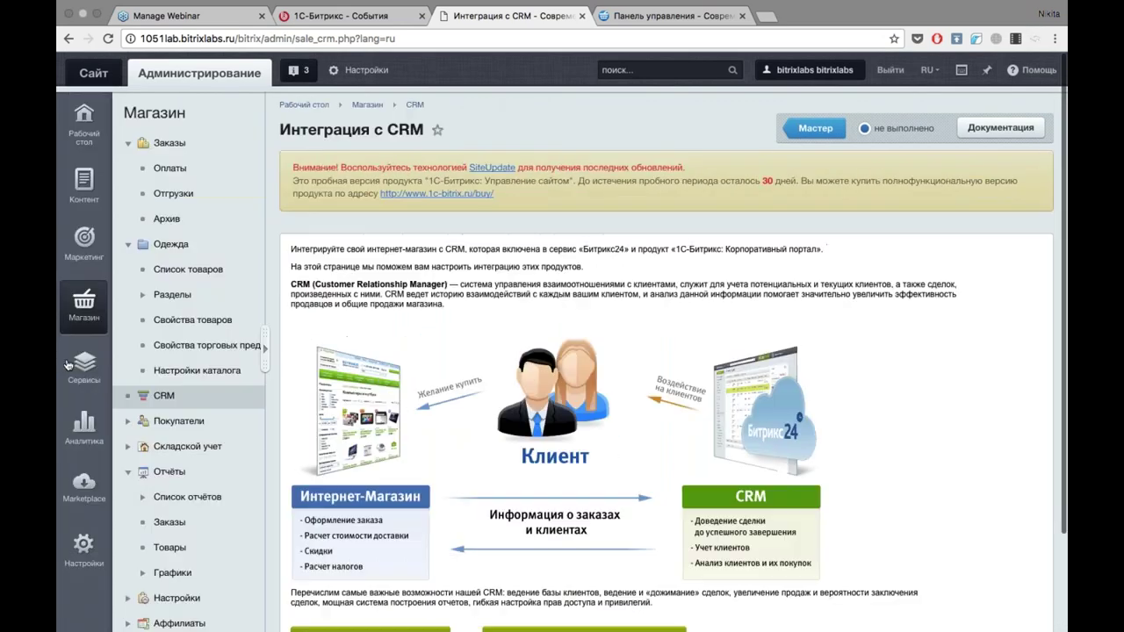
# Browse the Маркетинг, Сервисы, Магазин, Аналитика and Контент sections, then open the public site.
pyautogui.click(84, 242)
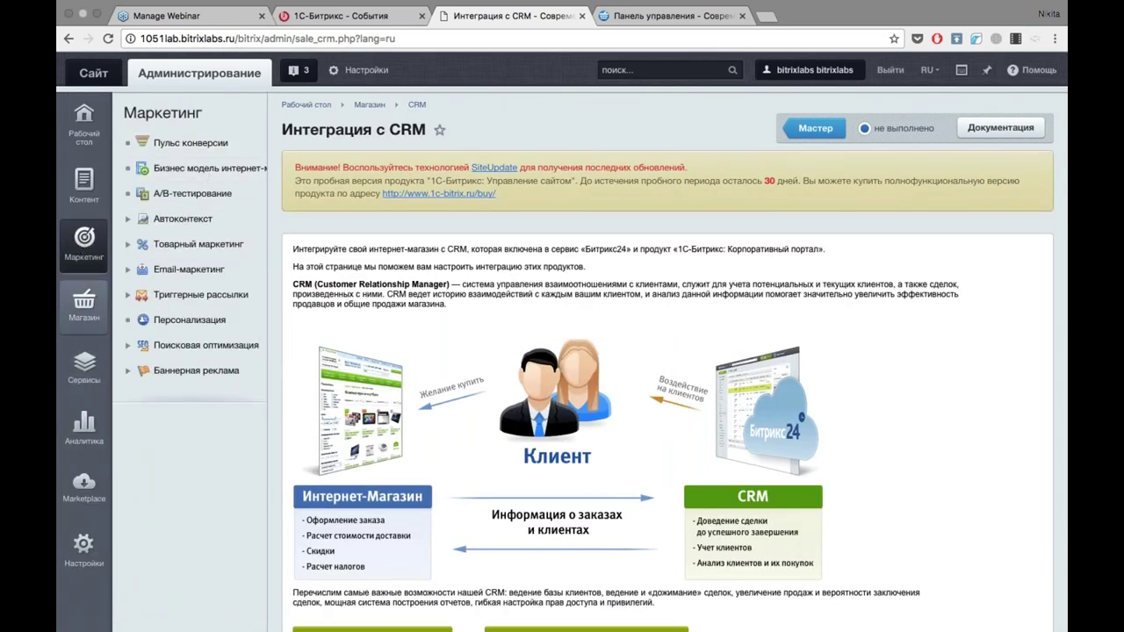
pyautogui.click(88, 350)
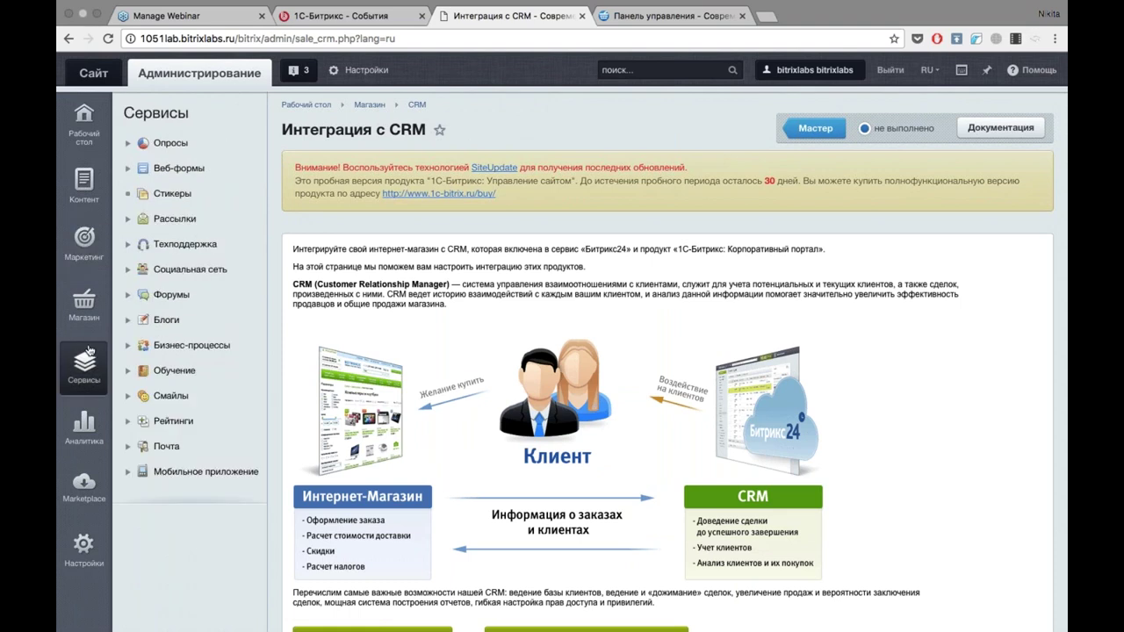
pyautogui.click(84, 305)
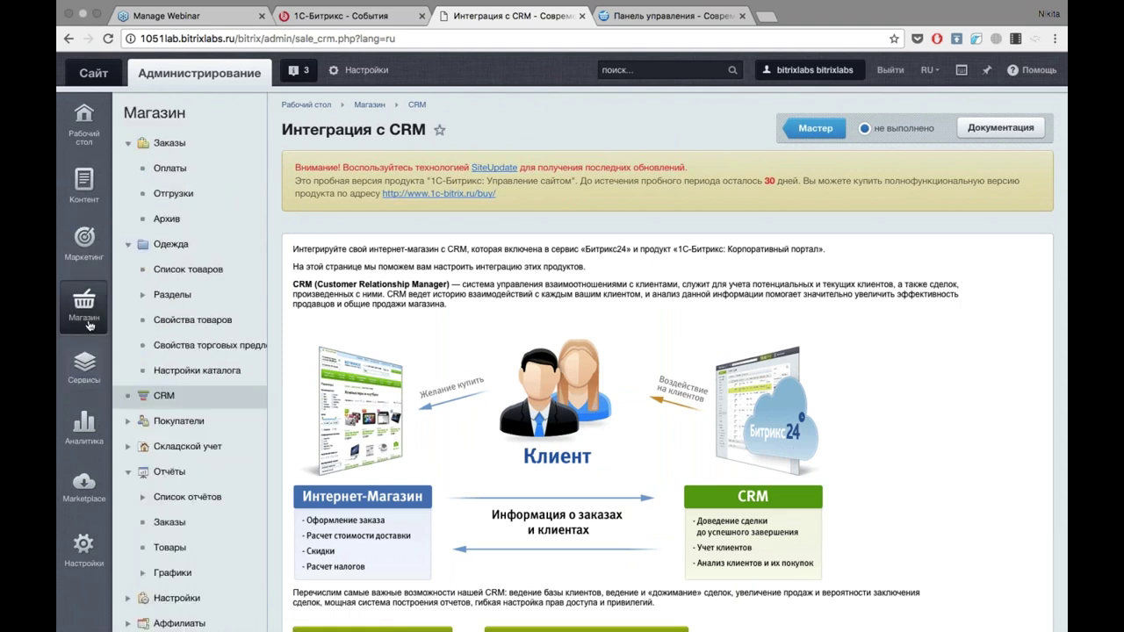
pyautogui.click(128, 246)
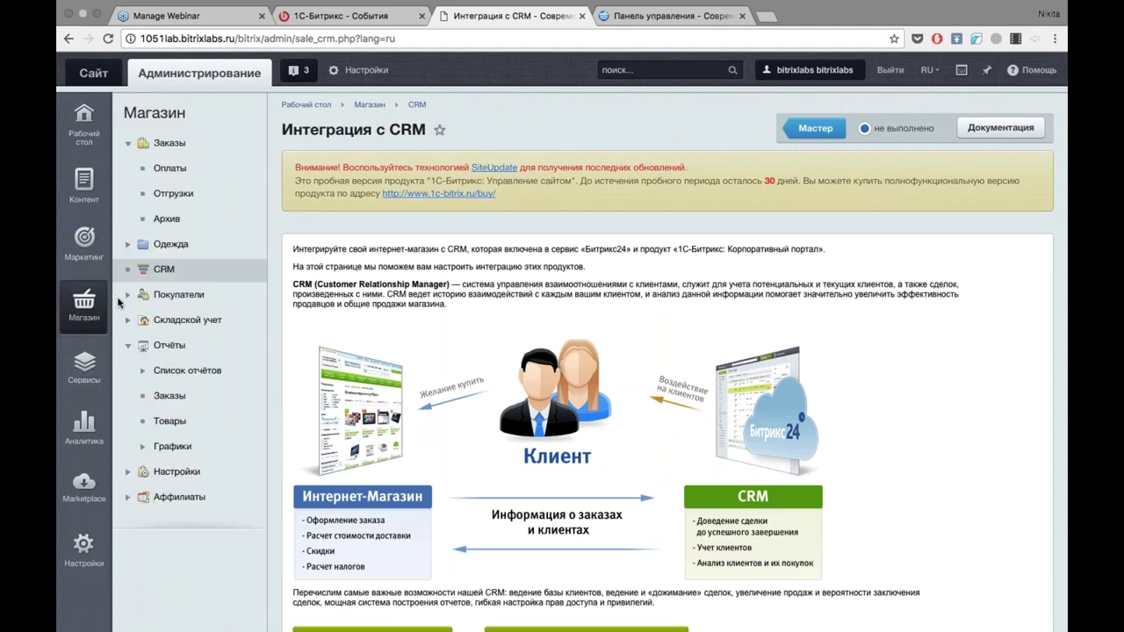
pyautogui.click(84, 428)
pyautogui.click(99, 363)
pyautogui.click(105, 293)
pyautogui.click(91, 239)
pyautogui.click(88, 201)
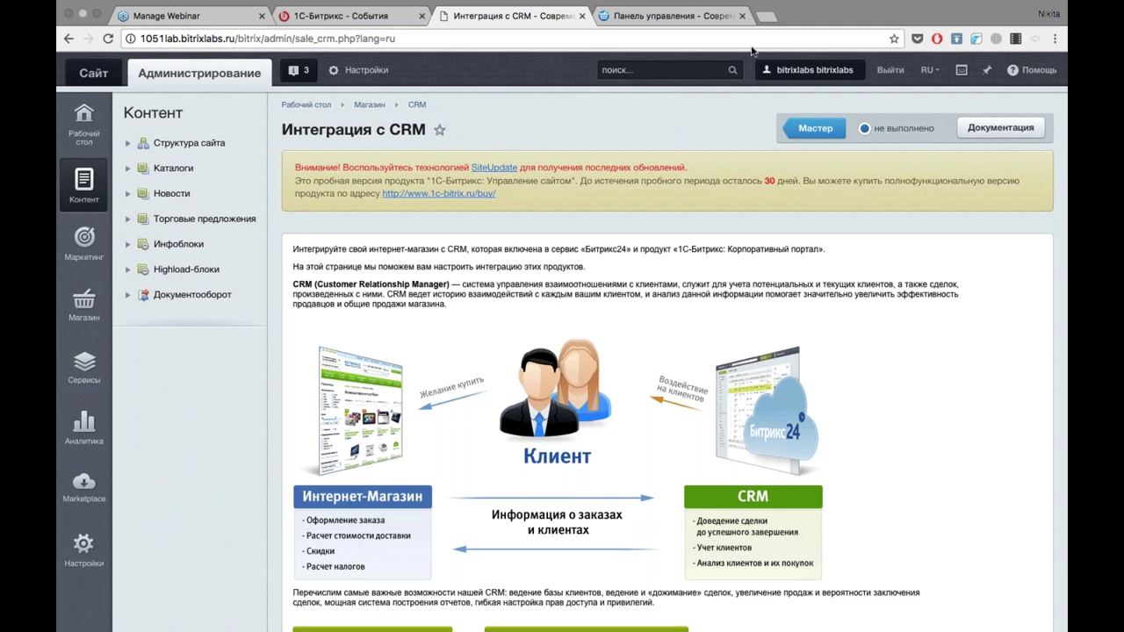
pyautogui.click(93, 74)
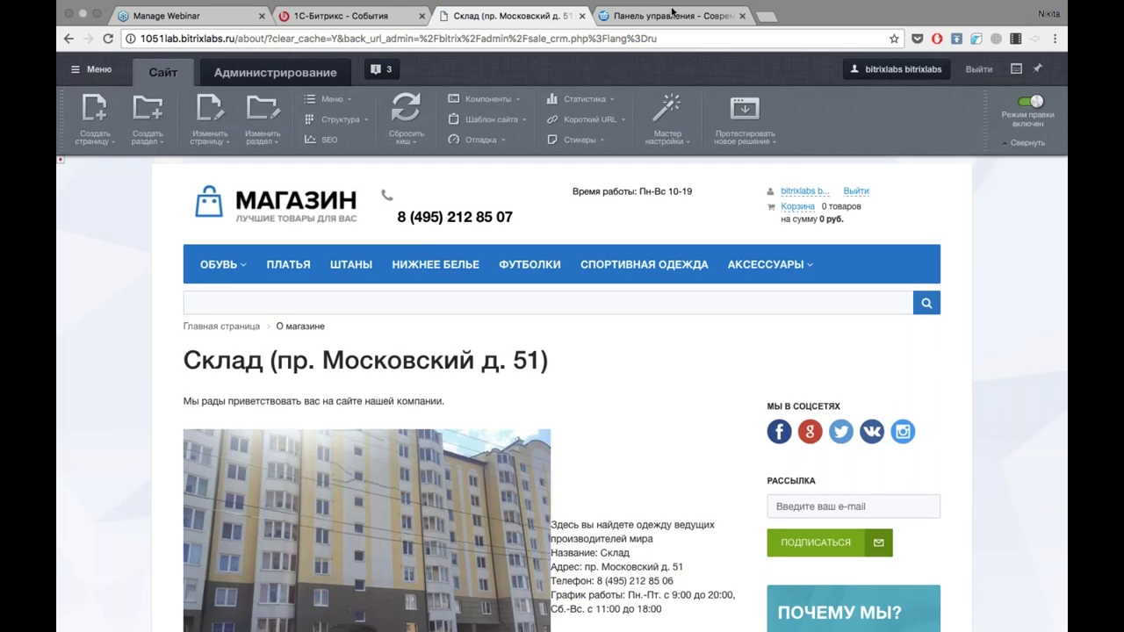
# Load the company's Bitrix24 portal address in a new Chrome tab.
pyautogui.click(770, 18)
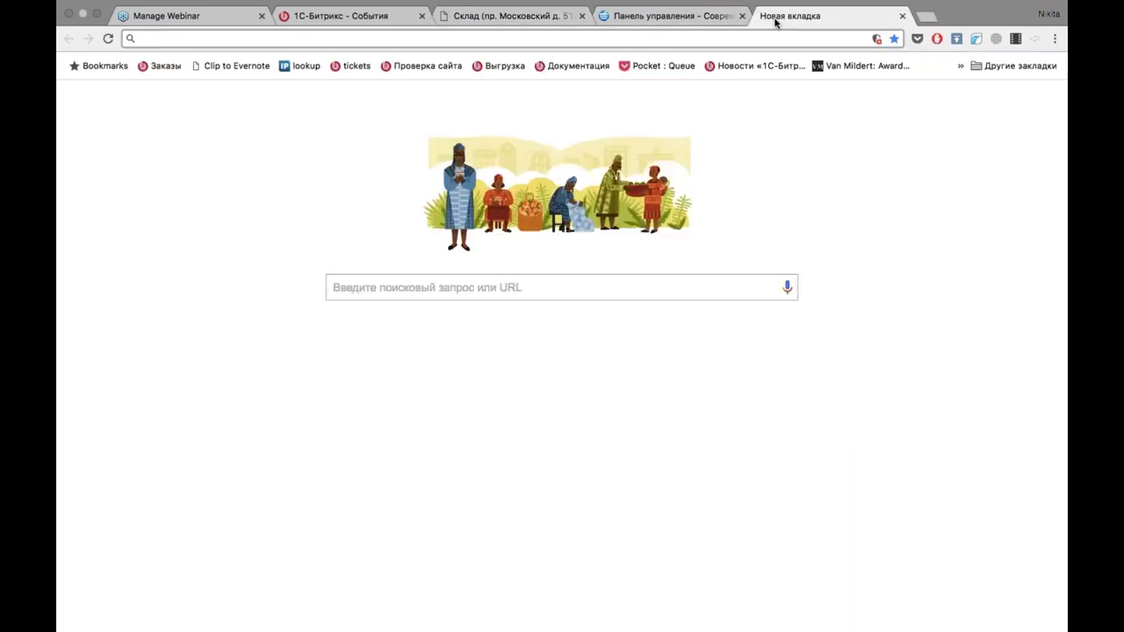
pyautogui.write('пщк')
pyautogui.press('BackSpace')
pyautogui.press('BackSpace')
pyautogui.press('BackSpace')
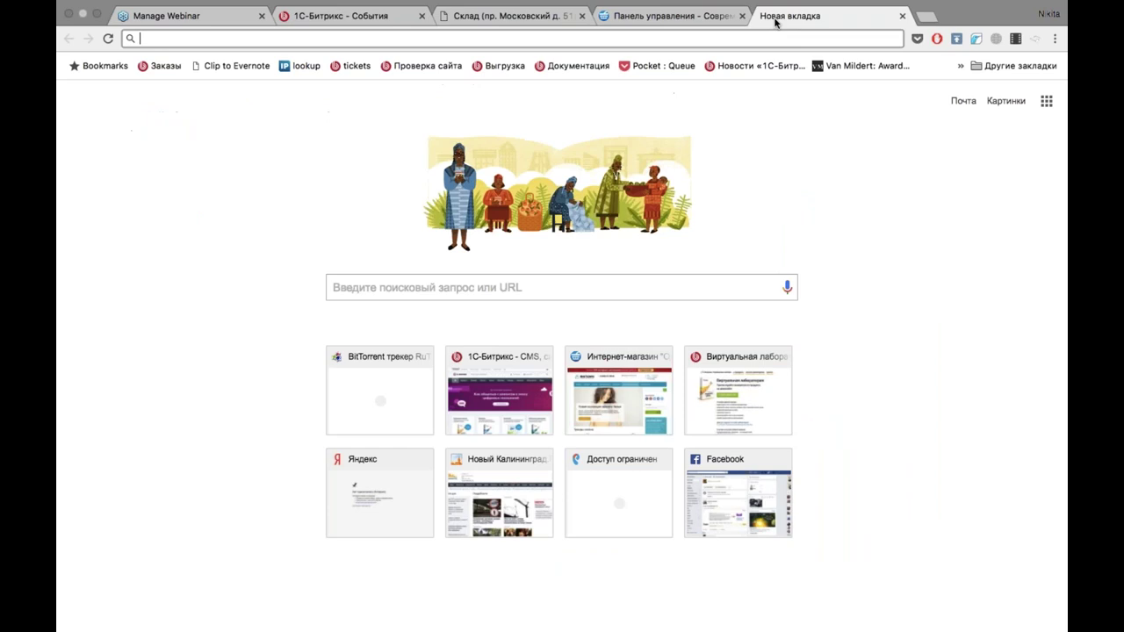
pyautogui.write('gorbunov.bitrix24.ru')
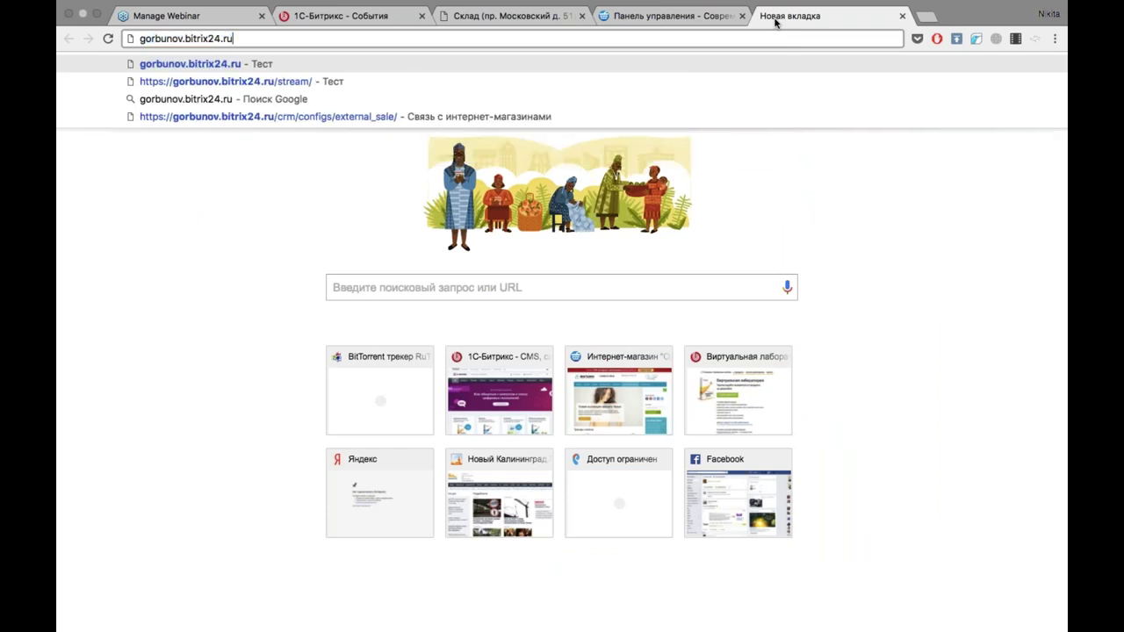
pyautogui.press('Return')
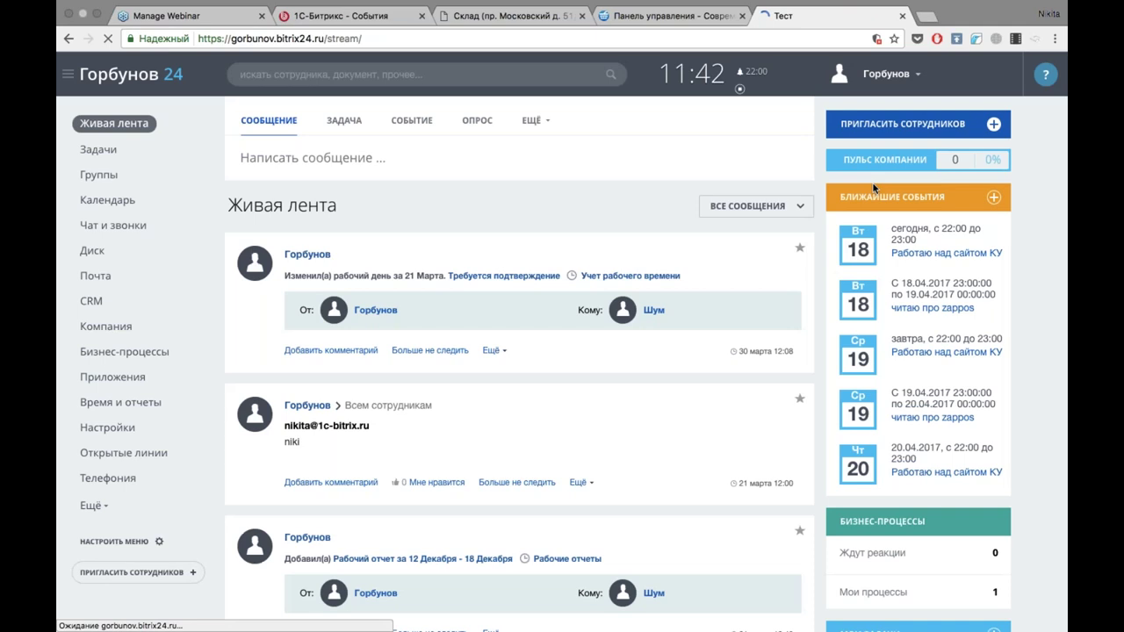
# Go from CRM to Open Lines and review the Открытая линия 6 settings page.
pyautogui.click(93, 301)
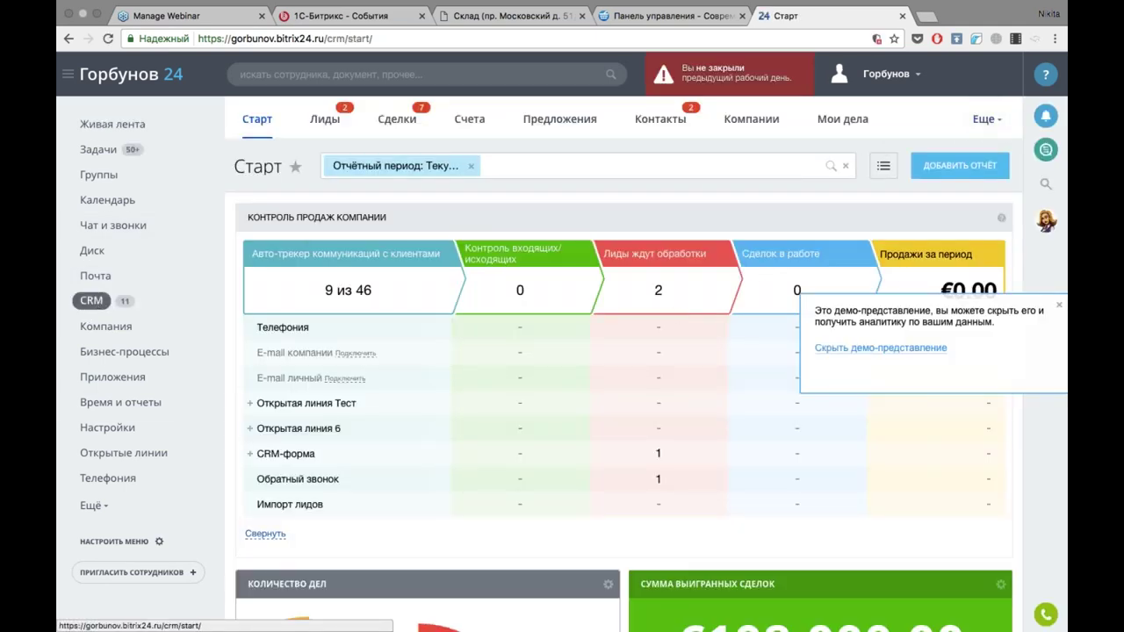
pyautogui.click(110, 462)
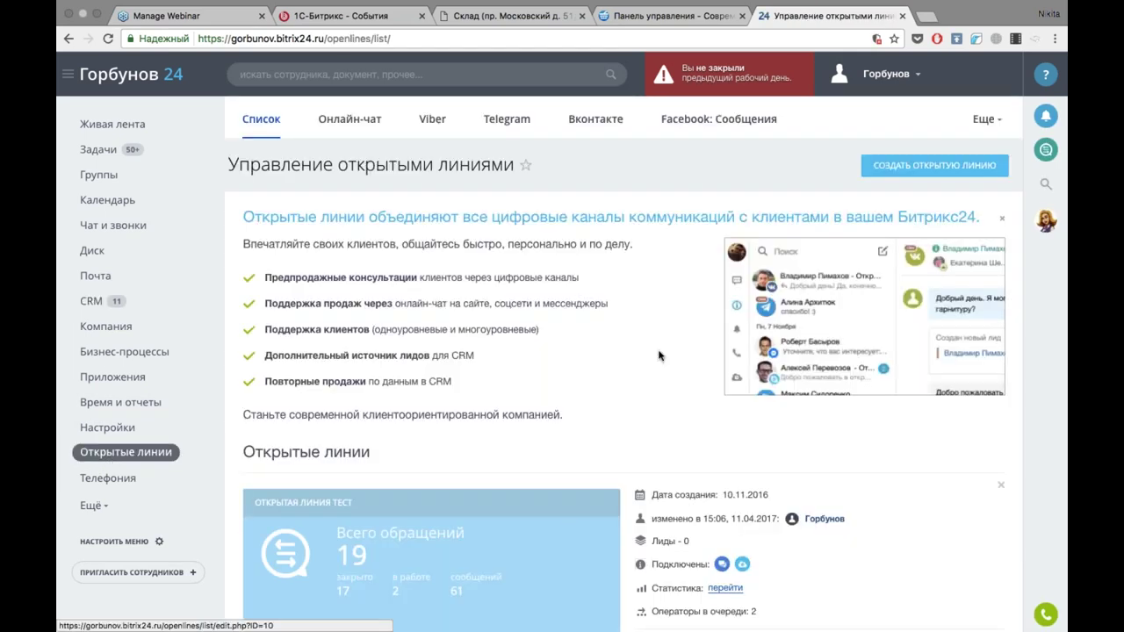
pyautogui.scroll(-5, 659, 355)
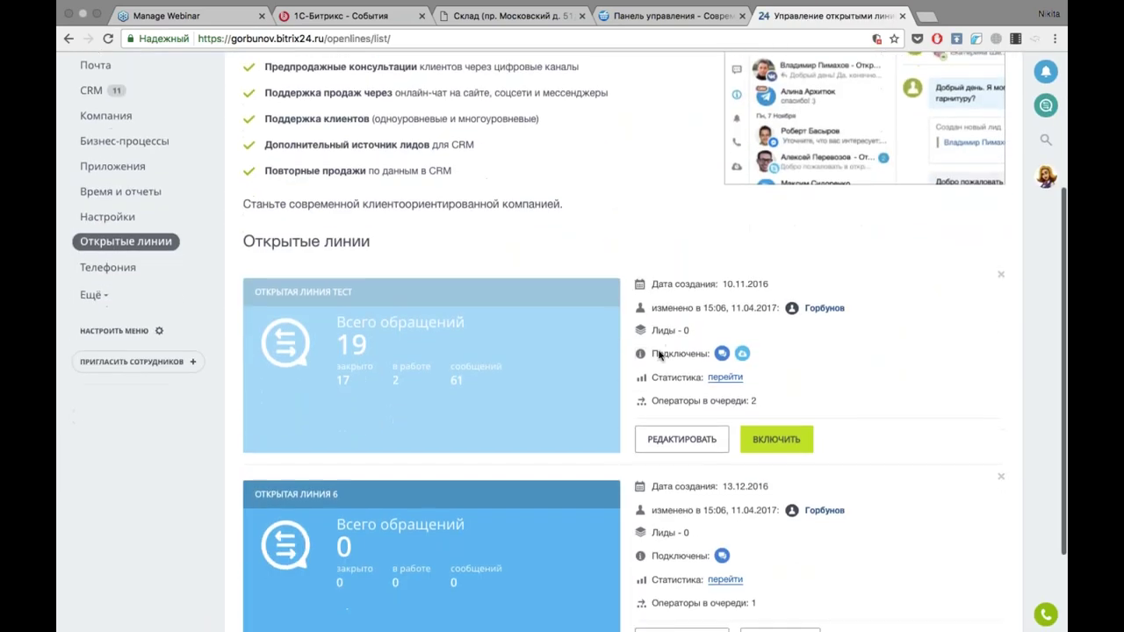
pyautogui.scroll(-3, 660, 354)
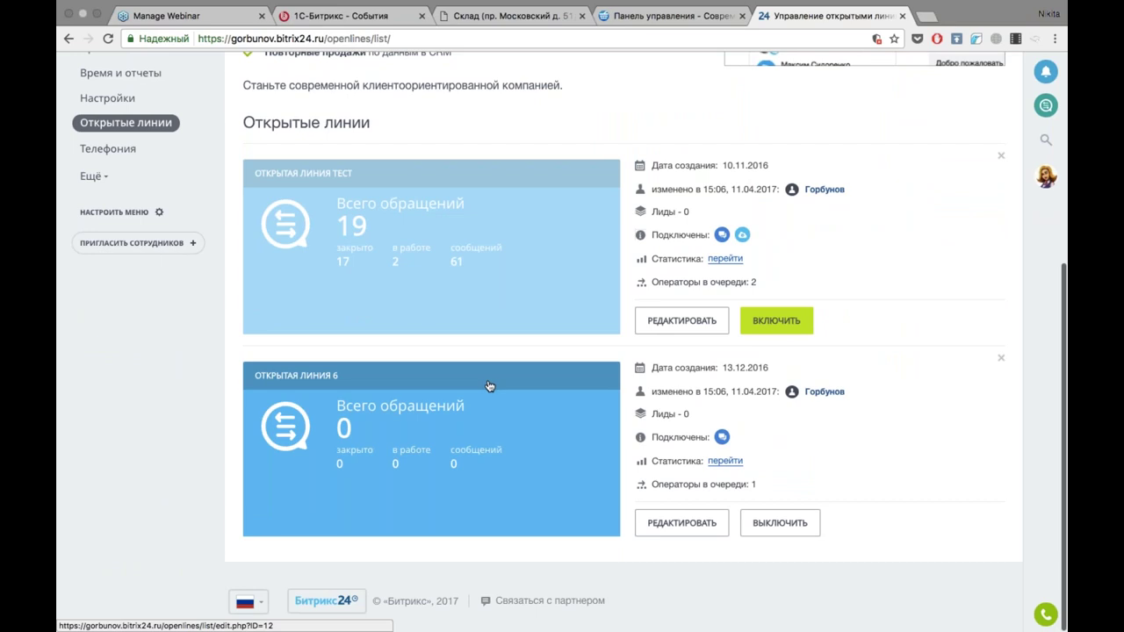
pyautogui.click(684, 521)
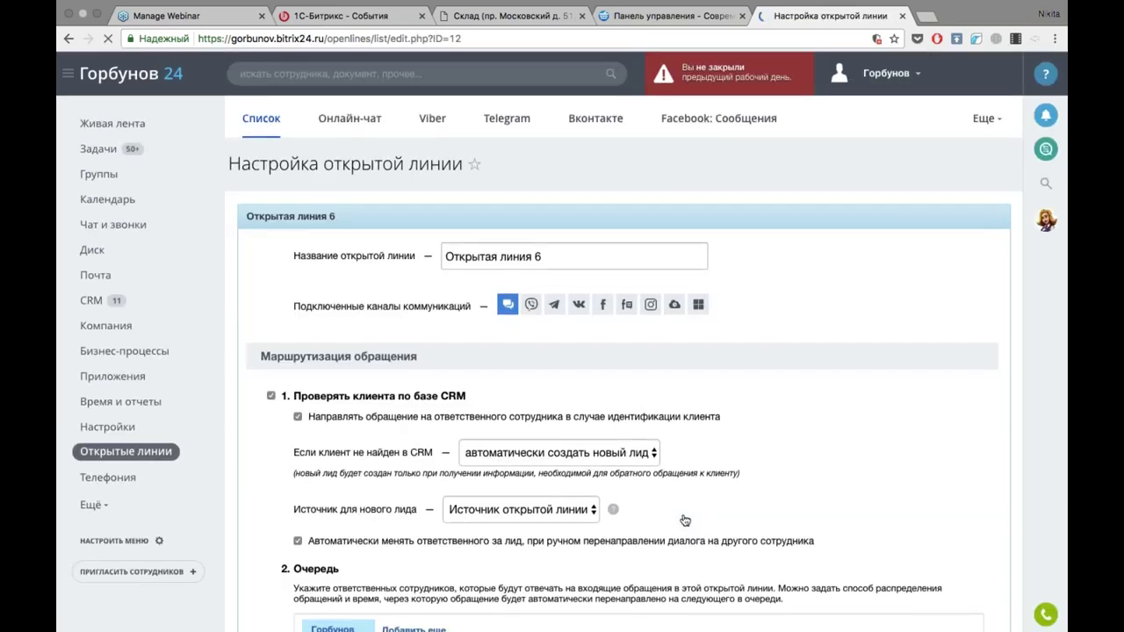
pyautogui.scroll(-4, 685, 521)
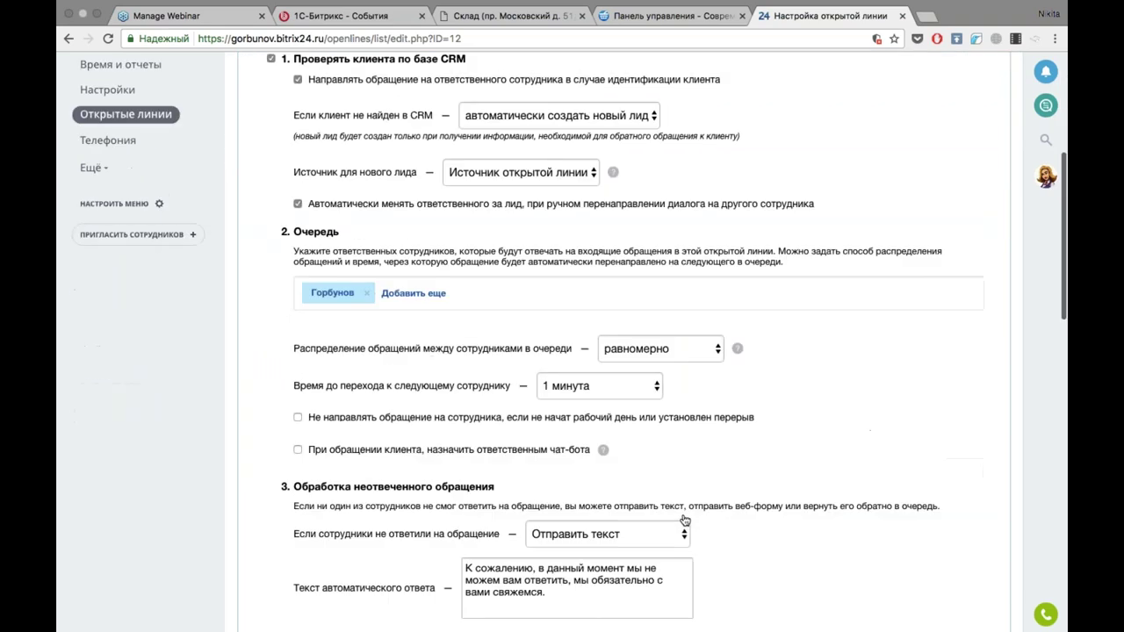
pyautogui.scroll(5, 685, 521)
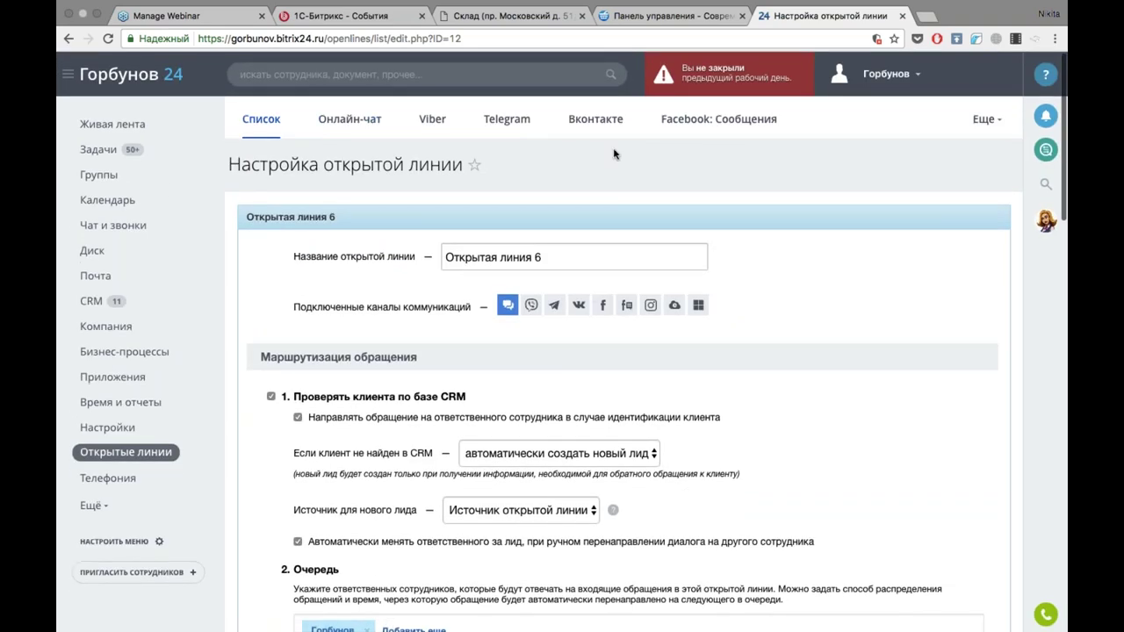
# Copy the TEST widget's site embed code, then open the shop's public site from the admin tab.
pyautogui.click(988, 119)
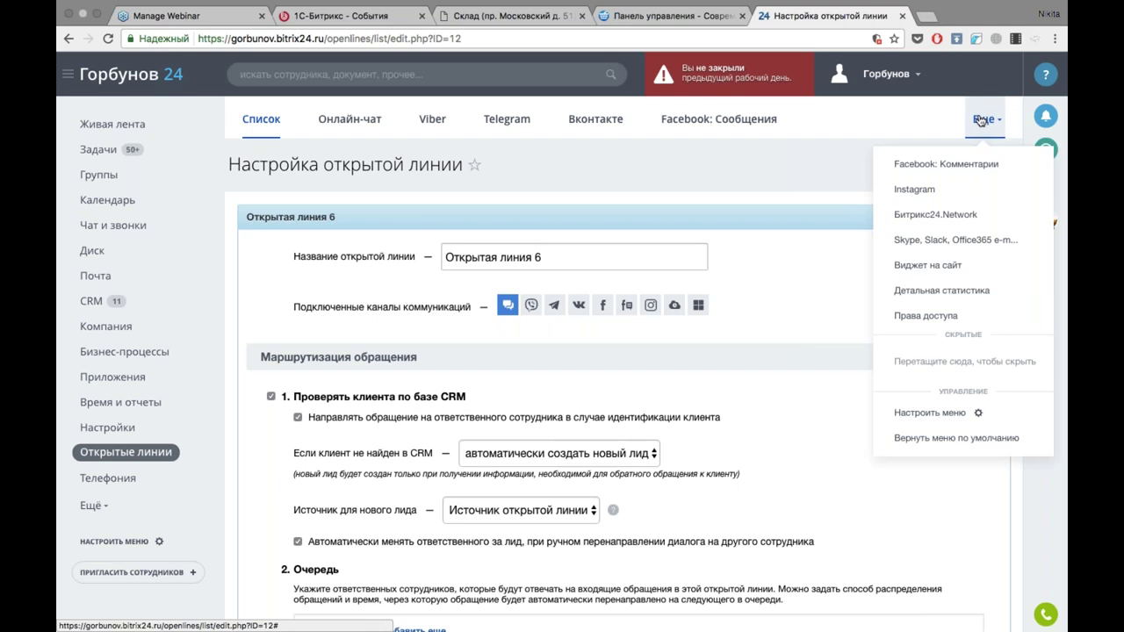
pyautogui.click(952, 267)
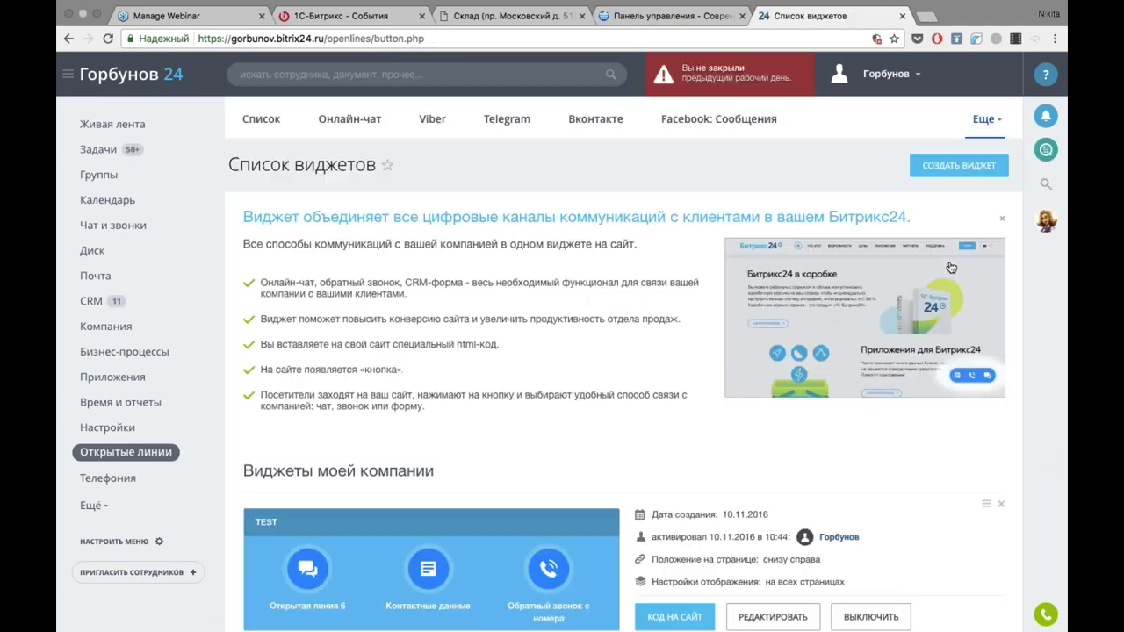
pyautogui.scroll(-5, 951, 267)
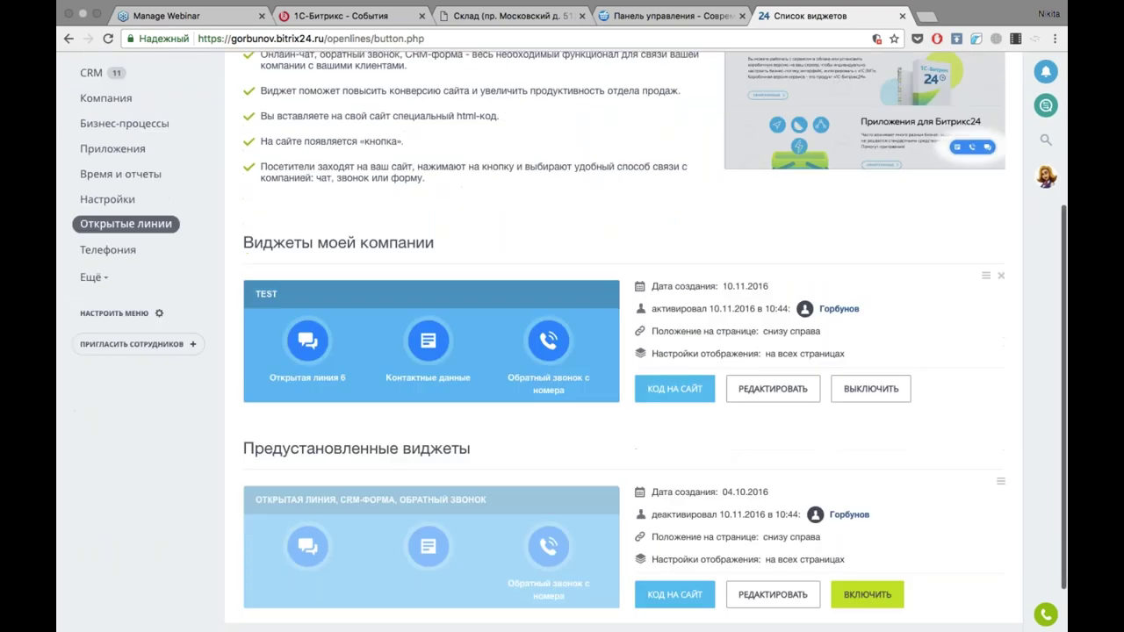
pyautogui.click(654, 399)
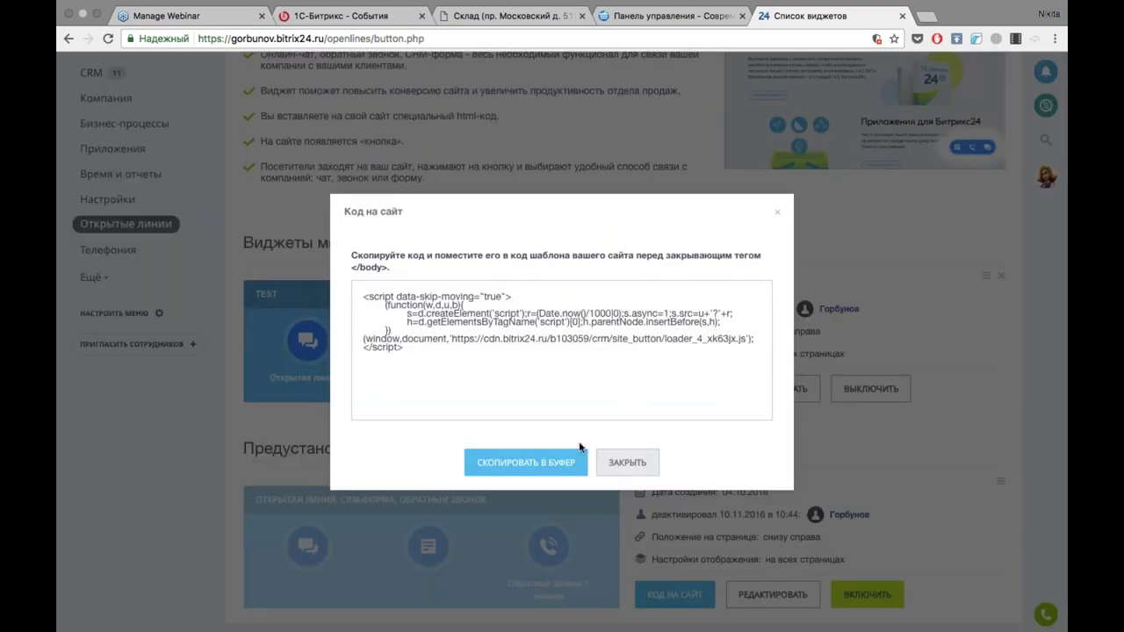
pyautogui.click(489, 469)
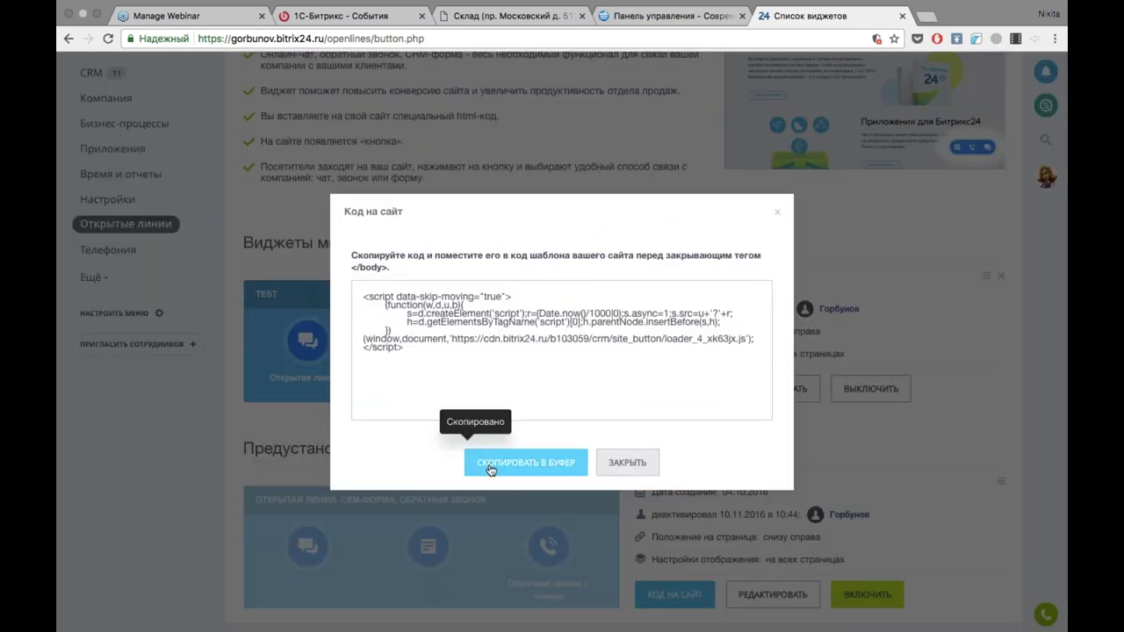
pyautogui.click(580, 131)
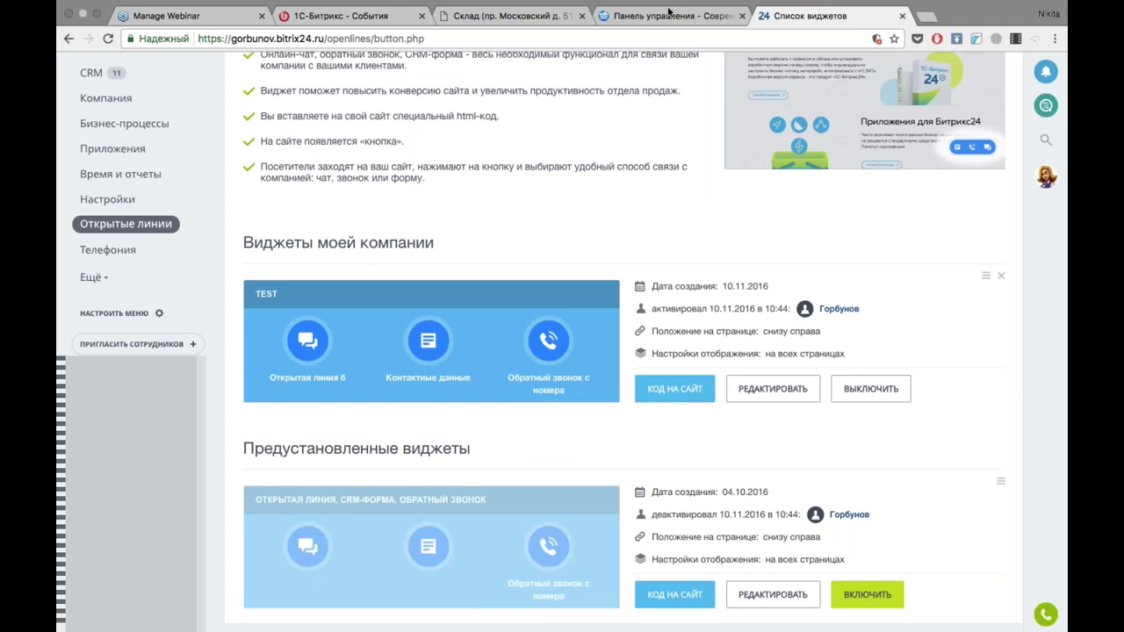
pyautogui.click(669, 11)
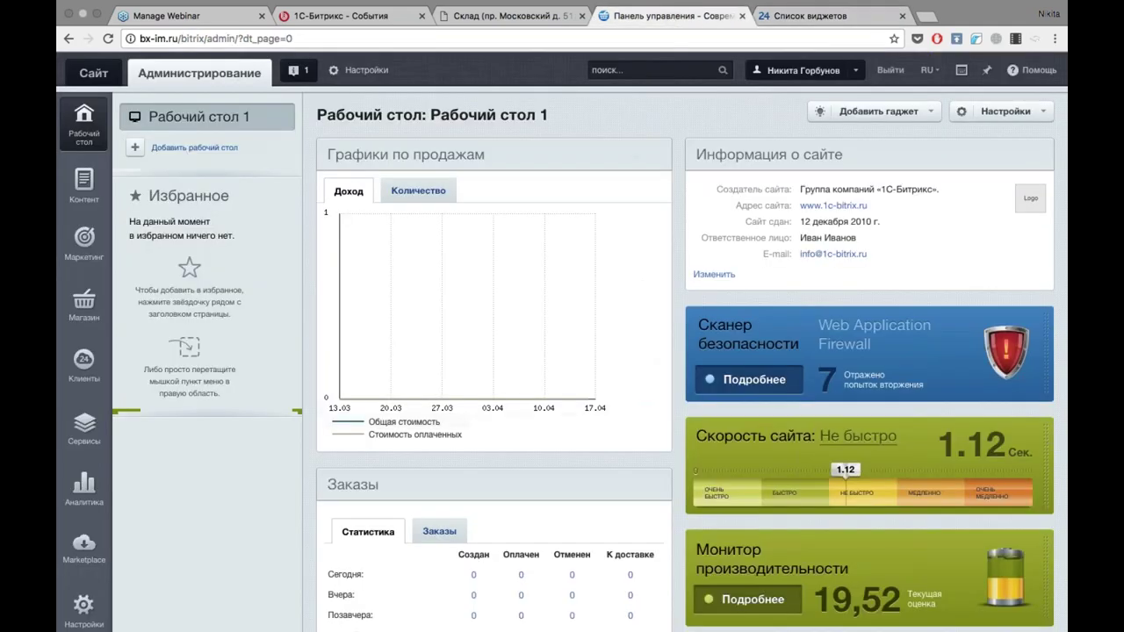
pyautogui.click(88, 72)
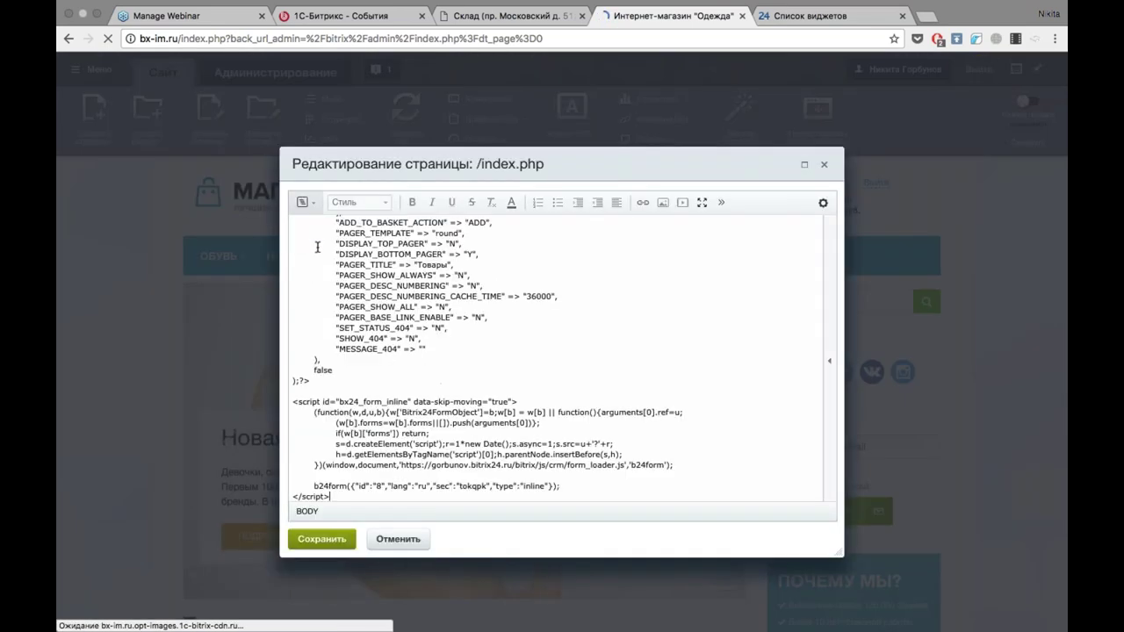
# Insert empty lines after </script> in the homepage code and switch to the Склад tab.
pyautogui.scroll(-5, 317, 247)
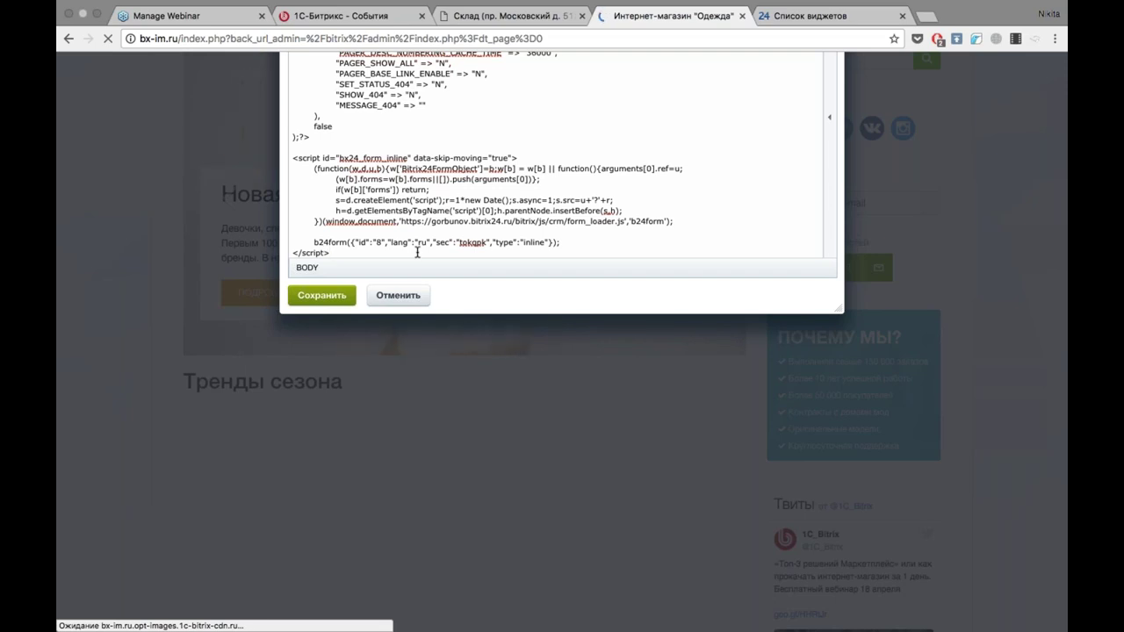
pyautogui.press('Return')
pyautogui.press('Return')
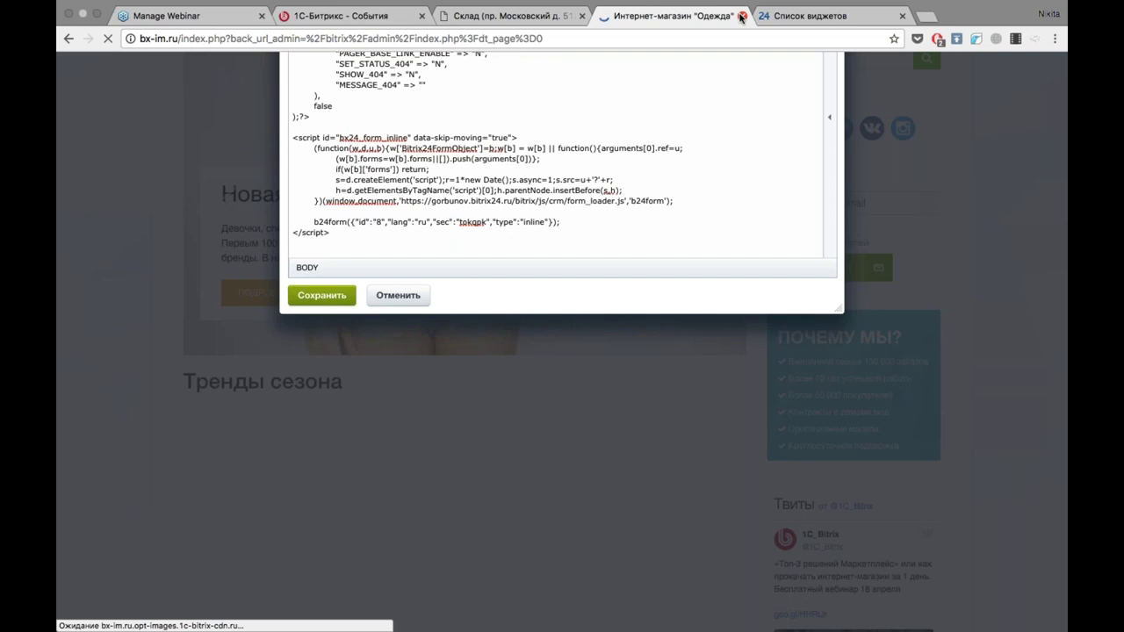
pyautogui.click(554, 16)
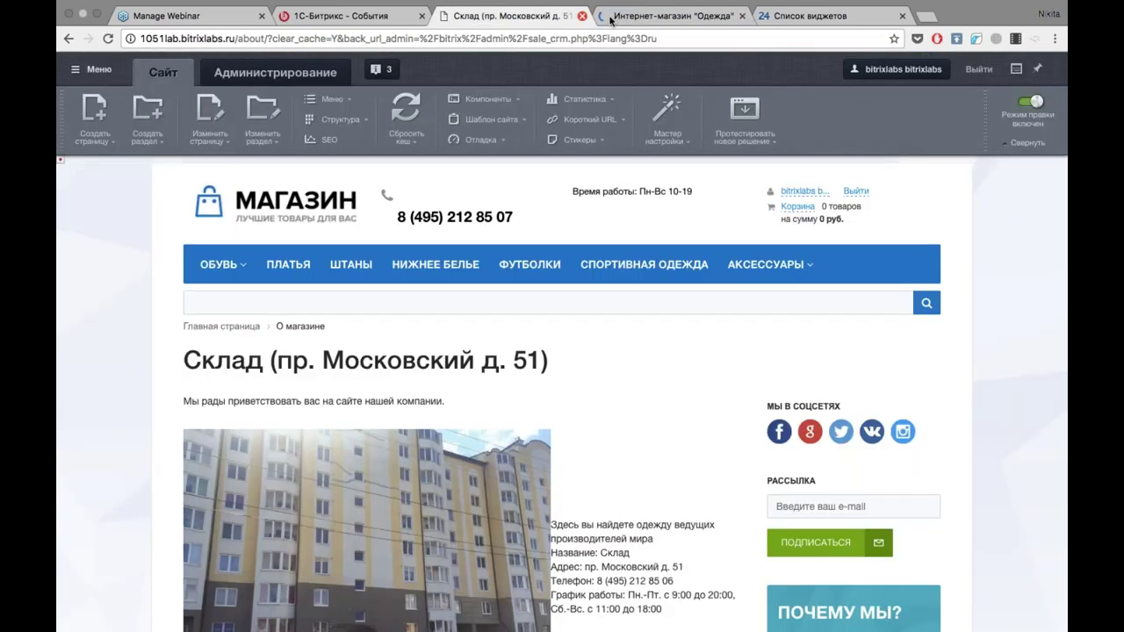
# Open the shop homepage for editing in the raw PHP code view.
pyautogui.click(742, 16)
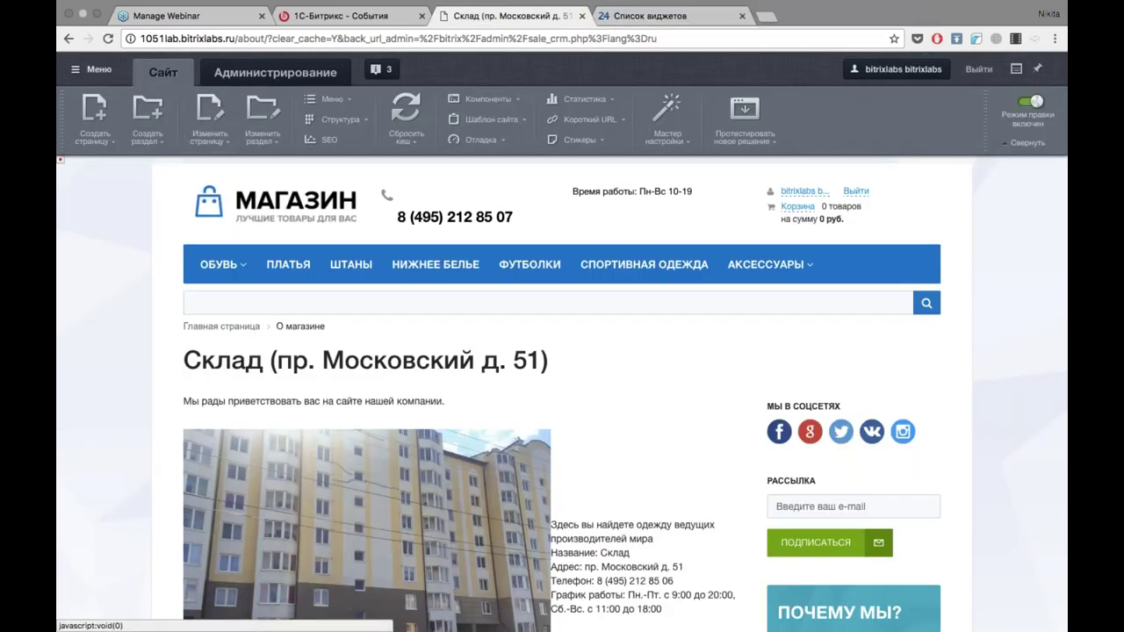
pyautogui.click(290, 202)
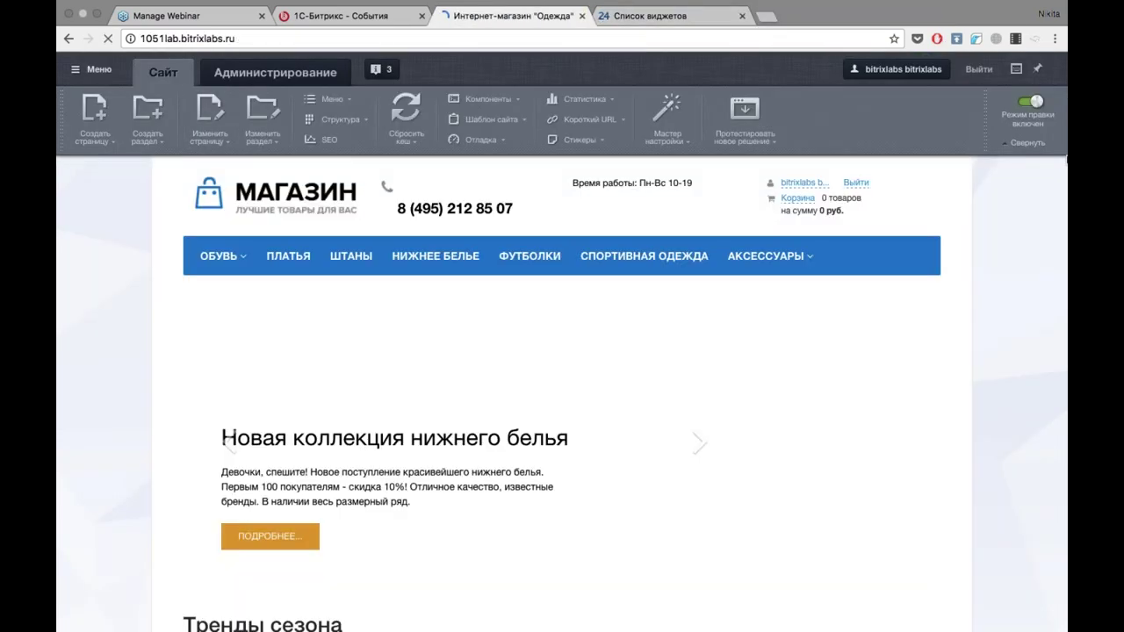
pyautogui.click(1029, 101)
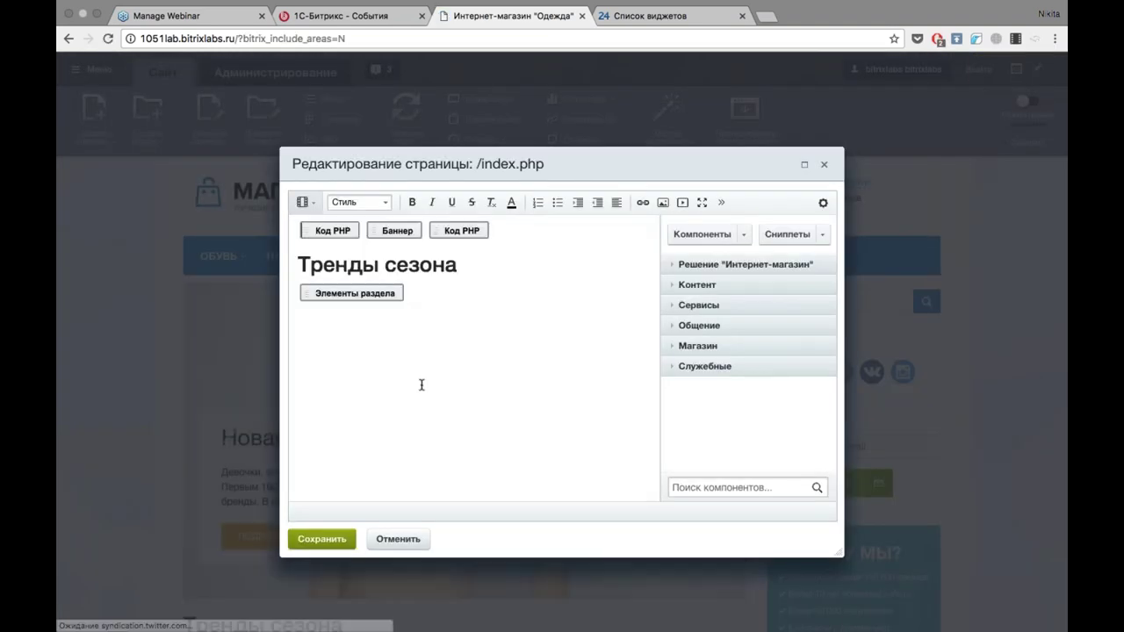
pyautogui.click(304, 202)
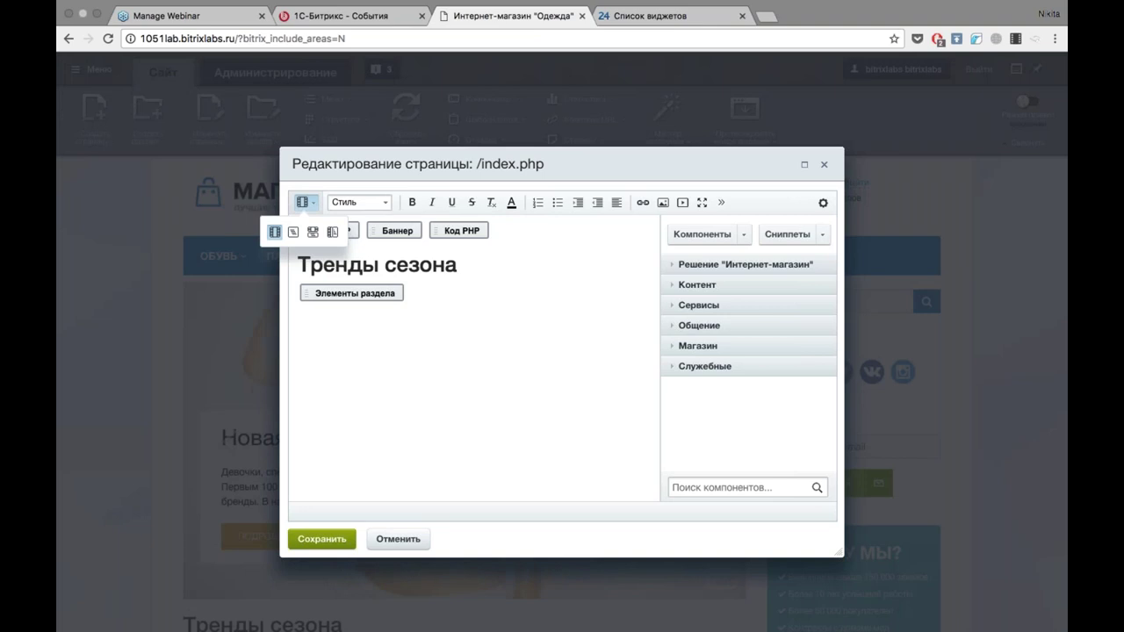
pyautogui.click(293, 232)
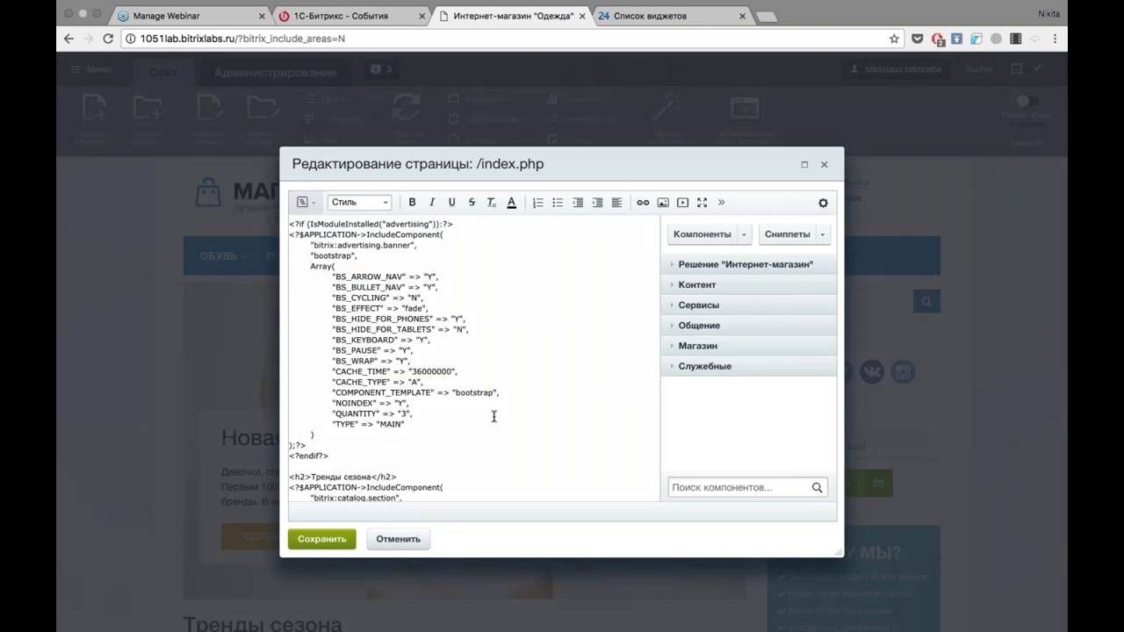
# Paste the Bitrix24 widget script at the end of /index.php and save.
pyautogui.scroll(-3, 494, 416)
pyautogui.scroll(-10, 493, 416)
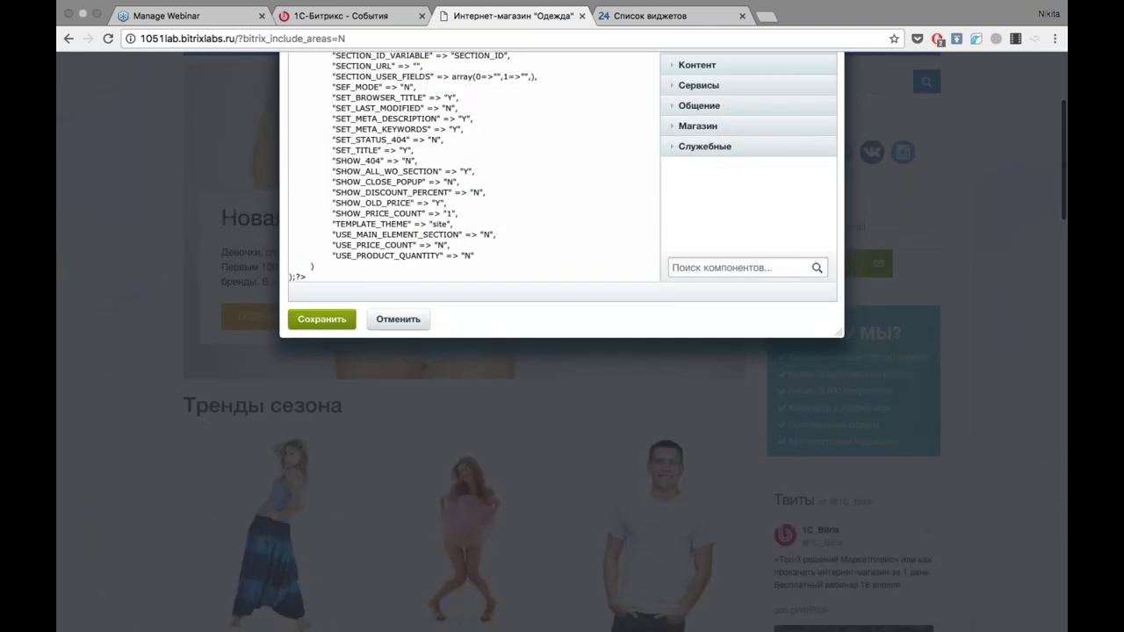
pyautogui.scroll(-1, 339, 276)
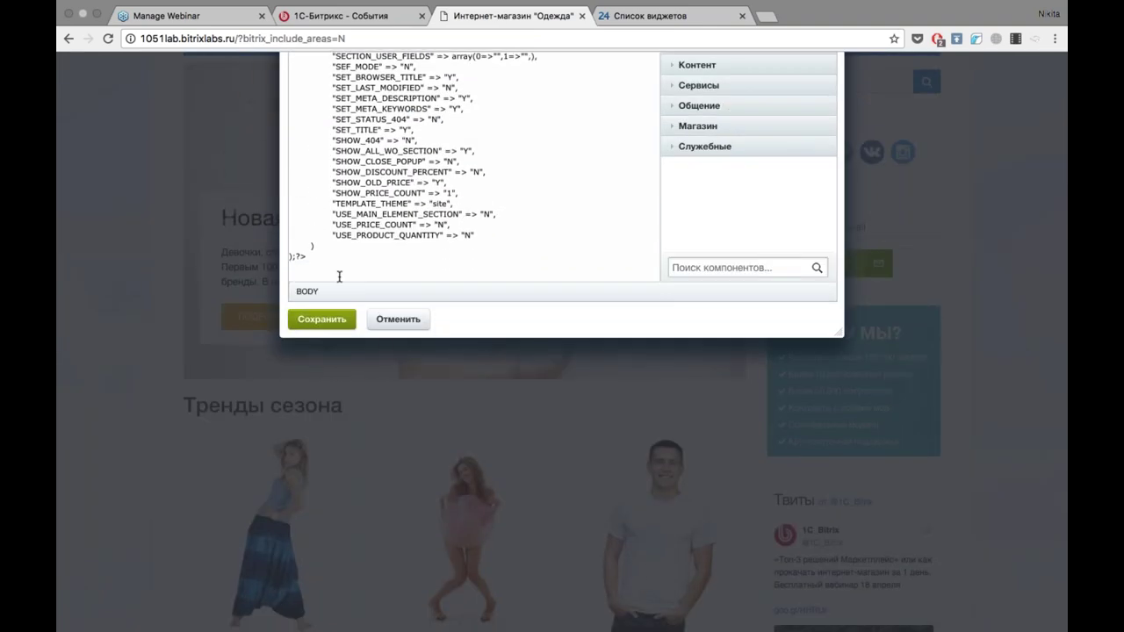
pyautogui.click(339, 276)
pyautogui.write('<script data-skip-moving="true"> \t(function(w,d,u,b){ \t\ts=d.createElement(\'script\');r=(Date.now()/1000|0);s.async=1;s.src=u+\'?\'+r; \t\th=d.getElementsByTagName(\'script\')[0];h.parentNode.insertBefore(s,h); \t})(window,document,\'https://cdn.bitrix24.ru/b103059/crm/site_button/loader_4_xk63jx.js\'); </script>')
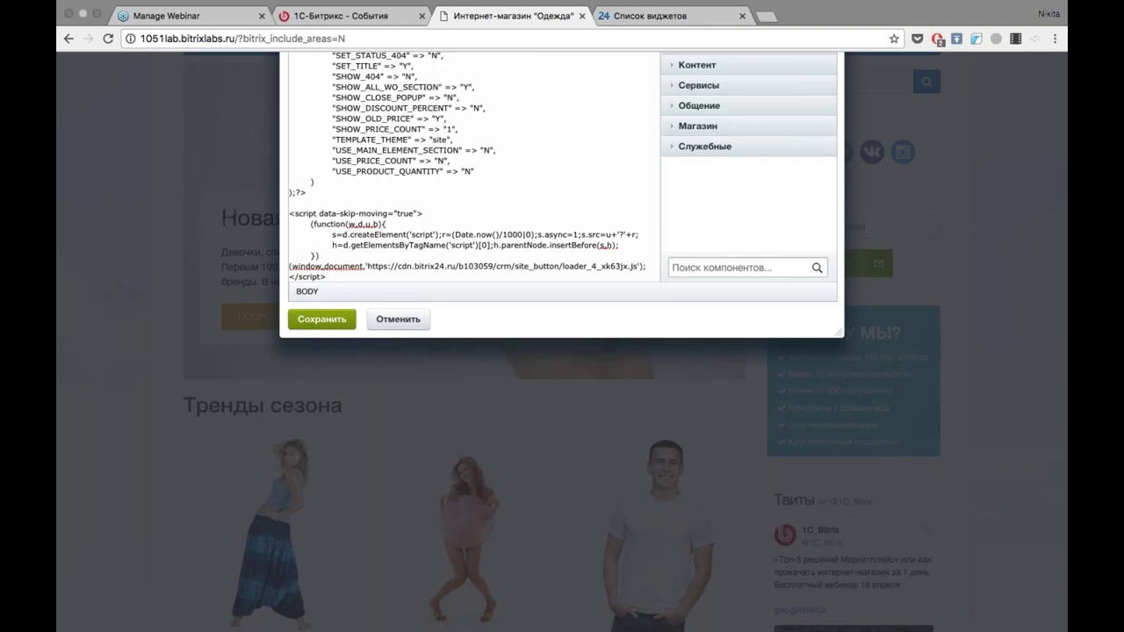
pyautogui.click(303, 318)
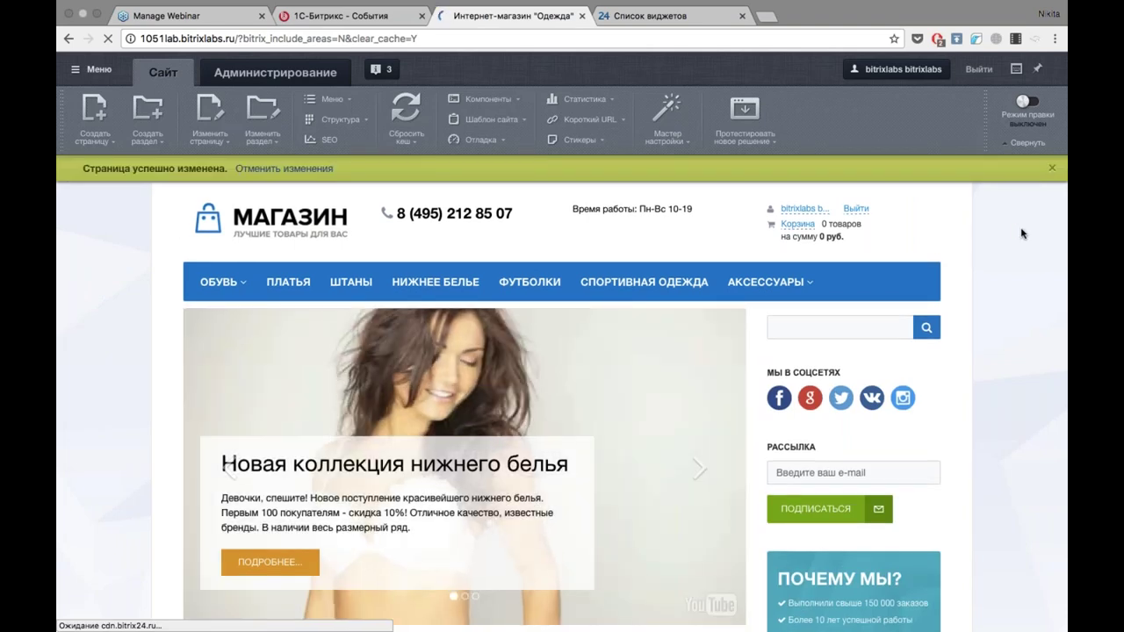
# Test the storefront widget's Онлайн-чат option, then go back to the Список виджетов page.
pyautogui.click(1052, 167)
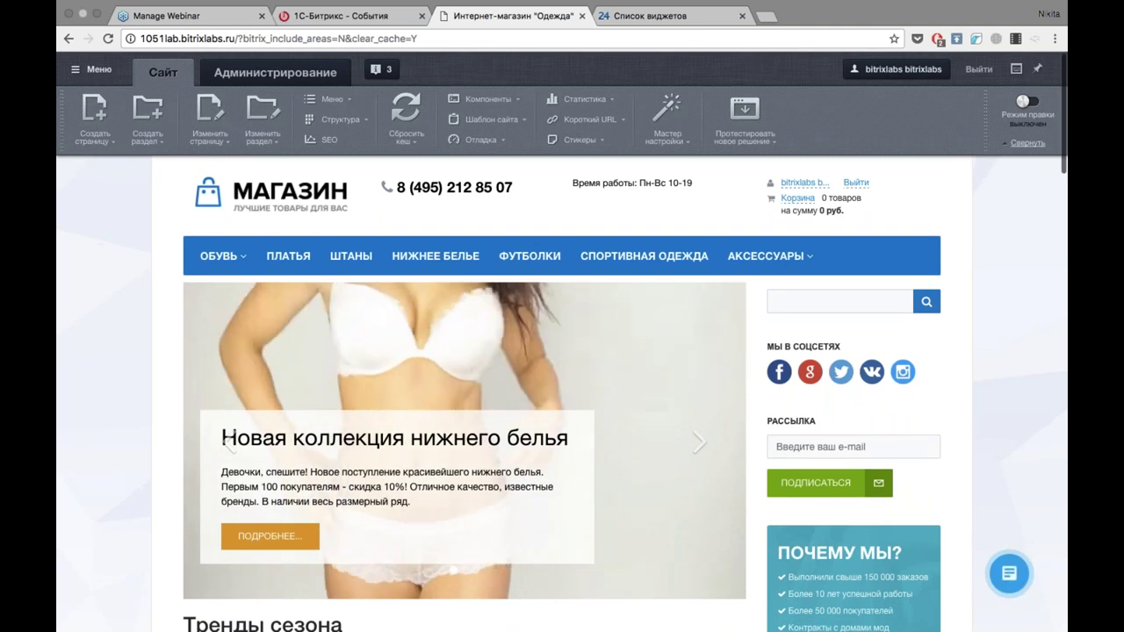
pyautogui.click(1021, 145)
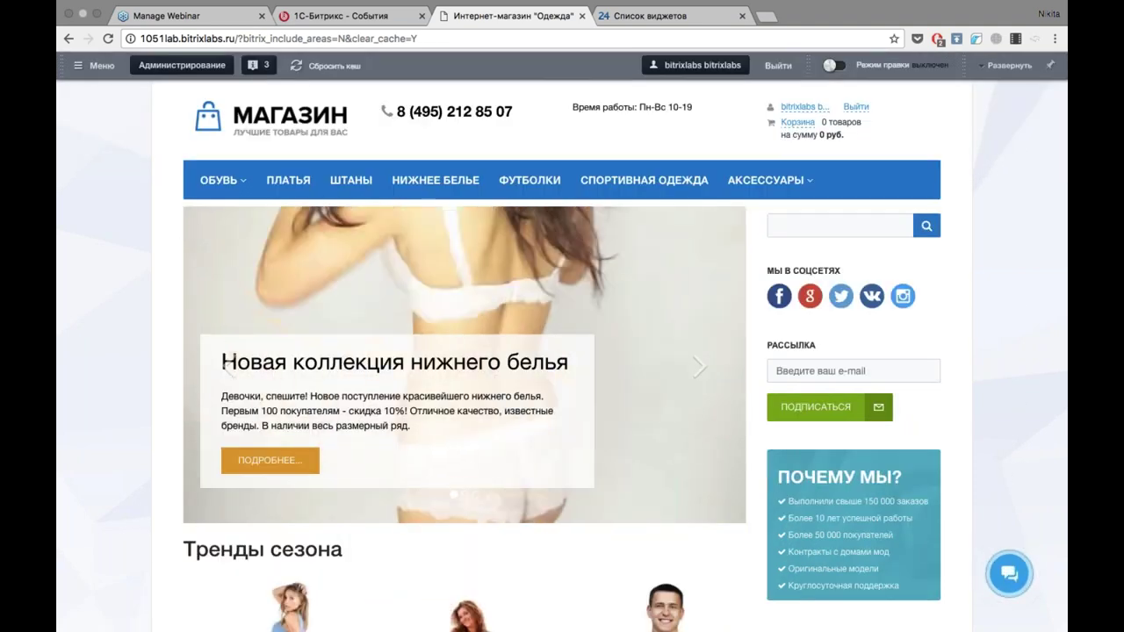
pyautogui.click(1009, 573)
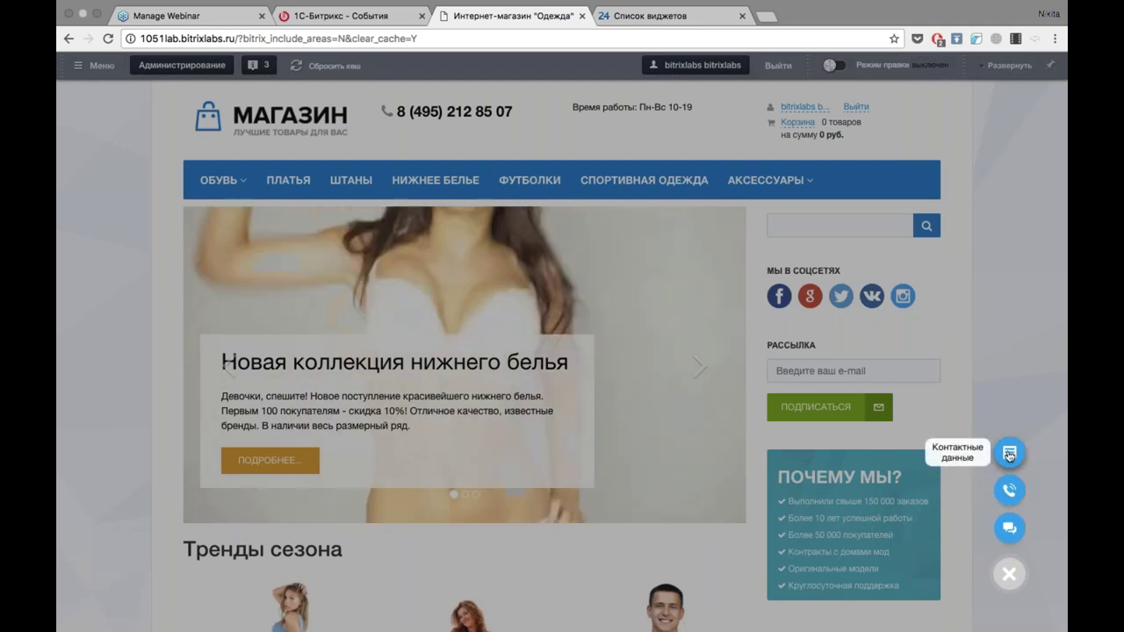
pyautogui.click(1009, 528)
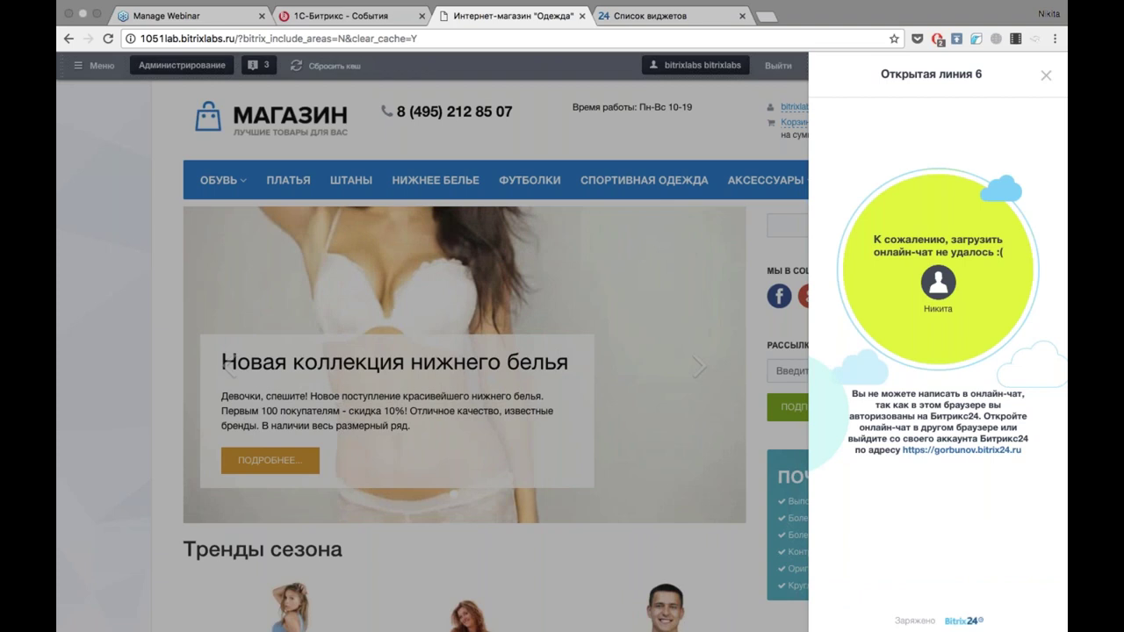
pyautogui.click(1047, 77)
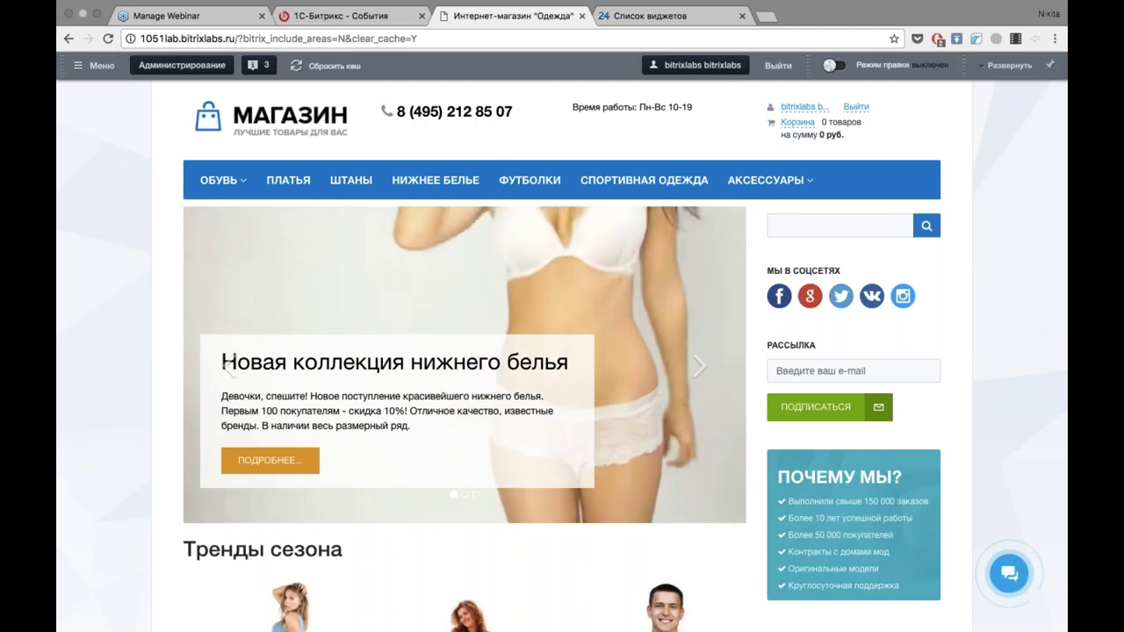
pyautogui.click(655, 24)
pyautogui.scroll(5, 562, 352)
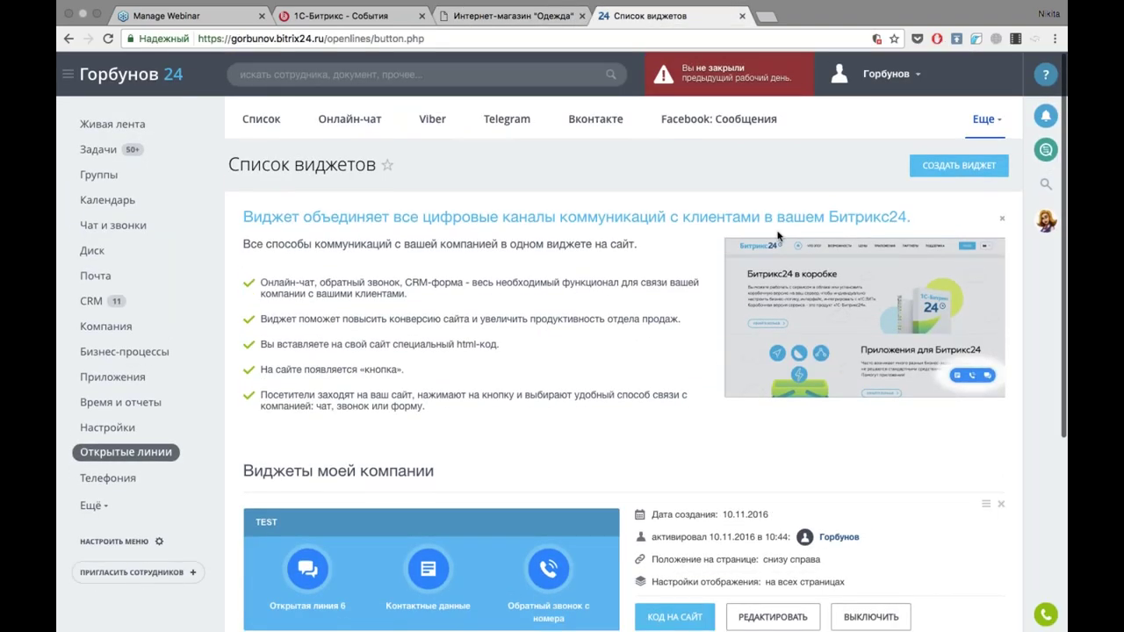
# Open the unanswered imopenlines chat under Open Lines, then switch to the clothing storefront.
pyautogui.click(1043, 156)
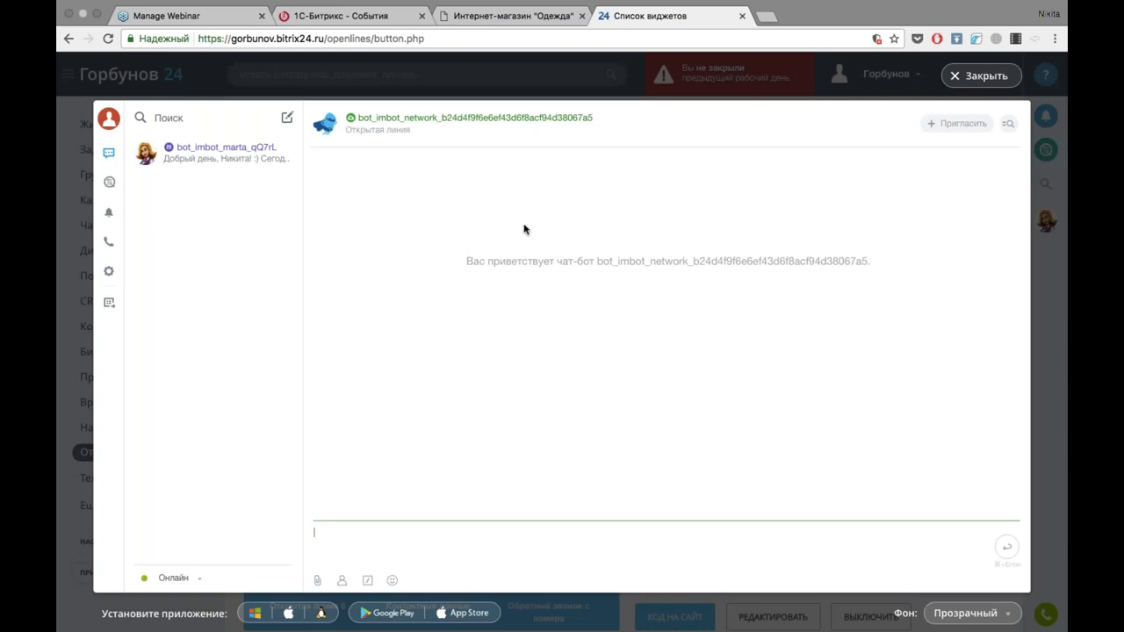
pyautogui.click(109, 182)
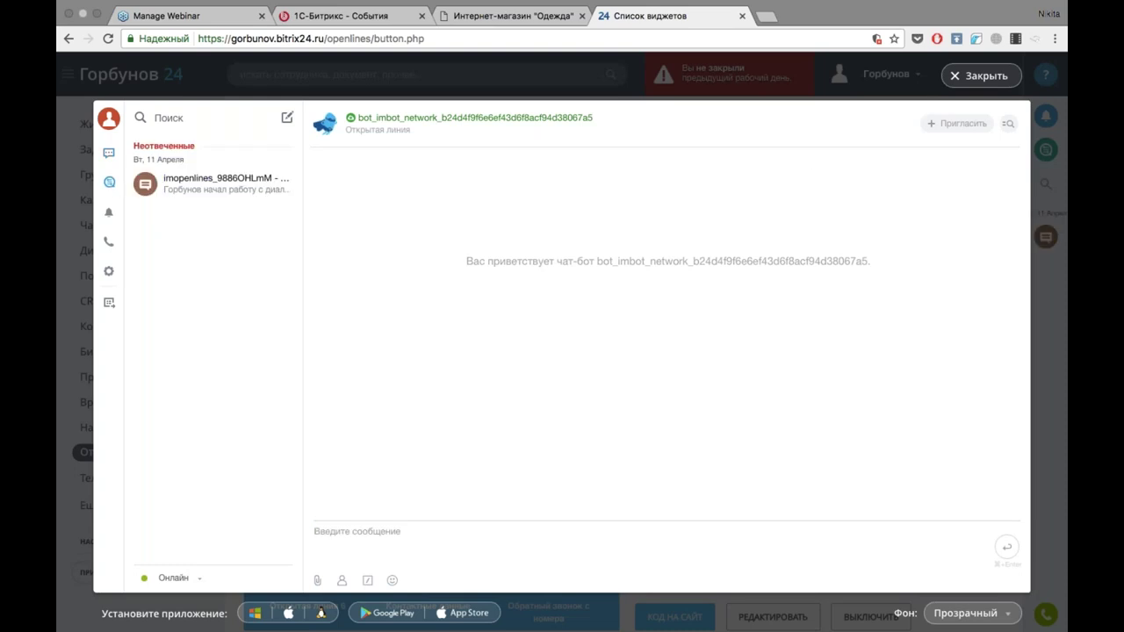
pyautogui.click(234, 182)
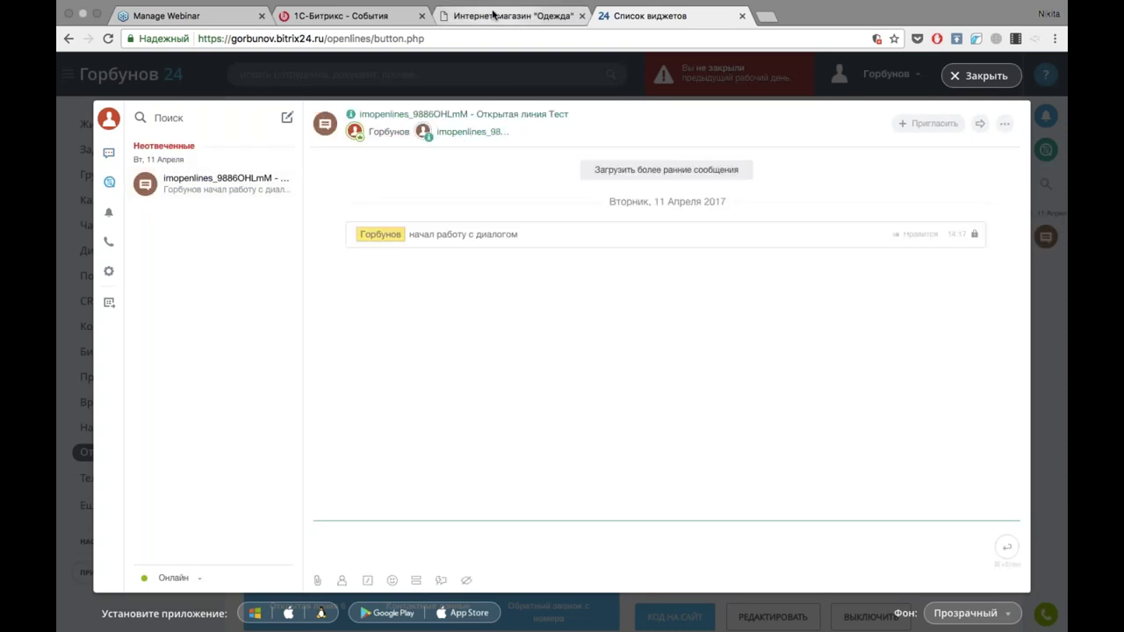
pyautogui.click(496, 16)
pyautogui.click(646, 15)
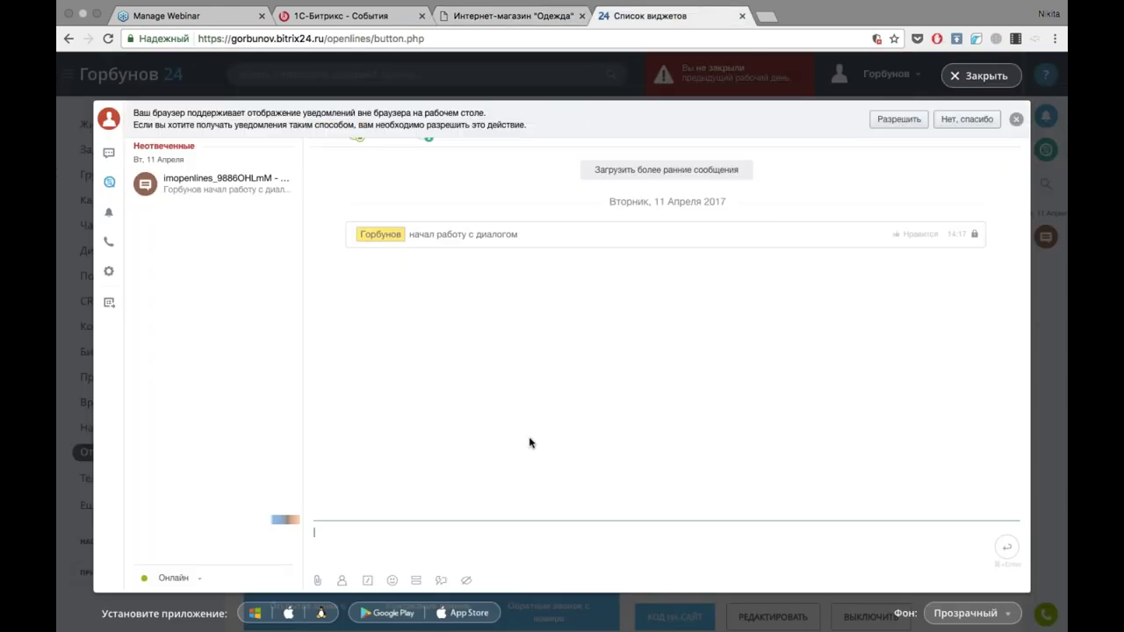
pyautogui.click(979, 120)
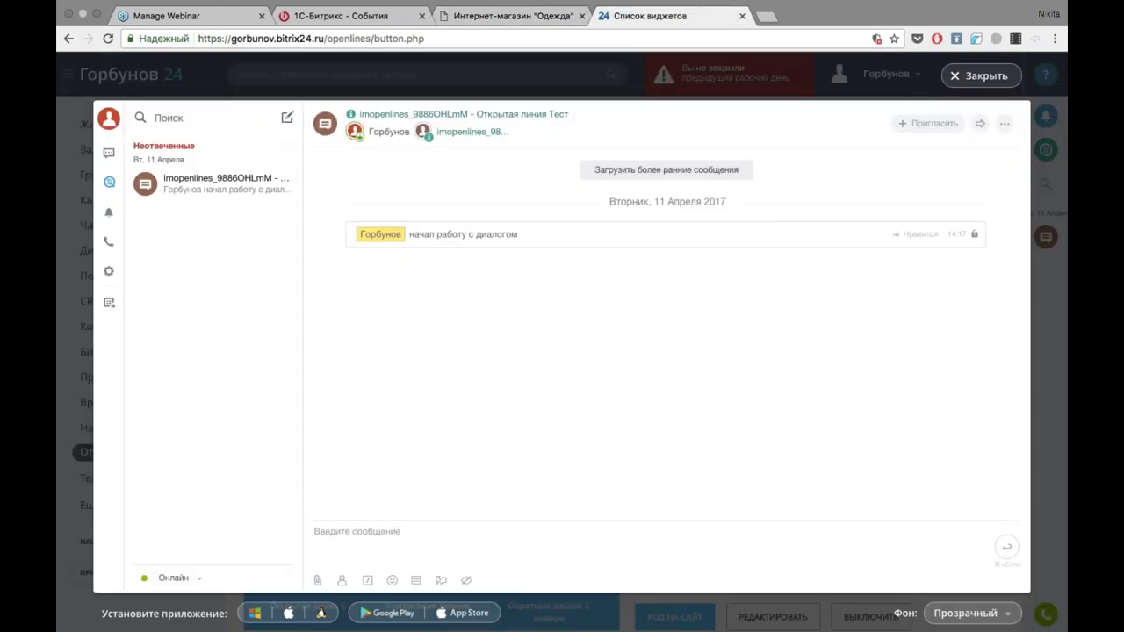
pyautogui.click(334, 16)
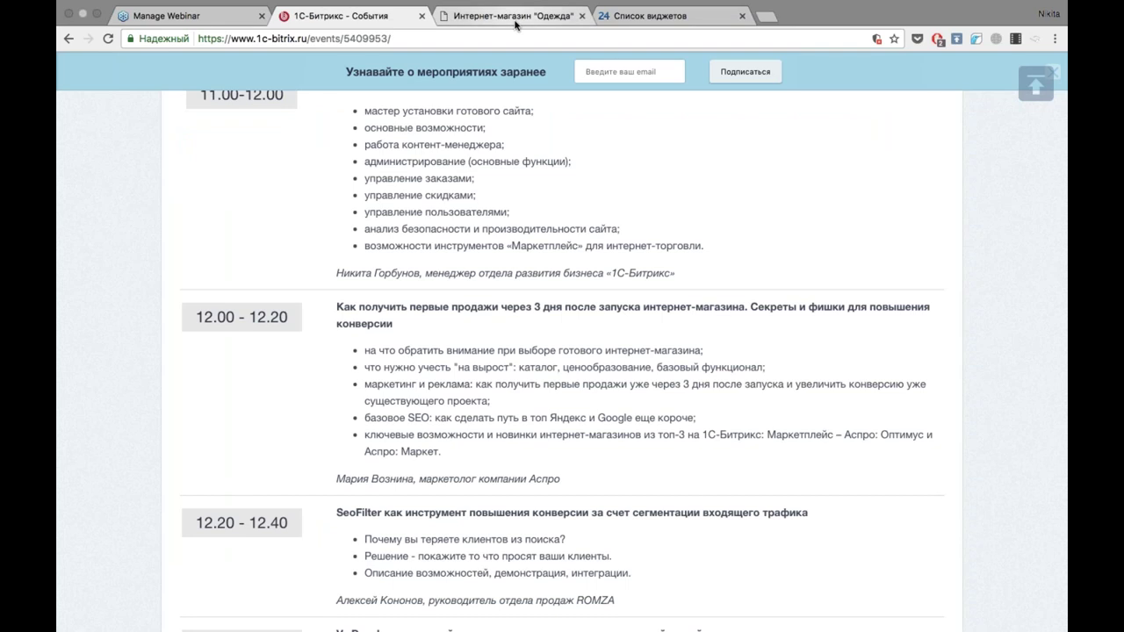
pyautogui.click(516, 22)
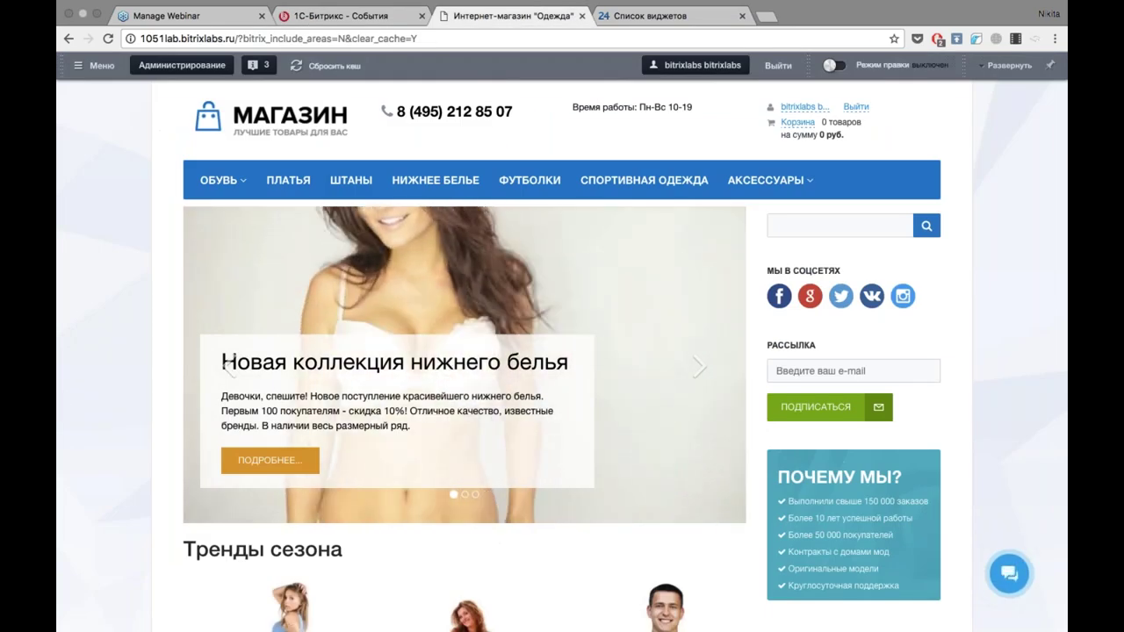
# Open Администрирование from the shop's top admin panel.
pyautogui.click(174, 72)
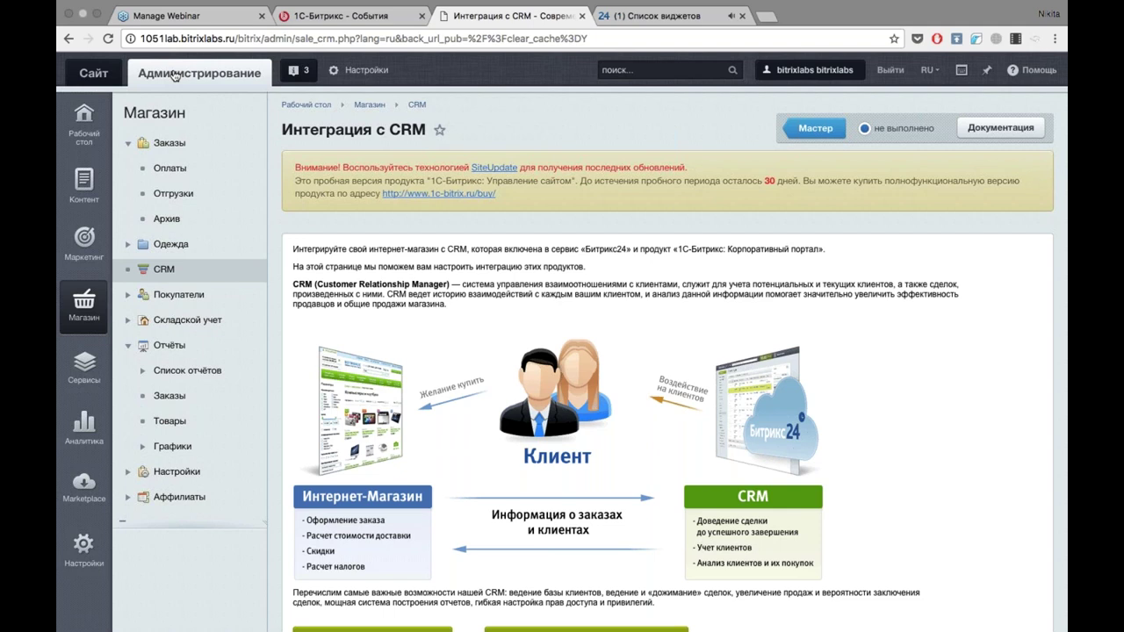
# Open the new guest's open-line chat in Bitrix24 and take it to answer.
pyautogui.moveTo(496, 4)
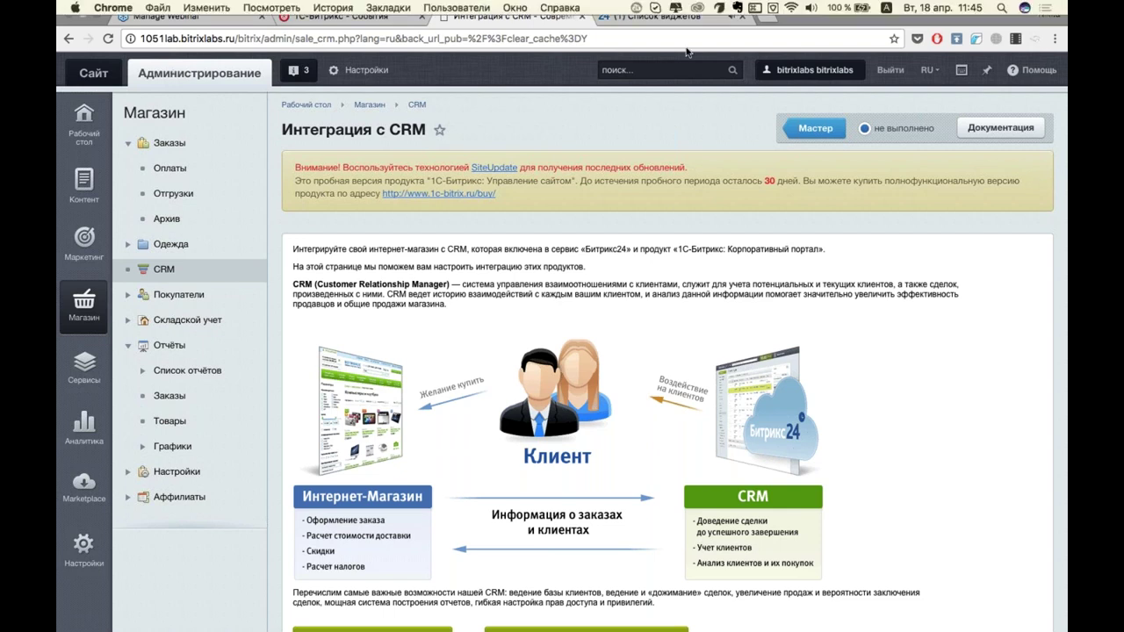
pyautogui.click(658, 31)
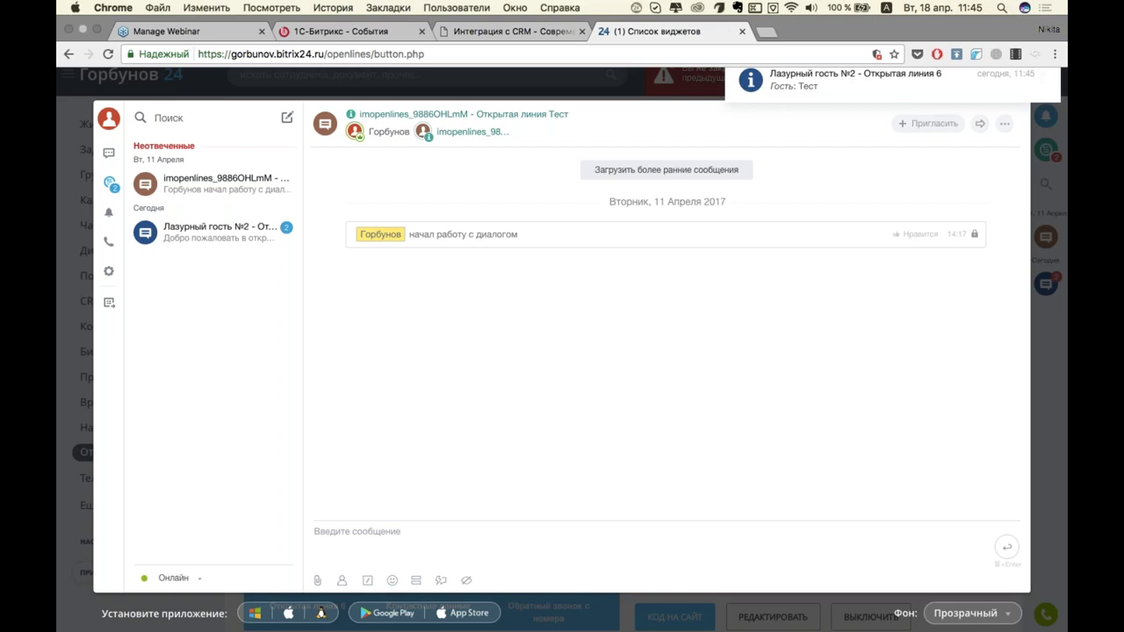
pyautogui.click(216, 236)
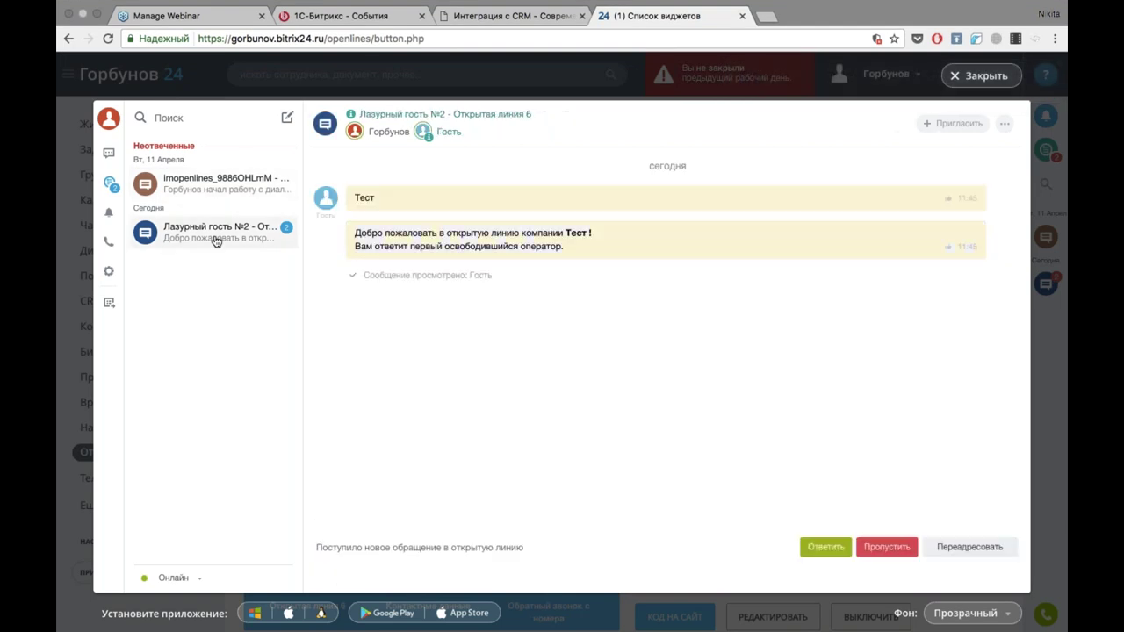
pyautogui.click(823, 548)
# Send the reply 'Привет!' to the guest, then return to the CRM integration page.
pyautogui.write('Ghbdtn=!')
pyautogui.press('BackSpace')
pyautogui.press('BackSpace')
pyautogui.press('BackSpace')
pyautogui.press('BackSpace')
pyautogui.press('BackSpace')
pyautogui.press('BackSpace')
pyautogui.press('BackSpace')
pyautogui.press('BackSpace')
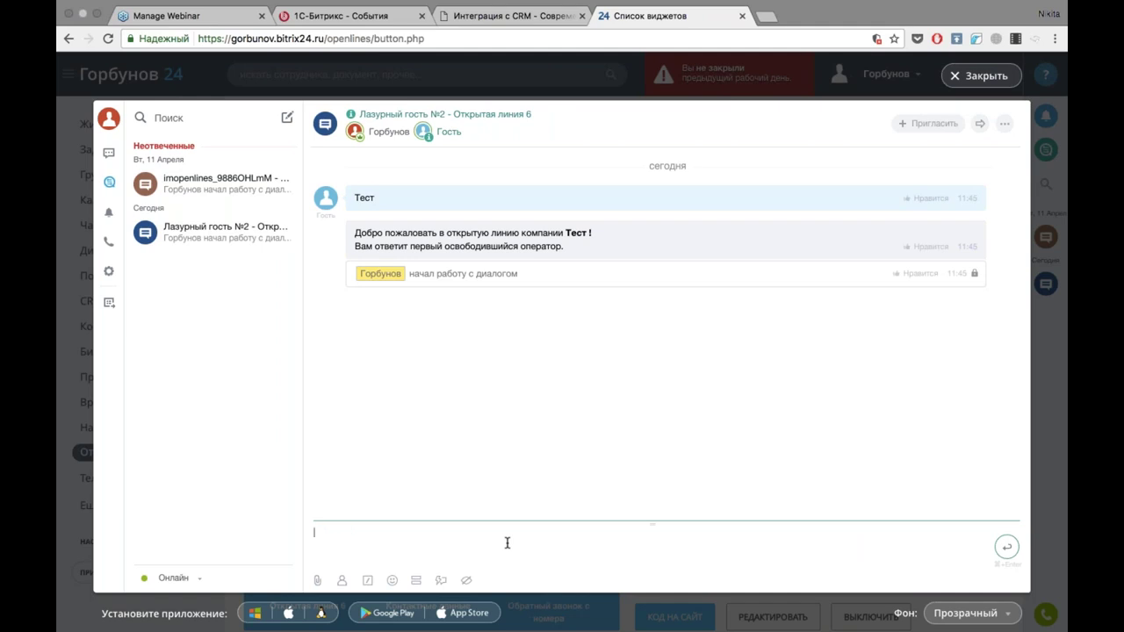
pyautogui.write('Привет!')
pyautogui.press('Return')
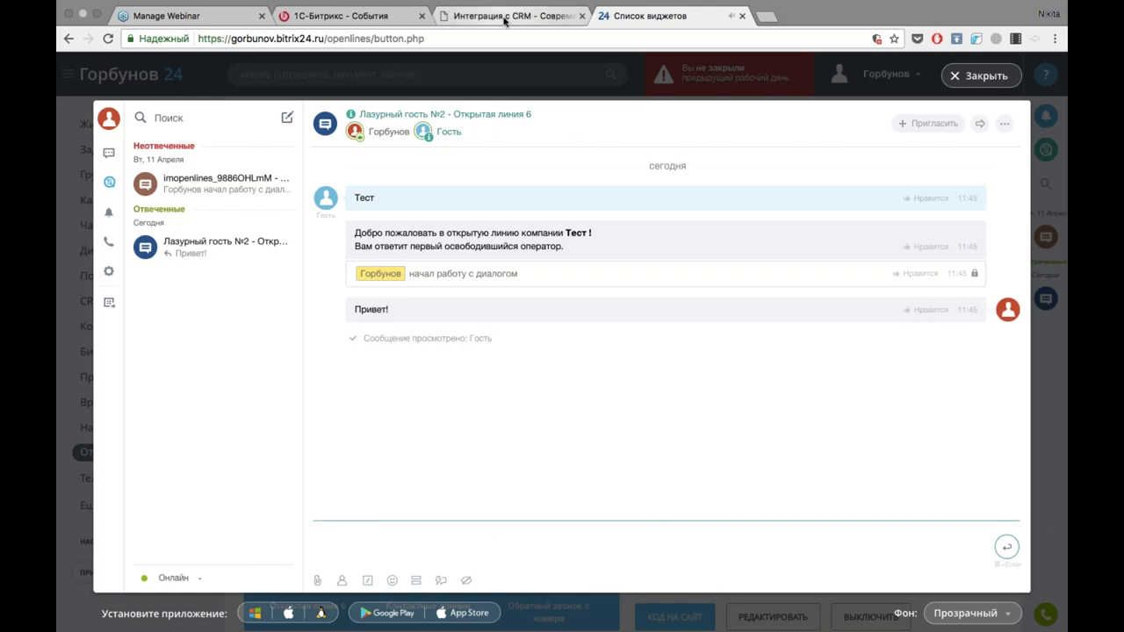
pyautogui.click(529, 18)
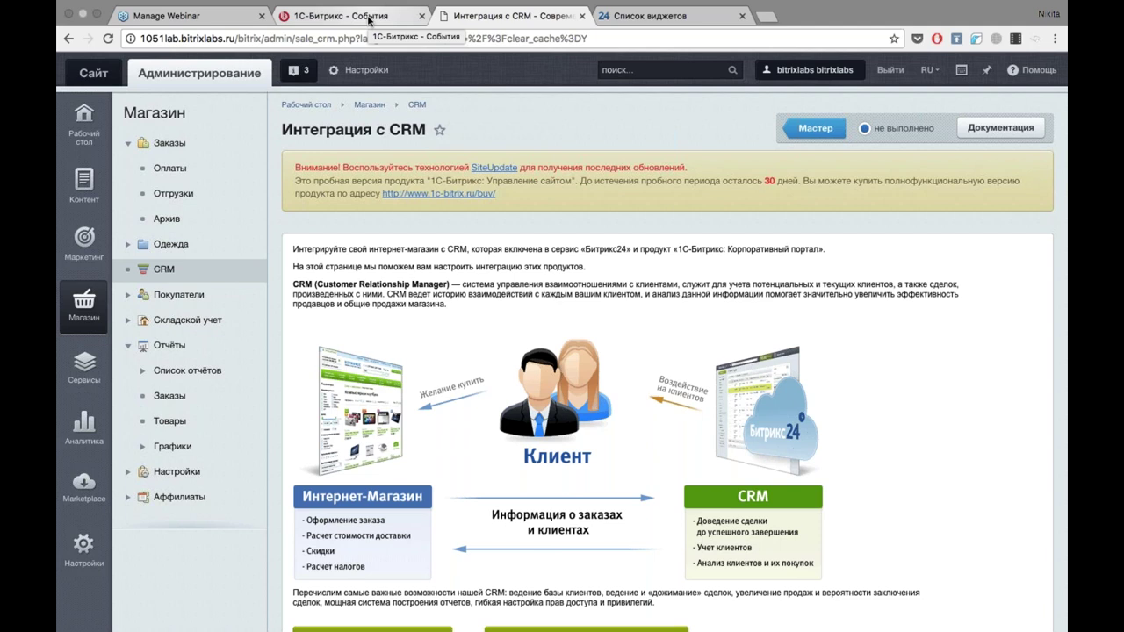
pyautogui.click(369, 20)
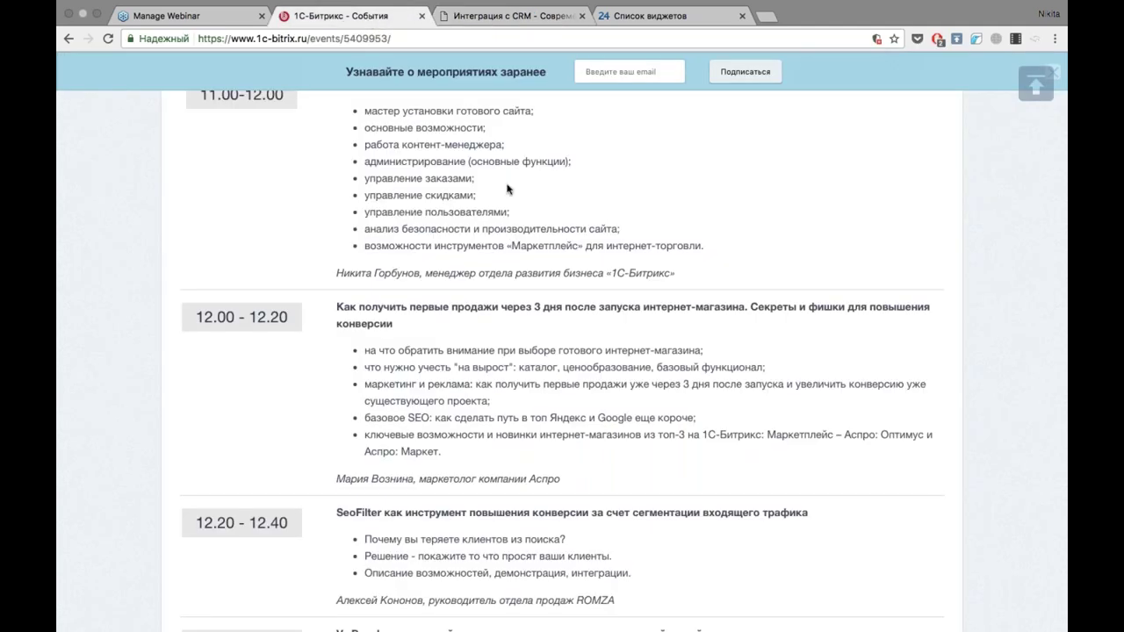
pyautogui.scroll(-4, 507, 189)
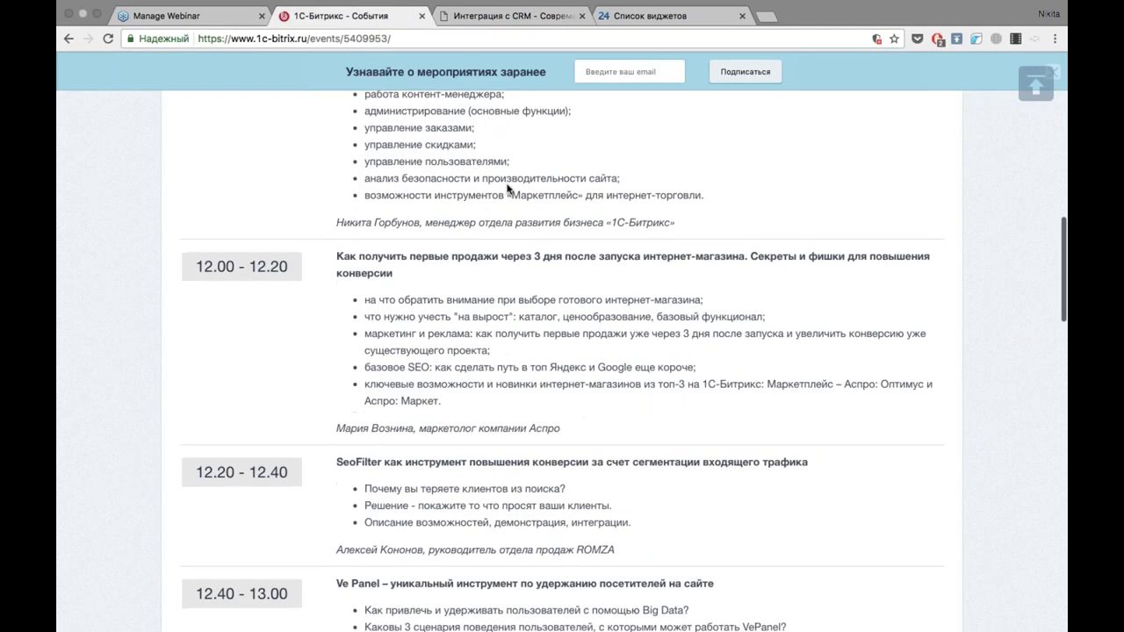
pyautogui.scroll(3, 507, 189)
pyautogui.scroll(4, 562, 360)
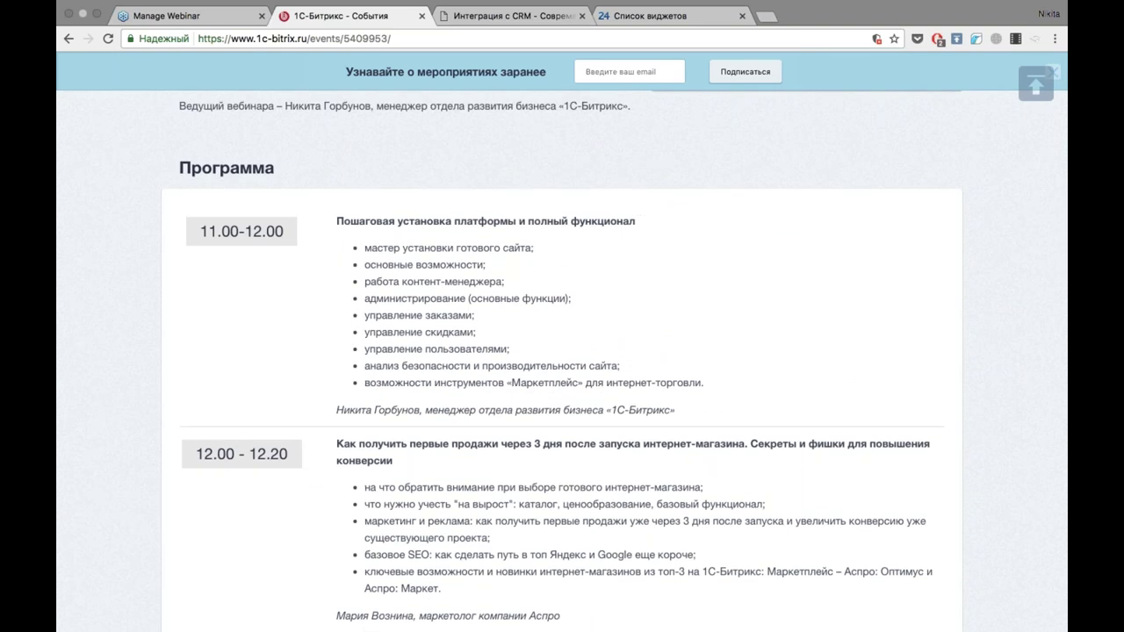
pyautogui.click(484, 33)
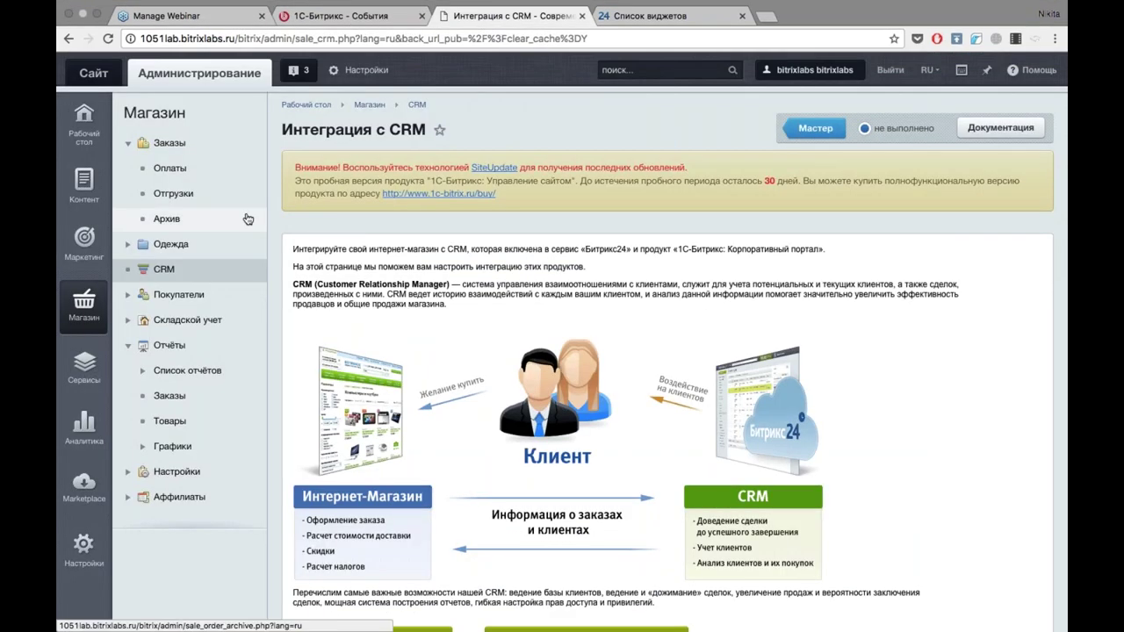
# Open the product discount 'Скидка на нижнее белье' from Маркетинг > Скидки на товар for editing.
pyautogui.click(84, 241)
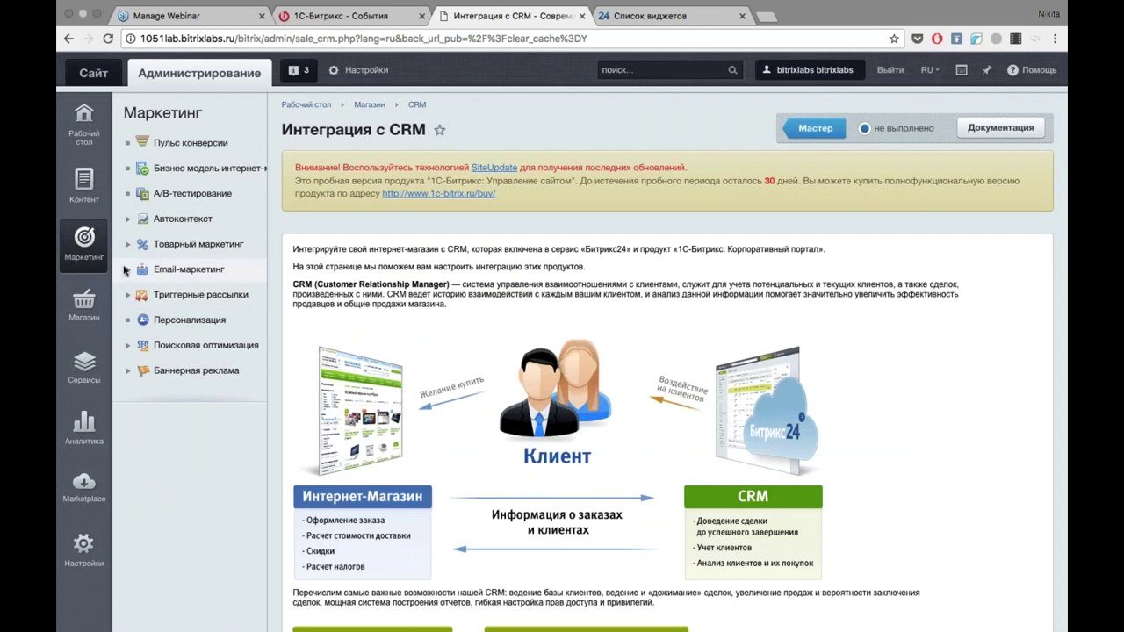
pyautogui.click(134, 247)
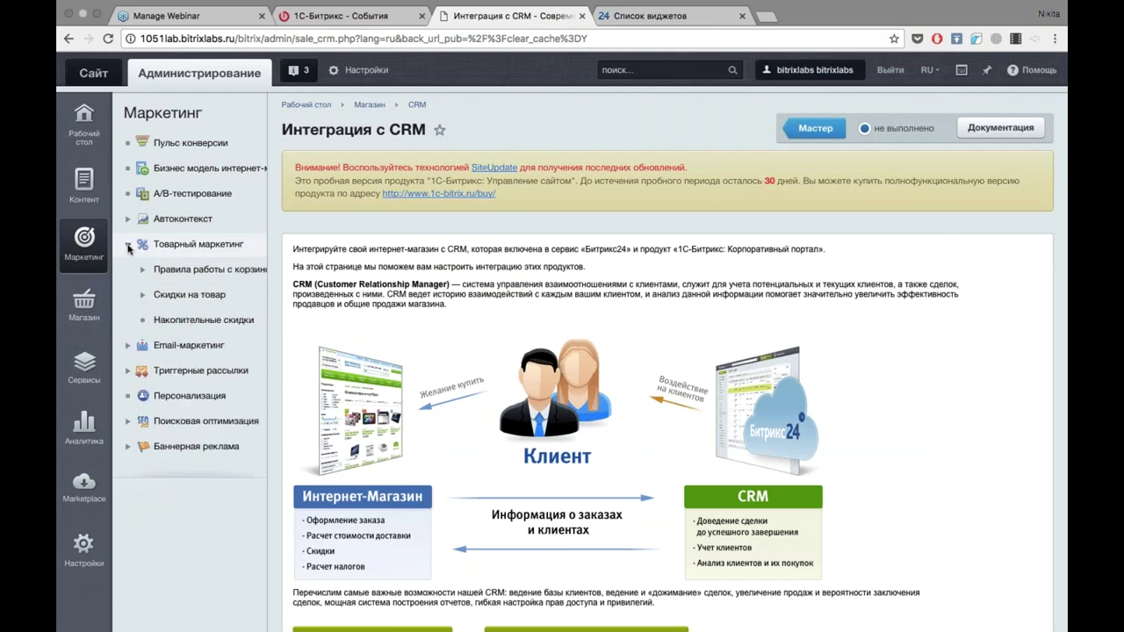
pyautogui.click(192, 272)
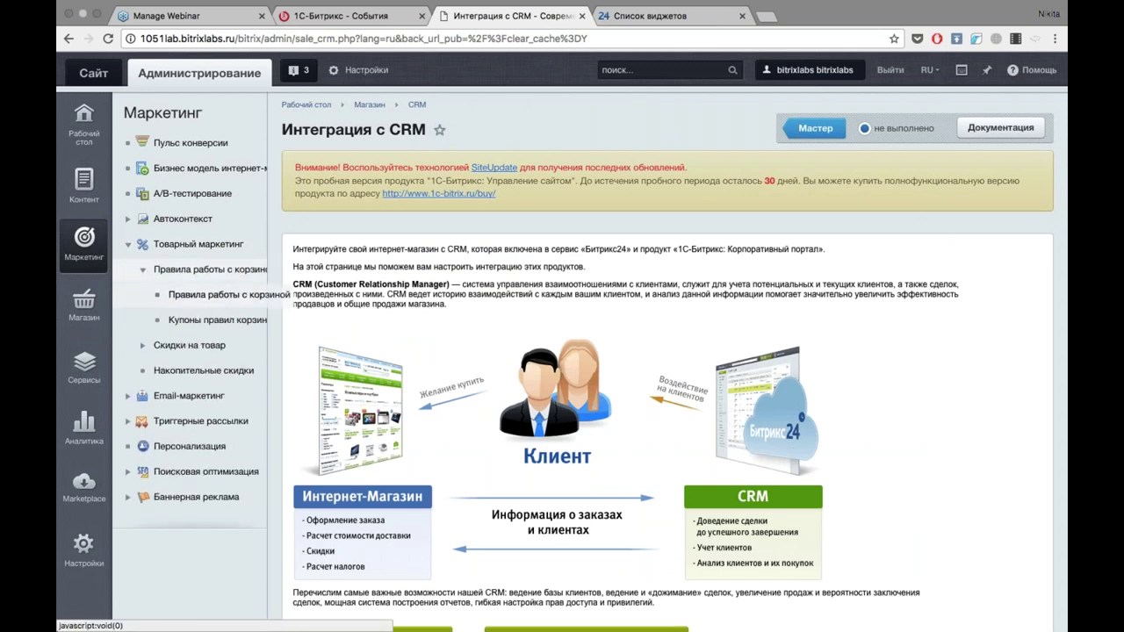
pyautogui.click(185, 279)
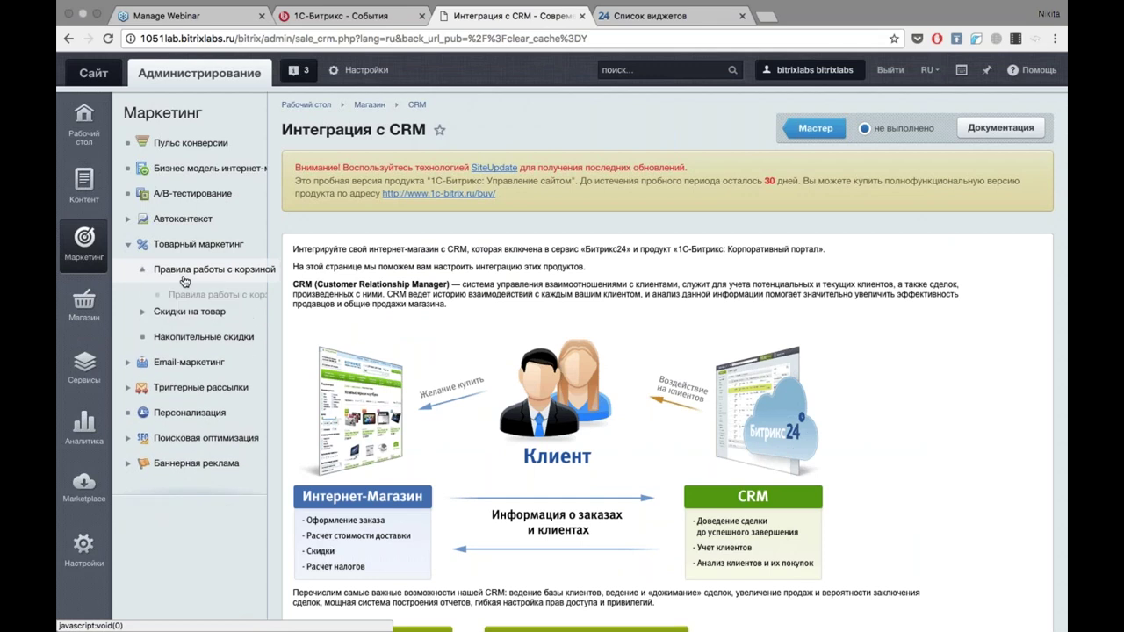
pyautogui.click(180, 347)
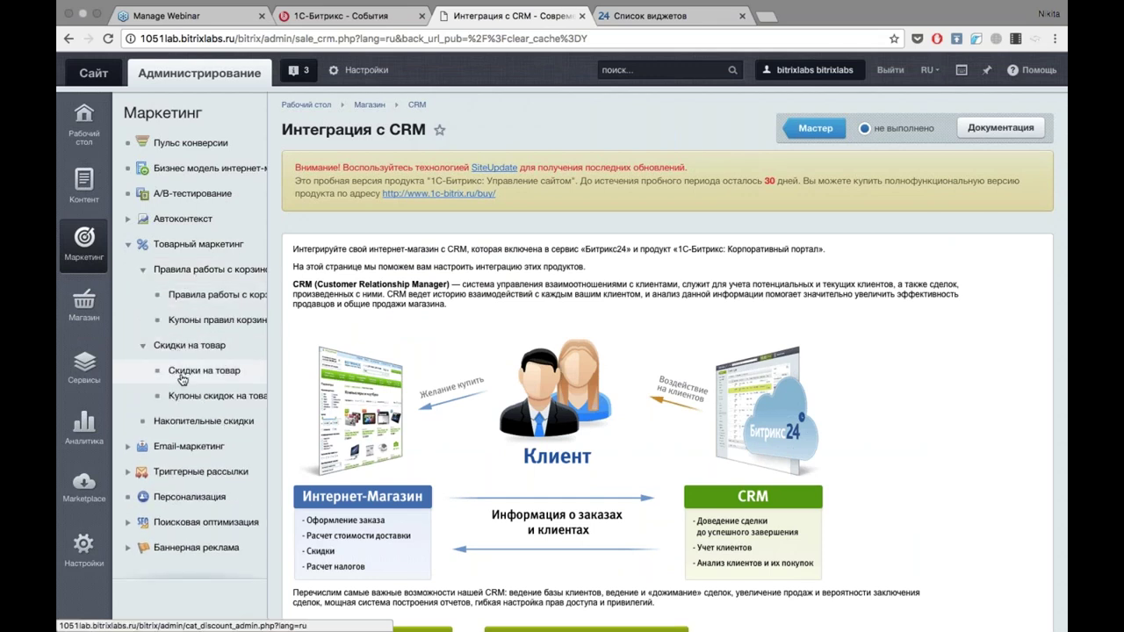
pyautogui.click(182, 376)
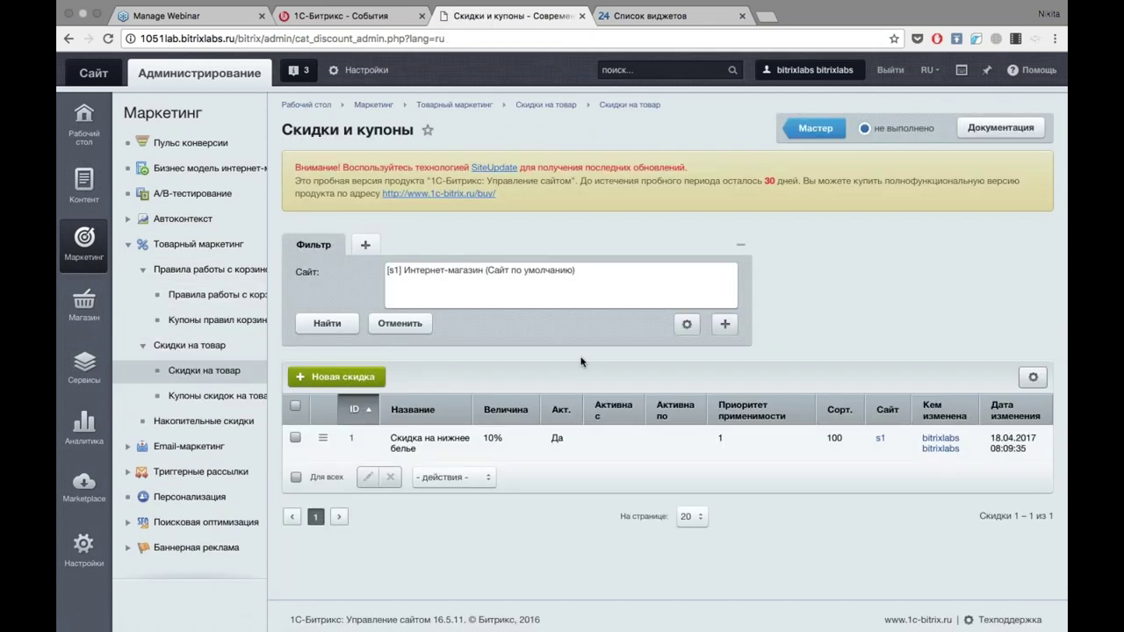
pyautogui.click(429, 439)
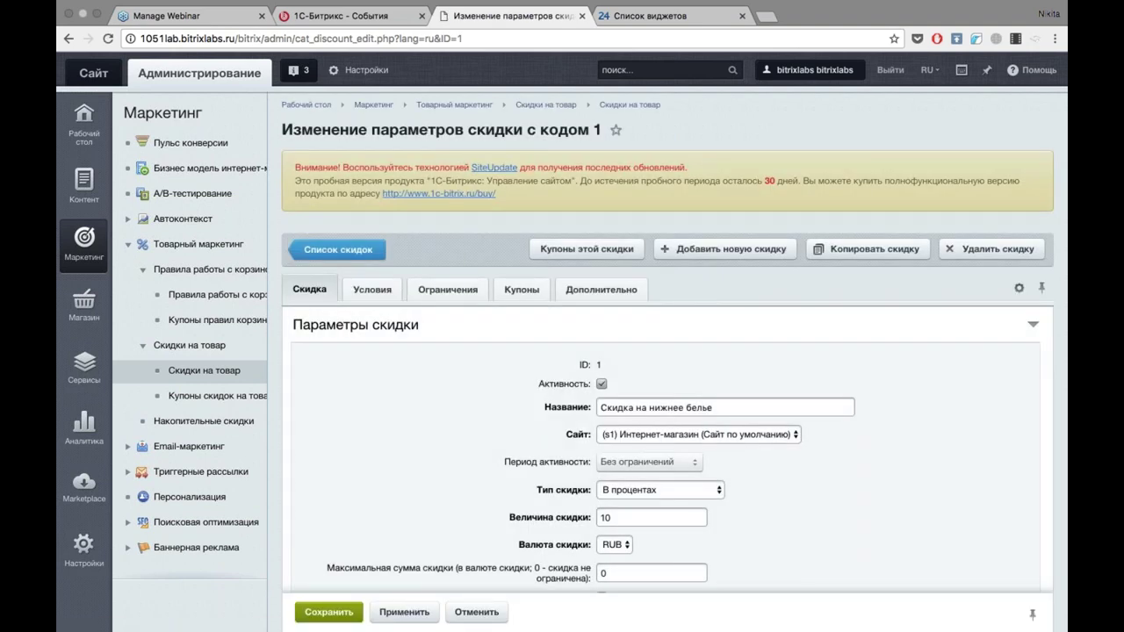
# Keep the discount type as 'В процентах' and view the Нижнее белье section condition.
pyautogui.scroll(-5, 668, 395)
pyautogui.scroll(3, 667, 395)
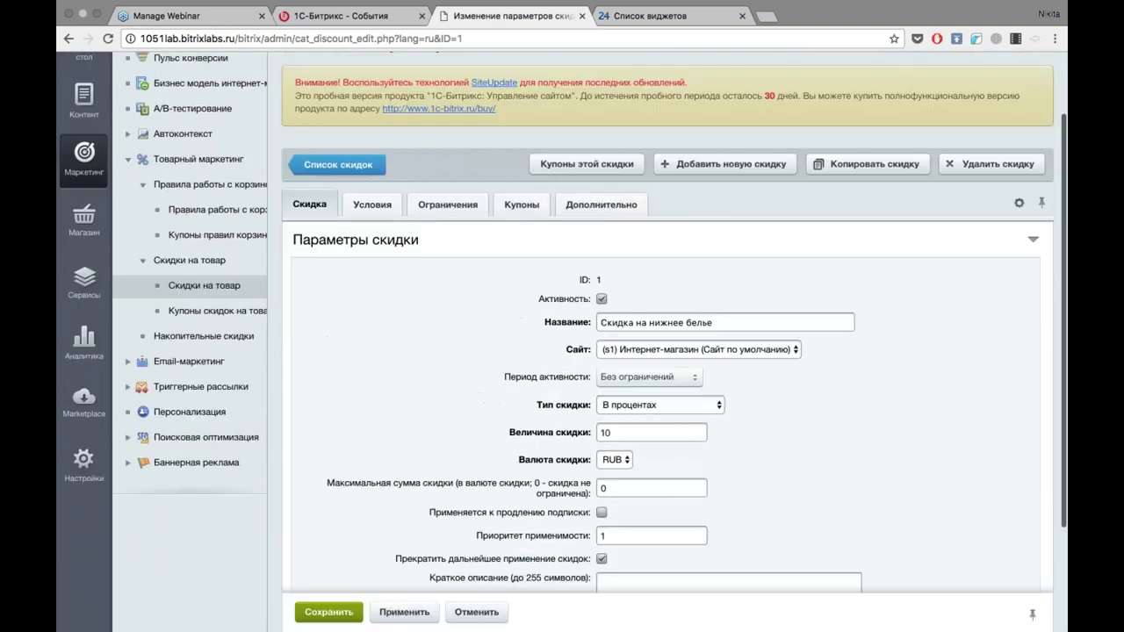
pyautogui.click(372, 205)
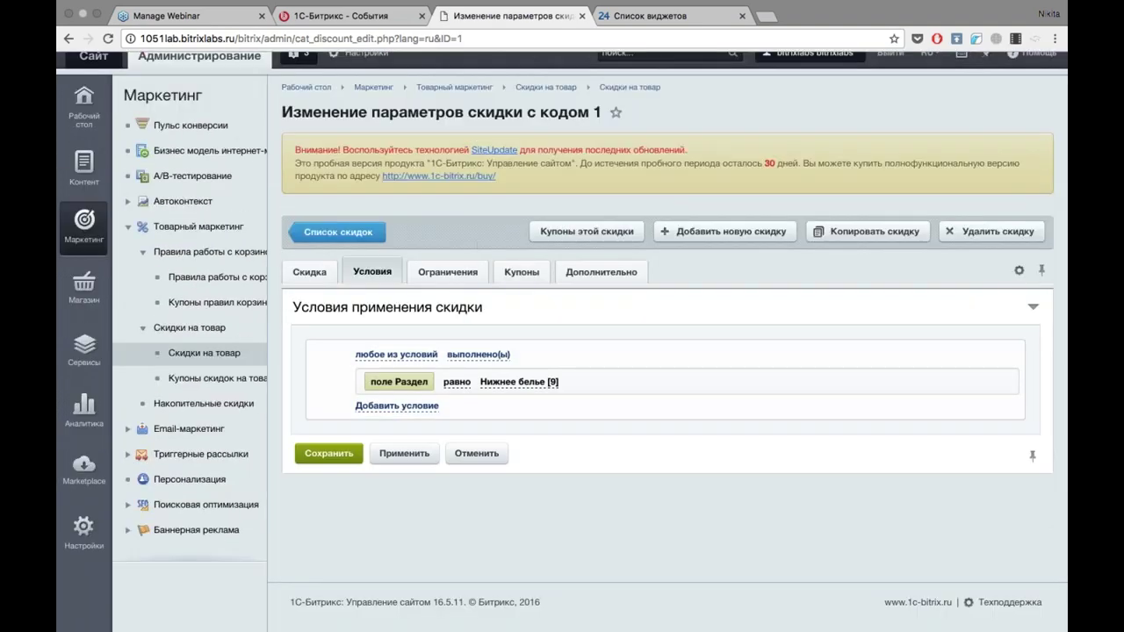
pyautogui.click(309, 271)
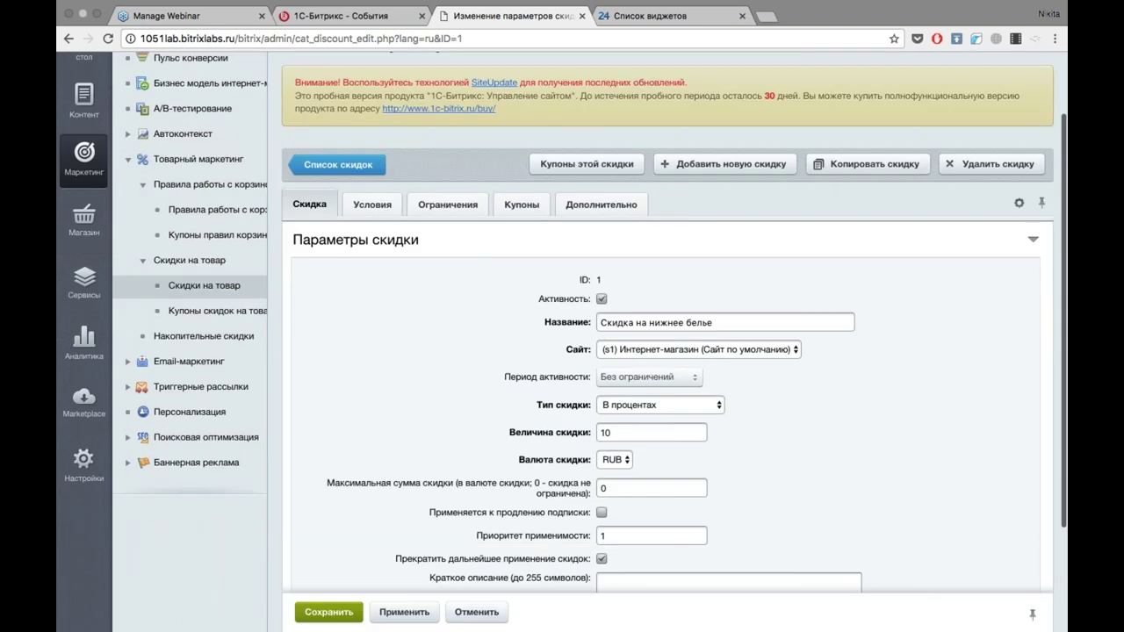
pyautogui.scroll(-2, 667, 351)
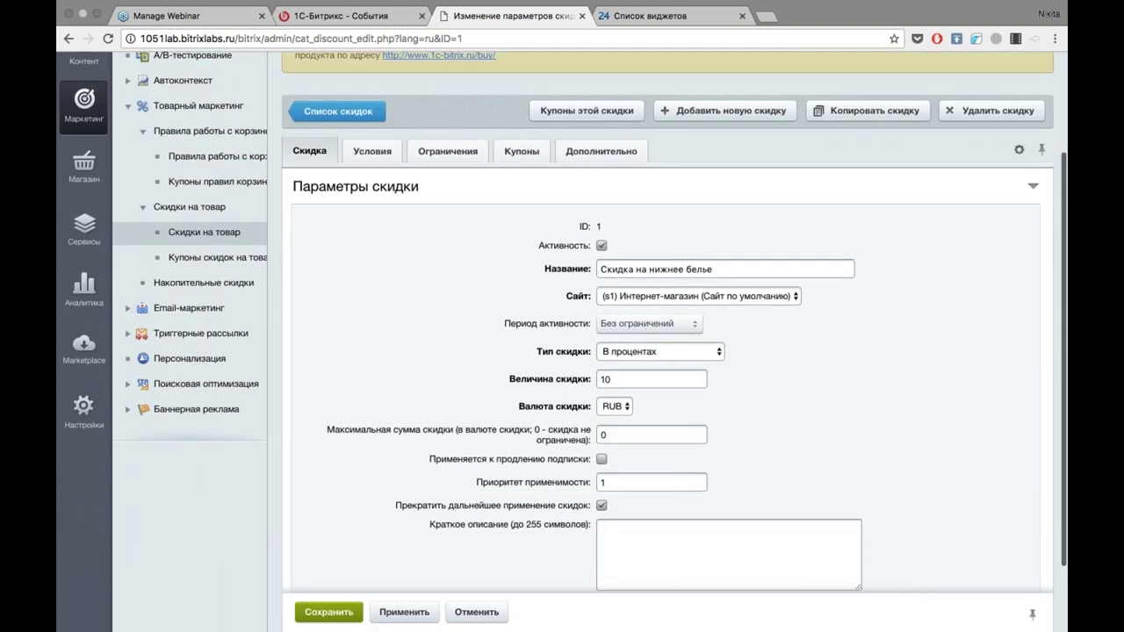
pyautogui.click(633, 352)
pyautogui.click(632, 351)
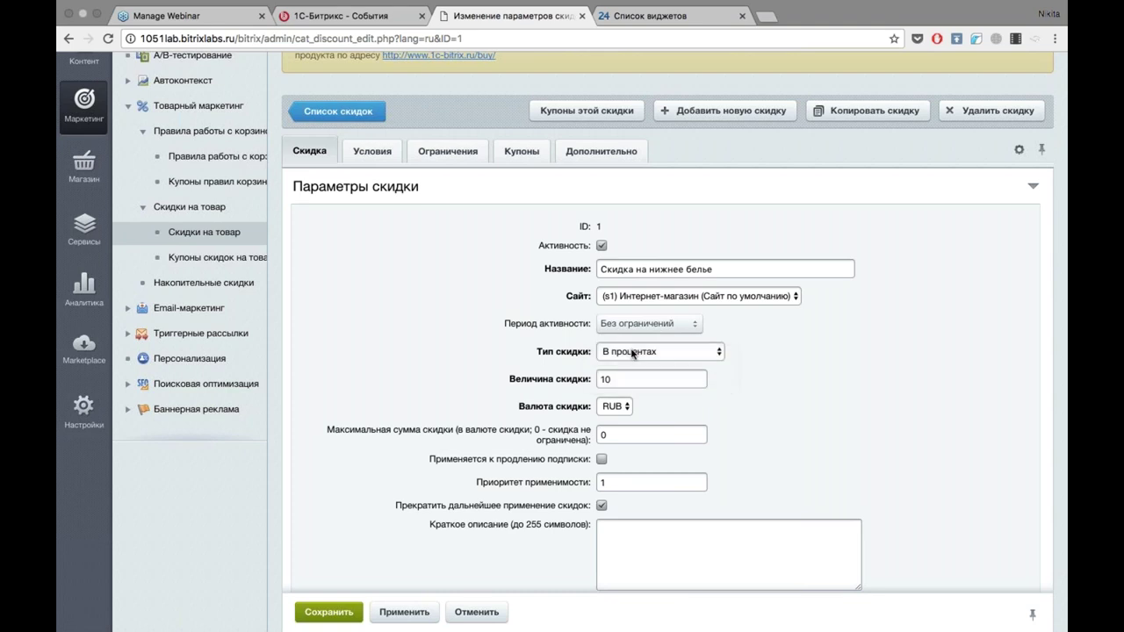
pyautogui.click(644, 353)
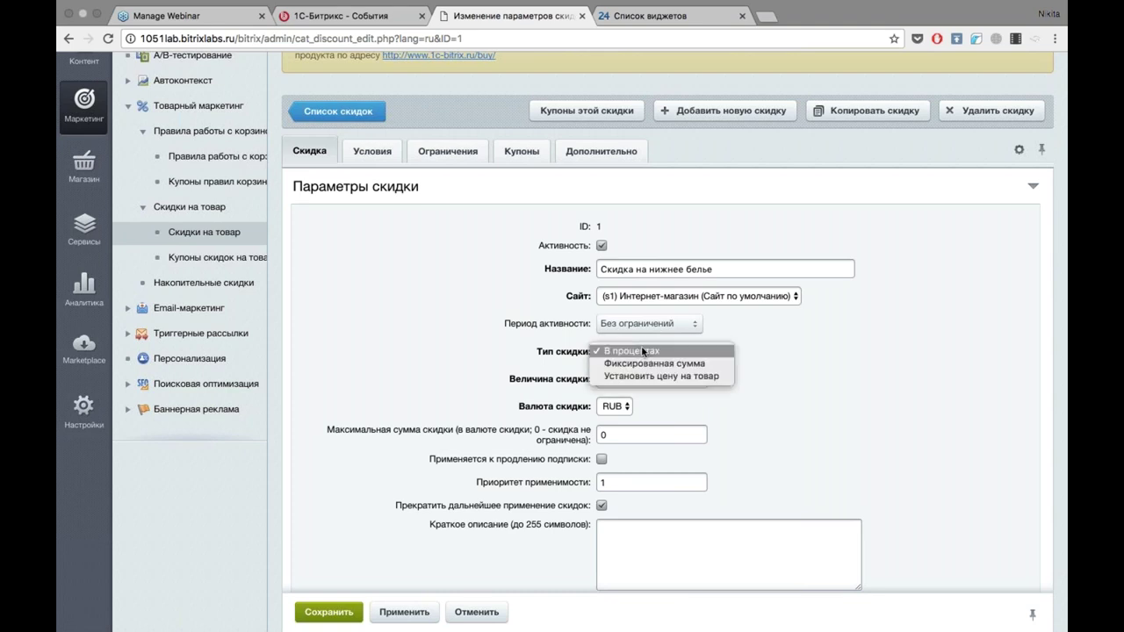
pyautogui.click(643, 352)
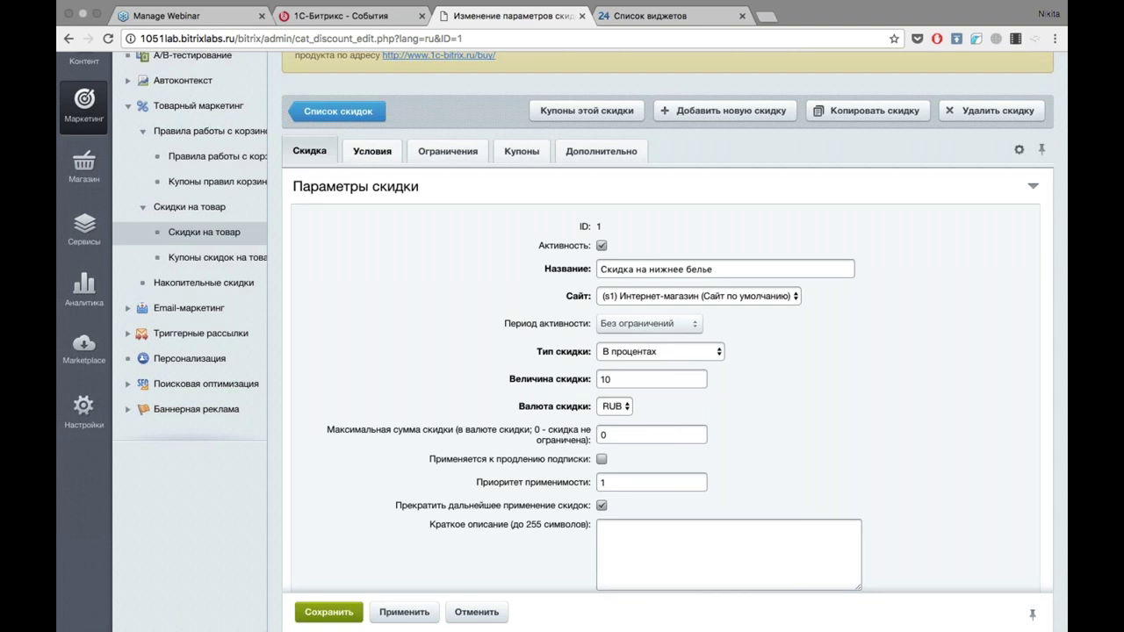
pyautogui.click(372, 151)
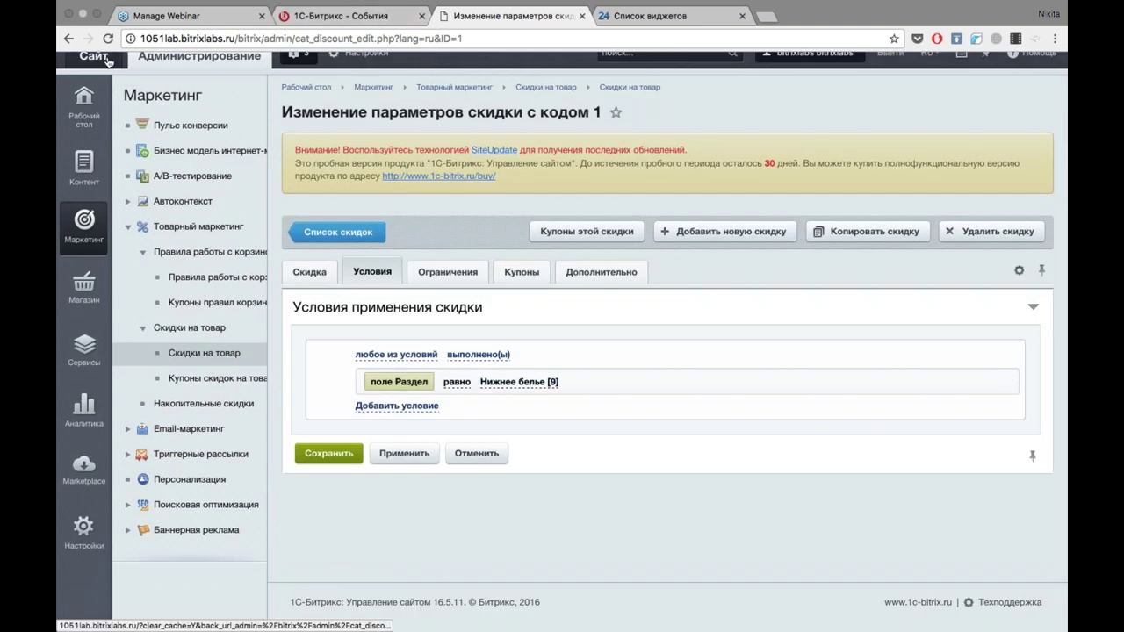
# Open the site's storefront in a new browser tab.
pyautogui.rightClick(108, 62)
pyautogui.click(114, 63)
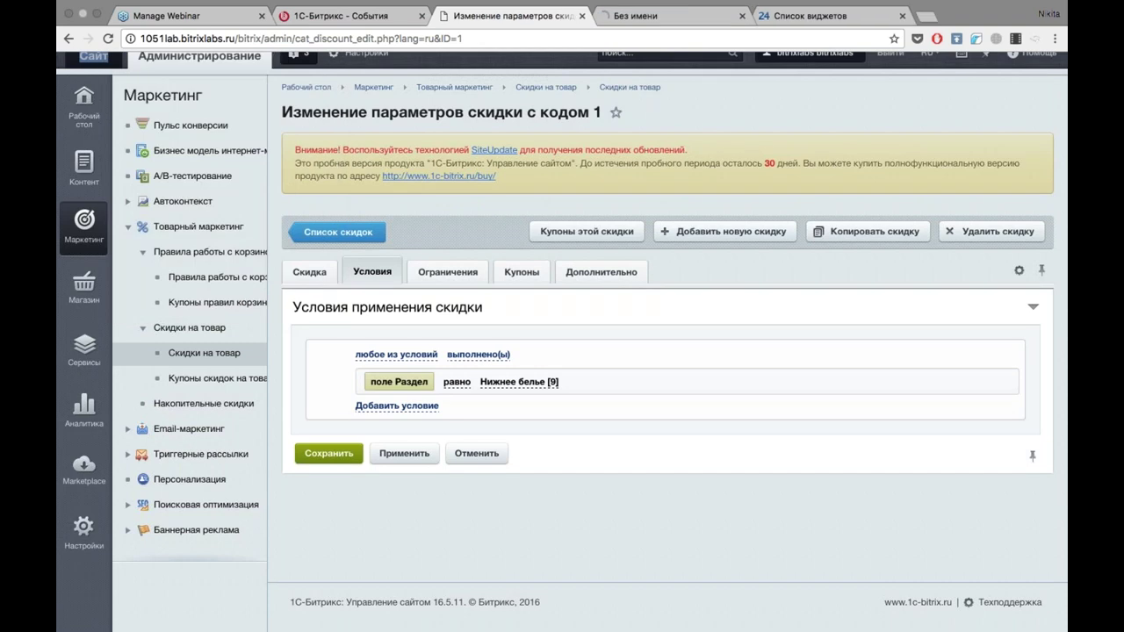
pyautogui.click(667, 20)
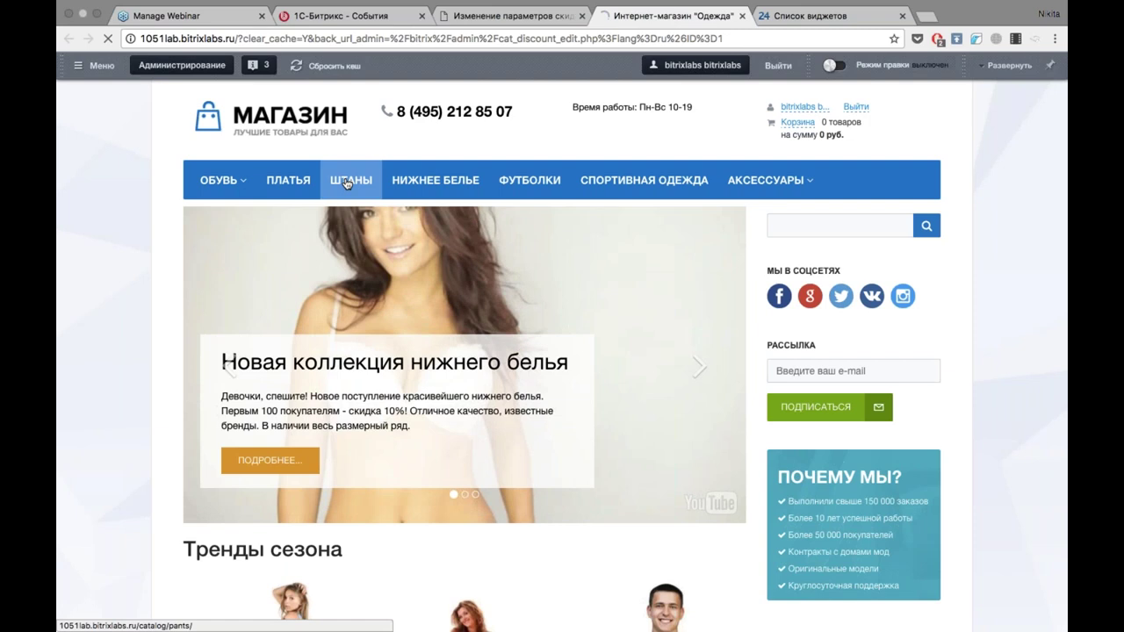
# Browse to Нижнее белье and open Морская Волна, priced 1 169.10 руб. at −10%.
pyautogui.click(347, 180)
pyautogui.scroll(-3, 562, 351)
pyautogui.scroll(2, 562, 351)
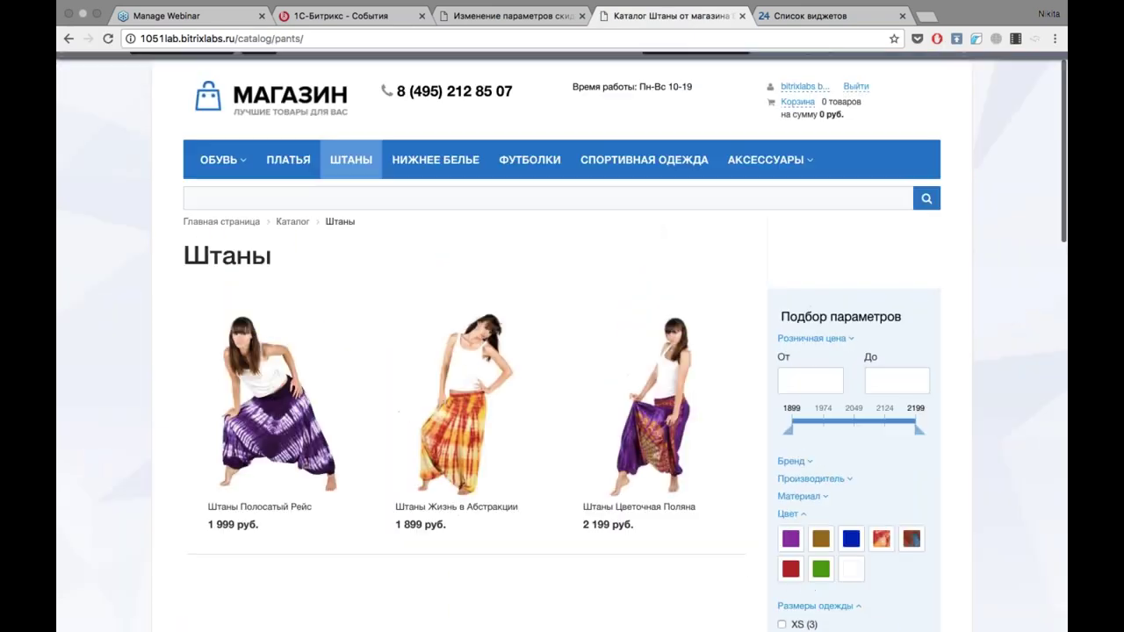
pyautogui.click(409, 173)
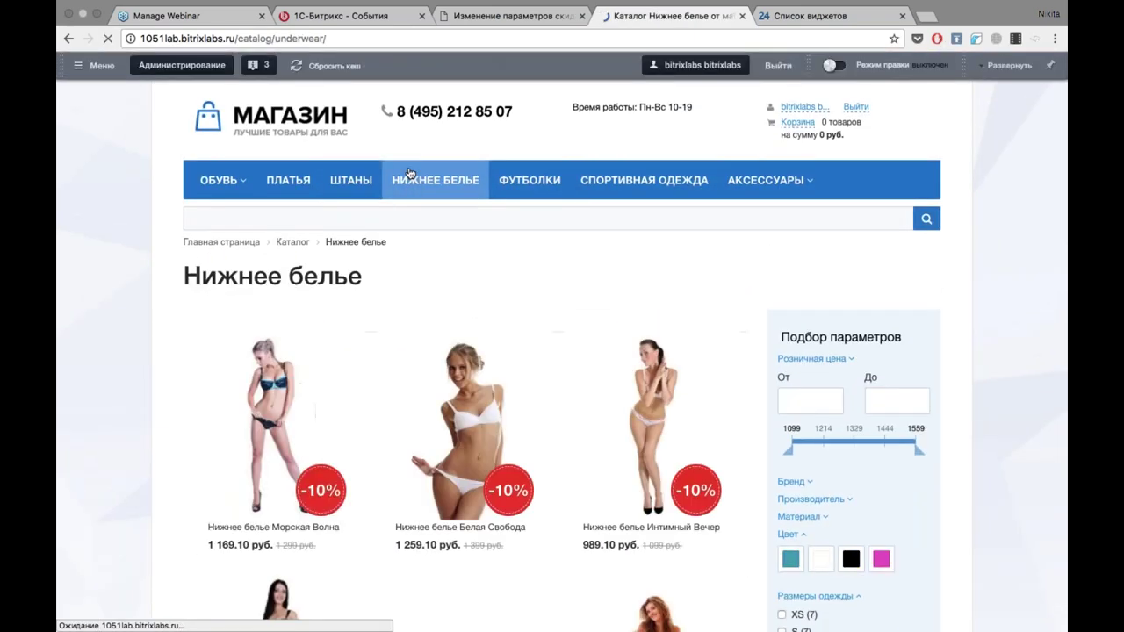
pyautogui.scroll(-4, 92, 369)
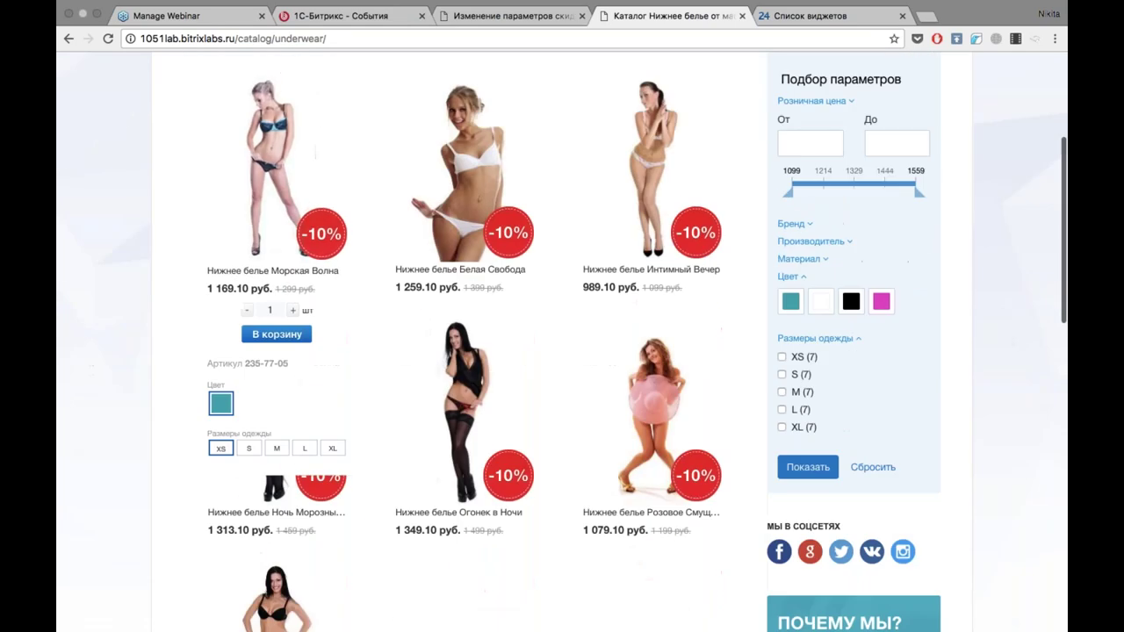
pyautogui.click(253, 225)
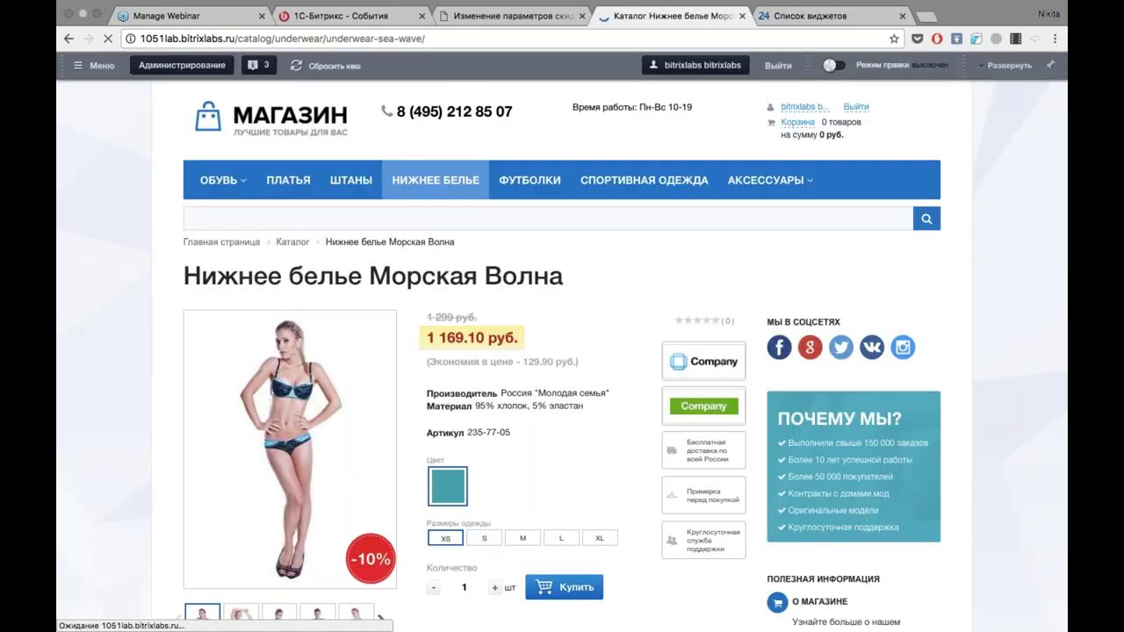
pyautogui.scroll(-2, 379, 501)
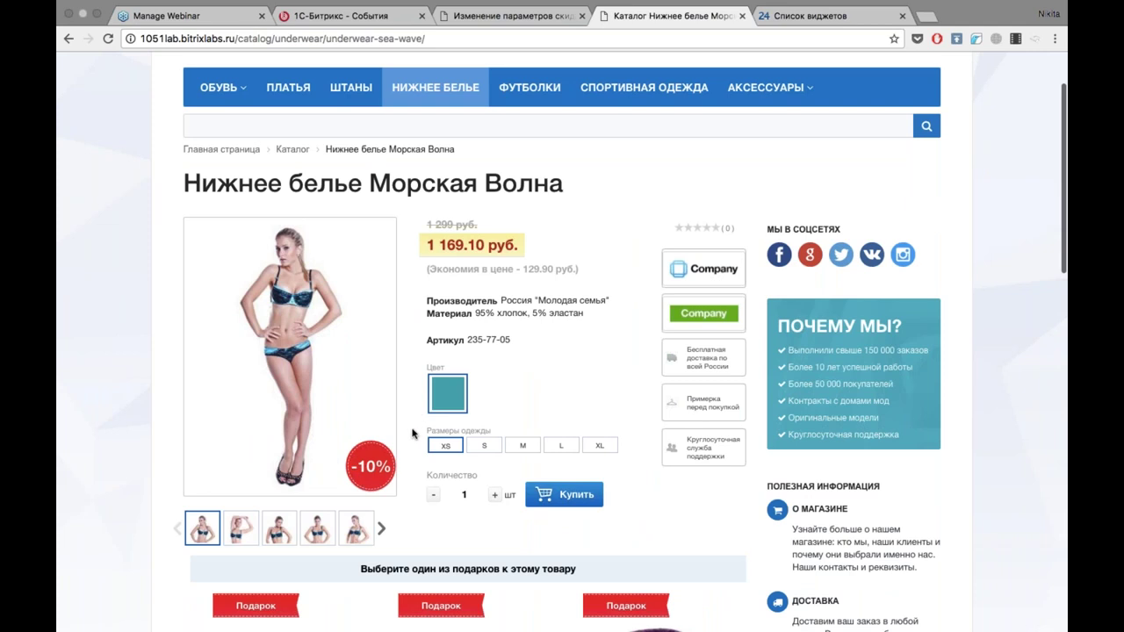
# Change the discount's Величина скидки to 20 and apply it.
pyautogui.click(471, 16)
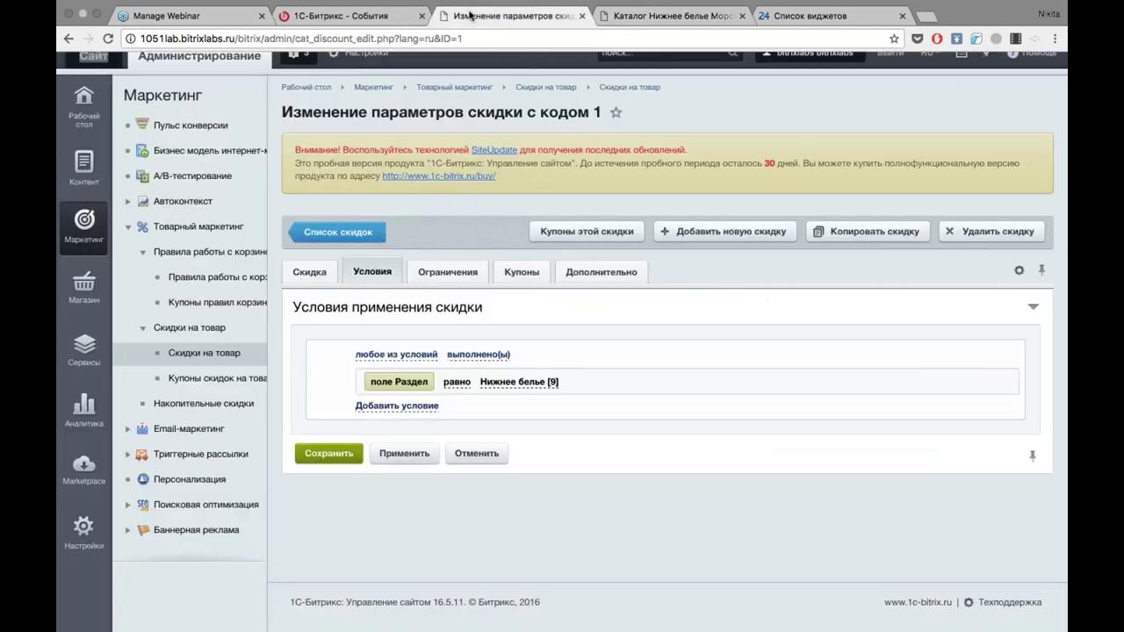
pyautogui.click(309, 272)
pyautogui.scroll(-3, 627, 409)
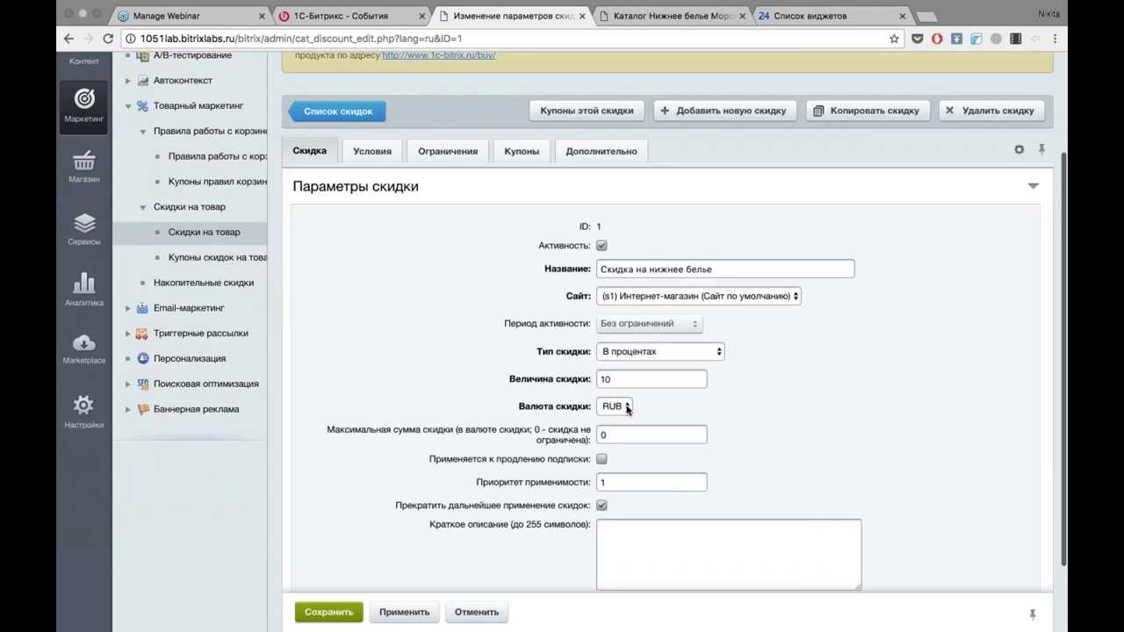
pyautogui.press('BackSpace')
pyautogui.press('BackSpace')
pyautogui.write('2')
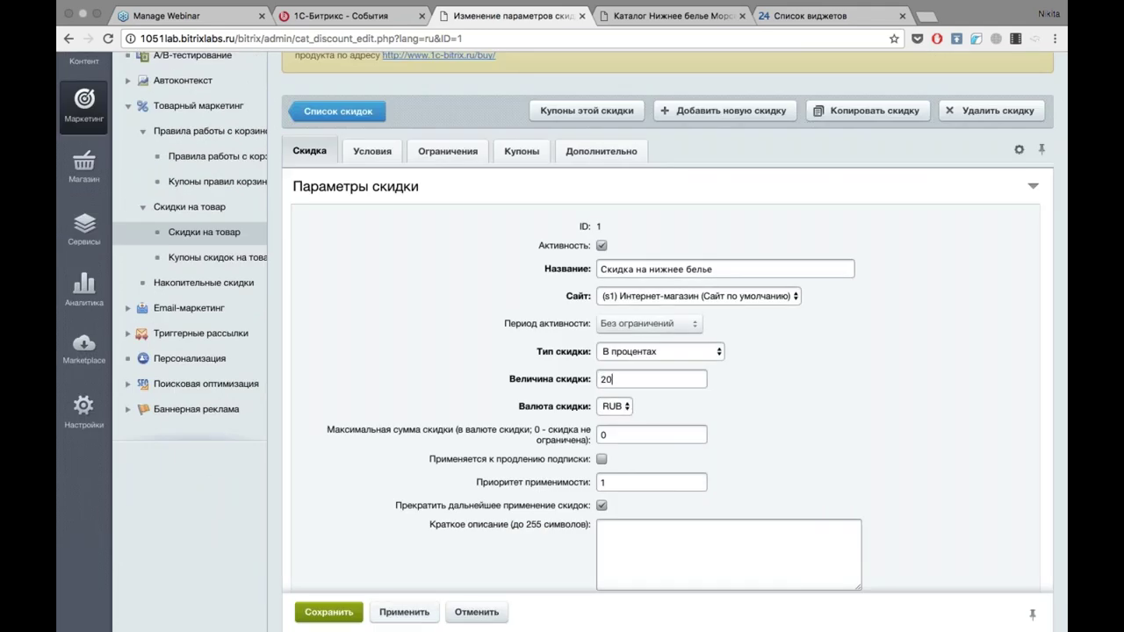
pyautogui.click(404, 612)
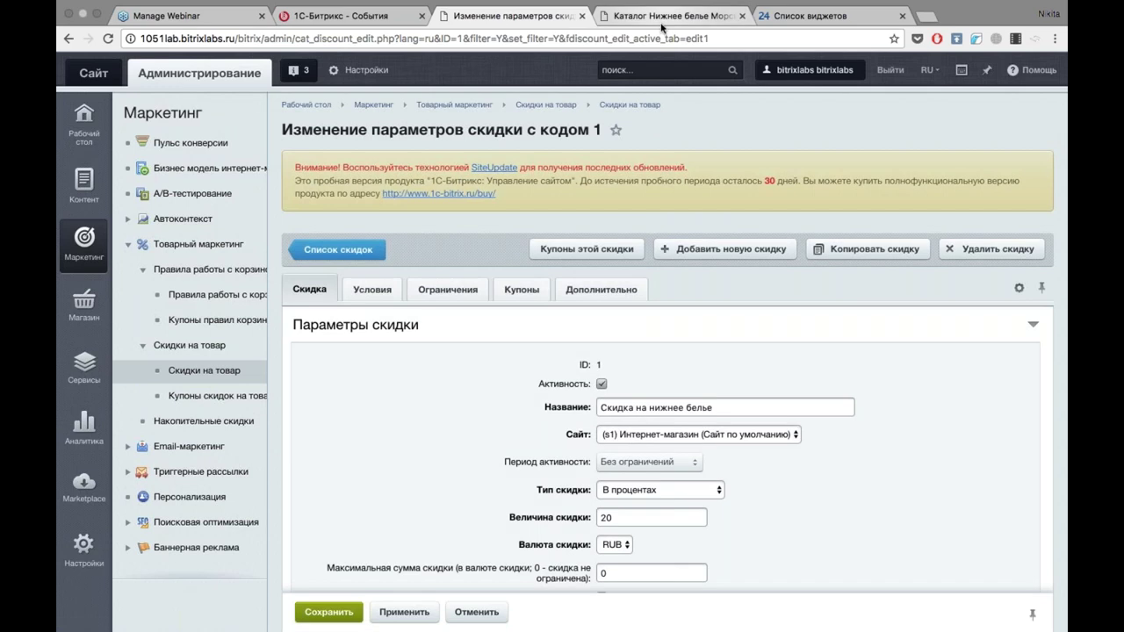
# Reload Морская Волна and reset the cache so it shows 1 039.20 руб. at −20%.
pyautogui.click(661, 23)
pyautogui.press('super+r')
pyautogui.click(298, 66)
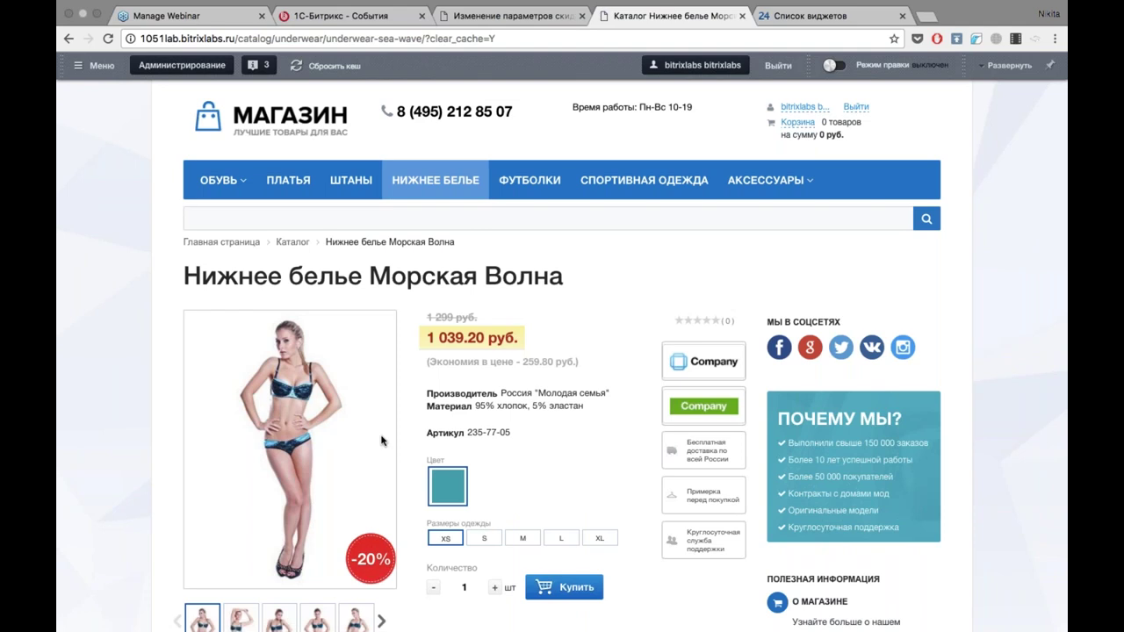
pyautogui.click(496, 15)
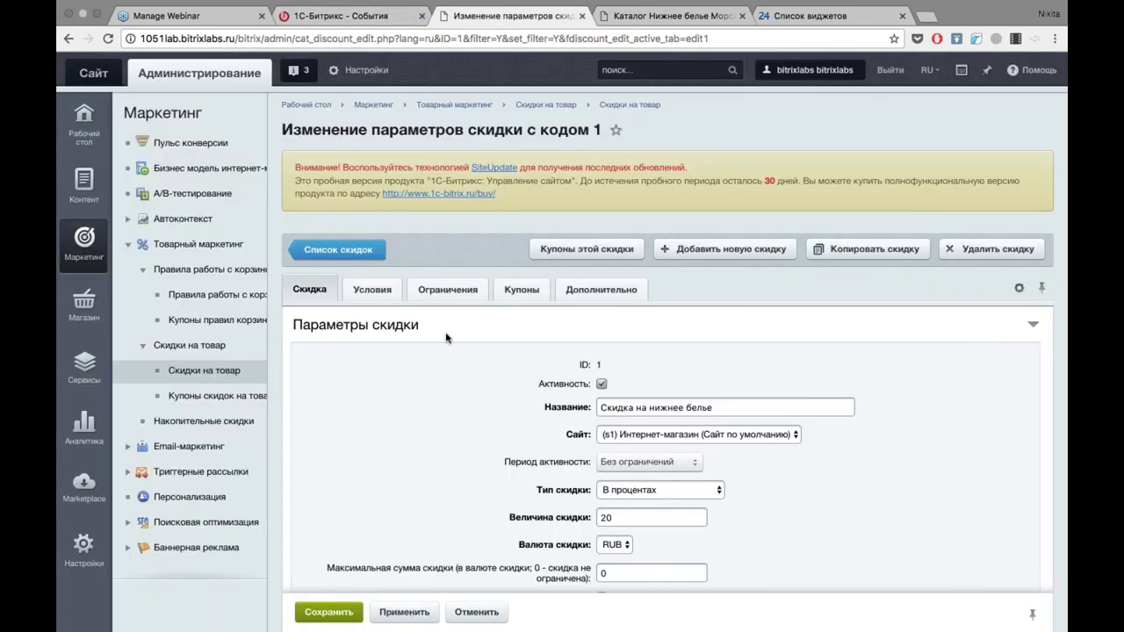
# Add a single 'Купон на один заказ' coupon with code NEWYEAR to the discount and save it.
pyautogui.click(521, 290)
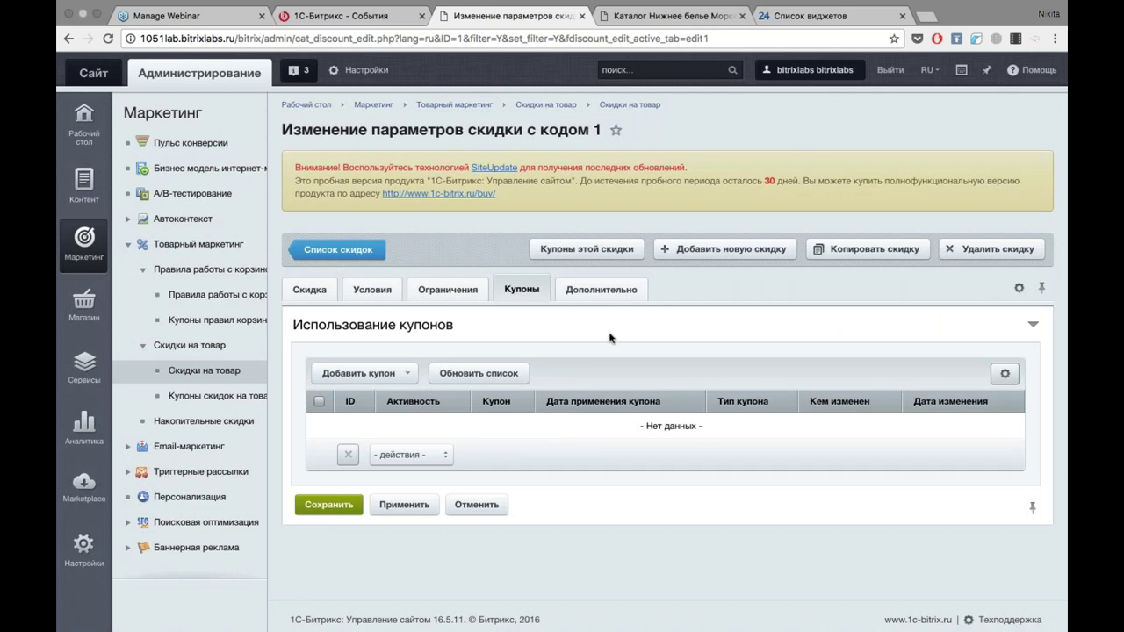
pyautogui.click(377, 378)
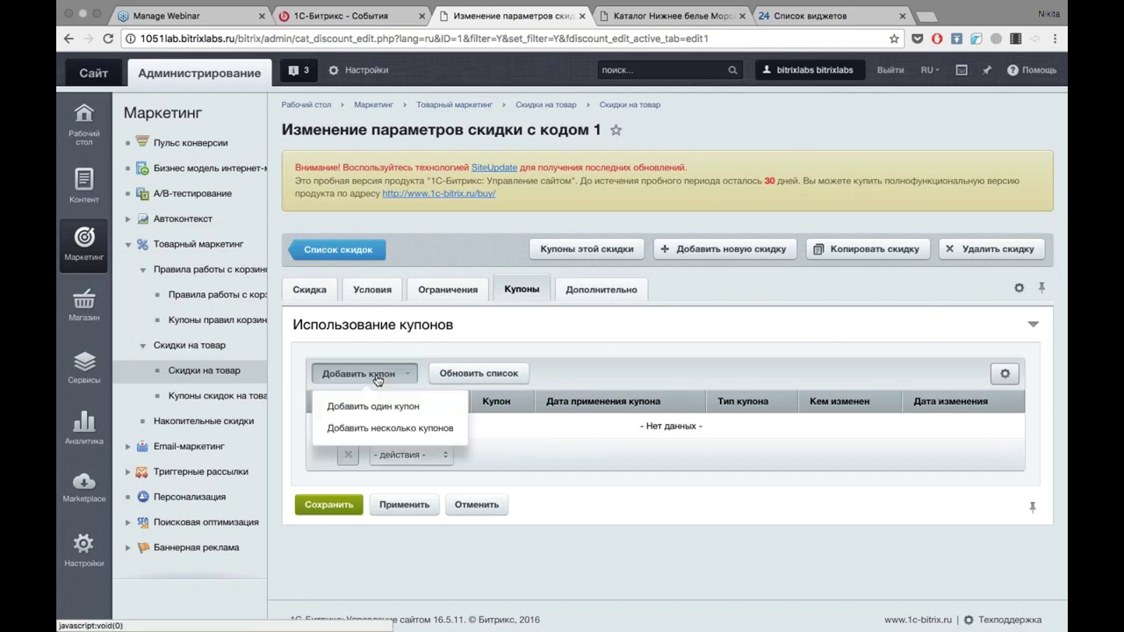
pyautogui.click(371, 406)
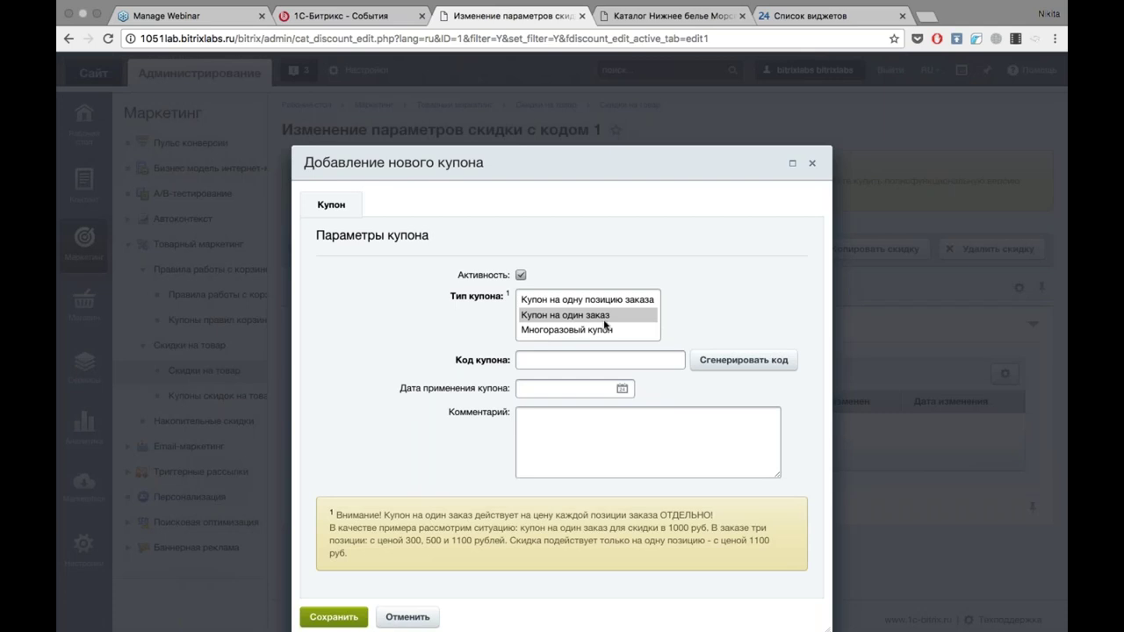
pyautogui.click(601, 315)
pyautogui.click(612, 360)
pyautogui.write('Т')
pyautogui.press('BackSpace')
pyautogui.write('NEWYEAR')
pyautogui.click(334, 616)
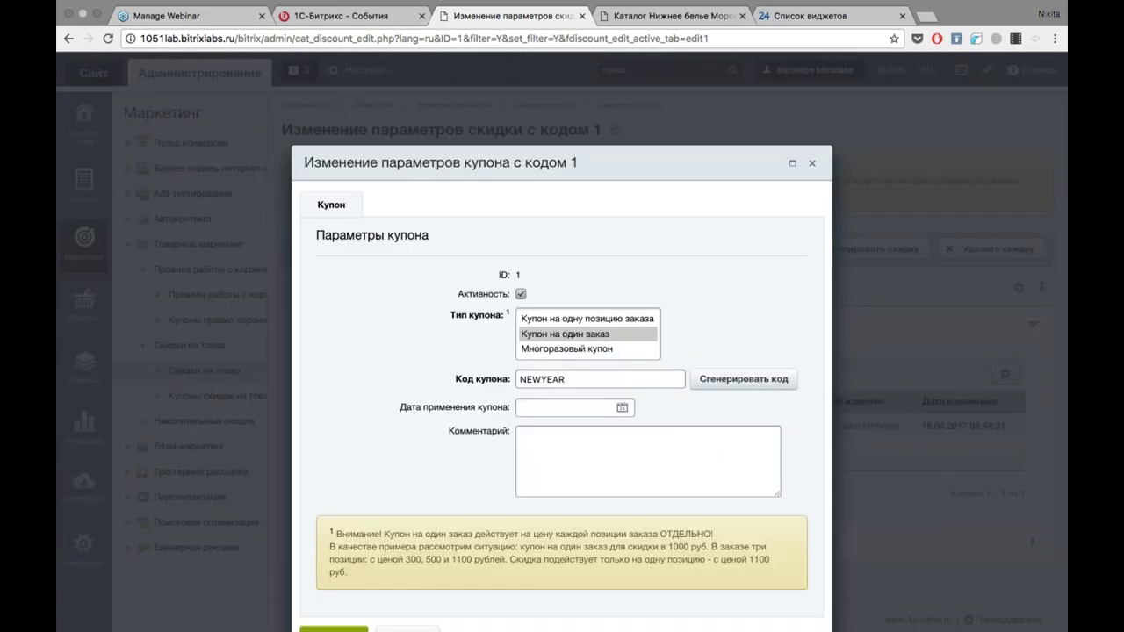
# Copy the NEWYEAR coupon code and return to the storefront product page.
pyautogui.doubleClick(569, 383)
pyautogui.press('Escape')
pyautogui.press('Escape')
pyautogui.click(698, 17)
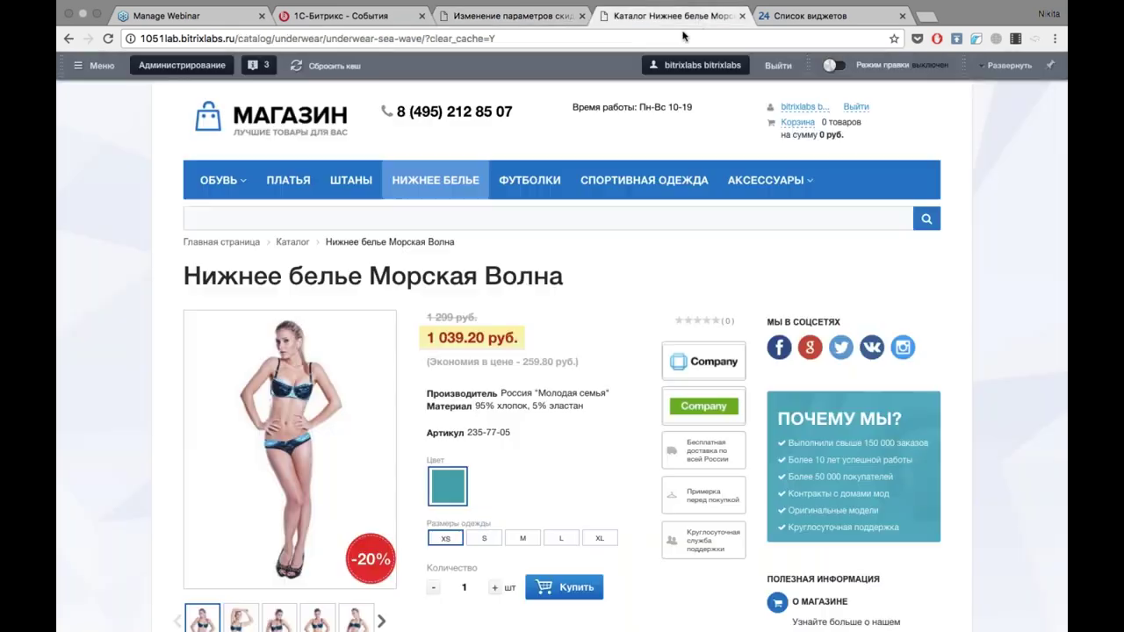
# Reset the cache, open Белая Свобода from Нижнее белье and add it to the cart.
pyautogui.click(464, 188)
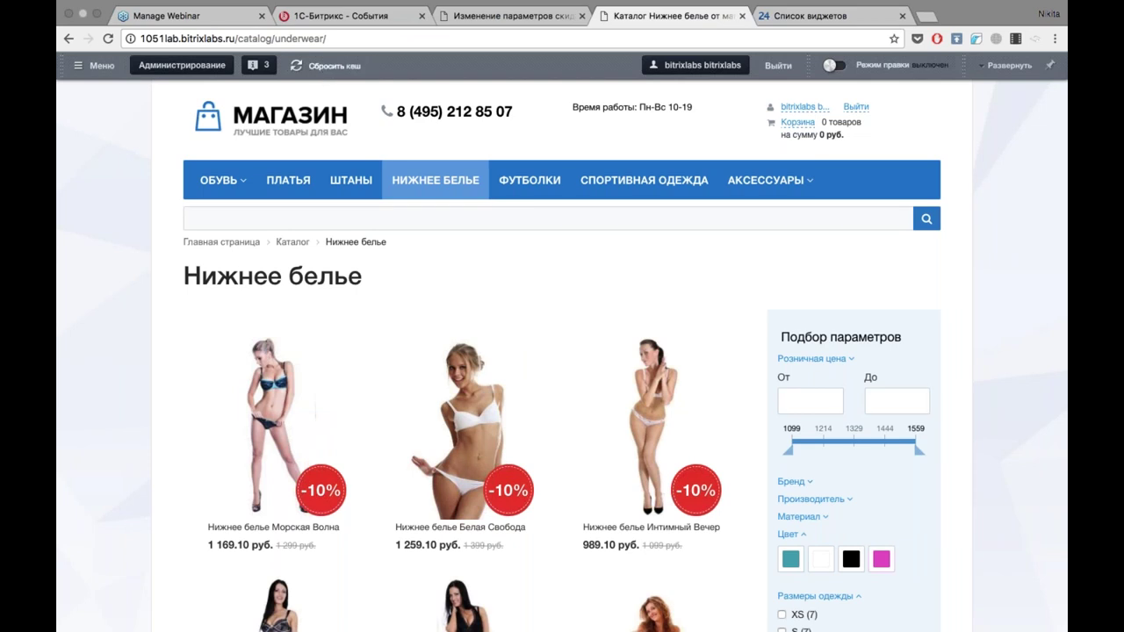
pyautogui.click(321, 68)
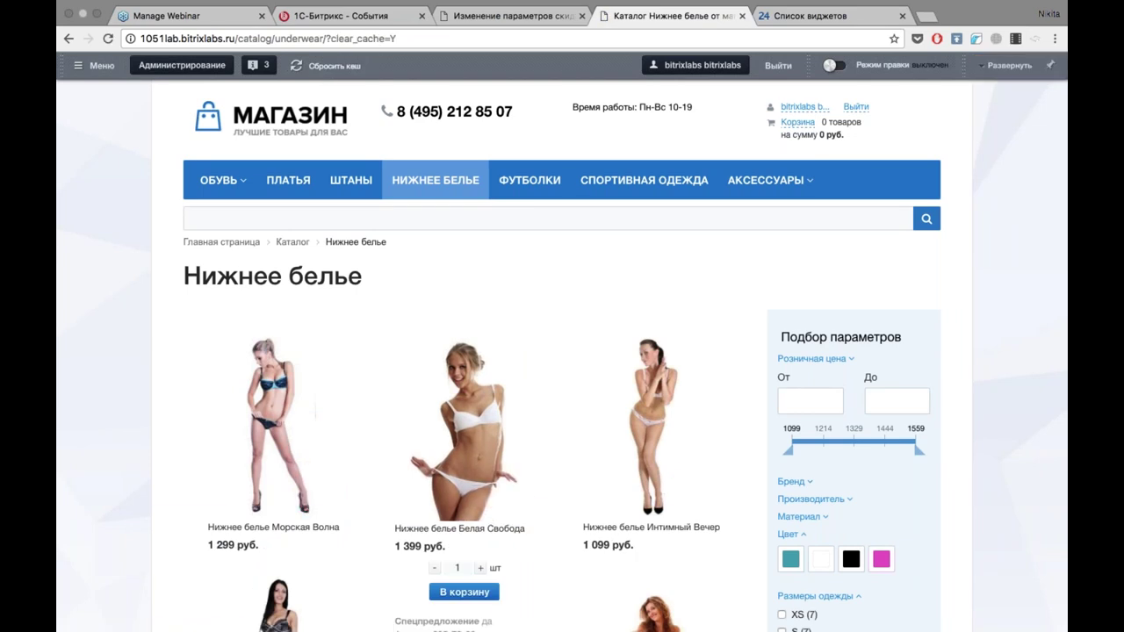
pyautogui.click(463, 430)
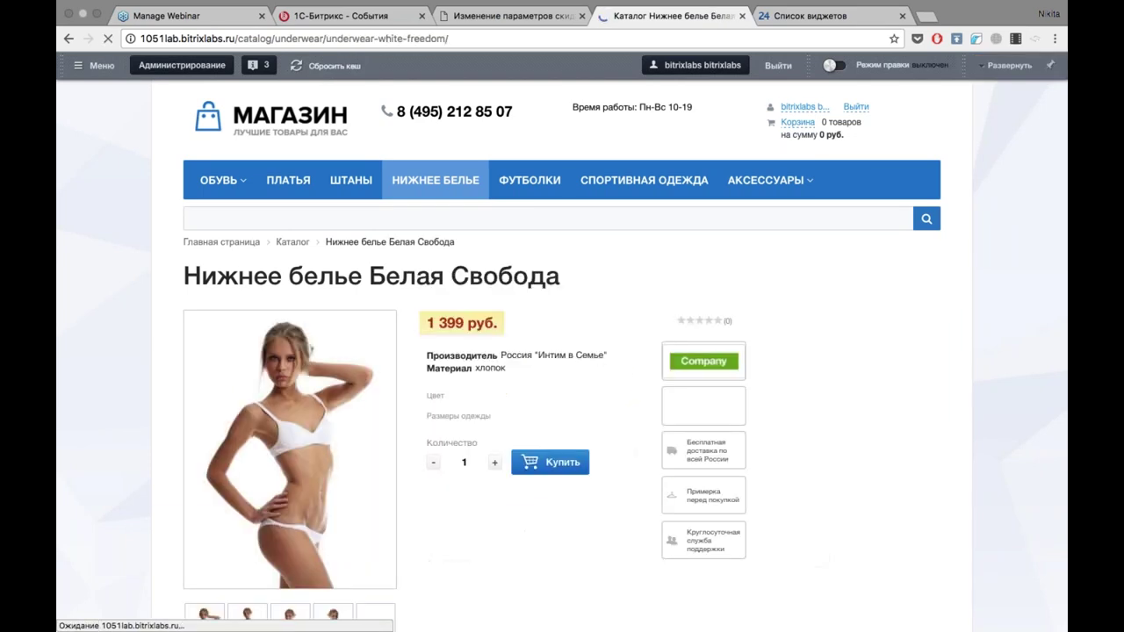
pyautogui.scroll(-2, 562, 474)
pyautogui.click(569, 497)
pyautogui.scroll(-3, 572, 497)
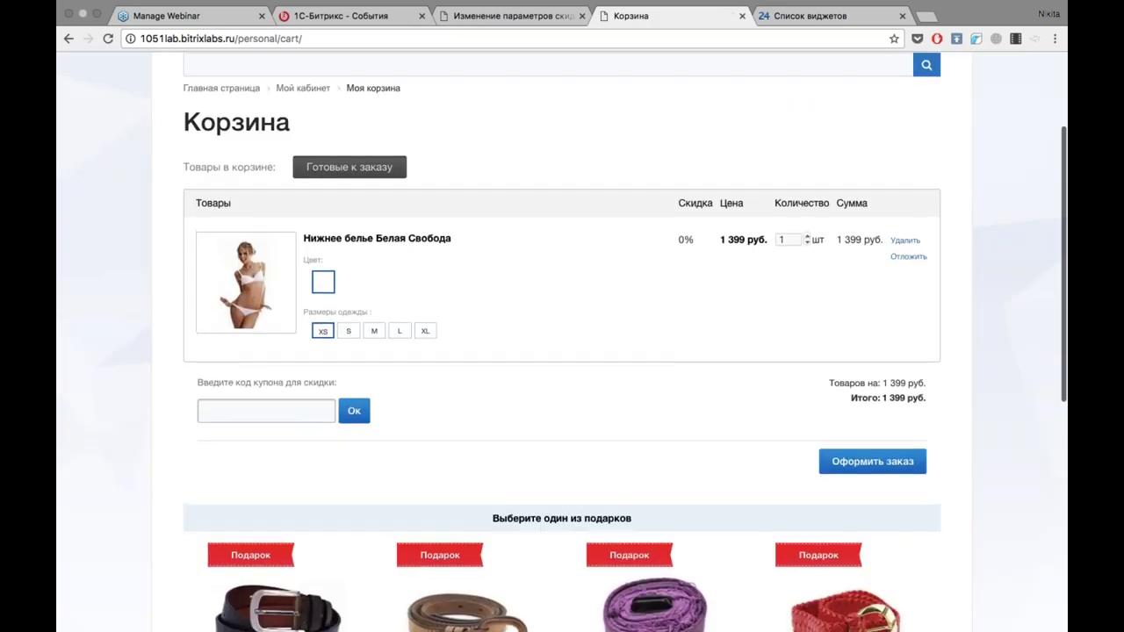
# Apply coupon NEWYEAR in the cart, cutting Белая Свобода to 1 119.20 руб. at 20%.
pyautogui.click(272, 411)
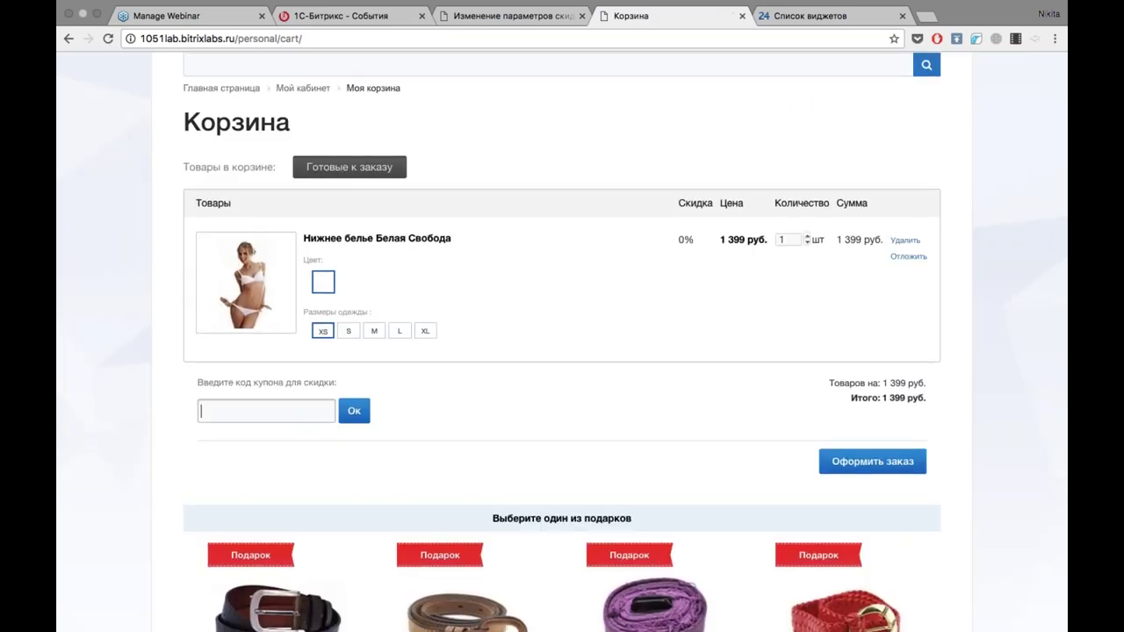
pyautogui.write('NEWYEAR')
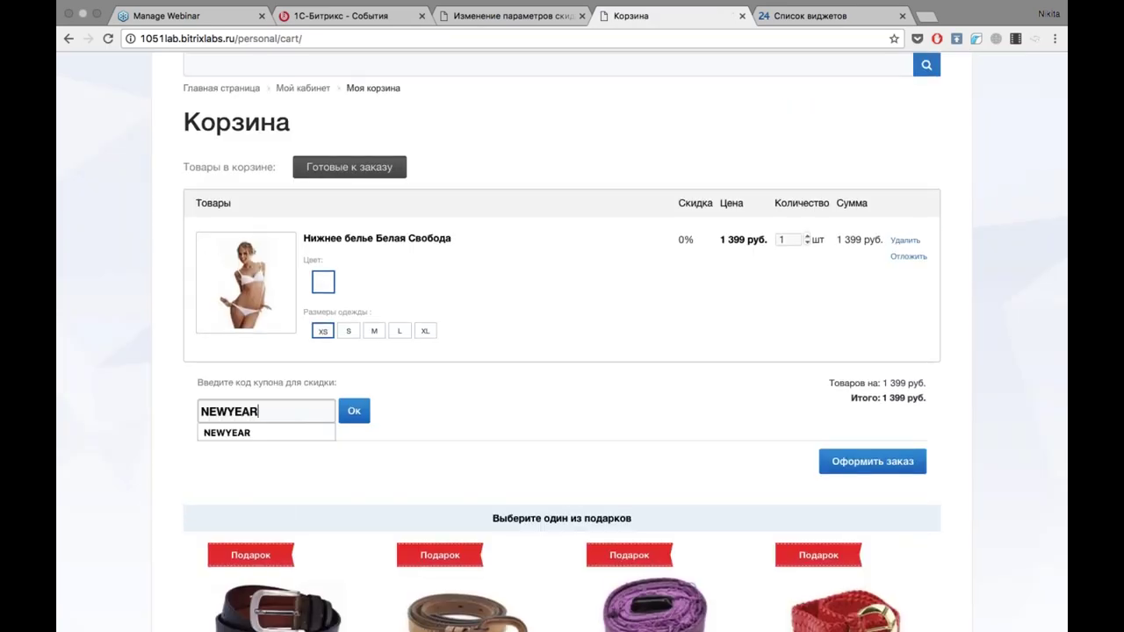
pyautogui.click(266, 433)
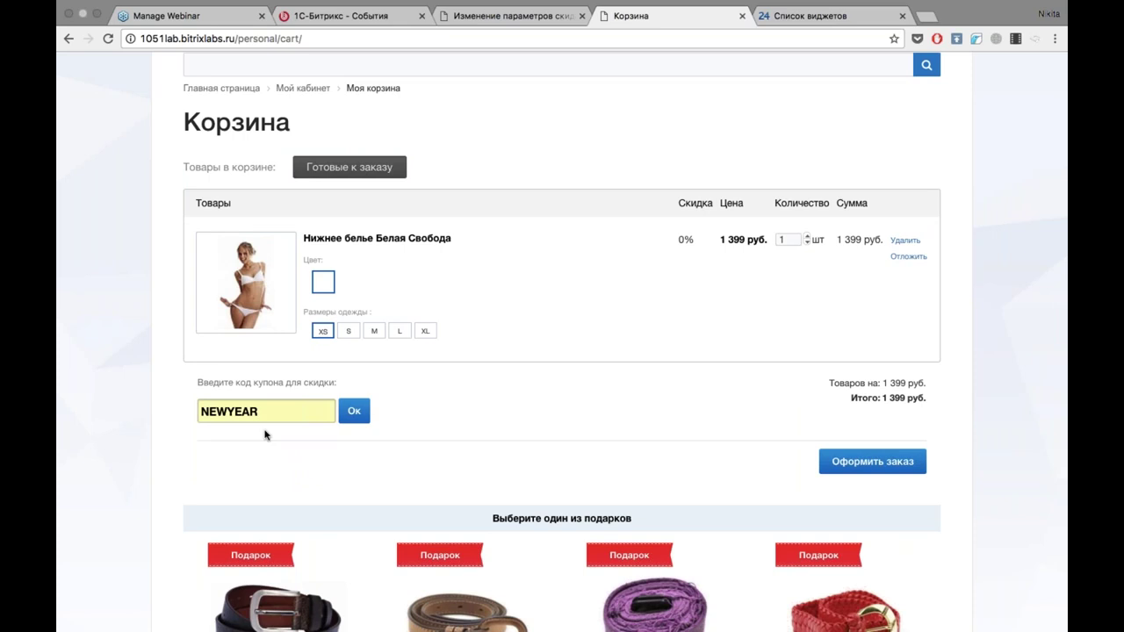
pyautogui.click(356, 411)
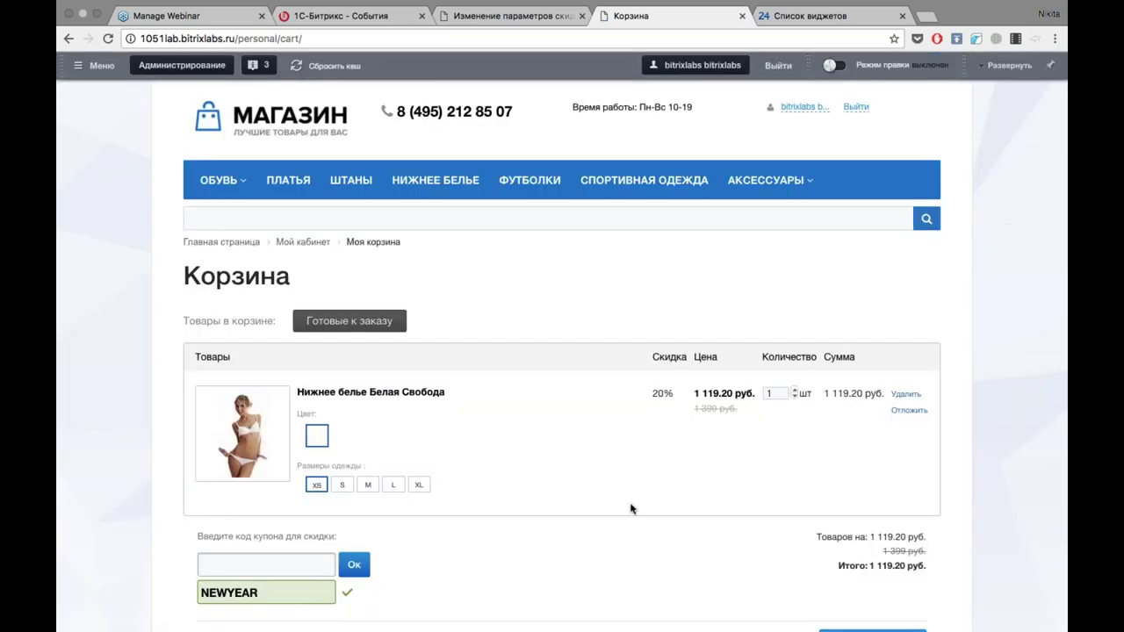
pyautogui.click(514, 16)
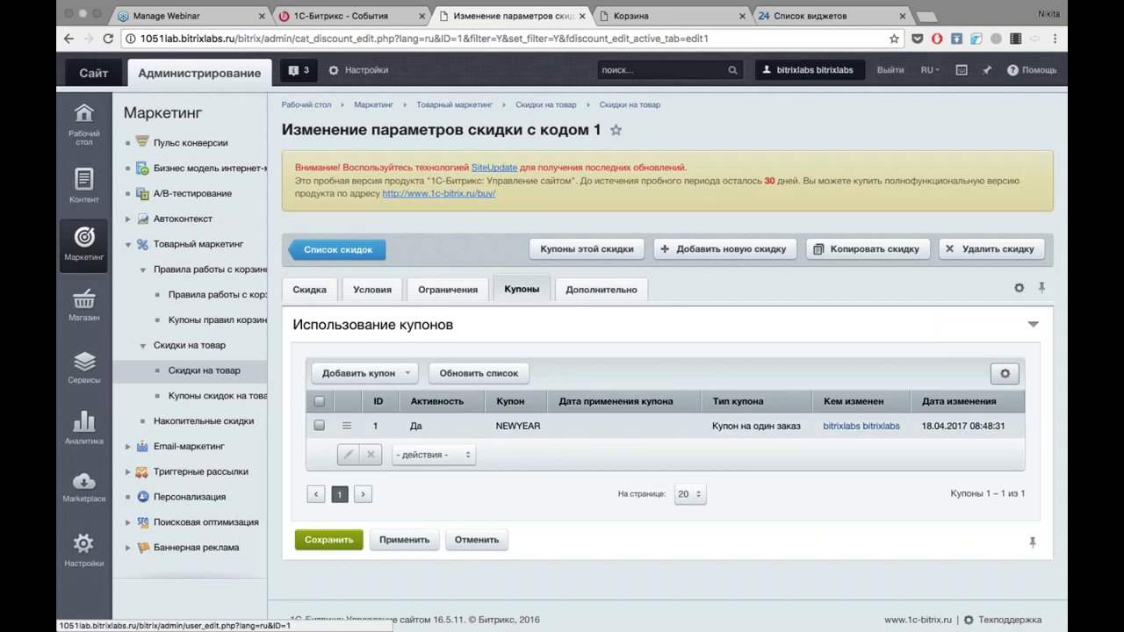
# Reload the coupon list, then open the 'Подарки в корзине' cart rule and return to the rules list.
pyautogui.click(670, 411)
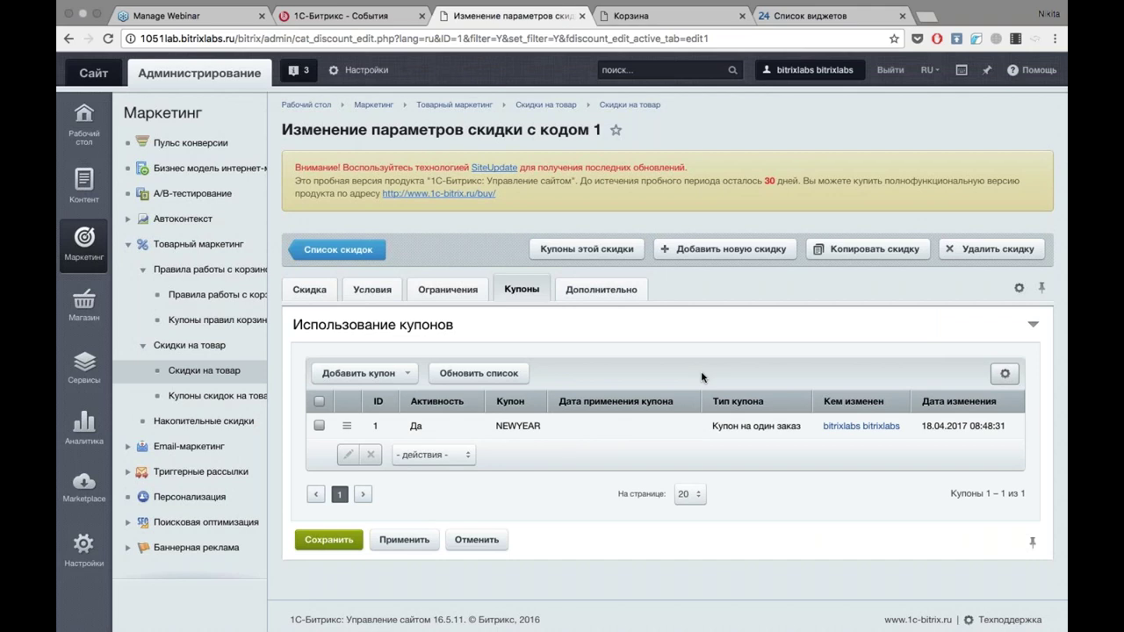
pyautogui.click(197, 299)
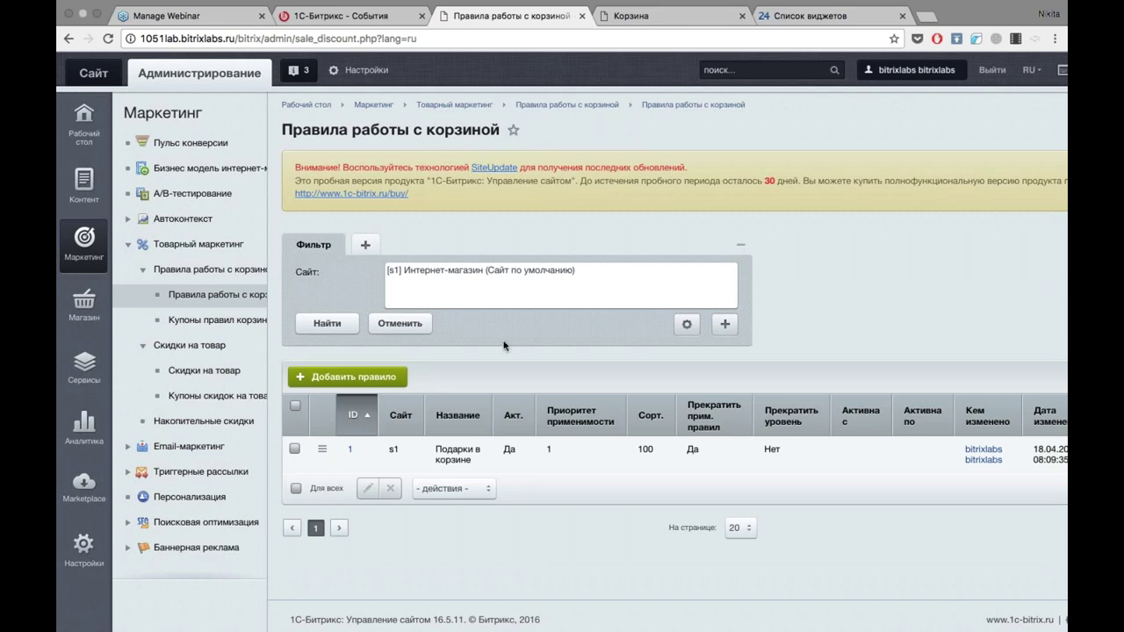
pyautogui.click(350, 449)
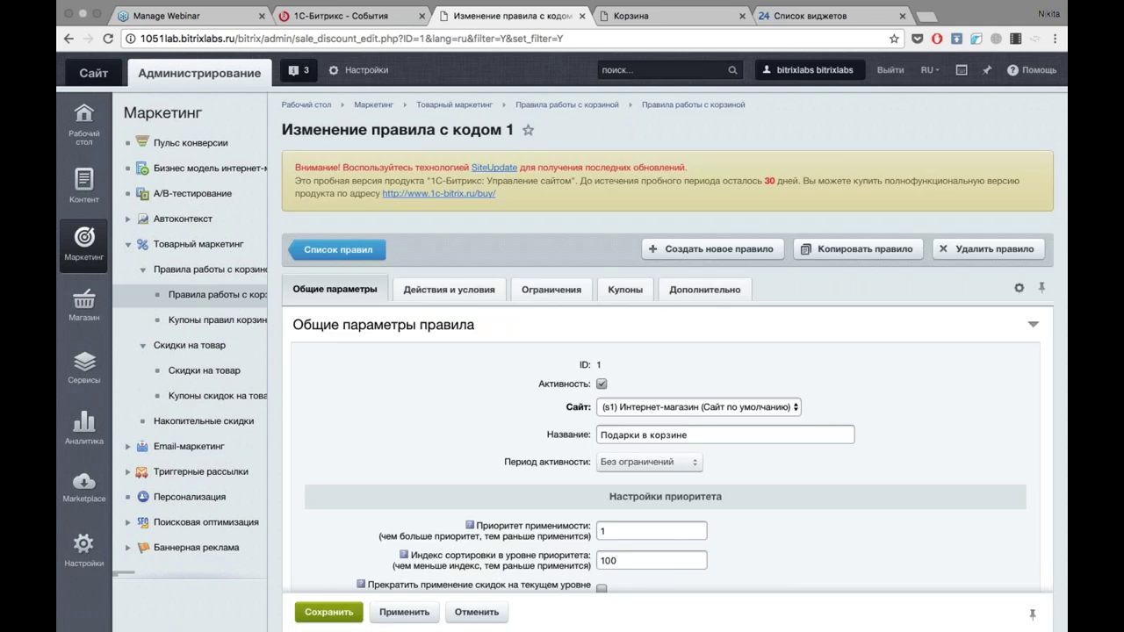
pyautogui.click(321, 252)
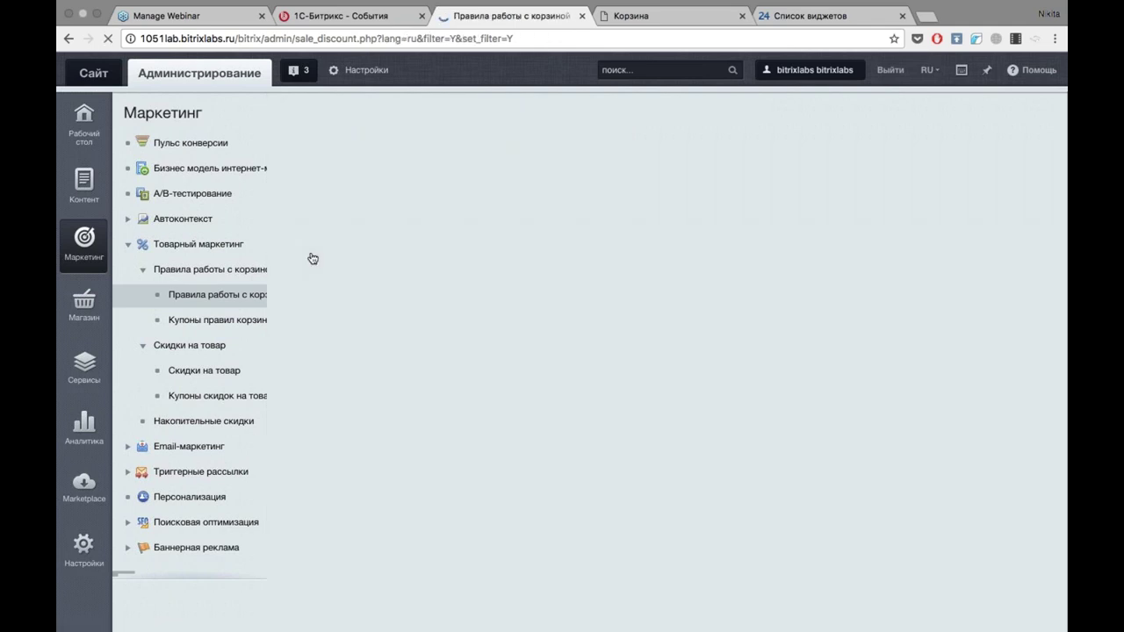
# Start a new cart rule and browse its general parameters and available actions without adding any.
pyautogui.click(331, 380)
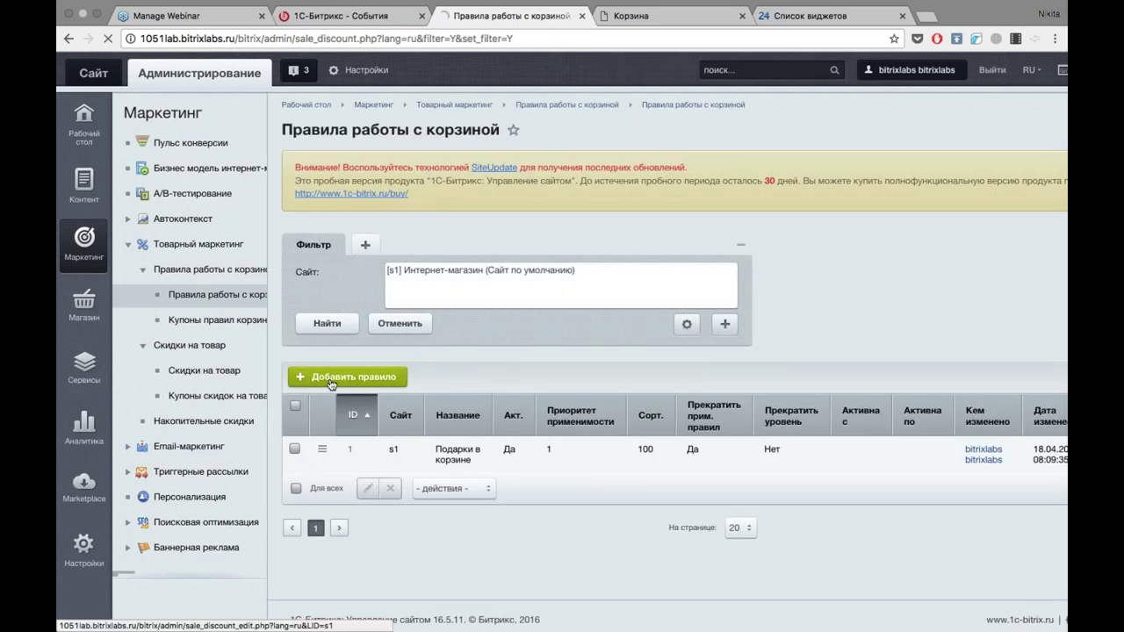
pyautogui.scroll(-3, 331, 384)
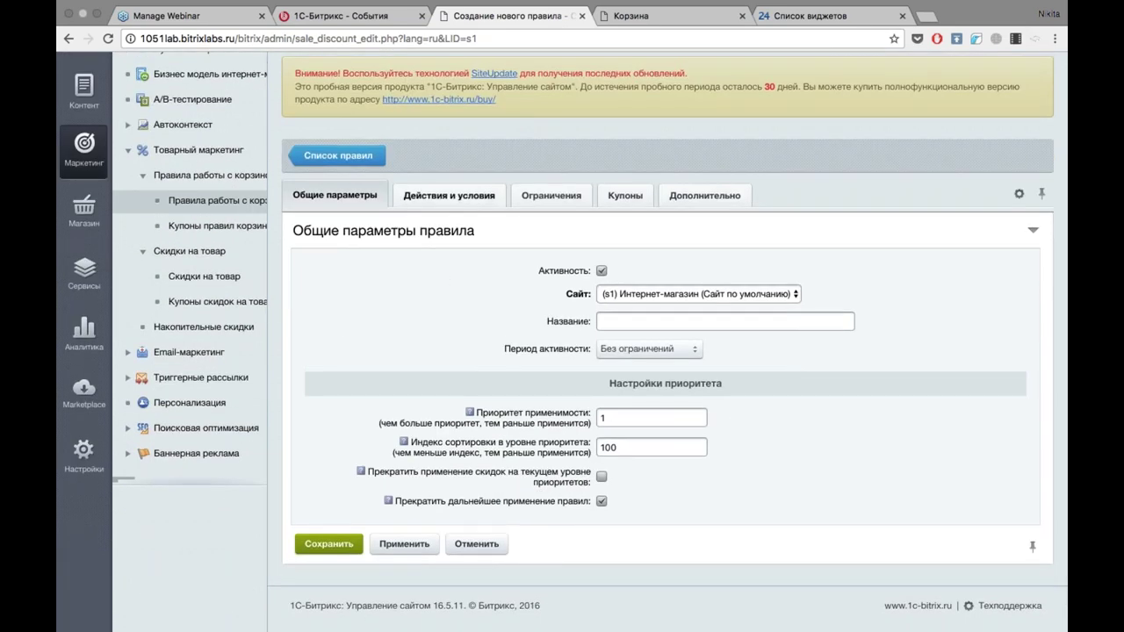
pyautogui.click(449, 195)
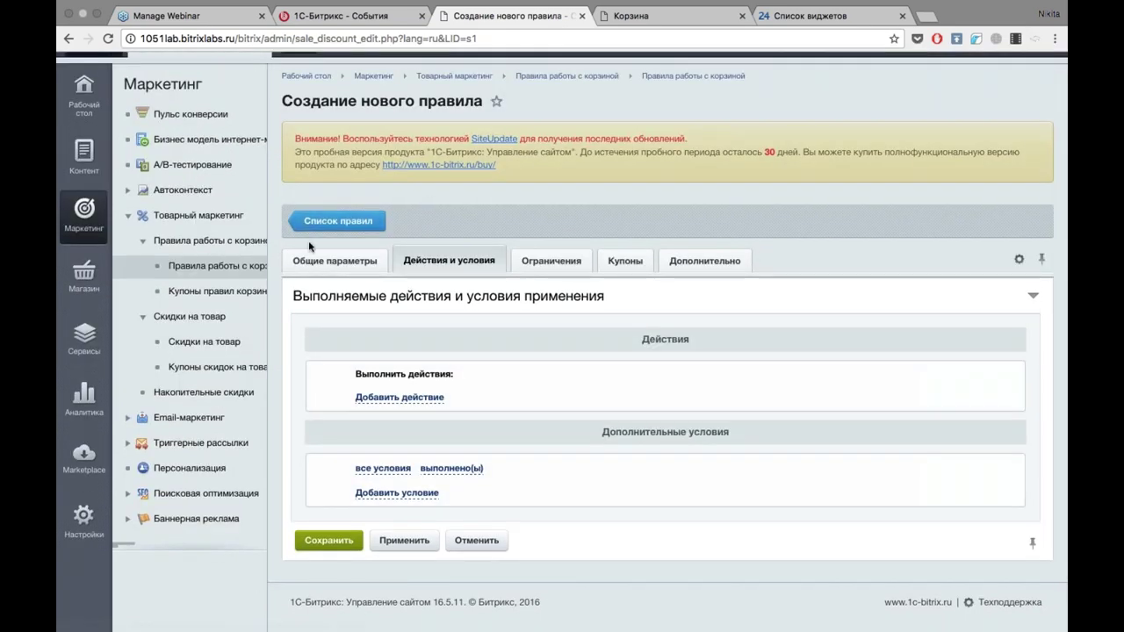
pyautogui.click(334, 261)
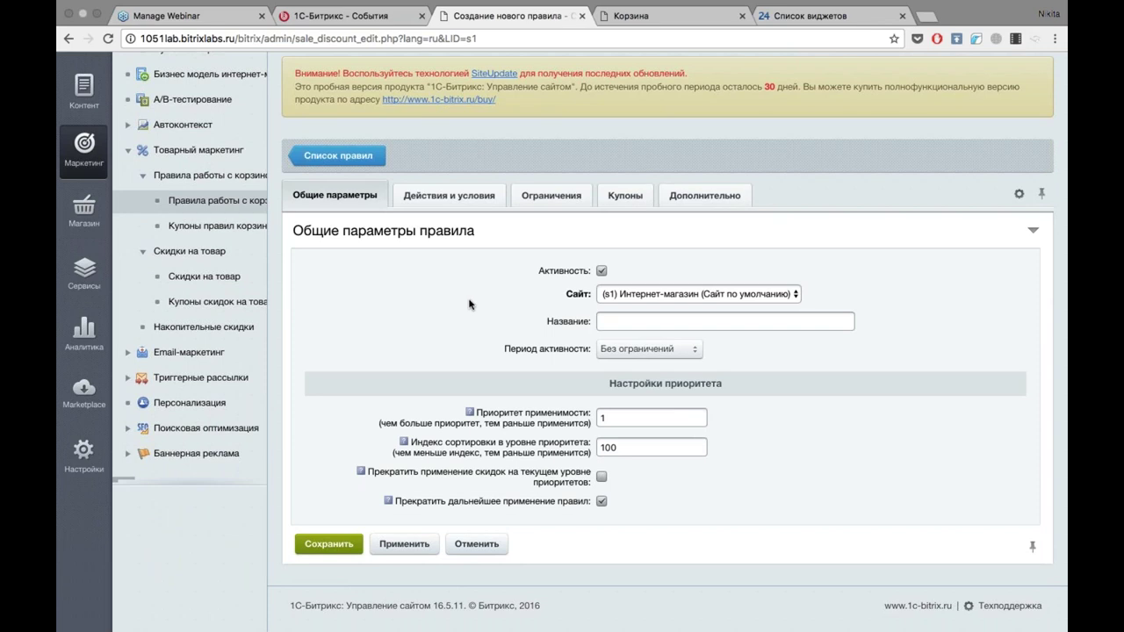
pyautogui.scroll(-1, 474, 305)
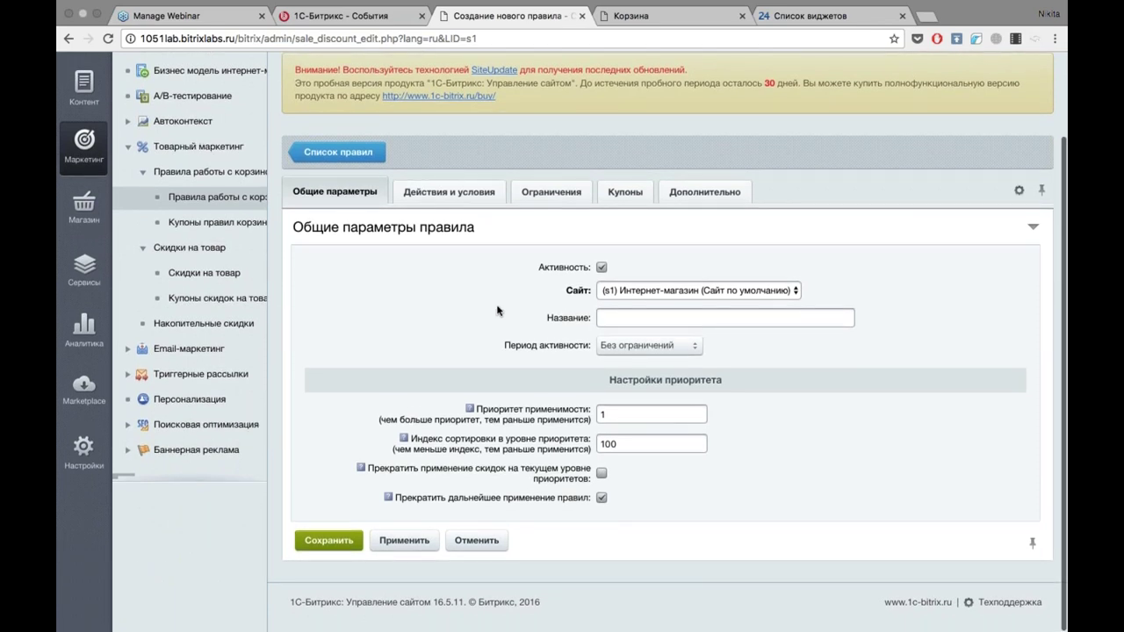
pyautogui.click(449, 191)
pyautogui.click(335, 260)
pyautogui.scroll(-2, 487, 393)
pyautogui.moveTo(470, 410)
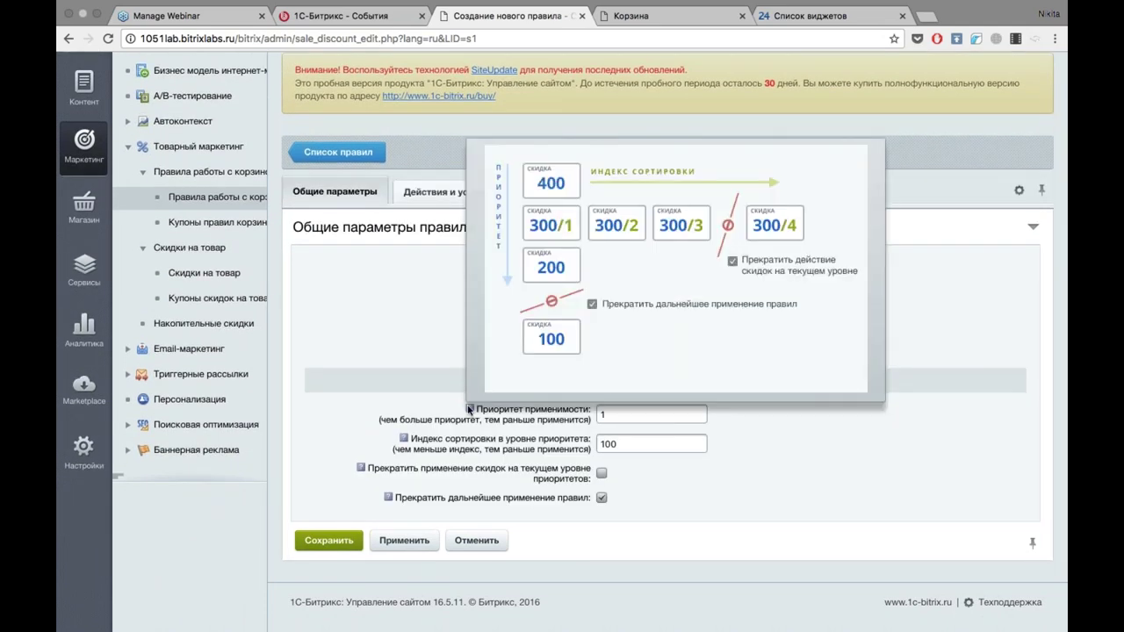
pyautogui.click(463, 193)
pyautogui.click(421, 395)
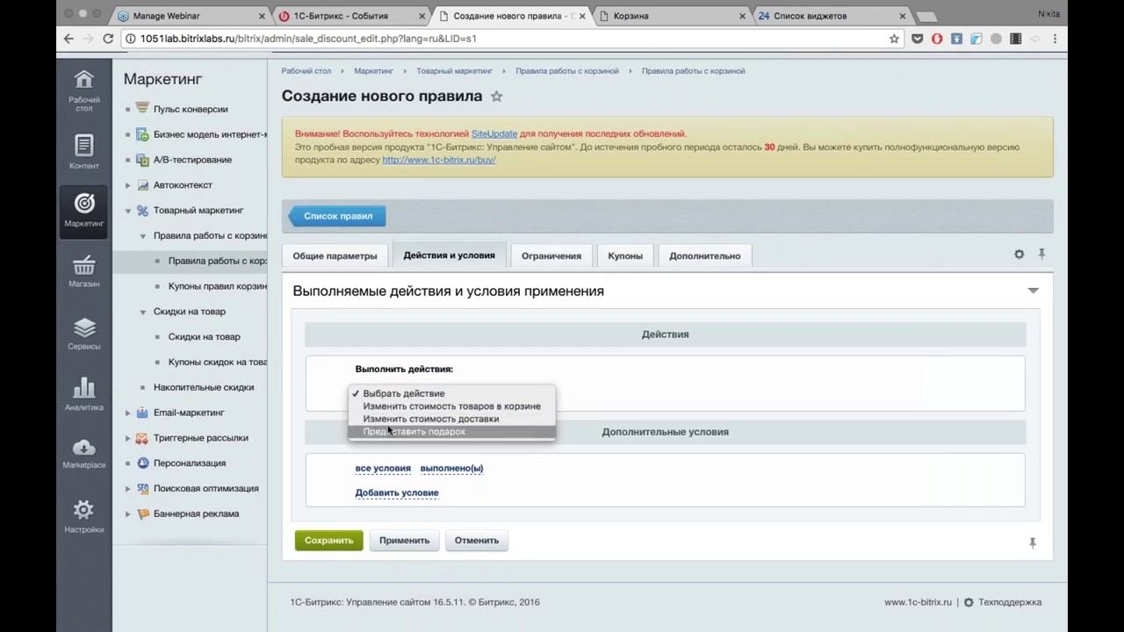
pyautogui.click(515, 364)
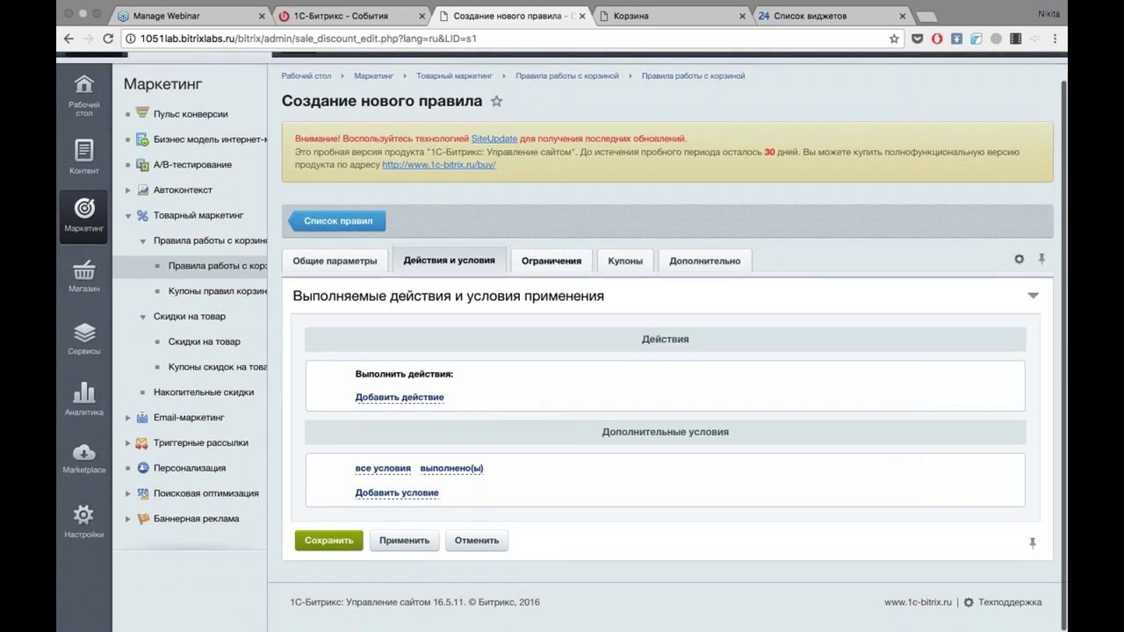
# Review the new rule's Ограничения user groups, Купоны and Дополнительно tabs.
pyautogui.click(552, 255)
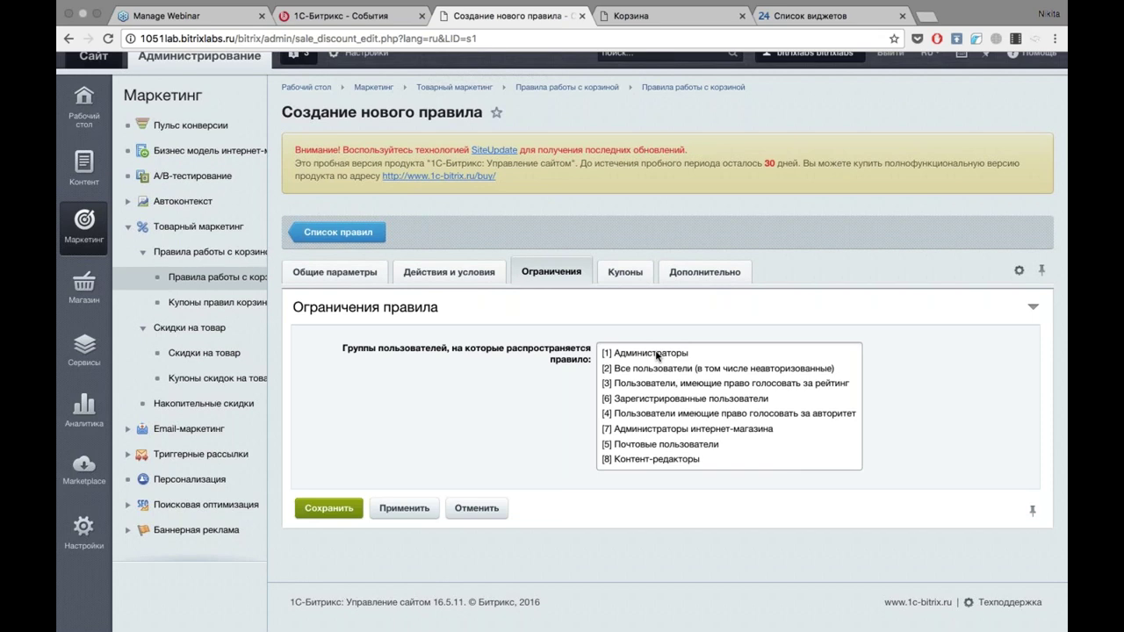
pyautogui.click(625, 271)
pyautogui.click(704, 271)
pyautogui.click(550, 272)
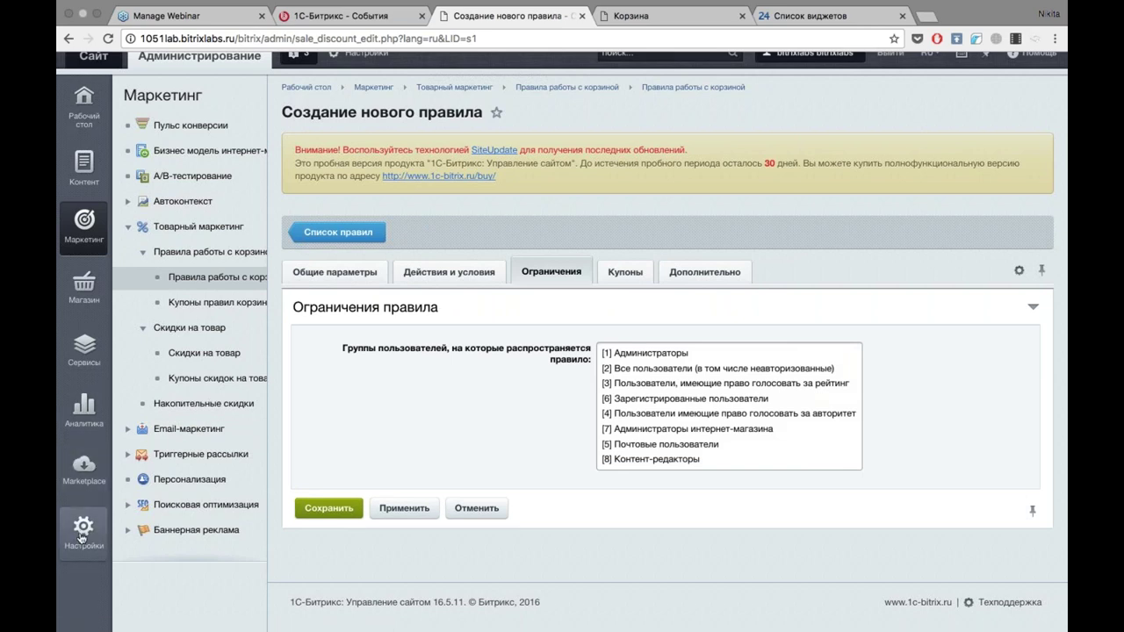
pyautogui.scroll(1, 81, 537)
pyautogui.click(81, 527)
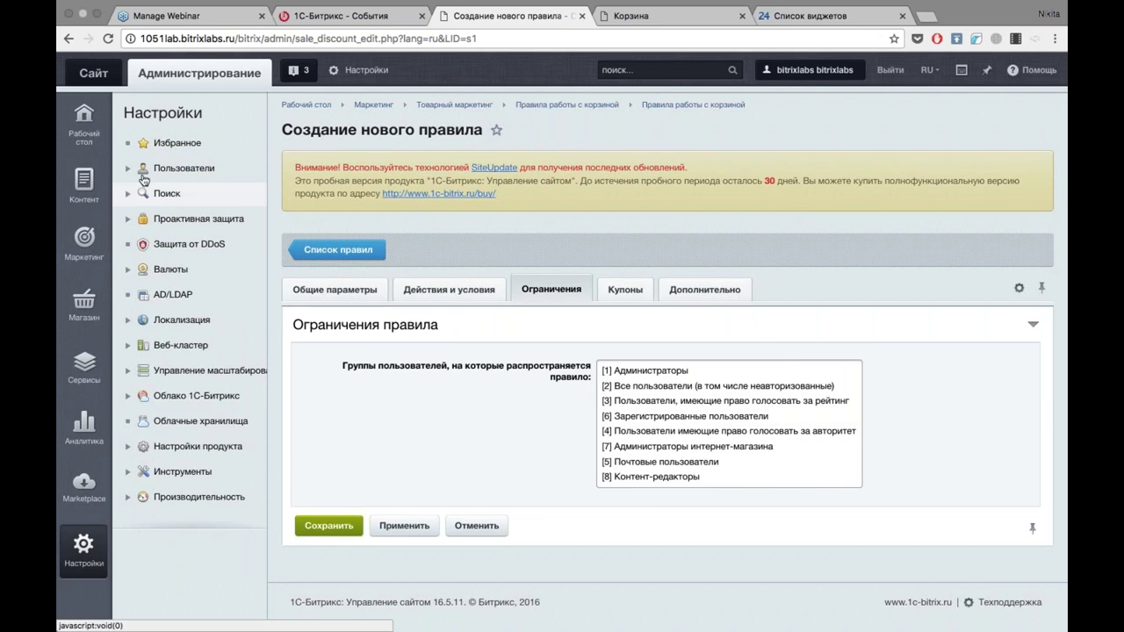
# Open the user groups list and review the parameters of group 7, Администраторы интернет-магазина.
pyautogui.click(171, 167)
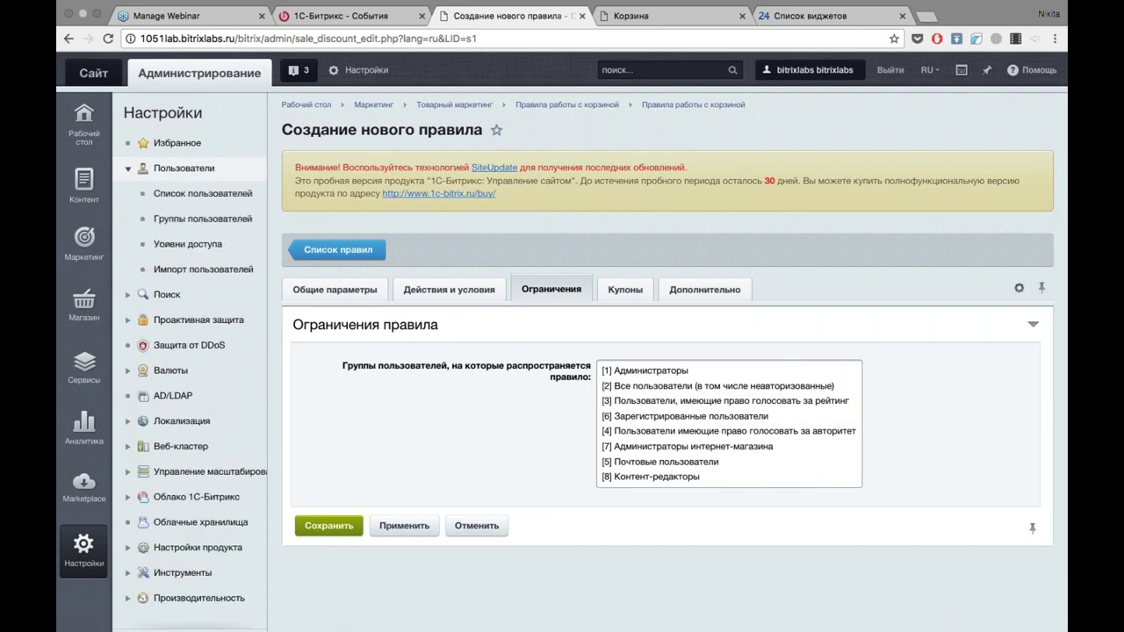
pyautogui.click(173, 223)
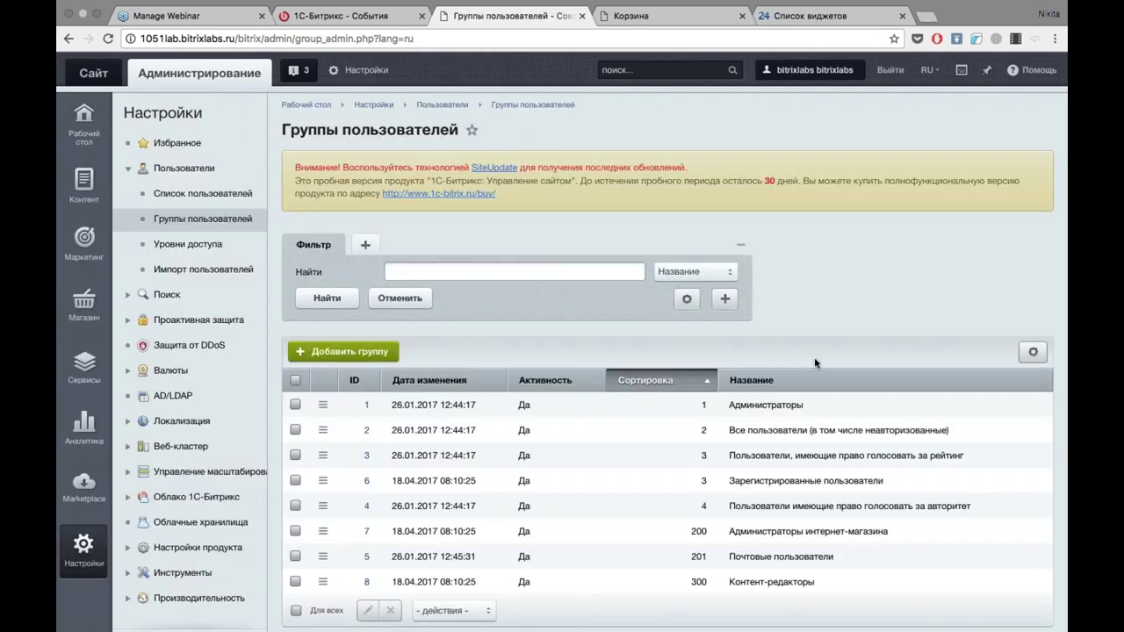
pyautogui.scroll(-2, 173, 227)
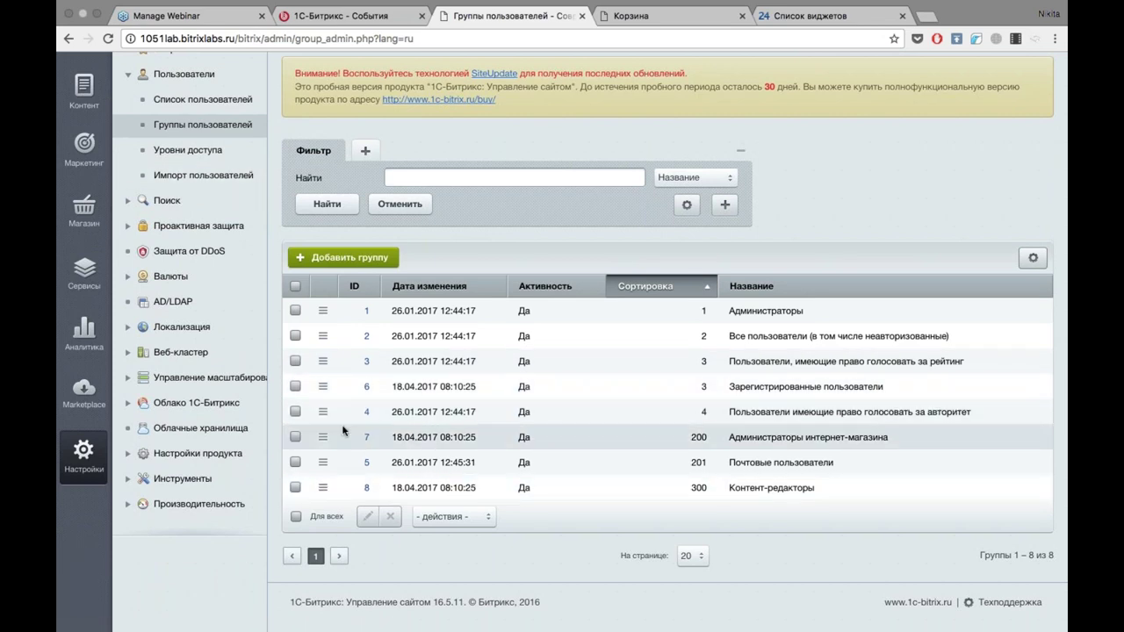
pyautogui.click(367, 437)
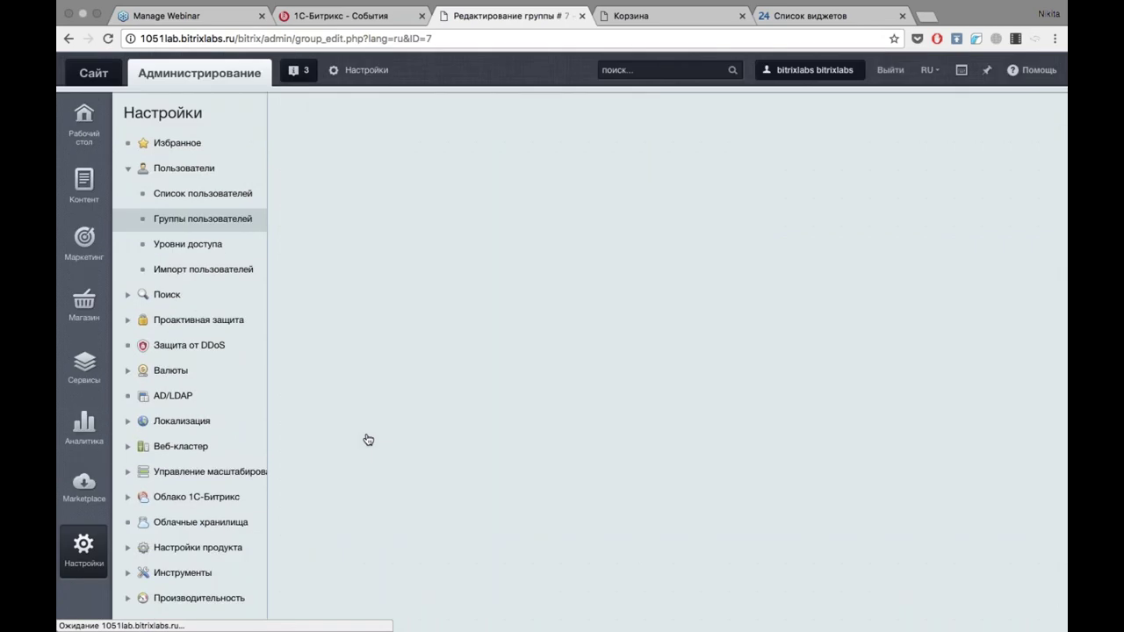
pyautogui.scroll(-1, 841, 338)
pyautogui.scroll(-2, 841, 338)
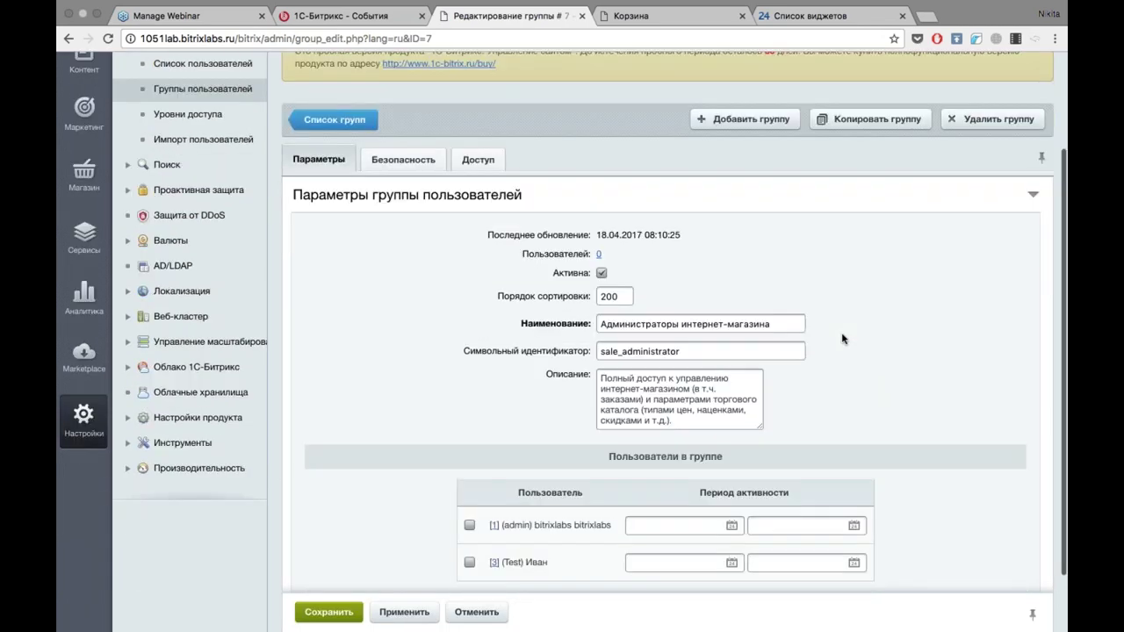
pyautogui.scroll(-2, 841, 338)
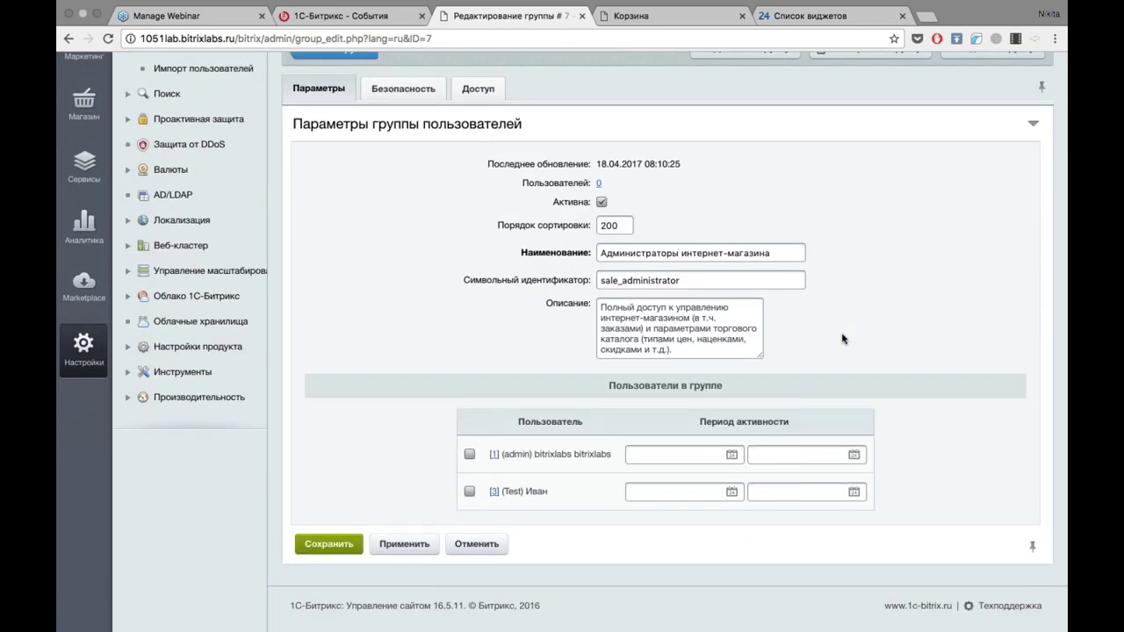
pyautogui.scroll(1, 841, 338)
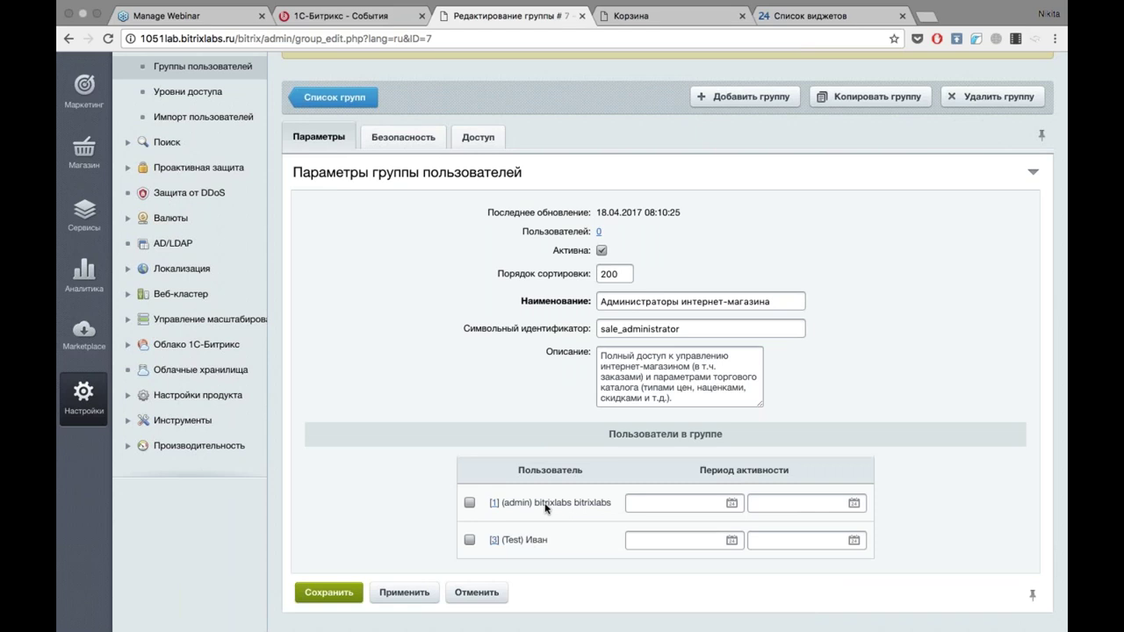
# Review group 7's security policy and its module access rights.
pyautogui.click(403, 137)
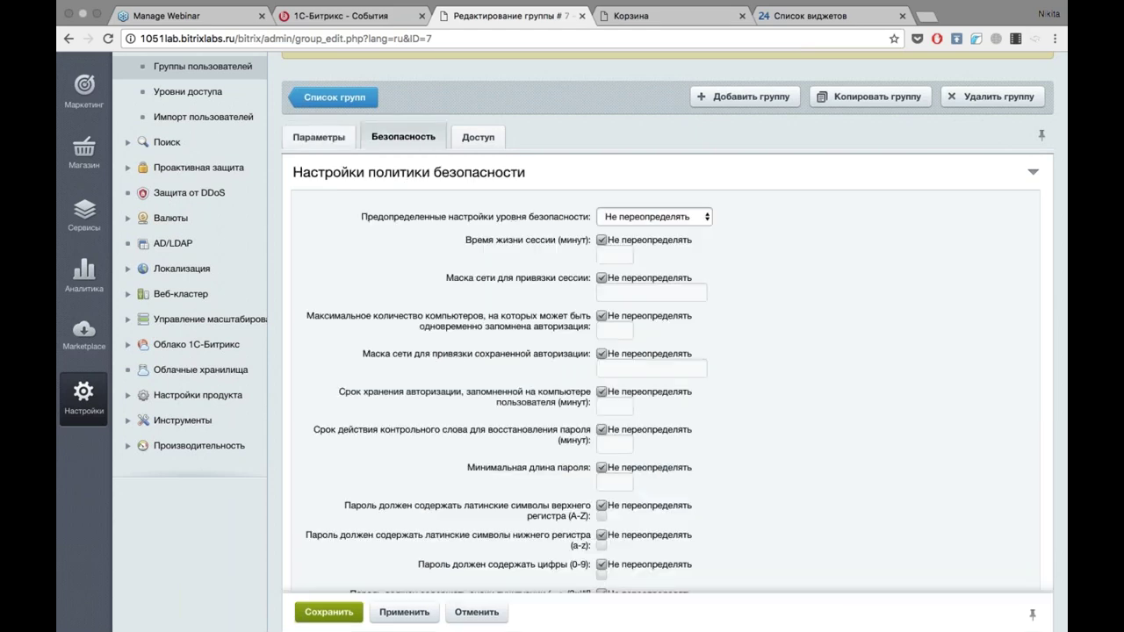
pyautogui.click(471, 145)
pyautogui.click(408, 138)
pyautogui.click(472, 146)
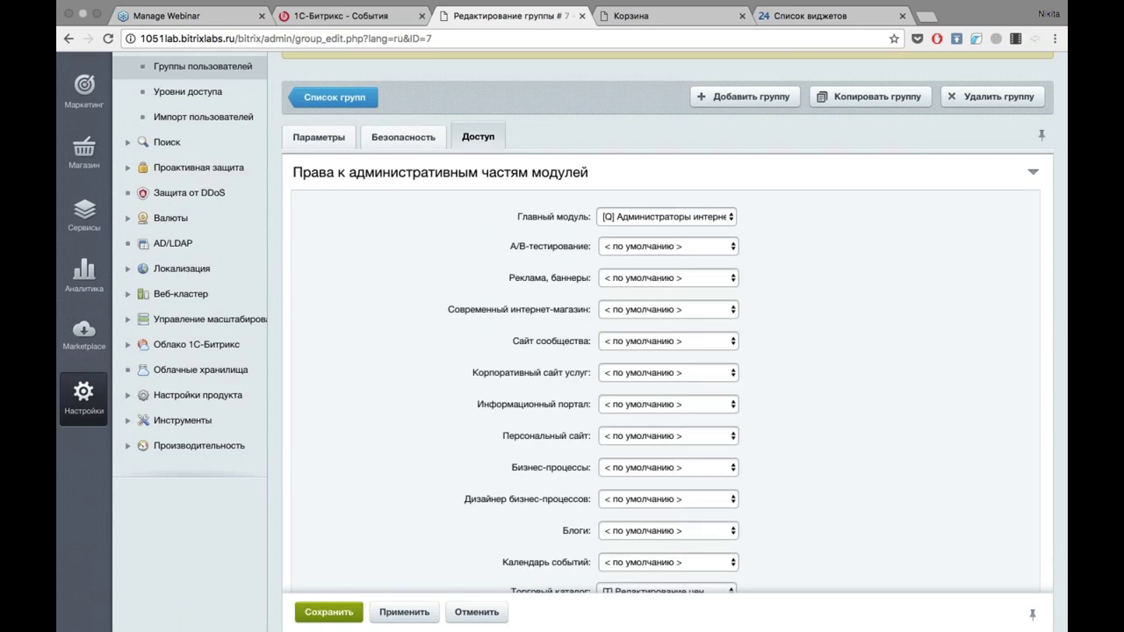
pyautogui.scroll(3, 186, 335)
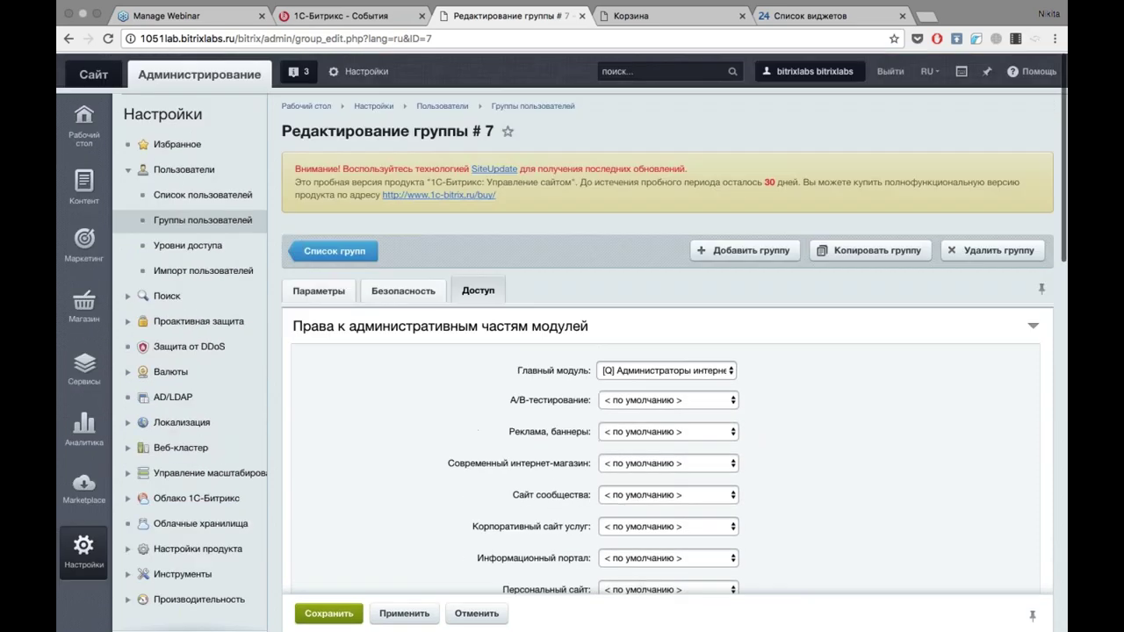
pyautogui.click(187, 323)
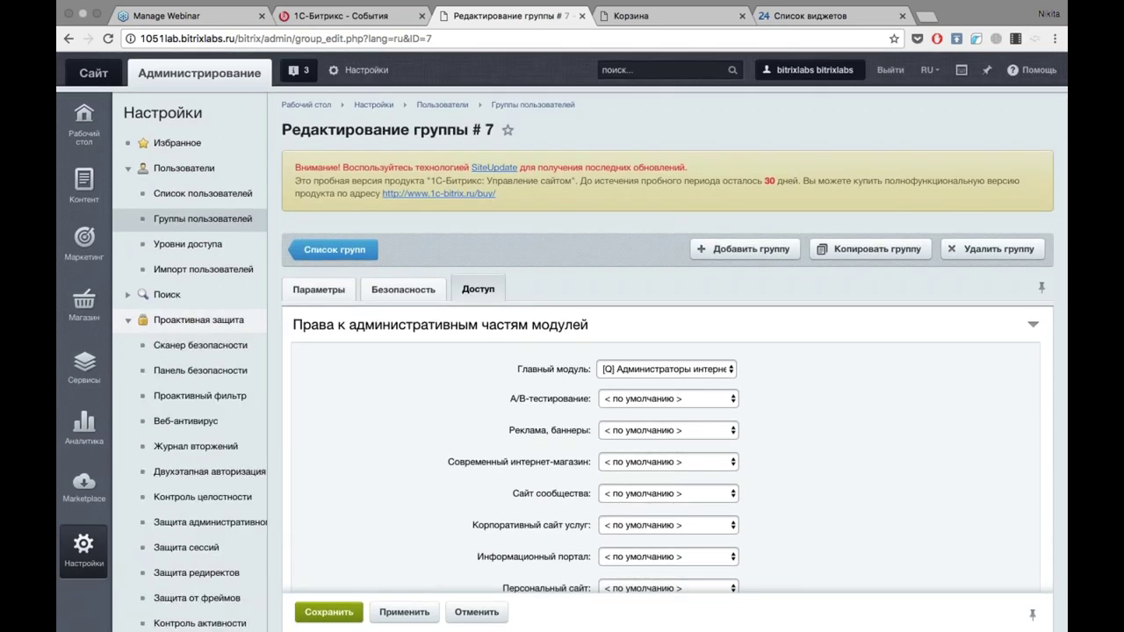
# Run the Сканер безопасности and open Панель безопасности in a new tab, showing level Начальный.
pyautogui.click(185, 348)
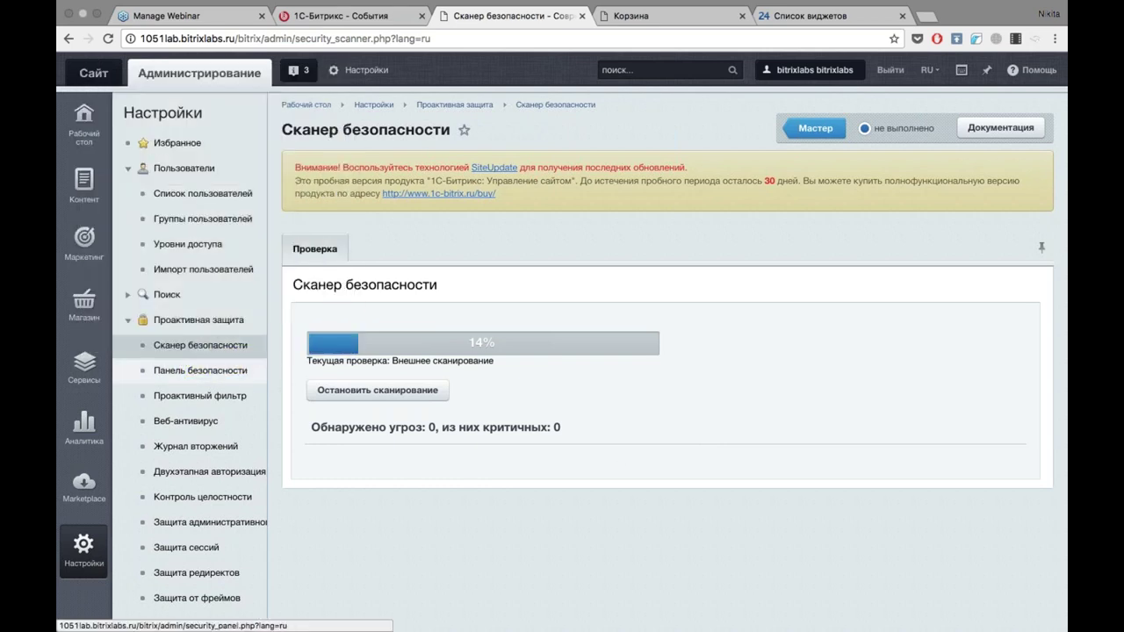
pyautogui.rightClick(183, 367)
pyautogui.click(194, 371)
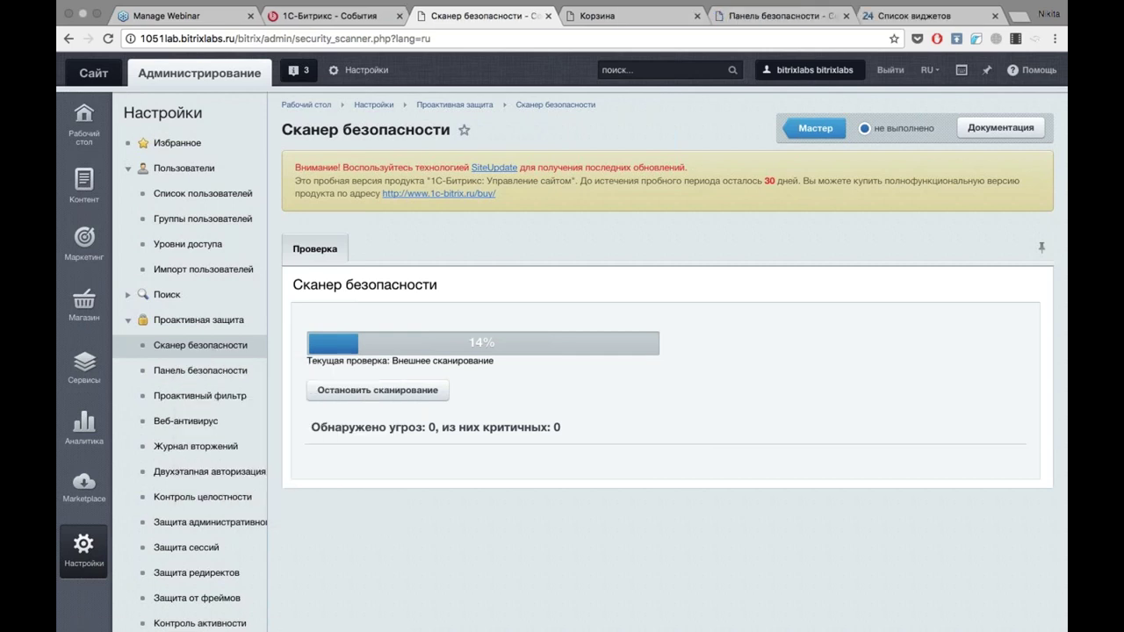
pyautogui.click(782, 14)
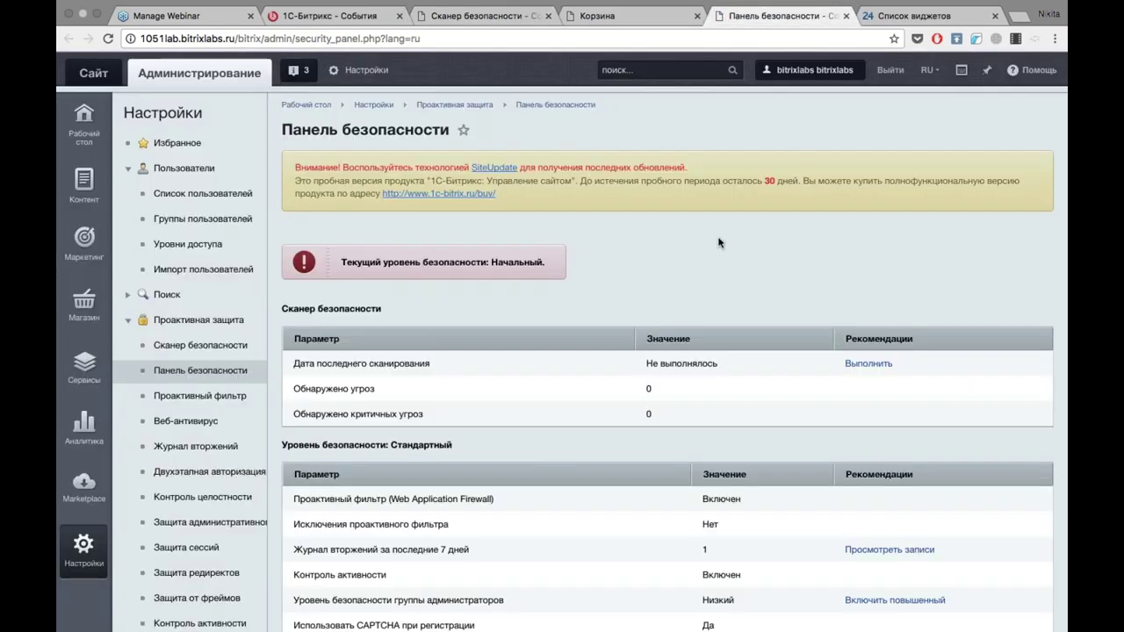
# Look over the security panel, then view scanner results: 8 threats, 4 critical, plus a memory_limit warning.
pyautogui.scroll(-3, 718, 242)
pyautogui.scroll(-3, 719, 243)
pyautogui.scroll(1, 718, 243)
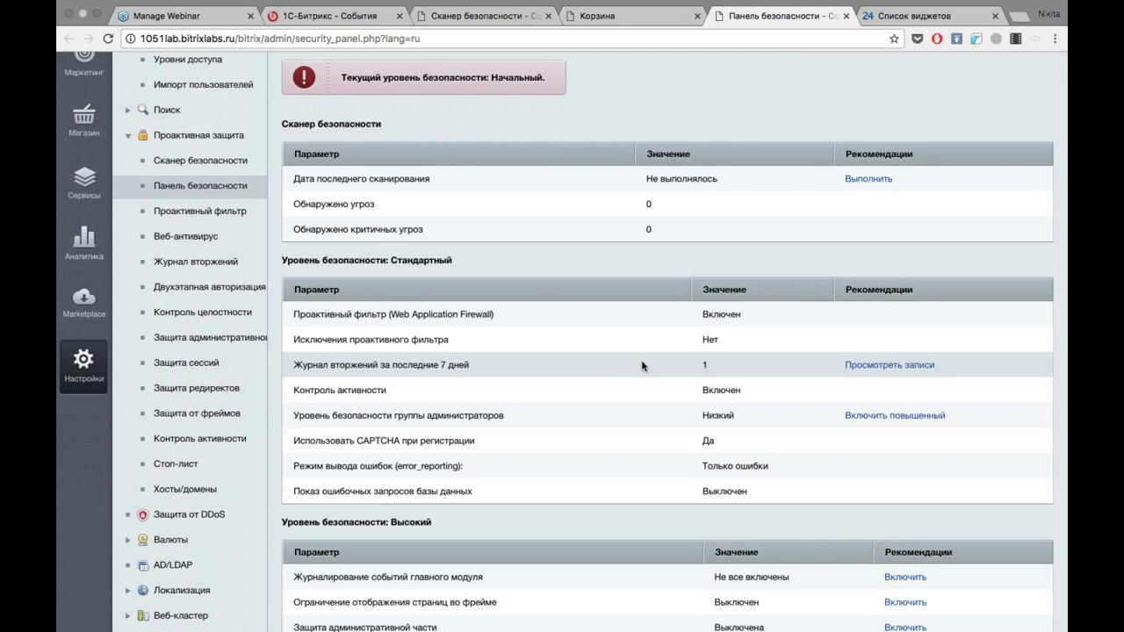
pyautogui.scroll(-3, 642, 366)
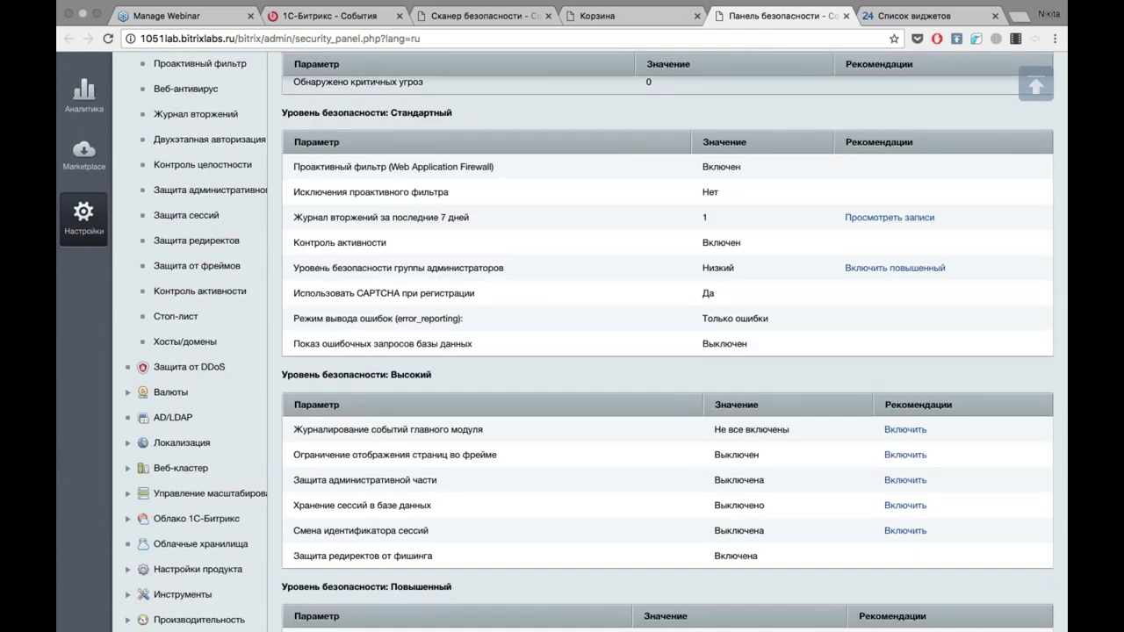
pyautogui.click(329, 16)
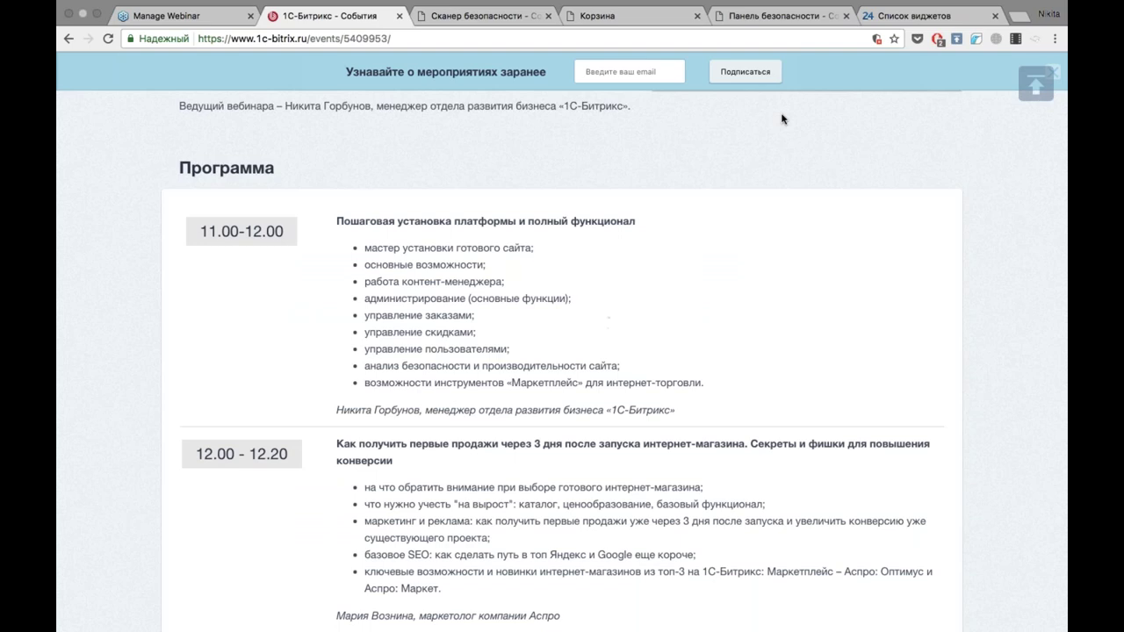
pyautogui.click(777, 35)
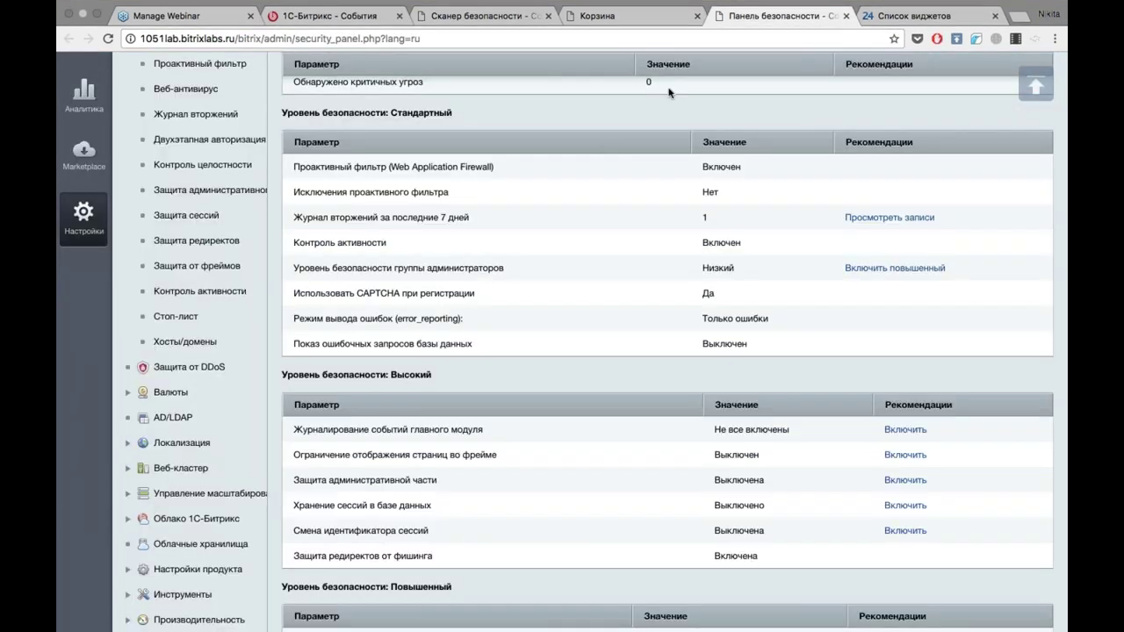
pyautogui.click(615, 16)
pyautogui.click(489, 18)
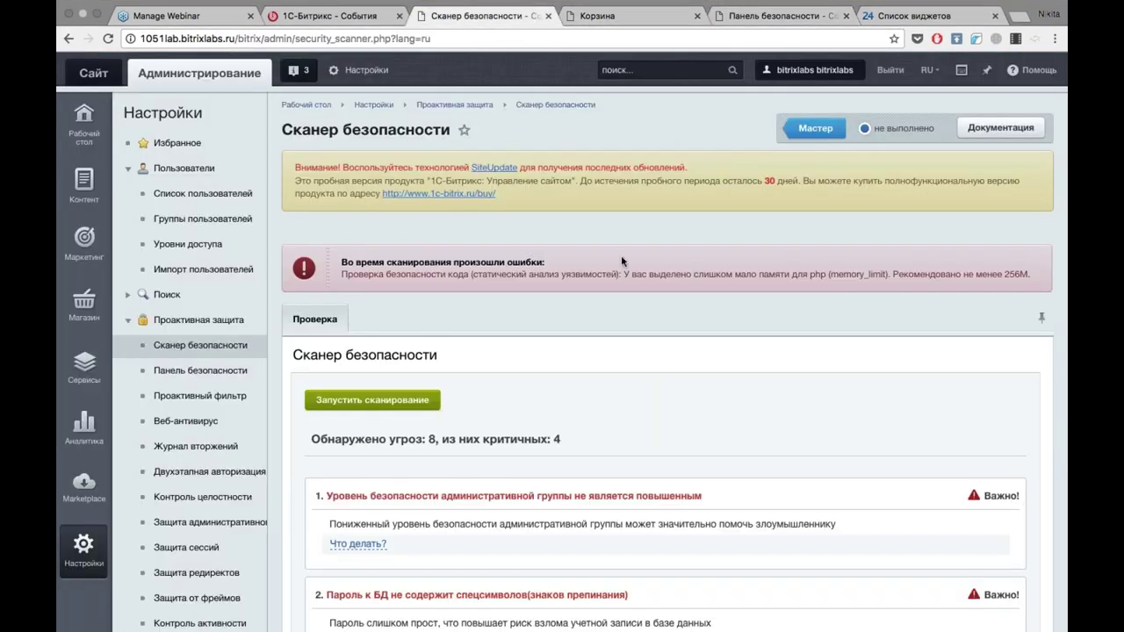
# Reveal the recommended fix for threat 1 about the admin group's security level.
pyautogui.scroll(-3, 622, 261)
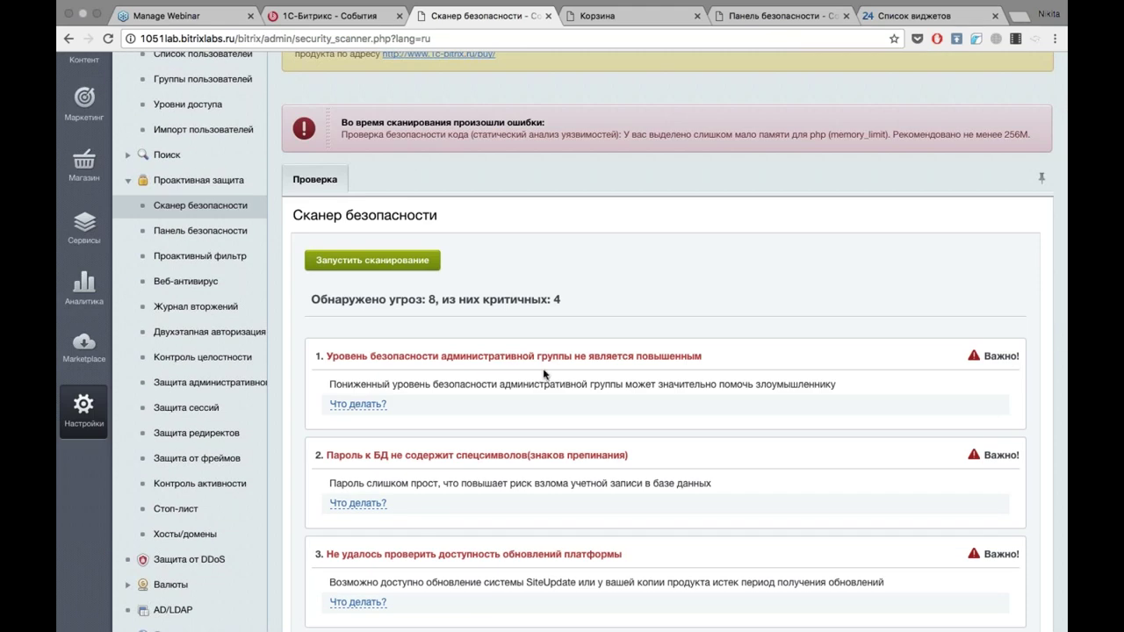
pyautogui.click(360, 405)
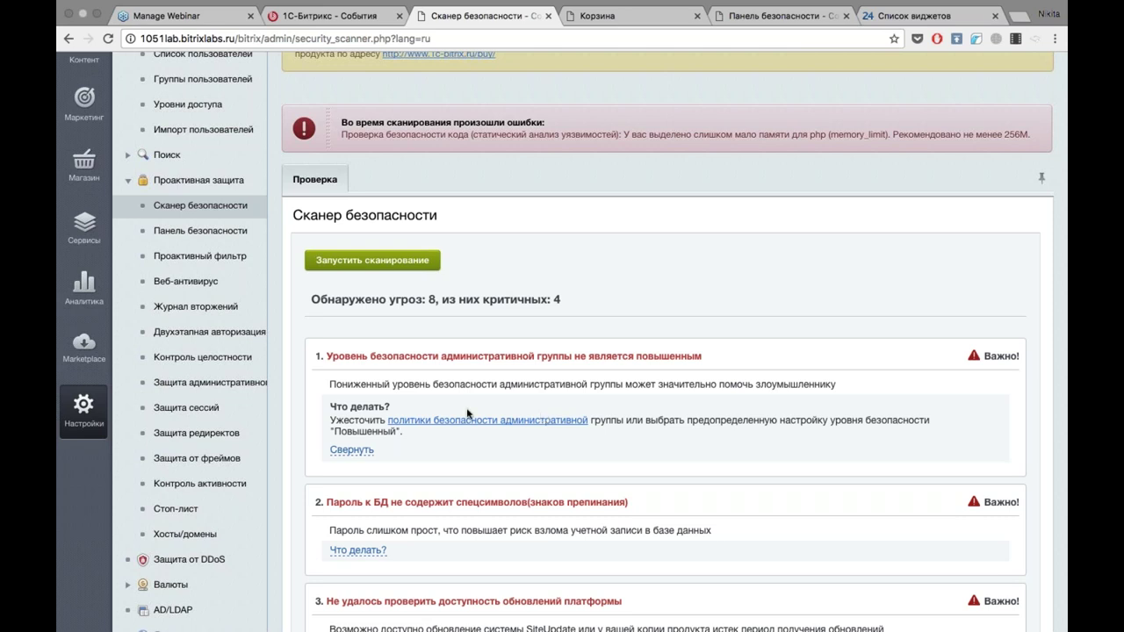
pyautogui.scroll(-5, 467, 414)
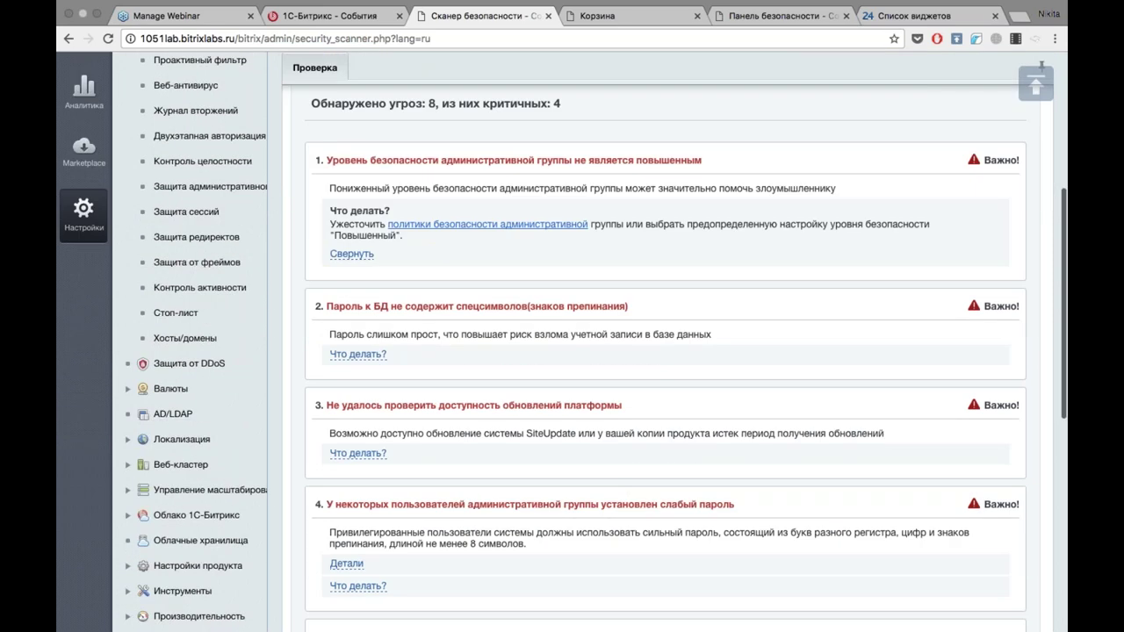
pyautogui.scroll(3, 664, 351)
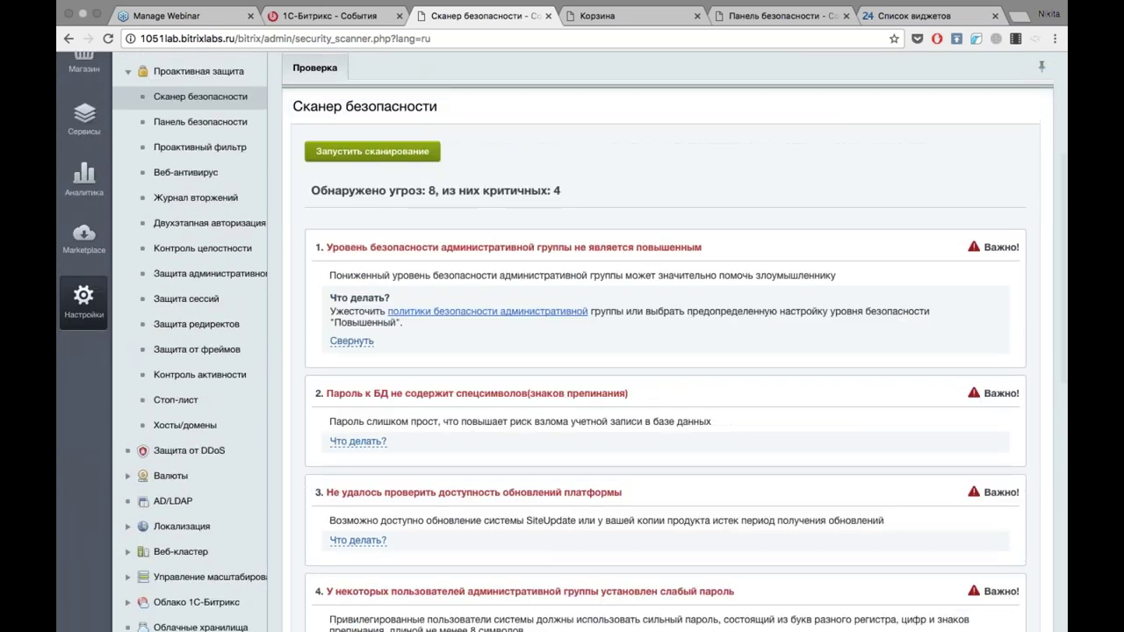
# Open the admin Marketplace section, then switch back to the shop cart tab.
pyautogui.click(83, 237)
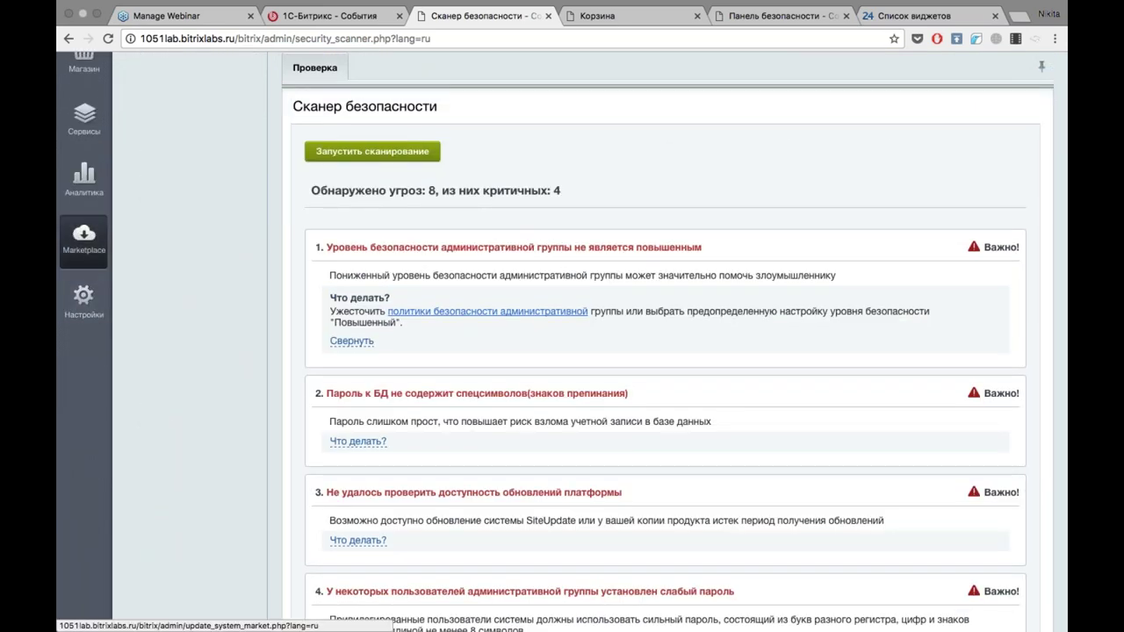
pyautogui.scroll(6, 184, 211)
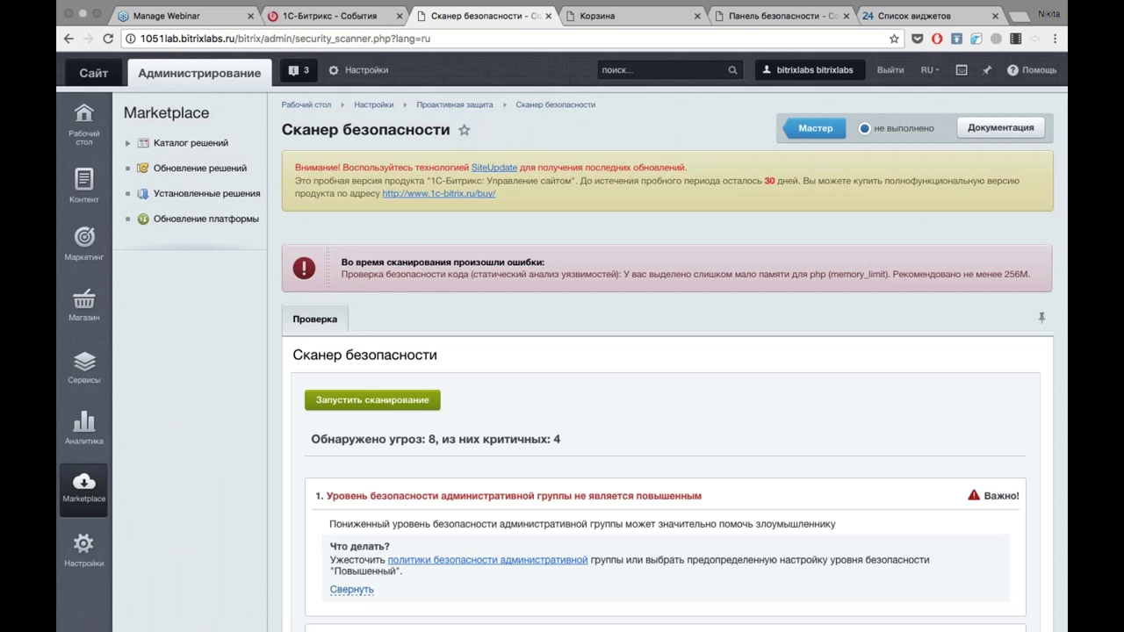
pyautogui.click(606, 16)
# Load marketplace.1c-bitrix.ru and browse the Готовые интернет-магазины catalogue.
pyautogui.click(575, 32)
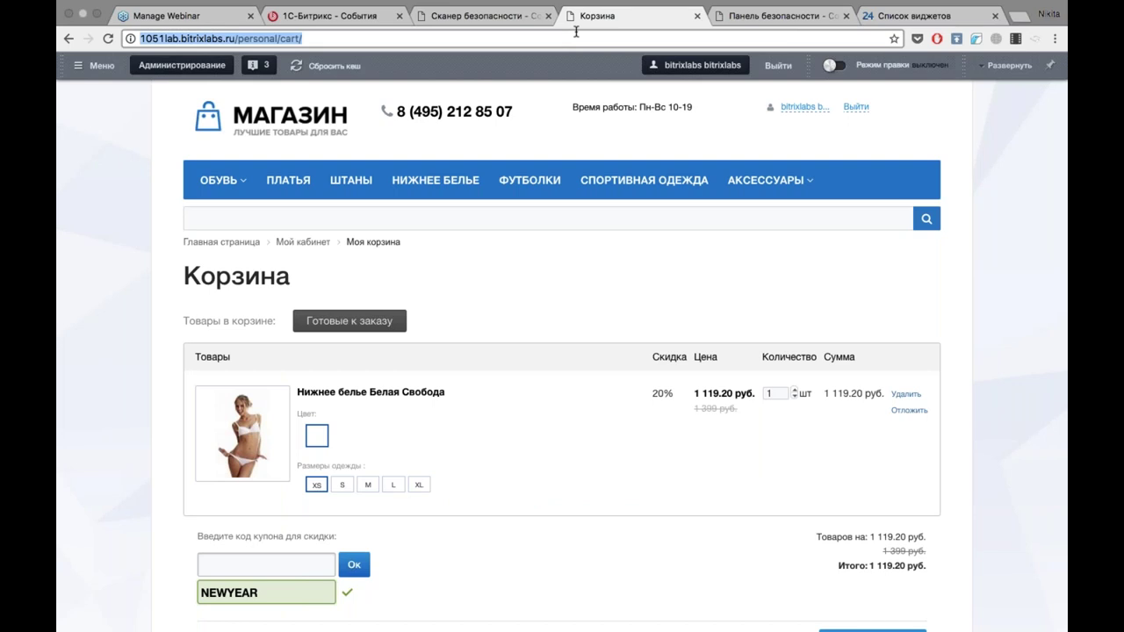
pyautogui.write('mar')
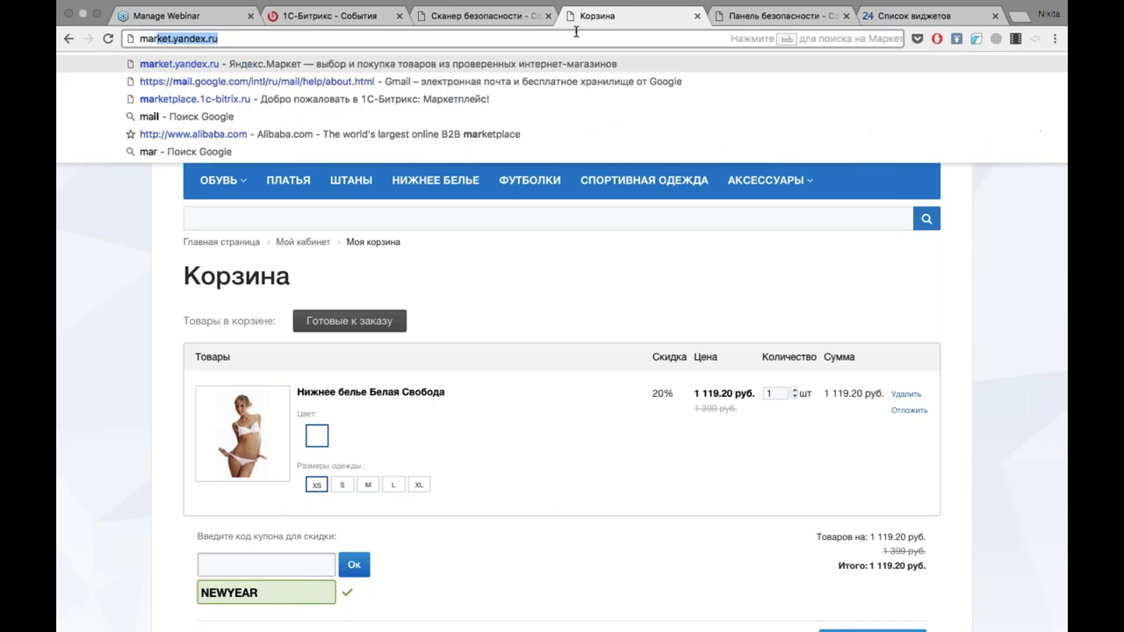
pyautogui.write('ketplace.1c-bitrix.ru')
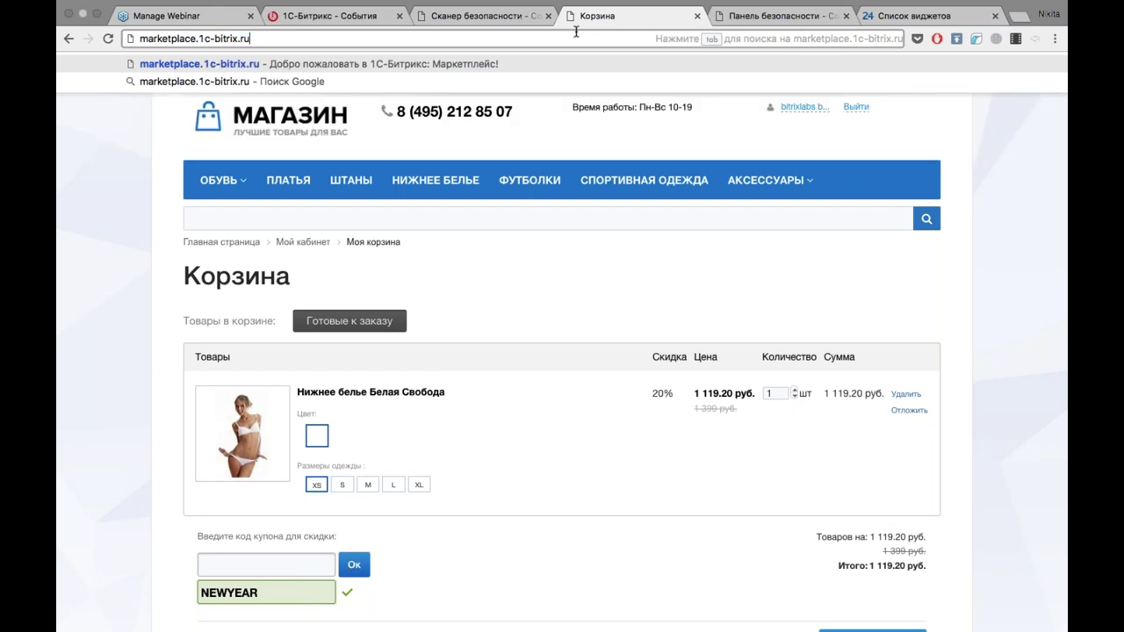
pyautogui.press('Return')
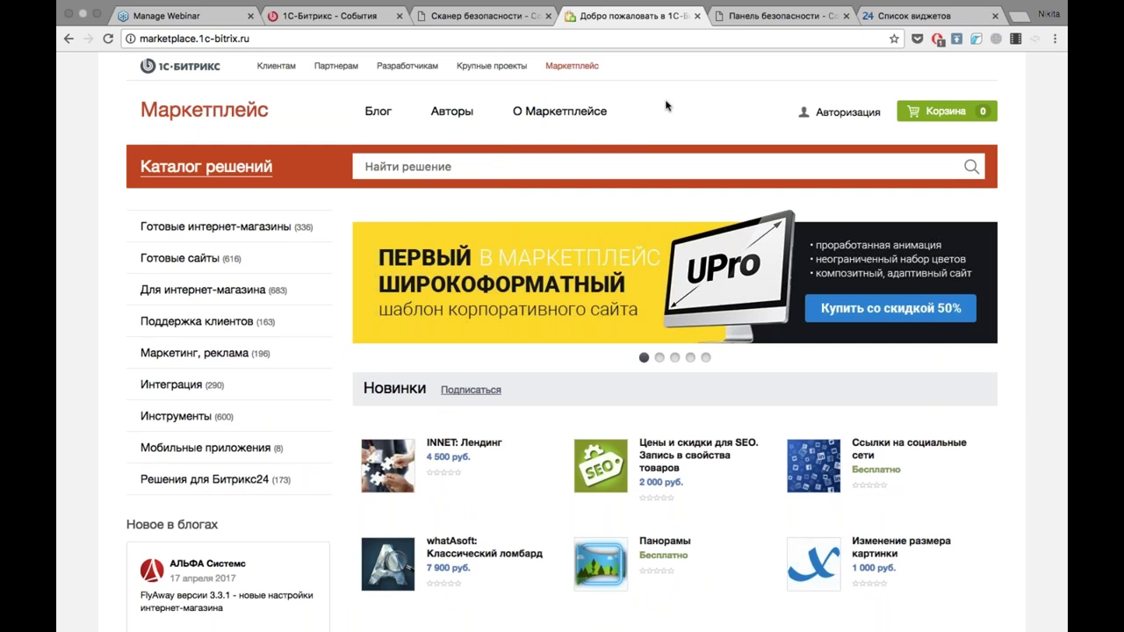
pyautogui.moveTo(287, 238)
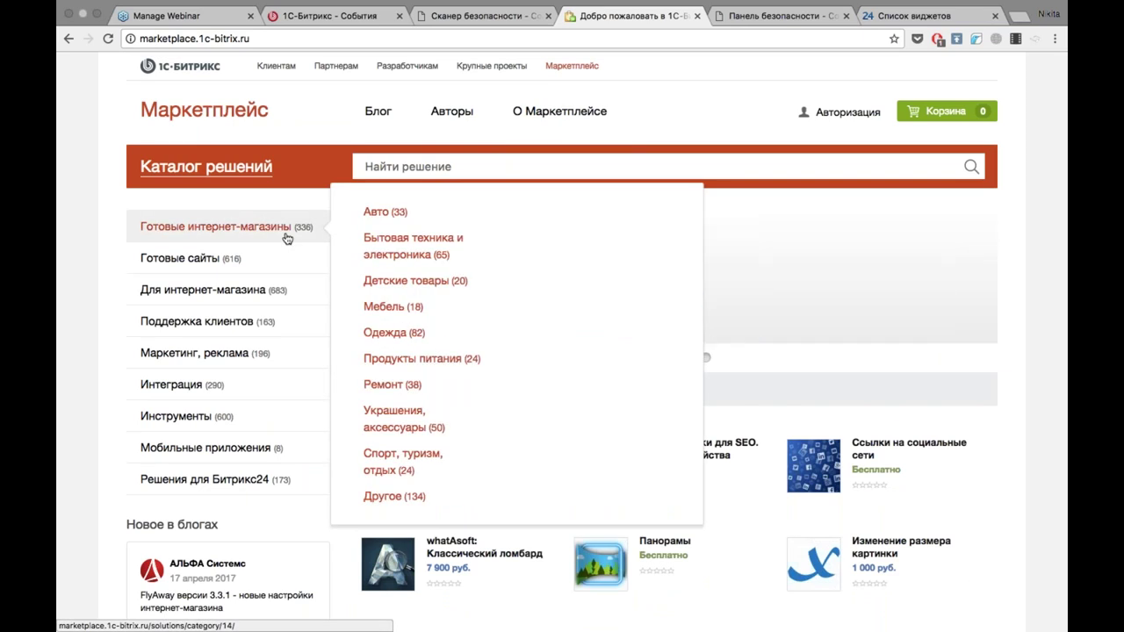
pyautogui.click(287, 238)
pyautogui.scroll(-2, 747, 286)
pyautogui.scroll(-2, 746, 285)
pyautogui.scroll(3, 746, 285)
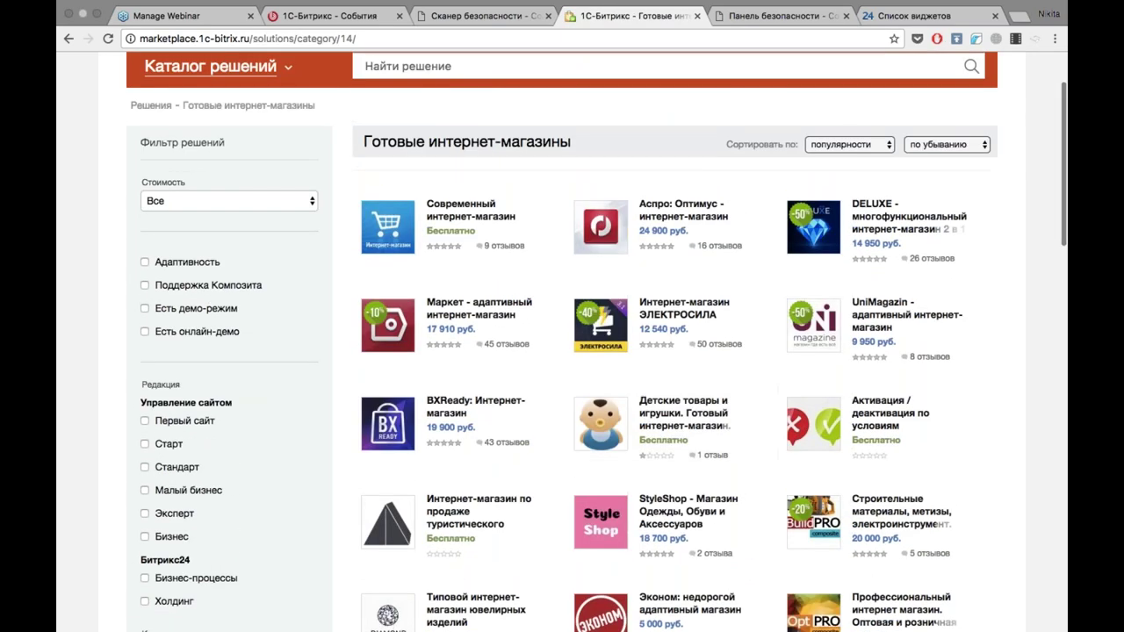
# View the Современный интернет-магазин product page and return to the store list.
pyautogui.click(450, 209)
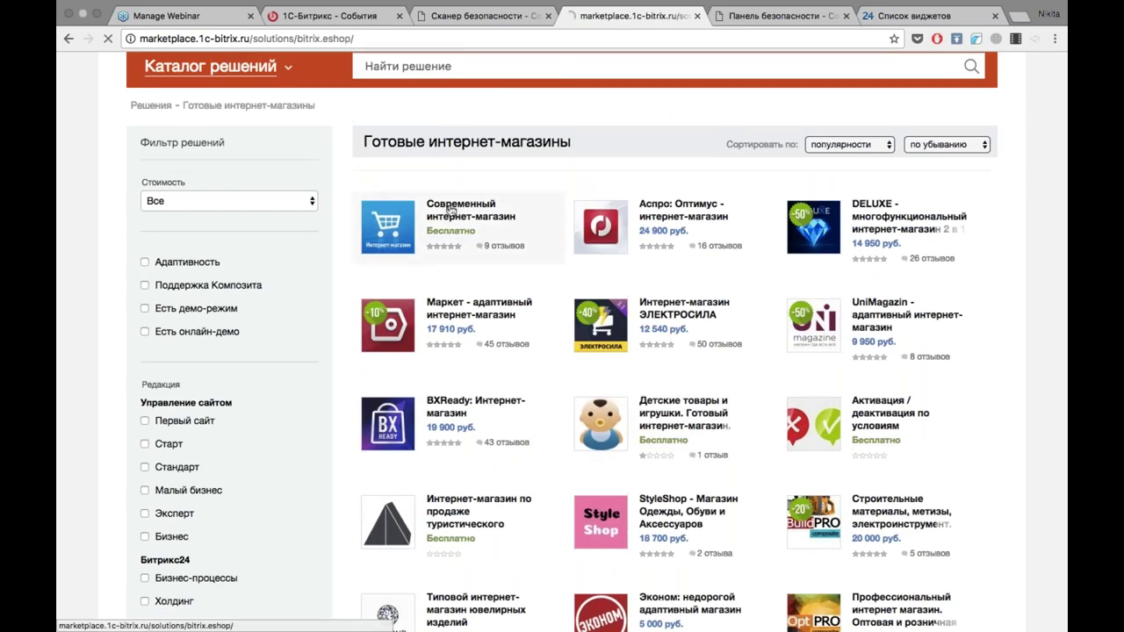
pyautogui.scroll(-3, 450, 210)
pyautogui.scroll(2, 451, 211)
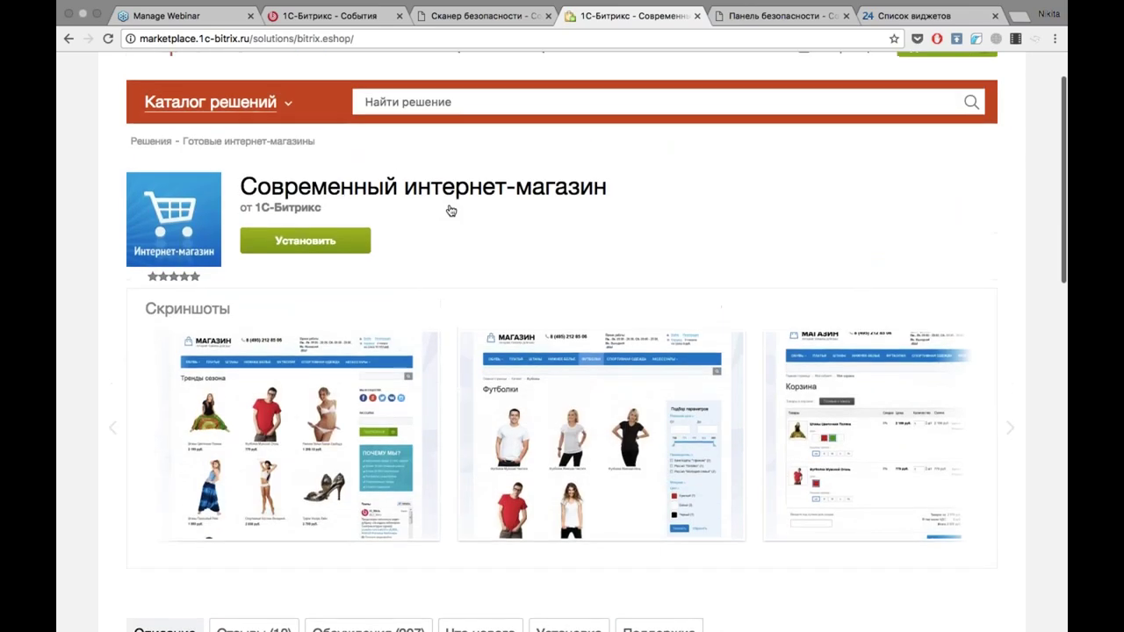
pyautogui.click(69, 38)
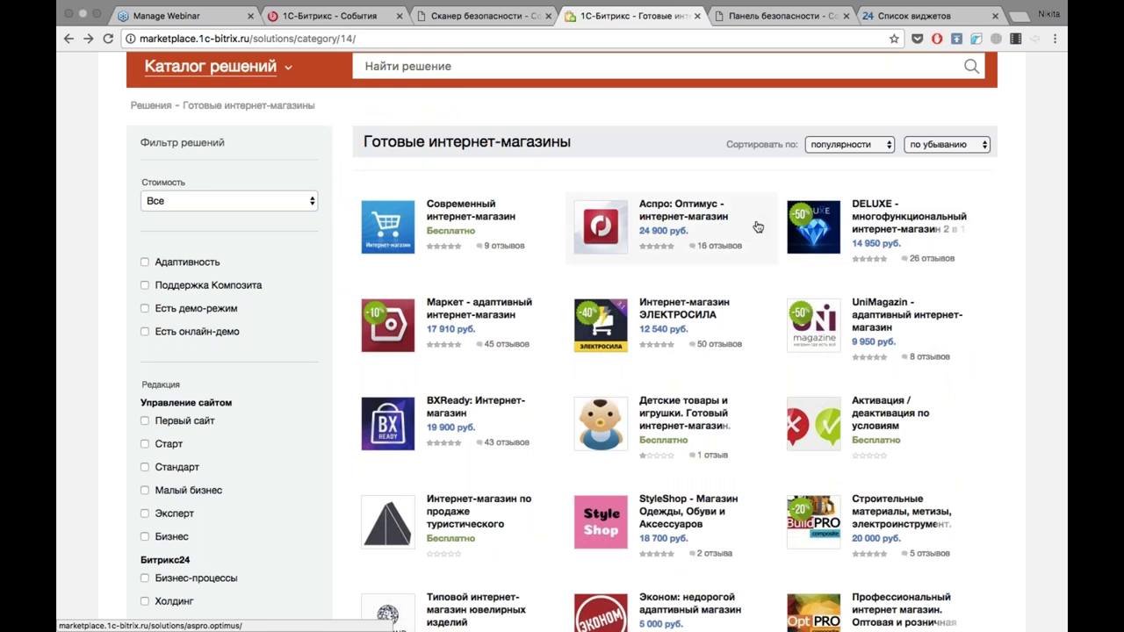
# Check the webinar events page, then return to the ready-made stores catalogue.
pyautogui.click(378, 18)
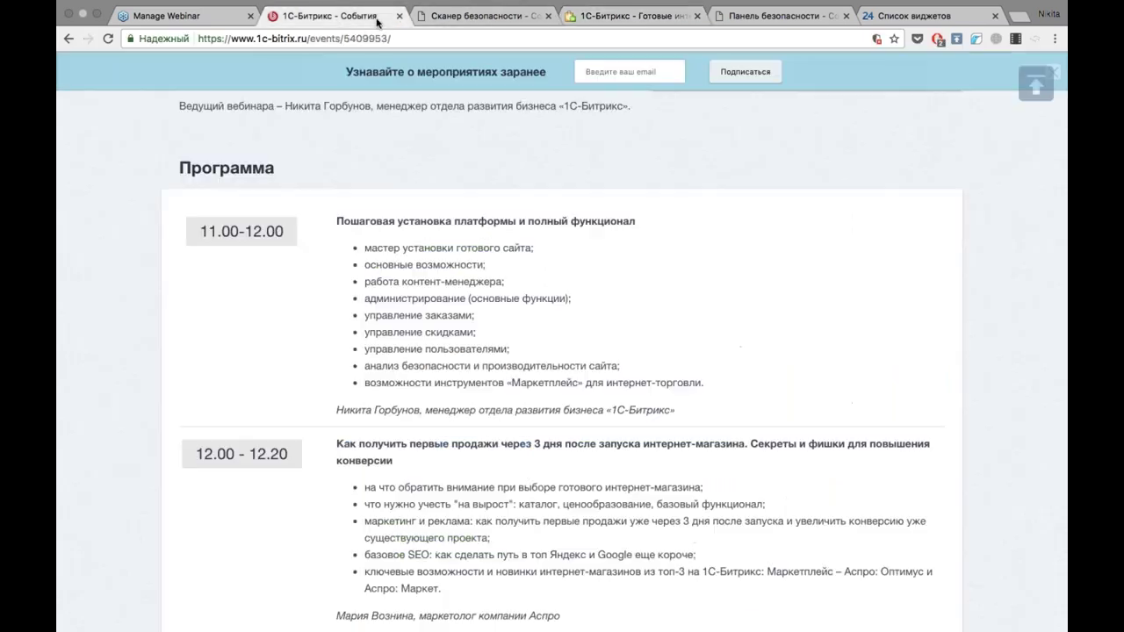
pyautogui.scroll(-1, 562, 351)
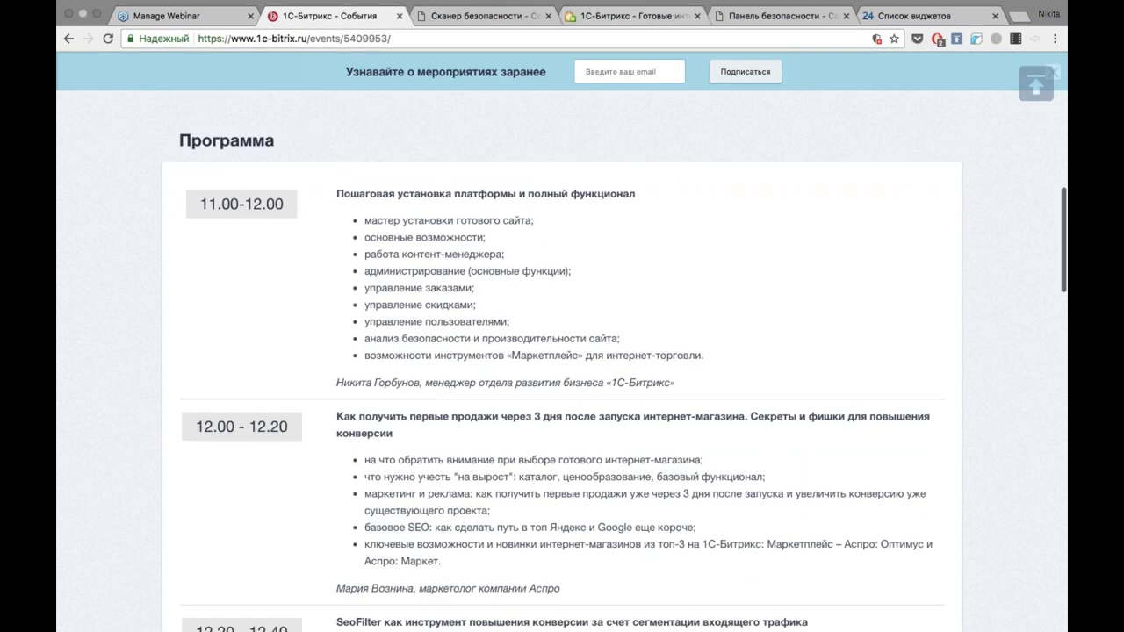
pyautogui.click(632, 16)
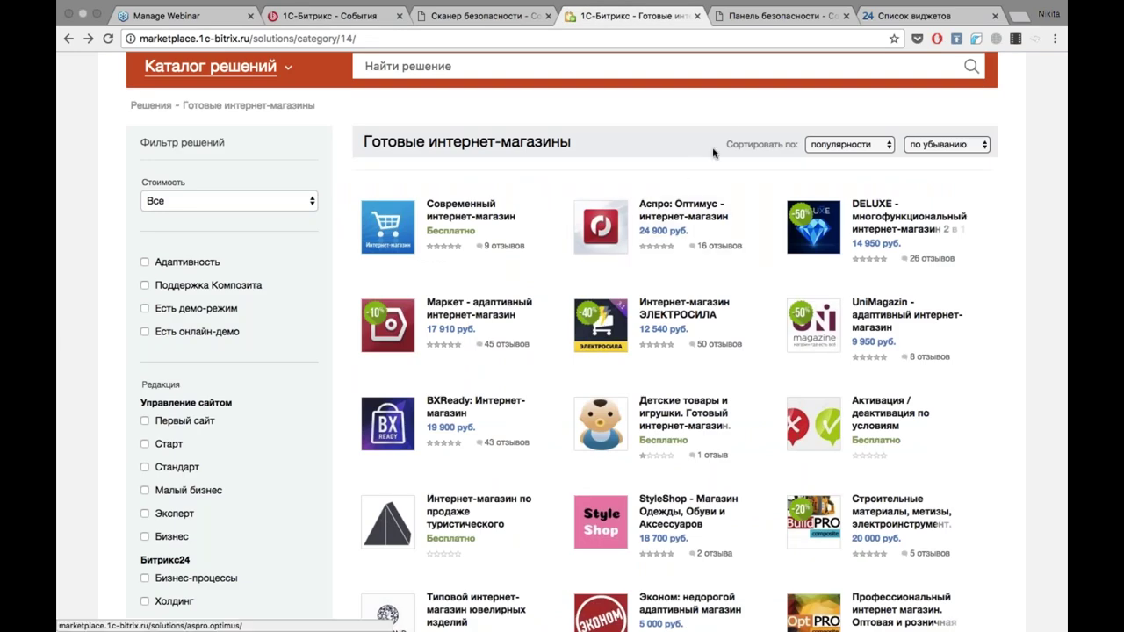
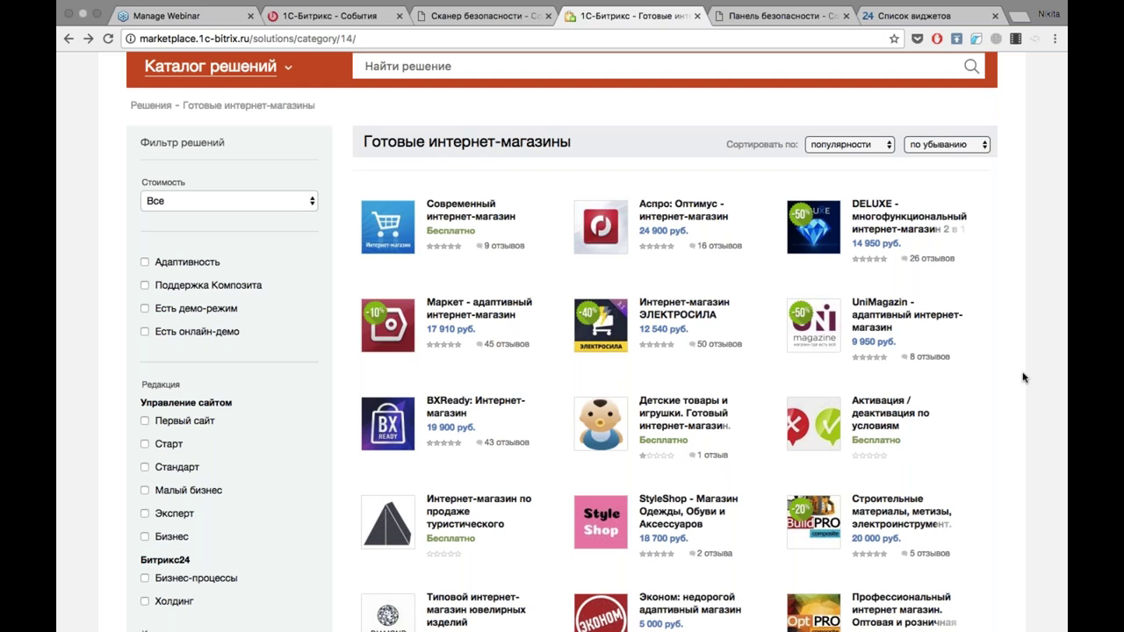
# Scroll the Готовые интернет-магазины list, then switch to the Каталог решений catalogue.
pyautogui.scroll(-5, 703, 428)
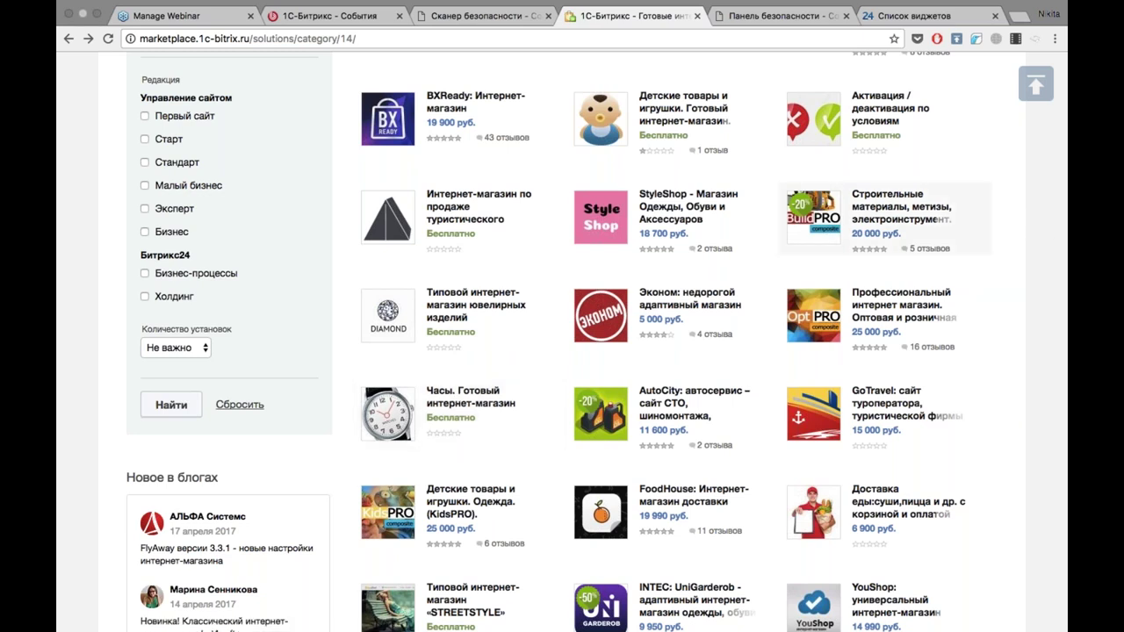
pyautogui.scroll(5, 163, 139)
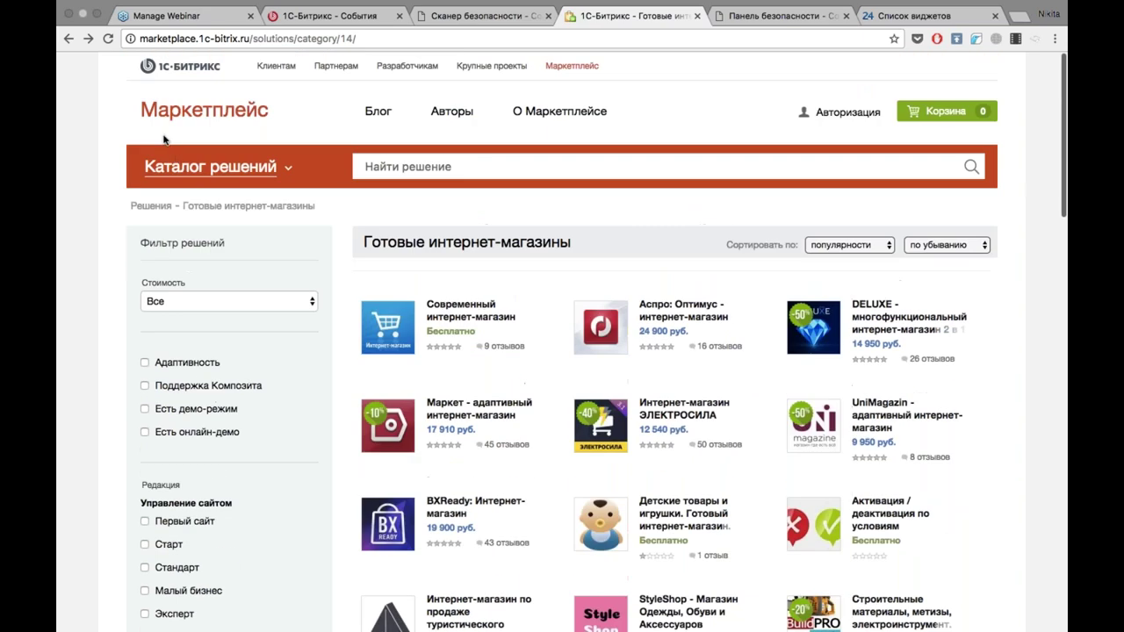
pyautogui.click(206, 173)
# Open the Для интернет-магазина category and browse modules like Excel/CSV import, Grupper and Boxberry.
pyautogui.moveTo(206, 173)
pyautogui.click(201, 268)
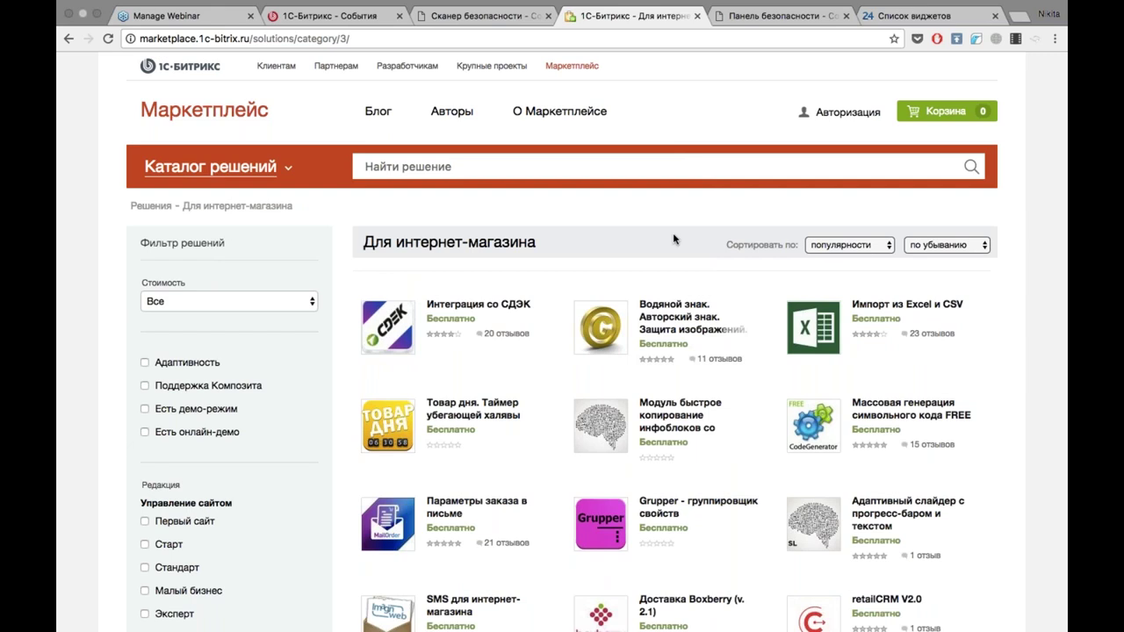
pyautogui.scroll(-3, 406, 295)
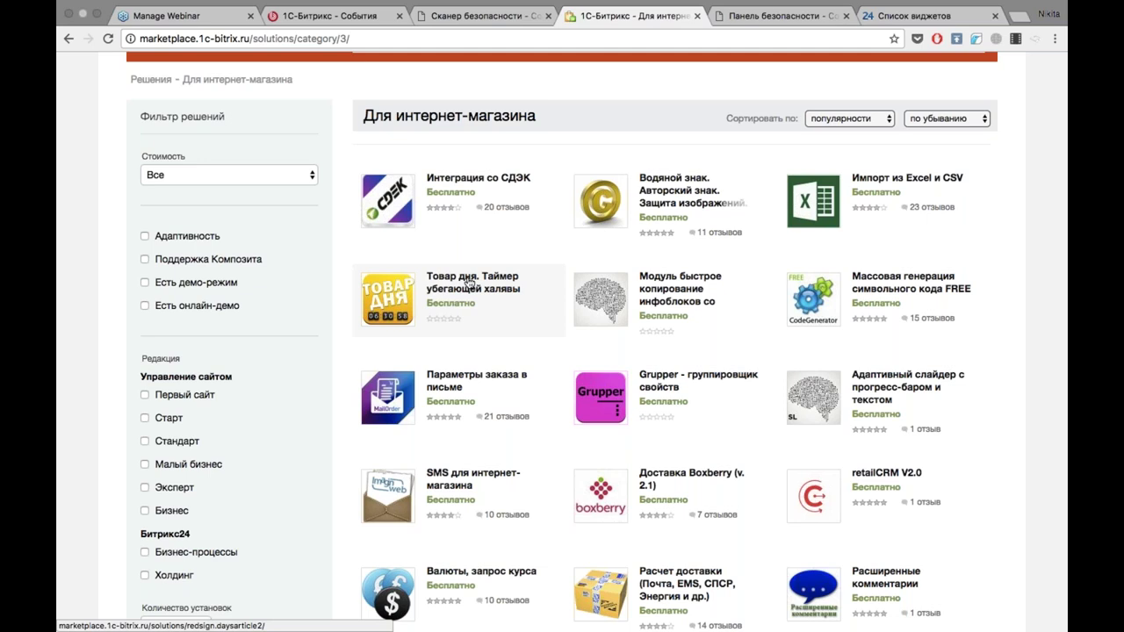
pyautogui.scroll(-5, 470, 281)
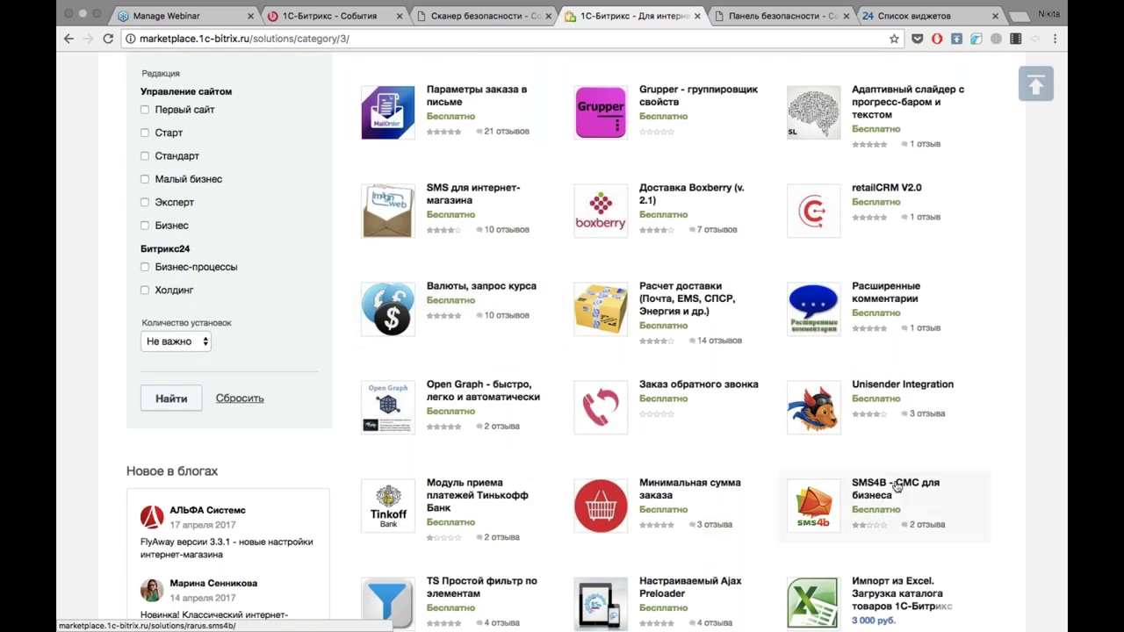
pyautogui.scroll(-4, 562, 351)
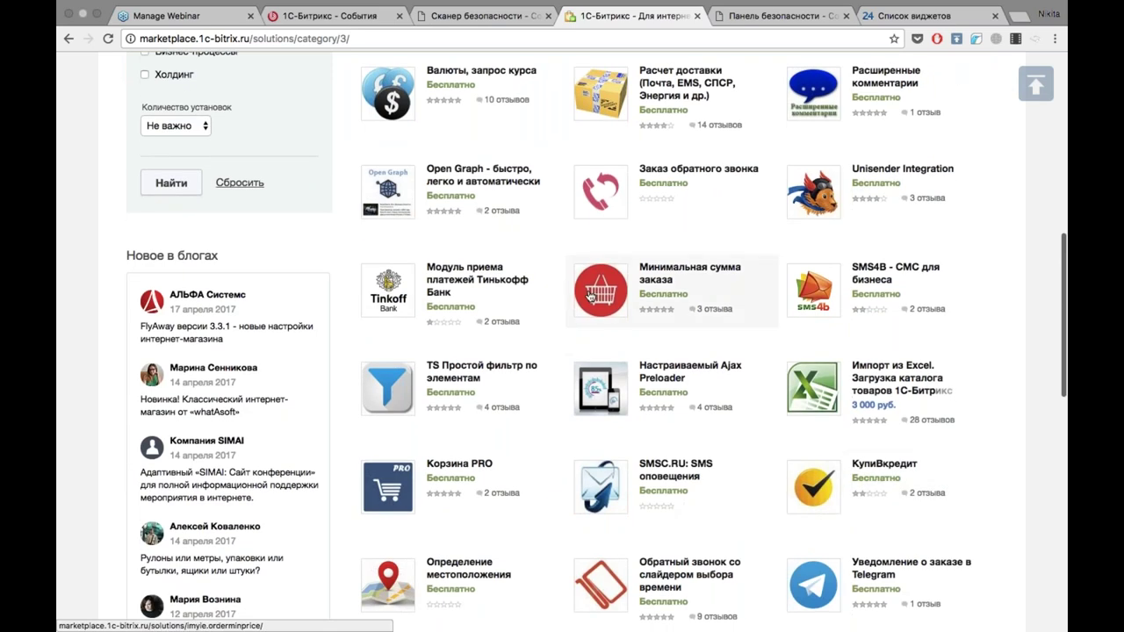
pyautogui.scroll(-3, 445, 275)
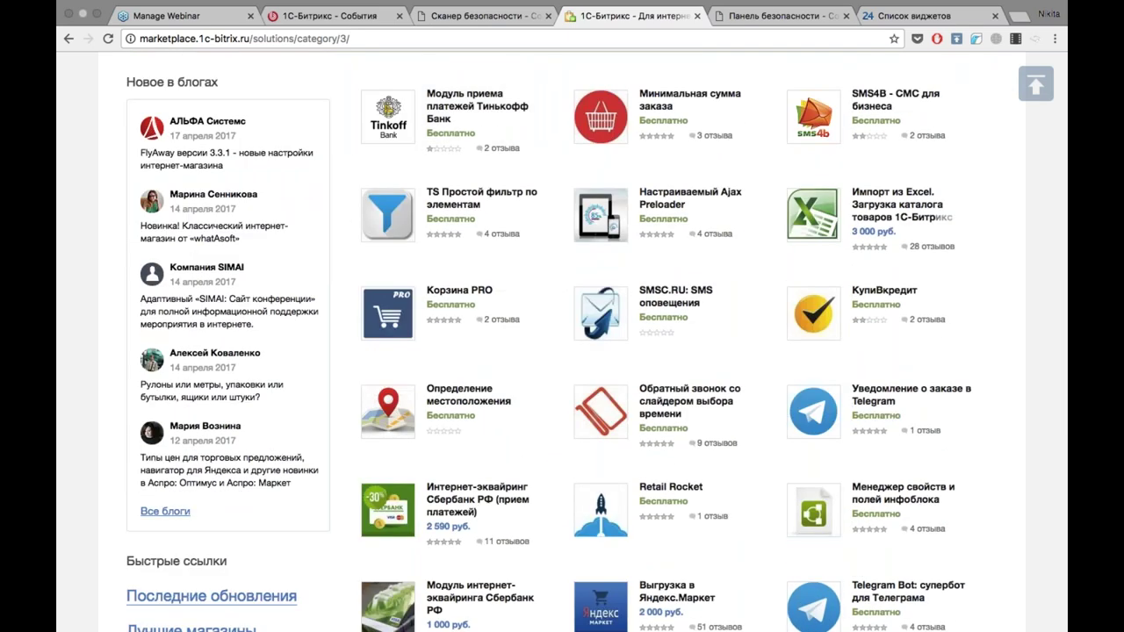
pyautogui.scroll(-5, 562, 351)
pyautogui.scroll(20, 562, 352)
pyautogui.scroll(-1, 562, 351)
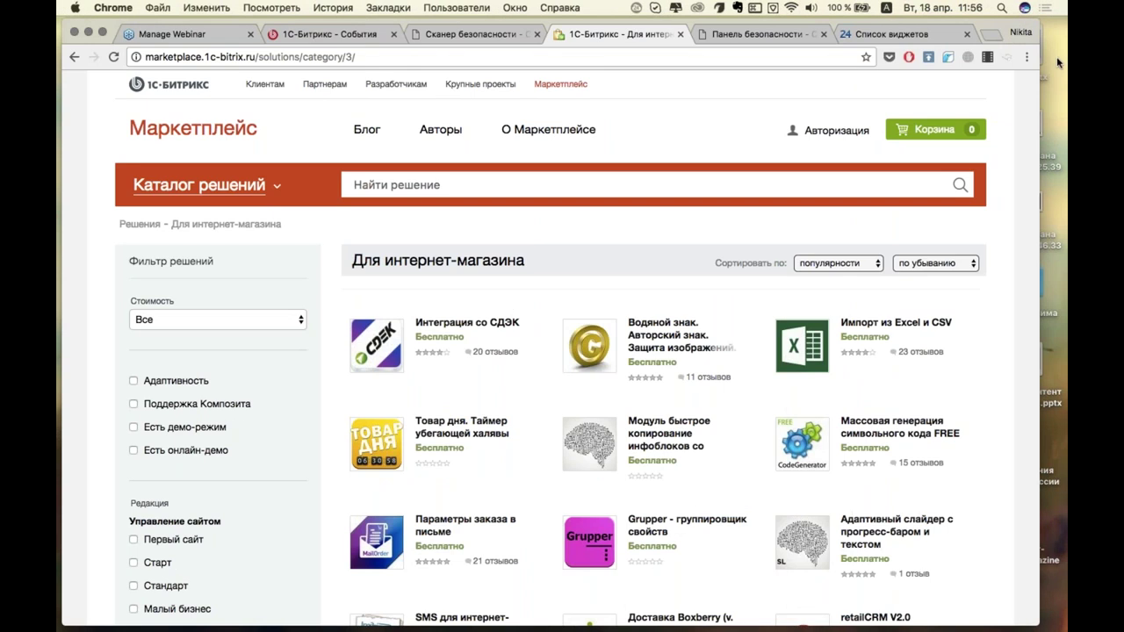
pyautogui.click(1059, 53)
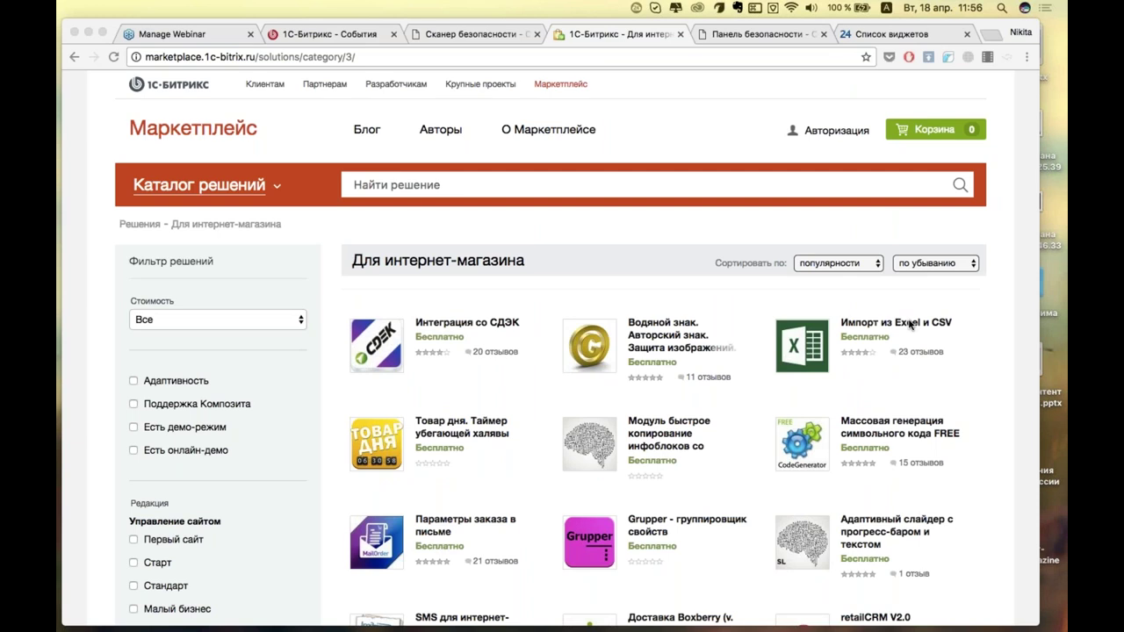
# Load the bitrix24.ru site in the browser.
pyautogui.click(476, 56)
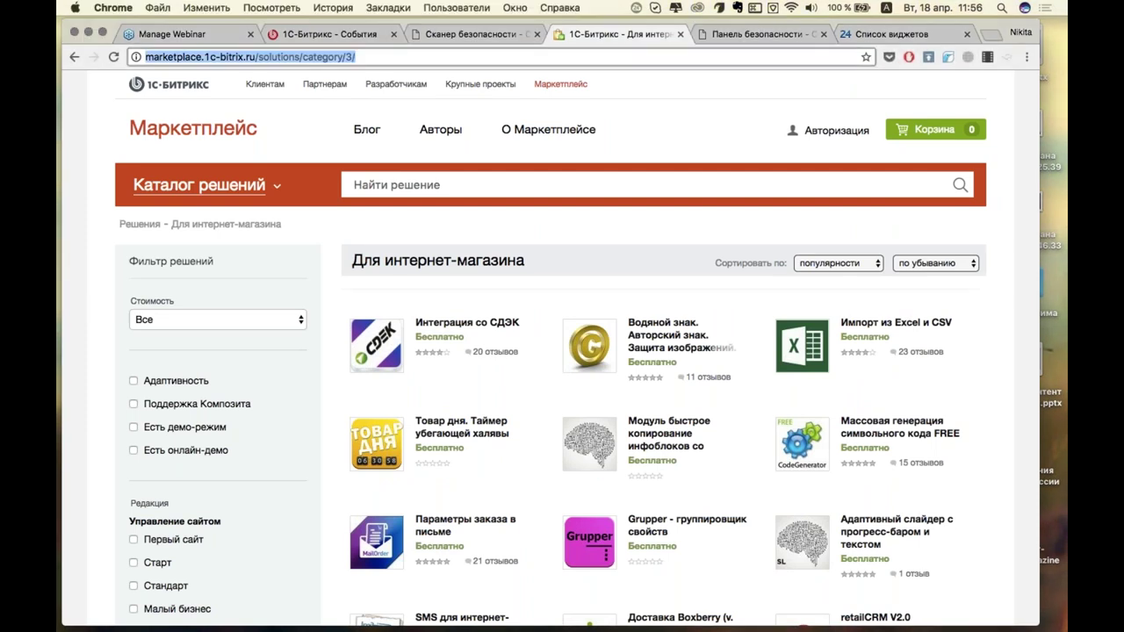
pyautogui.write('bitrix24.ru')
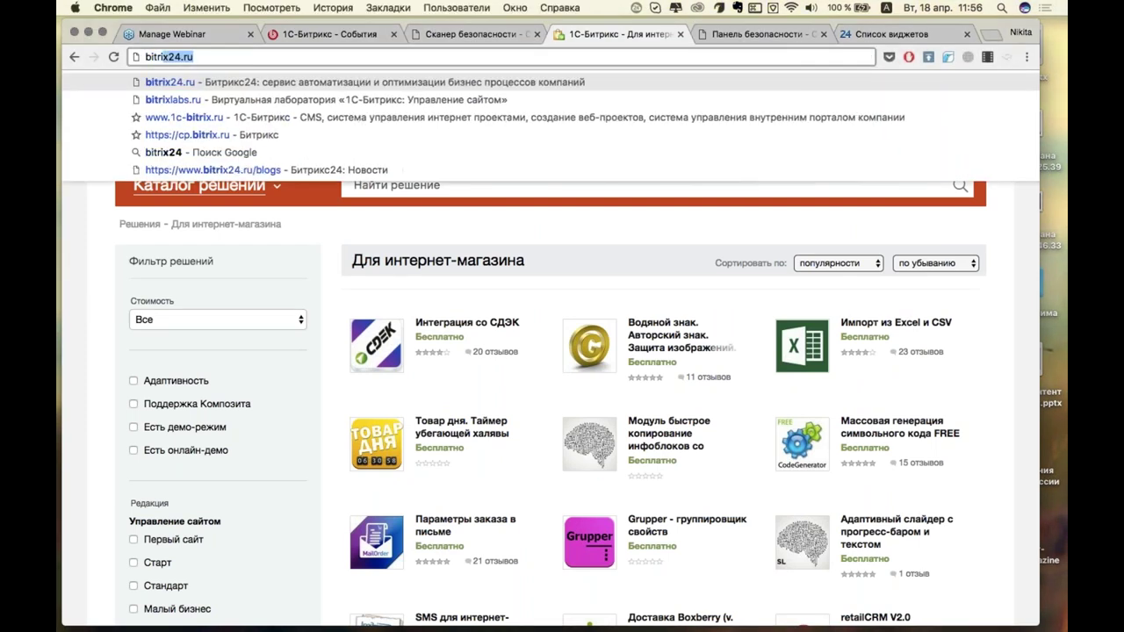
pyautogui.press('Return')
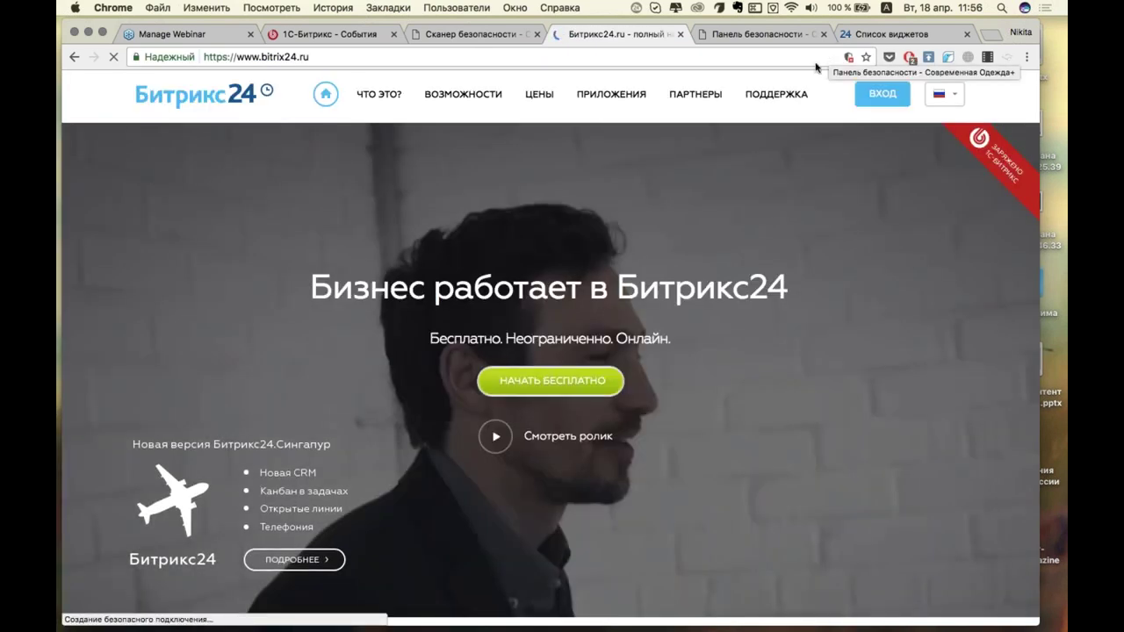
# Scroll the Bitrix24 homepage down to the footer and reload the page.
pyautogui.scroll(-3, 712, 318)
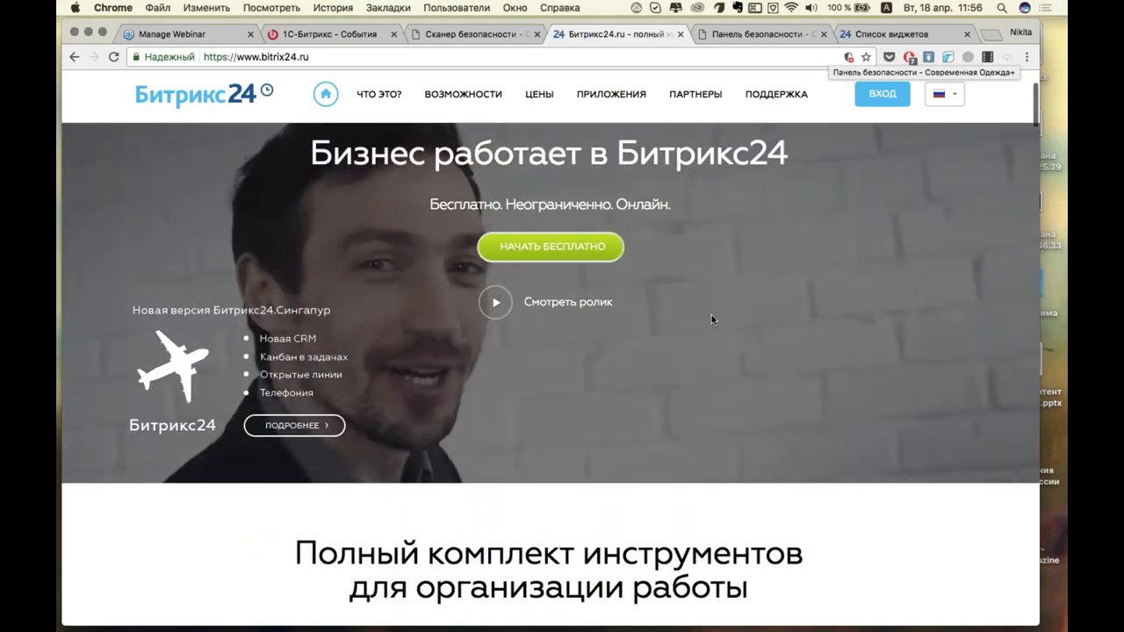
pyautogui.scroll(-1, 711, 315)
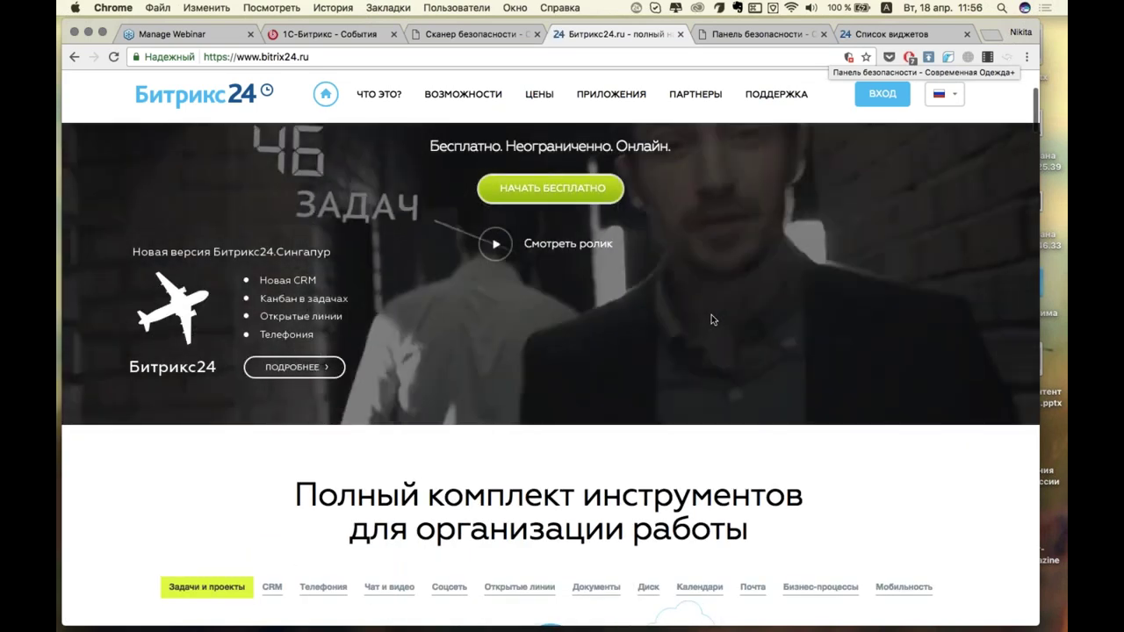
pyautogui.scroll(2, 712, 314)
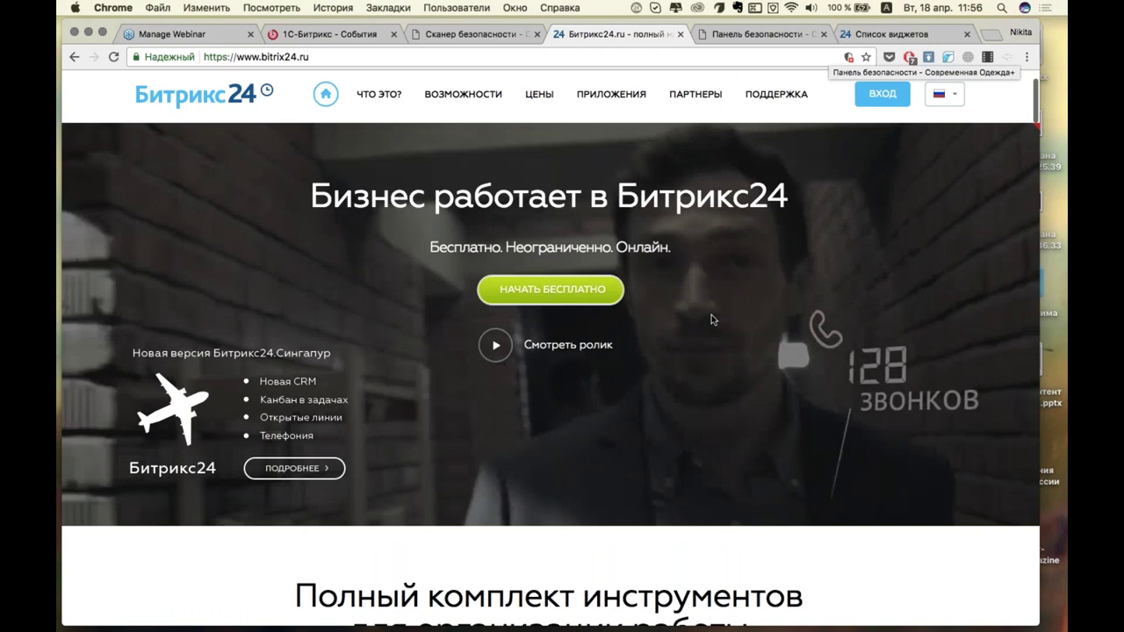
pyautogui.scroll(-2, 711, 314)
pyautogui.scroll(-5, 711, 314)
pyautogui.scroll(-1, 711, 318)
pyautogui.scroll(-9, 712, 320)
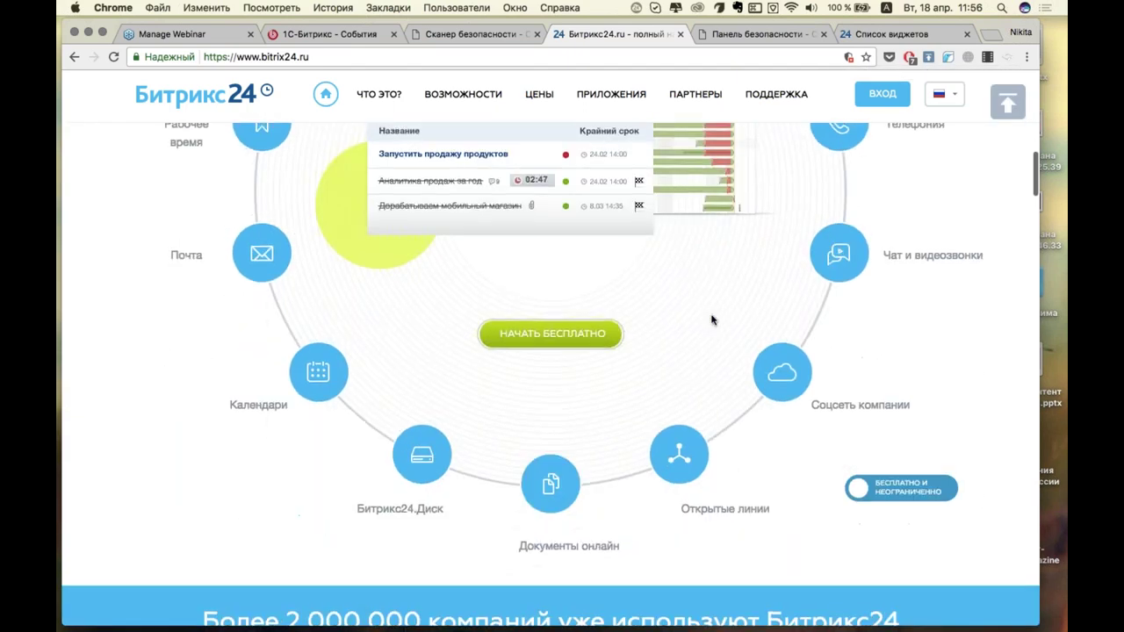
pyautogui.scroll(-6, 711, 320)
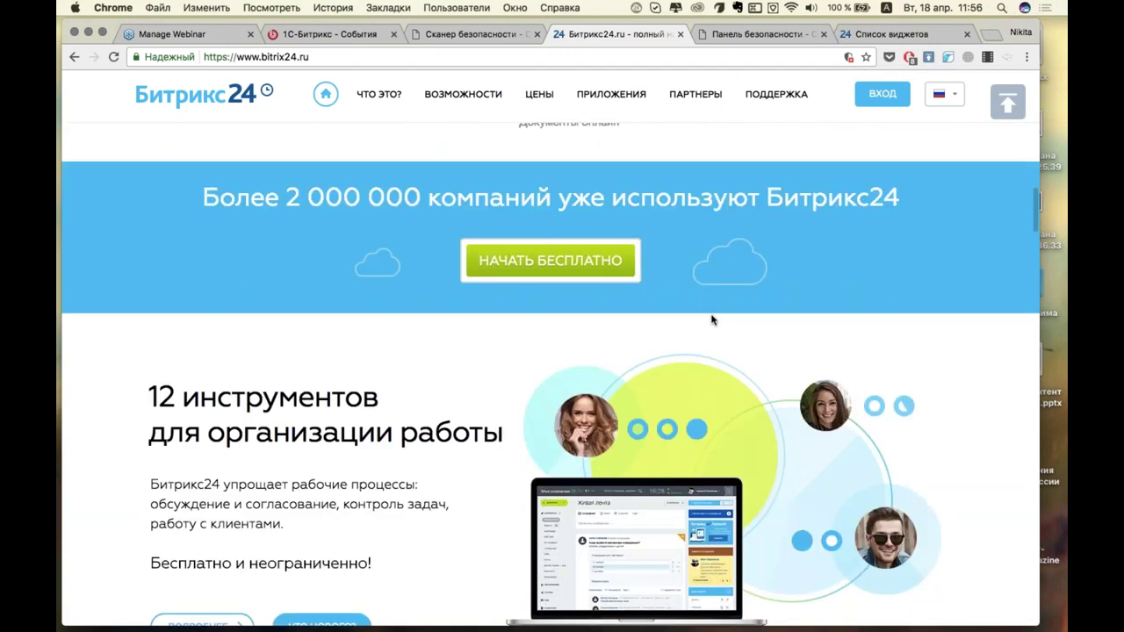
pyautogui.scroll(-20, 711, 320)
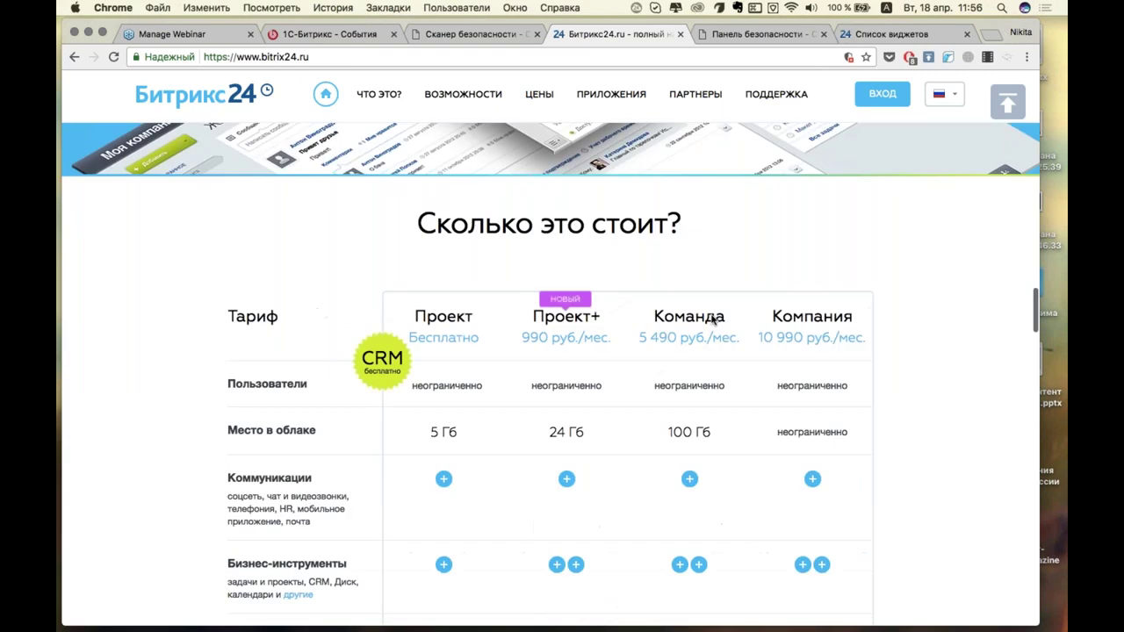
pyautogui.scroll(-20, 711, 320)
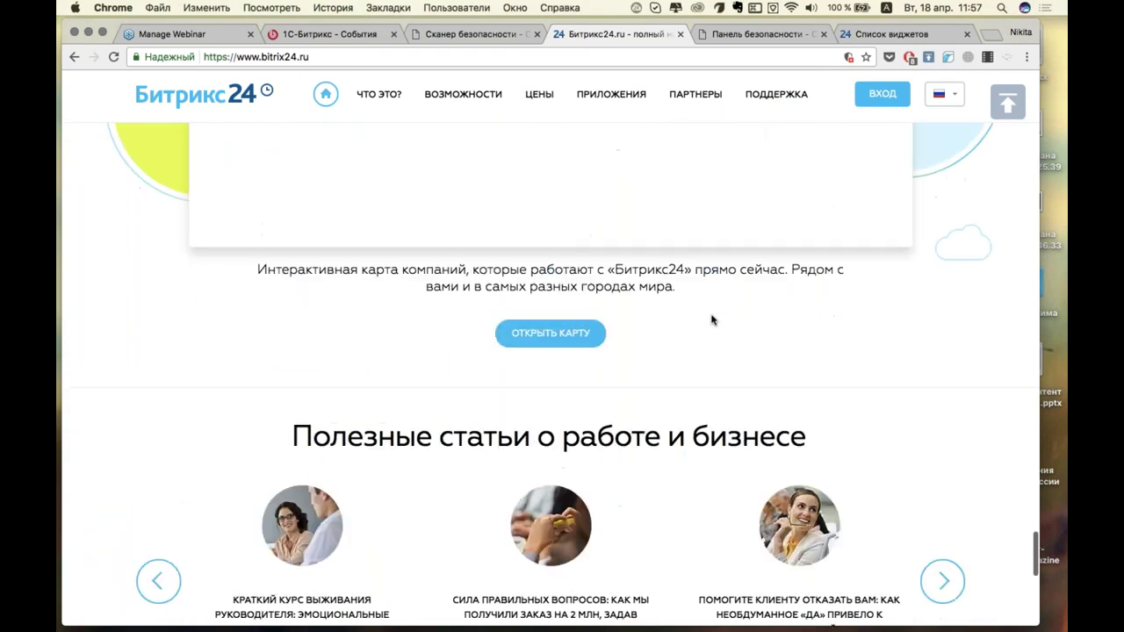
pyautogui.press('super+r')
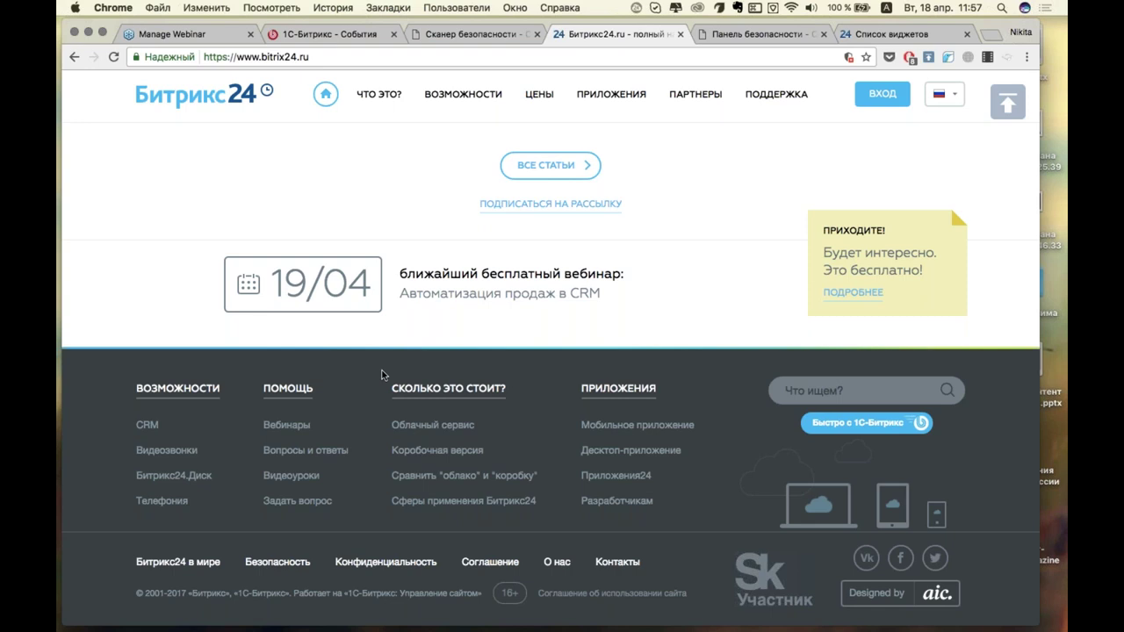
# Go to Вебинары, scroll to past webinars and expand «Открытые линии: коммуникации с клиентами».
pyautogui.click(279, 430)
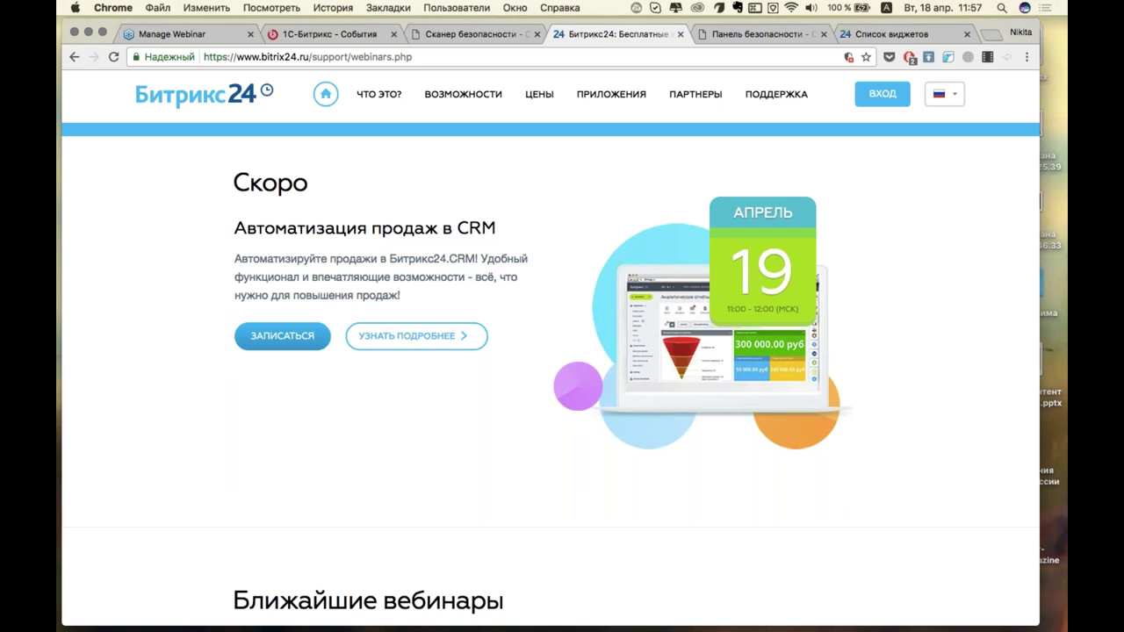
pyautogui.scroll(-5, 550, 374)
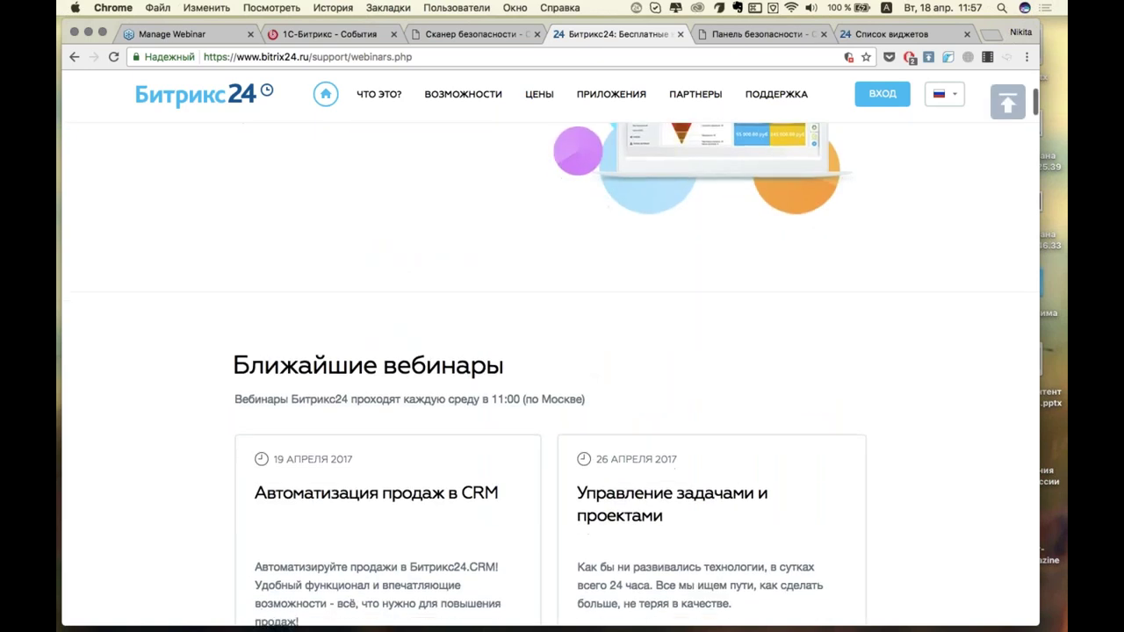
pyautogui.scroll(-3, 550, 369)
pyautogui.scroll(3, 549, 368)
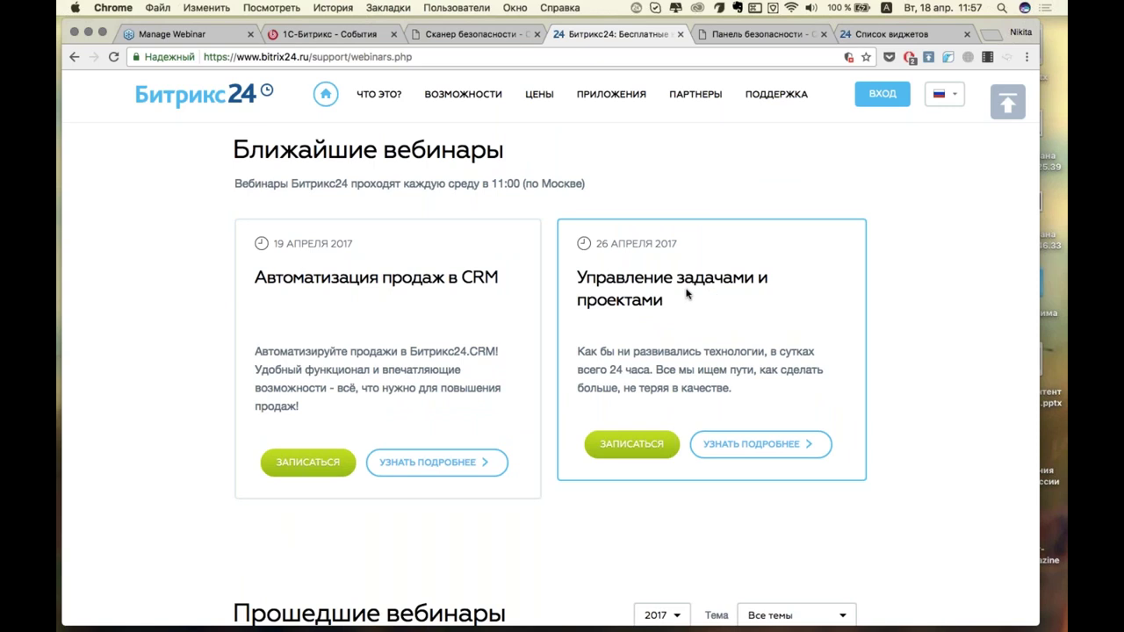
pyautogui.scroll(-1, 686, 293)
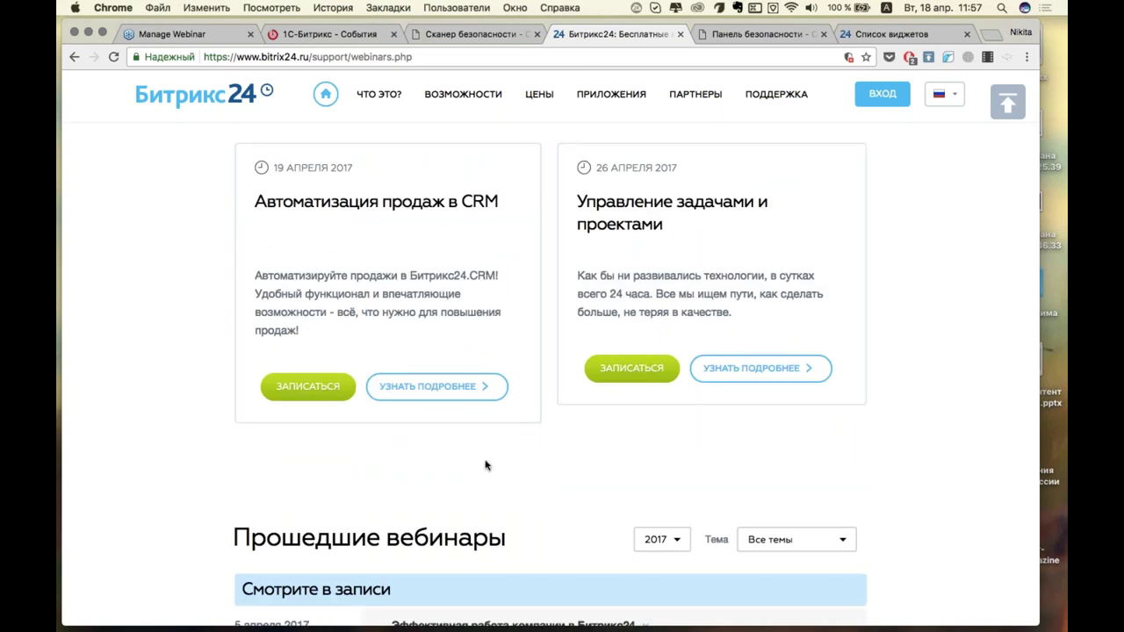
pyautogui.scroll(-2, 527, 419)
pyautogui.scroll(2, 597, 335)
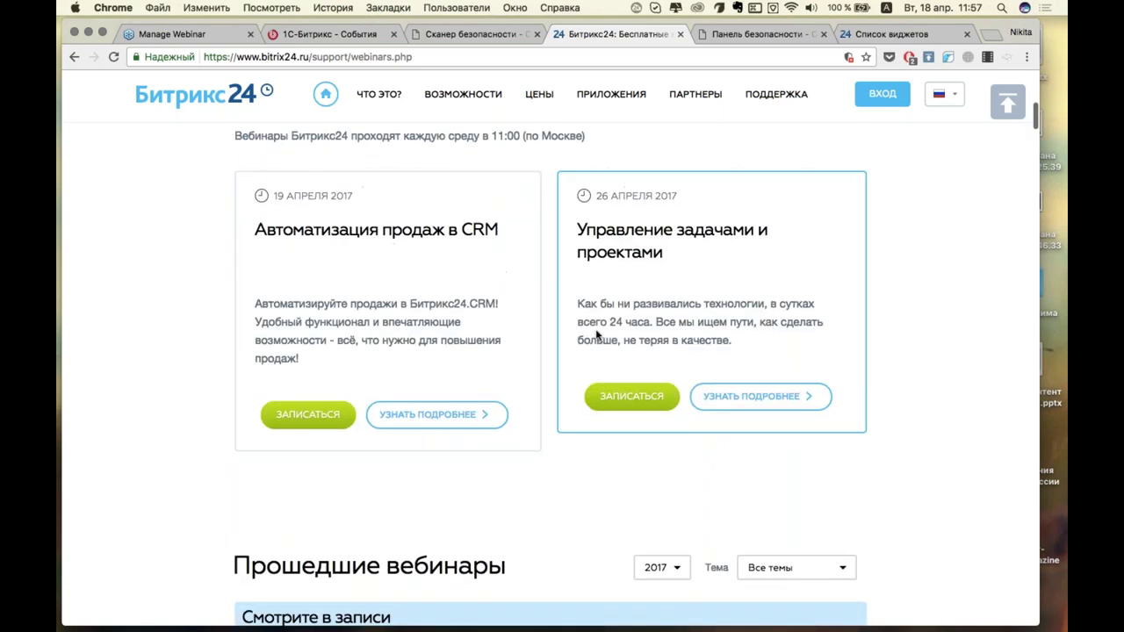
pyautogui.scroll(-3, 597, 336)
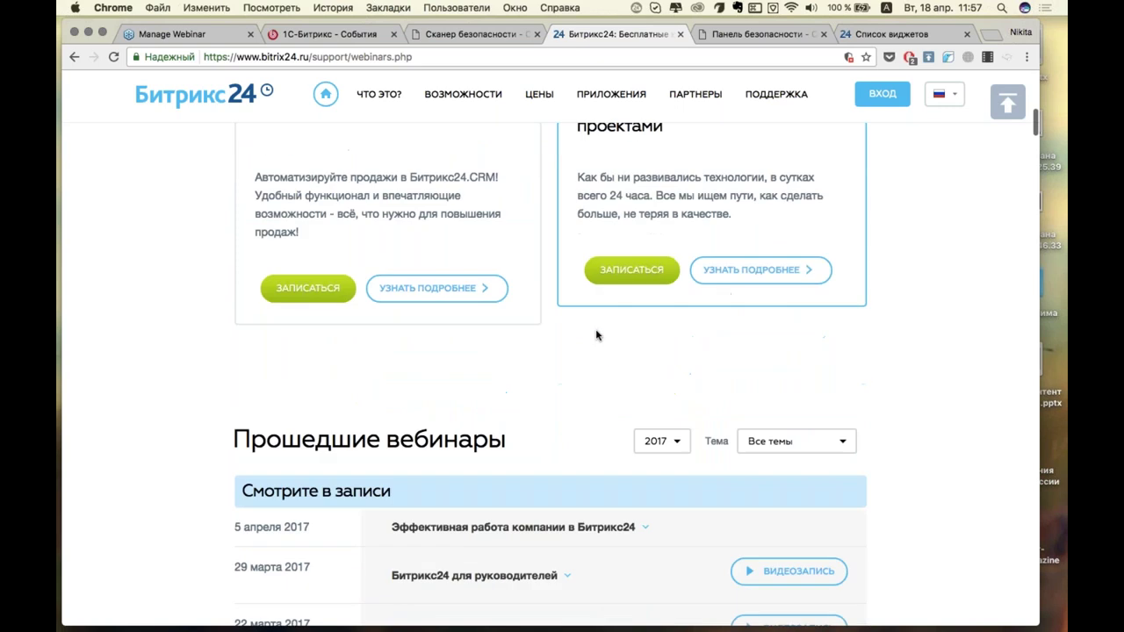
pyautogui.scroll(-3, 596, 336)
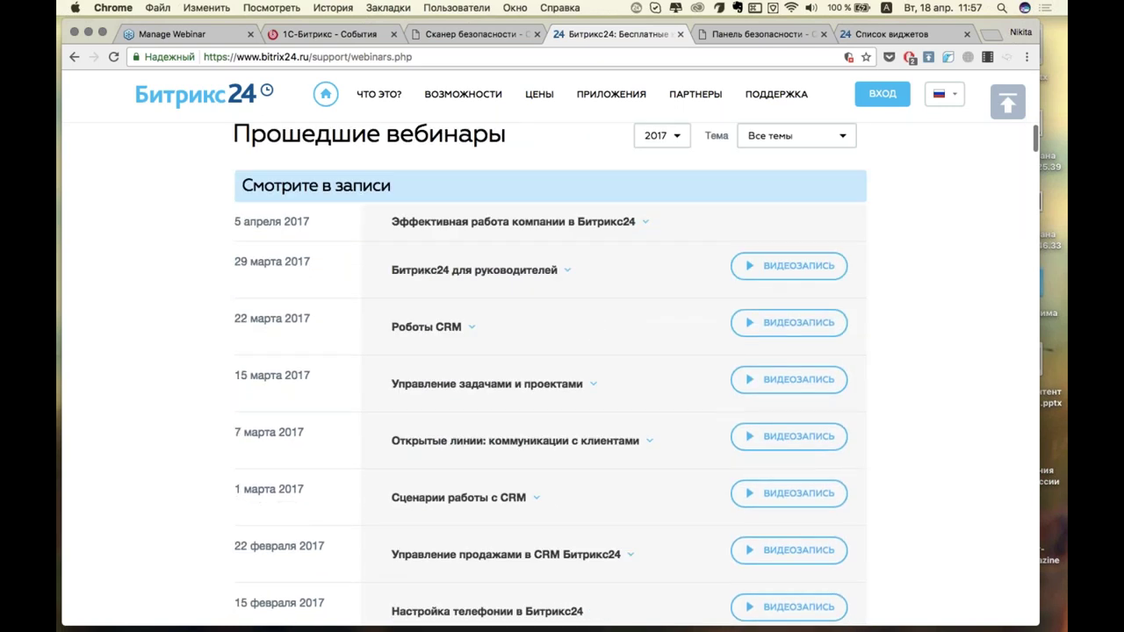
pyautogui.click(640, 441)
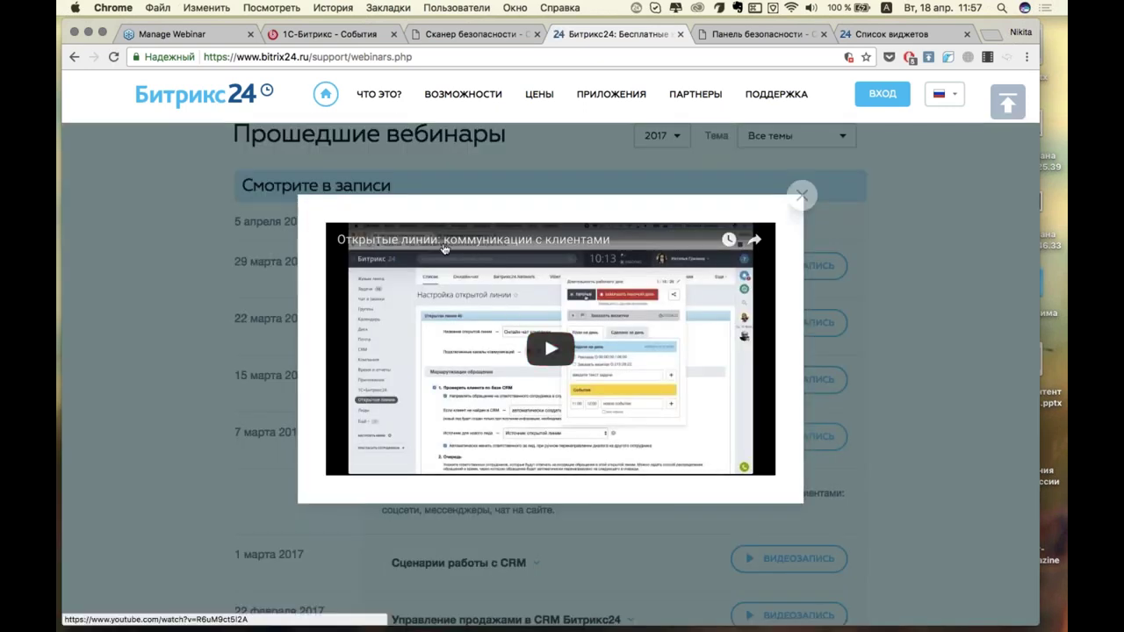
# Open the «Открытые линии» recording on YouTube, pause it, and browse the Bitrix24video channel.
pyautogui.click(443, 239)
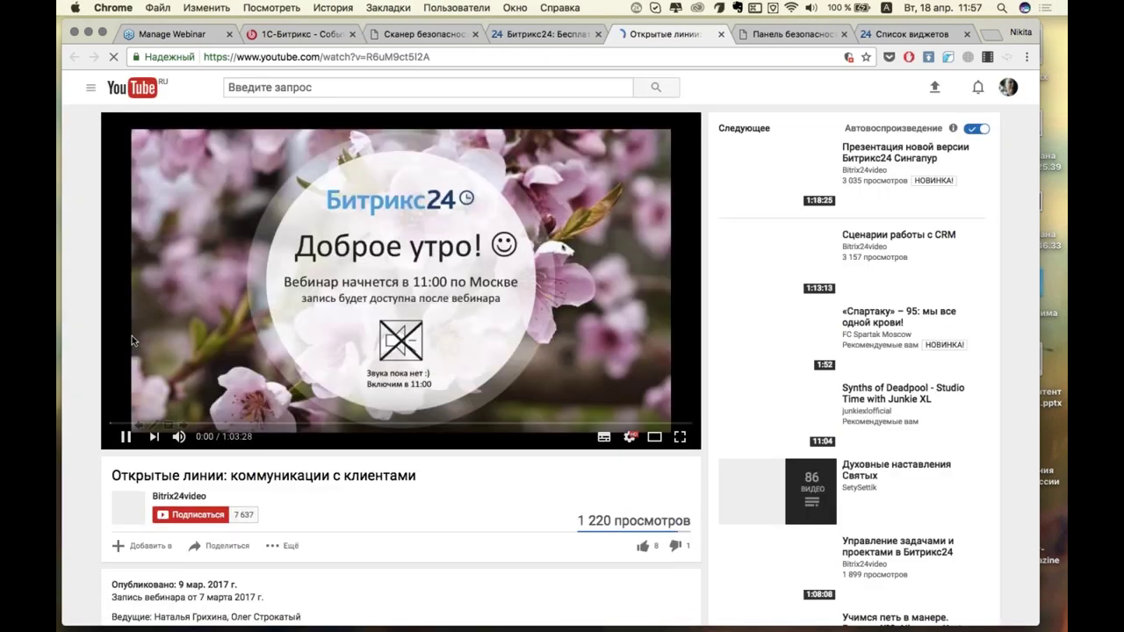
pyautogui.click(126, 437)
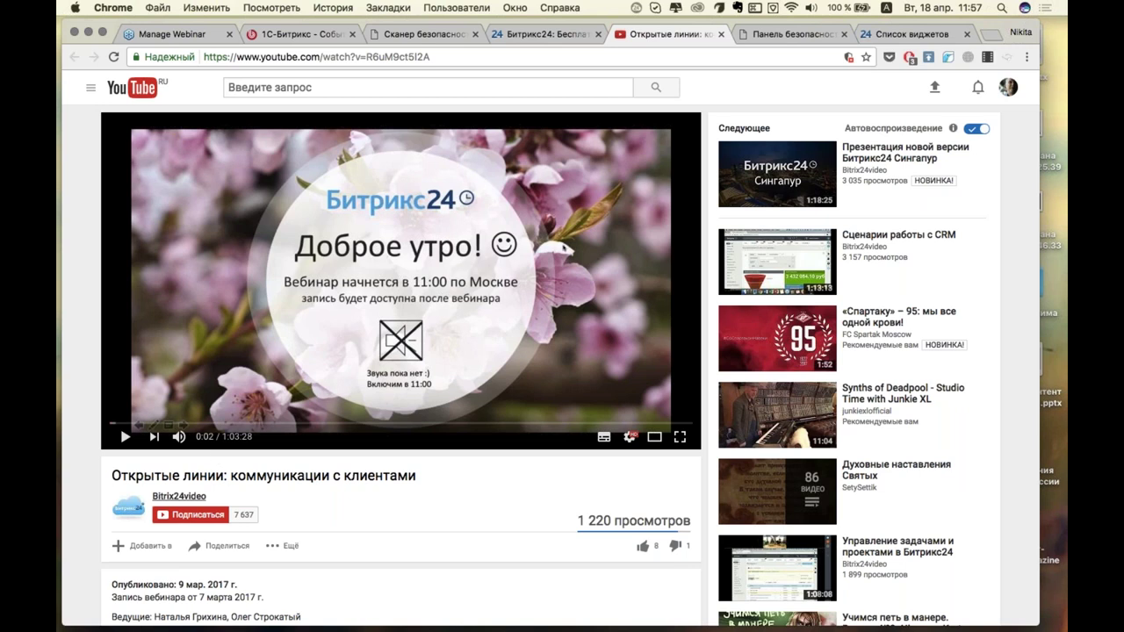
pyautogui.click(179, 497)
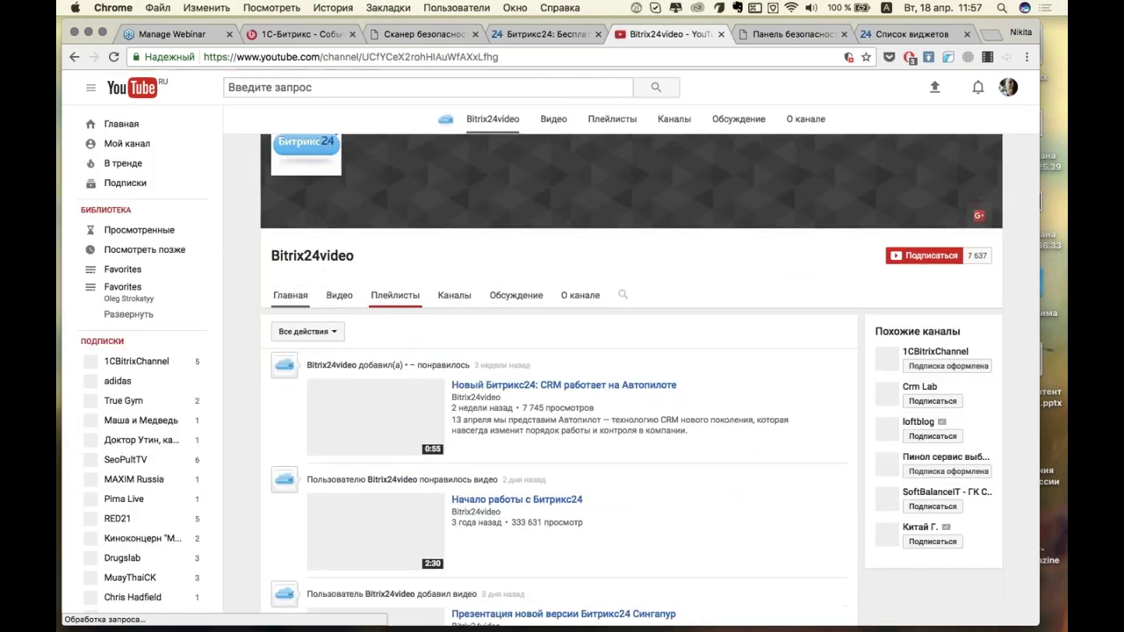
pyautogui.scroll(-5, 562, 369)
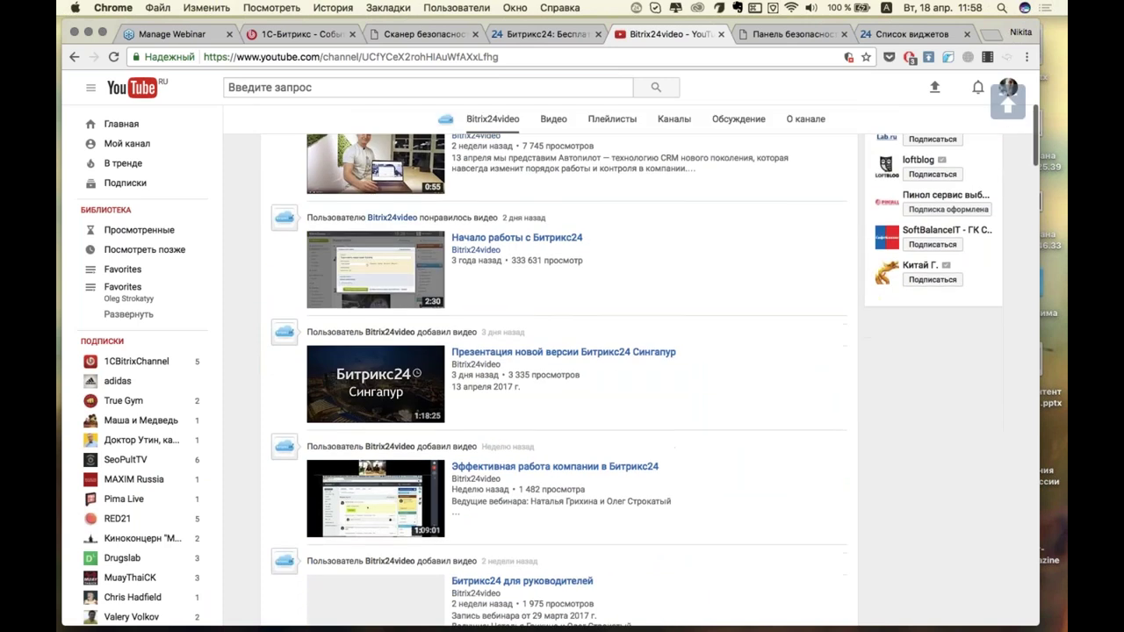
pyautogui.scroll(5, 562, 368)
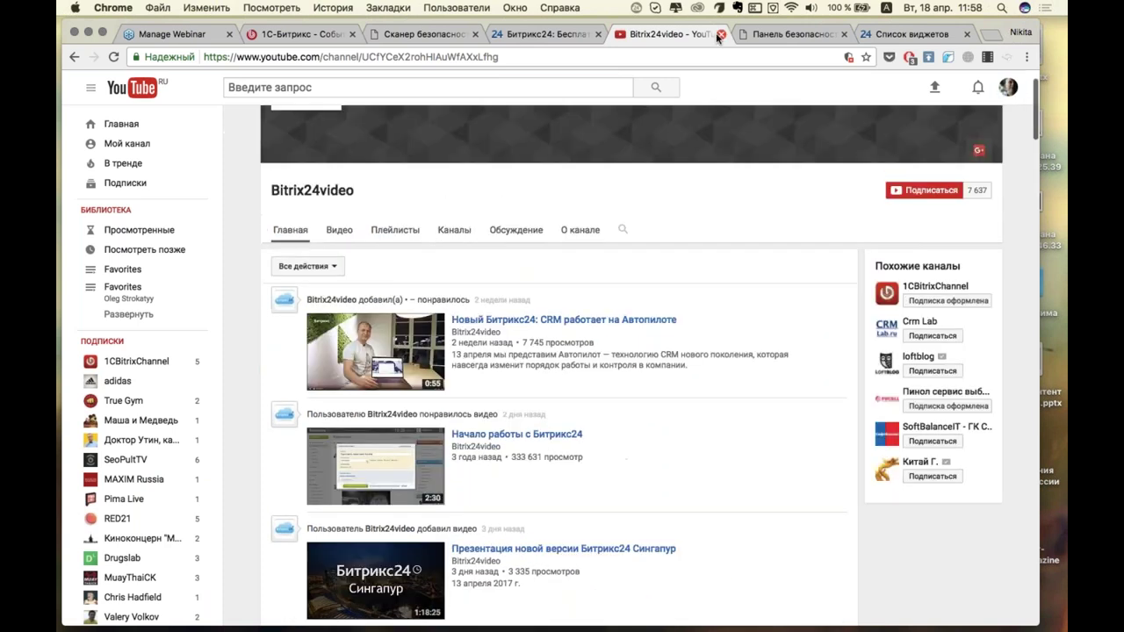
# Close the YouTube, Bitrix24, Панель безопасности and Список виджетов tabs, leaving Сканер безопасности showing.
pyautogui.click(722, 34)
pyautogui.click(654, 34)
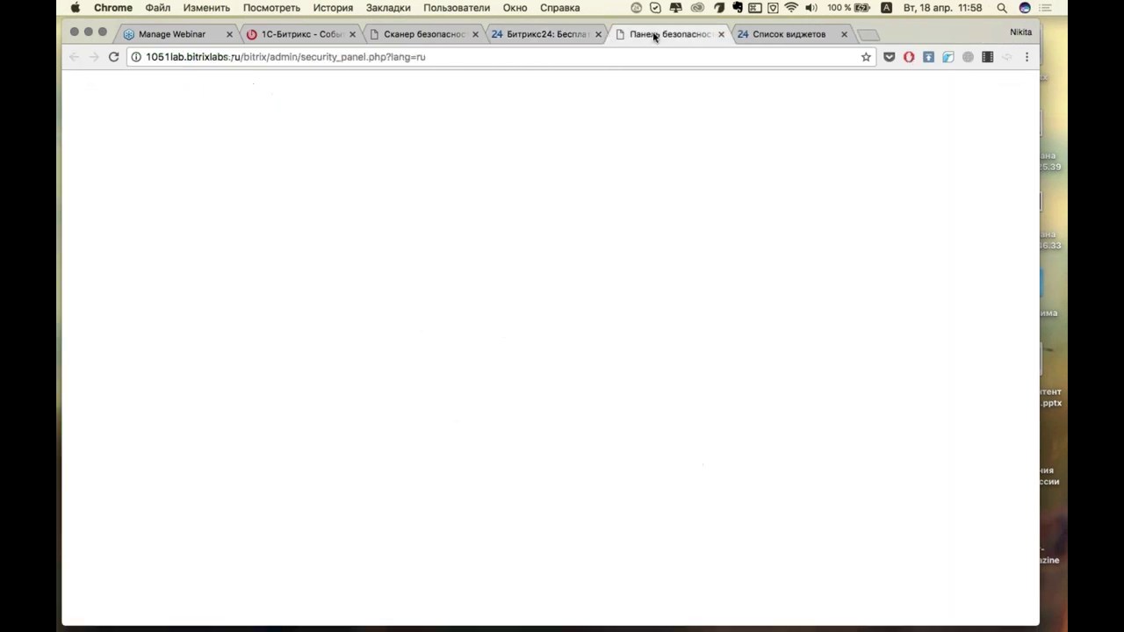
pyautogui.click(598, 35)
pyautogui.click(599, 34)
pyautogui.click(598, 35)
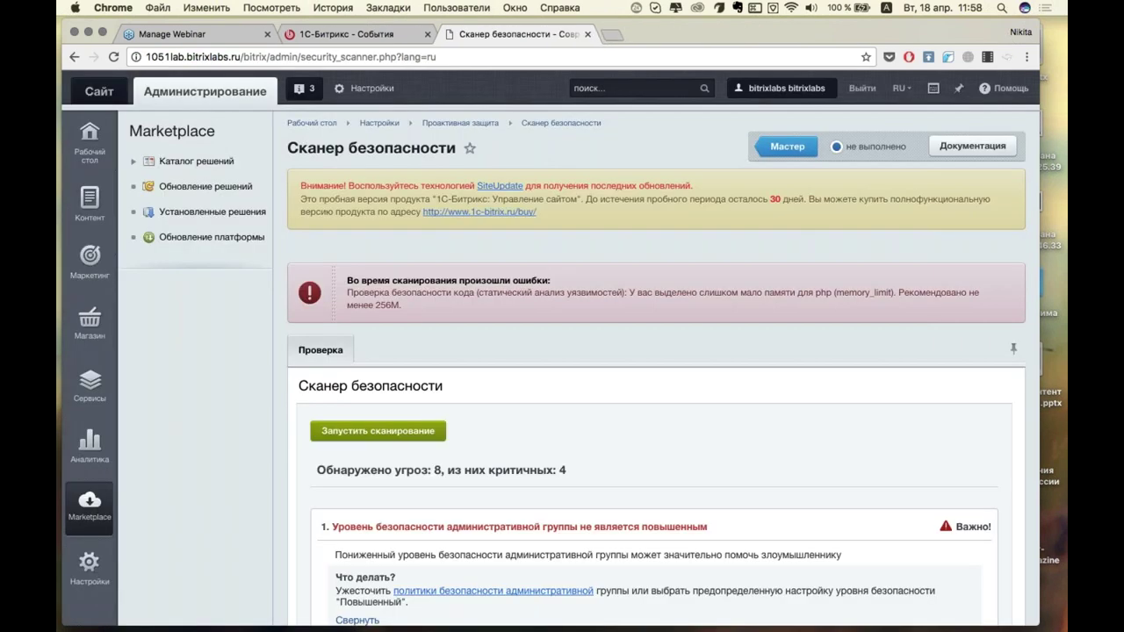
pyautogui.click(1054, 50)
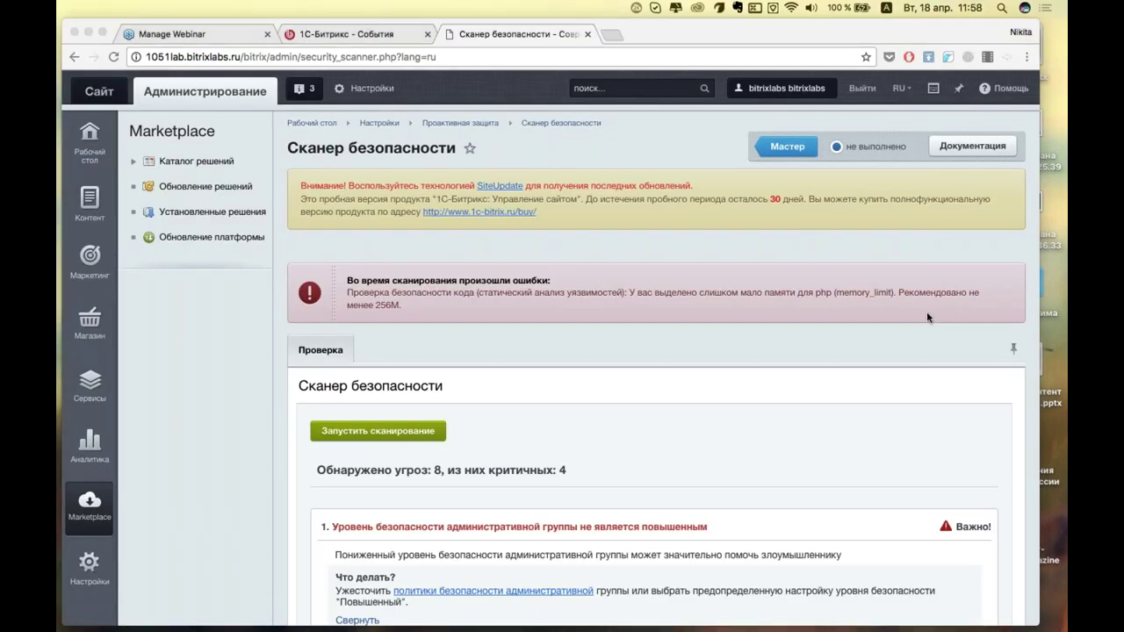